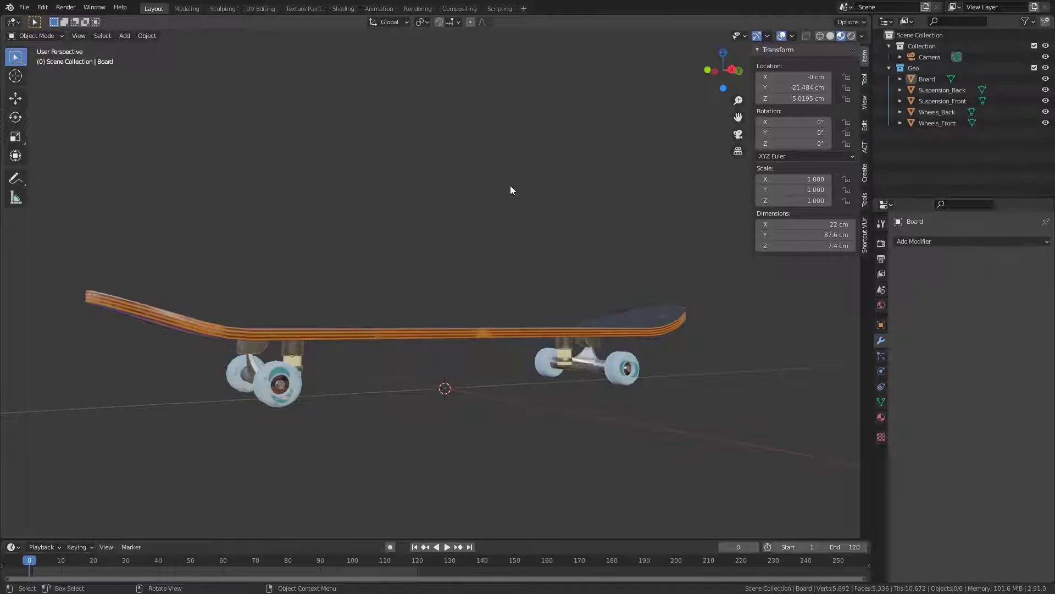
- Create a new collection named Armature in the scene
right_click(921, 155)
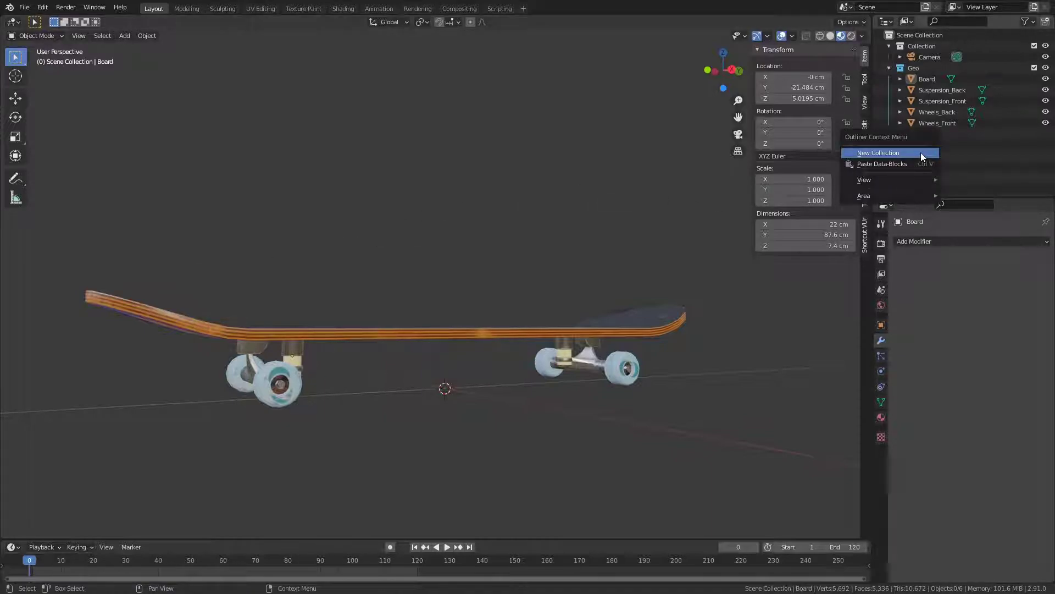
click(921, 152)
double_click(948, 135)
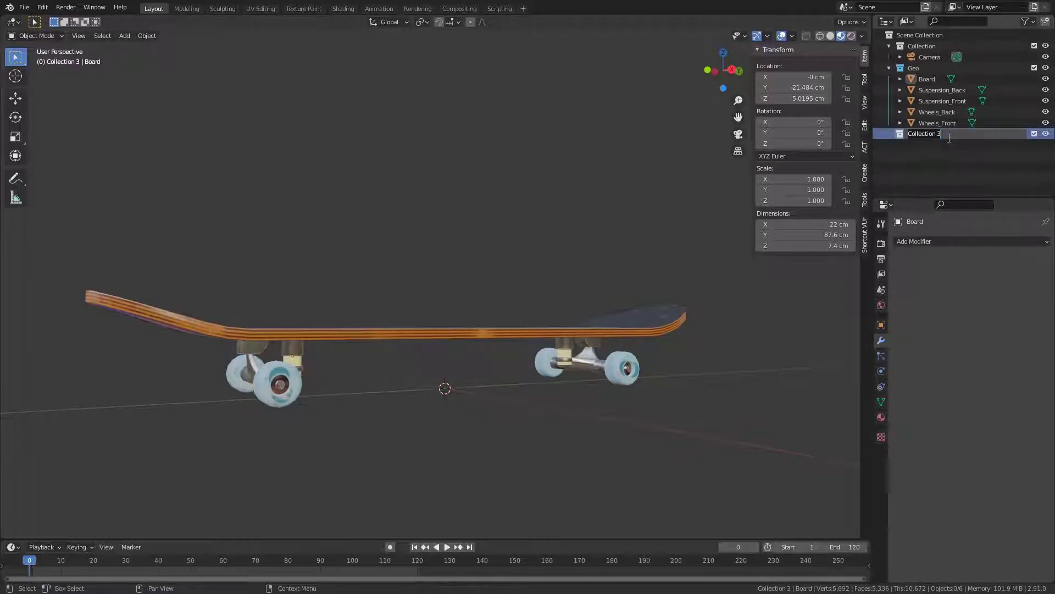
text(Armature)
key(Return)
- Give the Armature collection the green colour tag and collapse the Geo collection
right_click(948, 138)
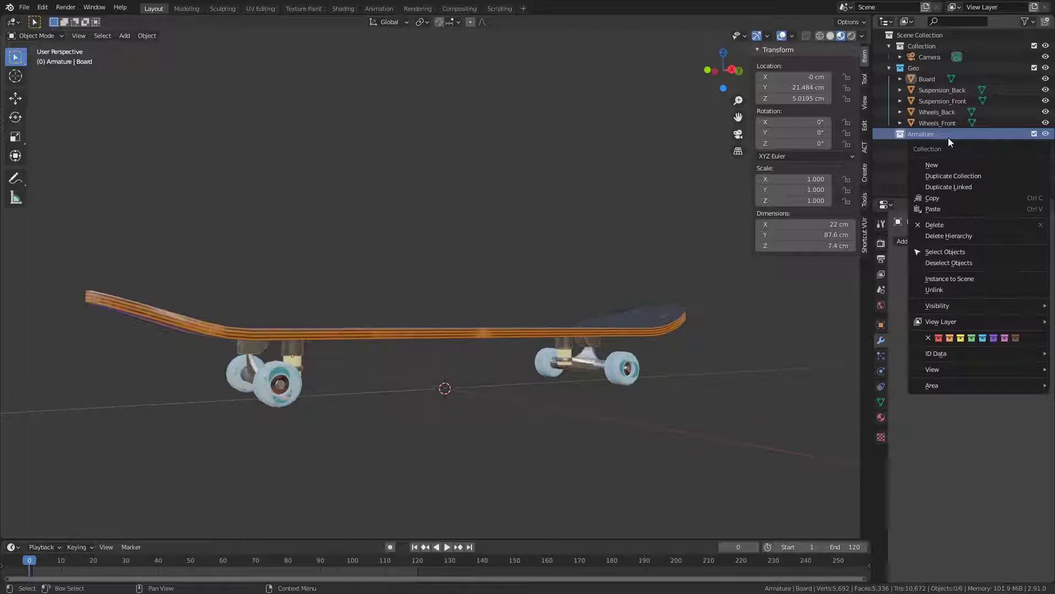
click(972, 338)
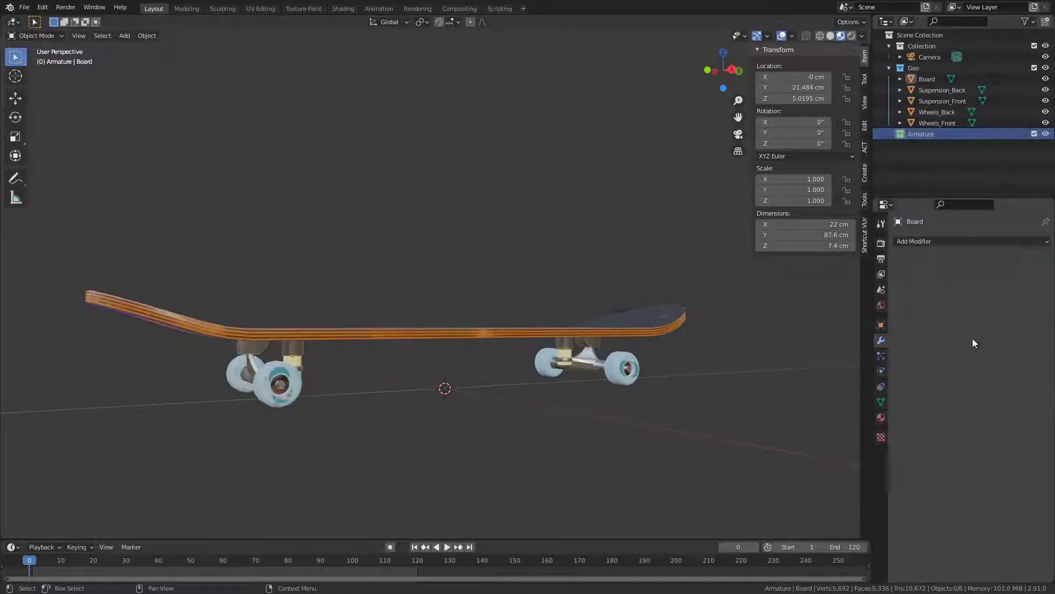
click(888, 68)
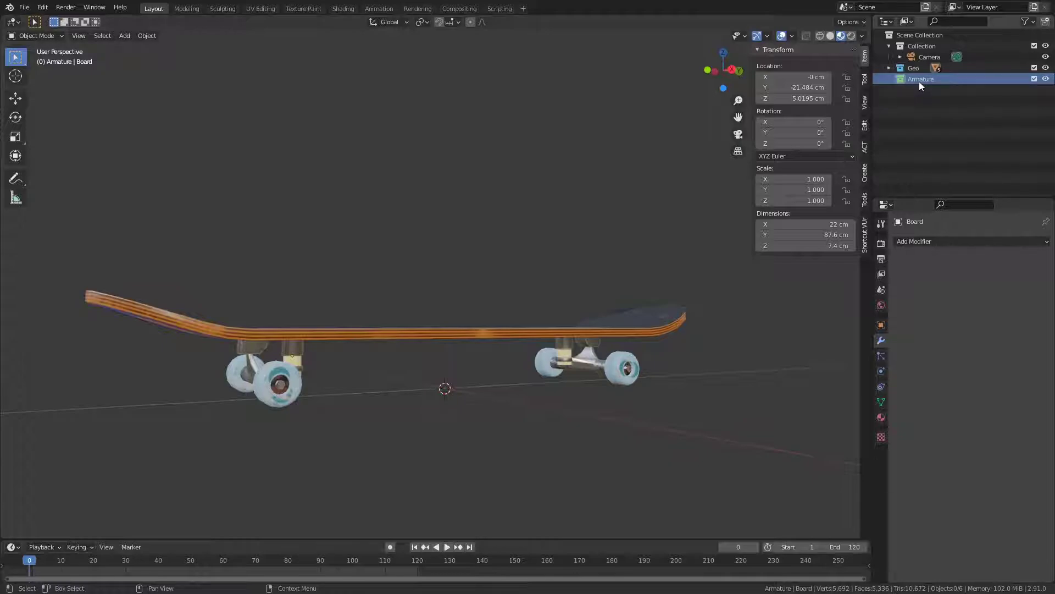
- Snap the 3D cursor to the midpoint between the central vertical edges on the board's two long sides, finishing in Object Mode
middle_drag(372, 237, 396, 307)
click(436, 358)
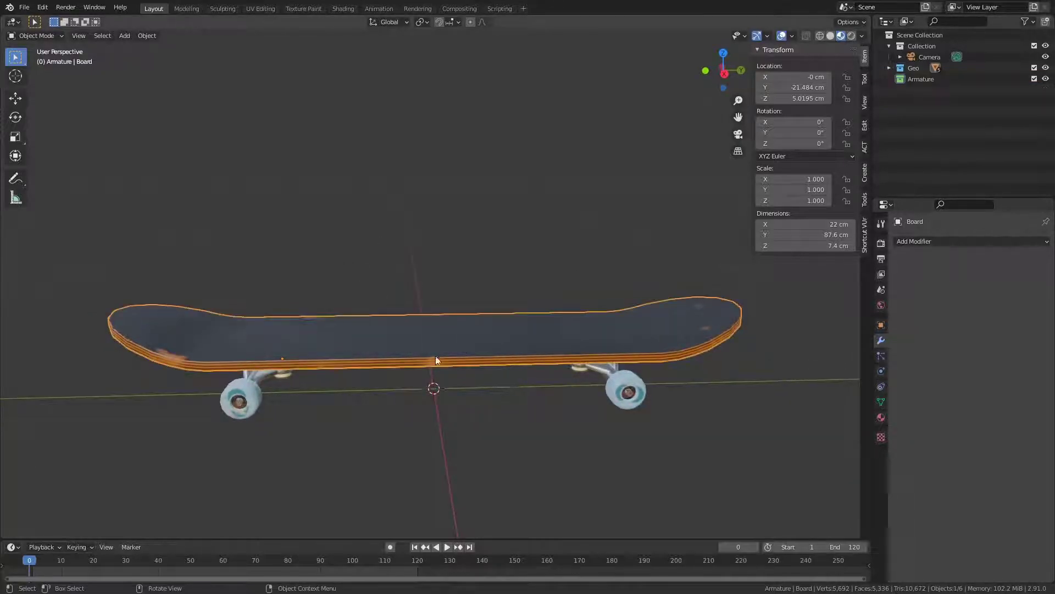
scroll(428, 372, up, 4)
shift+middle_drag(426, 372, 438, 243)
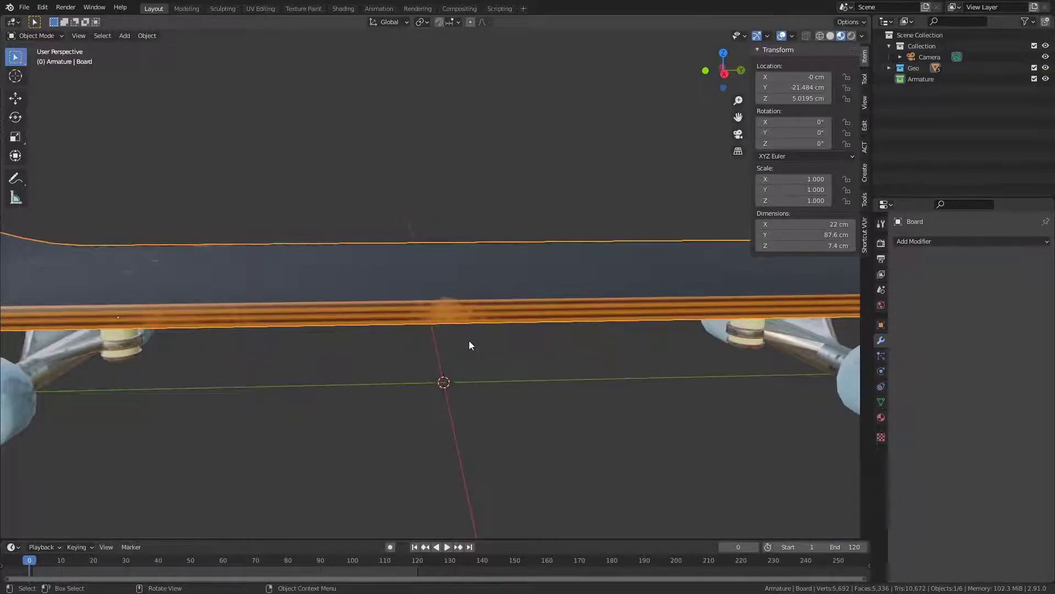
key(Tab)
middle_drag(469, 340, 472, 335)
key(2)
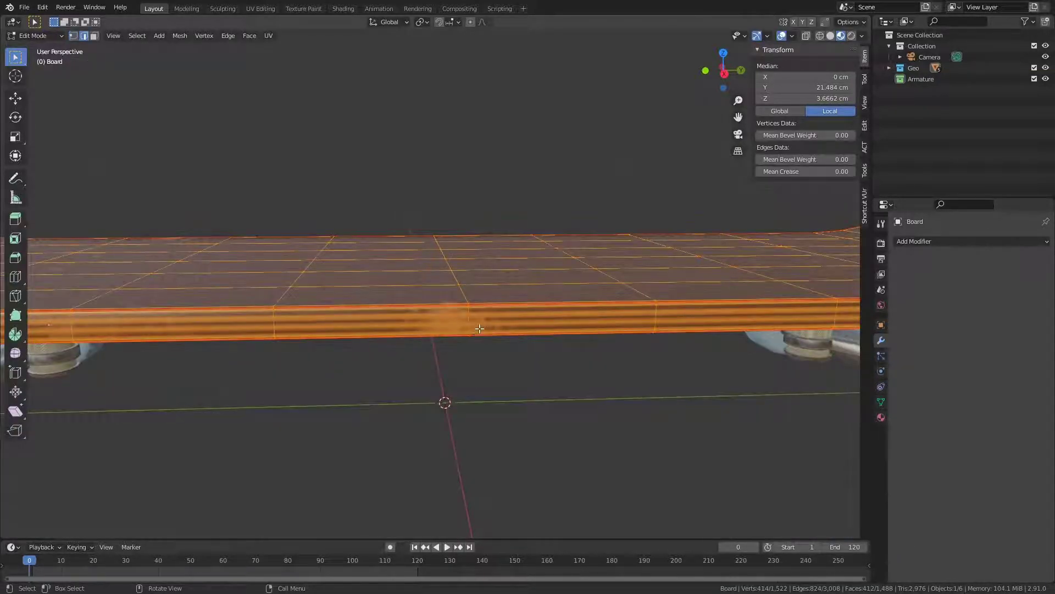
click(465, 321)
scroll(479, 321, down, 3)
middle_drag(452, 278, 671, 271)
scroll(383, 280, up, 4)
shift+click(350, 309)
key(shift+s)
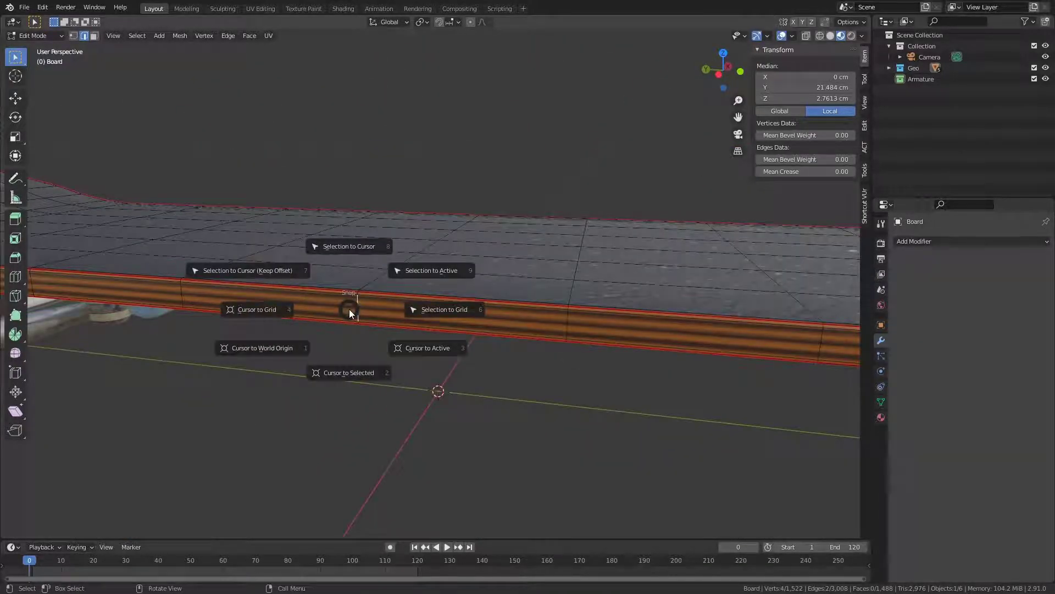
click(354, 371)
scroll(439, 271, down, 5)
middle_drag(429, 246, 292, 240)
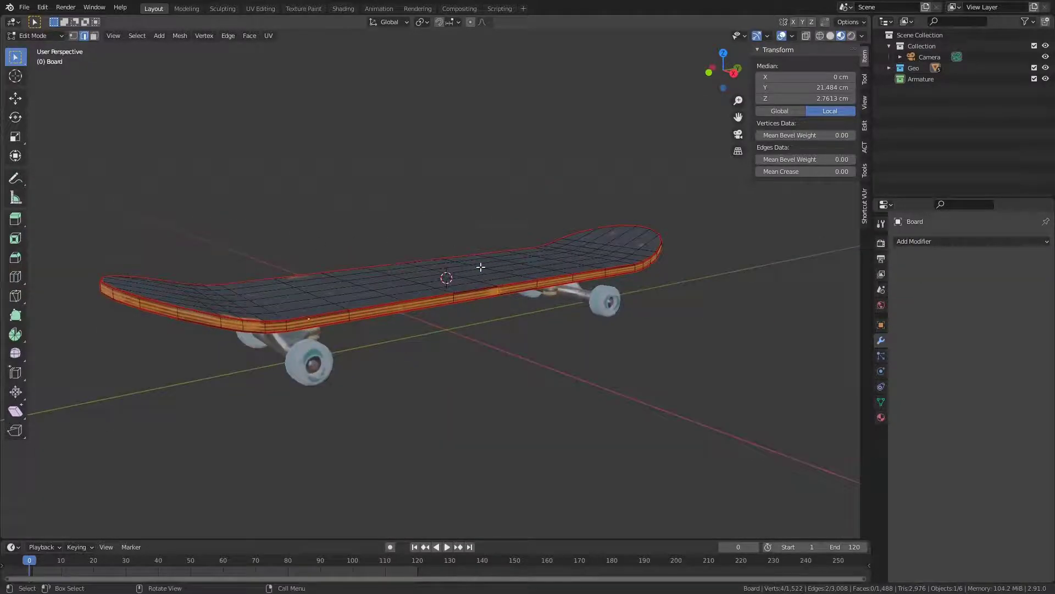
key(Tab)
- Add a single-bone armature at the 3D cursor inside the Armature collection
middle_drag(419, 260, 450, 308)
scroll(415, 380, up, 3)
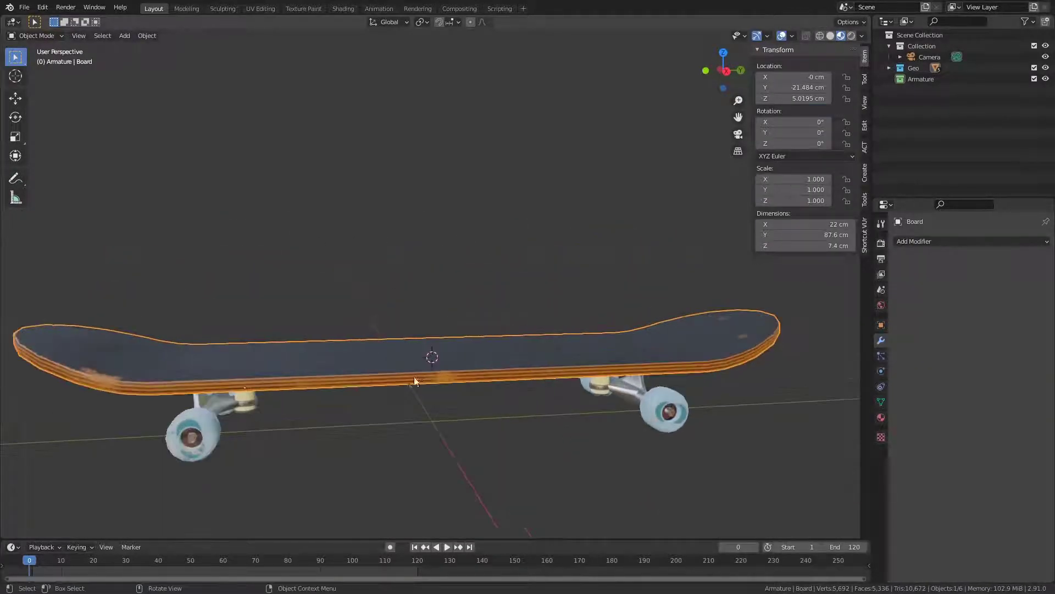
mouse_move(436, 344)
middle_down()
mouse_move(391, 312)
mouse_move(398, 305)
mouse_move(417, 348)
middle_up()
middle_drag(417, 276, 421, 242)
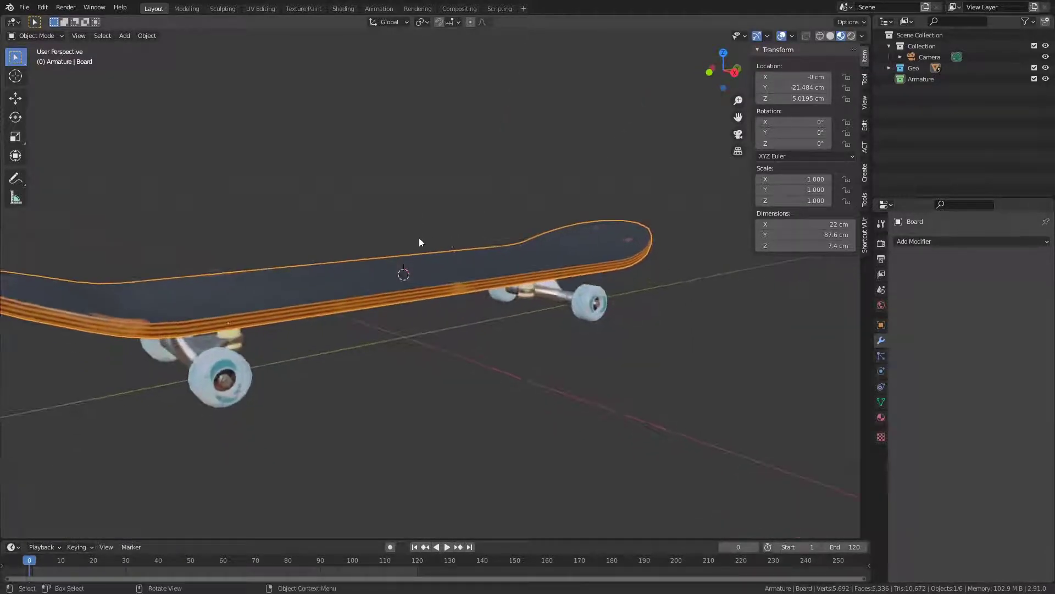
scroll(418, 242, up, 2)
click(925, 81)
shift+middle_drag(312, 183, 465, 191)
key(shift+a)
mouse_move(461, 190)
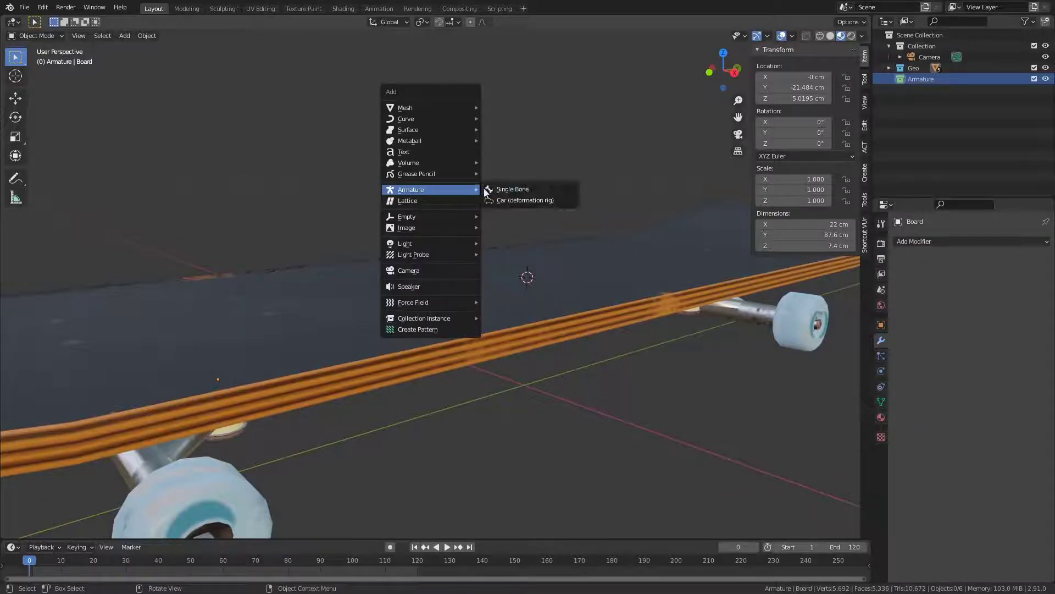
click(517, 188)
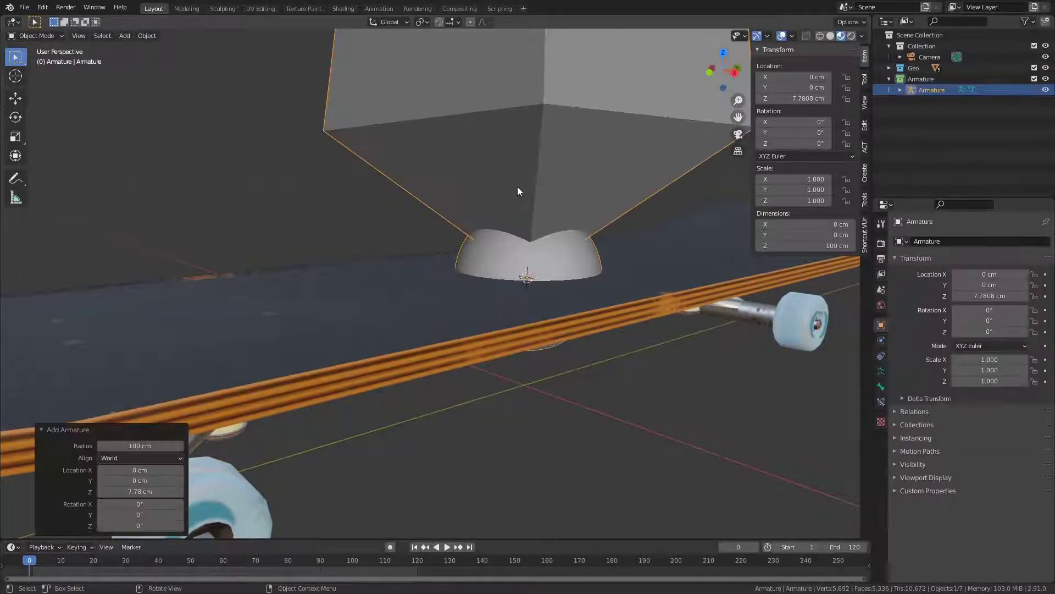
- Rename the new armature object as Armature_Skateboard
scroll(517, 186, down, 3)
key(F2)
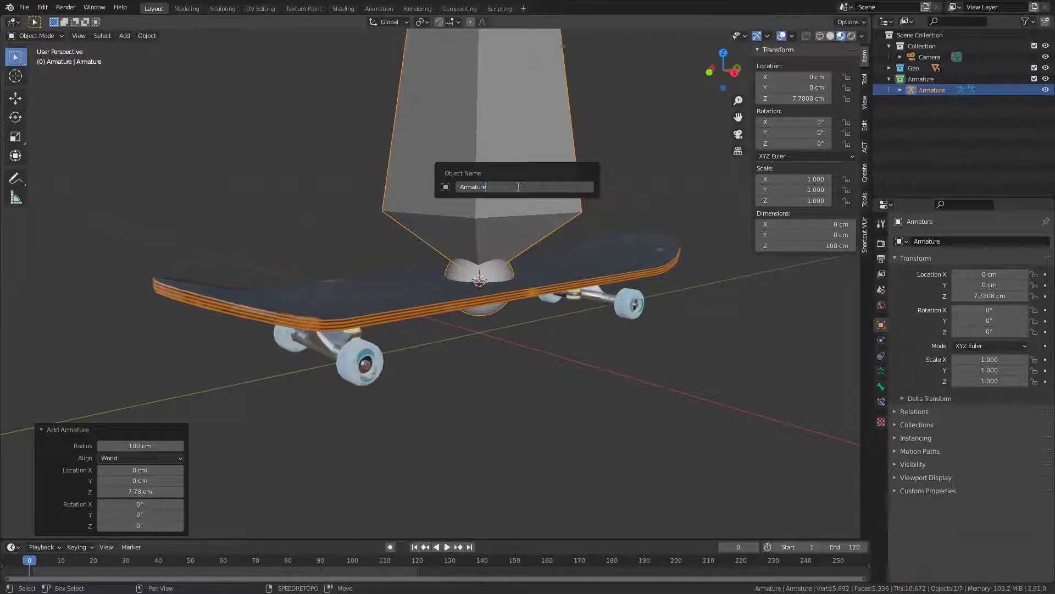
text(_Skateboard)
key(Return)
- Shorten the bone by moving its tail about 95 cm down along Z in Edit Mode
key(Tab)
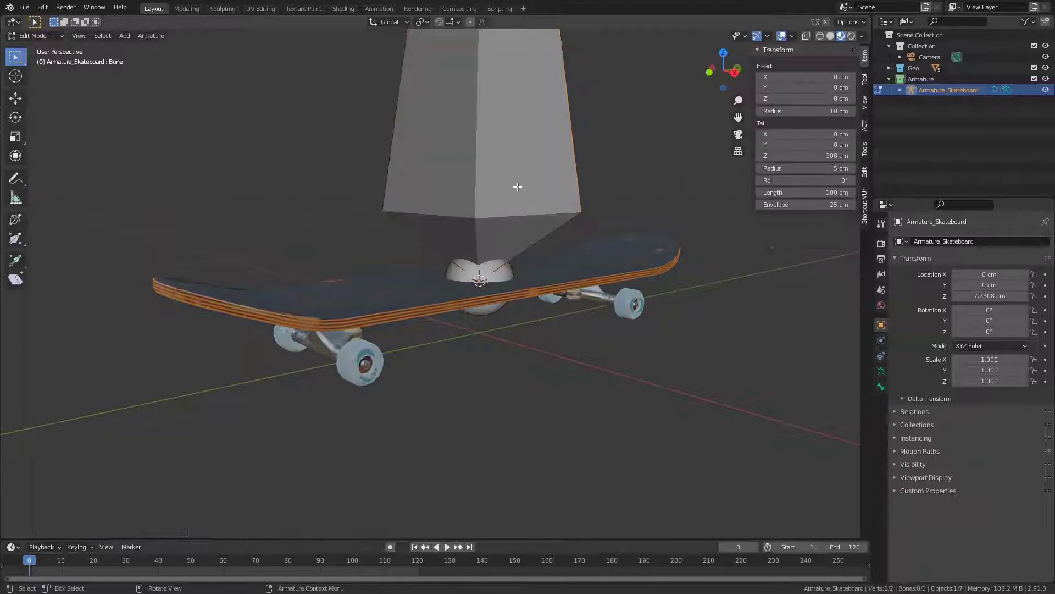
scroll(521, 85, down, 6)
middle_drag(493, 66, 478, 94)
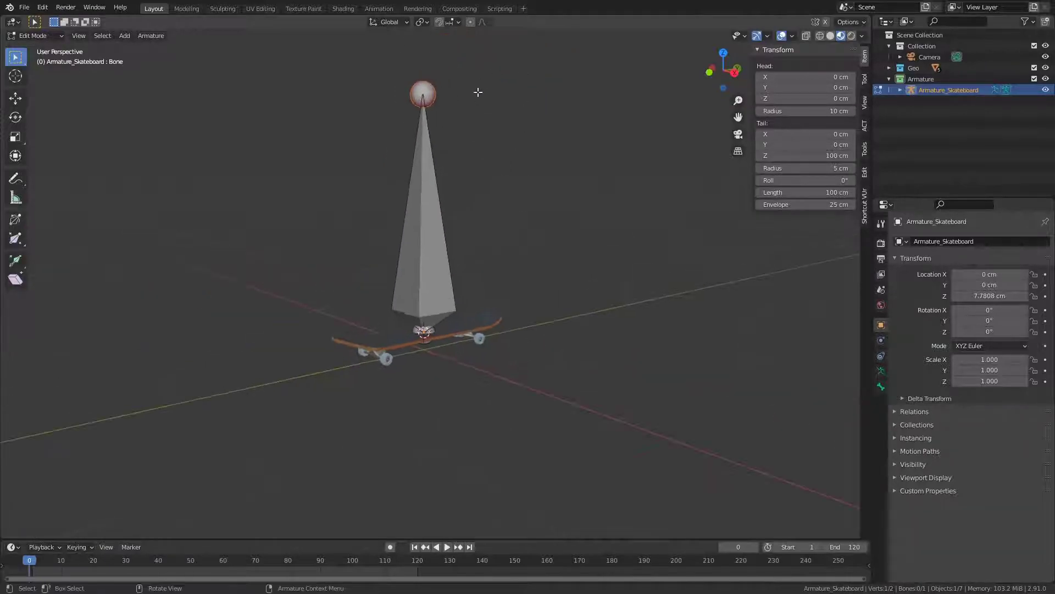
key(g)
key(z)
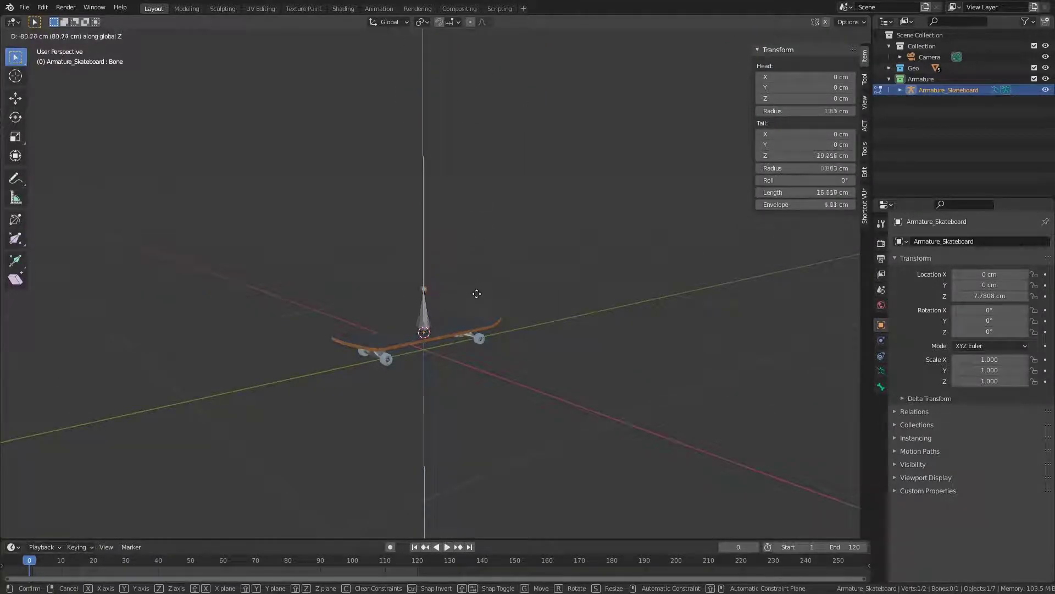
click(473, 319)
scroll(421, 363, up, 10)
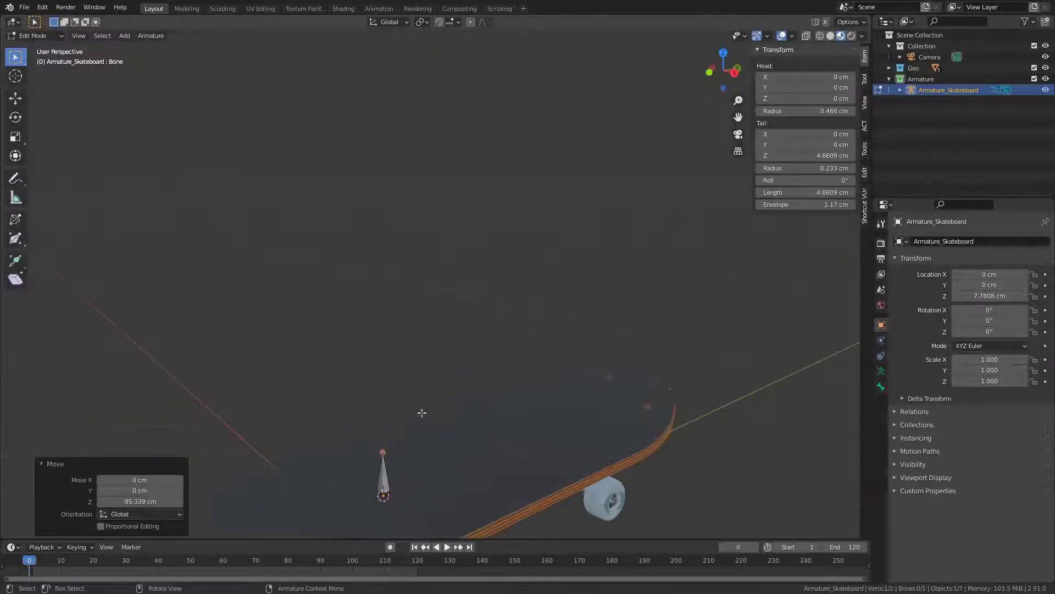
- Select the whole bone and rename it Bone_Pivot_Center
middle_drag(461, 274, 493, 349)
scroll(450, 298, up, 2)
drag(416, 254, 514, 393)
key(F2)
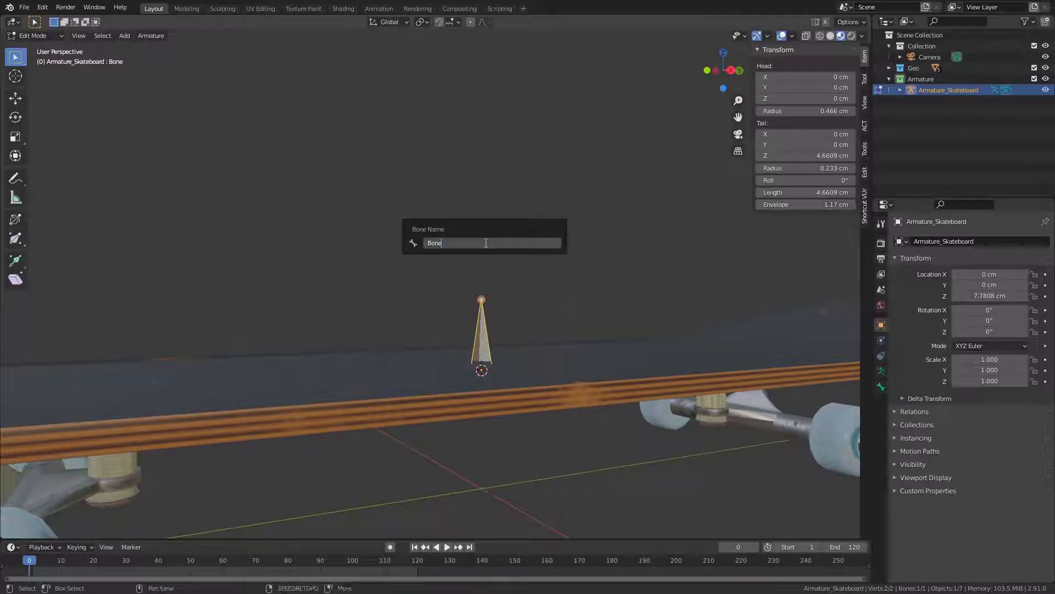
text(_Pivot_Center)
key(Return)
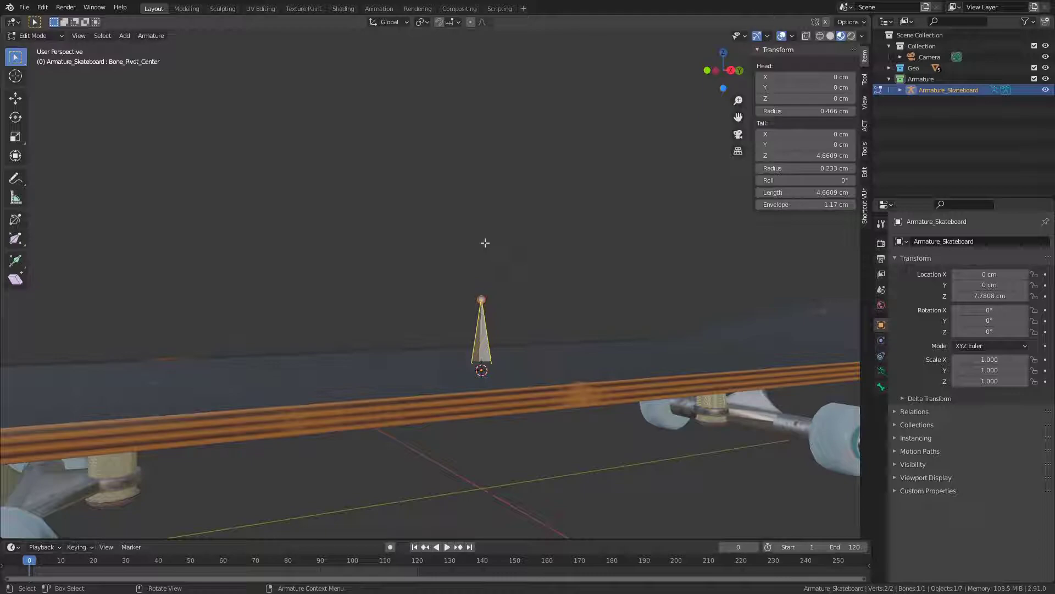
- Return the armature to Object Mode and select the Board mesh
middle_drag(425, 307, 495, 266)
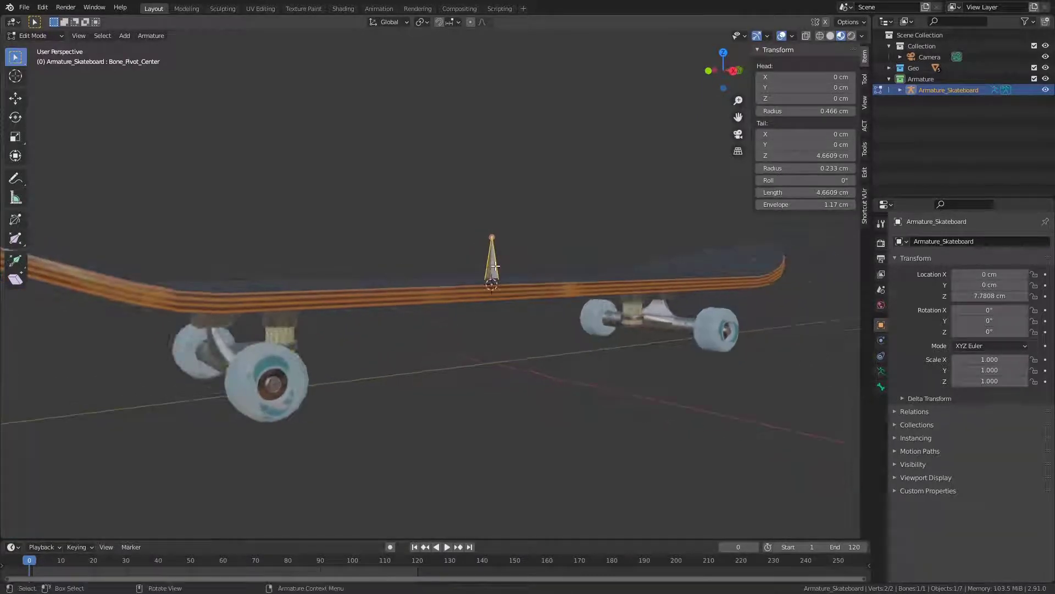
mouse_move(494, 328)
middle_down()
mouse_move(455, 302)
mouse_move(479, 323)
middle_up()
key(Tab)
middle_drag(367, 279, 460, 297)
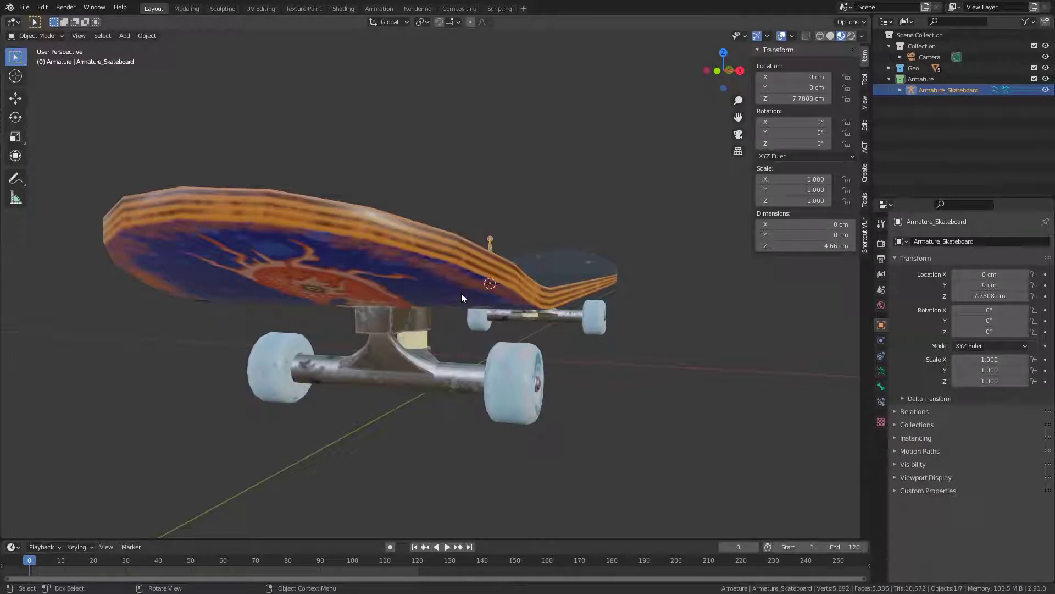
click(391, 272)
- Try tilting the board sideways by rotating it about the global Y axis
key(F3)
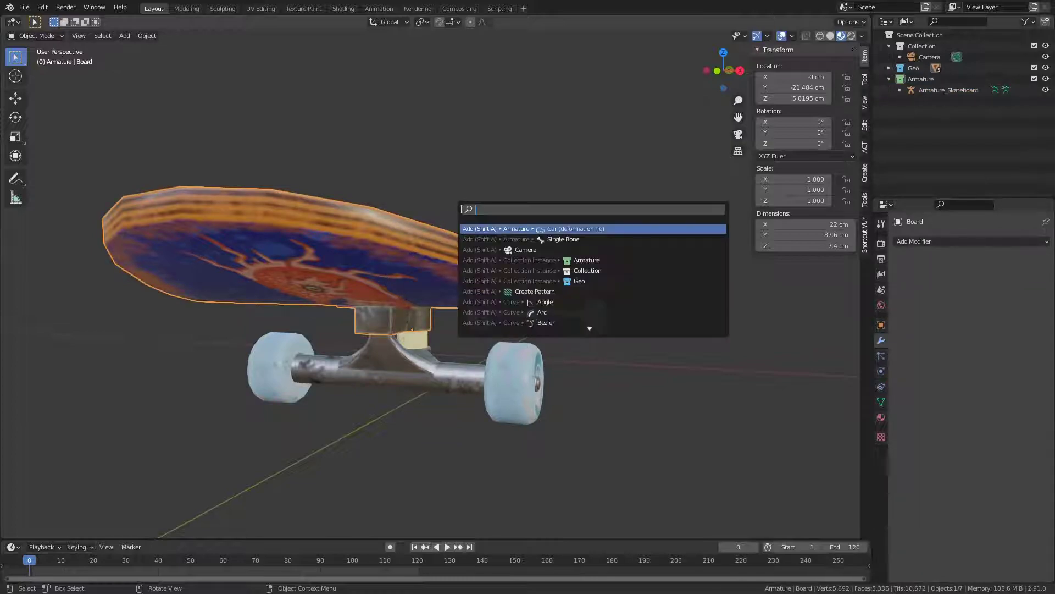
click(405, 113)
middle_drag(367, 242, 446, 209)
key(r)
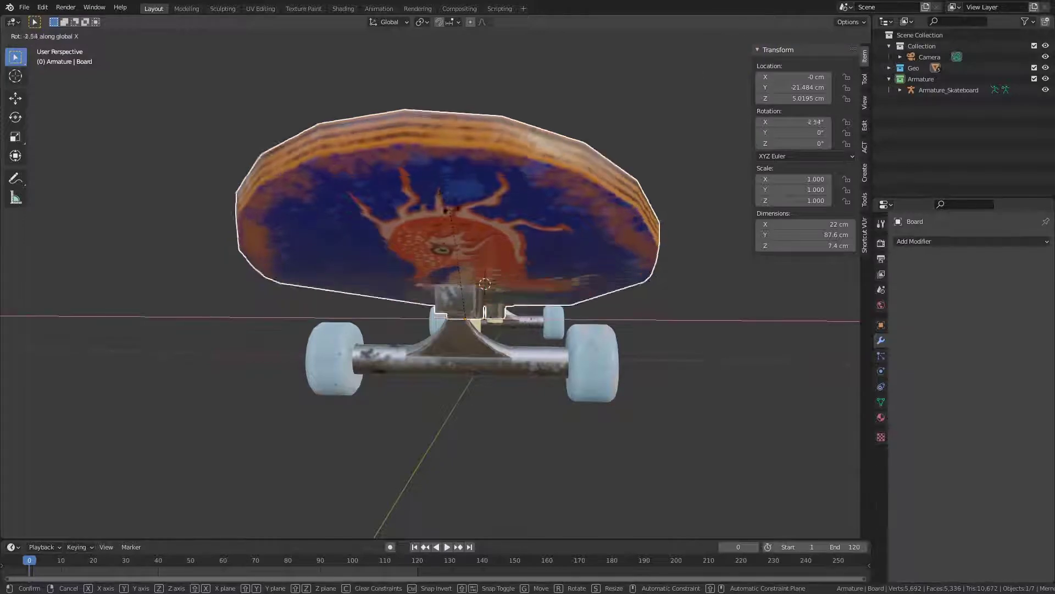
key(y)
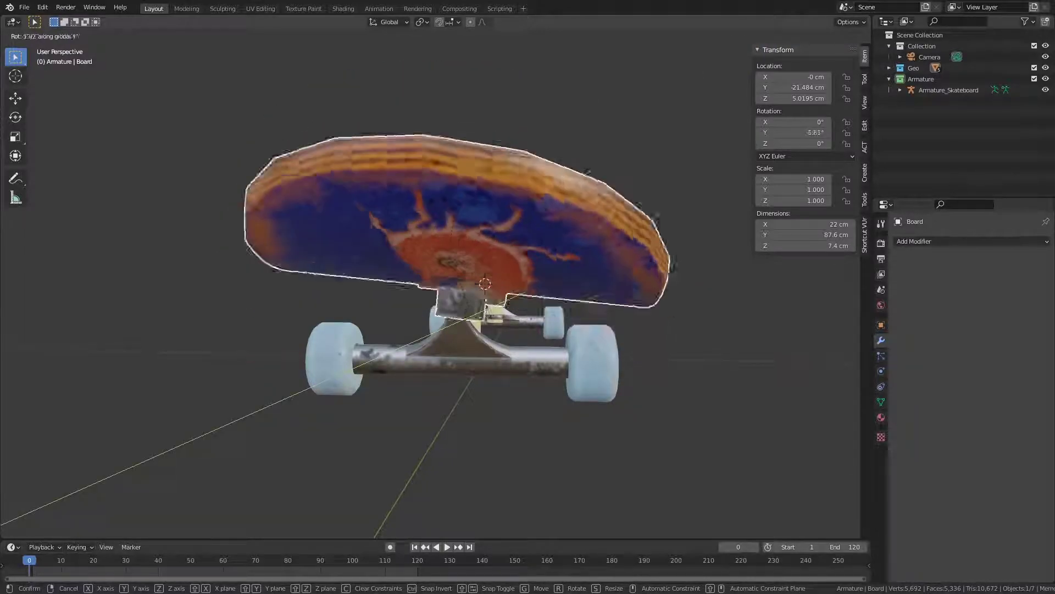
right_click(451, 203)
- In the board's Edit Mode, select the ring of faces on the lower rim of one truck mount's cylinder
mouse_move(450, 204)
middle_down()
mouse_move(331, 207)
mouse_move(359, 194)
mouse_move(386, 208)
mouse_move(438, 202)
middle_up()
scroll(512, 302, up, 5)
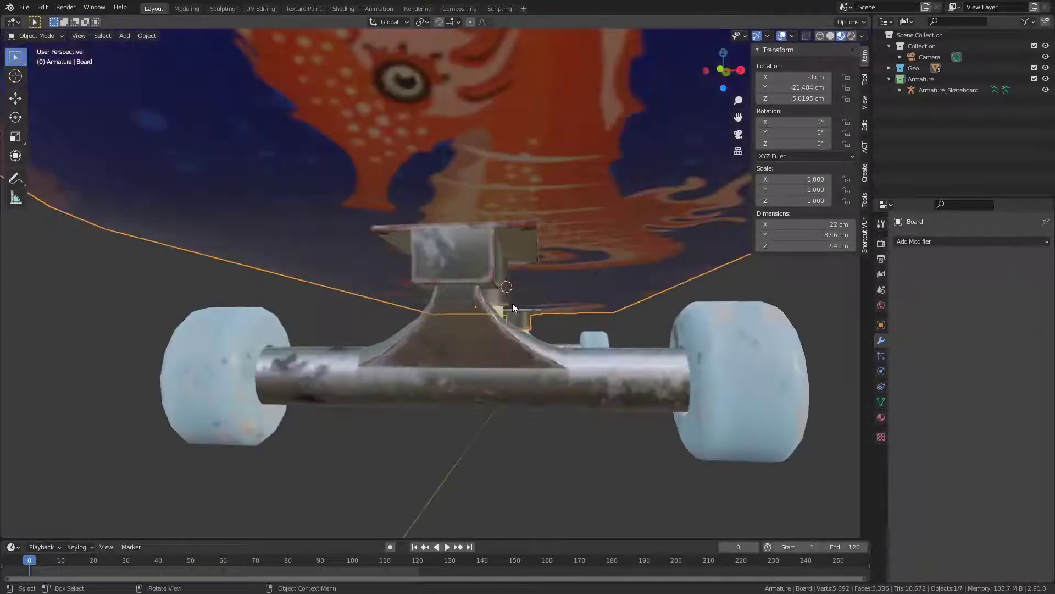
middle_drag(476, 273, 241, 295)
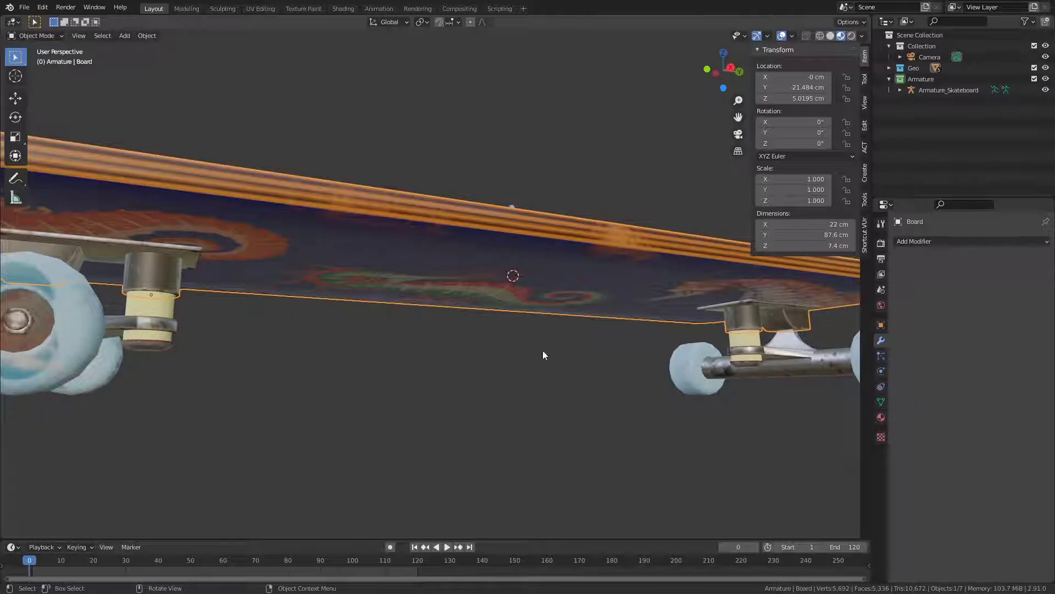
middle_drag(238, 250, 195, 190)
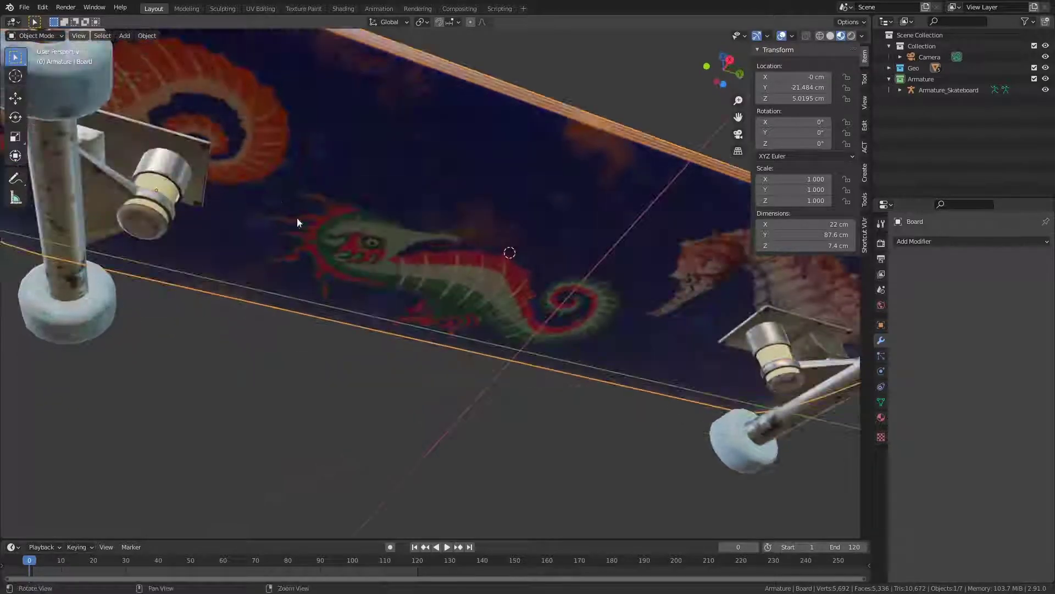
shift+middle_drag(297, 217, 368, 342)
key(Tab)
scroll(321, 390, up, 4)
alt+right_drag(320, 390, 290, 407)
key(3)
alt+middle_drag(290, 407, 527, 187)
alt+right_drag(527, 187, 138, 295)
alt+middle_drag(137, 296, 212, 287)
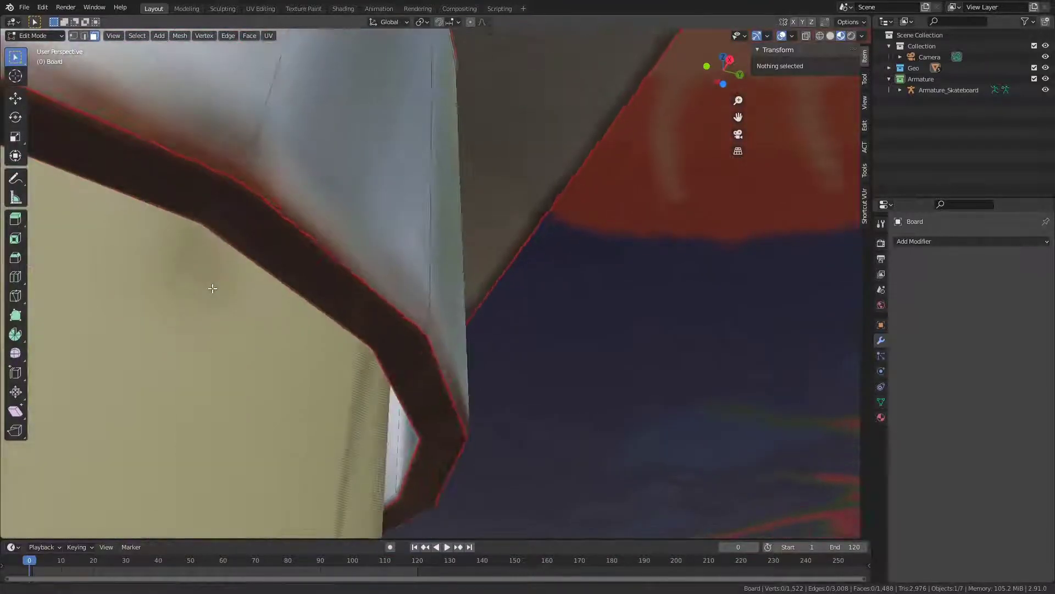
alt+shift+click(226, 207)
- Add the matching rim faces of the opposite truck mount's cylinder to the selection and snap the 3D cursor to the selection
scroll(236, 217, down, 8)
scroll(237, 217, down, 3)
shift+middle_drag(669, 348, 8, 151)
scroll(291, 316, up, 7)
scroll(273, 306, up, 4)
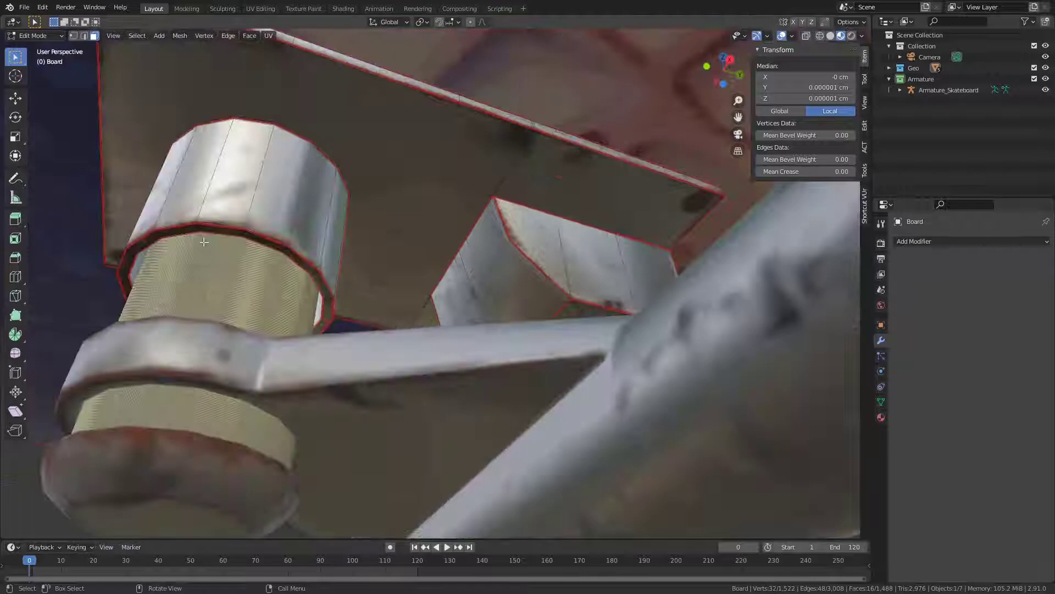
alt+shift+click(244, 234)
key(ctrl+z)
shift+middle_drag(244, 233, 381, 268)
scroll(382, 268, up, 4)
alt+shift+click(270, 222)
key(ctrl+z)
alt+shift+click(272, 228)
key(shift+s)
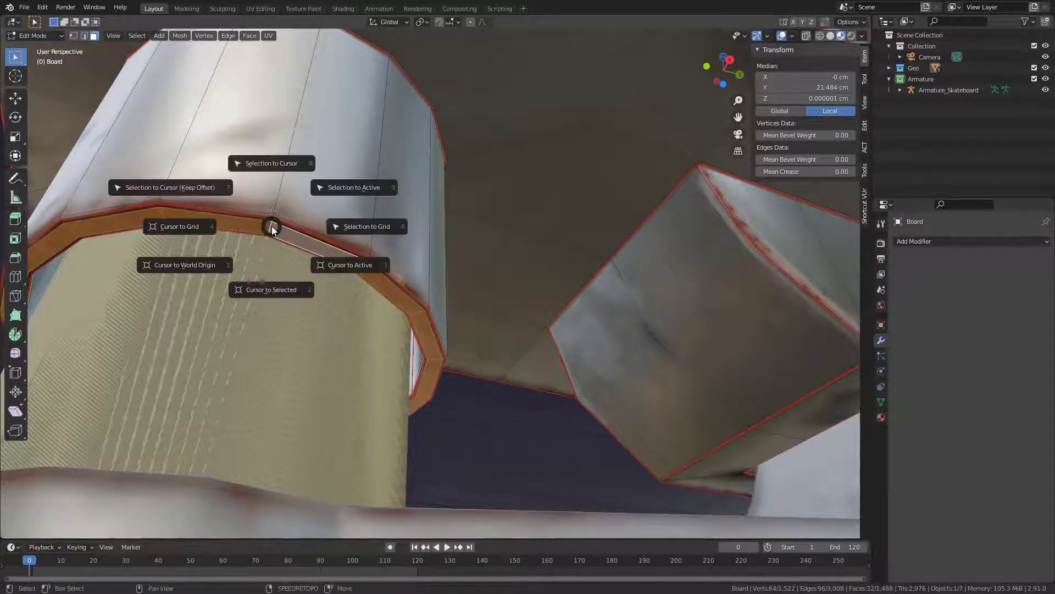
click(269, 289)
- Leave the board's Edit Mode and add a second bone at the 3D cursor within Armature_Skateboard
scroll(338, 278, down, 10)
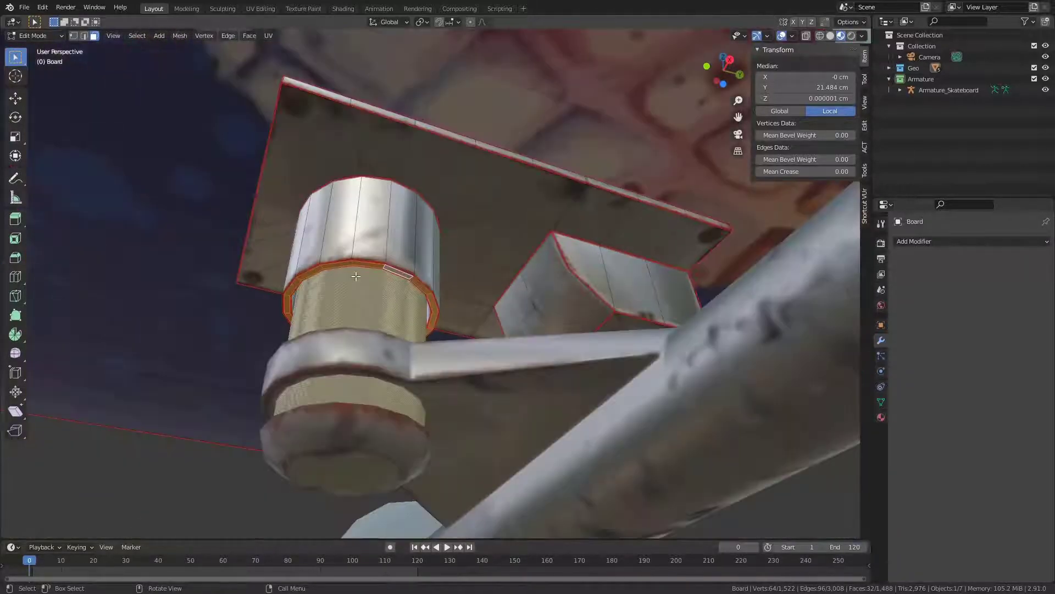
shift+middle_drag(303, 273, 518, 341)
scroll(497, 334, down, 1)
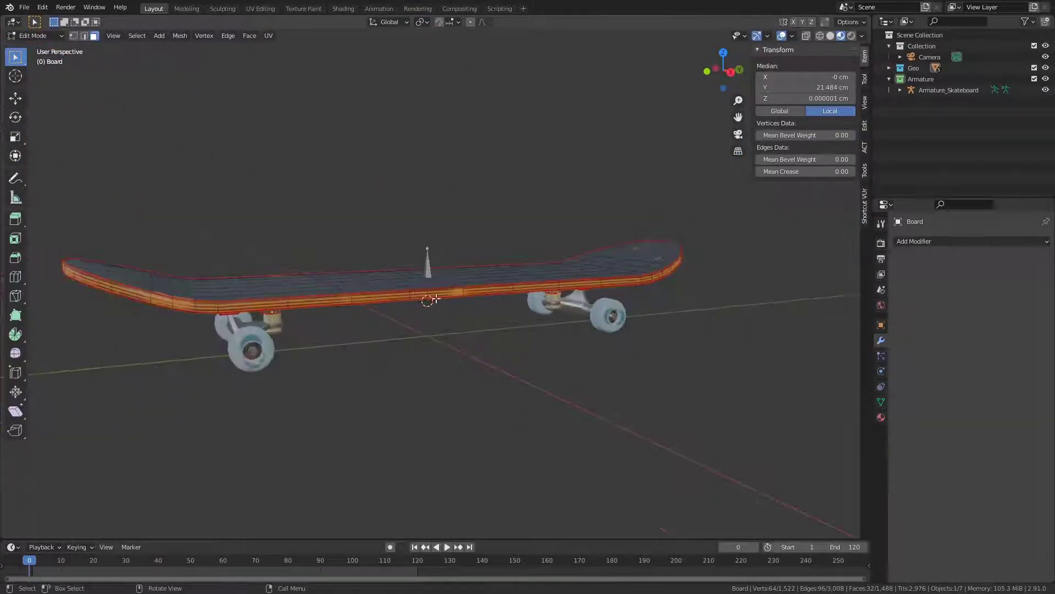
middle_drag(436, 298, 422, 244)
key(Tab)
click(422, 244)
middle_drag(447, 205, 415, 224)
key(Tab)
key(shift+a)
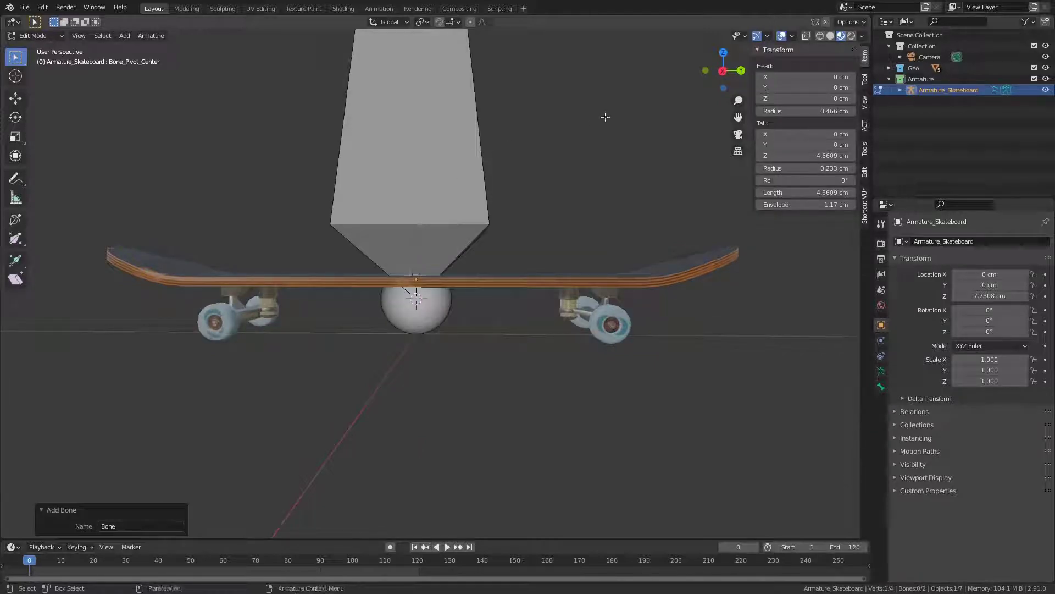
key(g)
key(z)
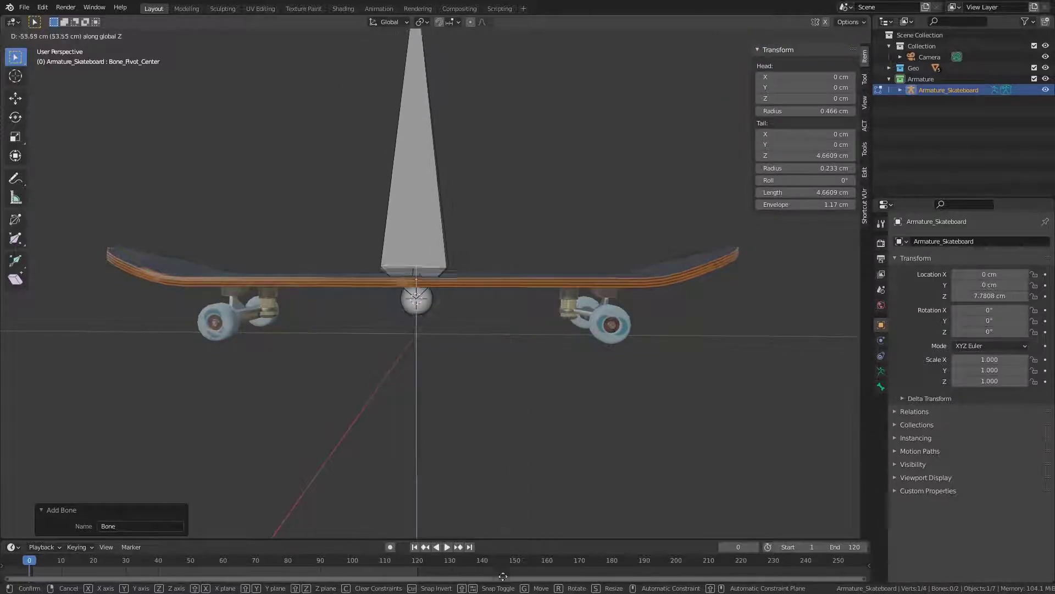
key(Escape)
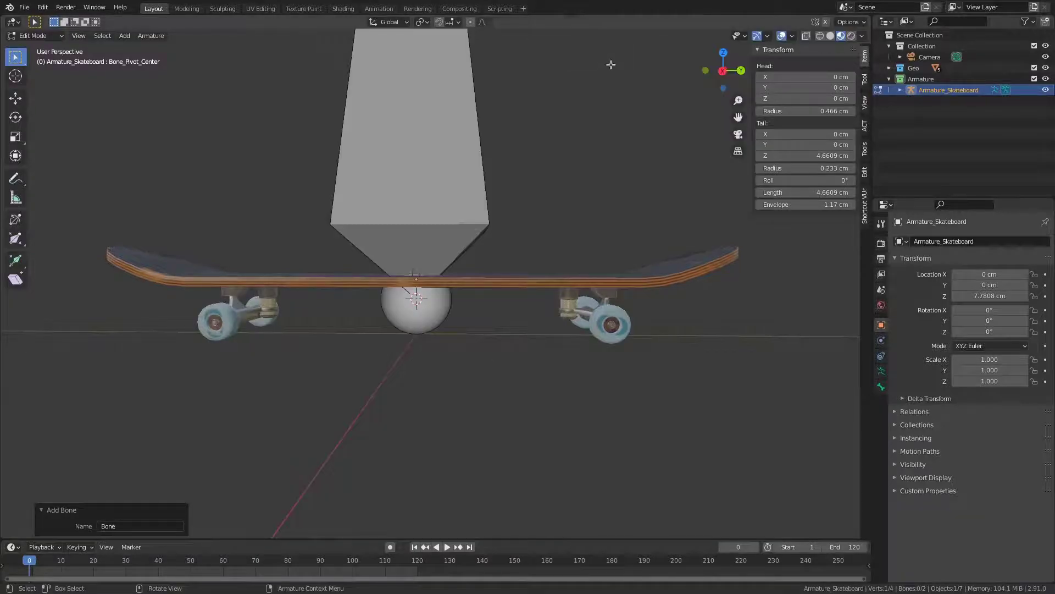
- Lower the new bone's tip along the global Z axis to shorten the bone to about 3.85 cm
scroll(638, 90, down, 5)
key(g)
key(z)
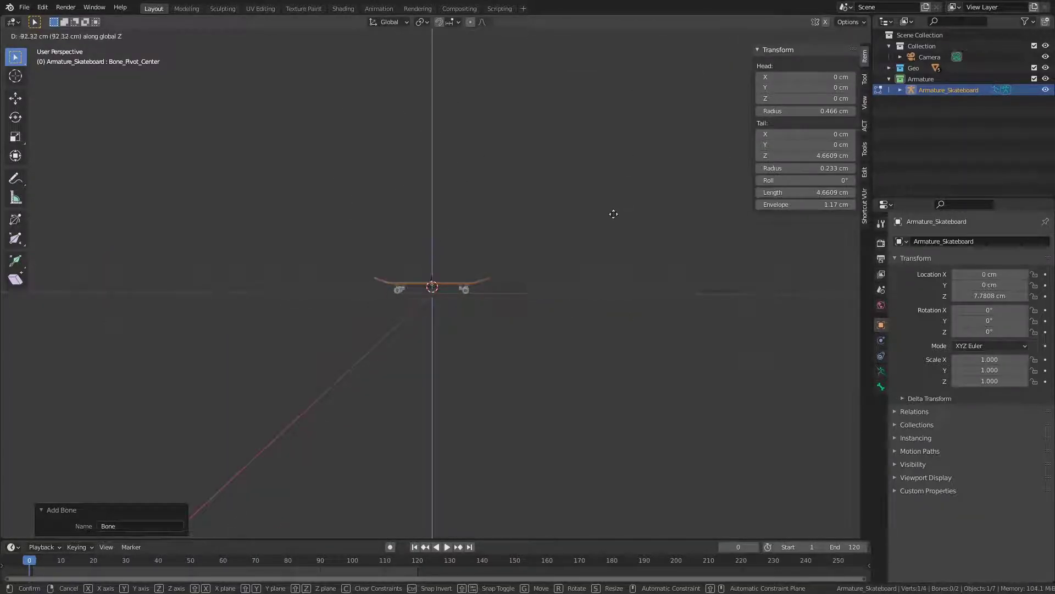
click(613, 214)
scroll(466, 156, up, 10)
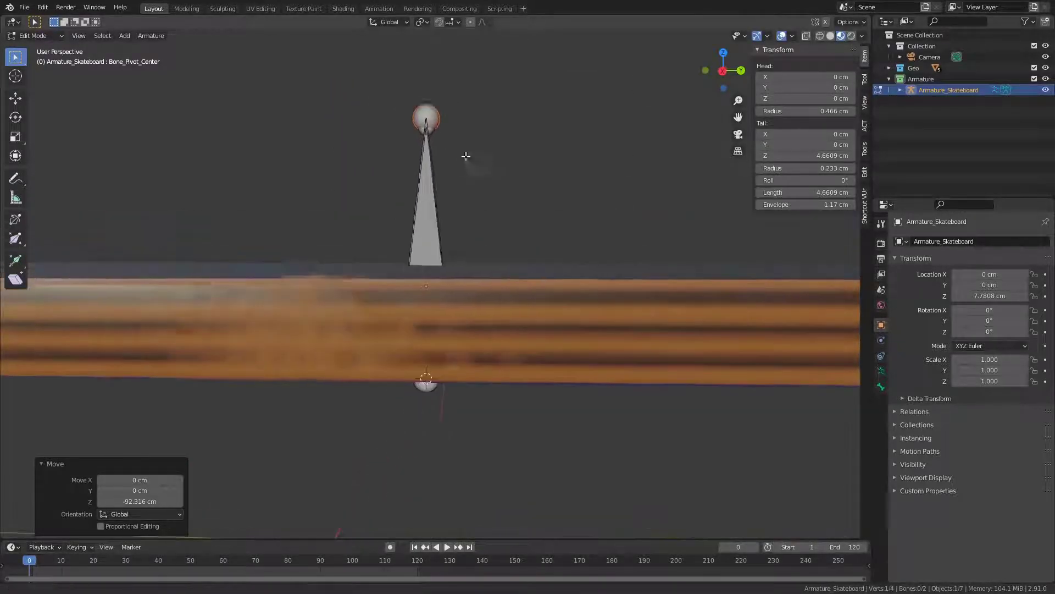
key(g)
key(z)
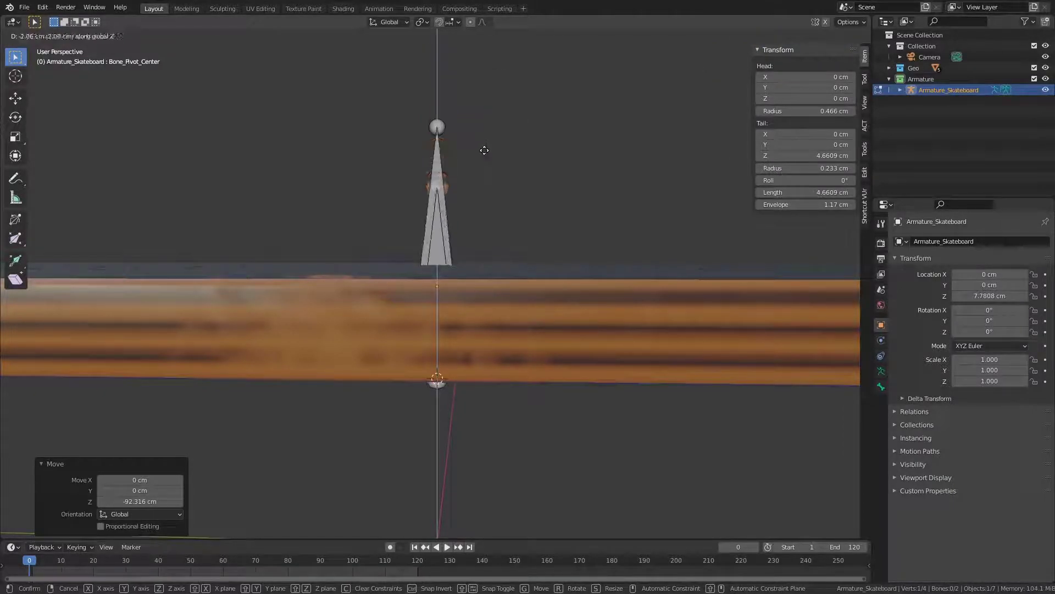
click(448, 214)
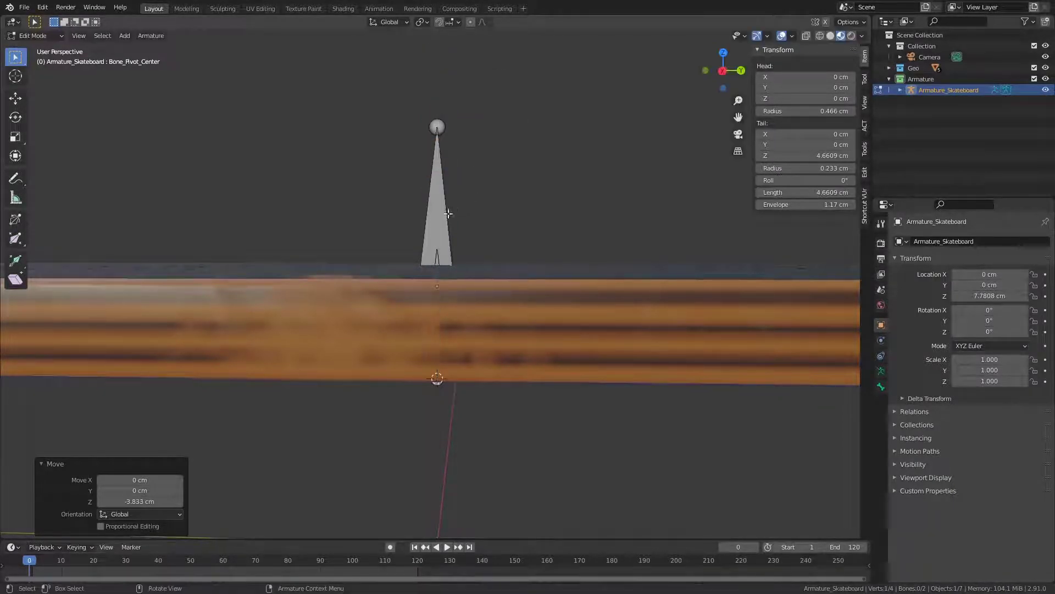
- Select the short bone beneath the board and rename it Bone_Tilt
middle_drag(403, 181, 502, 223)
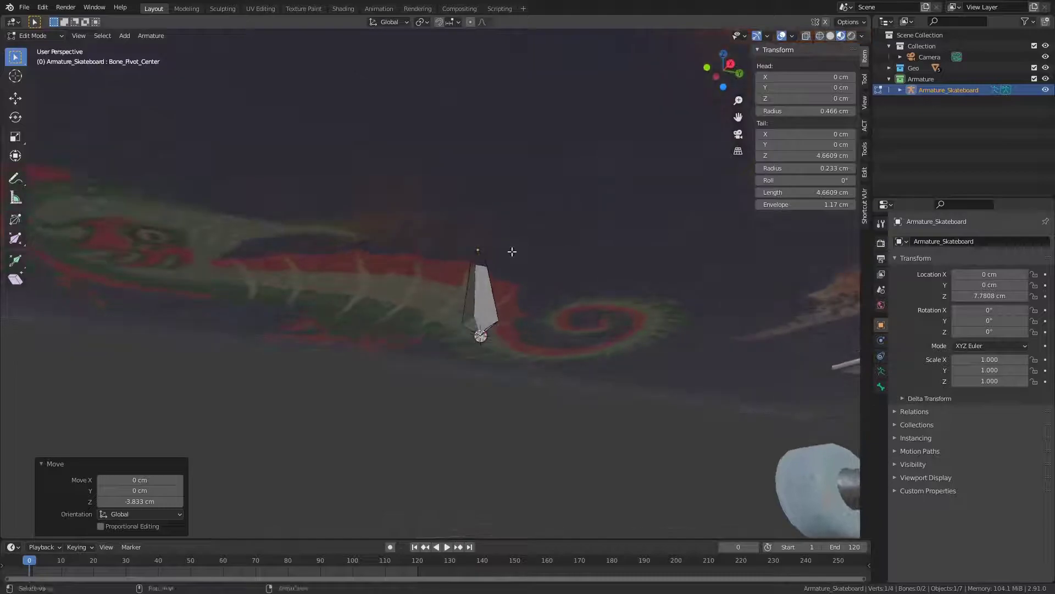
click(482, 330)
click(476, 308)
middle_drag(464, 308, 423, 345)
key(F2)
click(424, 346)
text(_Tilt)
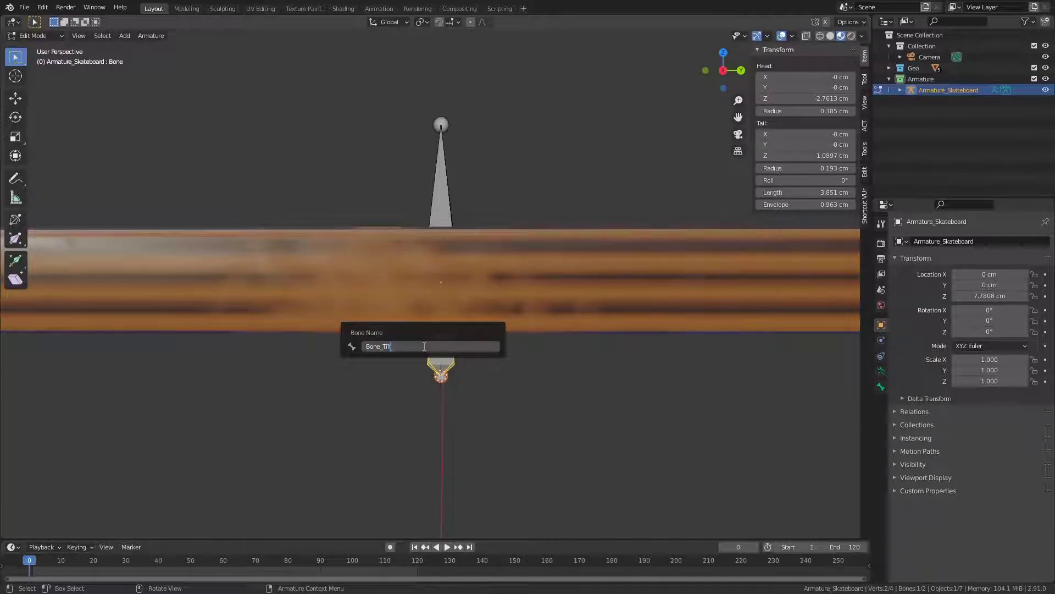
key(Return)
- Leave the armature's Edit Mode, open Wheels_Front in Edit Mode and deselect all of its geometry
scroll(423, 346, down, 5)
middle_drag(410, 346, 525, 341)
scroll(524, 341, up, 2)
key(Tab)
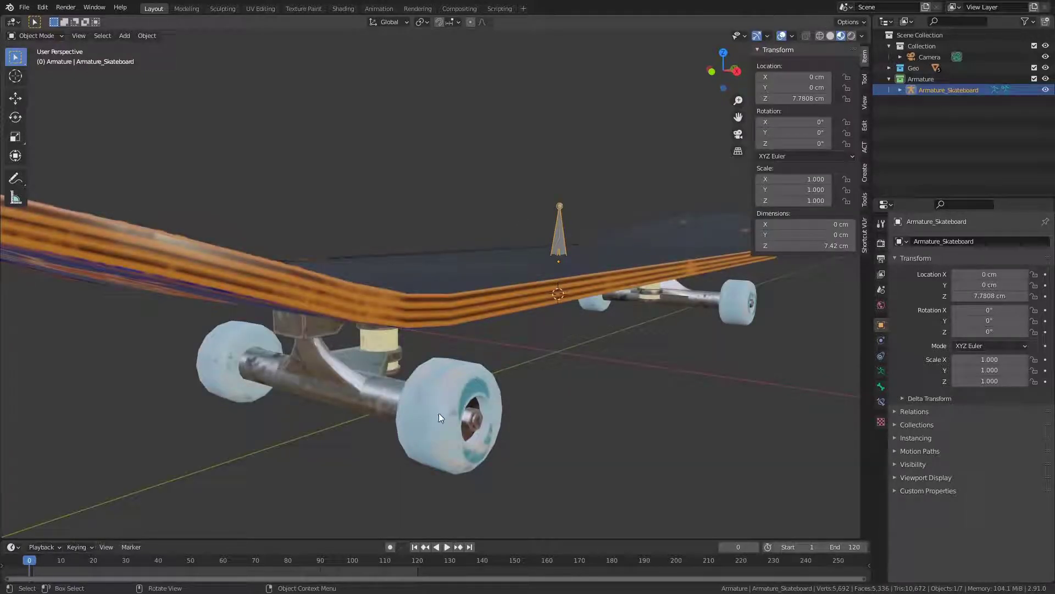
middle_drag(476, 321, 550, 338)
click(501, 325)
key(Tab)
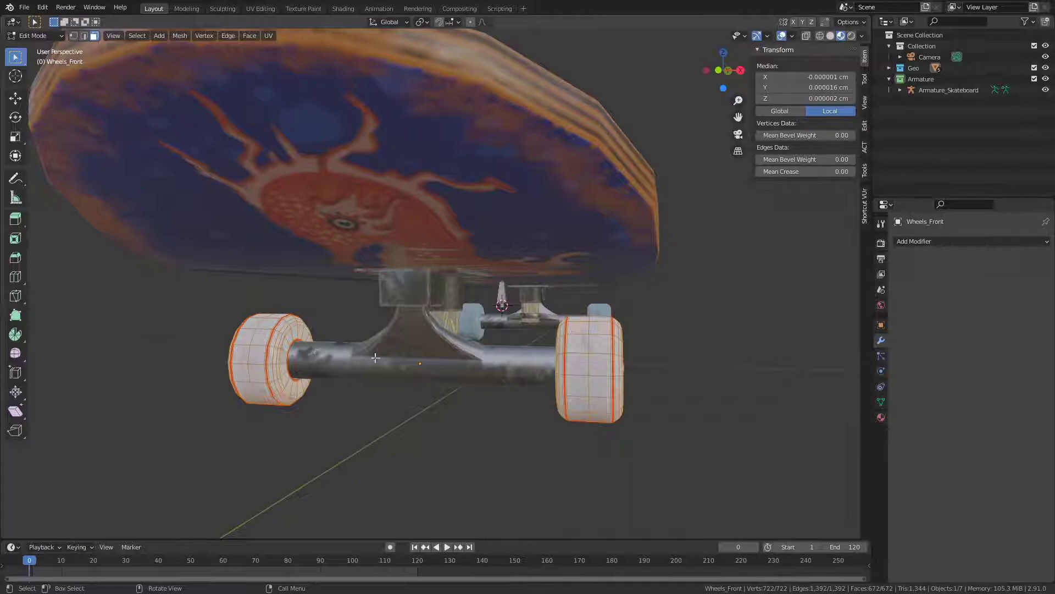
middle_drag(427, 328, 553, 365)
key(alt+a)
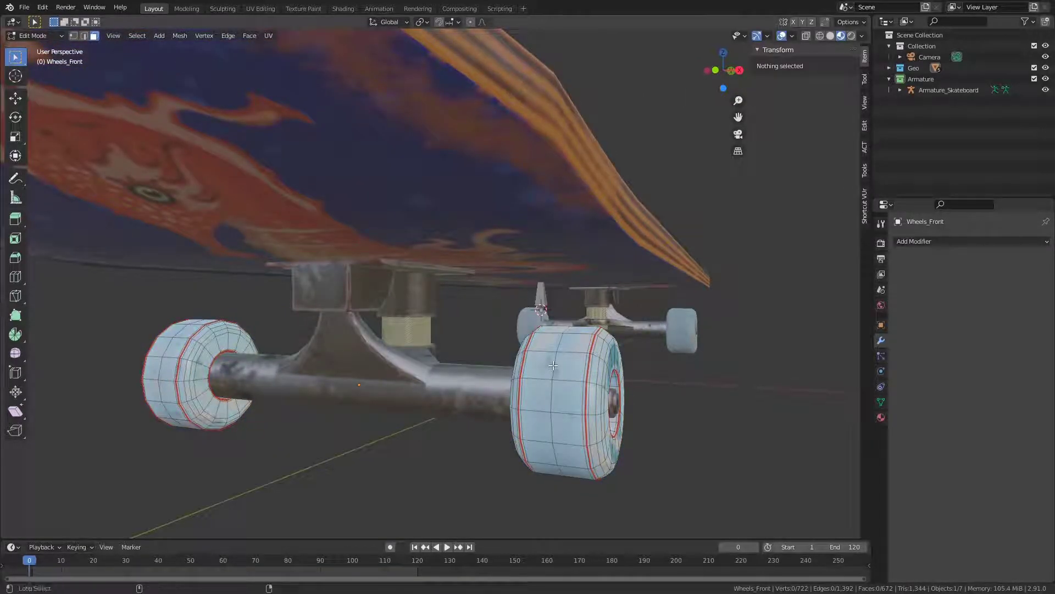
- In edge select mode, select the middle edge loop of the front wheel on the +X side and snap the 3D cursor to it
alt+click(553, 366)
key(2)
key(alt+a)
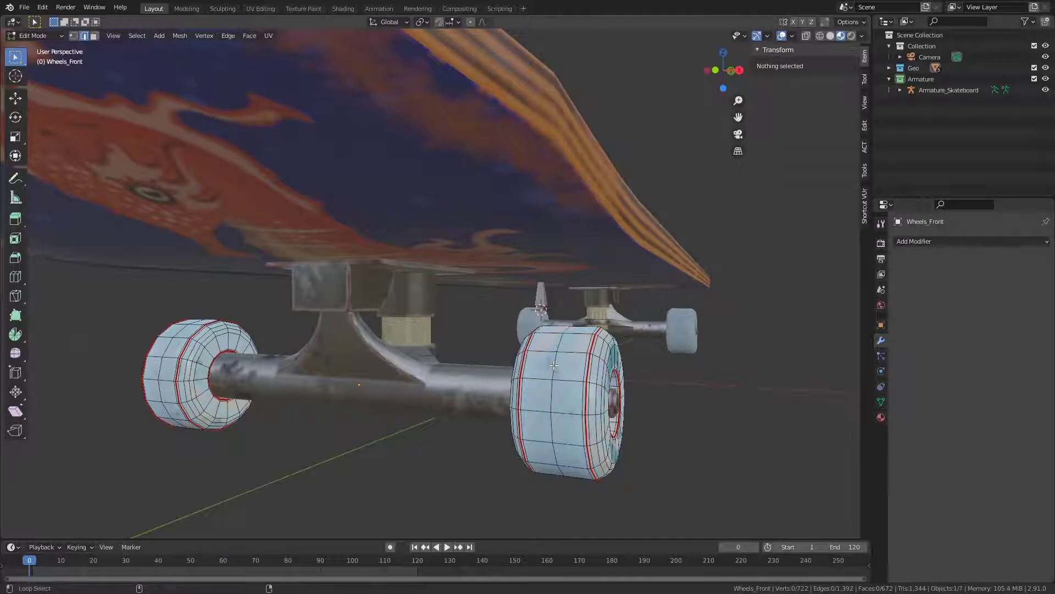
alt+click(554, 366)
key(shift+s)
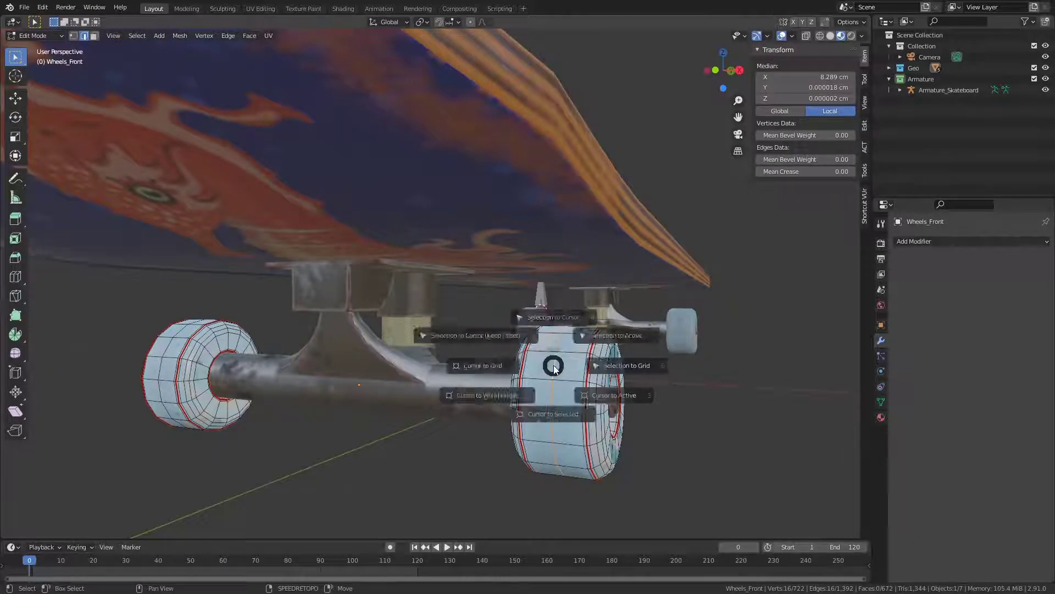
click(546, 427)
- Leave the front wheels' Edit Mode and add a third bone to Armature_Skateboard at the 3D cursor in the wheel's centre
shift+middle_drag(522, 409, 556, 370)
scroll(296, 372, up, 2)
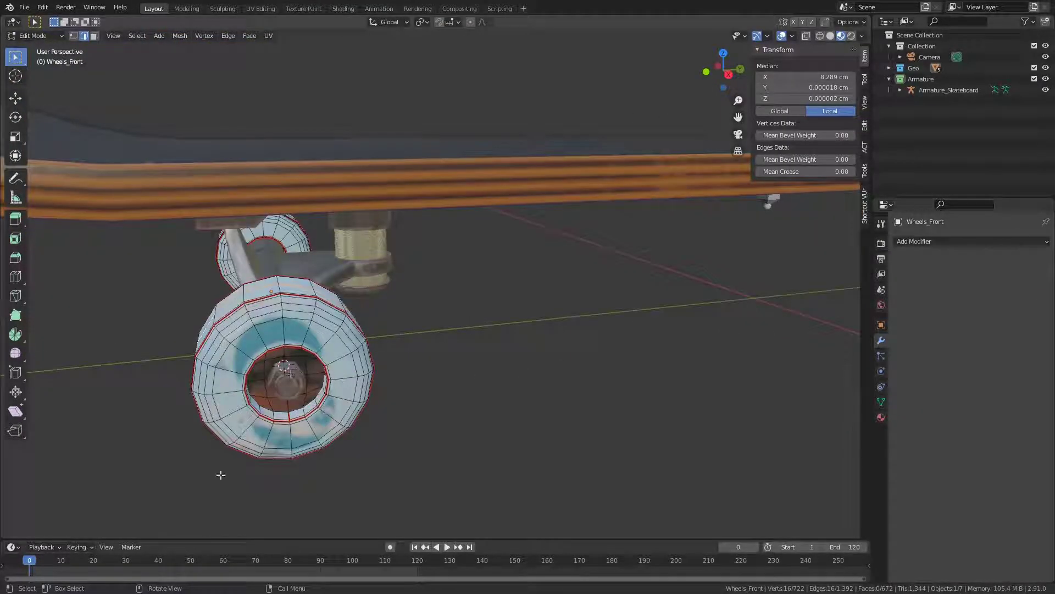
key(Tab)
middle_drag(274, 377, 617, 247)
scroll(632, 250, down, 5)
click(640, 262)
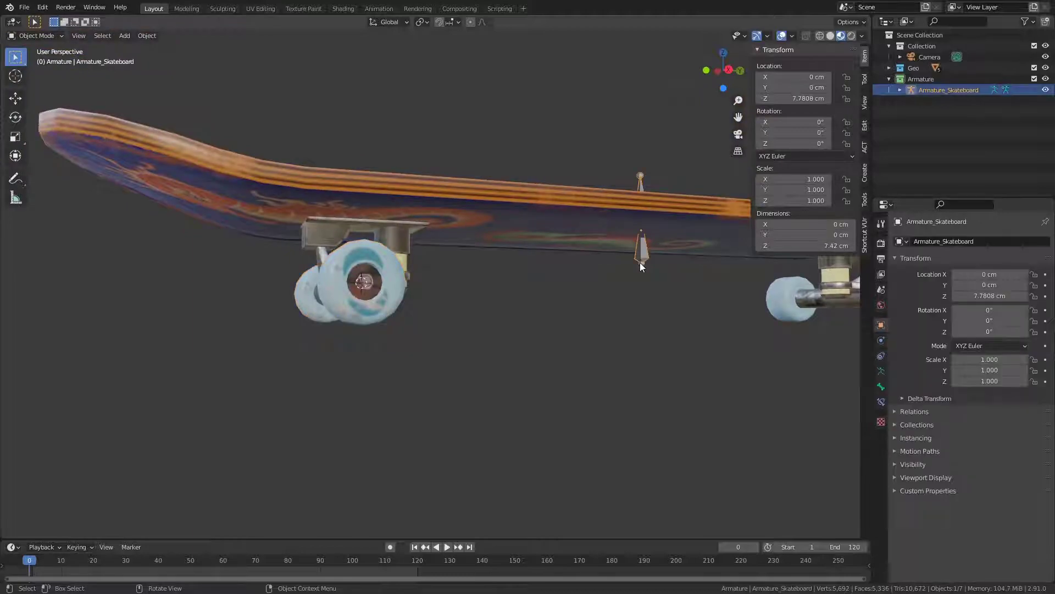
key(Tab)
key(shift+a)
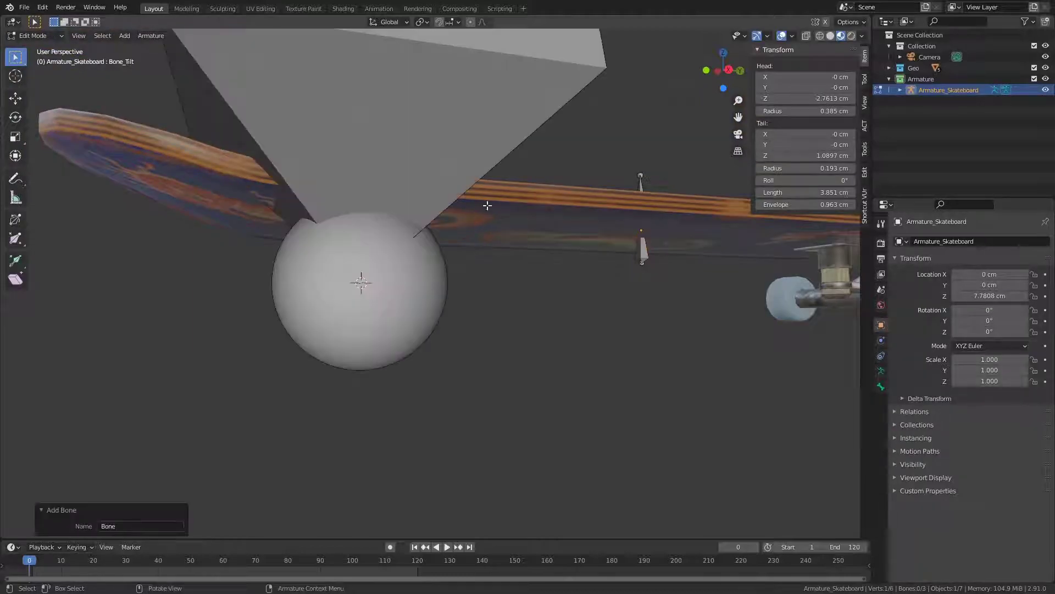
- Lower the wheel bone's tip along the global Z axis to shorten the bone to about 4.13 cm
scroll(517, 170, down, 5)
key(g)
key(z)
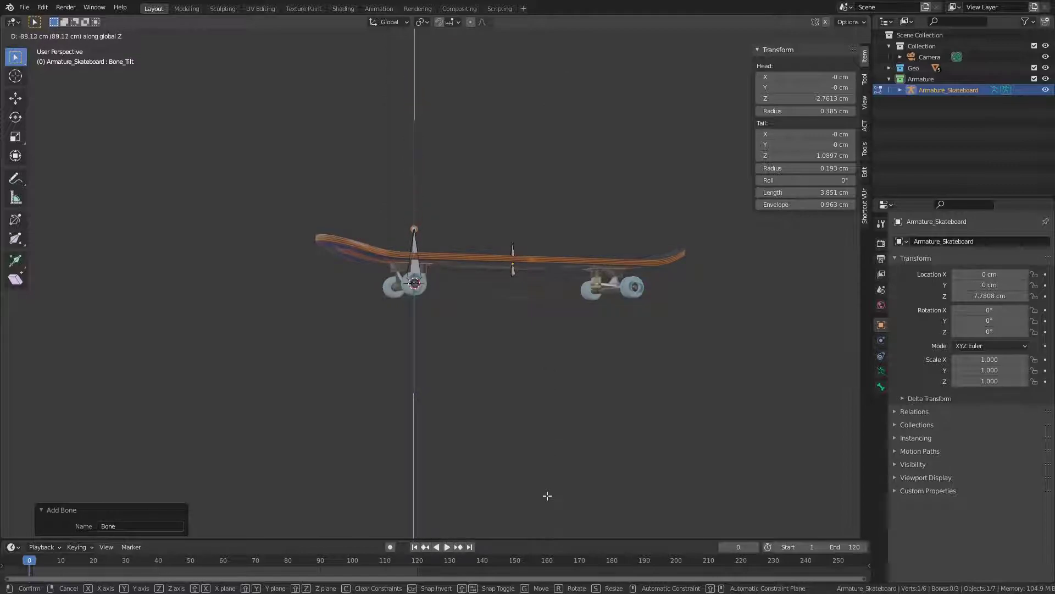
click(547, 491)
scroll(360, 289, up, 6)
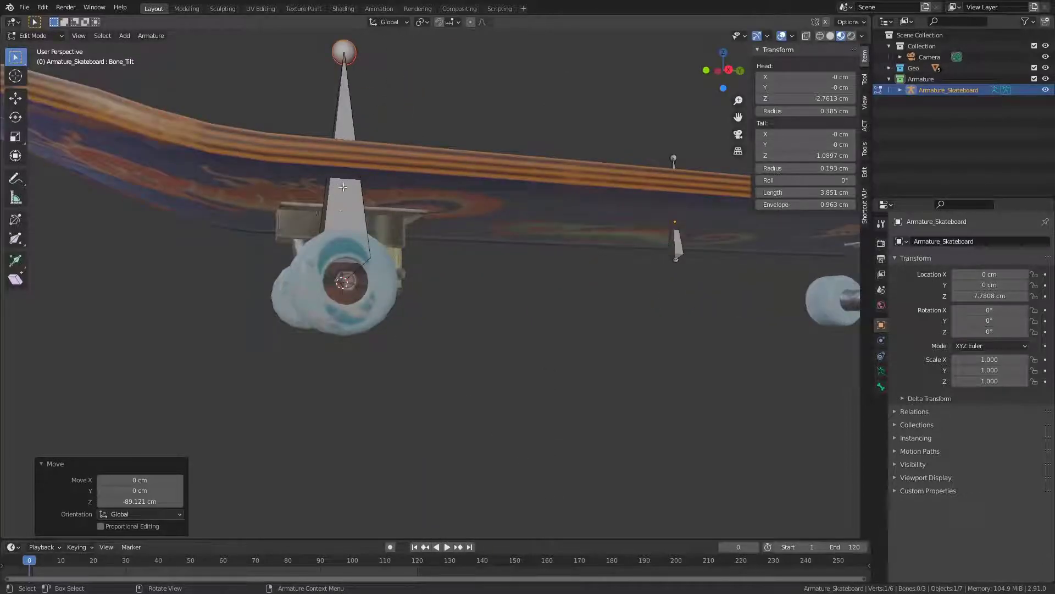
key(g)
key(z)
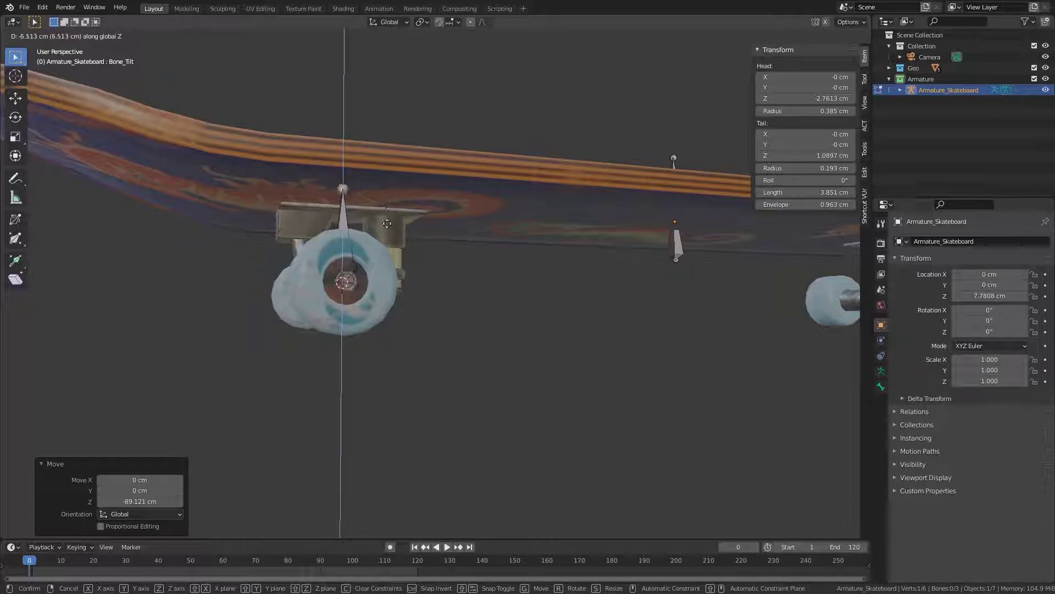
click(386, 229)
- Select the bone at the front wheel and rename it Bone_Wheels_Front
middle_drag(386, 229, 312, 312)
click(313, 312)
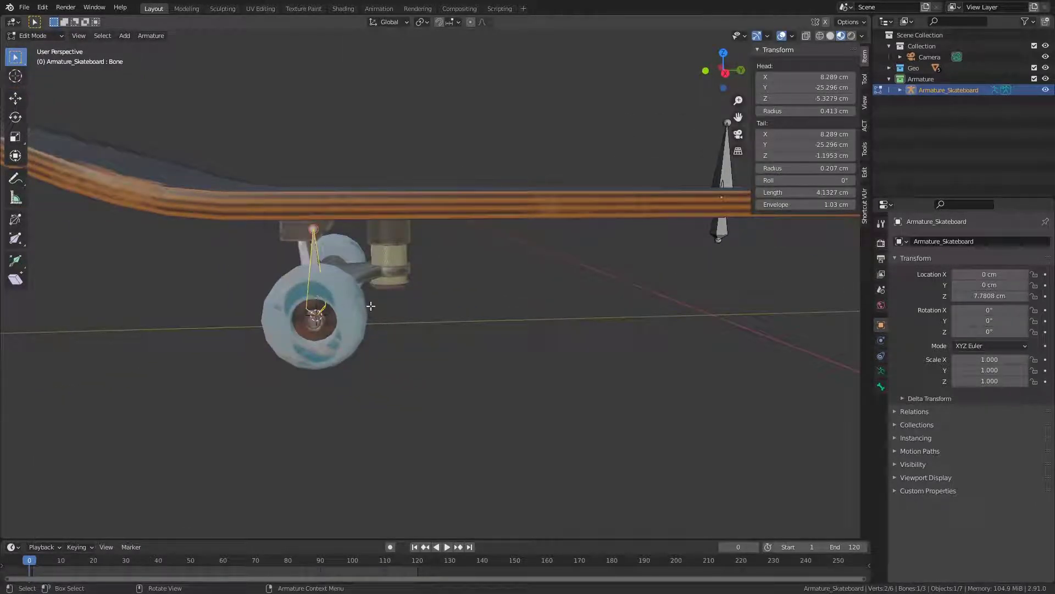
key(F2)
text(_Wheels_Fro)
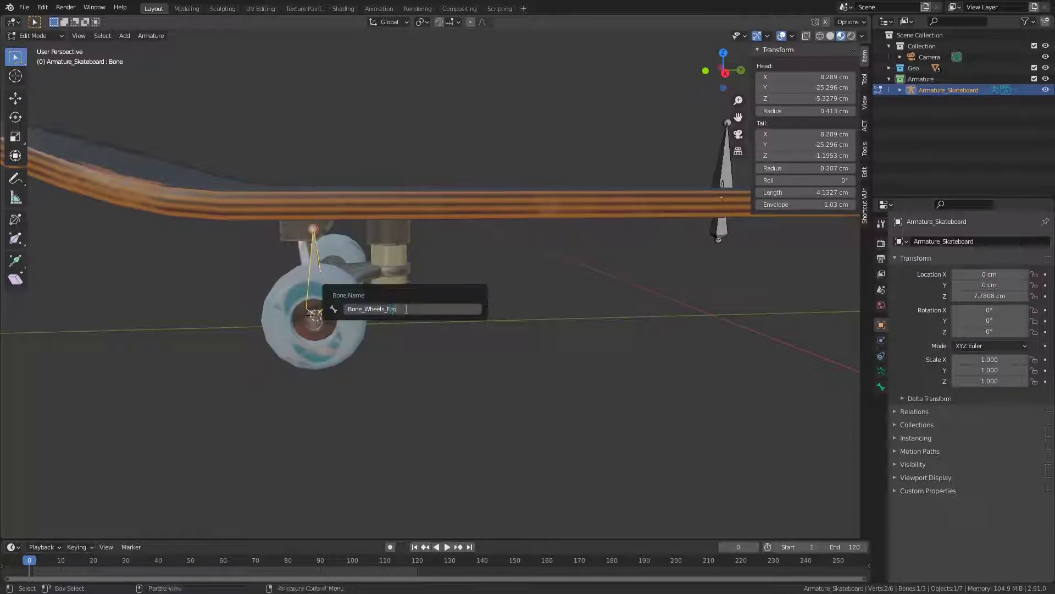
key(Return)
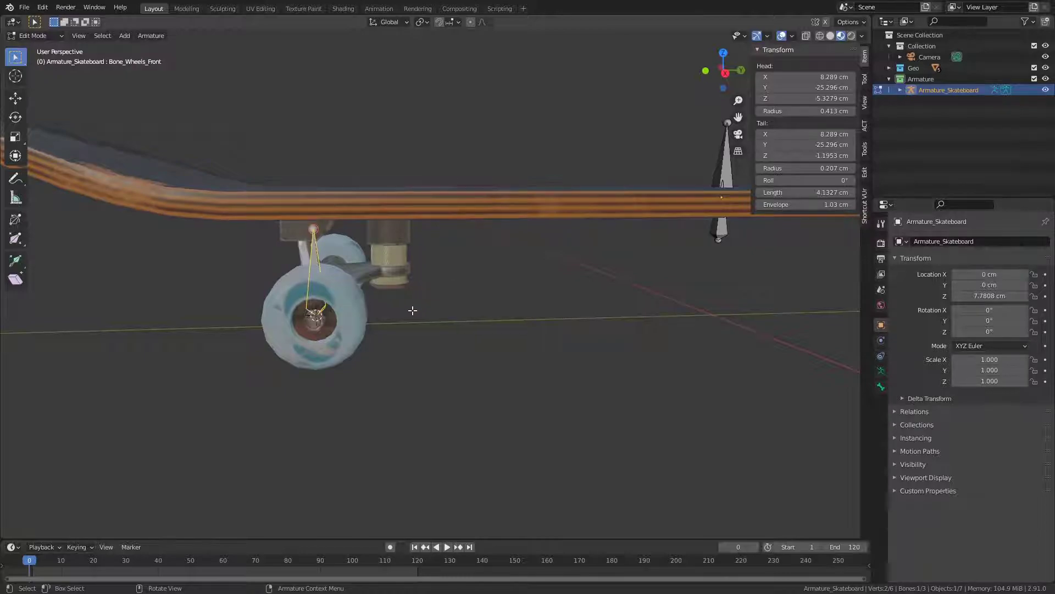
- Leave the armature's Edit Mode and open Wheels_Back in Edit Mode
scroll(418, 311, down, 2)
shift+middle_drag(539, 322, 323, 308)
key(Tab)
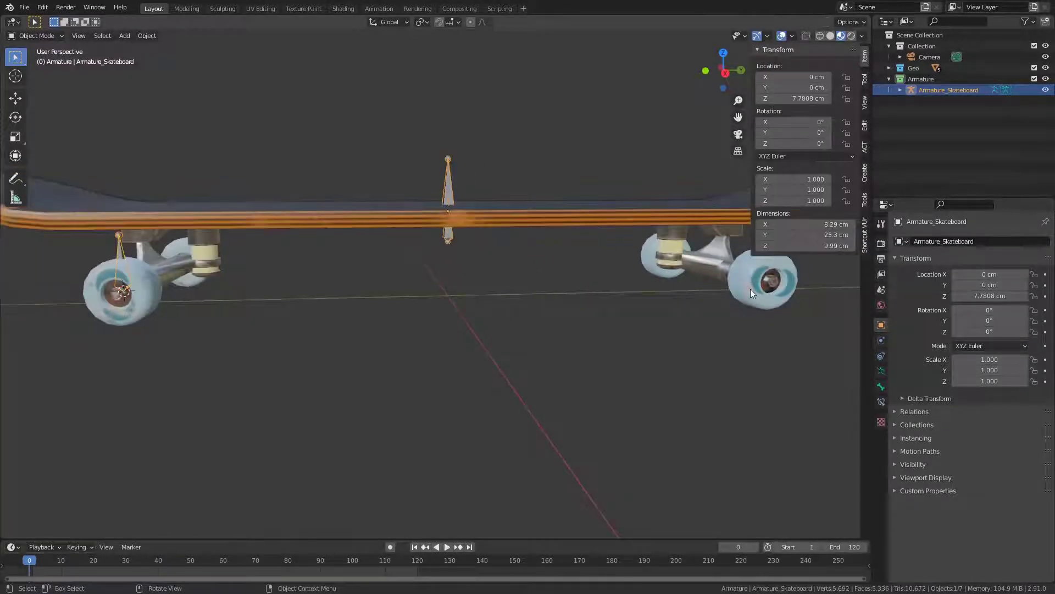
click(741, 283)
middle_drag(741, 283, 321, 323)
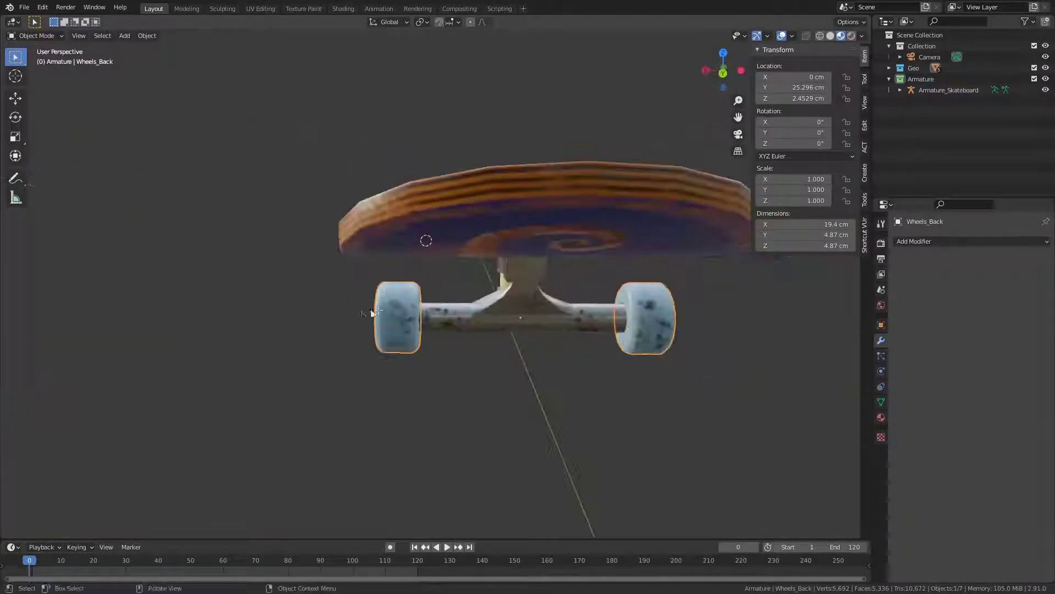
key(Tab)
scroll(303, 344, up, 5)
- Select only the middle edge loop of the back wheel on the +X side and snap the 3D cursor to it
key(alt+a)
alt+click(310, 353)
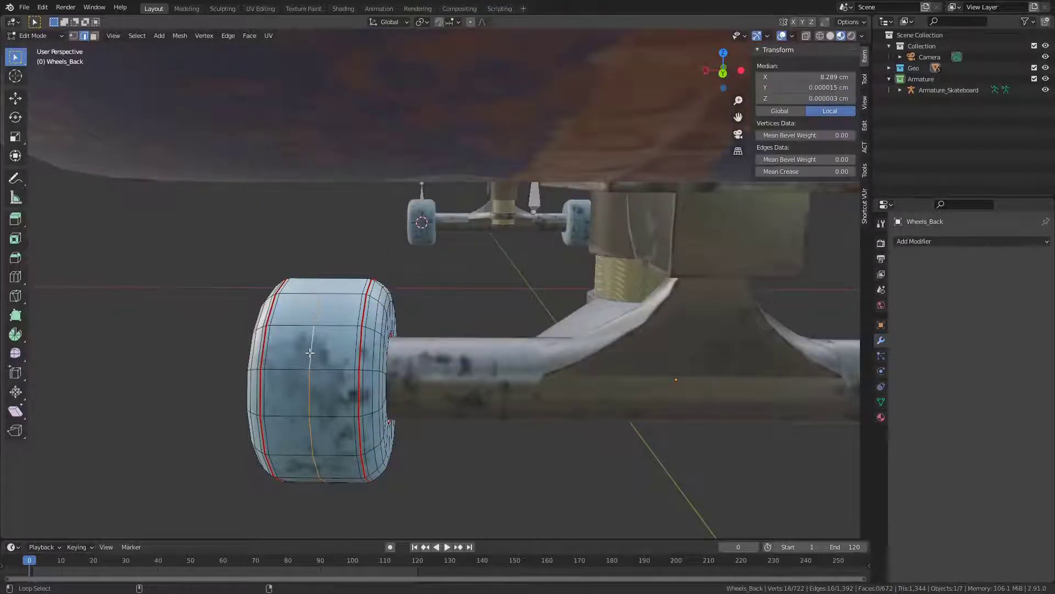
key(shift+s)
click(317, 392)
- Return to Armature_Skateboard's Edit Mode, duplicate Bone_Wheels_Front and snap the copy to the 3D cursor in the back wheel
key(Tab)
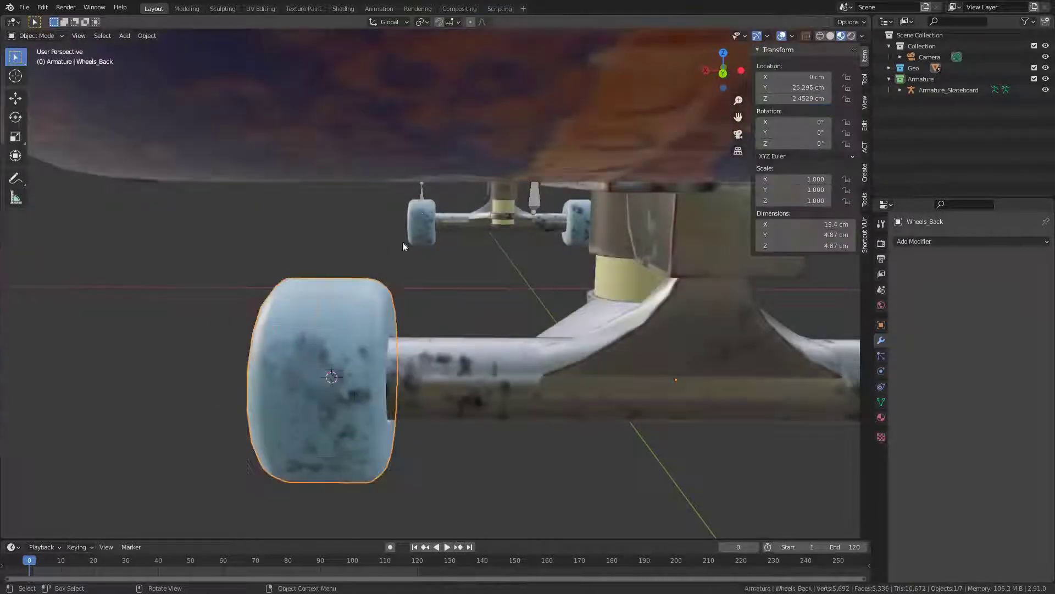
click(424, 183)
middle_drag(424, 184, 443, 228)
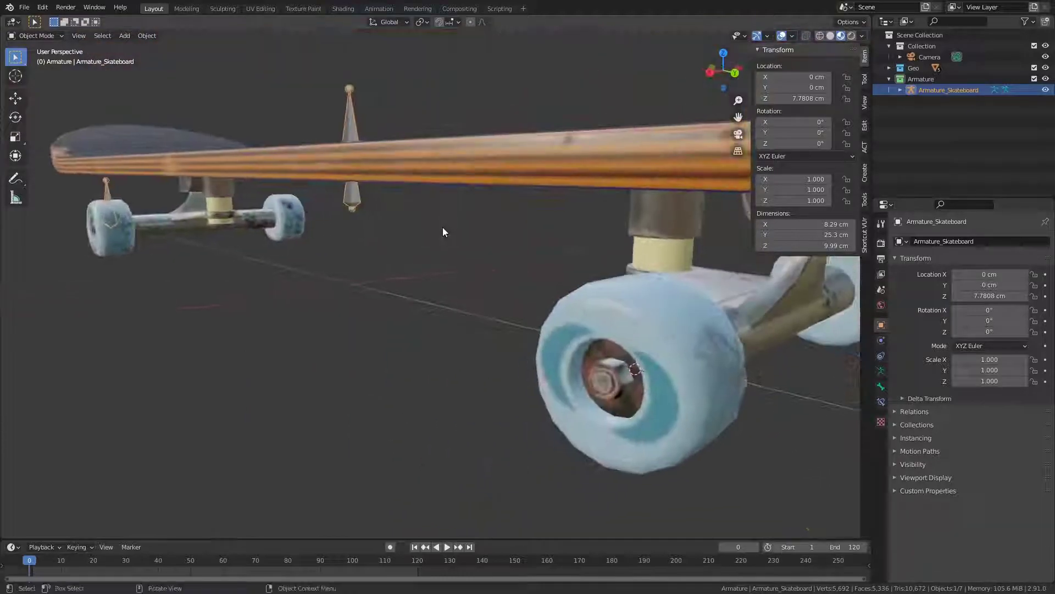
key(Tab)
scroll(301, 222, down, 1)
scroll(301, 222, down, 1)
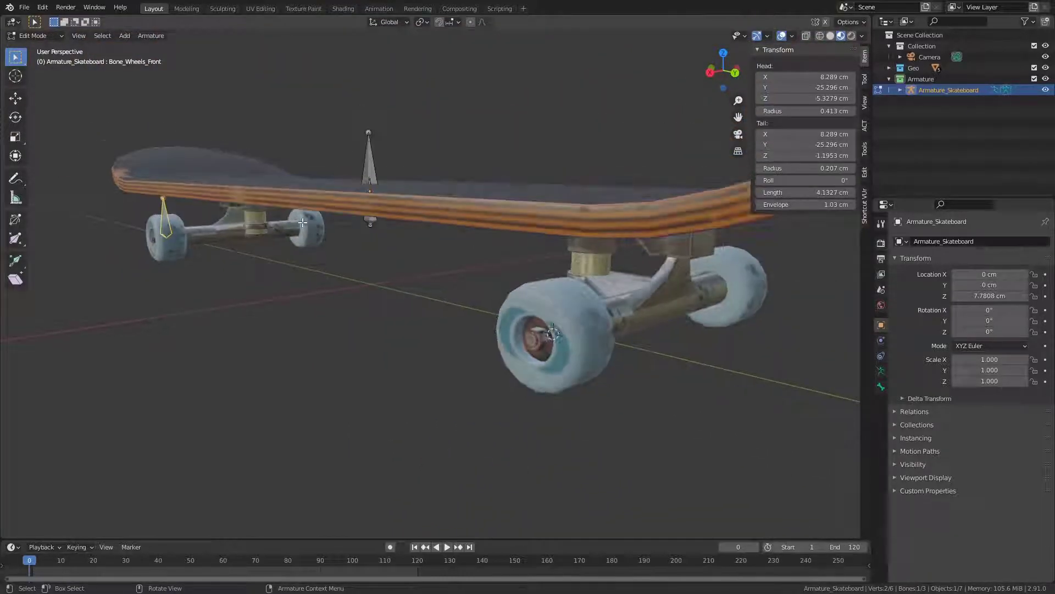
key(shift+d)
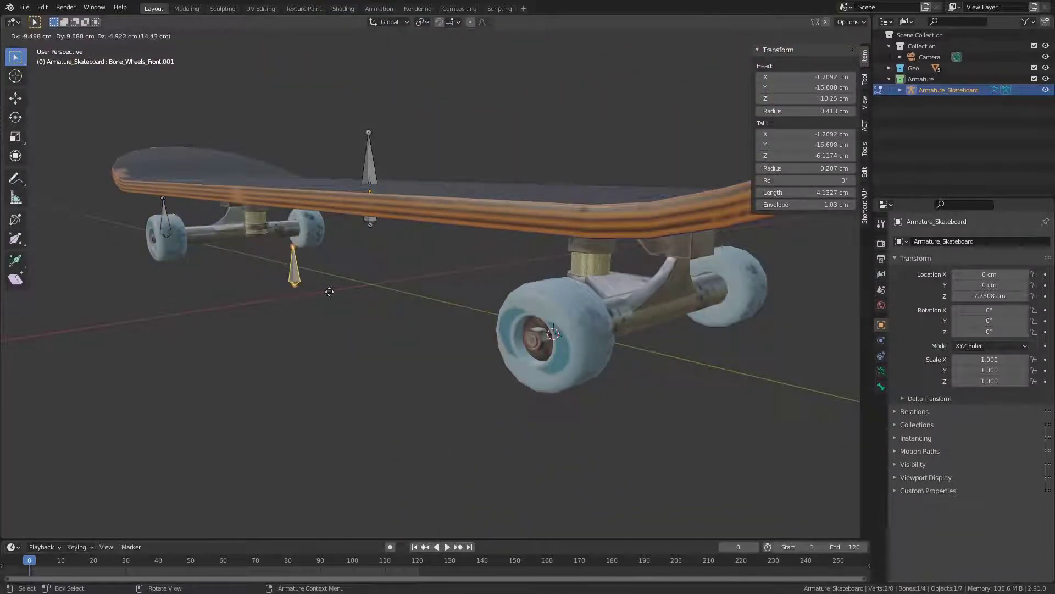
click(329, 291)
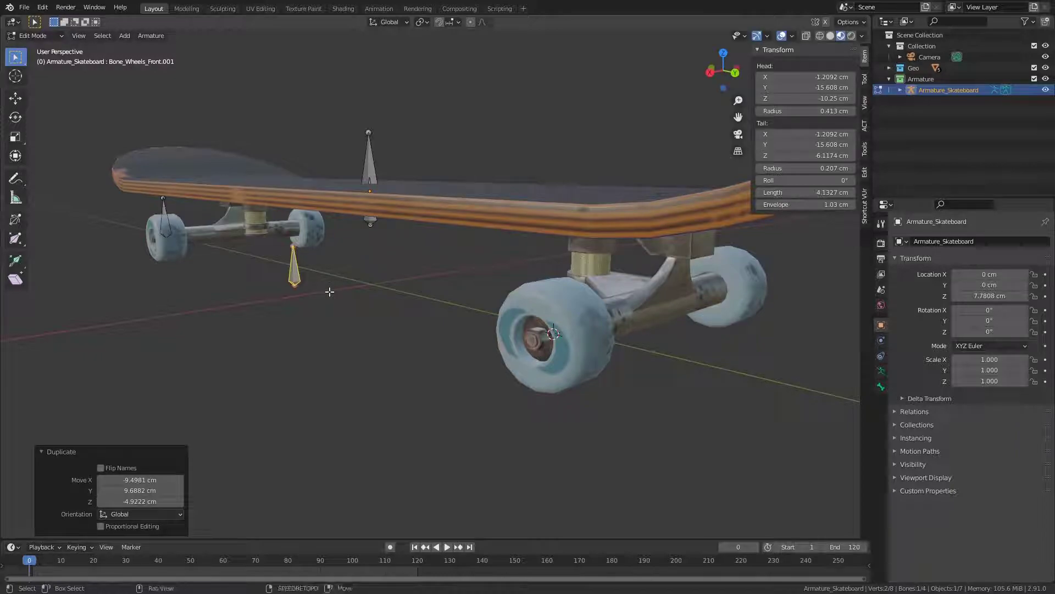
key(shift+s)
click(332, 244)
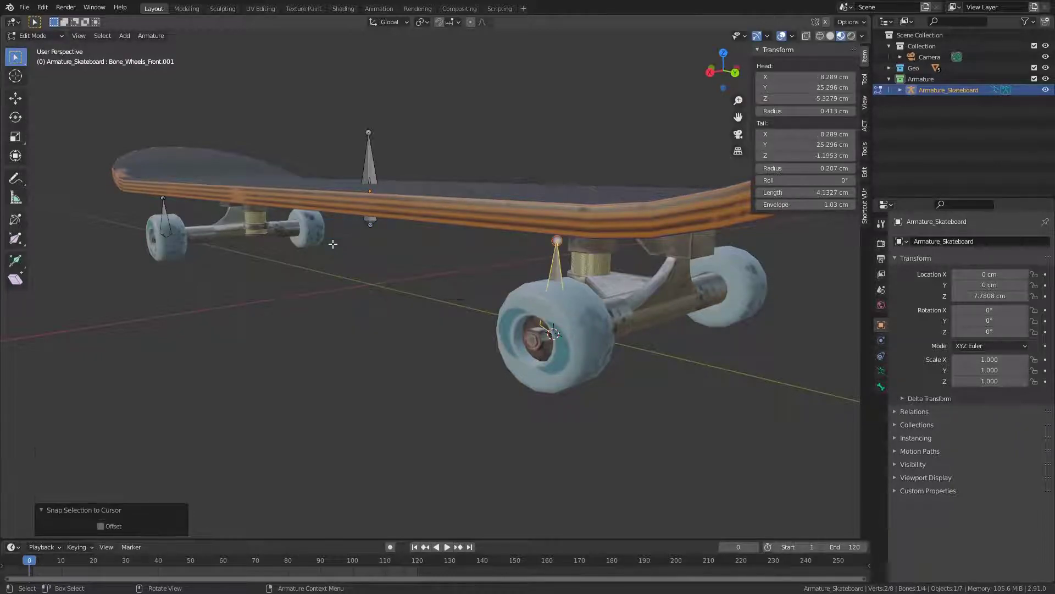
- Rename the duplicated bone Bone_Wheels_Back and leave the armature's Edit Mode
key(F2)
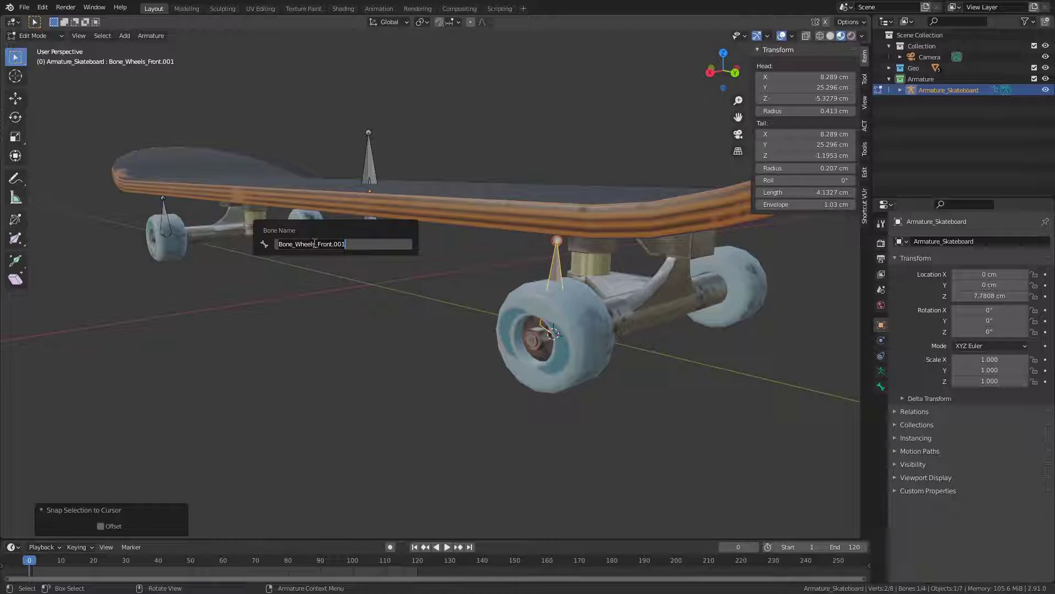
drag(319, 243, 373, 244)
text(Back)
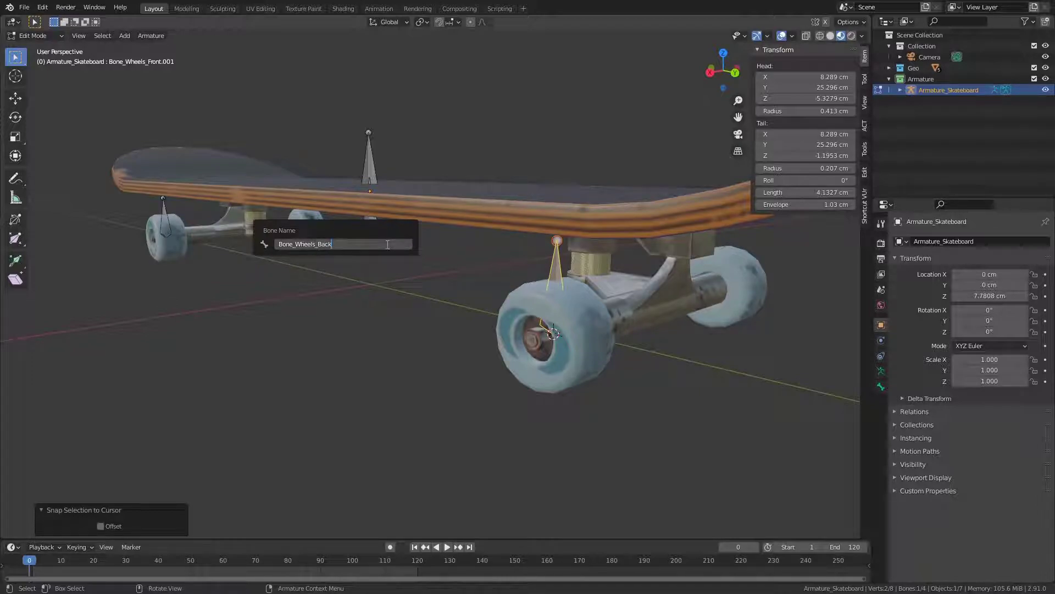
key(Return)
middle_drag(335, 269, 574, 286)
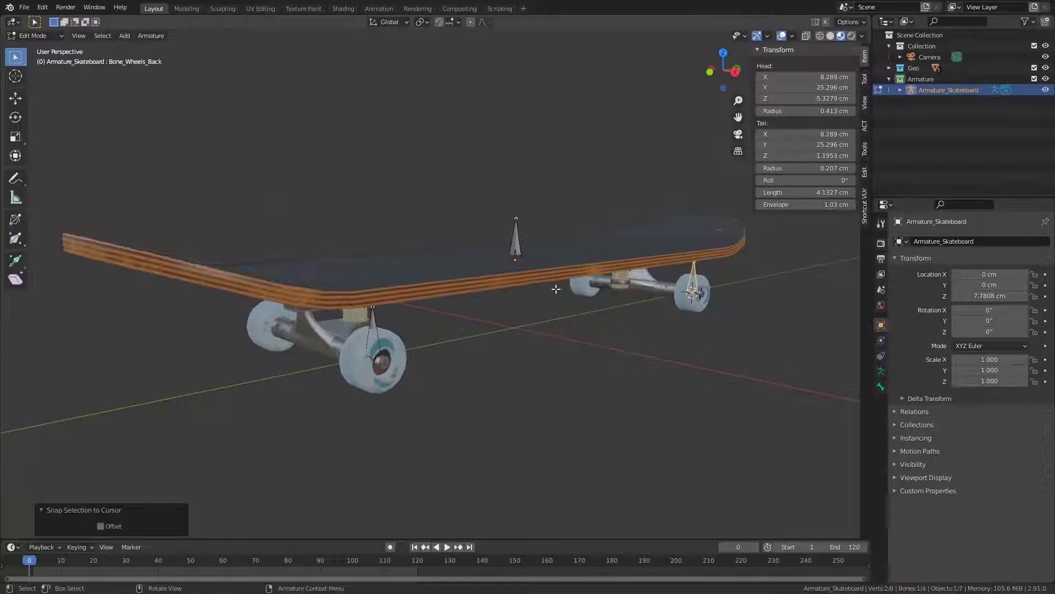
key(Tab)
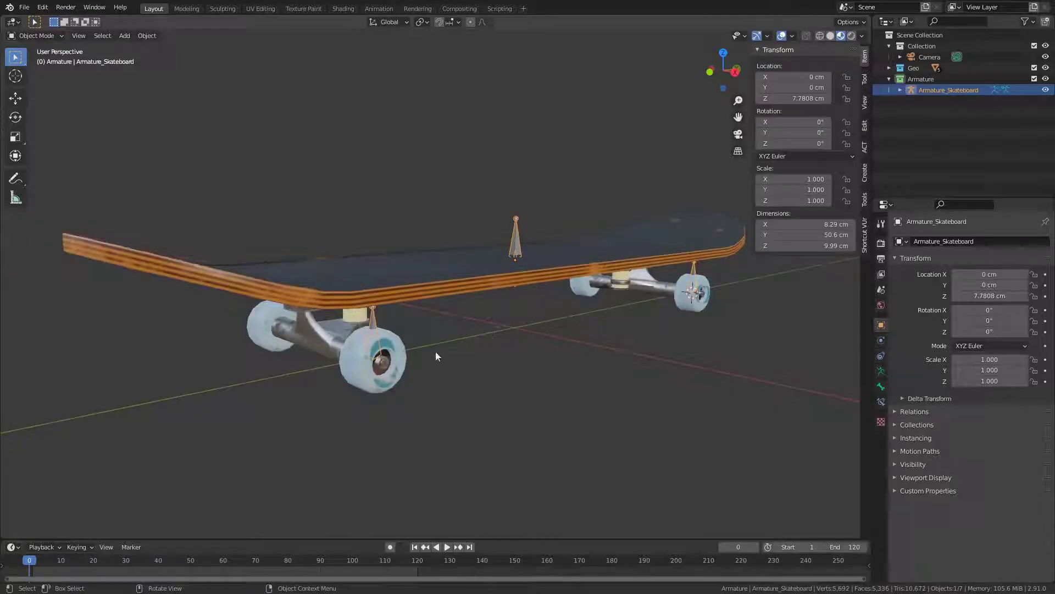
- Parent both wheel pairs, both suspensions and the board to Armature_Skateboard using Armature Deform With Empty Groups
click(348, 371)
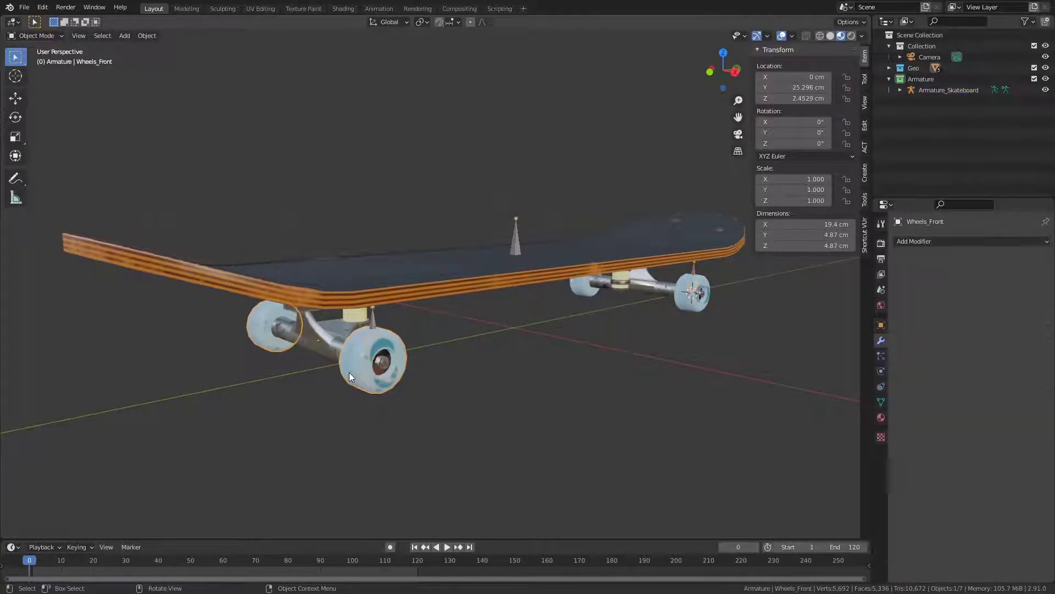
shift+click(323, 342)
shift+click(685, 305)
shift+click(662, 283)
shift+click(684, 248)
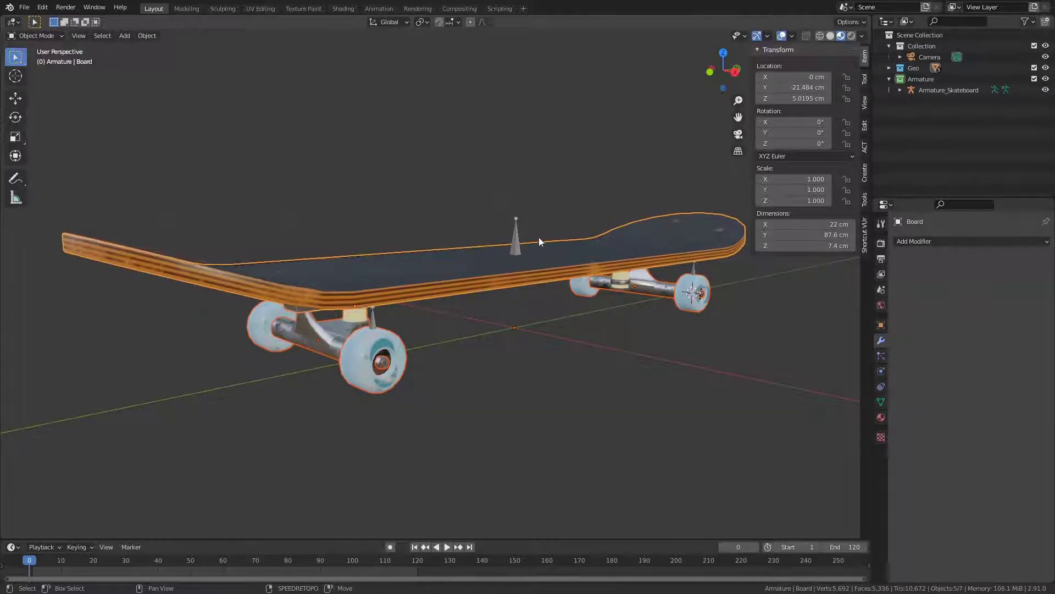
shift+click(517, 240)
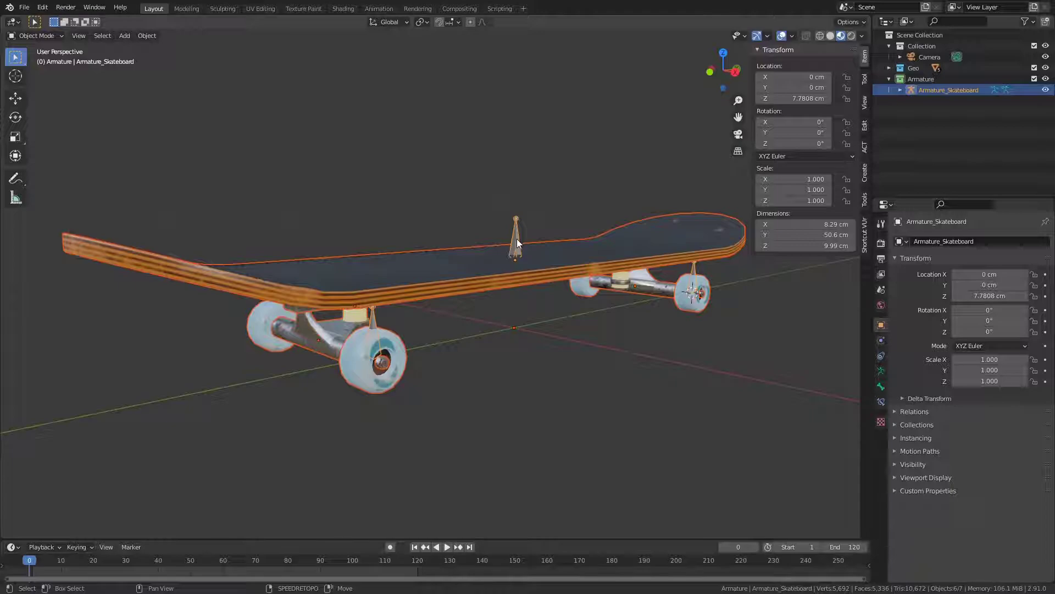
key(ctrl+p)
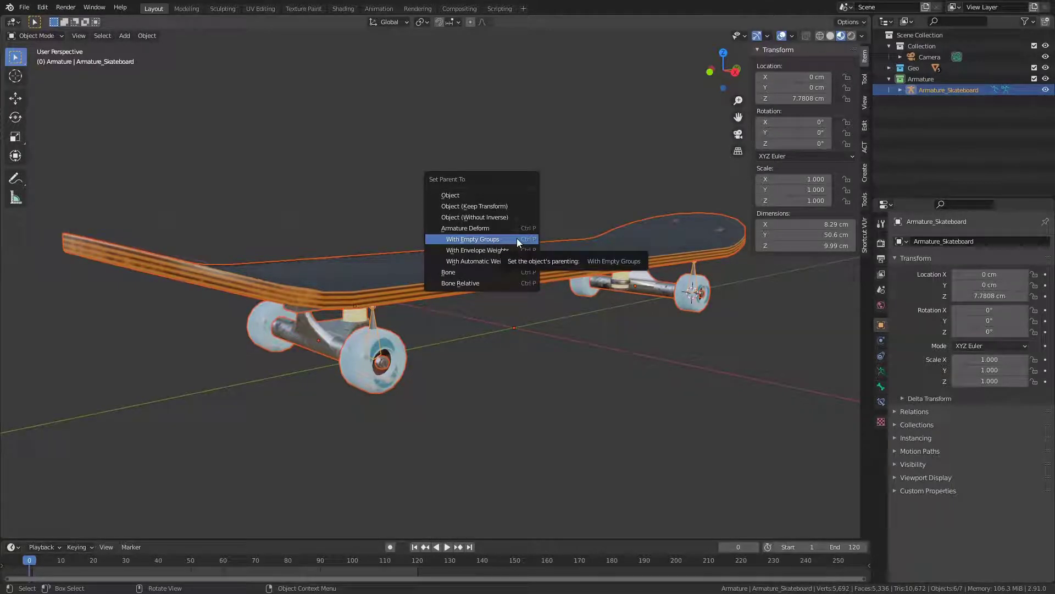
click(517, 239)
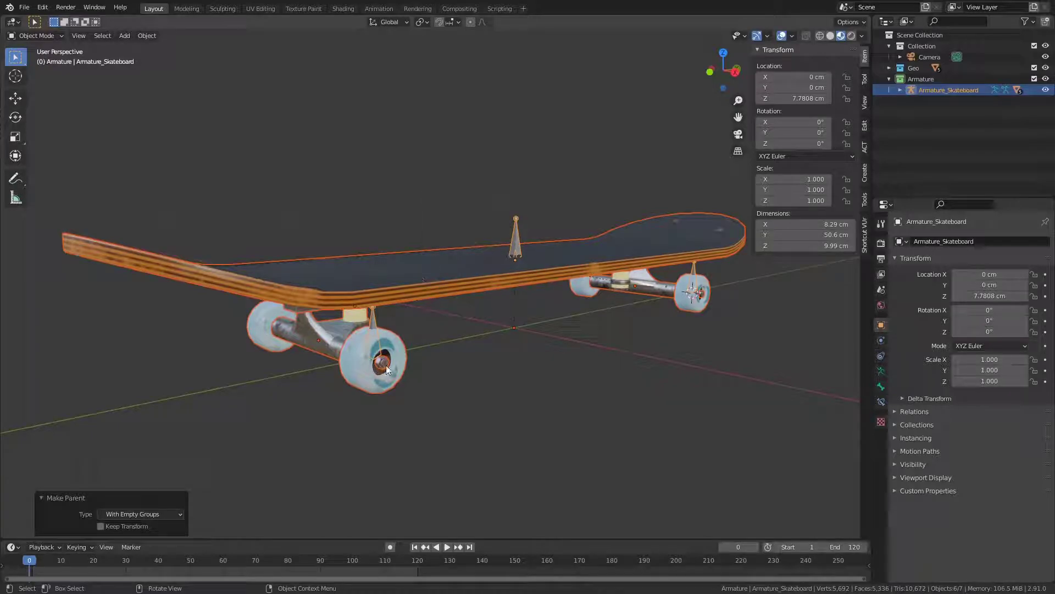
- Remove every vertex group from the Board mesh except Bone_Tilt
click(470, 273)
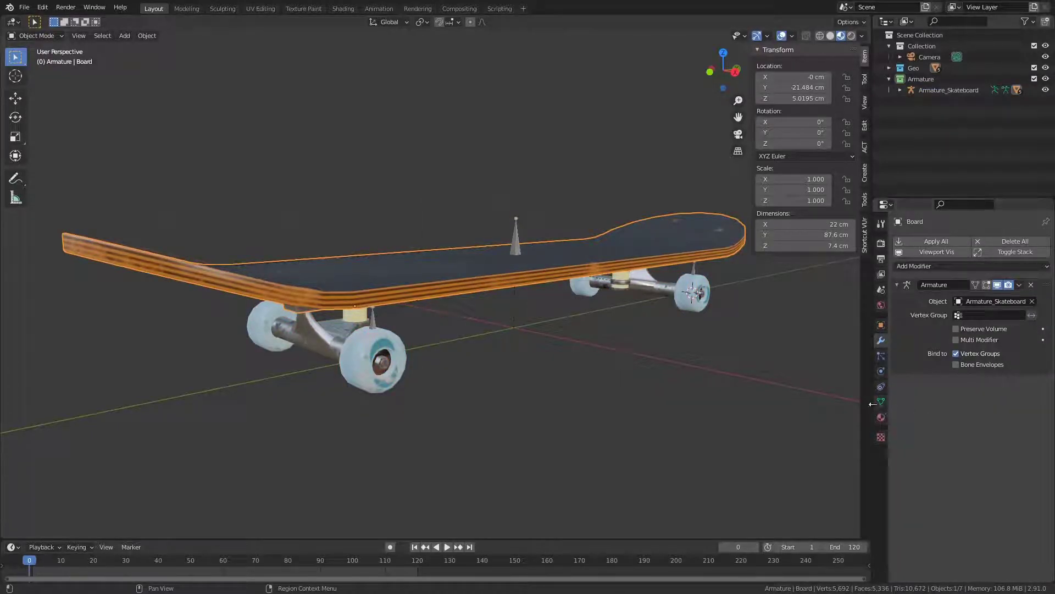
click(881, 404)
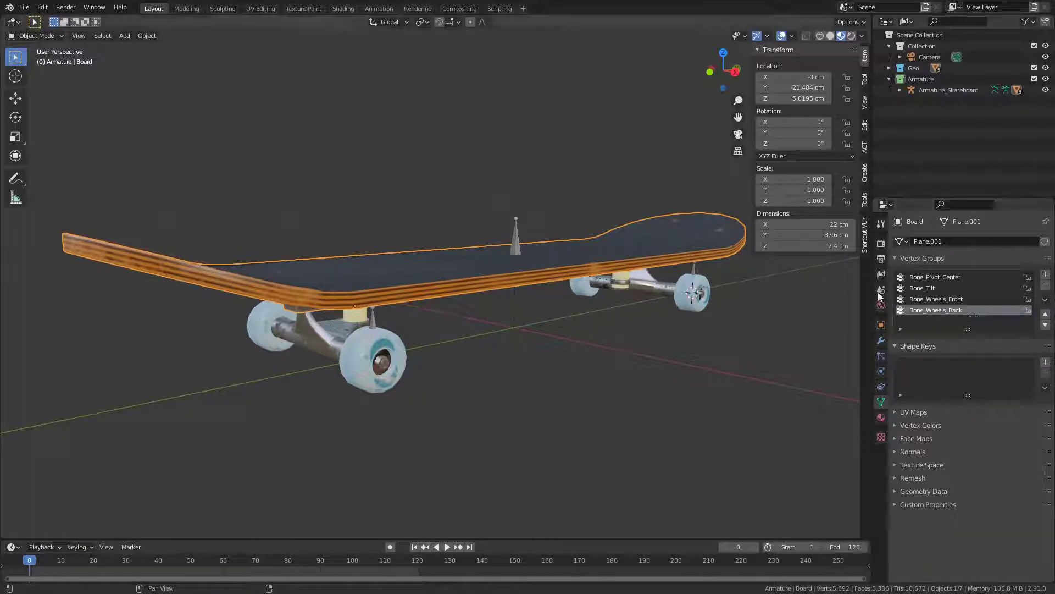
click(1048, 283)
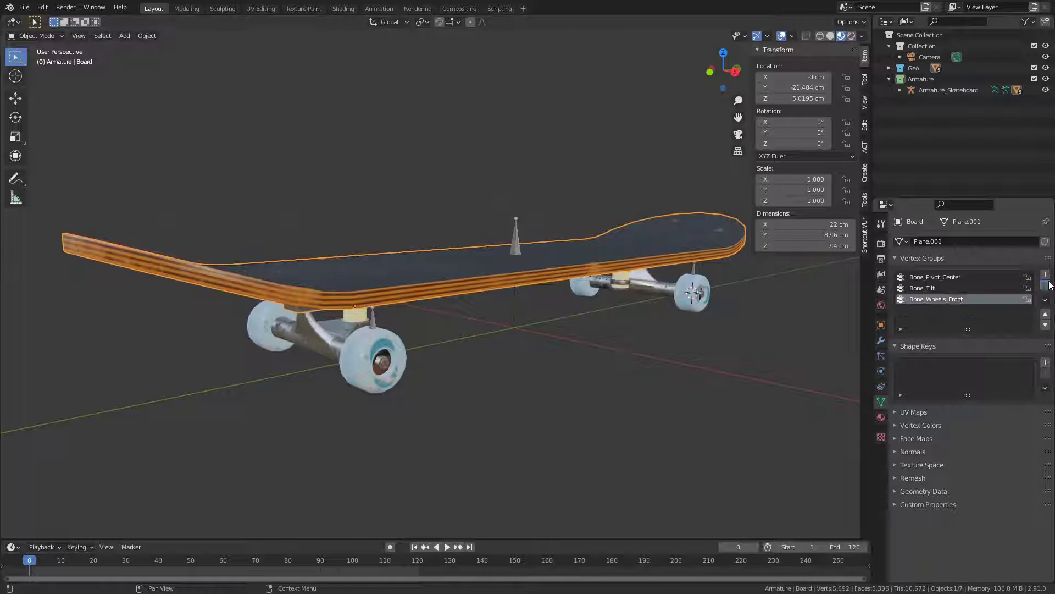
click(1047, 284)
click(975, 278)
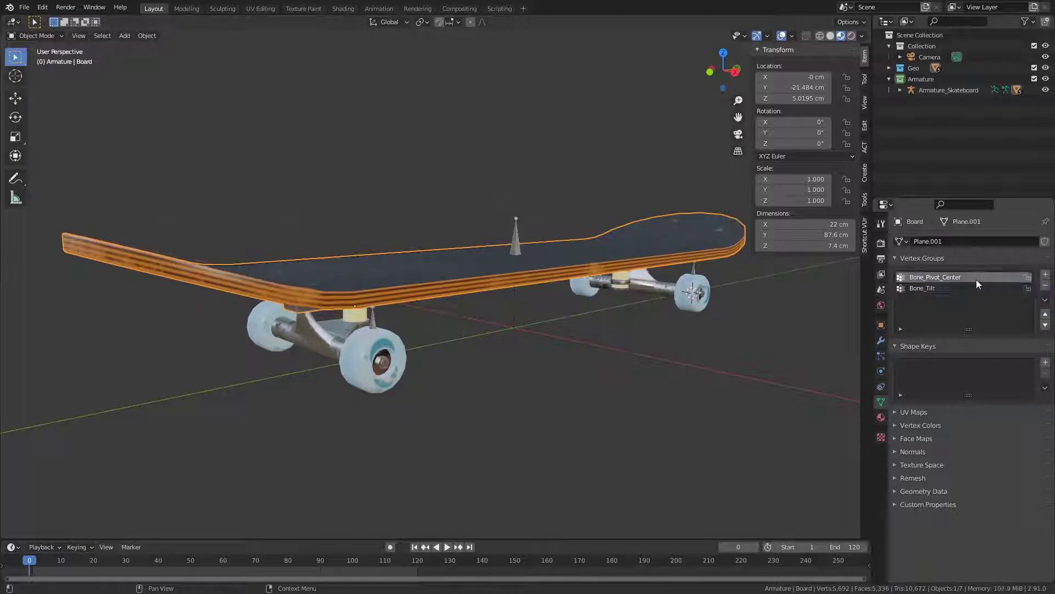
click(1046, 286)
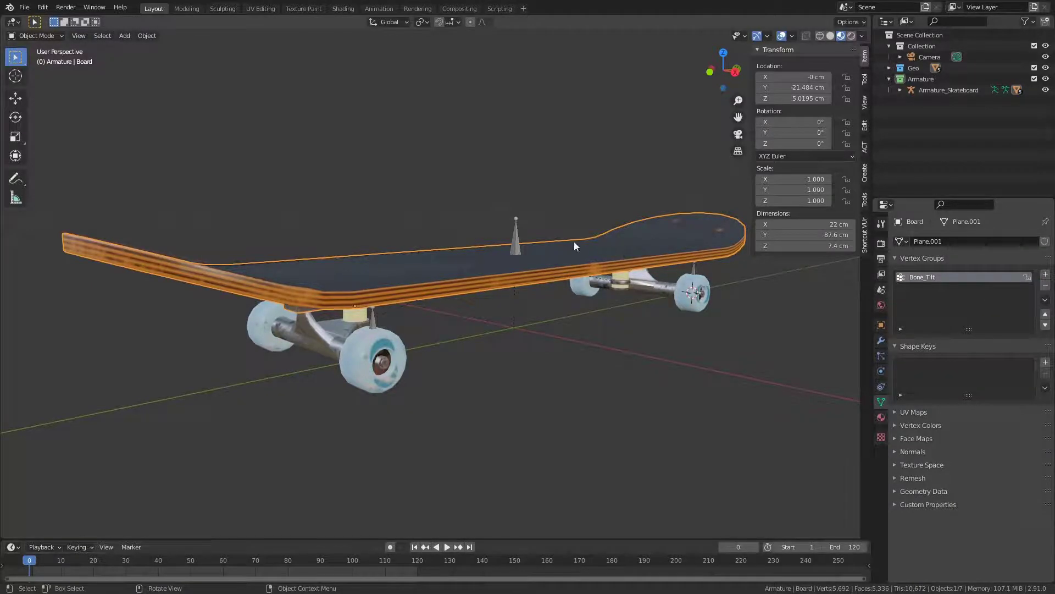
- Assign all of the Board's vertices to the Bone_Tilt group with weight 1.000 and return to Object Mode
key(Tab)
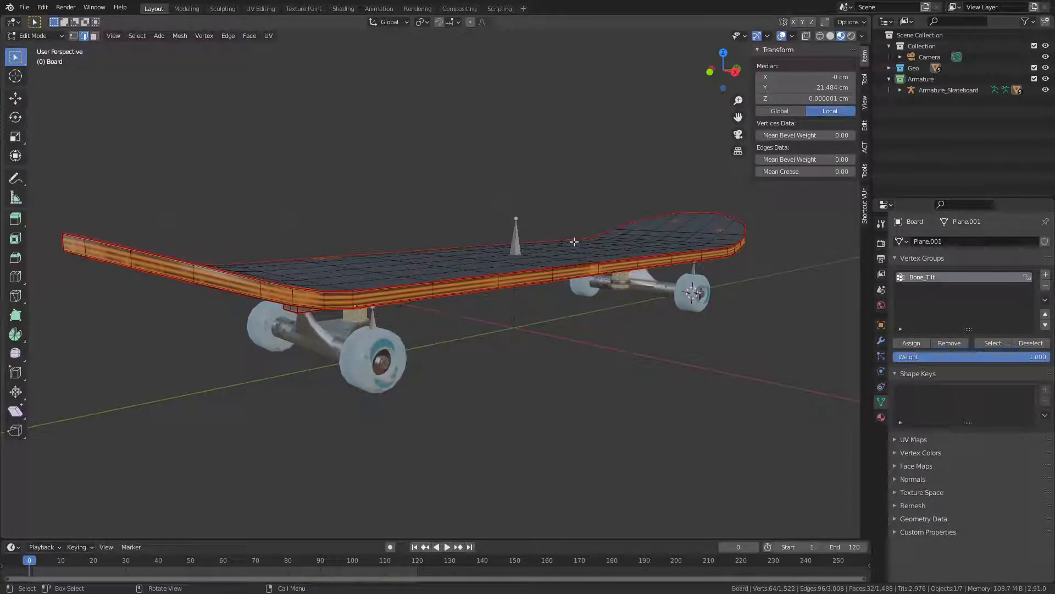
key(a)
click(903, 344)
middle_drag(626, 321, 675, 289)
scroll(664, 313, up, 3)
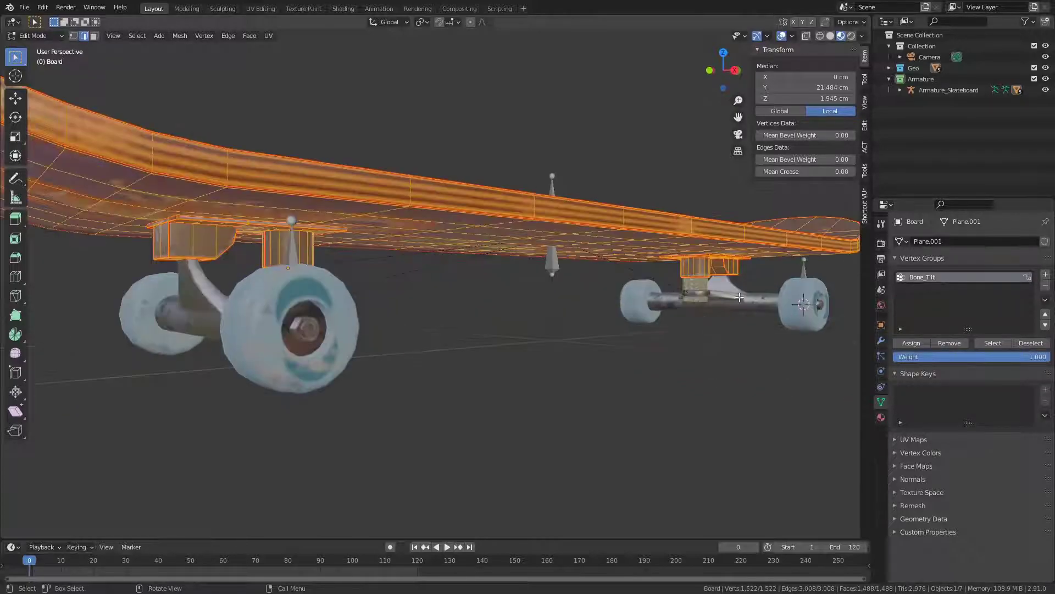
key(Tab)
- Remove every vertex group from Wheels_Back except Bone_Wheels_Back
shift+middle_drag(663, 308, 412, 325)
click(614, 325)
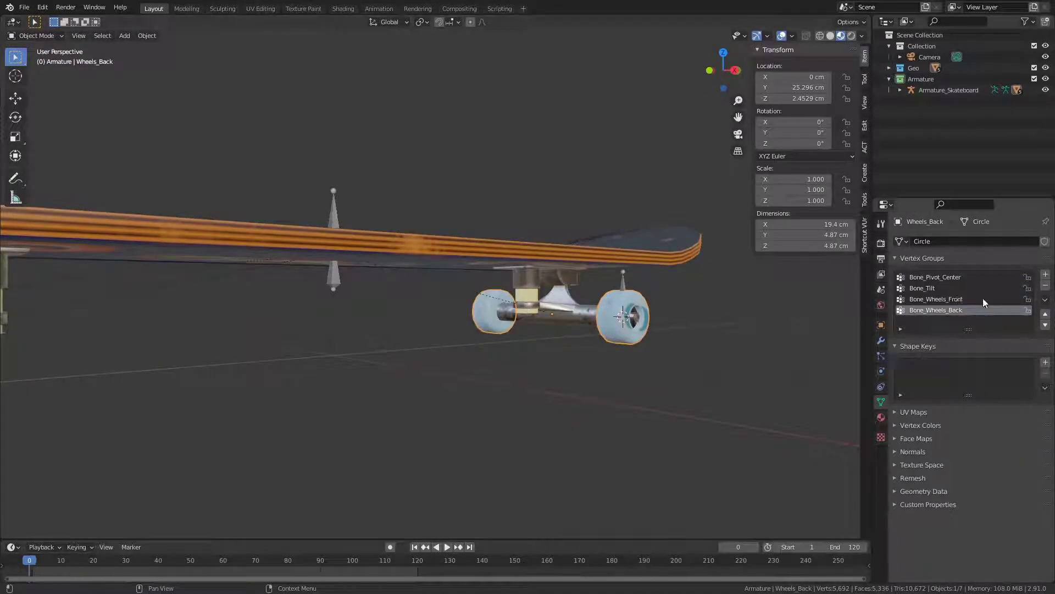
click(965, 279)
click(1045, 286)
click(1045, 285)
click(1044, 285)
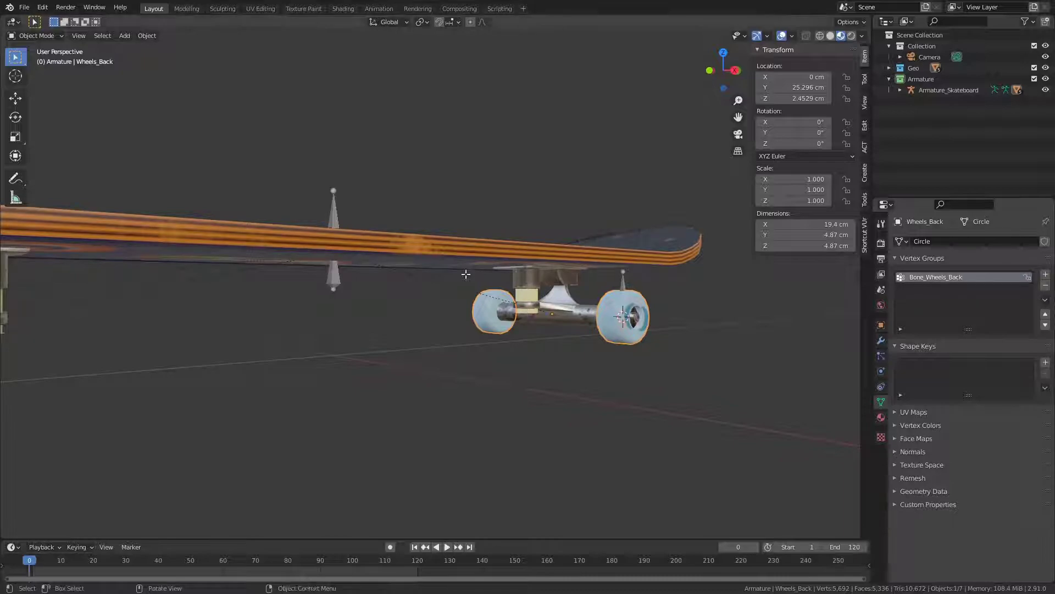
- Assign all vertices of Wheels_Back to the Bone_Wheels_Back group and return to Object Mode
key(Tab)
key(a)
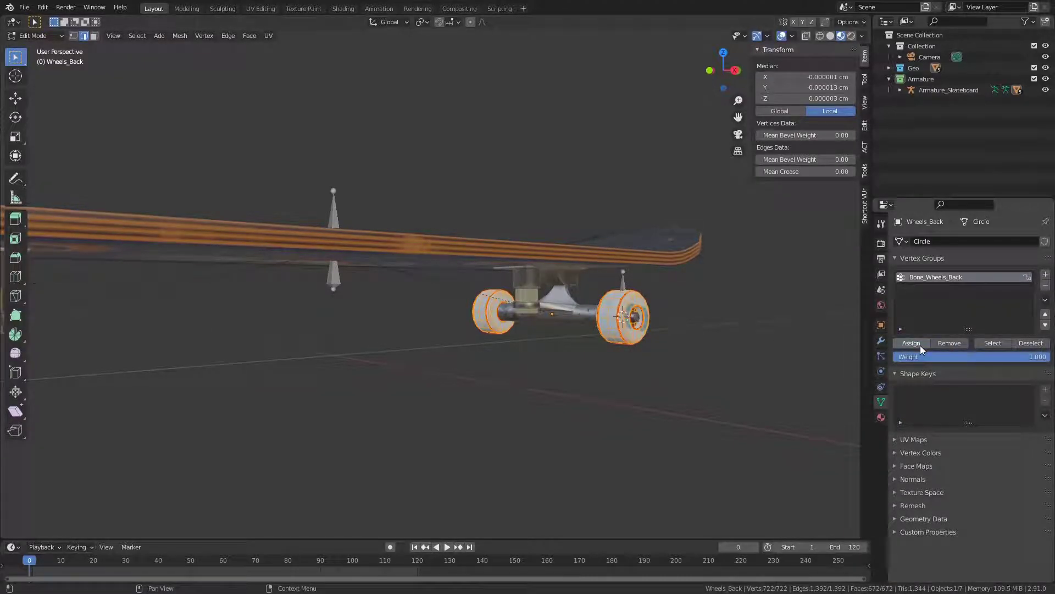
scroll(865, 345, down, 1)
key(Tab)
- Remove every vertex group from Wheels_Front except Bone_Wheels_Front
scroll(598, 349, down, 4)
shift+middle_drag(371, 308, 495, 308)
scroll(401, 305, up, 5)
click(447, 403)
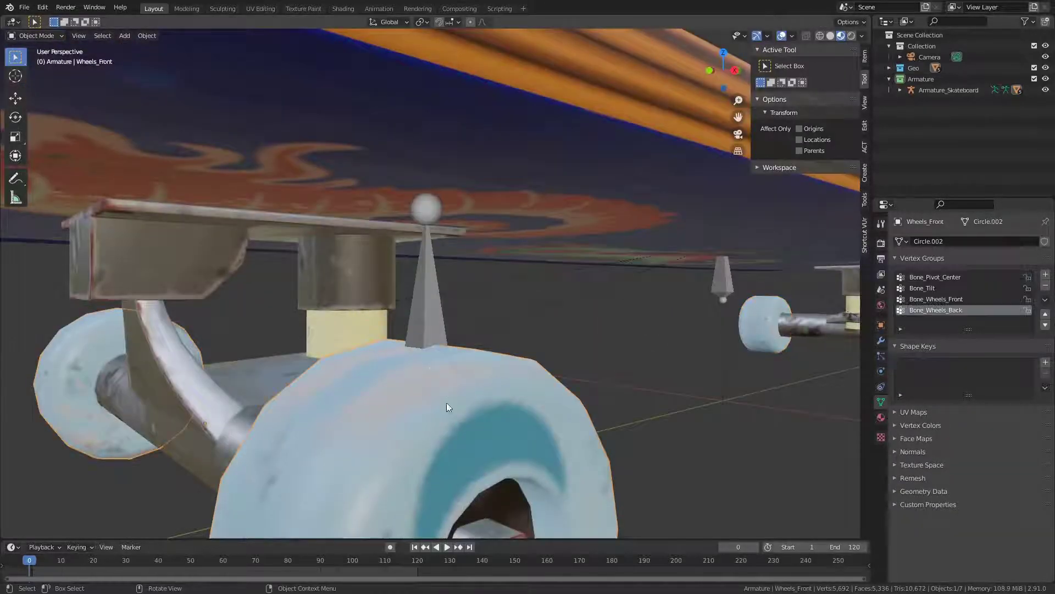
click(1045, 285)
click(977, 279)
click(1046, 285)
click(1046, 285)
- Assign all vertices of Wheels_Front to the Bone_Wheels_Front group and return to Object Mode
scroll(493, 297, down, 8)
key(Tab)
scroll(489, 298, up, 5)
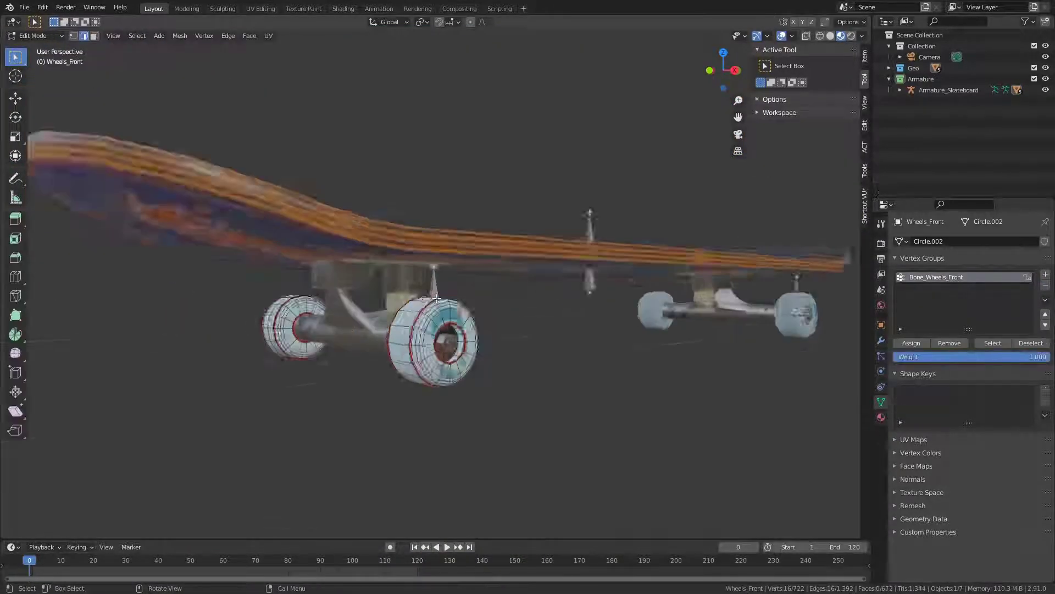
key(a)
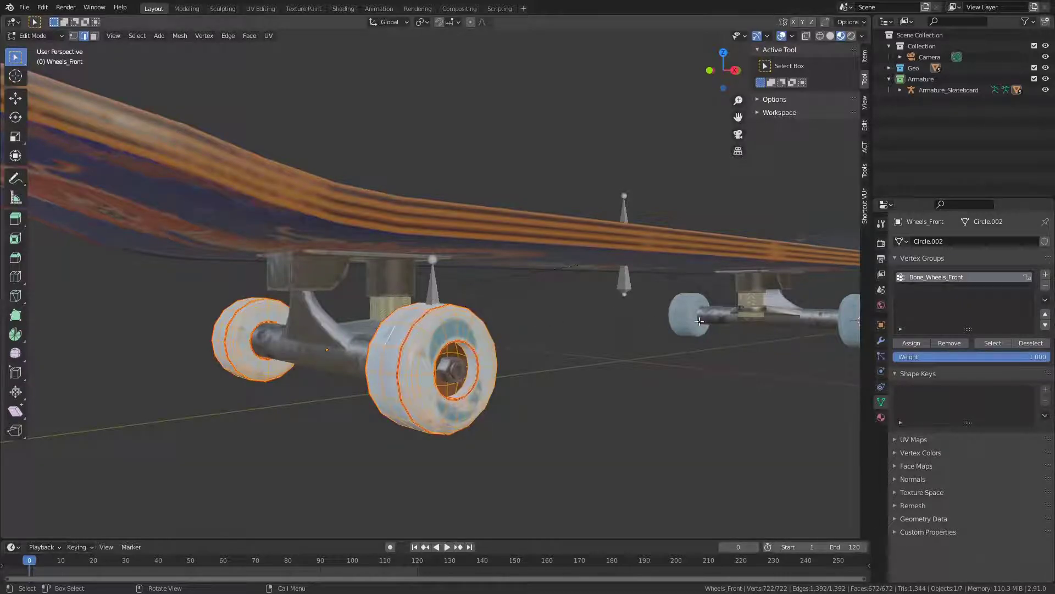
click(917, 345)
key(Tab)
- Remove every vertex group from Suspension_Front except Bone_Pivot_Center
scroll(353, 328, down, 4)
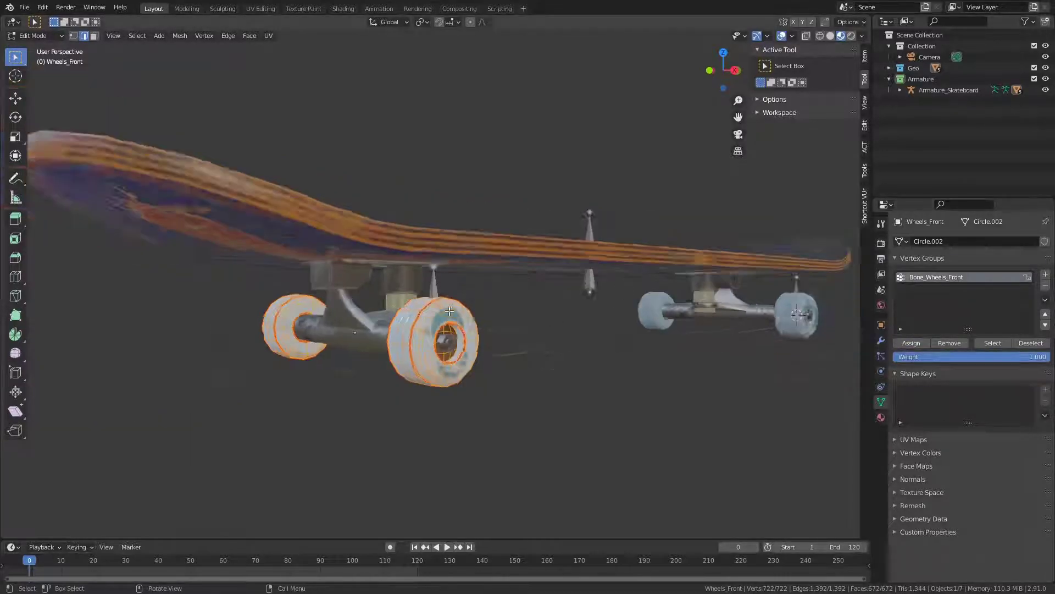
click(389, 324)
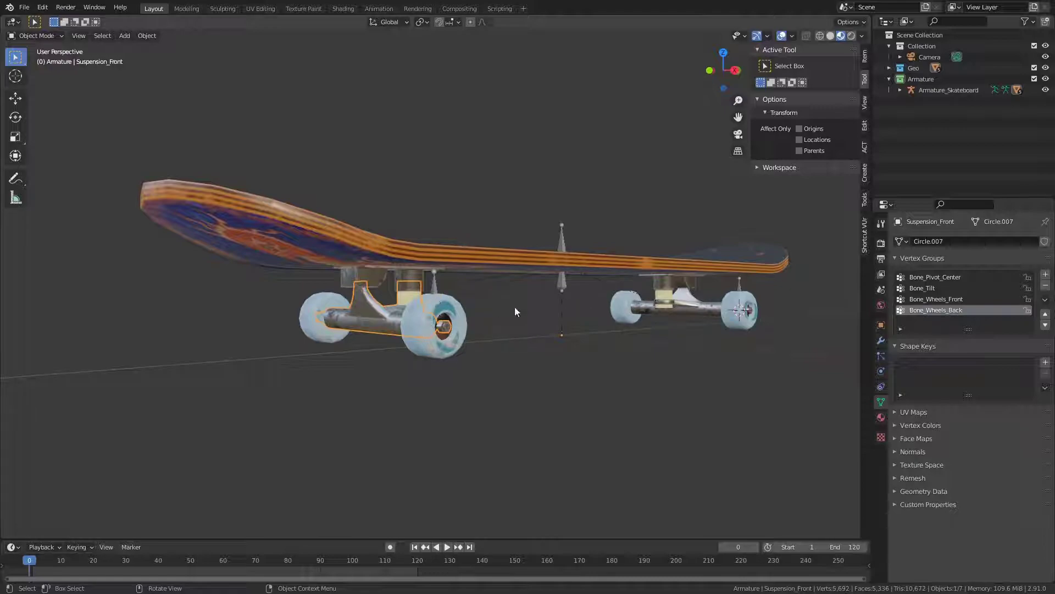
click(1045, 285)
click(1045, 286)
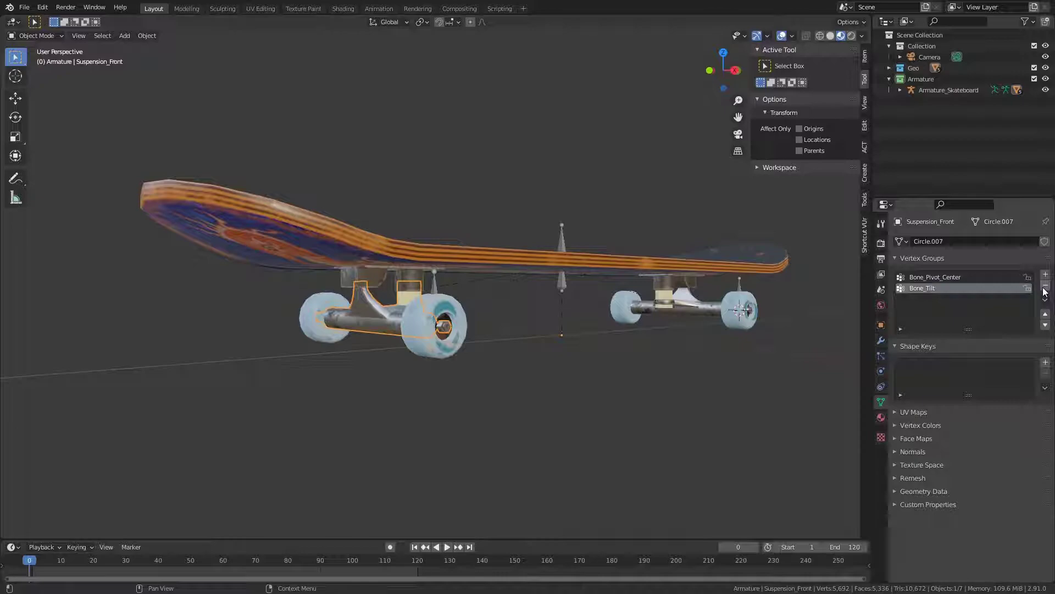
click(1044, 285)
- Assign all vertices of Suspension_Front to the Bone_Pivot_Center group and return to Object Mode
key(Tab)
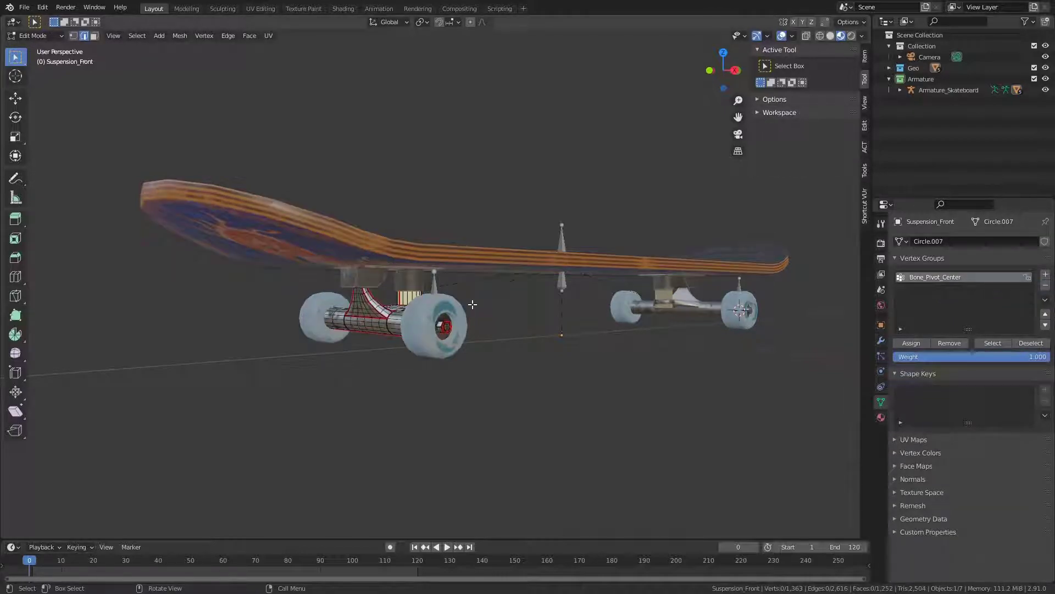
key(a)
click(912, 342)
key(Tab)
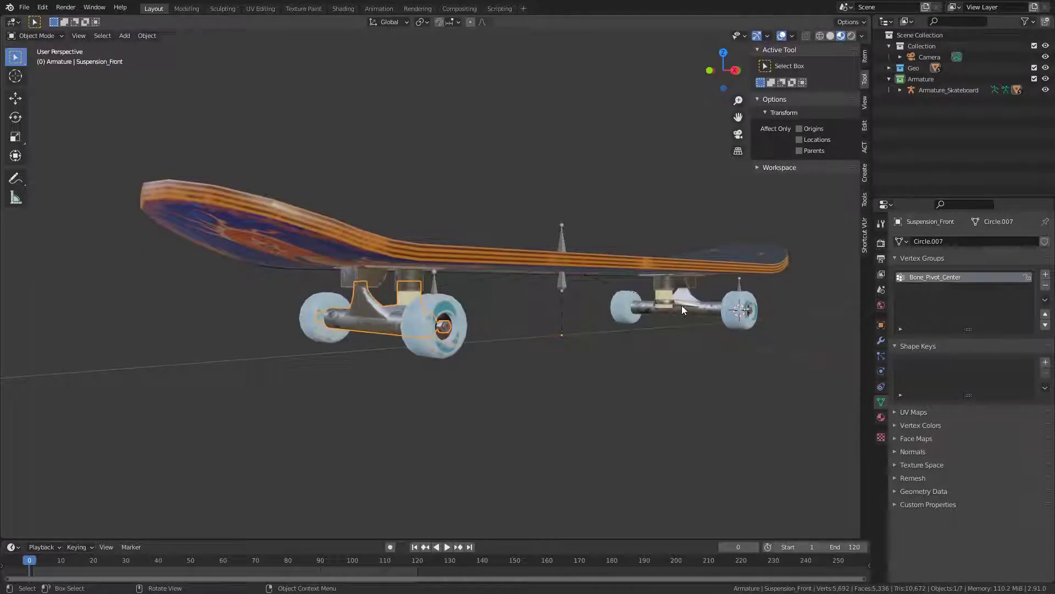
- Remove every vertex group from Suspension_Back except Bone_Pivot_Center
click(682, 305)
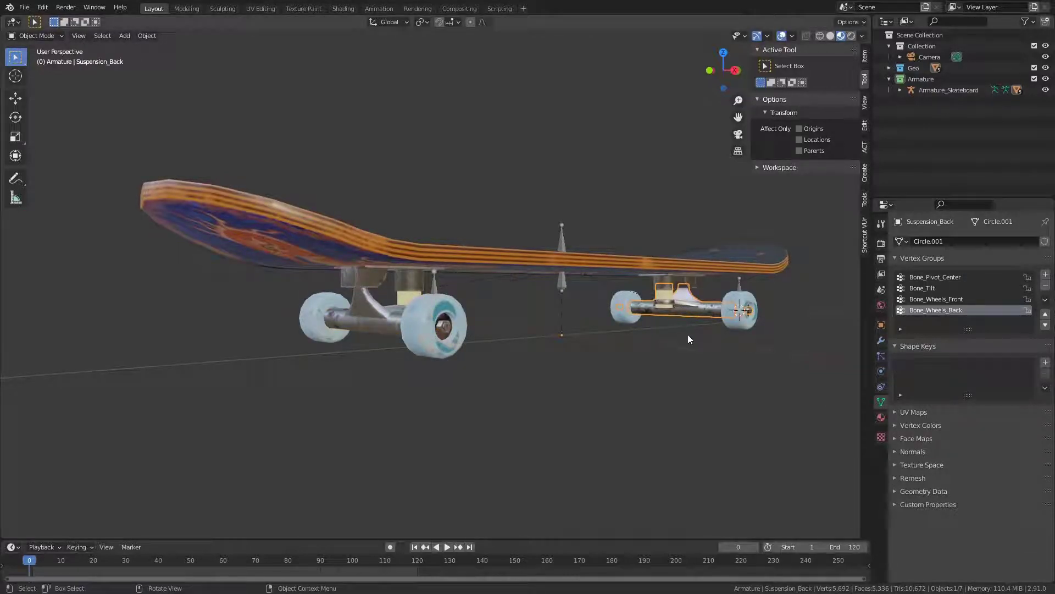
click(1046, 285)
click(1045, 284)
click(1046, 284)
- Assign all vertices of Suspension_Back to the Bone_Pivot_Center group and return to Object Mode
key(Tab)
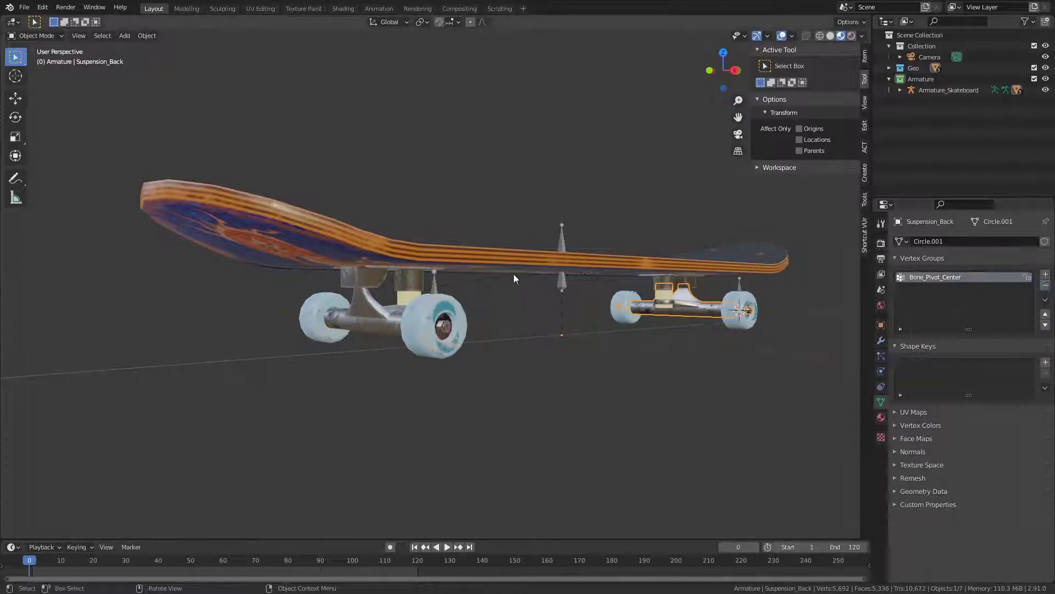
key(a)
click(912, 343)
key(Tab)
- In the armature's Edit Mode, parent the front wheel, back wheel and tilt bones to Bone_Pivot_Center with Keep Offset
middle_drag(440, 297, 531, 268)
click(557, 242)
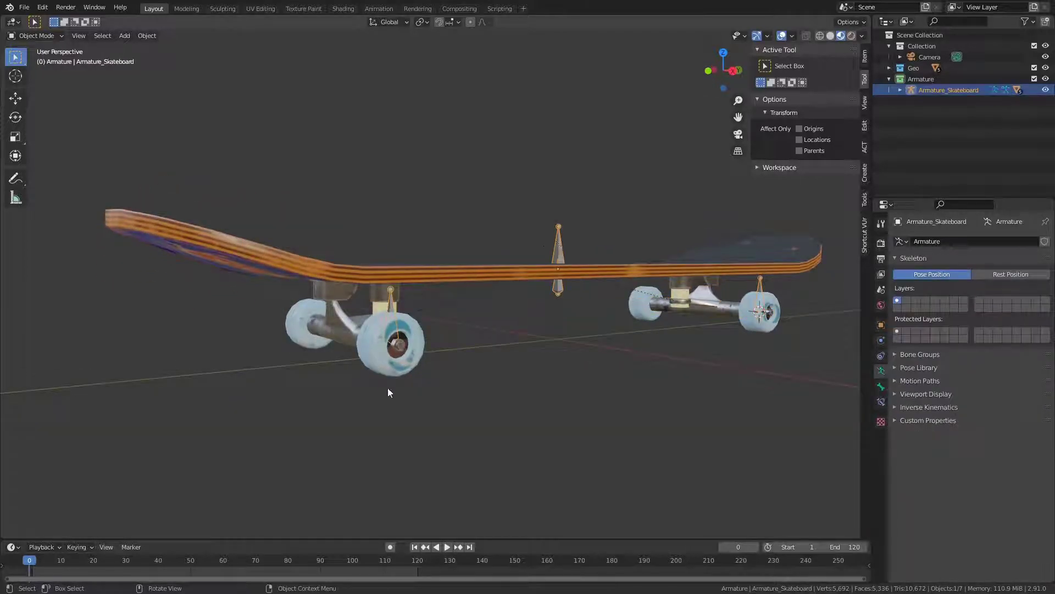
key(Tab)
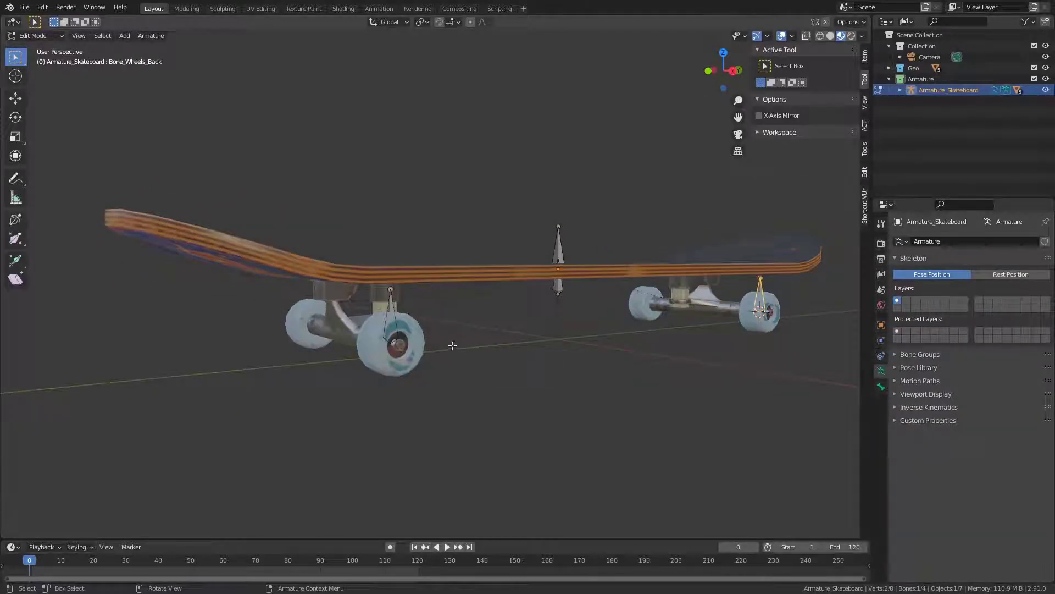
scroll(652, 300, up, 3)
click(346, 349)
shift+click(620, 293)
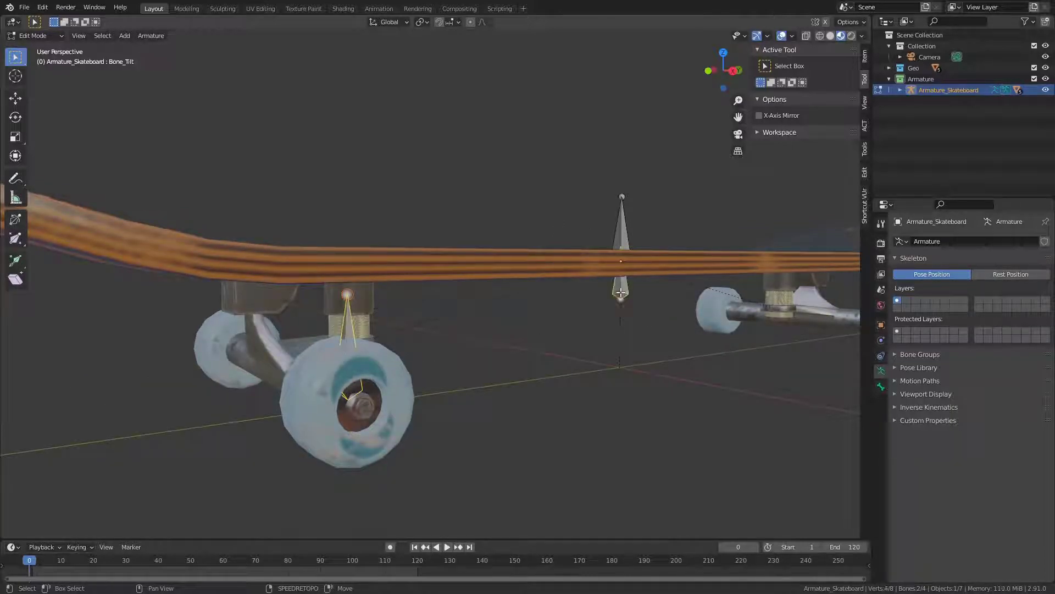
shift+click(615, 225)
key(ctrl+p)
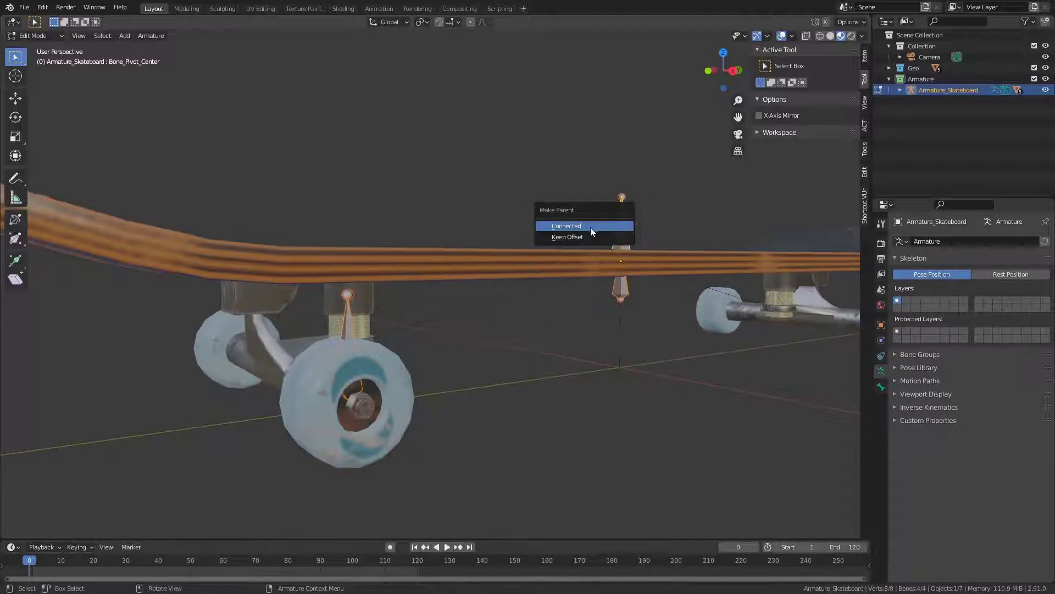
click(593, 238)
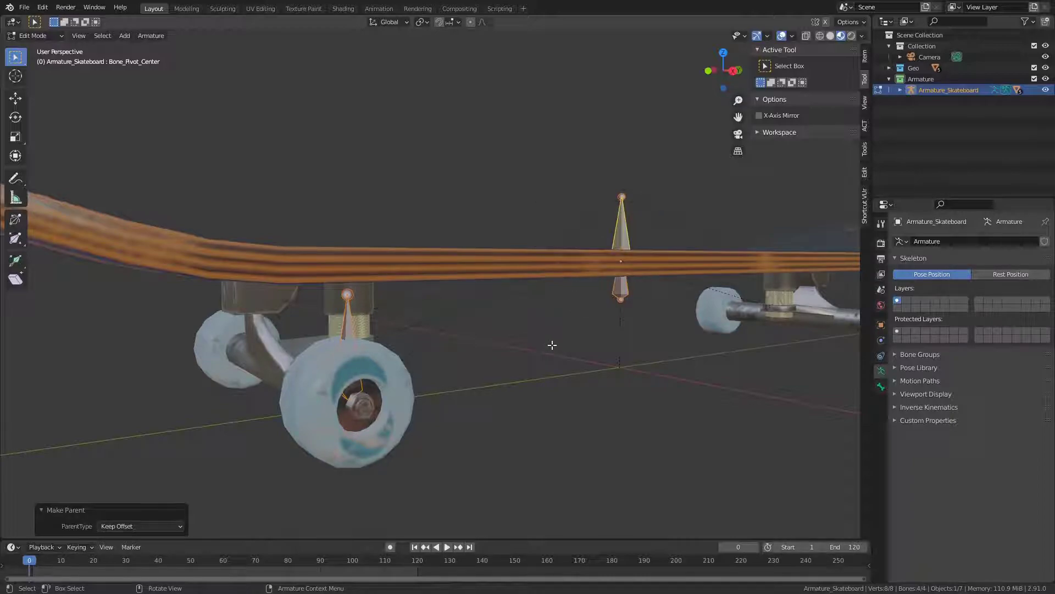
- Switch Armature_Skateboard to Pose Mode and select Bone_Pivot_Center
key(ctrl+Tab)
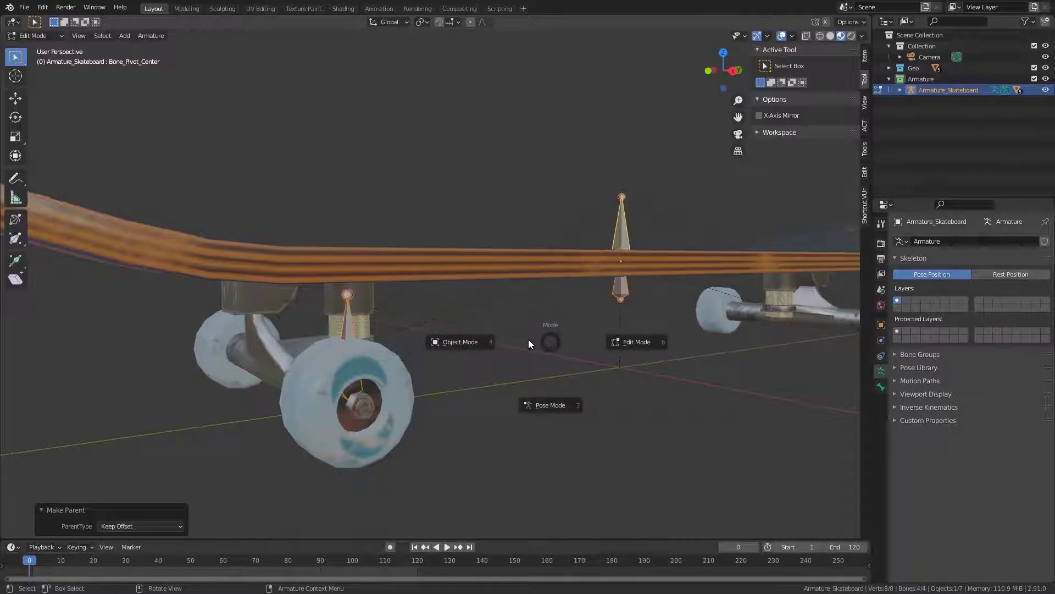
click(561, 403)
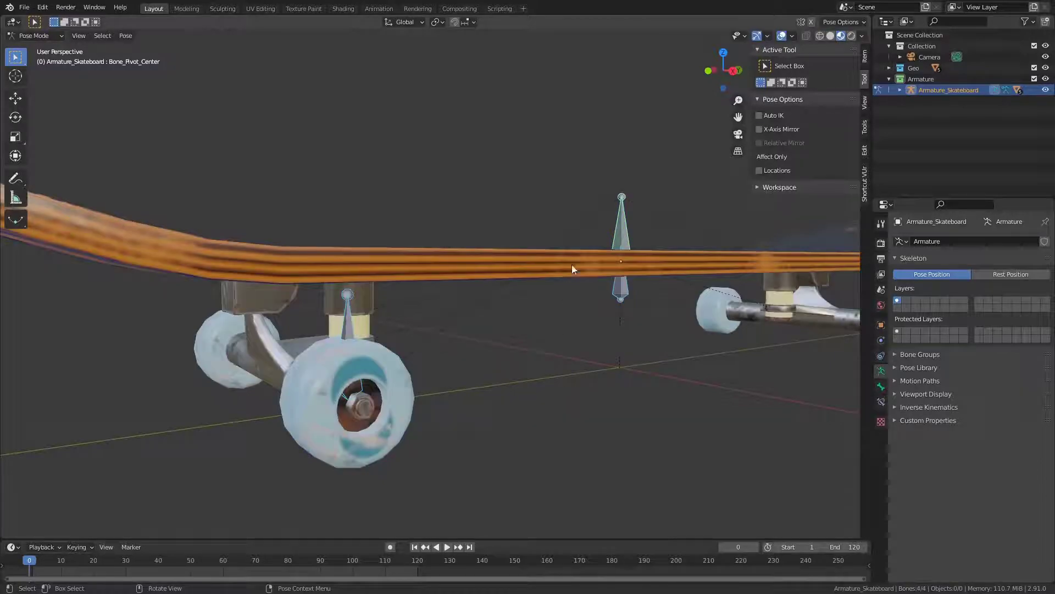
click(613, 229)
- Test the board's tilt by rotating Bone_Tilt about the global Y axis, and cancel the rotation
scroll(611, 223, down, 4)
middle_drag(610, 223, 552, 277)
click(555, 276)
key(r)
key(y)
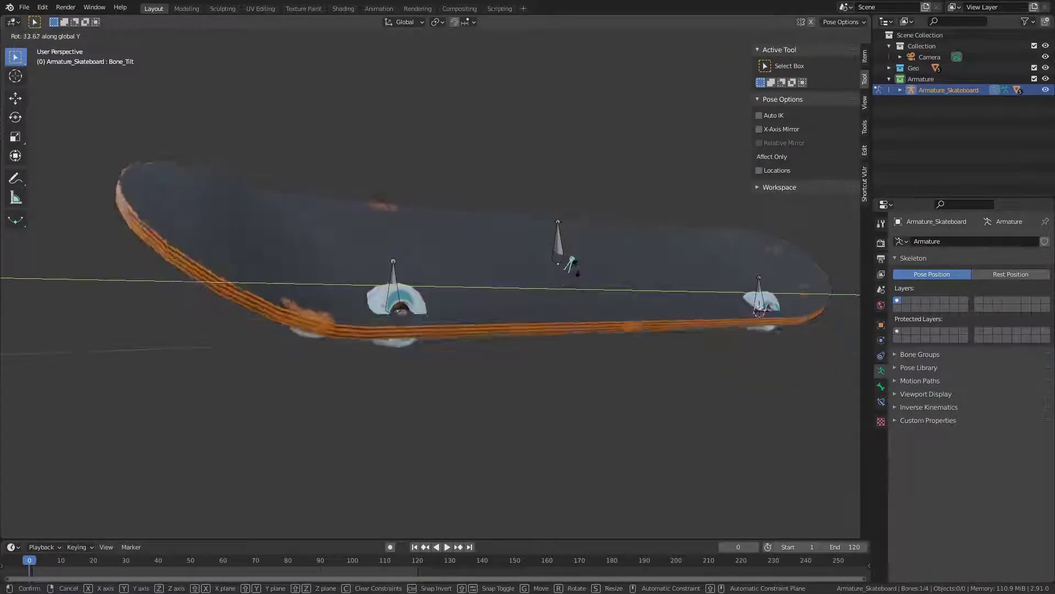
right_click(585, 279)
- Test the front wheels' spin by rotating Bone_Wheels_Front about the global X axis, and cancel the rotation
scroll(361, 352, up, 3)
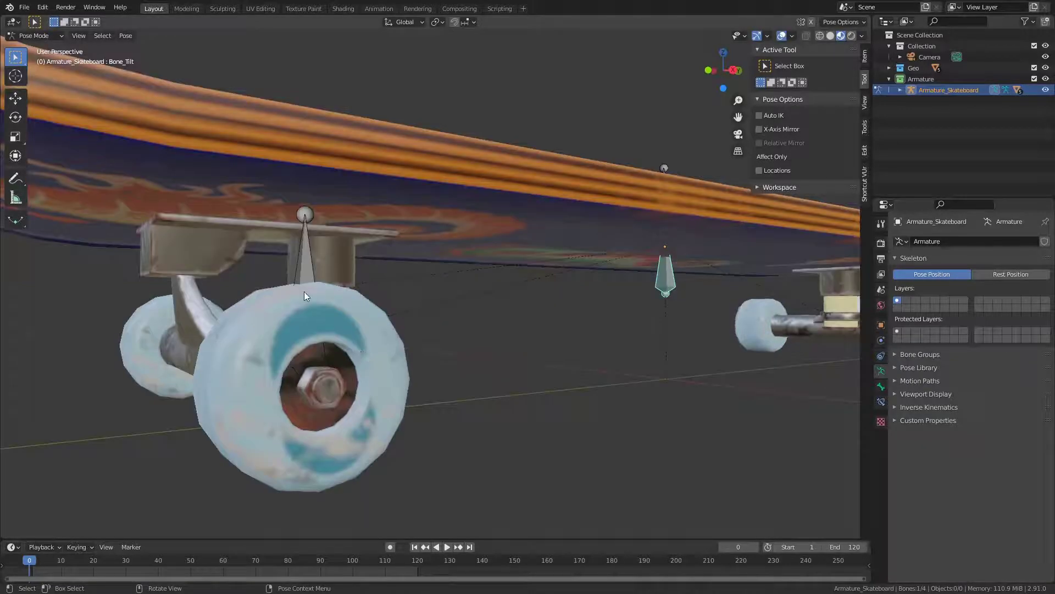
click(304, 292)
scroll(319, 287, down, 6)
key(r)
key(x)
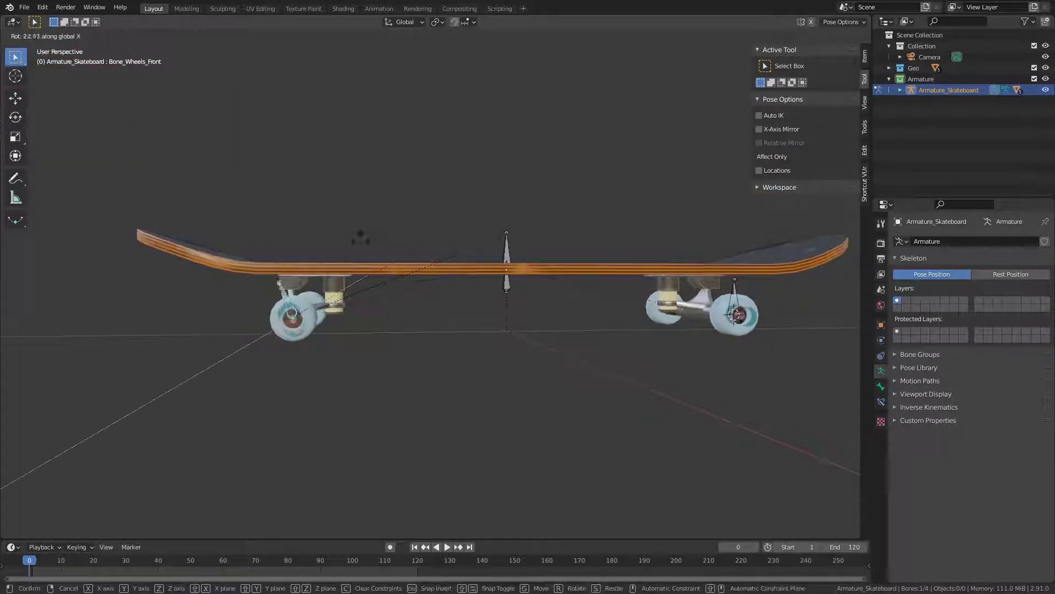
right_click(288, 208)
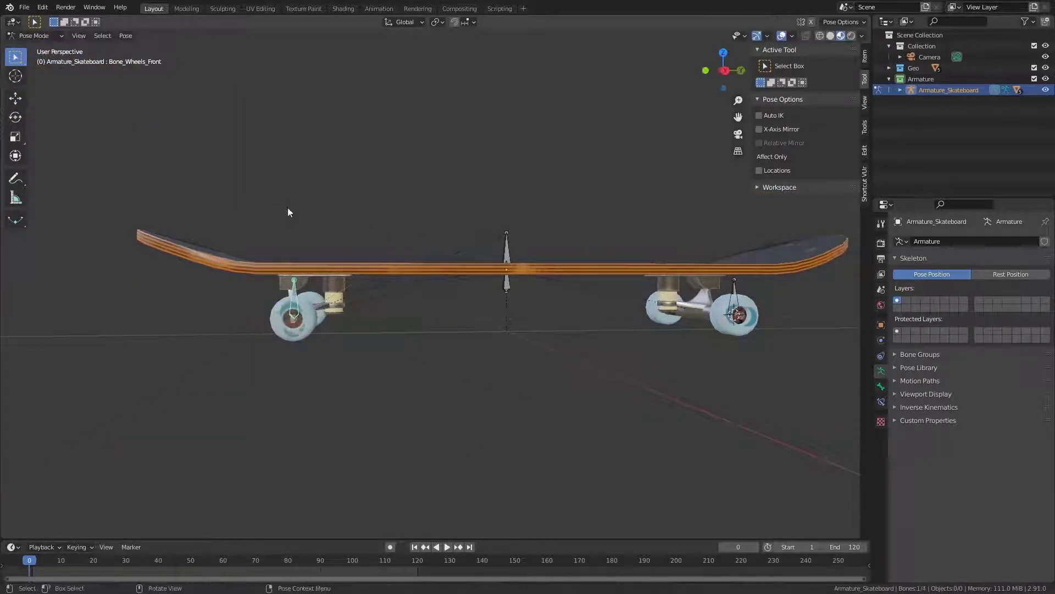
- Test the back wheels' spin by rotating Bone_Wheels_Back about the global X axis, and cancel the rotation
click(738, 292)
key(r)
key(x)
right_click(674, 369)
scroll(545, 252, down, 3)
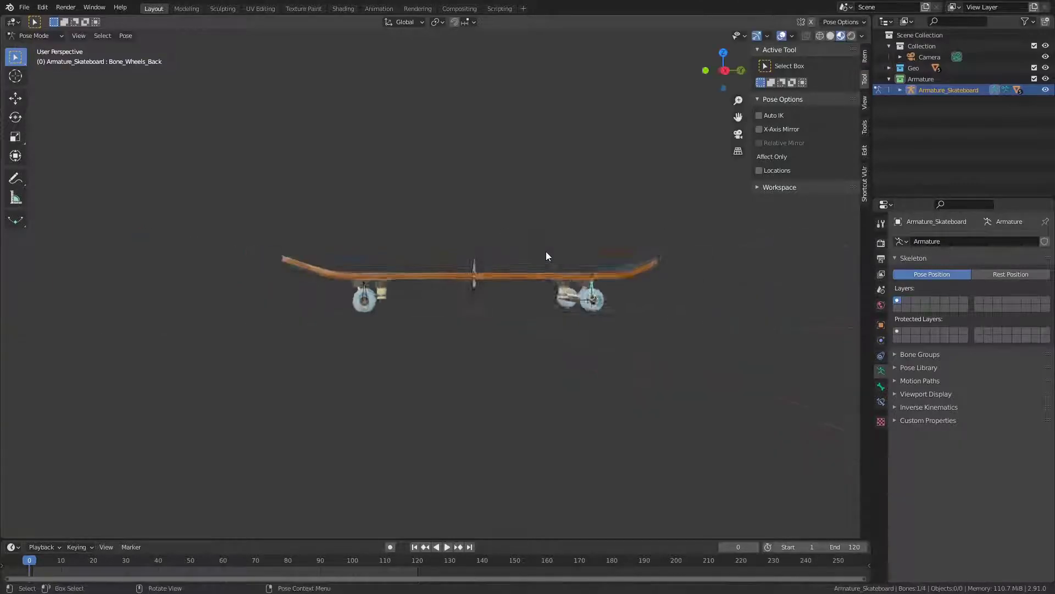
middle_drag(489, 269, 499, 250)
scroll(498, 250, up, 2)
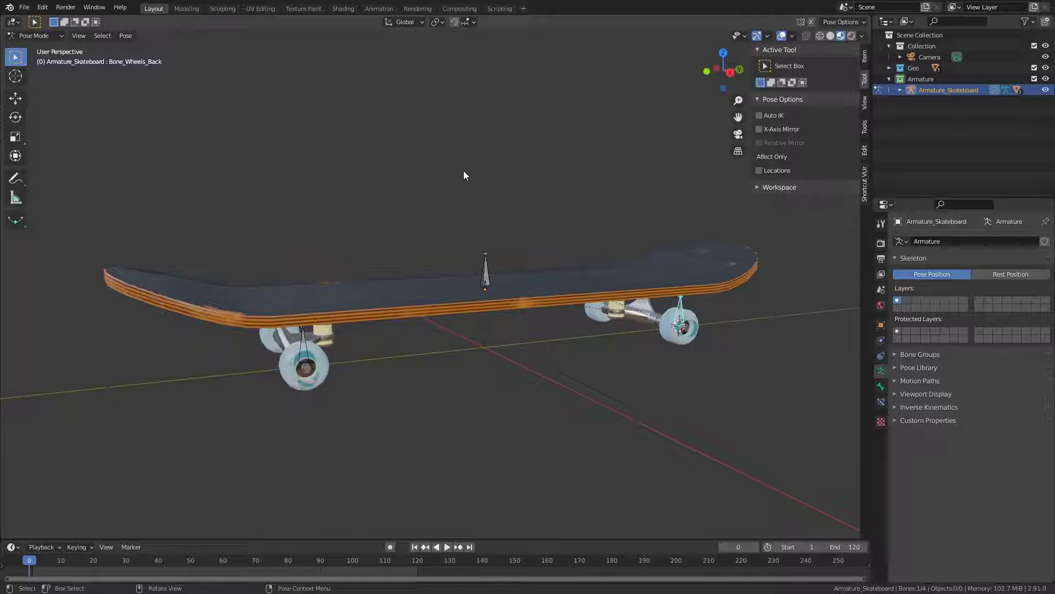
- Deselect the bones, return to Object Mode and clear the parent of both Suspension_Back and Suspension_Front
key(alt+a)
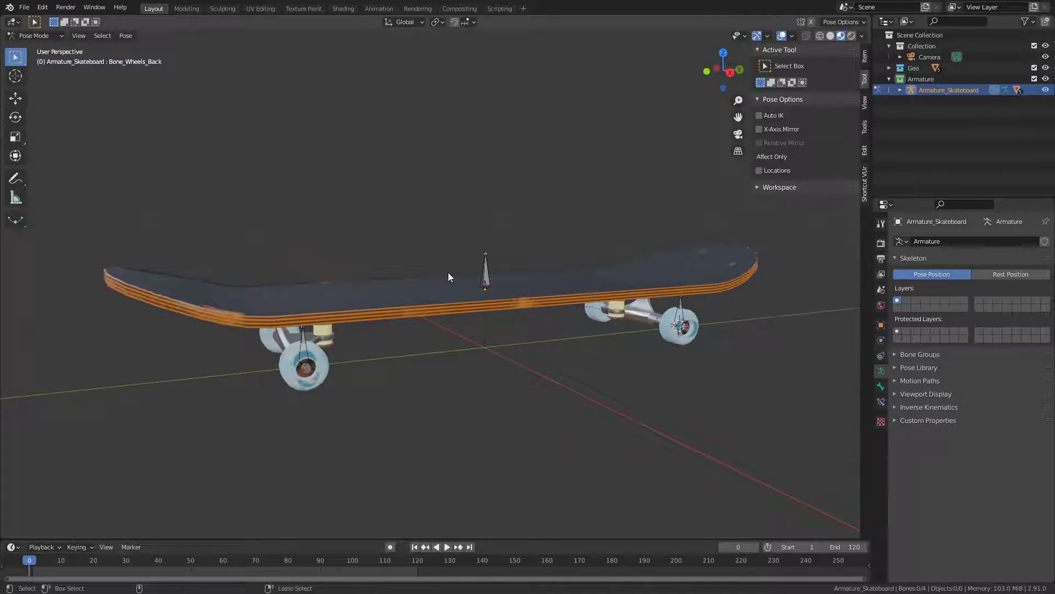
key(ctrl+Tab)
click(644, 320)
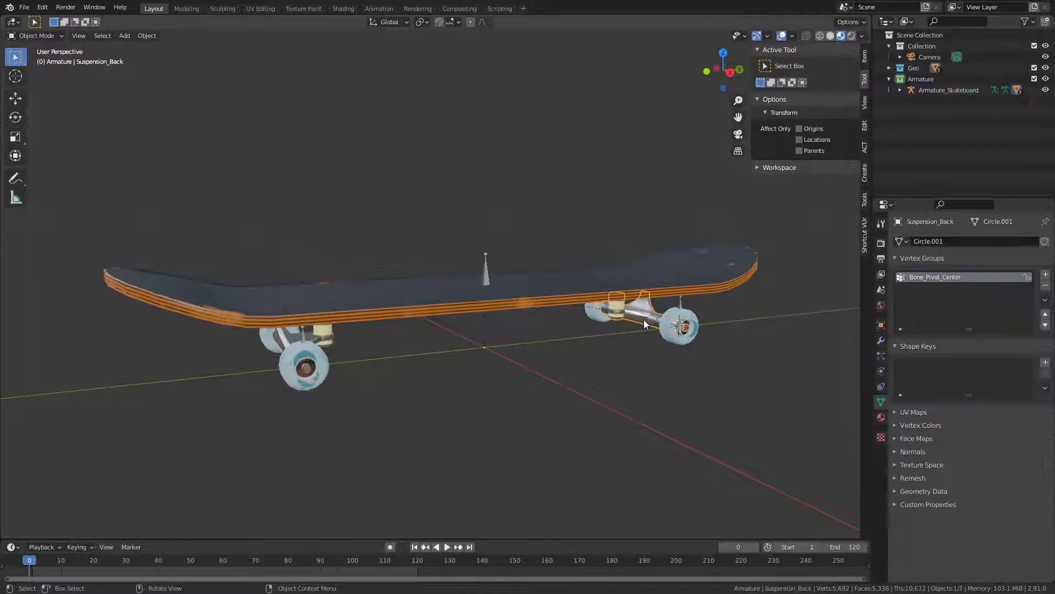
shift+click(293, 338)
key(alt+p)
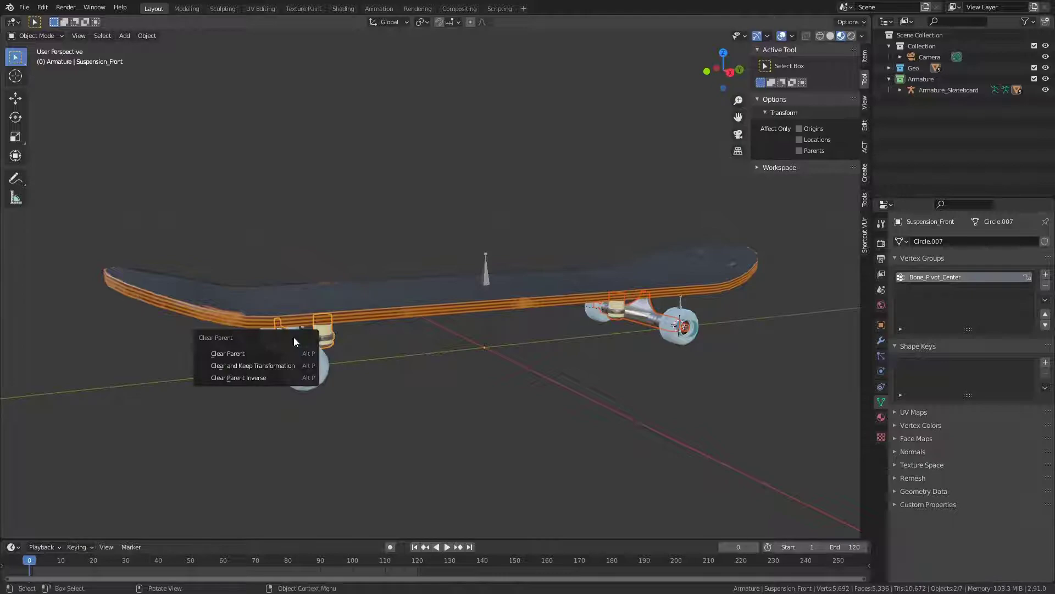
click(256, 353)
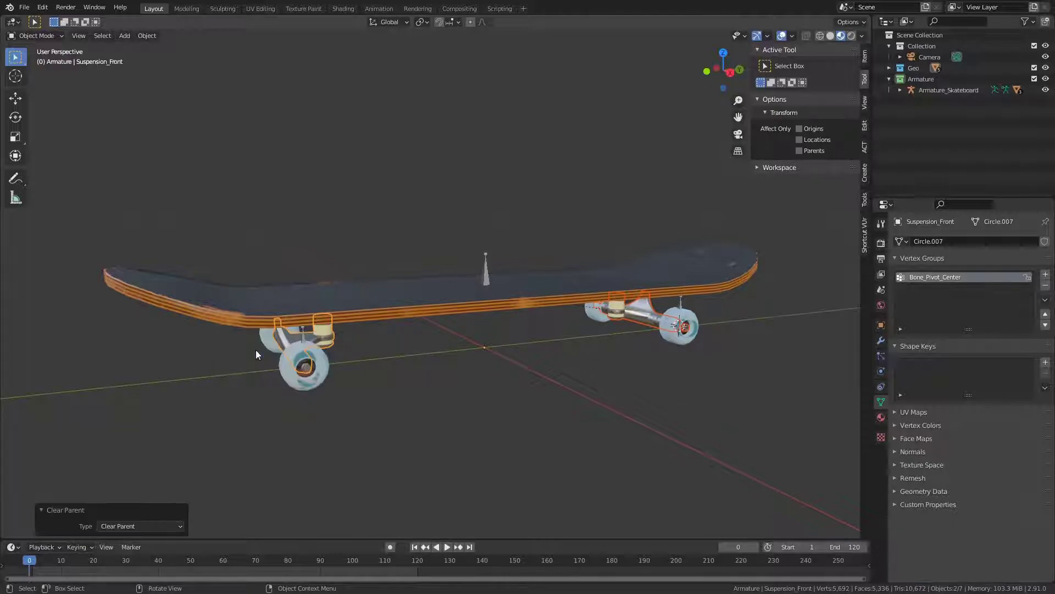
- Remove the Bone_Pivot_Center vertex group from Suspension_Front and Suspension_Back, and deselect everything
click(1045, 285)
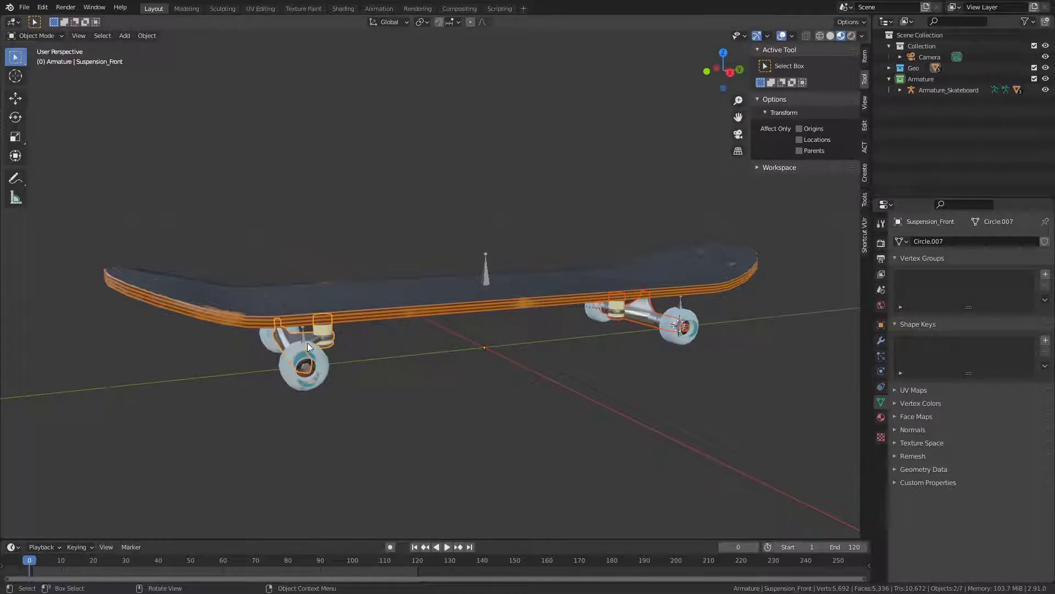
click(629, 318)
click(1045, 285)
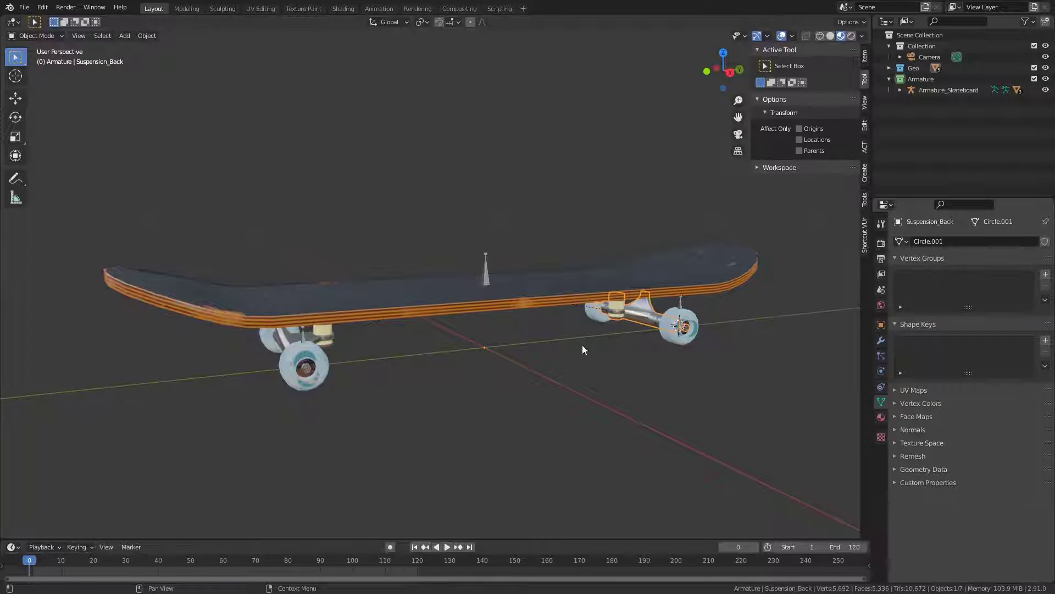
click(520, 402)
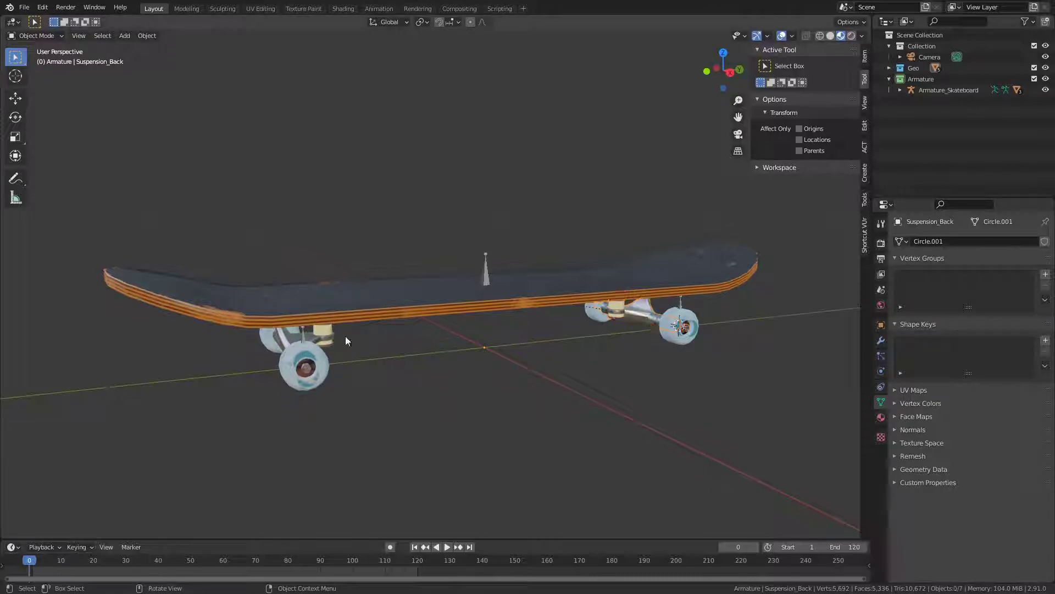
- Select Suspension_Front and open its mesh in Edit Mode
scroll(331, 349, up, 3)
middle_drag(260, 373, 389, 349)
scroll(249, 311, up, 4)
middle_drag(250, 311, 460, 252)
scroll(477, 296, up, 5)
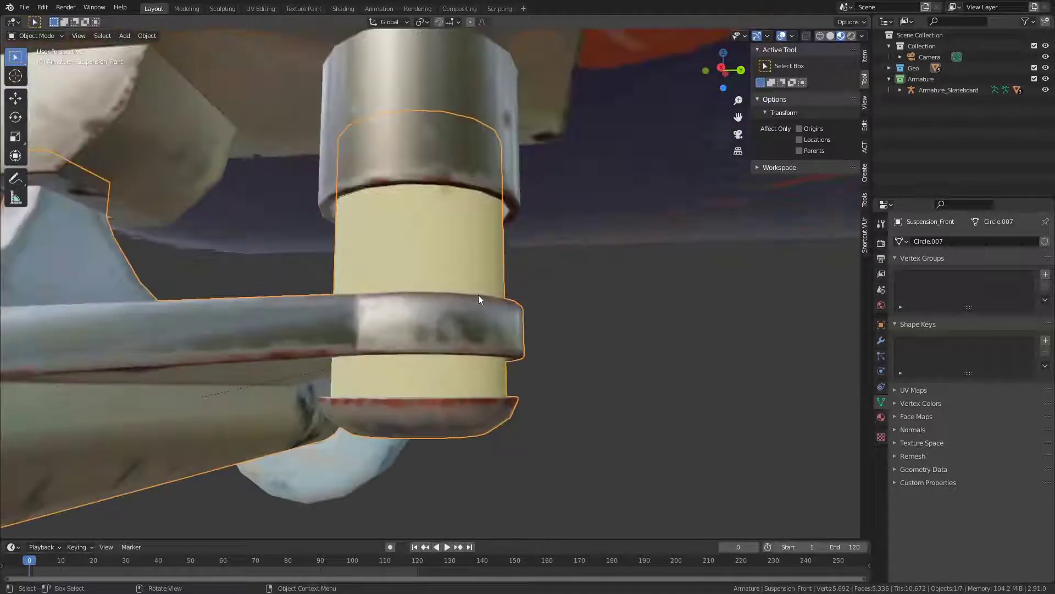
key(Tab)
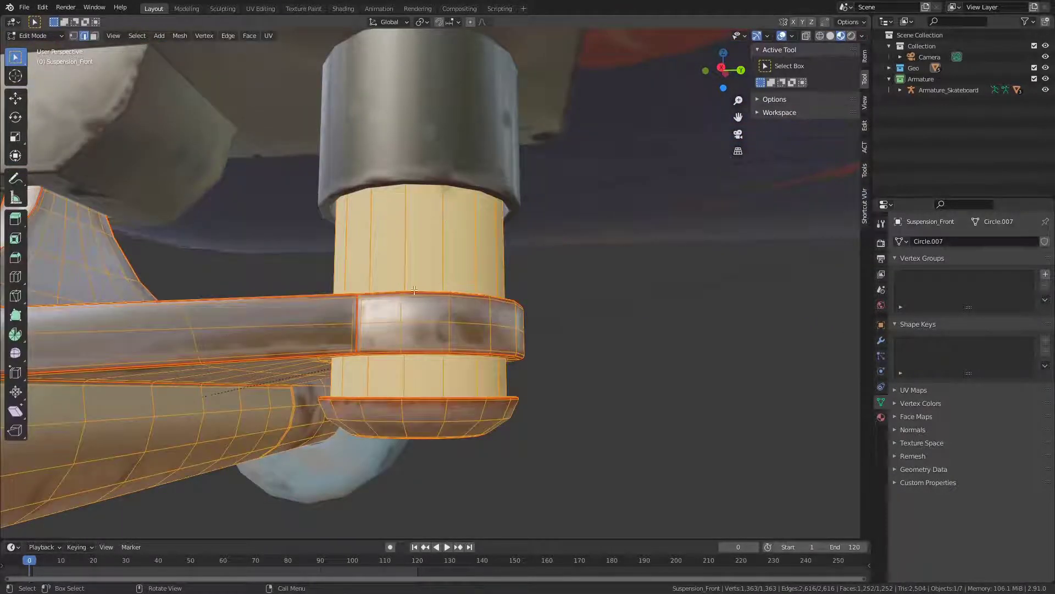
- Snap the 3D cursor to the two central vertices inside Suspension_Front's ring, selected through the mesh in right view, and return to Object Mode
scroll(421, 264, down, 3)
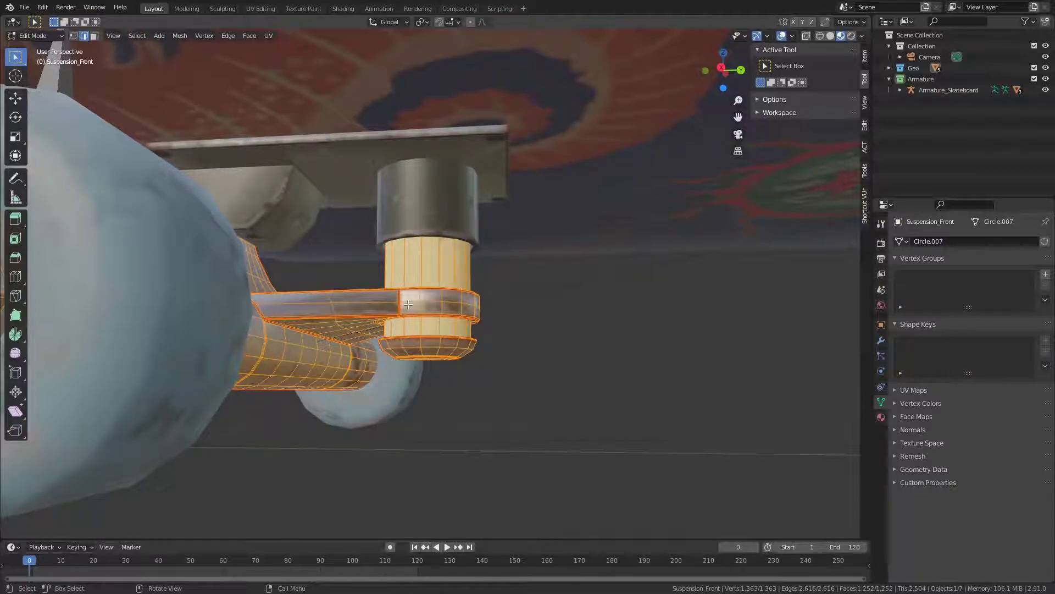
key(KP_3)
scroll(477, 339, up, 12)
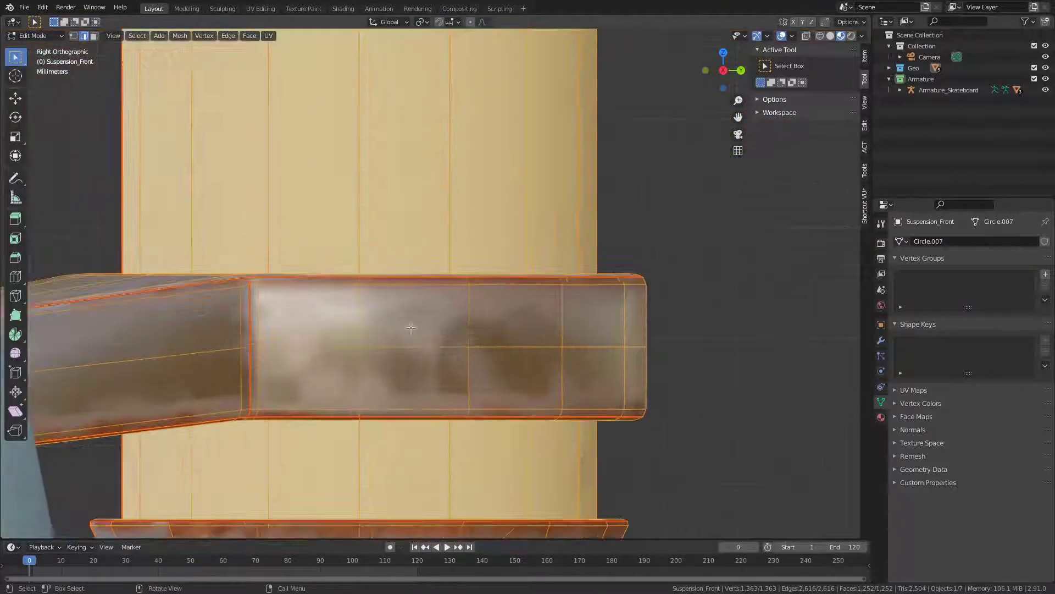
key(alt+z)
key(1)
drag(345, 329, 406, 371)
middle_drag(407, 371, 846, 428)
key(alt+z)
scroll(399, 317, down, 4)
shift+middle_drag(399, 316, 567, 320)
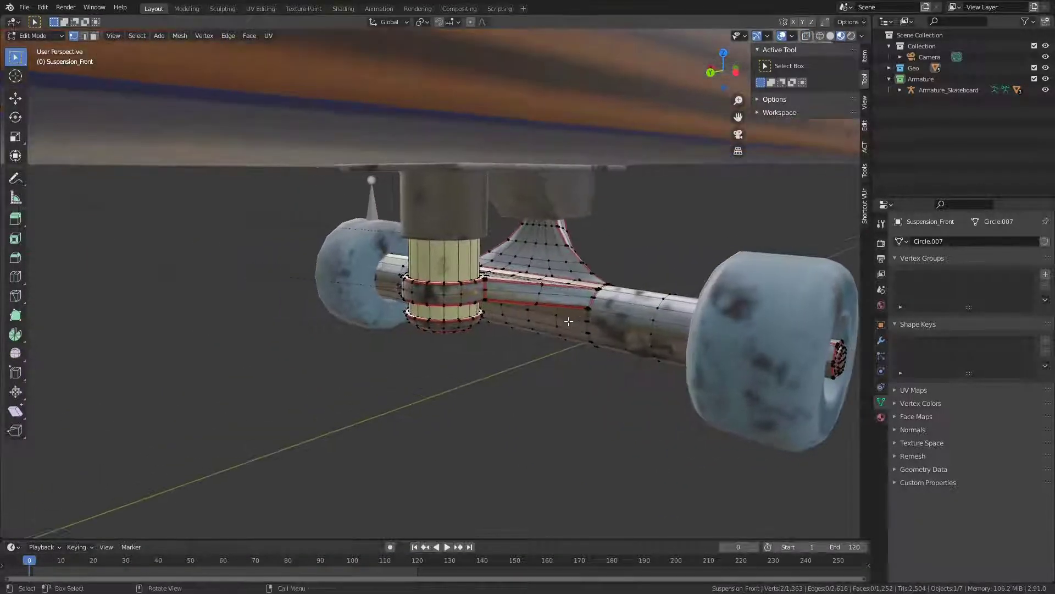
key(shift+s)
click(558, 326)
key(Tab)
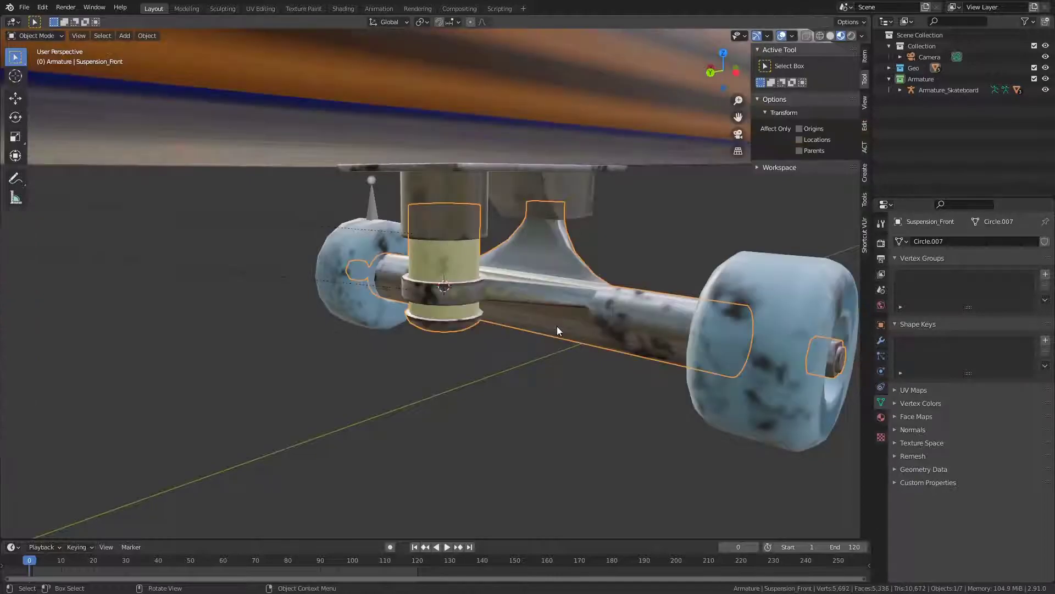
- Add a new bone at the 3D cursor in Armature_Skateboard's Edit Mode
scroll(527, 328, down, 5)
click(164, 215)
middle_drag(268, 219, 486, 231)
key(Tab)
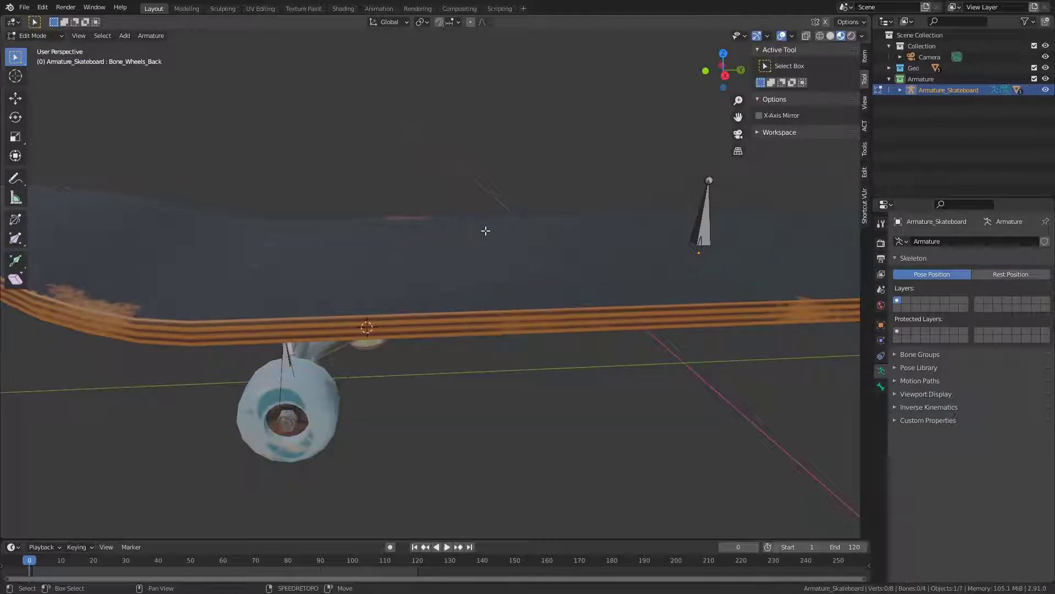
key(shift+a)
- Shorten the new bone by lowering its tip about 79 cm along Z and adjusting its height just above the board
scroll(541, 121, down, 5)
key(g)
key(z)
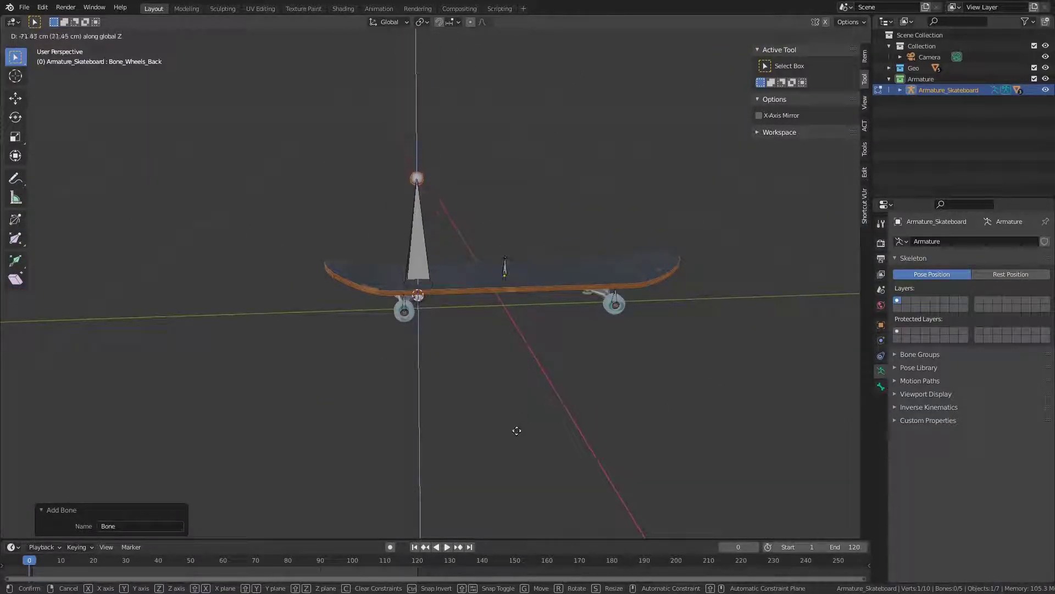
click(509, 462)
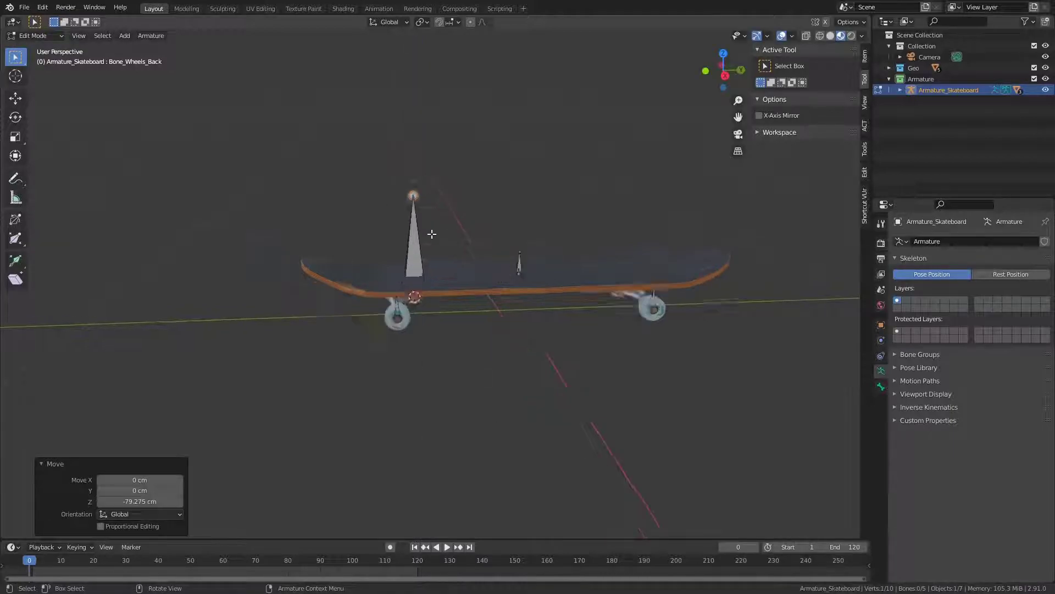
scroll(432, 234, up, 4)
key(g)
key(z)
click(478, 248)
- Rename the new bone above the front suspension as Bone_Suspension_Front
middle_drag(478, 247, 425, 271)
click(425, 272)
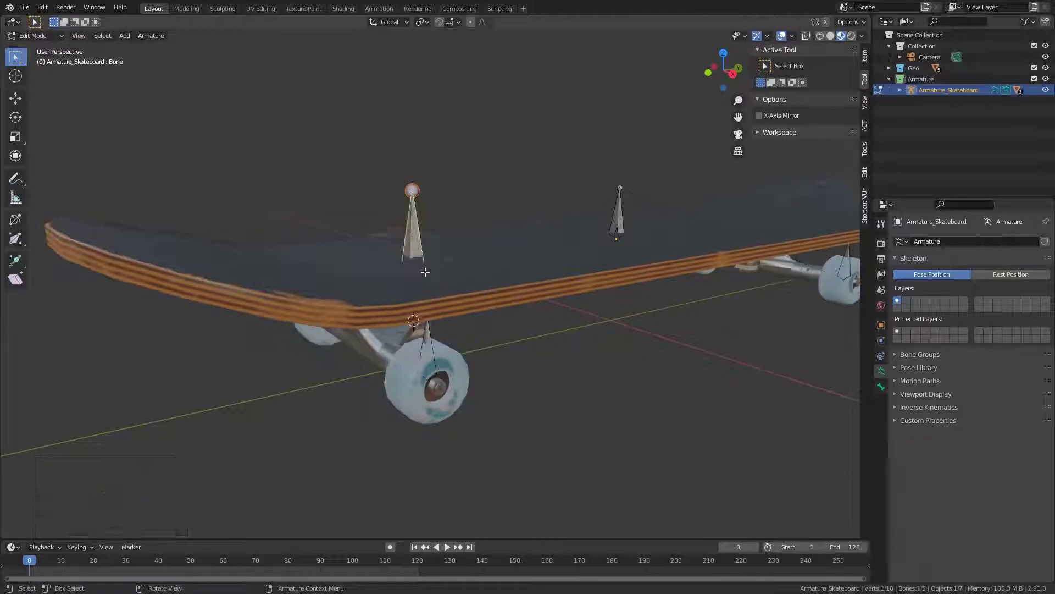
key(F2)
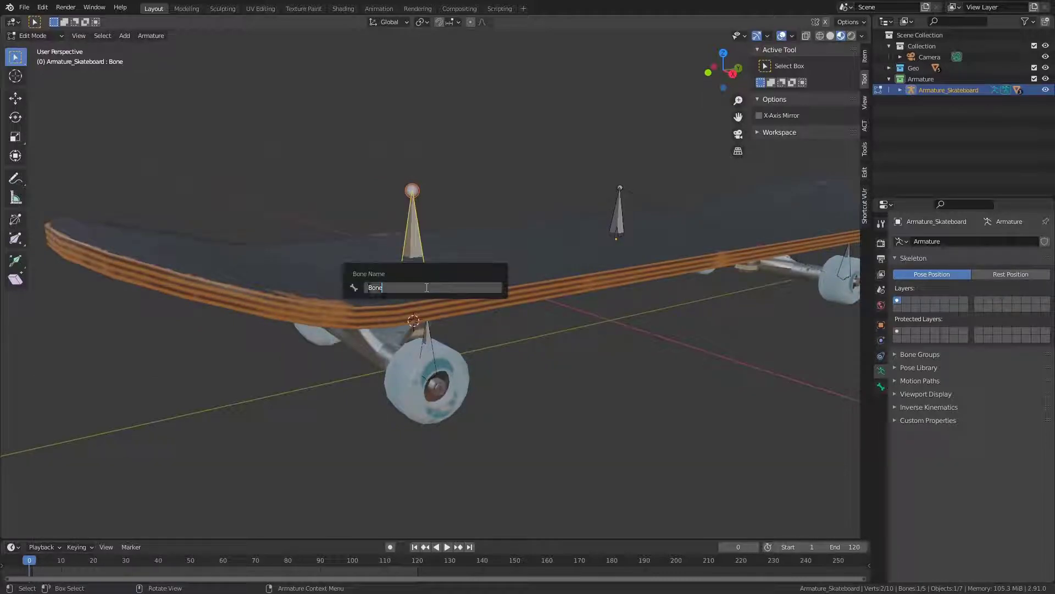
text(_Suspension_Fro)
key(Return)
mouse_move(427, 287)
middle_down()
mouse_move(495, 253)
mouse_move(401, 271)
mouse_move(405, 262)
mouse_move(429, 283)
middle_up()
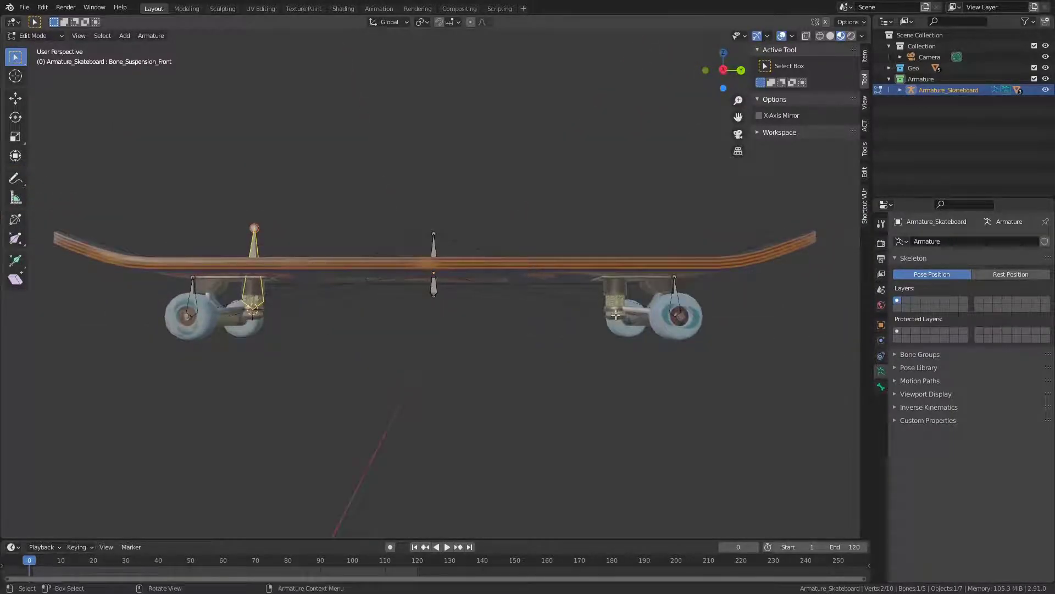
- Leave the armature's Edit Mode and open Suspension_Back's mesh for editing in right orthographic view
scroll(647, 294, up, 3)
key(Tab)
click(751, 324)
shift+middle_drag(751, 324, 428, 305)
key(KP_3)
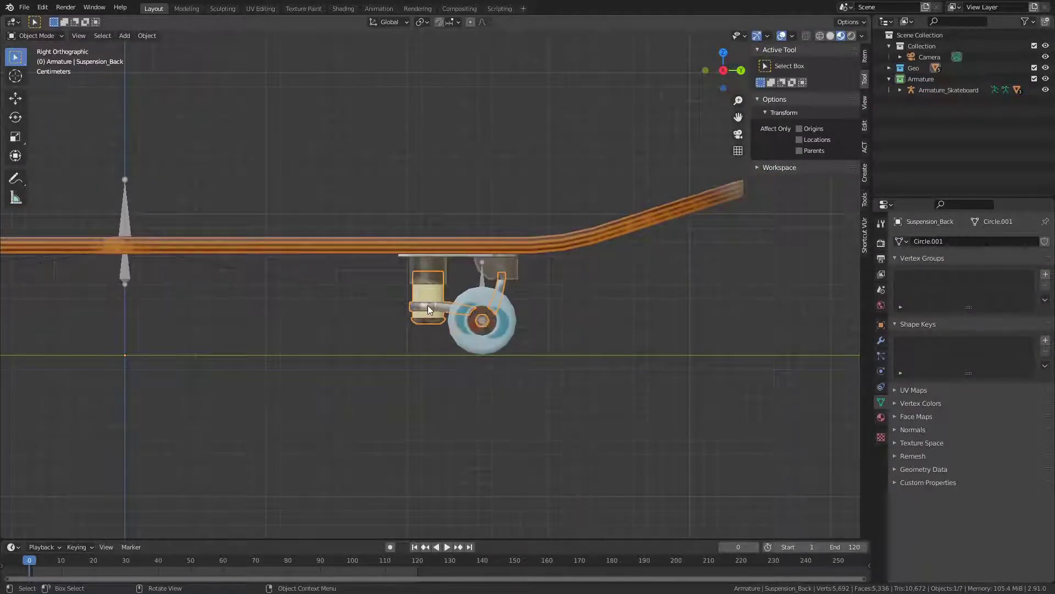
key(Tab)
- Snap the 3D cursor to the two central vertices inside Suspension_Back's ring, using X-ray to select them, and return to Object Mode
scroll(428, 310, up, 7)
key(alt+z)
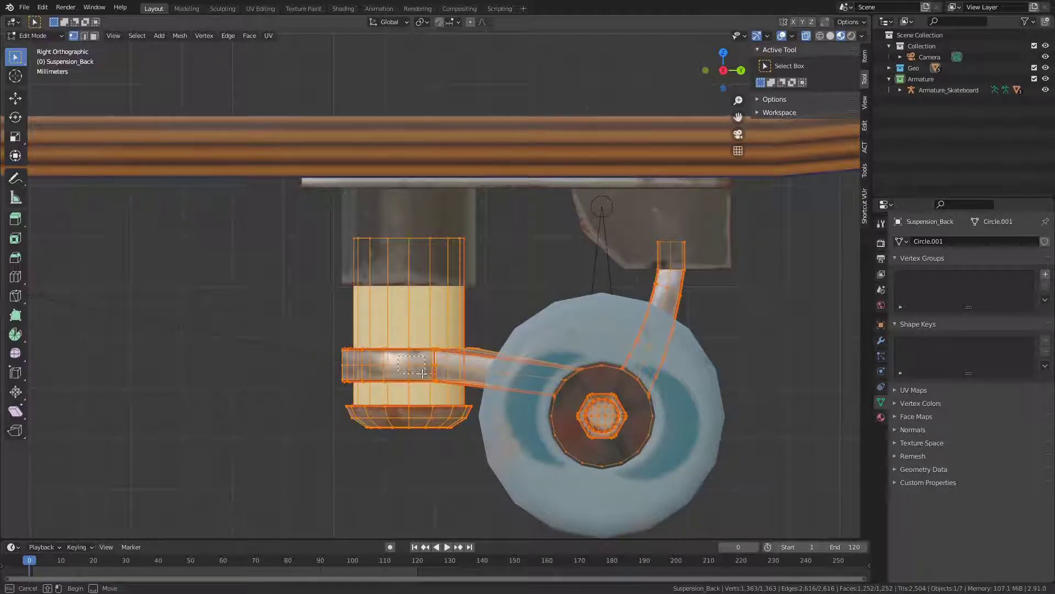
click(409, 364)
key(shift+s)
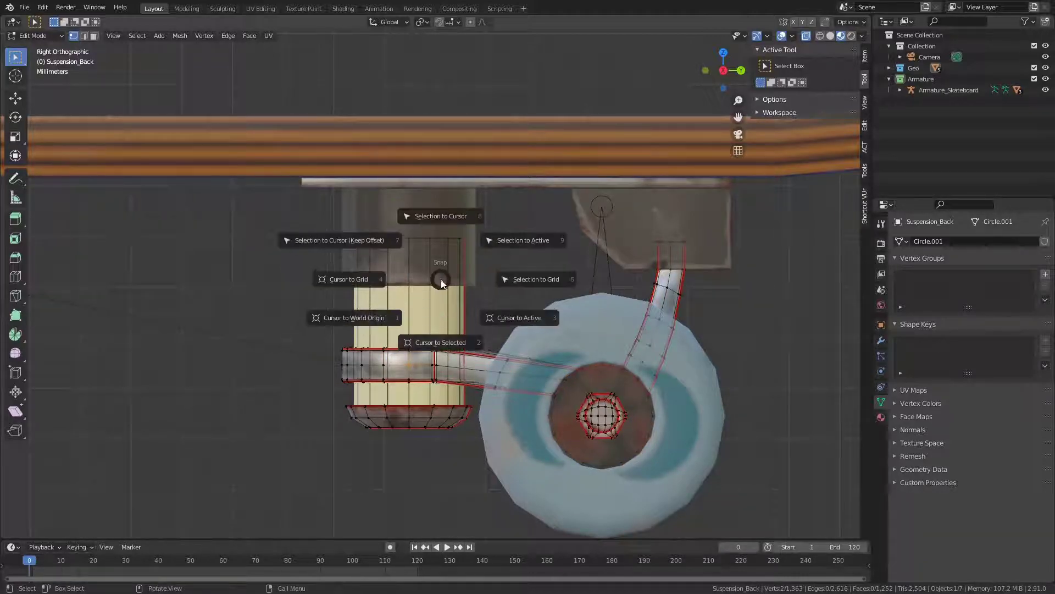
click(447, 337)
scroll(447, 337, down, 1)
scroll(448, 337, down, 5)
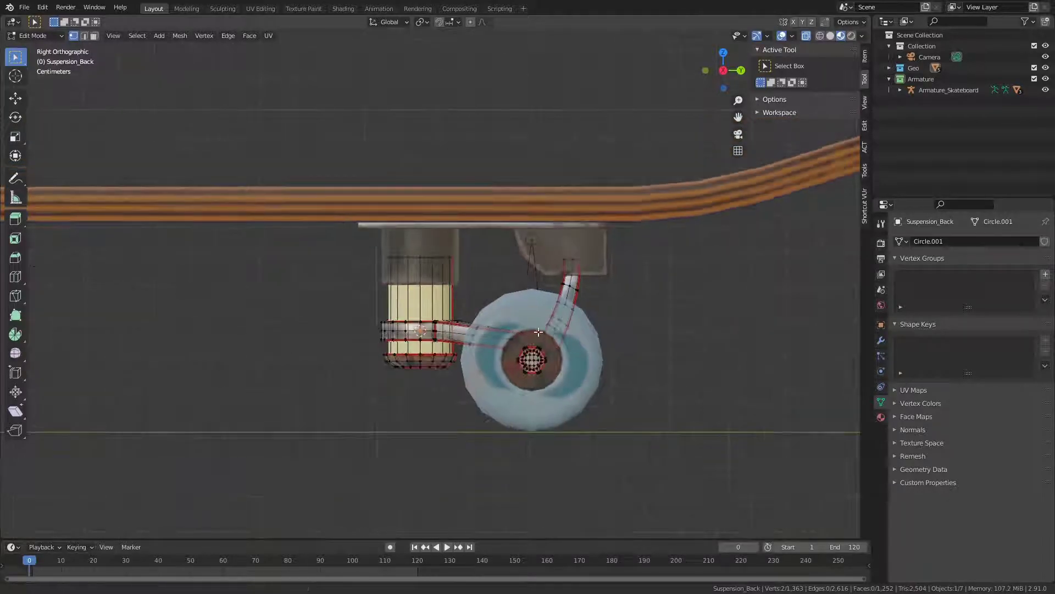
key(Tab)
- In the armature's Edit Mode, duplicate Bone_Suspension_Front and snap the copy to the 3D cursor at the back suspension
click(229, 235)
shift+middle_drag(229, 232, 370, 243)
scroll(358, 242, down, 3)
key(Tab)
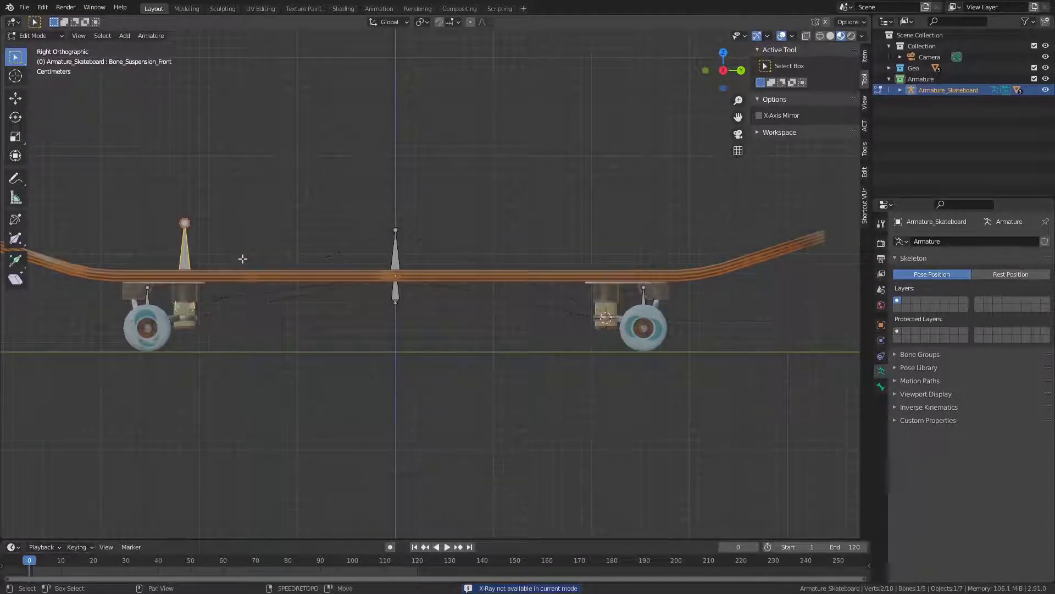
key(shift+d)
click(317, 245)
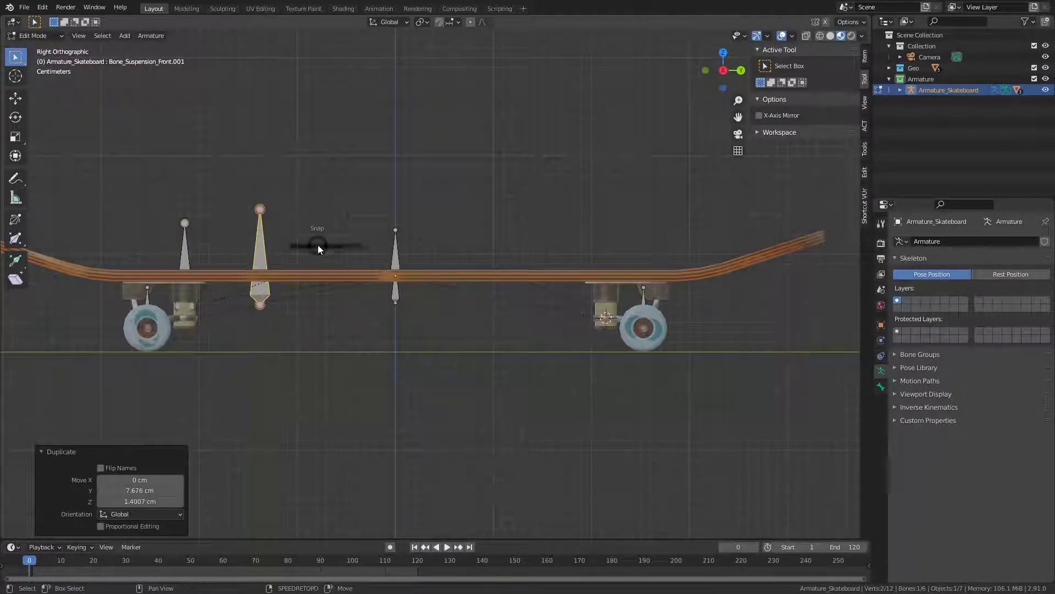
key(shift+s)
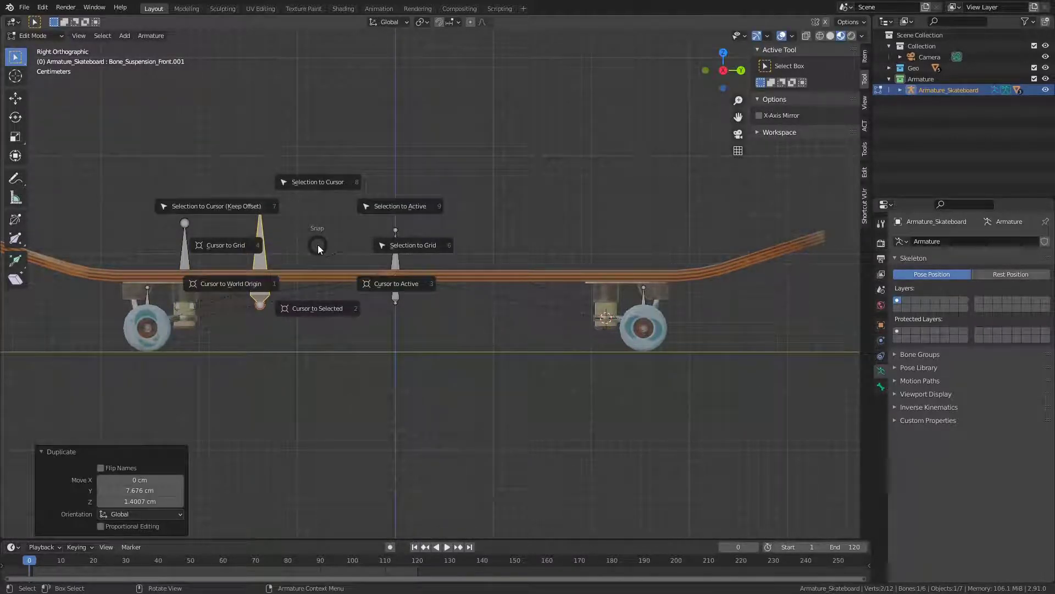
click(326, 183)
- Rename the duplicated bone as Bone_Suspension_Back
key(F2)
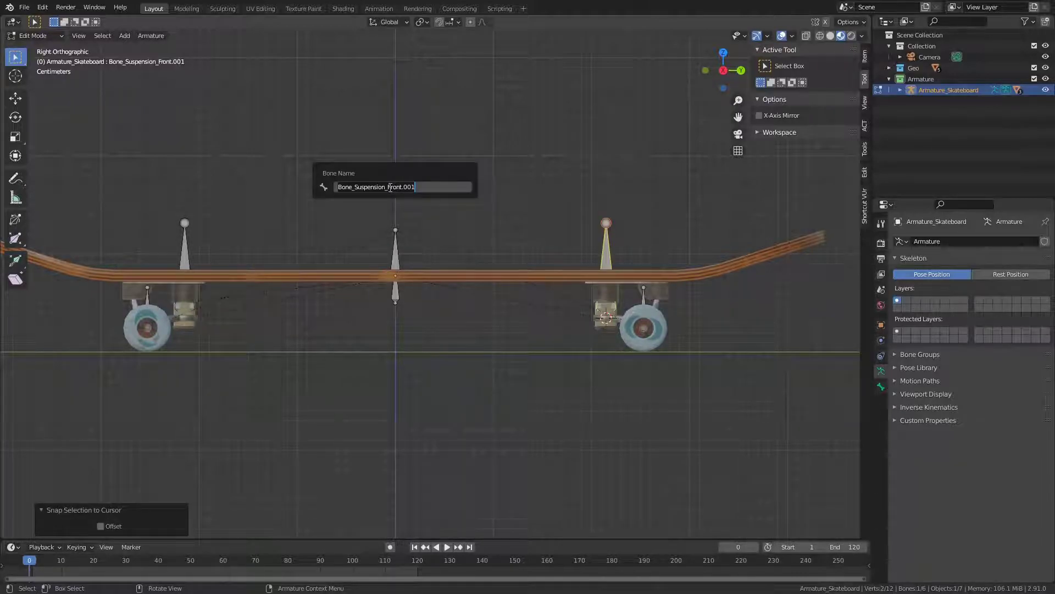
click(427, 187)
key(BackSpace)
key(BackSpace)
key(BackSpace)
key(BackSpace)
key(BackSpace)
key(BackSpace)
key(BackSpace)
key(BackSpace)
key(BackSpace)
text(Back)
key(Return)
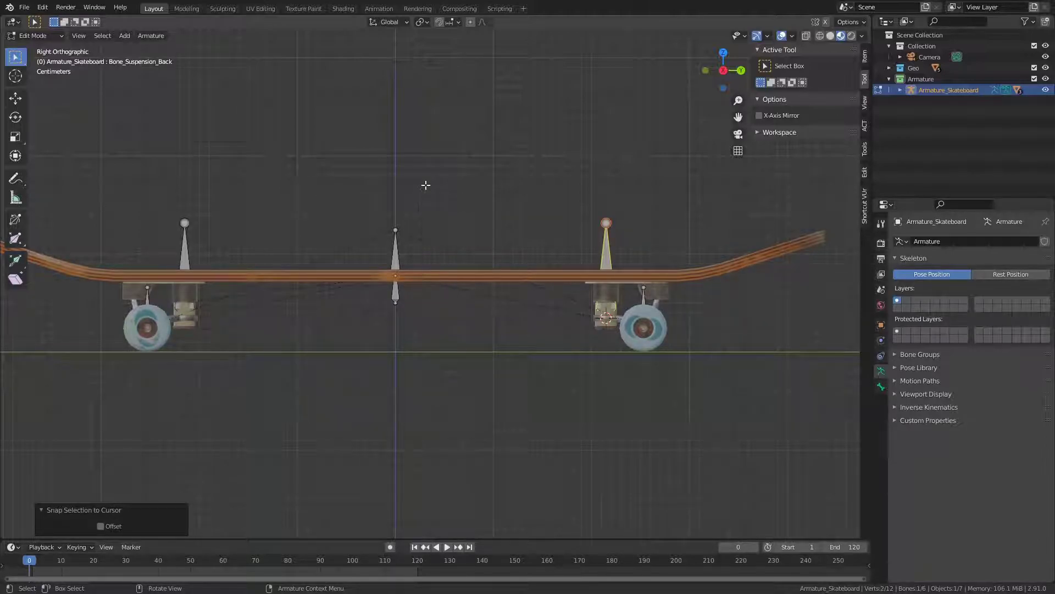
mouse_move(448, 276)
middle_down()
mouse_move(472, 308)
mouse_move(488, 277)
mouse_move(453, 281)
middle_up()
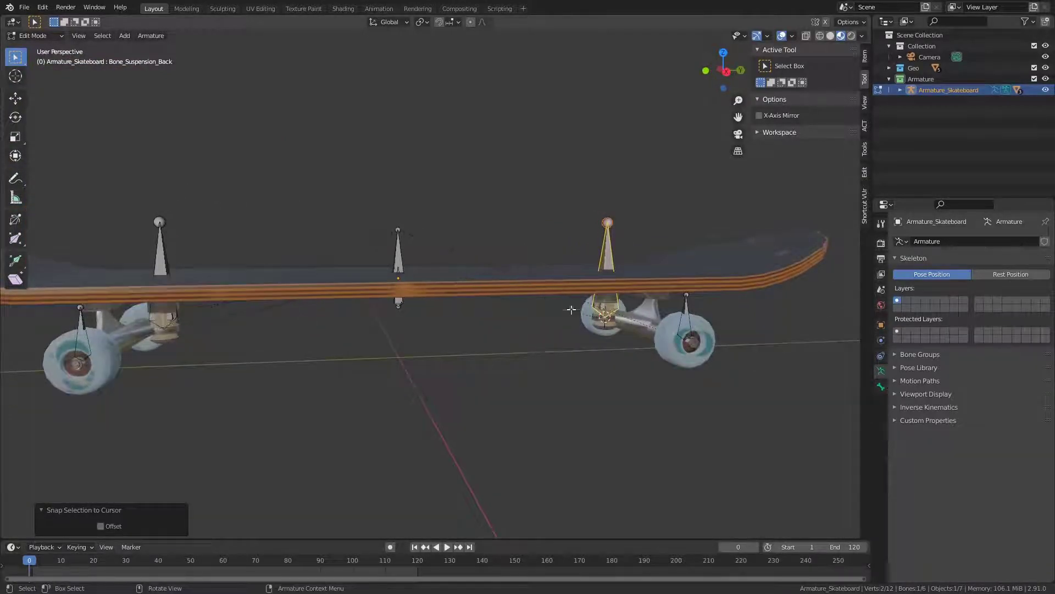
scroll(572, 310, down, 3)
middle_drag(512, 302, 528, 242)
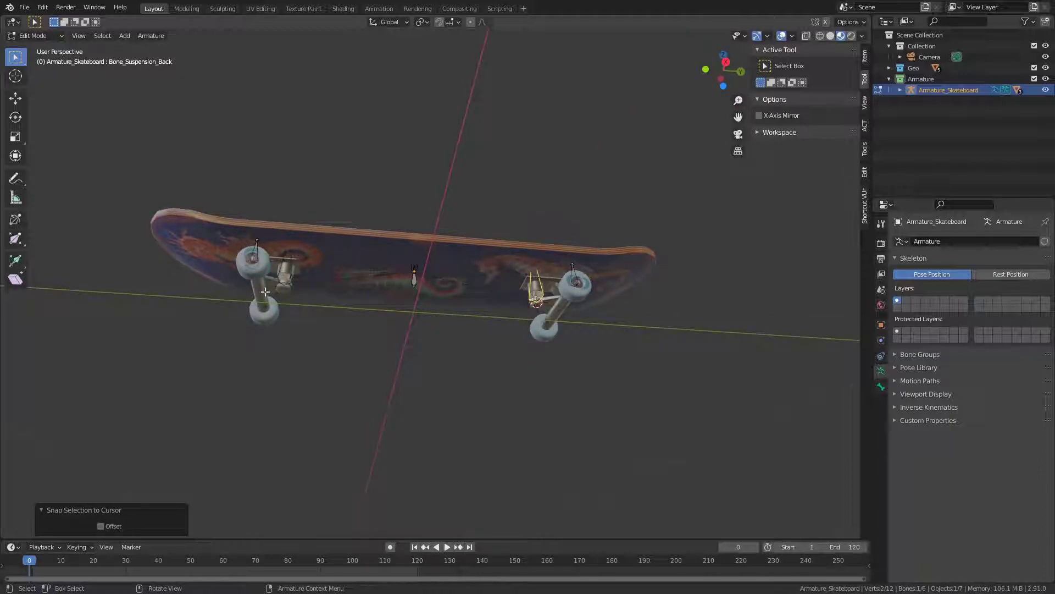
- Leave the armature's Edit Mode and snap the 3D cursor to the Wheels_Back object
scroll(417, 313, up, 6)
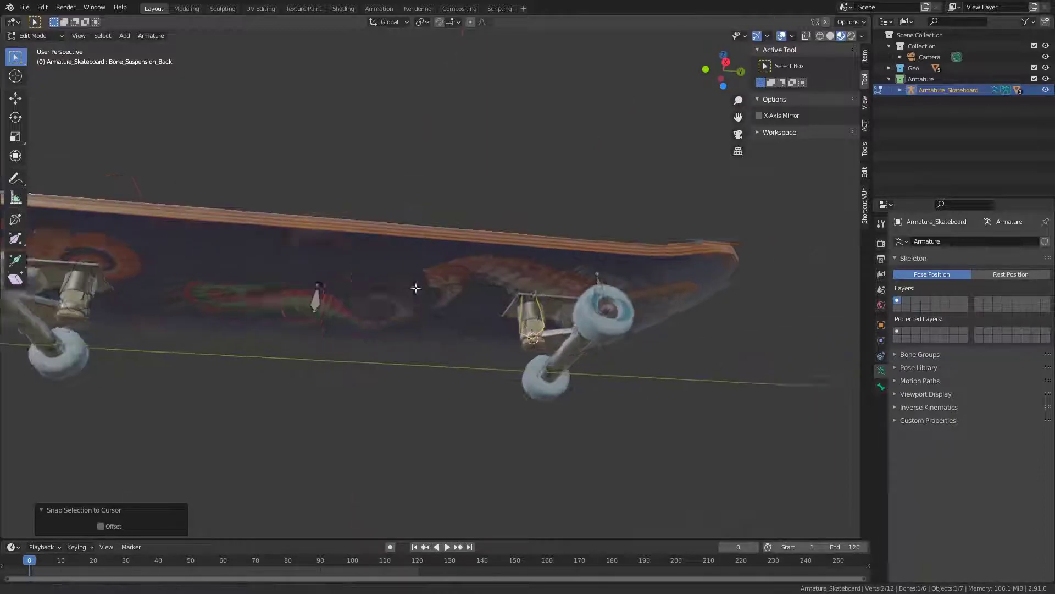
key(Tab)
scroll(495, 329, up, 2)
middle_drag(530, 352, 475, 246)
scroll(478, 244, up, 3)
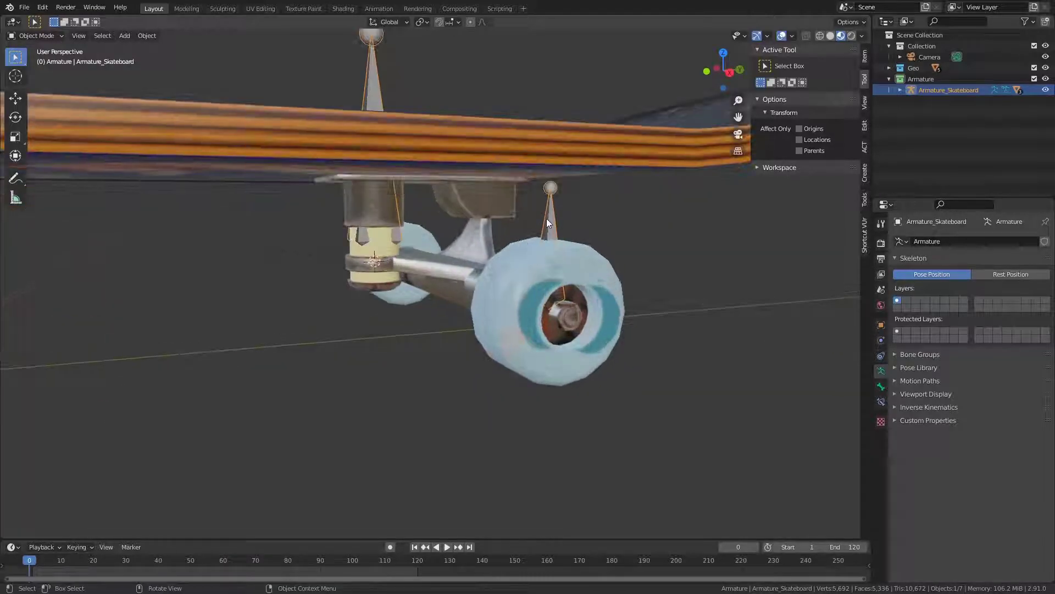
middle_drag(449, 241, 371, 303)
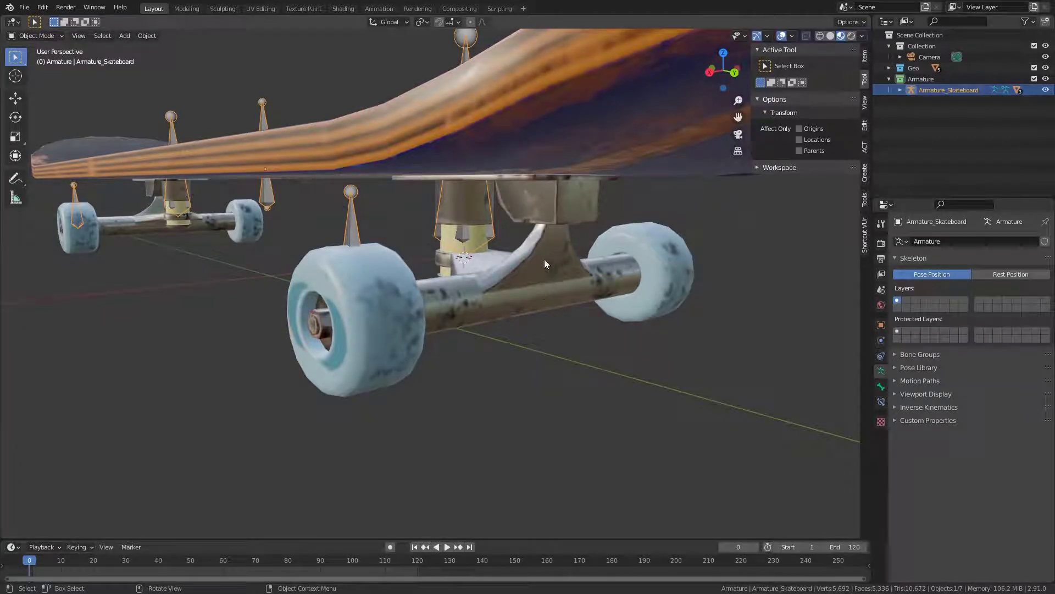
click(378, 298)
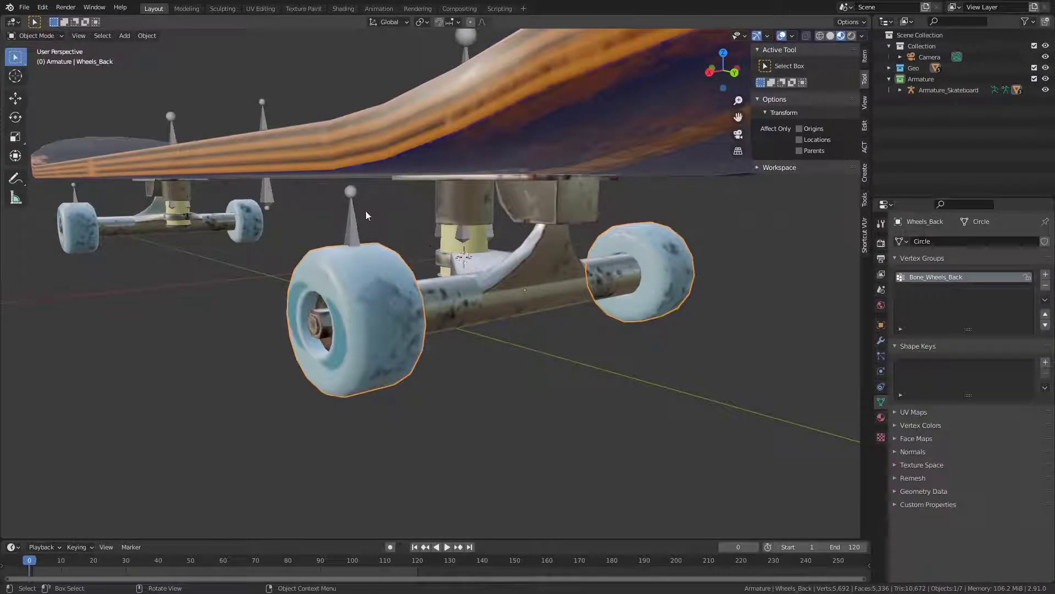
key(shift+s)
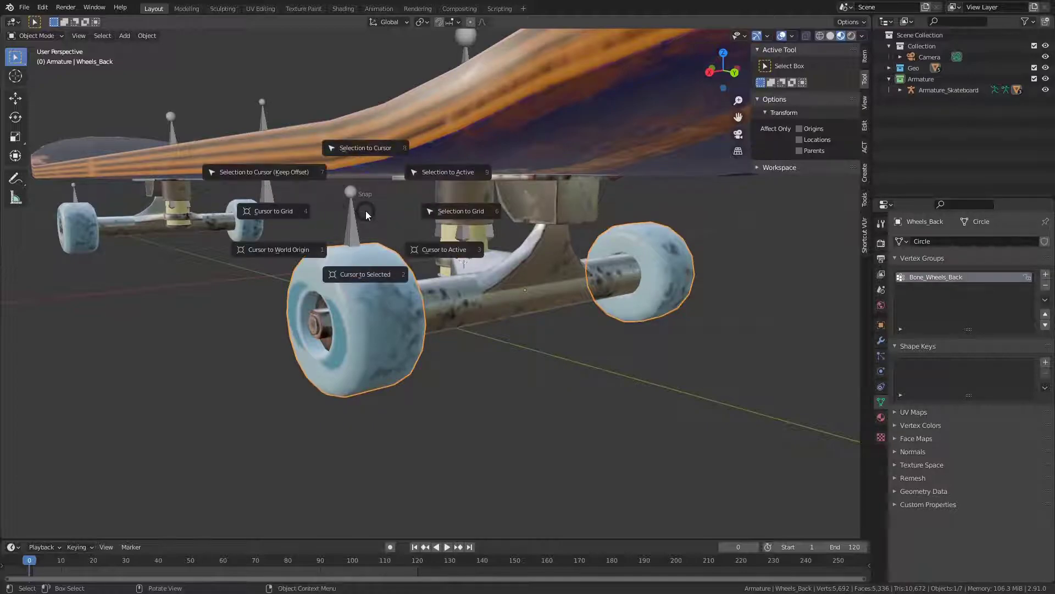
click(375, 278)
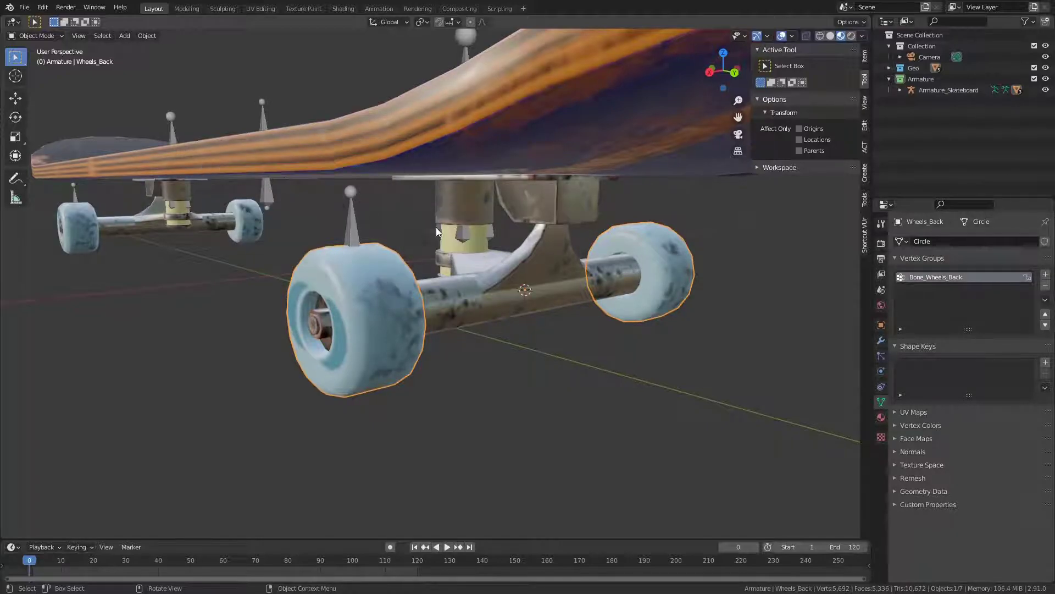
- In the armature's Edit Mode, add a bone at the 3D cursor and lower its tip about 88 cm along Z
click(355, 222)
key(Tab)
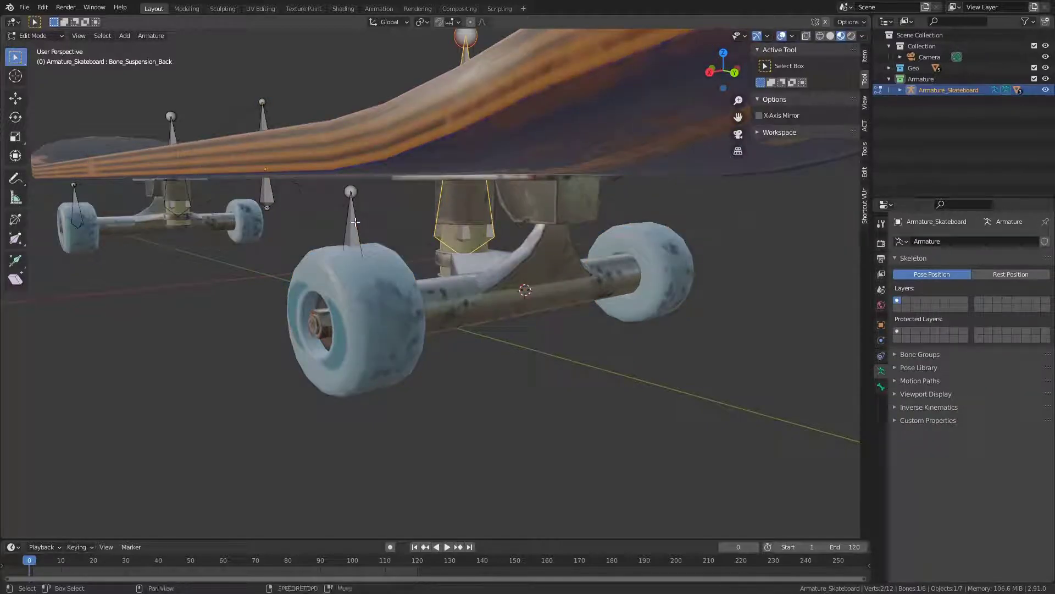
key(shift+a)
scroll(382, 226, down, 7)
shift+middle_drag(601, 163, 573, 257)
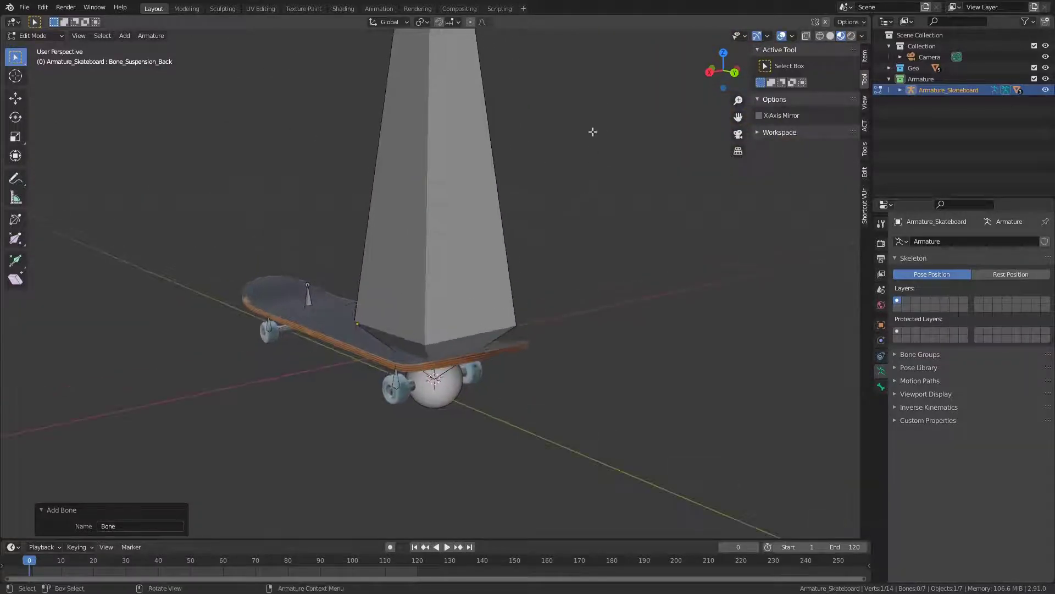
key(g)
key(z)
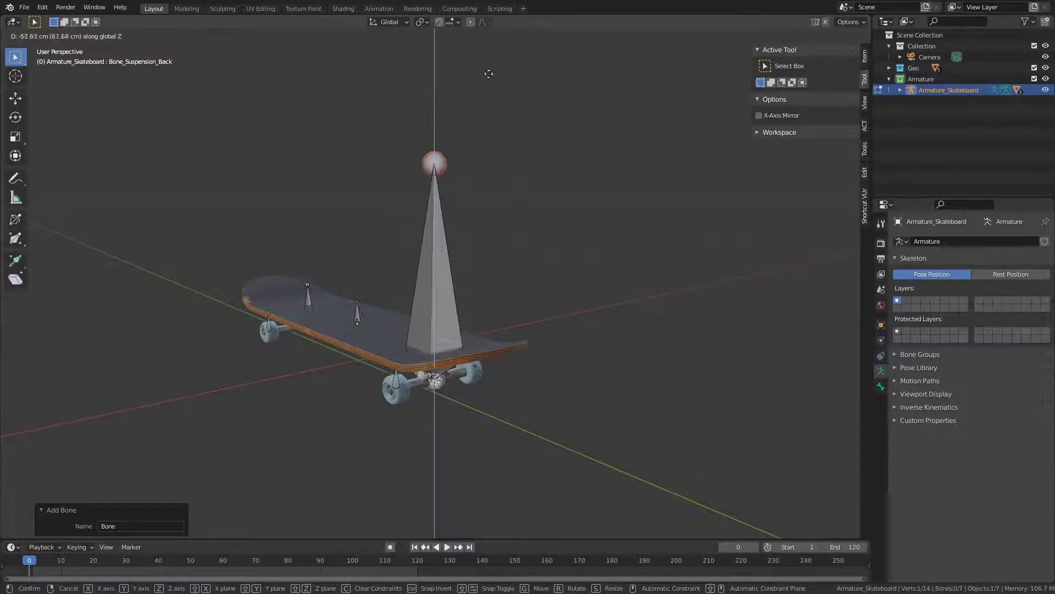
click(497, 203)
scroll(432, 414, up, 4)
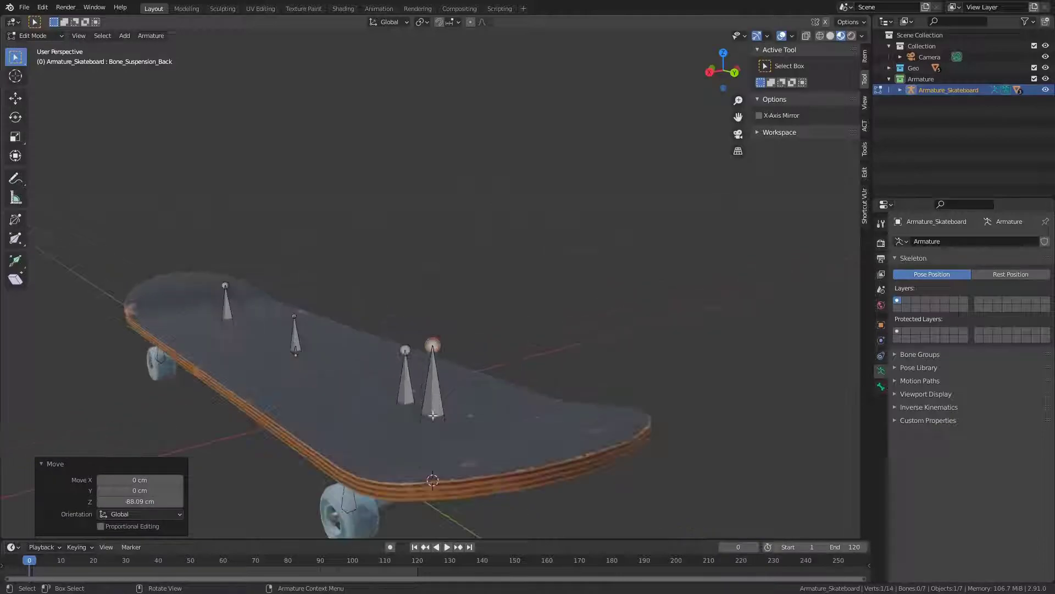
- Rename the new bone between the back wheels as Bone_Pivot_Back
click(432, 413)
middle_drag(432, 414, 497, 366)
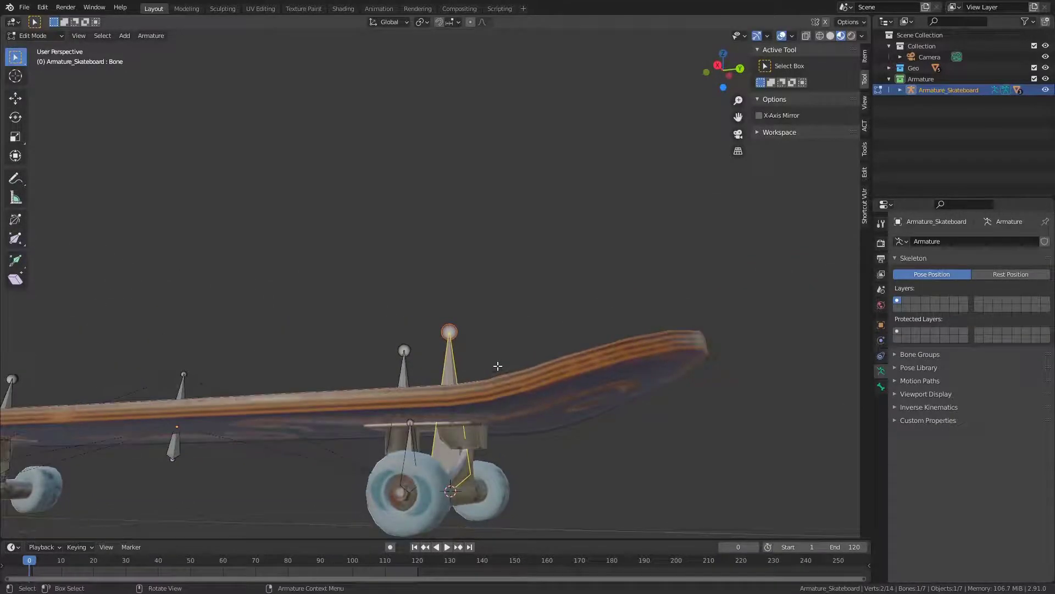
key(F2)
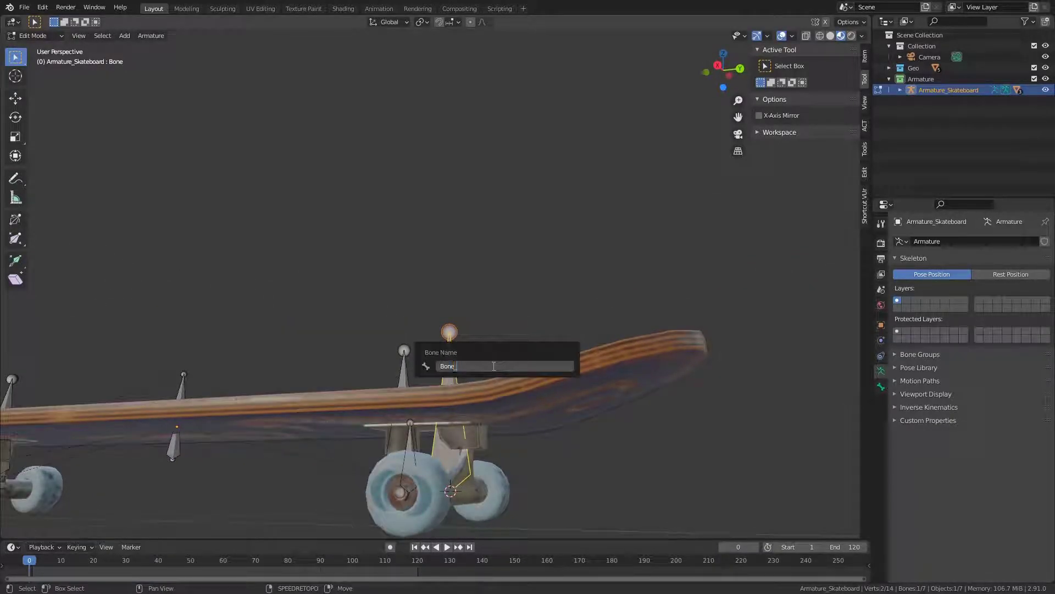
text(Fivot_B)
key(Return)
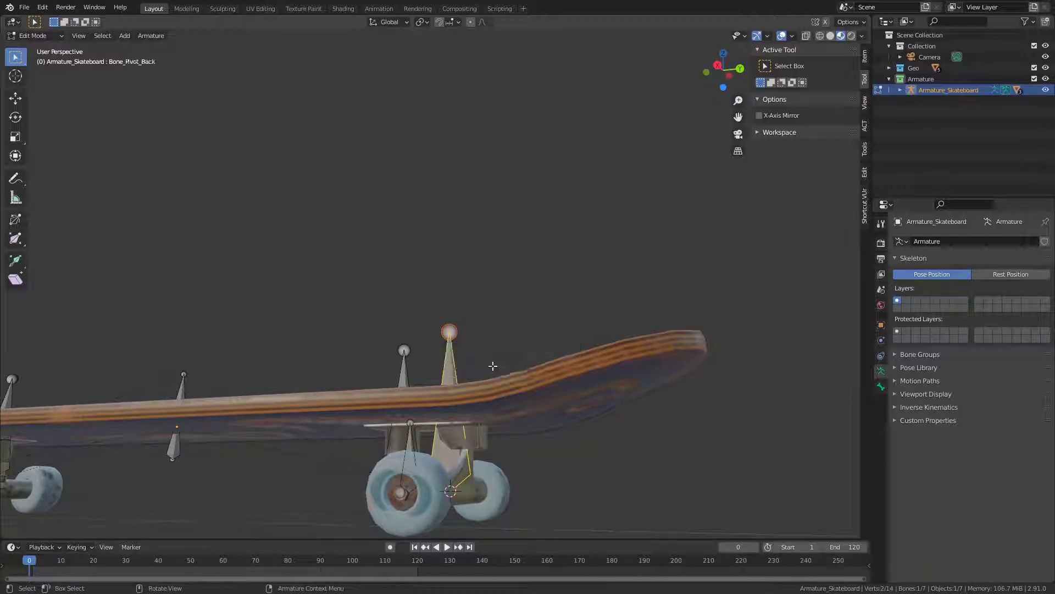
- Return to Object Mode and snap the 3D cursor to the Wheels_Front object
key(Tab)
shift+middle_drag(592, 254, 830, 203)
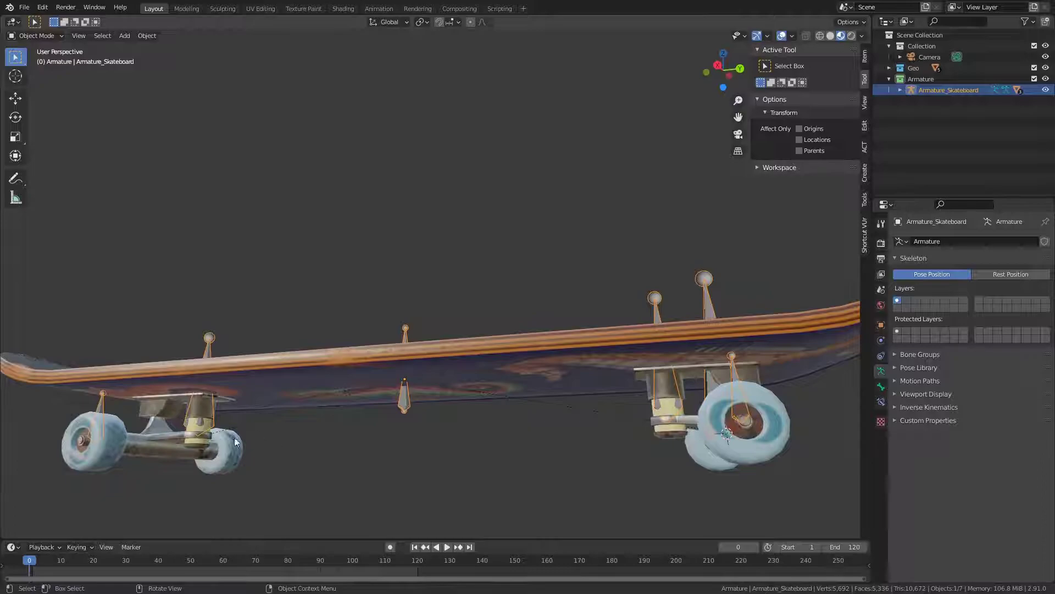
click(108, 461)
key(shift+s)
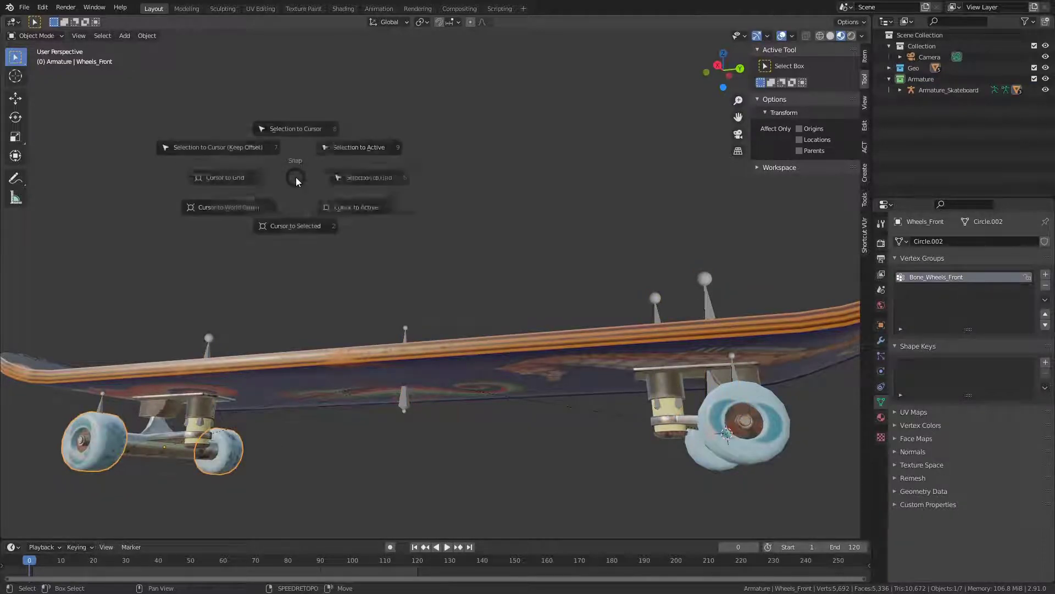
click(295, 242)
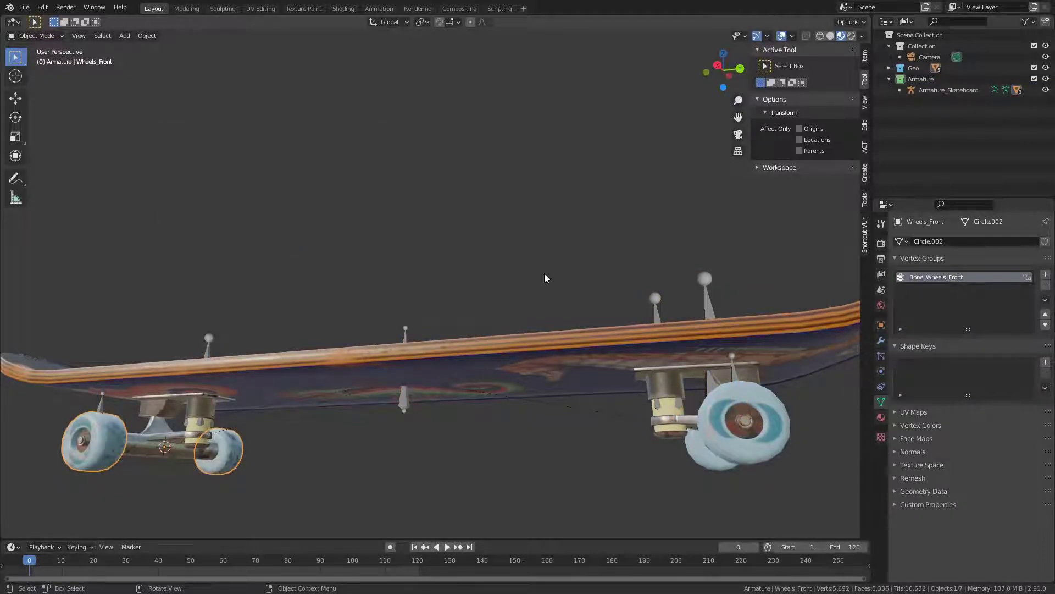
click(705, 311)
key(shift+d)
click(707, 310)
key(x)
click(596, 309)
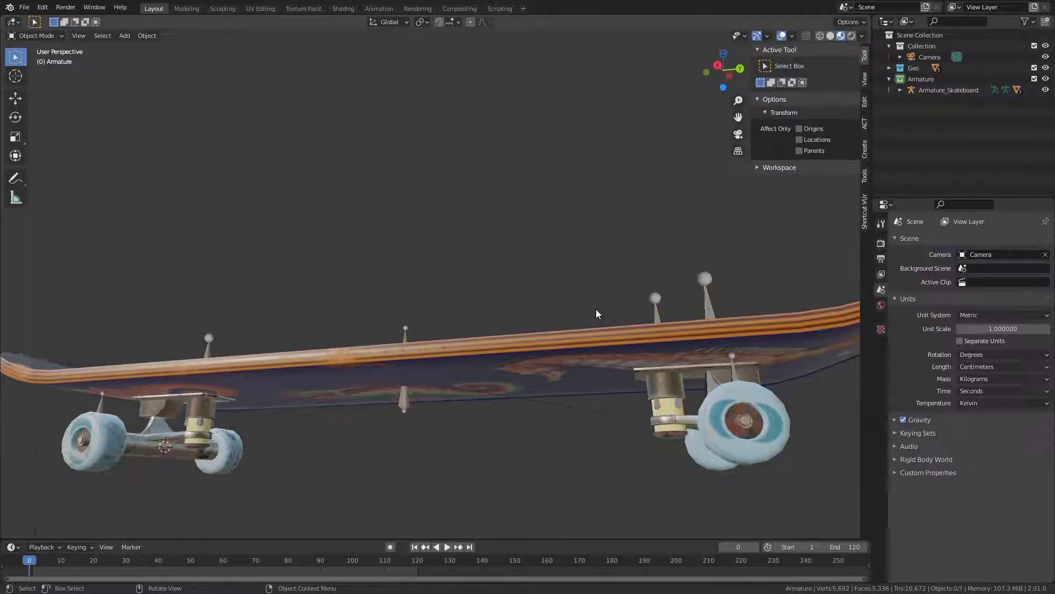
- In the armature's Edit Mode, duplicate Bone_Pivot_Back and snap the copy to the 3D cursor between the front wheels
click(706, 300)
key(Tab)
key(shift+d)
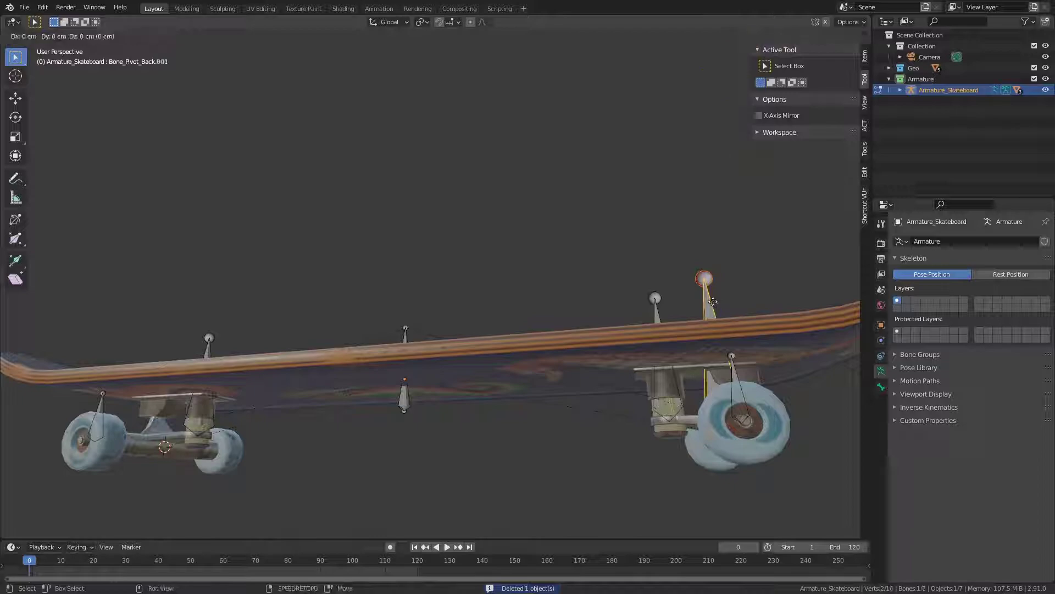
click(338, 216)
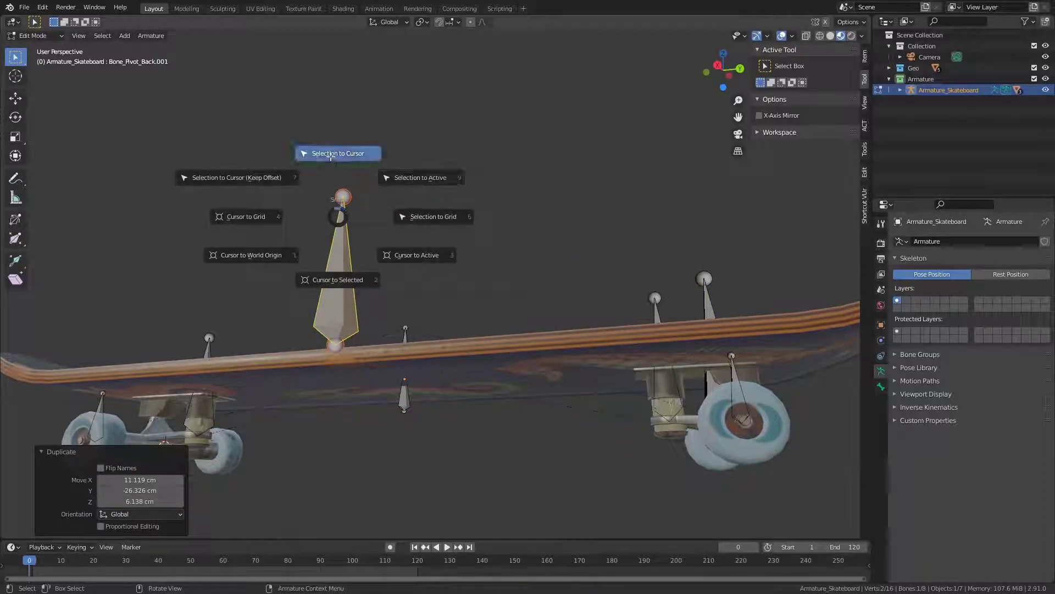
click(330, 156)
- Rename the duplicated pivot bone as Bone_Pivot_Front
key(F2)
key(End)
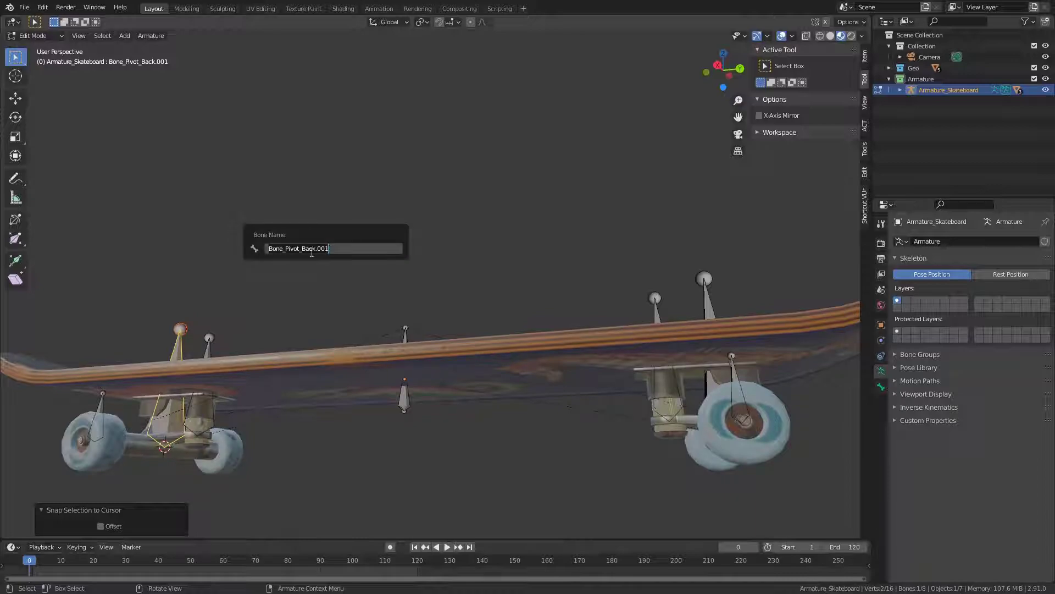
key(BackSpace)
key(BackSpace)
key(BackSpace)
key(BackSpace)
key(BackSpace)
key(BackSpace)
key(BackSpace)
key(BackSpace)
text(Fro)
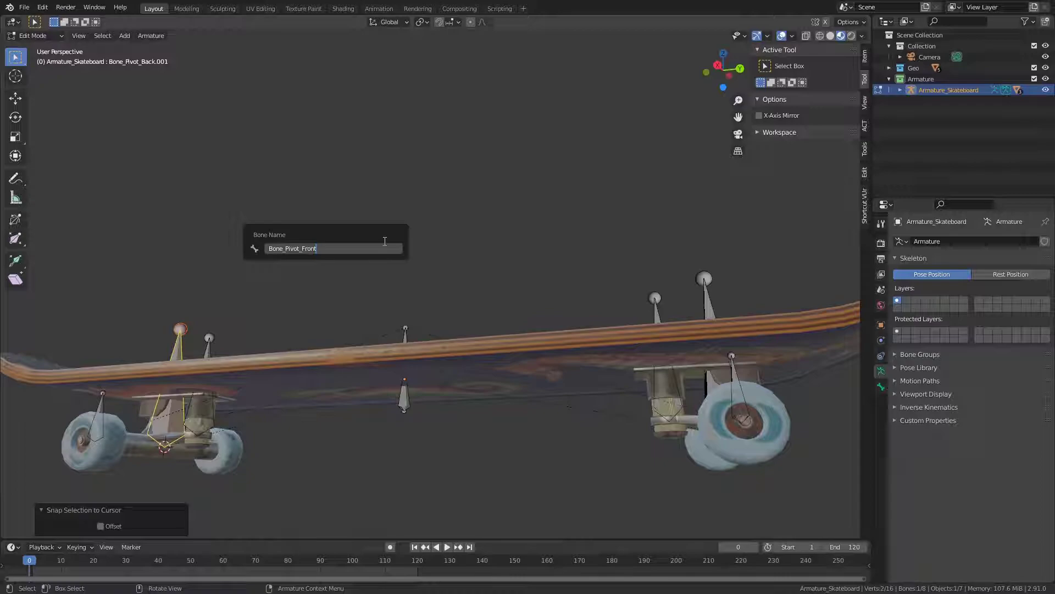
text(nt)
key(Return)
middle_drag(384, 241, 383, 263)
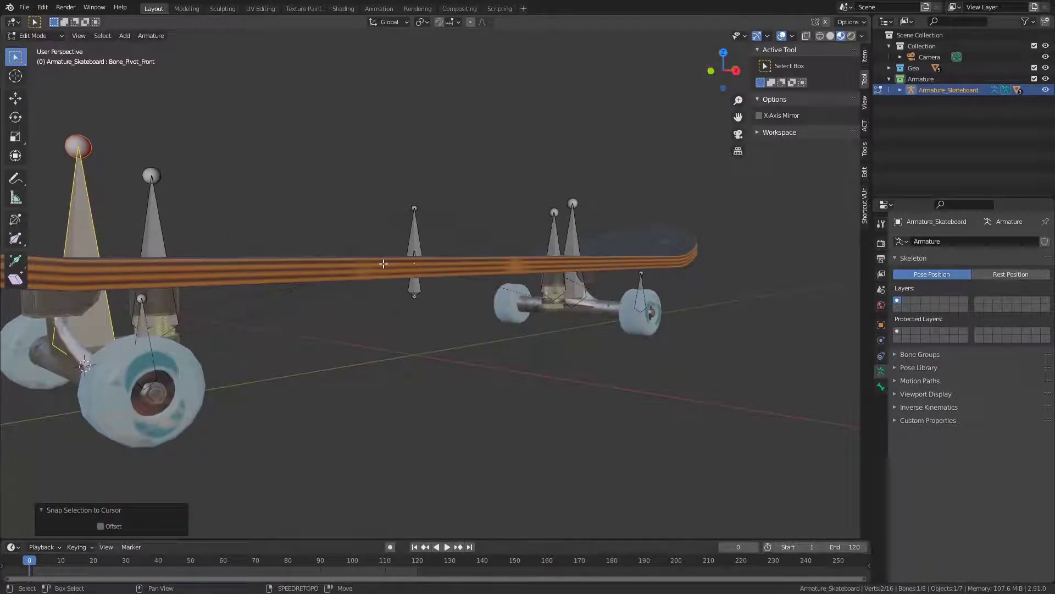
- Snap the 3D cursor to the world origin and add a bone there, lowering its tip along Z to just below the board
key(shift+s)
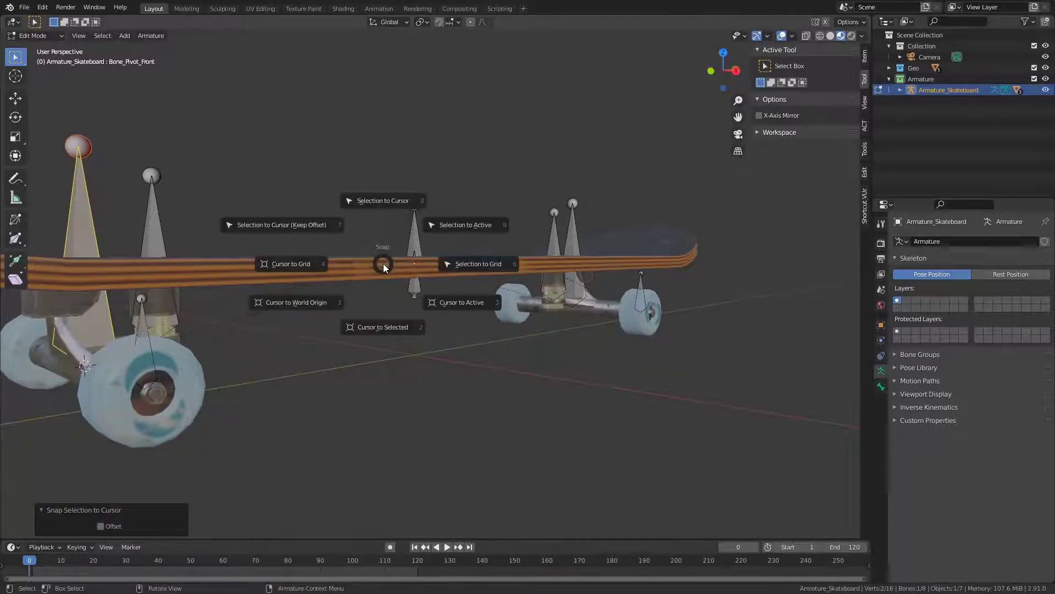
click(315, 298)
mouse_move(315, 297)
middle_down()
mouse_move(330, 289)
mouse_move(316, 289)
middle_up()
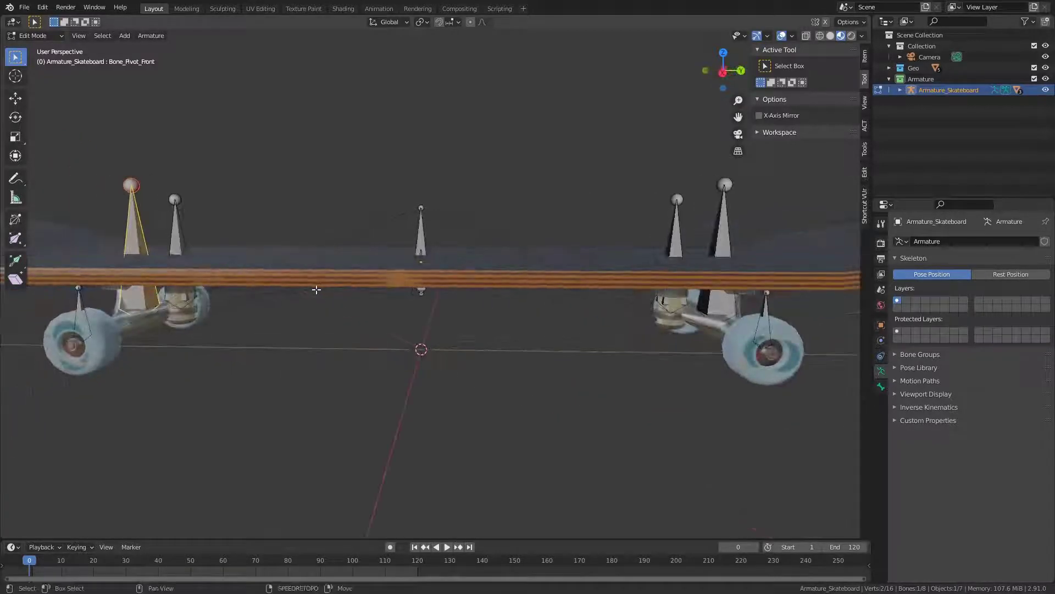
key(shift+a)
scroll(537, 94, down, 5)
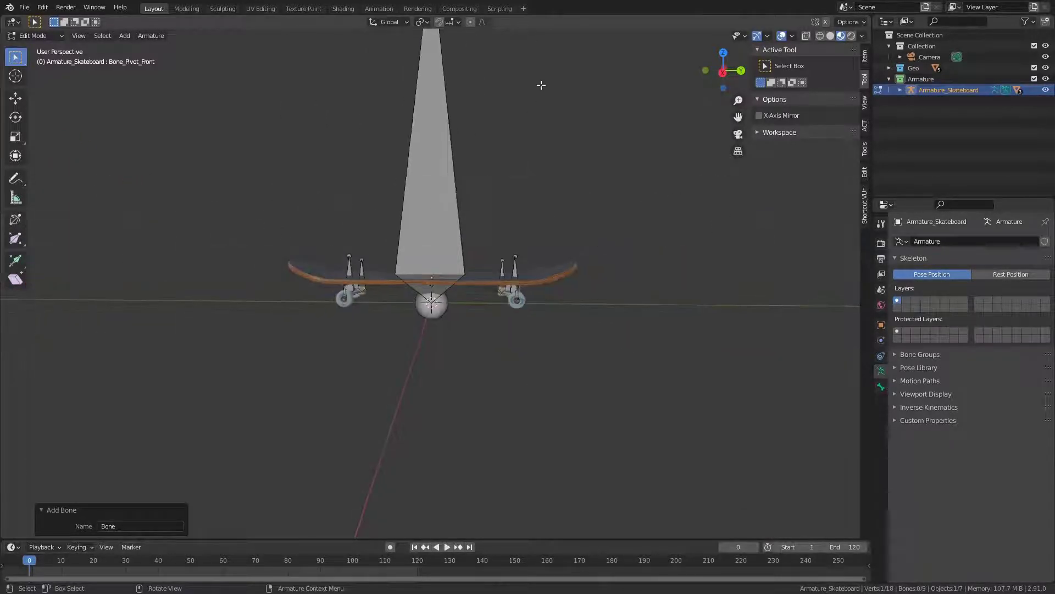
key(g)
key(z)
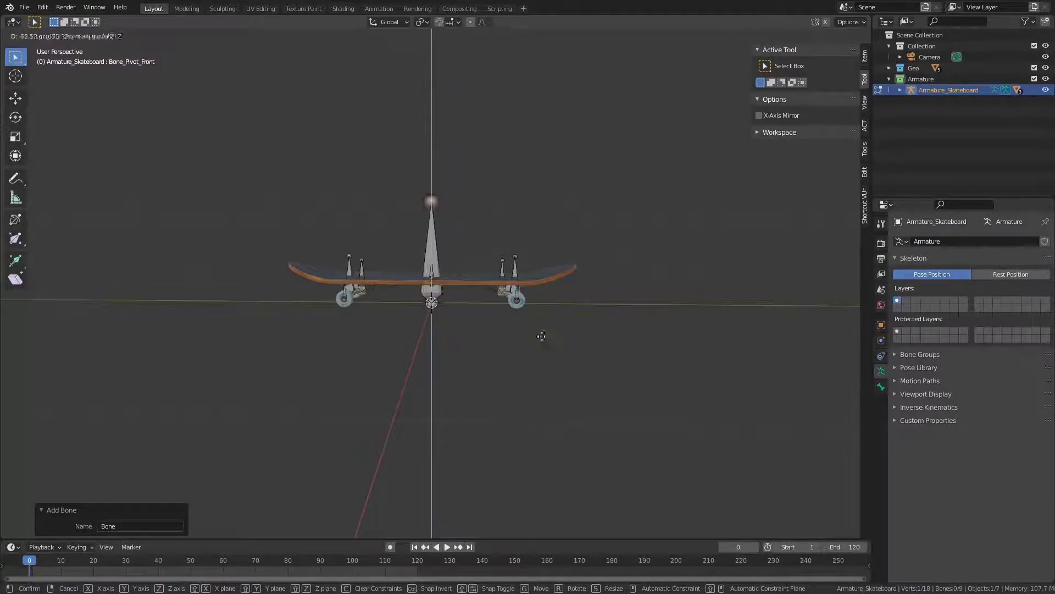
click(537, 398)
scroll(469, 355, up, 8)
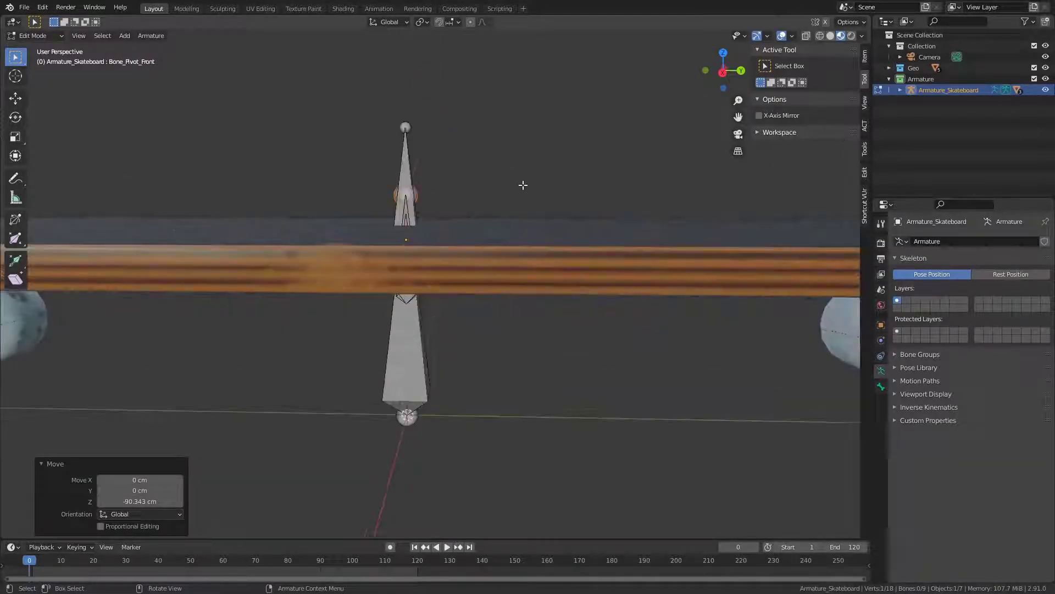
key(g)
key(z)
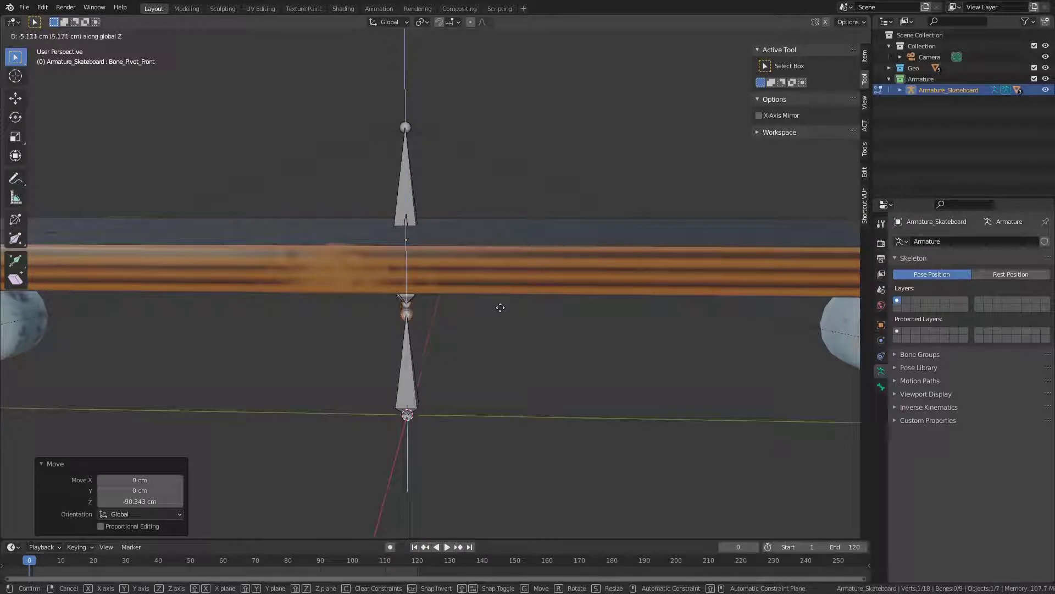
click(502, 306)
- Rename the new bone at the world origin as Bone_Root
click(409, 399)
key(F2)
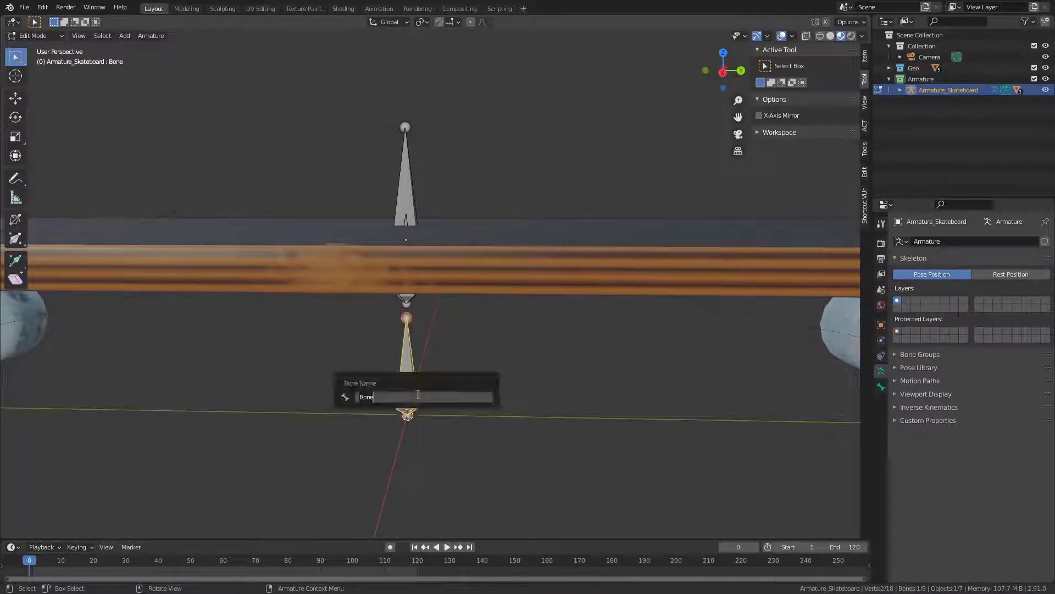
text(_Root)
key(Return)
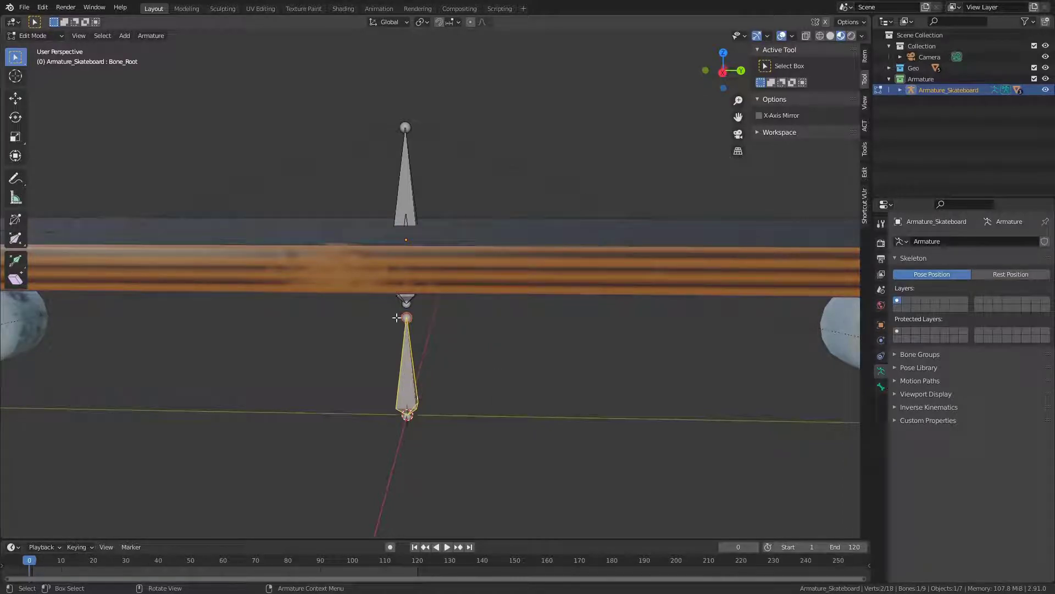
- Parent Bone_Wheels_Front to Bone_Suspension_Front with Keep Offset
scroll(396, 317, down, 5)
middle_drag(365, 304, 465, 315)
scroll(396, 387, up, 4)
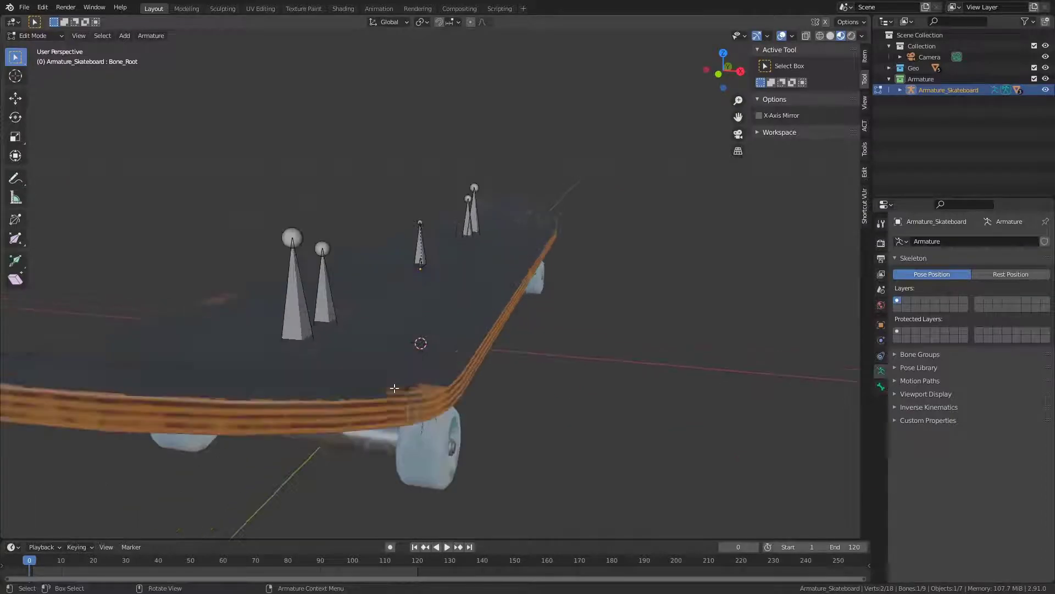
middle_drag(394, 388, 378, 373)
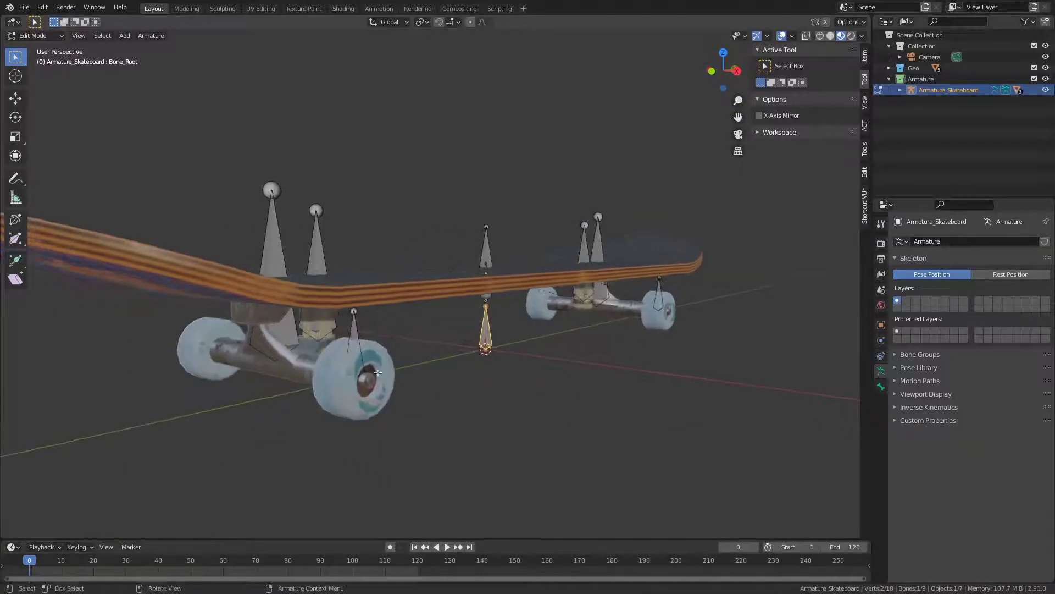
click(358, 351)
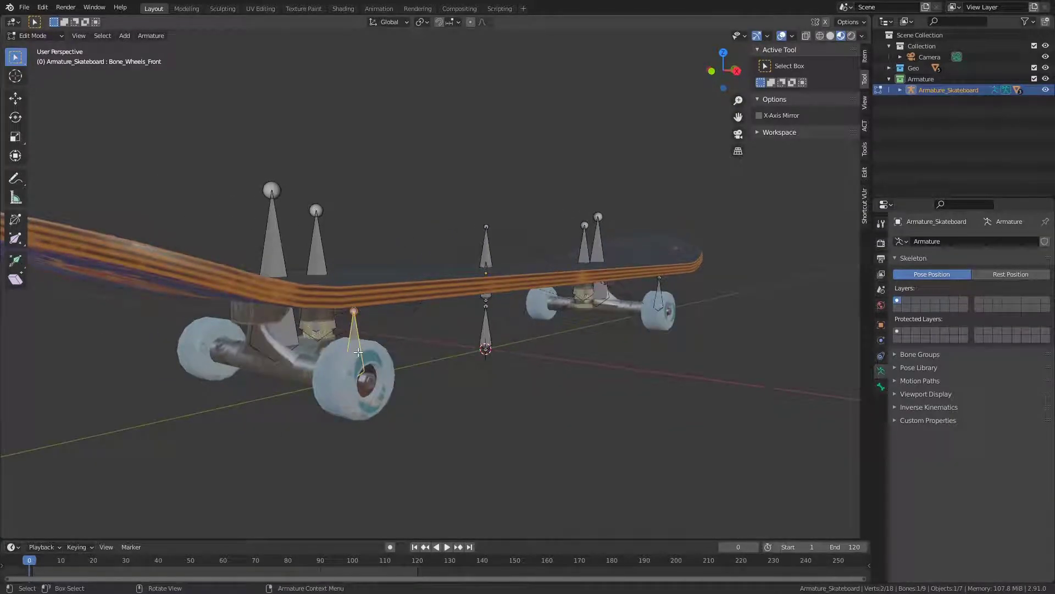
shift+click(318, 246)
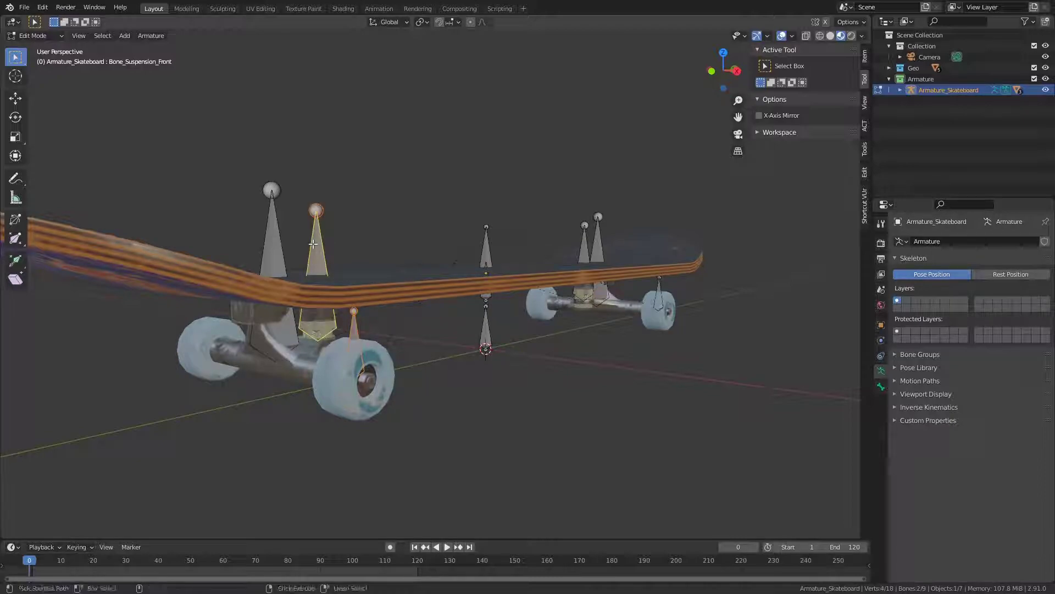
key(ctrl+p)
click(314, 245)
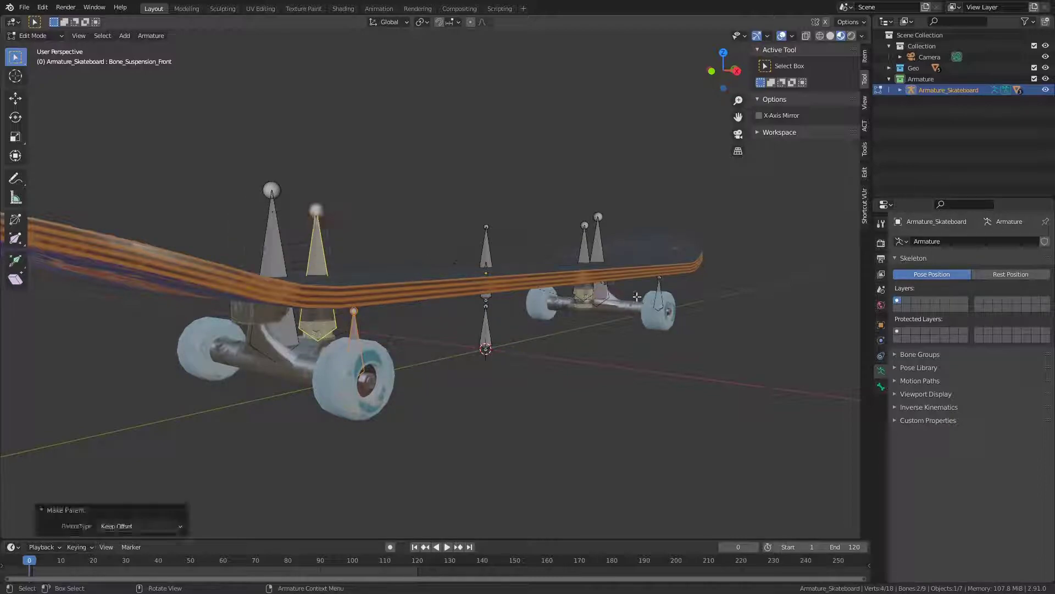
- Parent Bone_Wheels_Back to Bone_Suspension_Back with Keep Offset
click(651, 300)
middle_drag(651, 300, 653, 246)
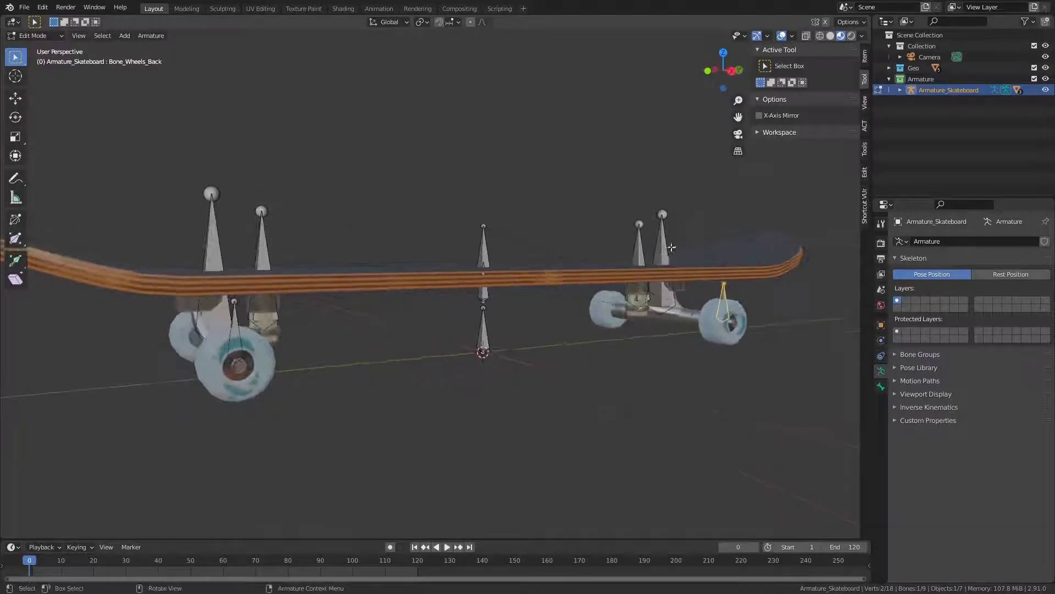
shift+click(635, 249)
key(ctrl+p)
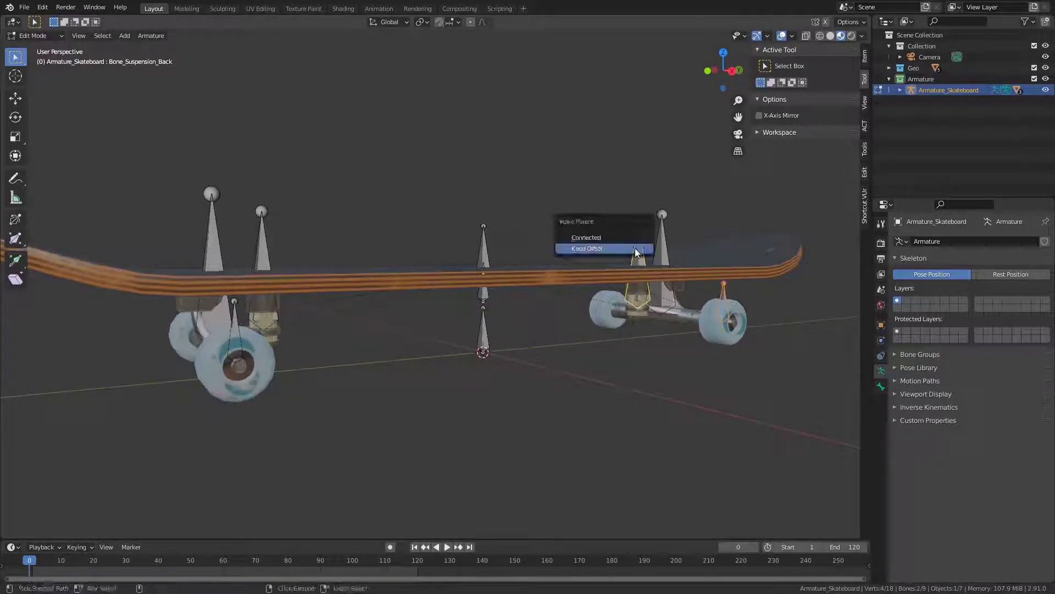
click(635, 248)
middle_drag(635, 249, 662, 265)
- Parent Bone_Suspension_Back, Bone_Suspension_Front and Bone_Tilt to Bone_Pivot_Center with Keep Offset
click(693, 295)
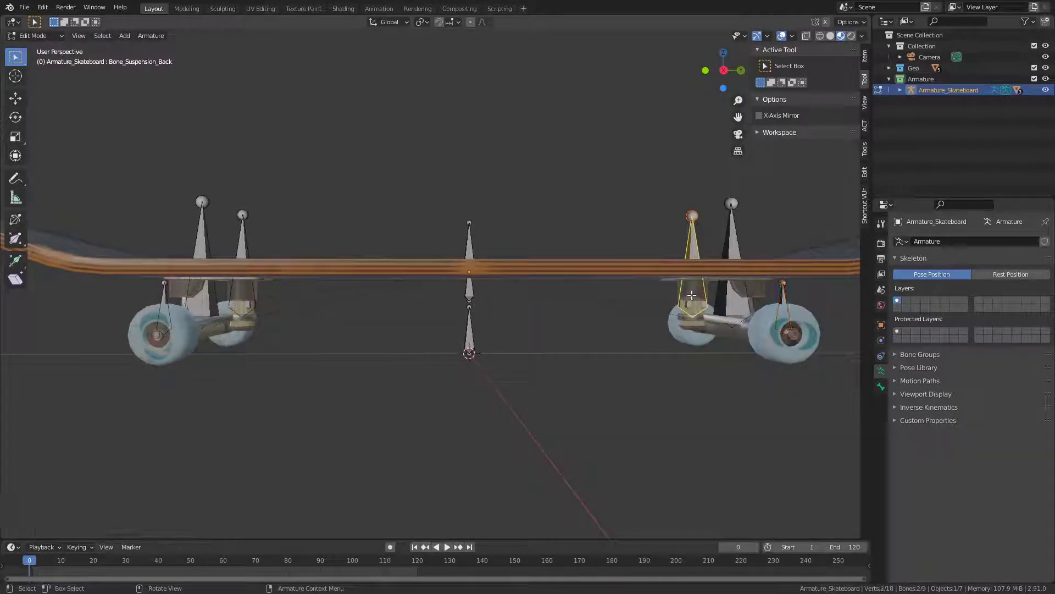
shift+click(243, 242)
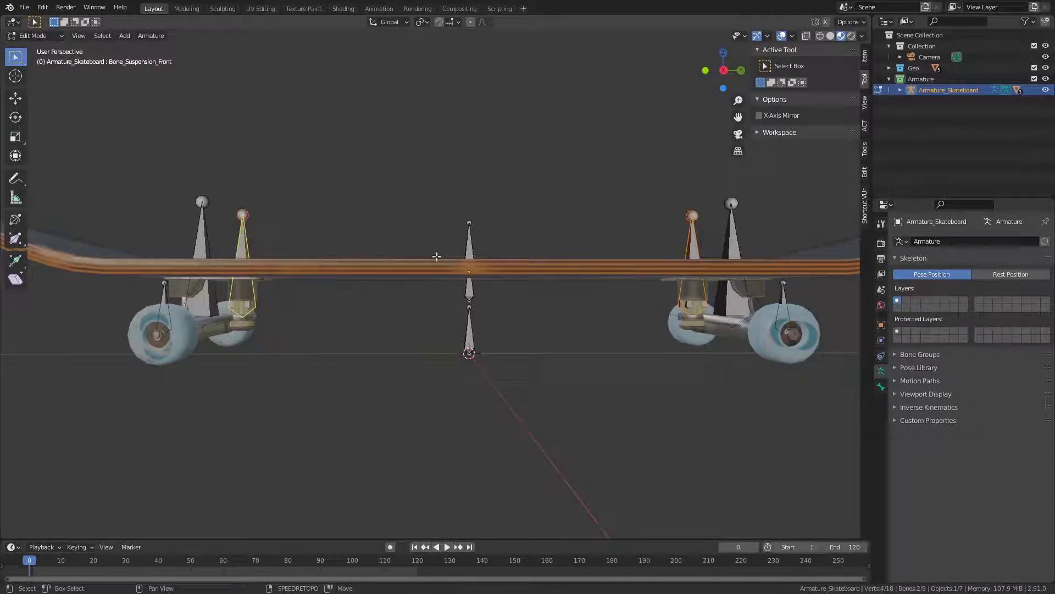
shift+click(467, 295)
shift+click(470, 239)
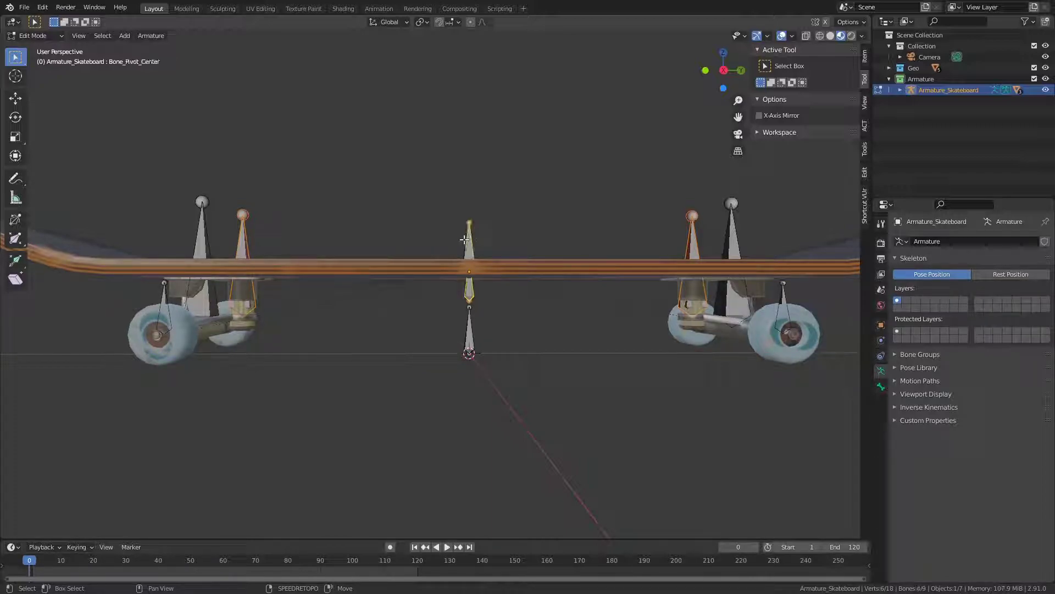
key(ctrl+p)
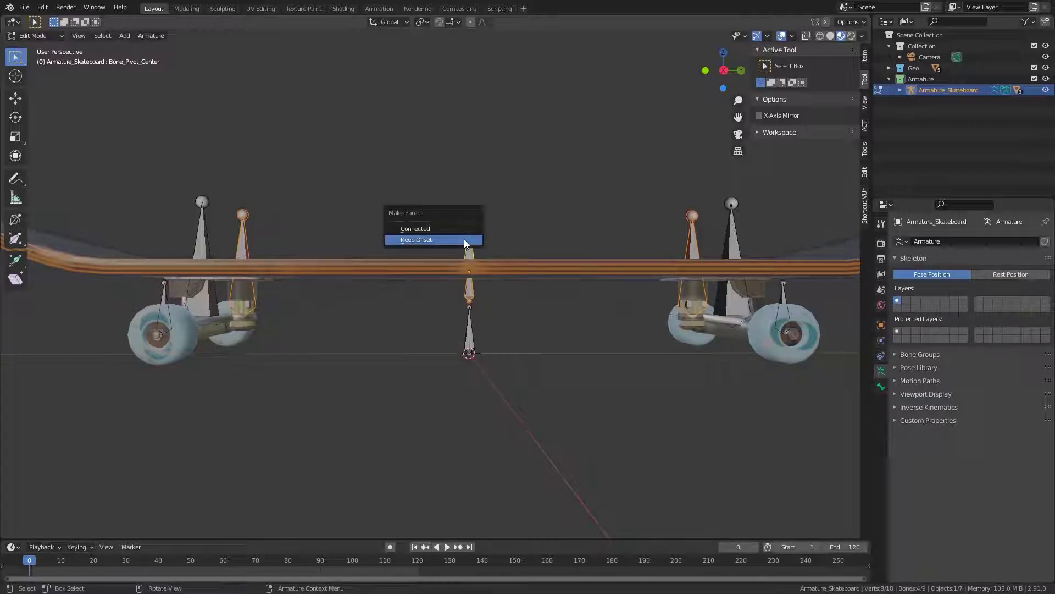
click(463, 239)
middle_drag(473, 206, 491, 238)
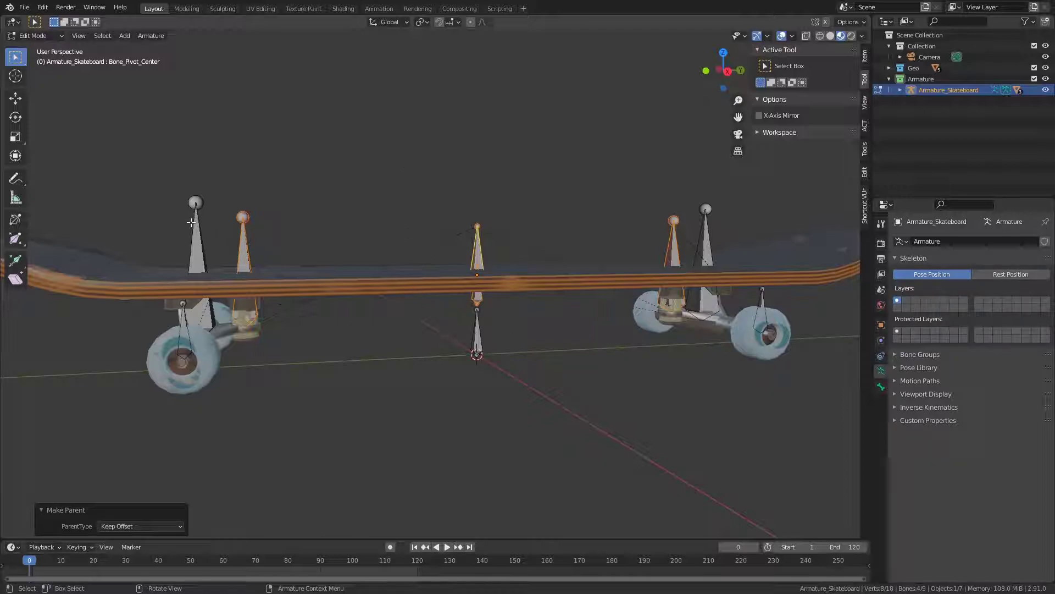
middle_drag(556, 277, 457, 285)
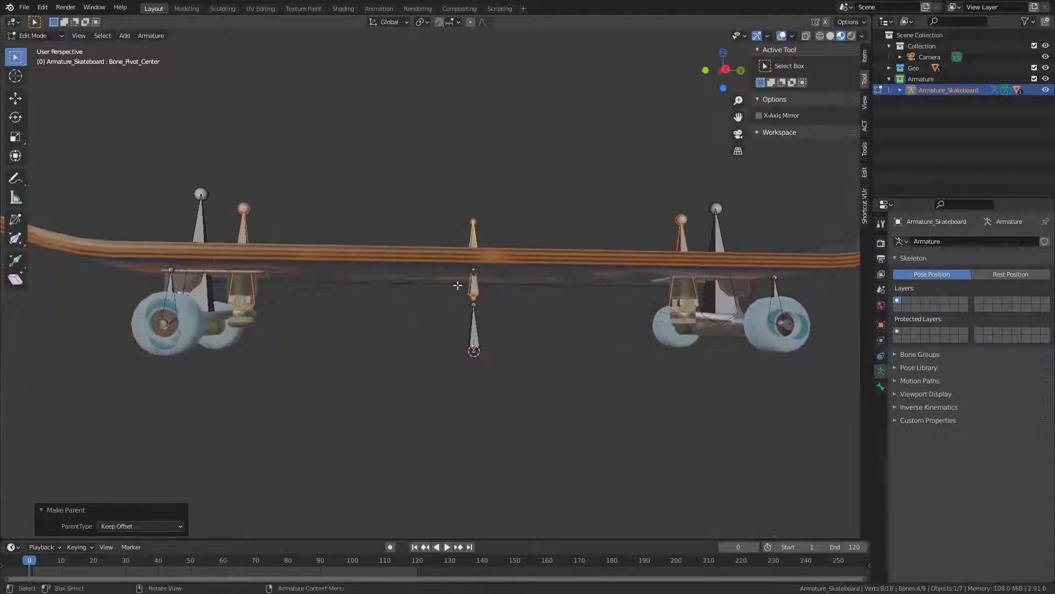
- Parent Bone_Pivot_Back and Bone_Pivot_Front to Bone_Root with Keep Offset
click(718, 235)
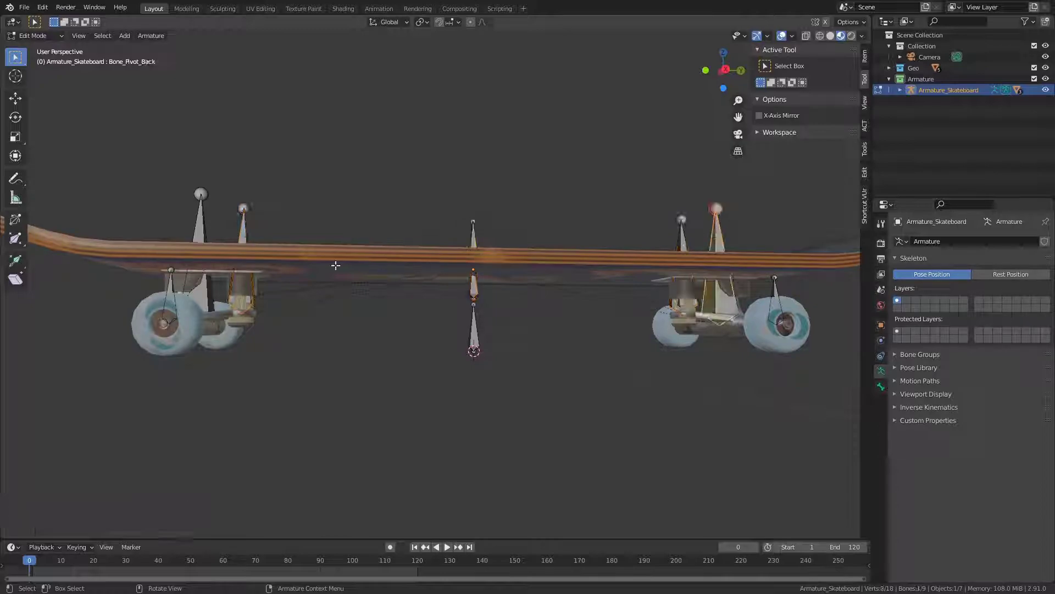
shift+click(196, 237)
shift+click(473, 332)
key(ctrl+p)
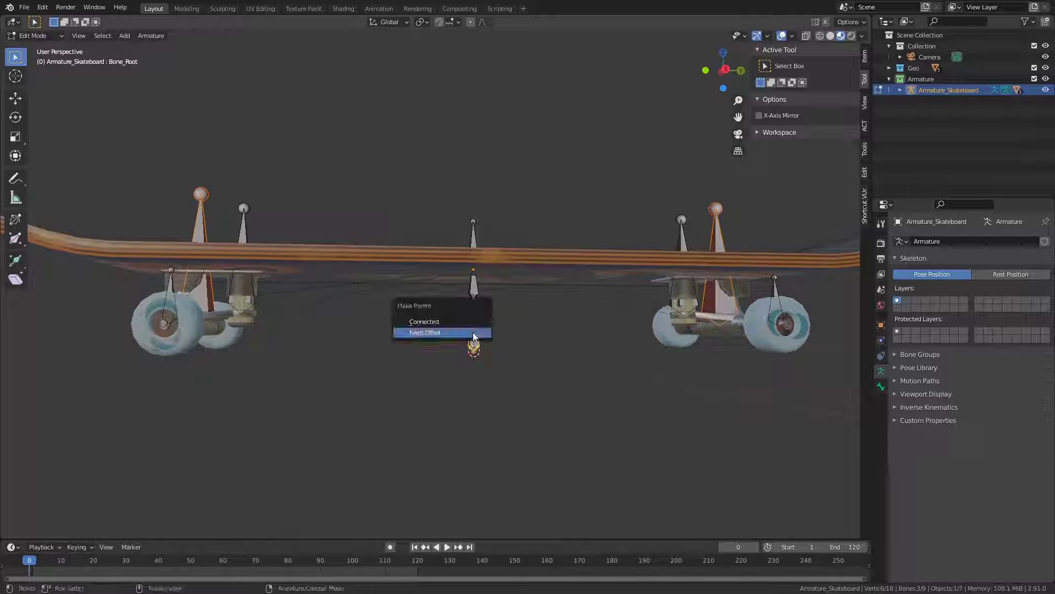
click(473, 332)
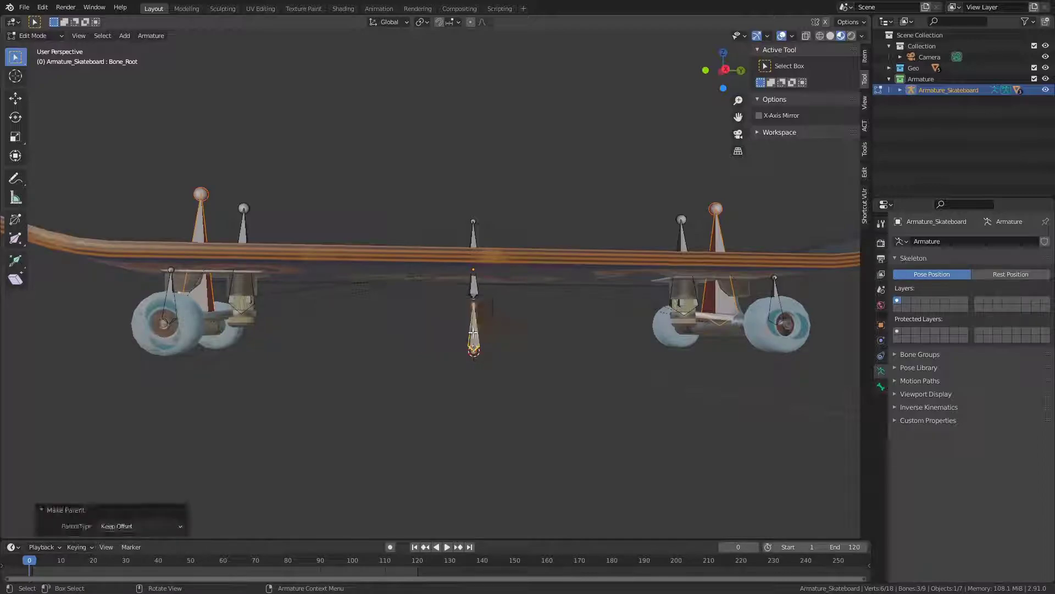
middle_drag(473, 344, 556, 316)
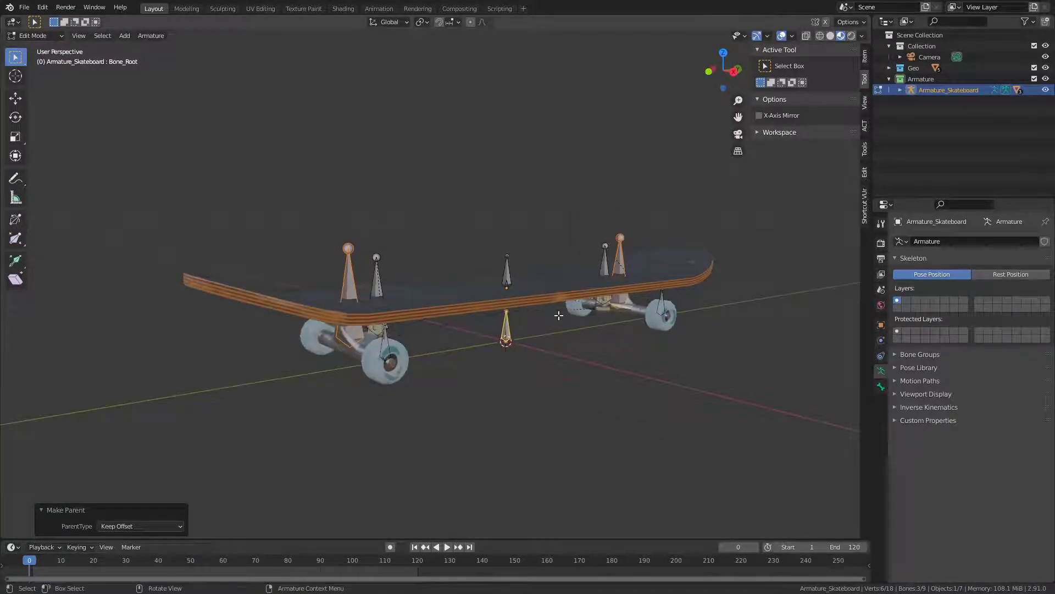
- Enter Pose Mode and try rotating Bone_Wheels_Front about the global X axis
scroll(542, 318, up, 4)
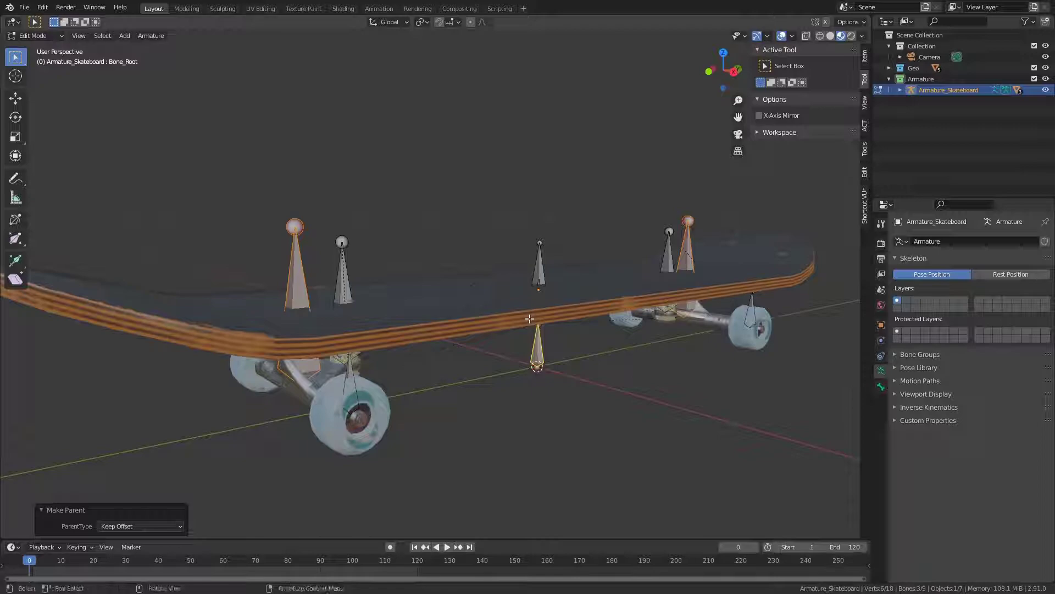
key(ctrl+Tab)
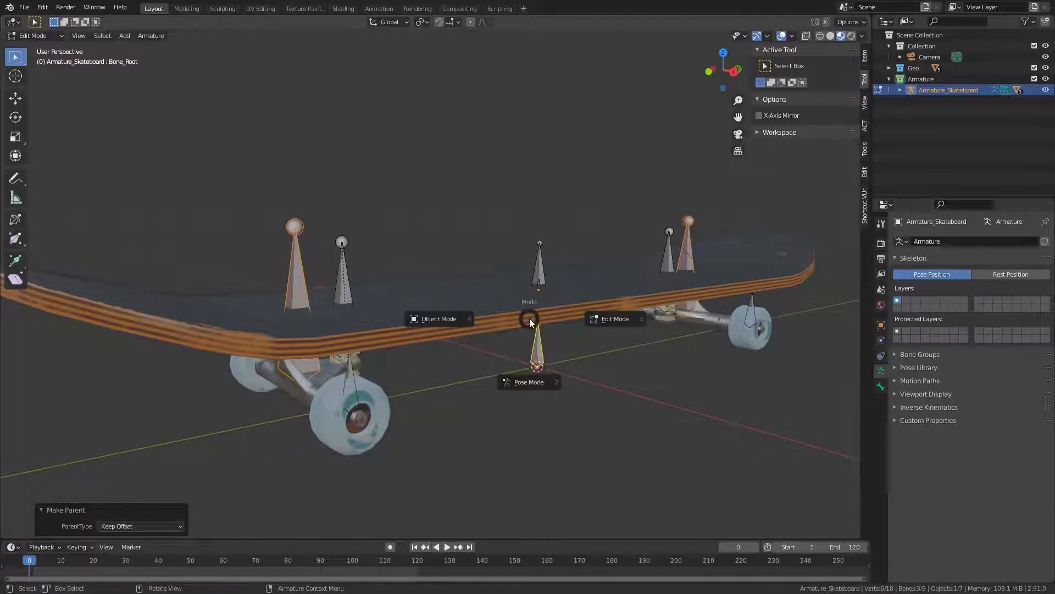
click(535, 372)
click(355, 390)
middle_drag(363, 390, 450, 340)
key(r)
key(x)
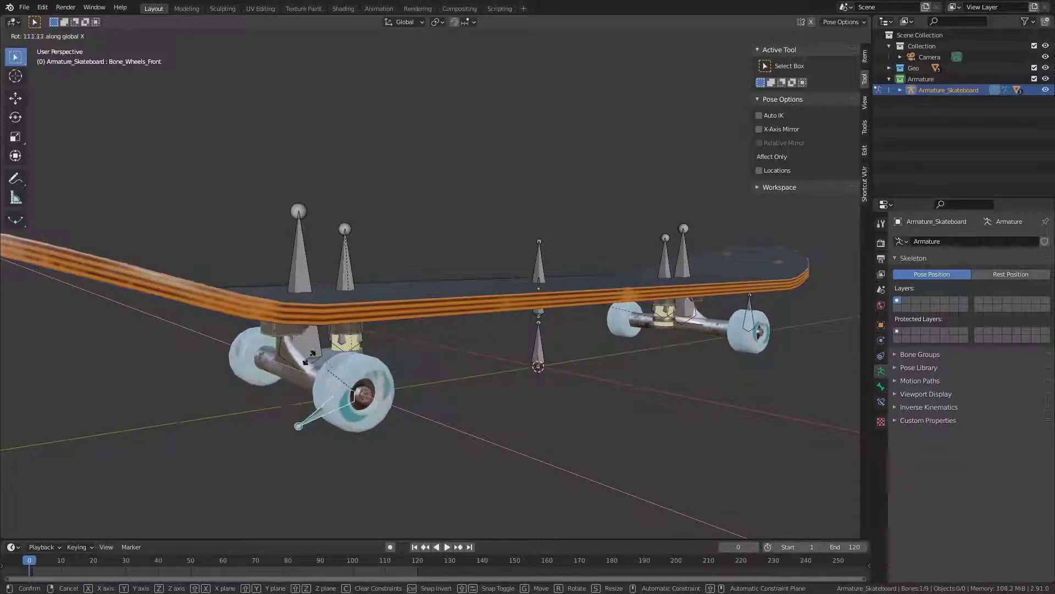
key(Return)
- Try rotating Bone_Suspension_Front about the global X axis and about the global Y axis
click(341, 269)
middle_drag(373, 266, 446, 242)
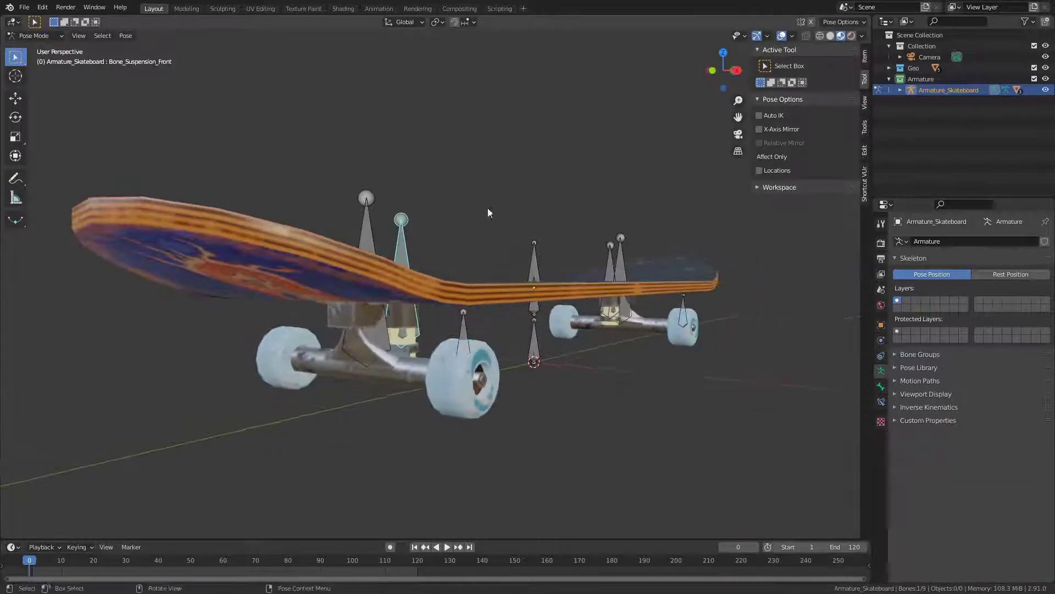
key(r)
key(x)
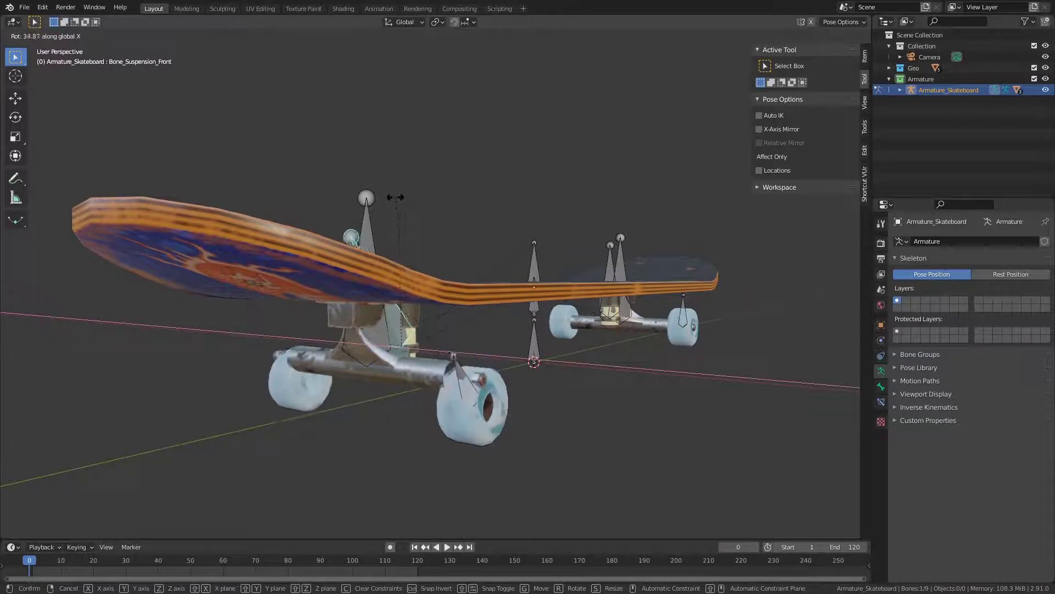
click(401, 199)
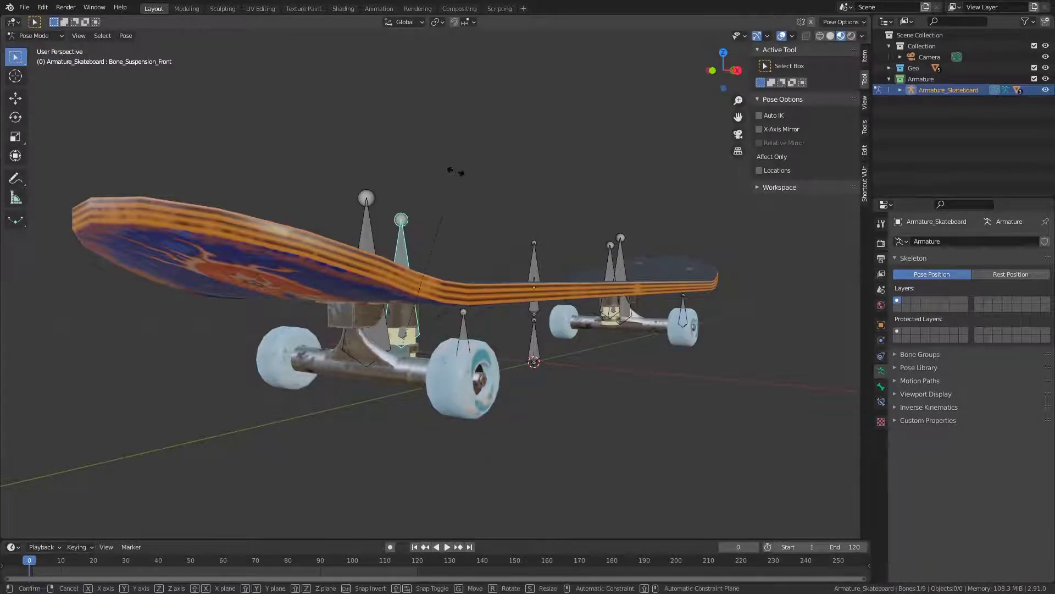
key(r)
key(y)
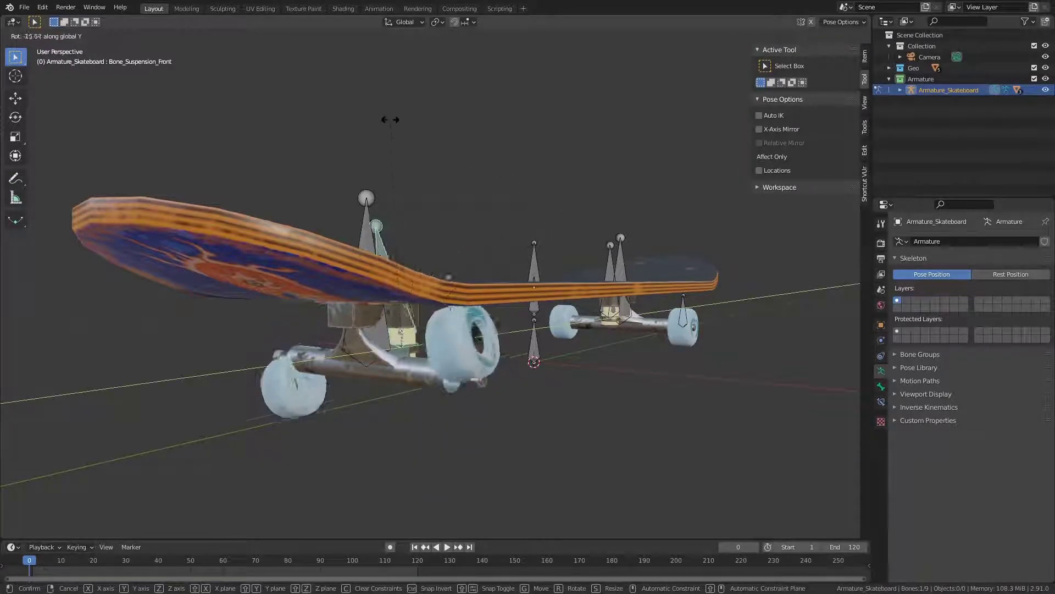
click(499, 338)
middle_drag(499, 338, 389, 358)
- Return to Object Mode and parent the Suspension_Front and Suspension_Back meshes to Armature_Skateboard using Armature Deform With Empty Groups
key(Tab)
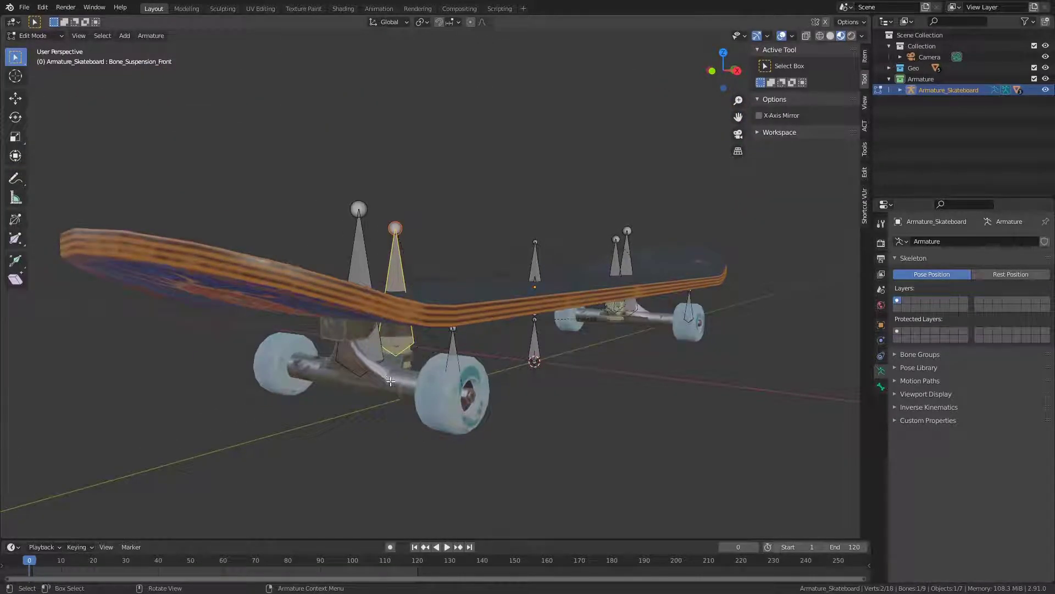
key(ctrl+Tab)
click(389, 382)
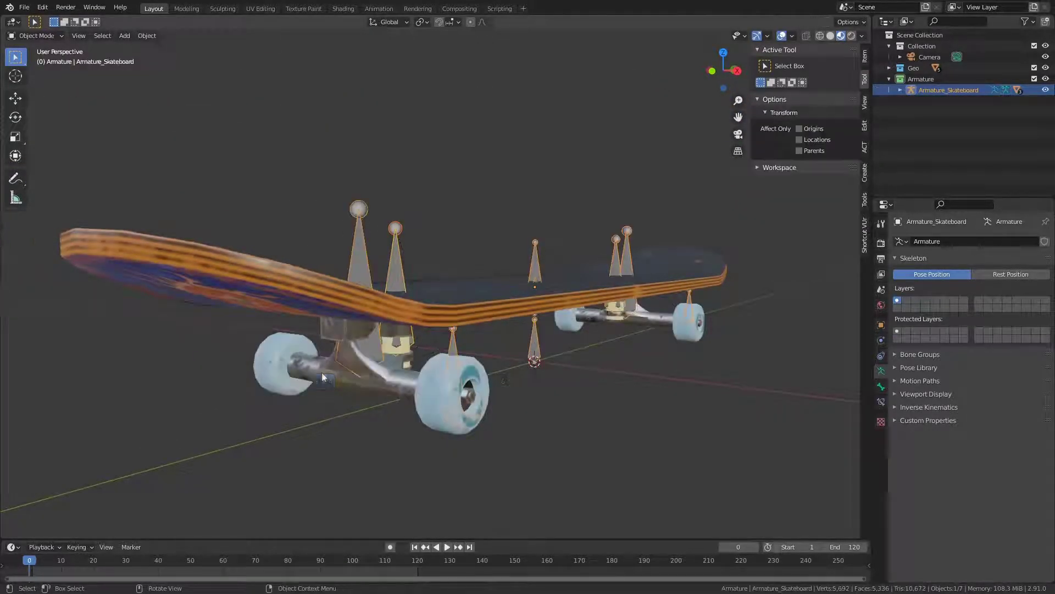
click(392, 377)
shift+click(654, 314)
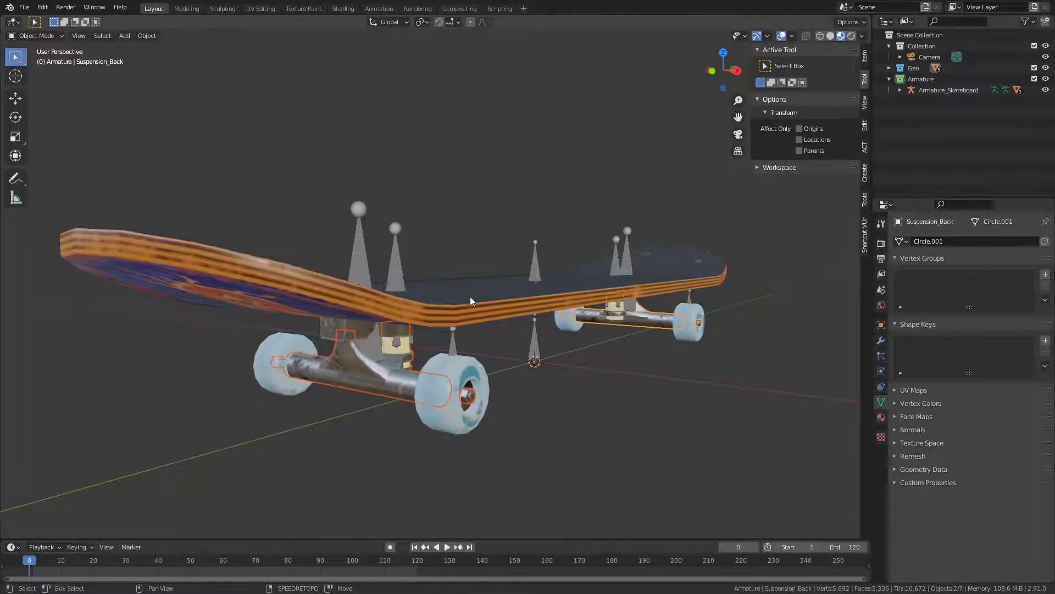
shift+click(397, 258)
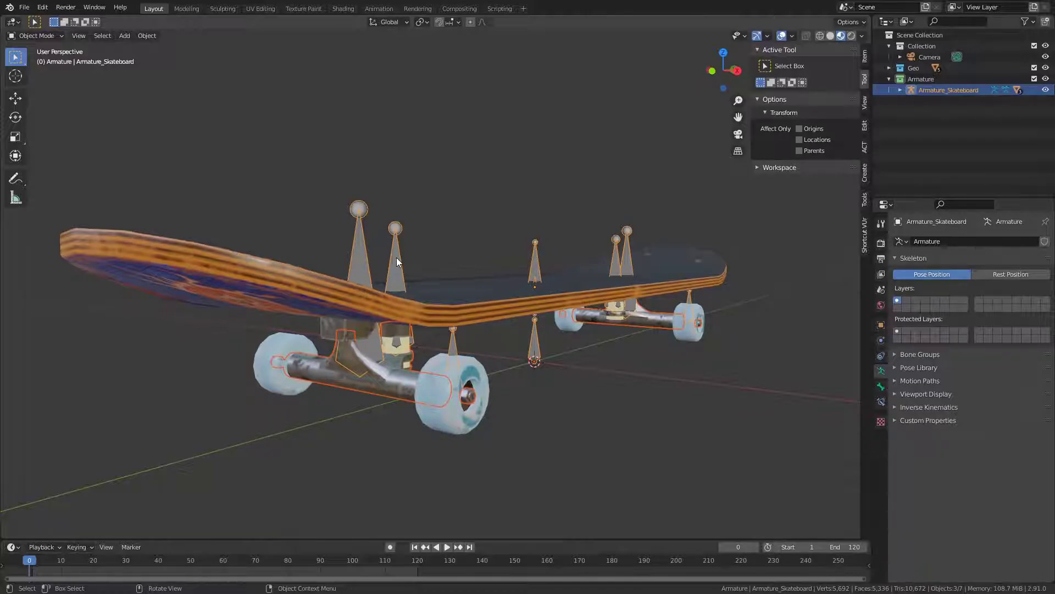
key(ctrl+p)
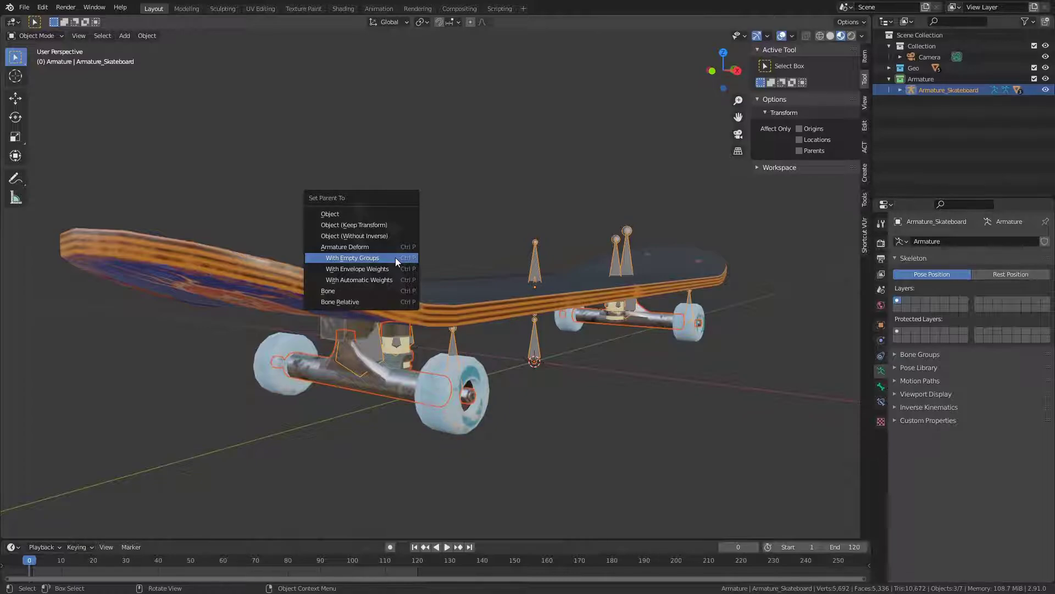
click(394, 257)
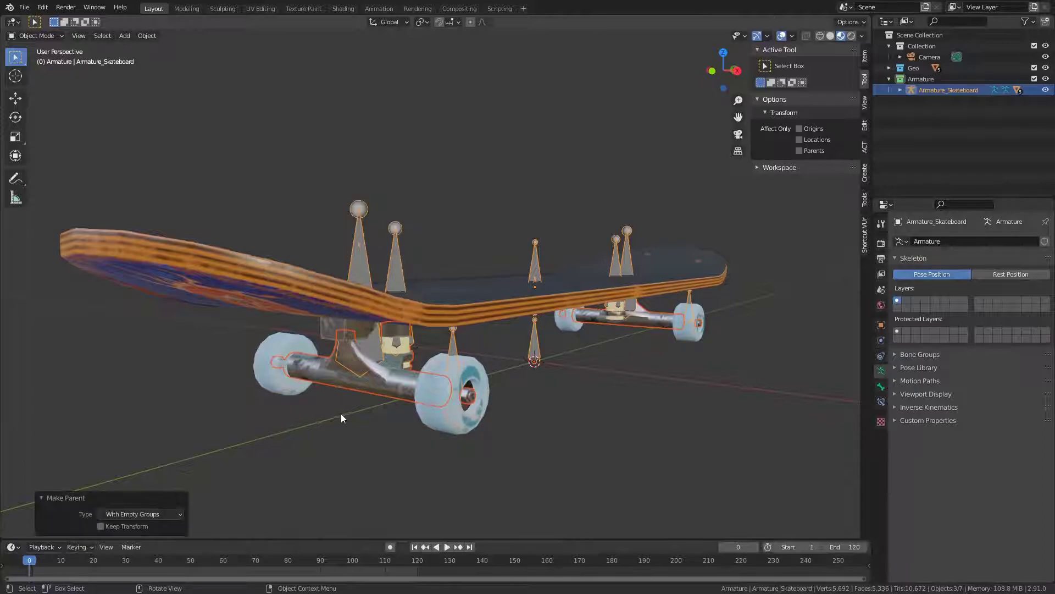
- Remove every vertex group except Bone_Suspension_Front from the Suspension_Front mesh
click(388, 393)
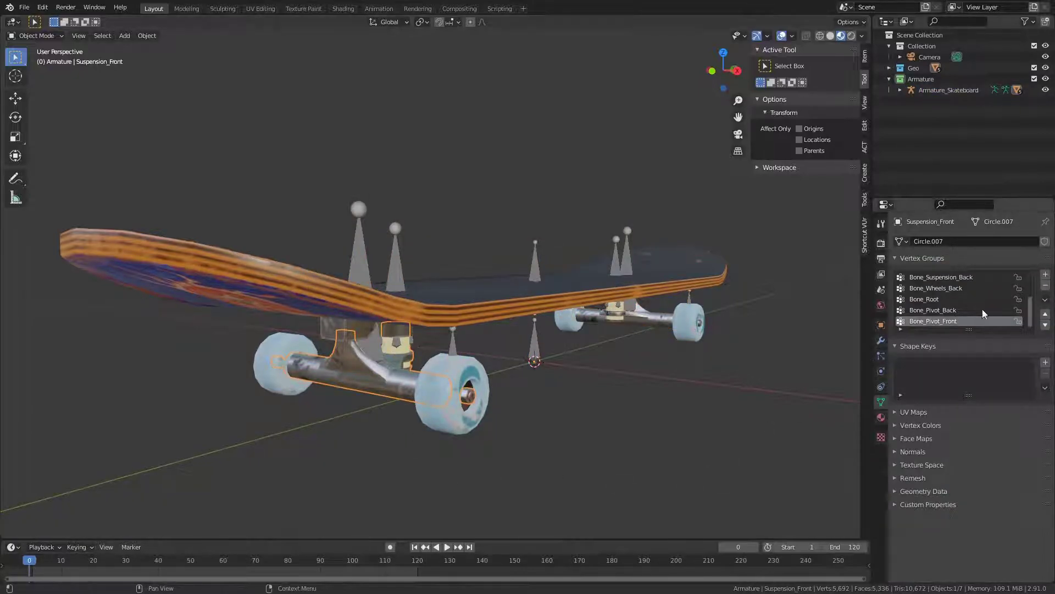
scroll(991, 307, up, 3)
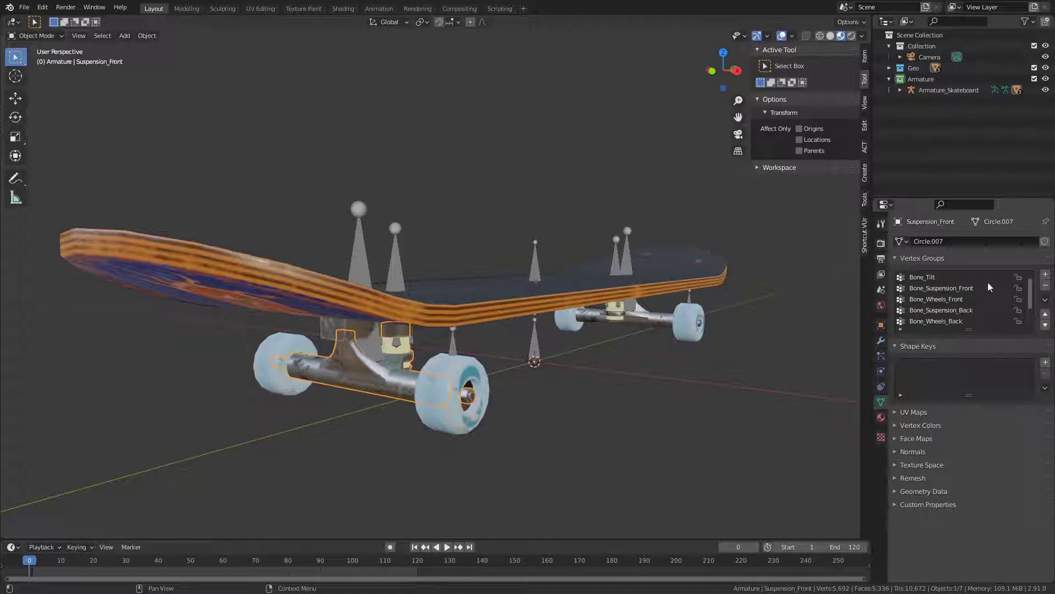
scroll(979, 287, down, 3)
click(1043, 286)
click(1043, 286)
click(1044, 286)
click(1043, 286)
click(1044, 286)
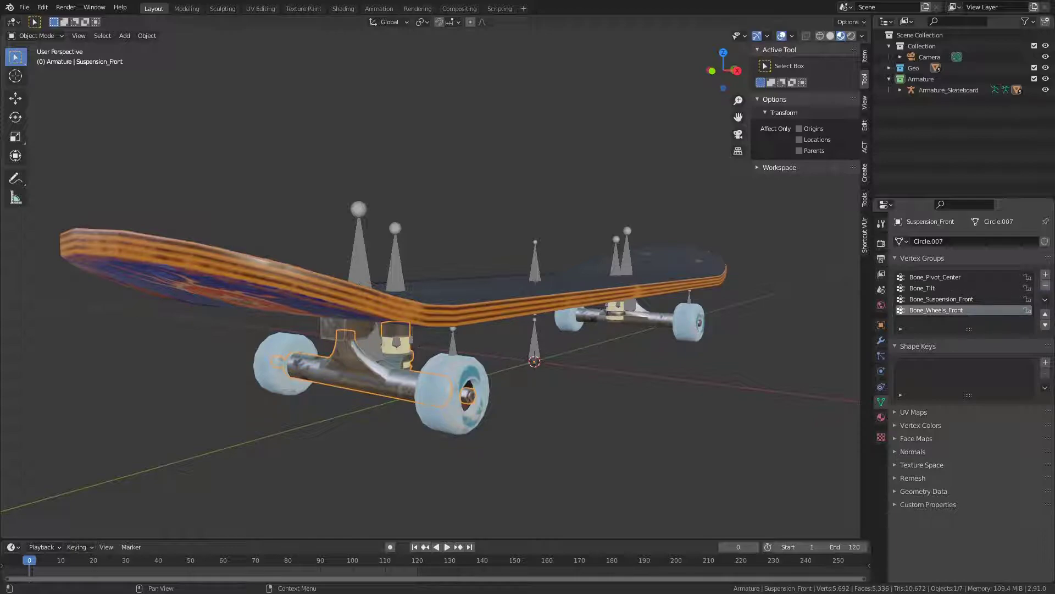
click(1046, 285)
click(947, 278)
click(1046, 285)
click(1046, 286)
- Assign all vertices of the Suspension_Front mesh to the Bone_Suspension_Front group with weight 1.000 and return to Object Mode
middle_drag(410, 336, 479, 283)
key(Tab)
key(a)
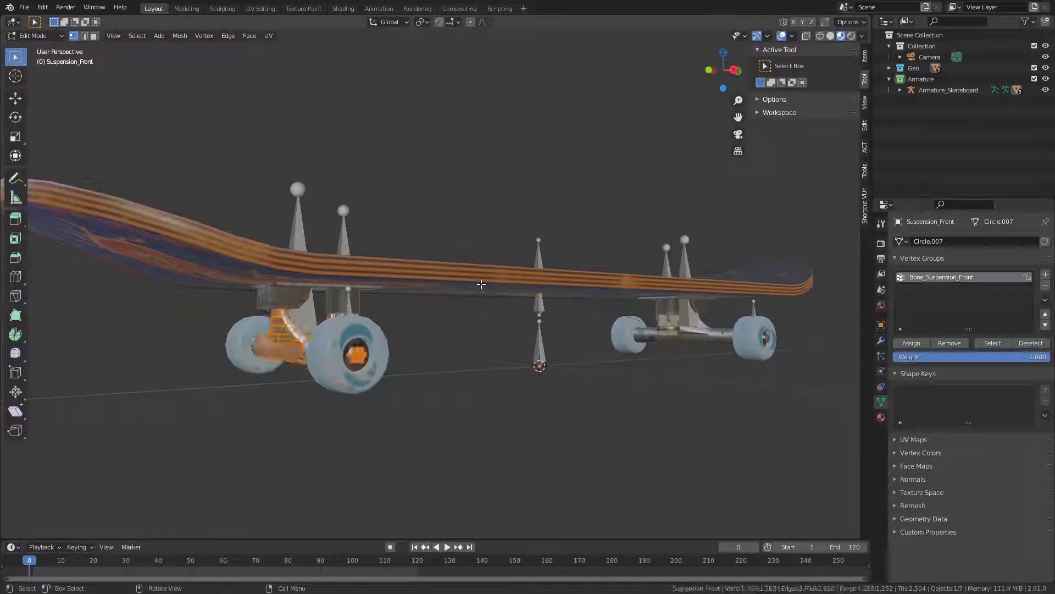
click(908, 345)
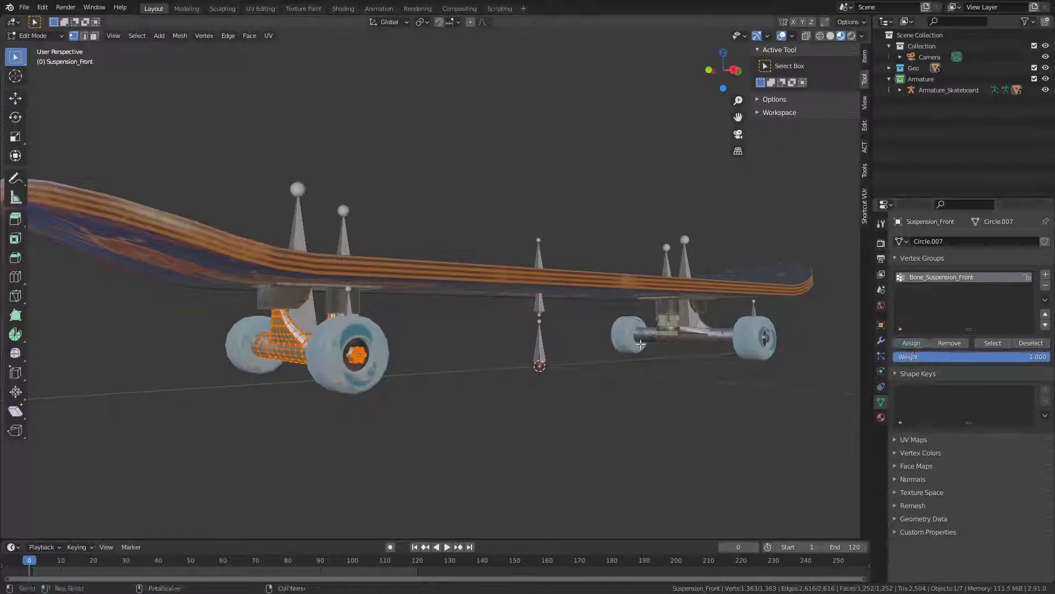
key(Tab)
- Remove every vertex group except Bone_Suspension_Back from the Suspension_Back mesh
click(697, 331)
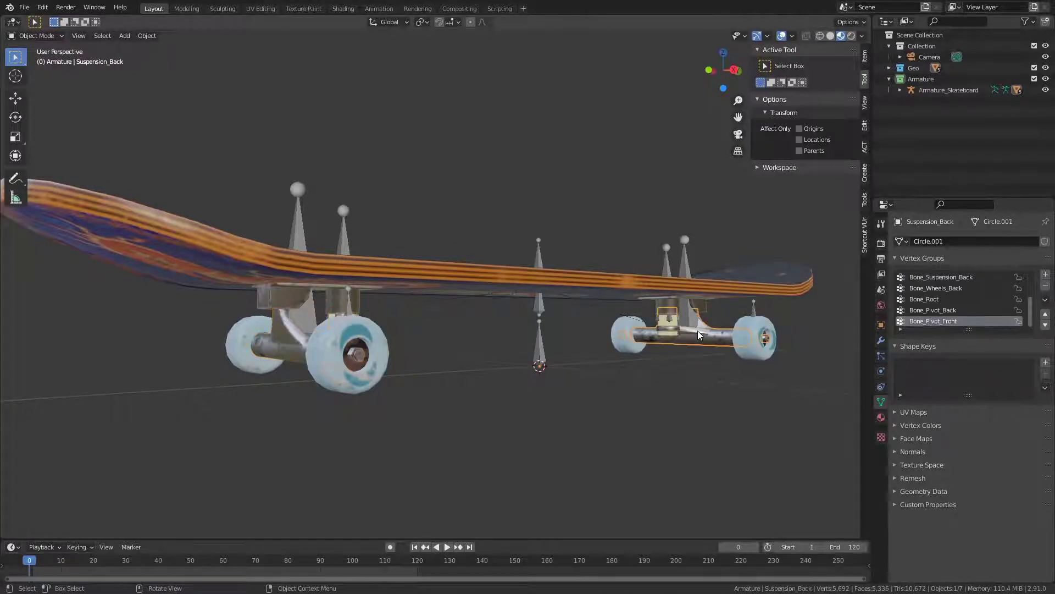
click(1046, 285)
click(1046, 285)
click(1046, 284)
click(1046, 284)
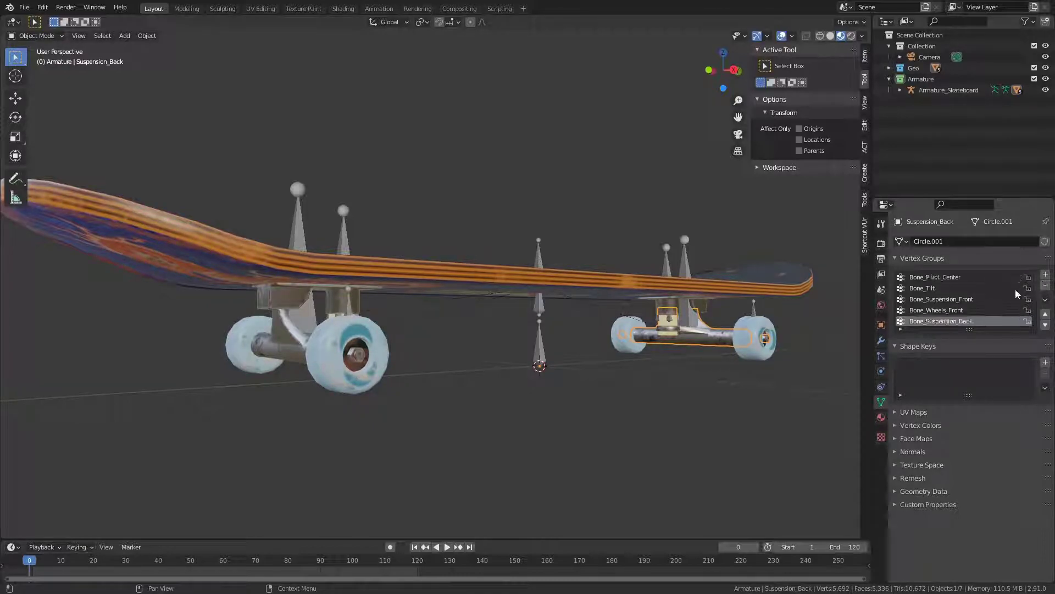
click(952, 276)
click(1045, 288)
click(1044, 288)
click(1044, 288)
click(1044, 288)
- Assign all vertices of the Suspension_Back mesh to the Bone_Suspension_Back group with weight 1.000 and return to Object Mode
key(Tab)
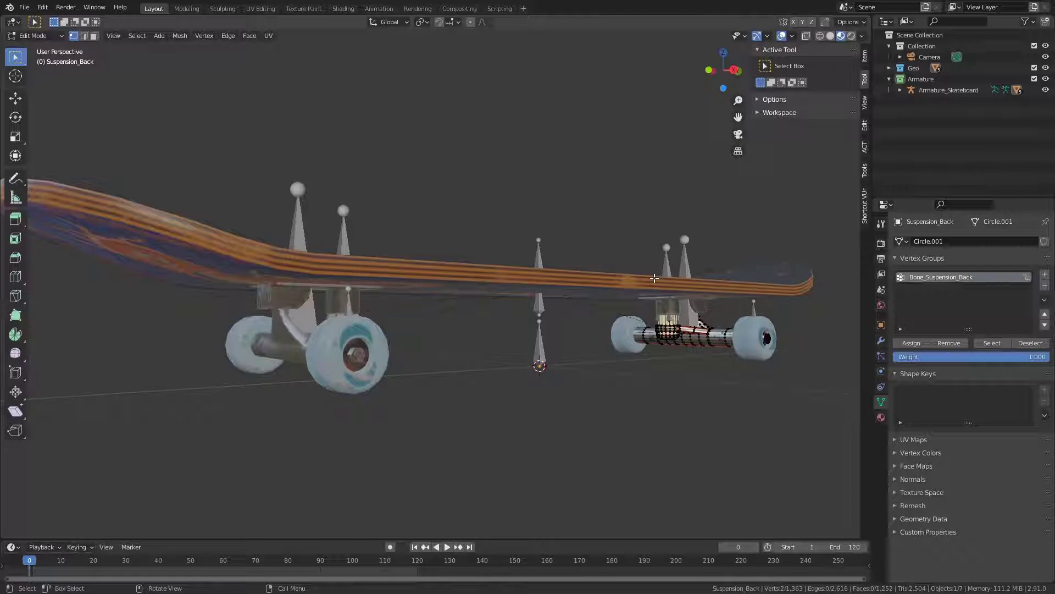
middle_drag(719, 303, 618, 315)
key(a)
scroll(702, 318, up, 5)
shift+middle_drag(702, 317, 391, 305)
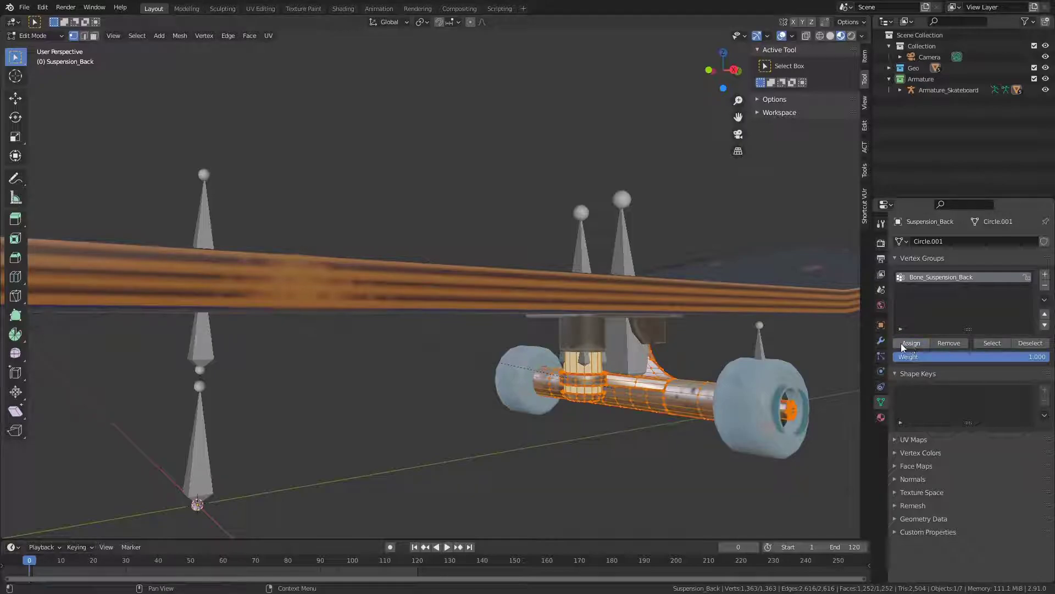
key(Tab)
- Select the Armature_Skateboard armature and switch it to Pose Mode
scroll(614, 336, down, 6)
middle_drag(535, 318, 570, 323)
click(556, 321)
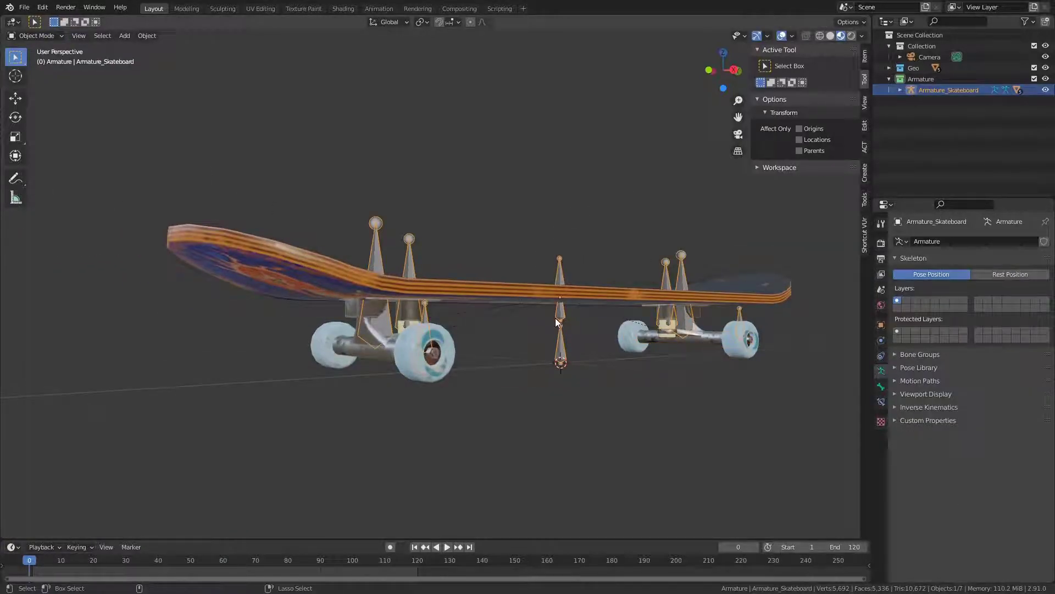
key(ctrl+Tab)
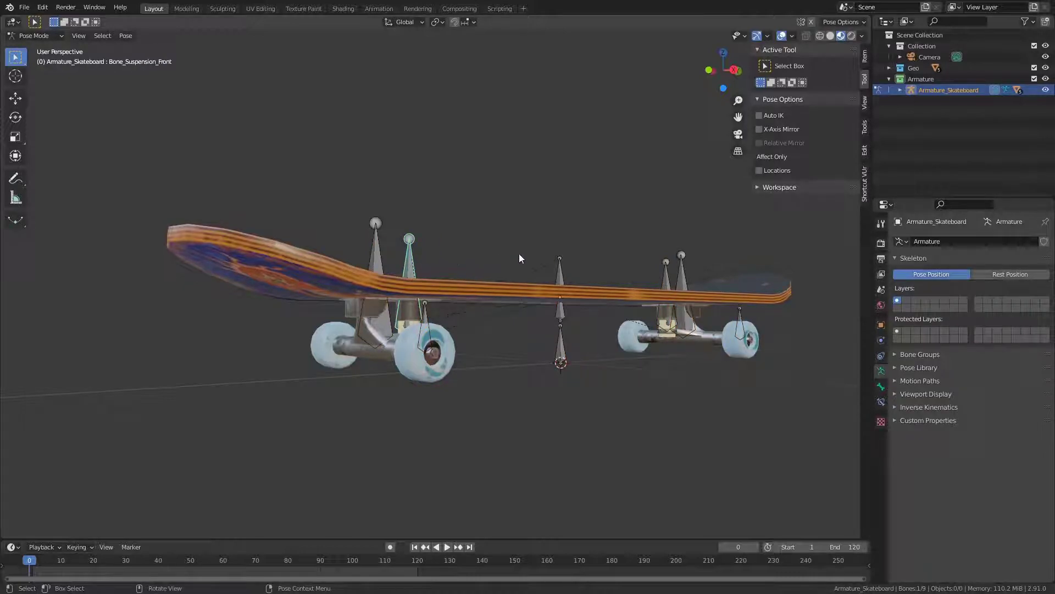
- Test-rotate Bone_Suspension_Front and Bone_Suspension_Back about the global Y axis to check the suspension binding
key(r)
key(y)
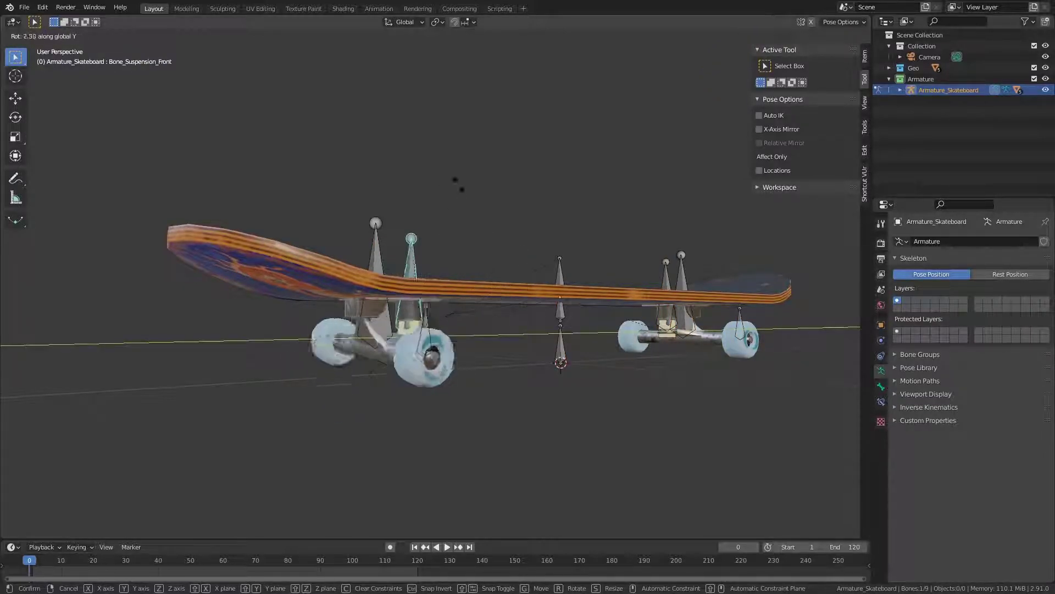
key(Escape)
middle_drag(518, 292, 478, 321)
click(478, 322)
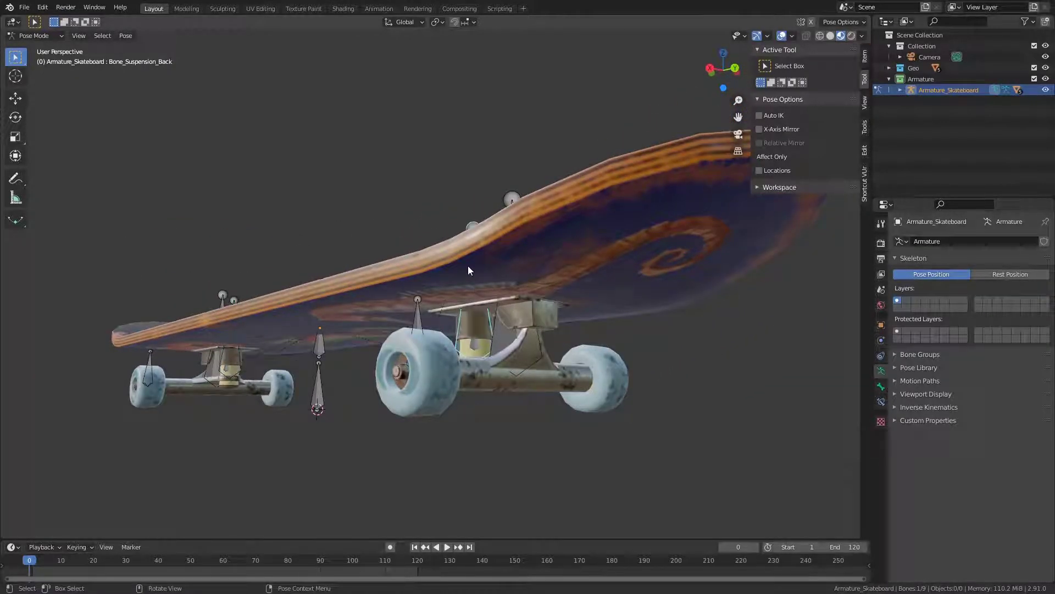
key(r)
key(y)
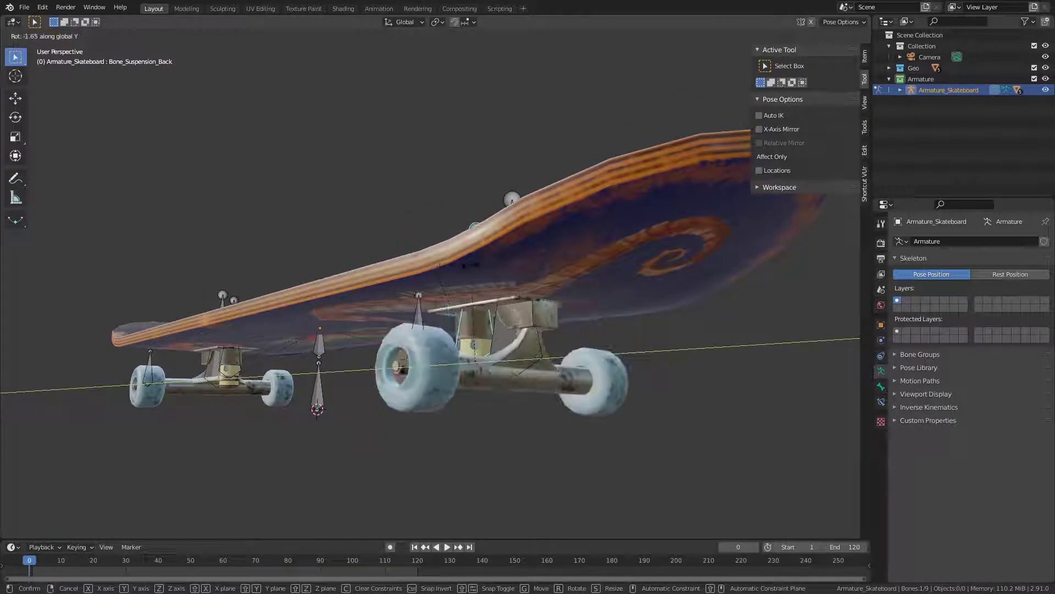
click(371, 246)
- Test-move Bone_Root twice to check which parts of the rig follow it, cancelling each move
middle_drag(371, 246, 433, 279)
scroll(433, 279, up, 4)
click(436, 419)
scroll(434, 419, down, 3)
middle_drag(455, 368, 473, 358)
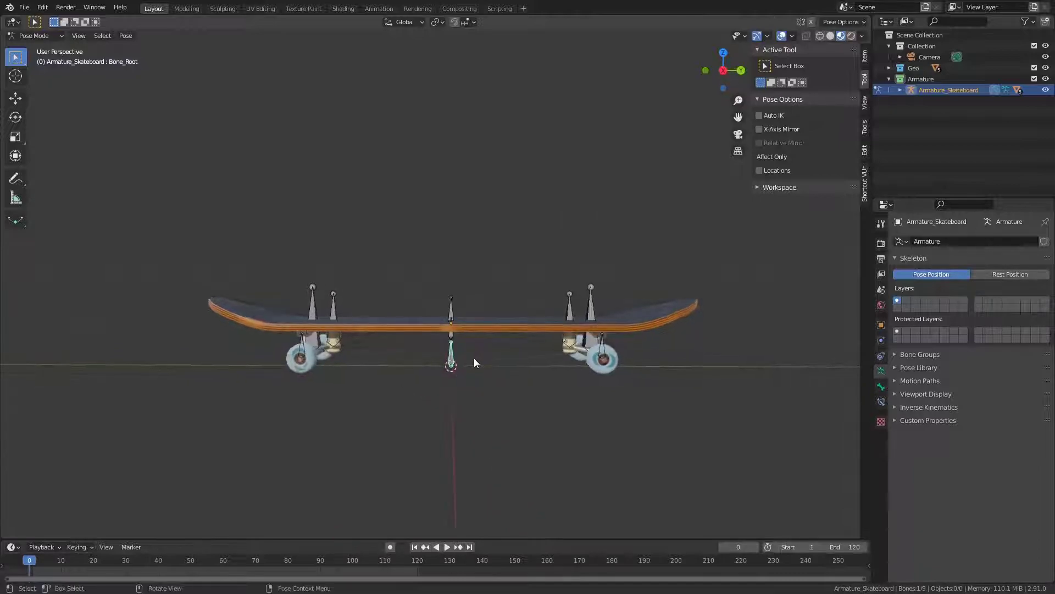
key(g)
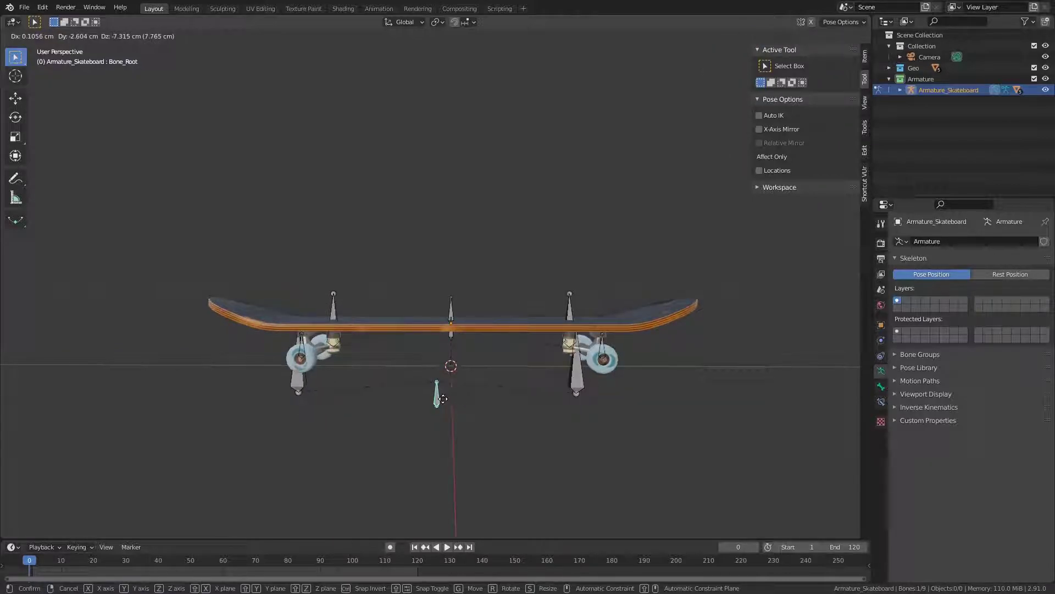
right_click(484, 355)
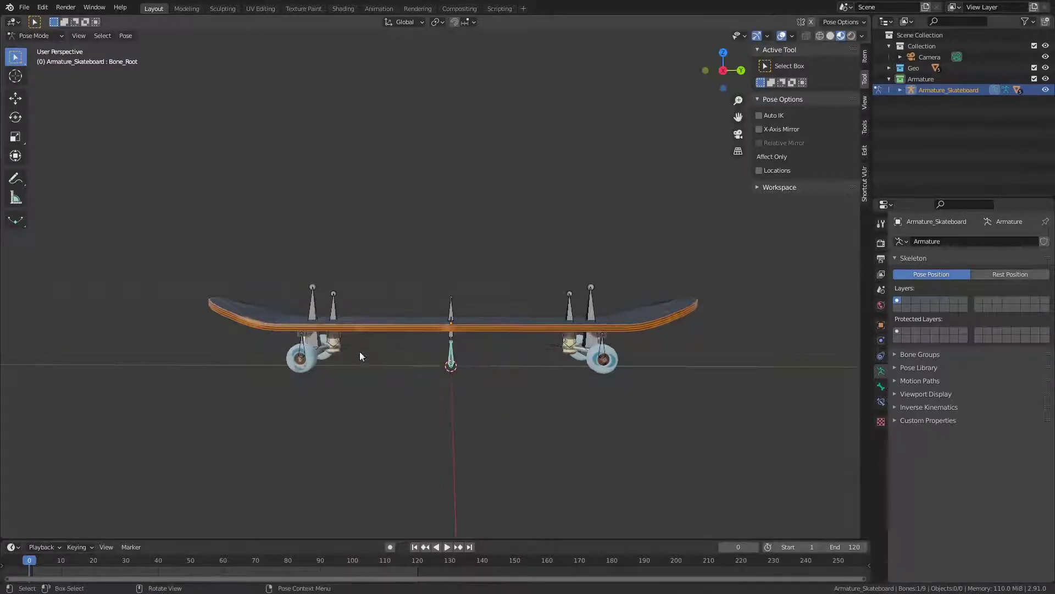
scroll(454, 360, up, 1)
key(g)
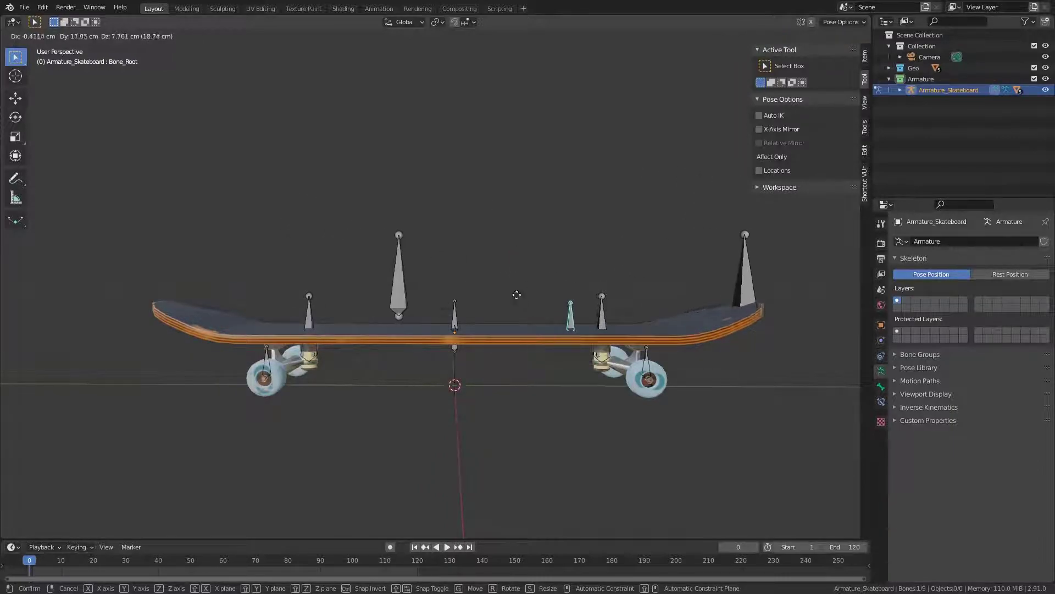
right_click(520, 301)
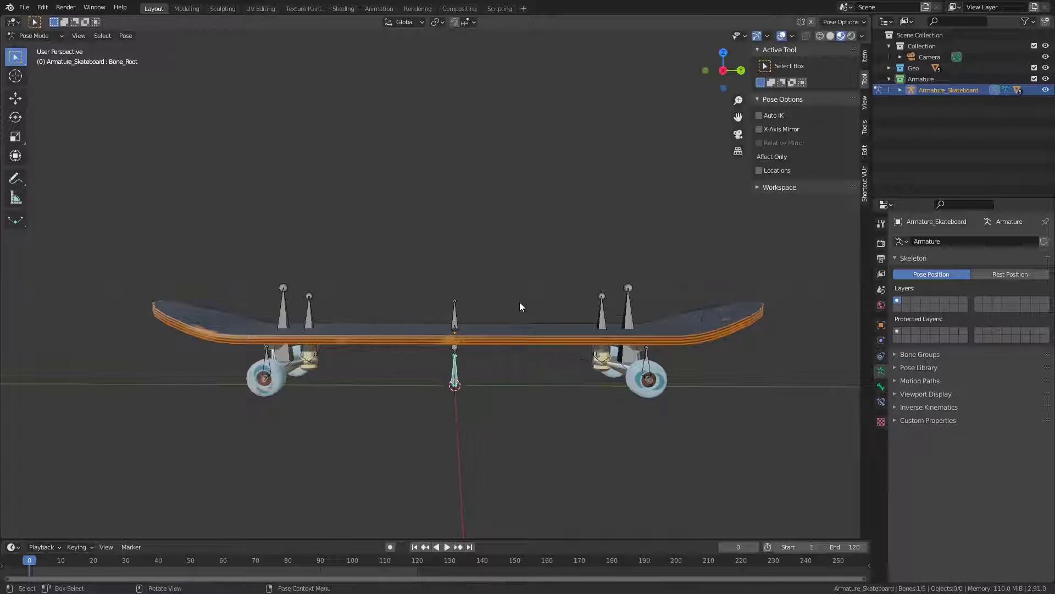
- Test-move Bone_Pivot_Center to check how the board follows it, and cancel the move
click(454, 318)
key(g)
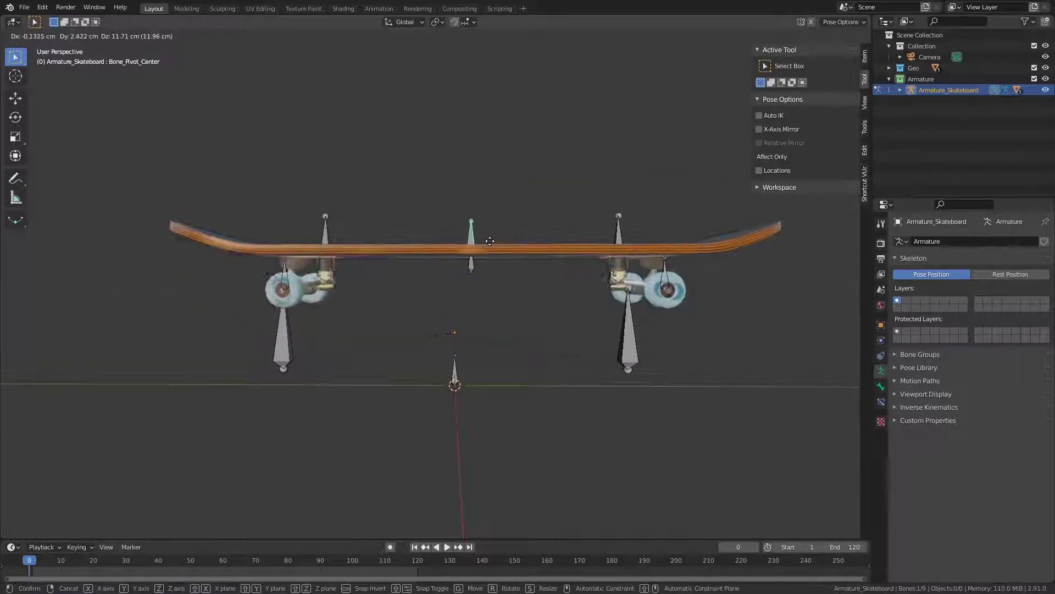
right_click(490, 240)
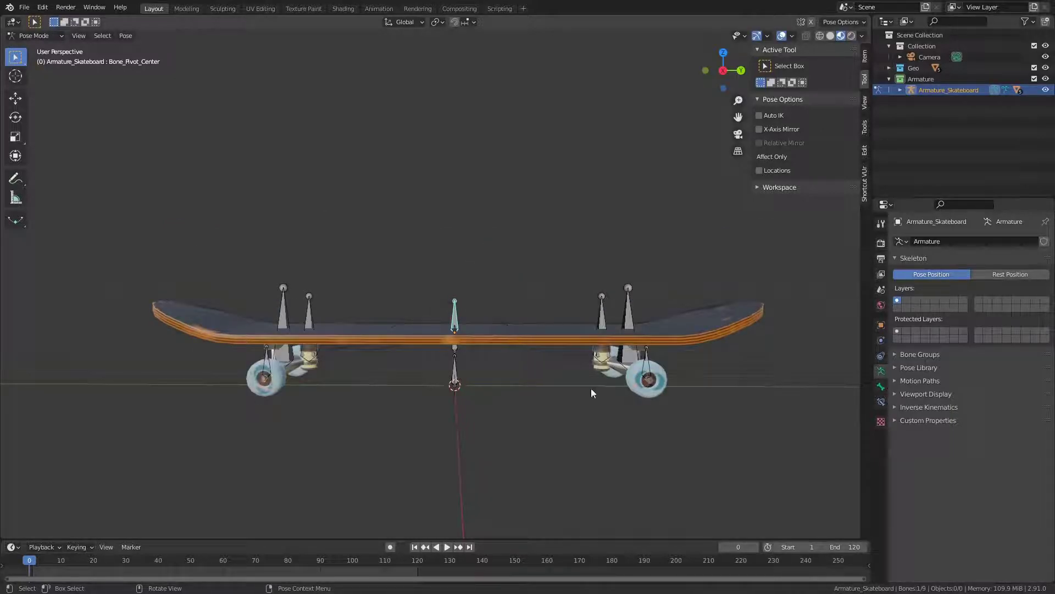
middle_drag(416, 286, 464, 279)
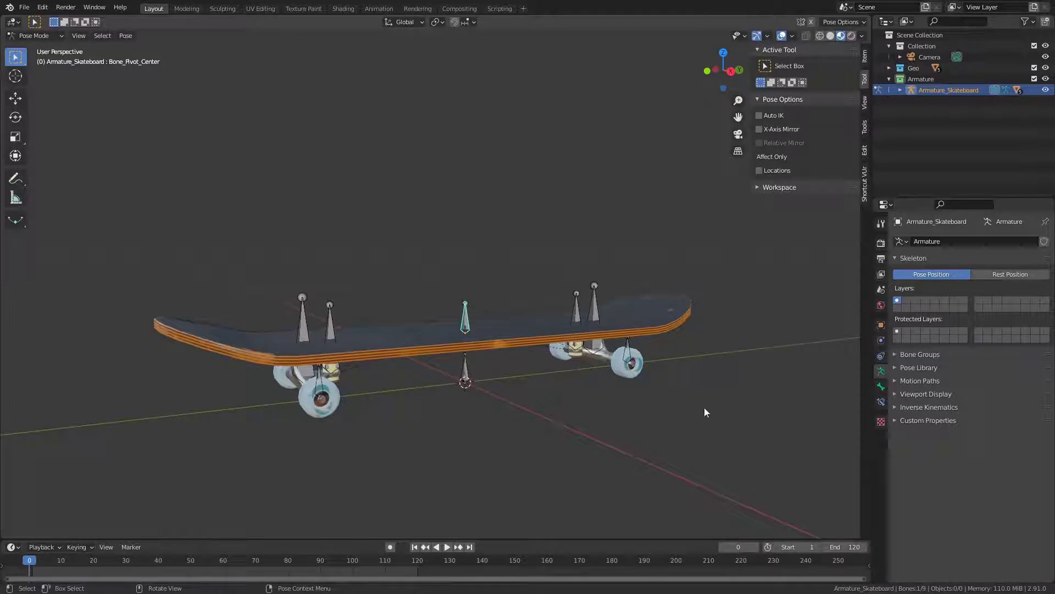
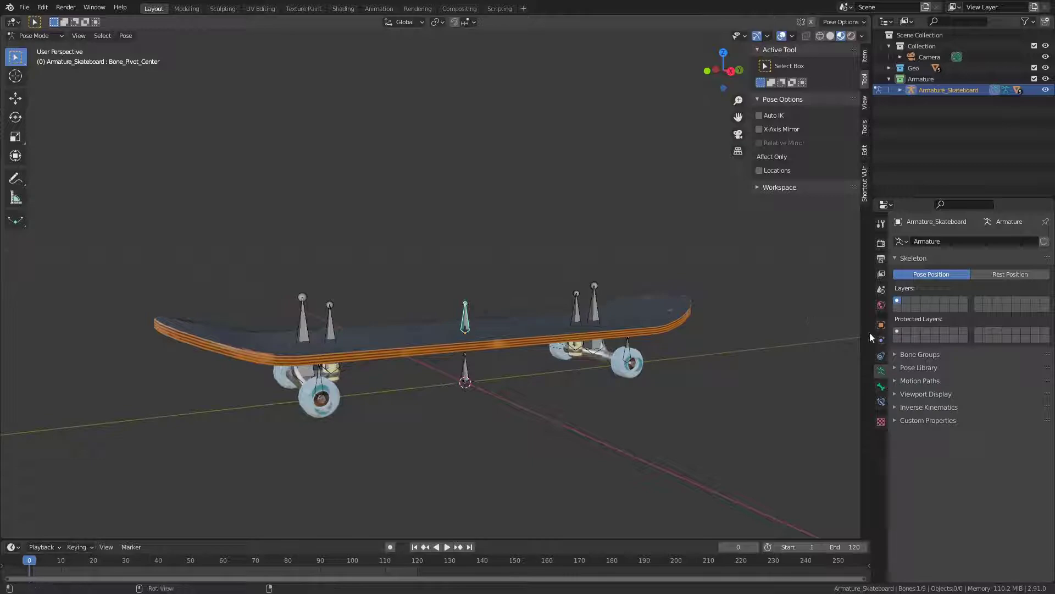
- Add a custom property to the Armature_Skateboard object
click(882, 325)
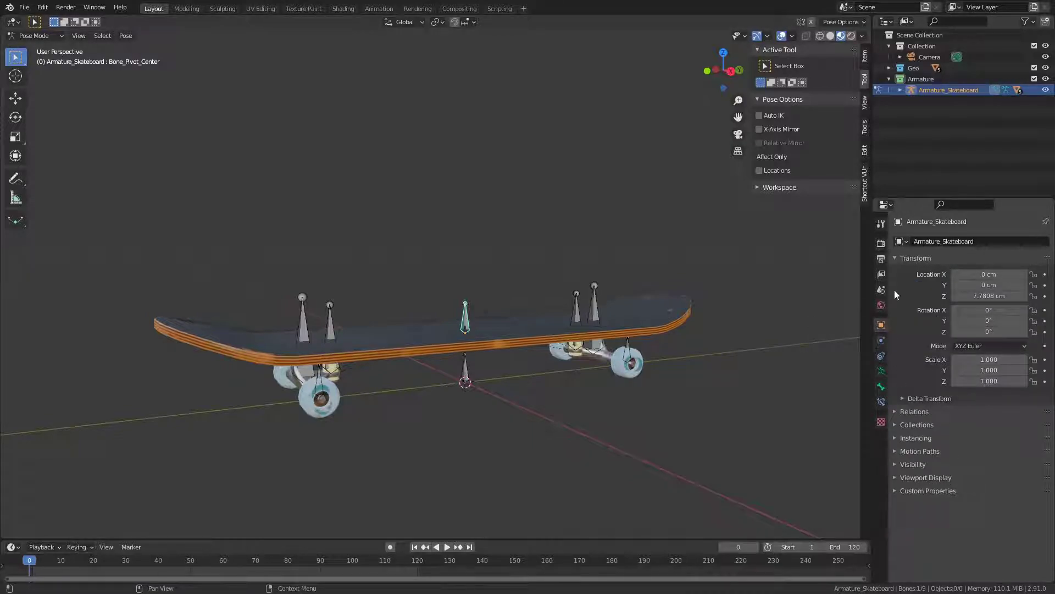
click(919, 493)
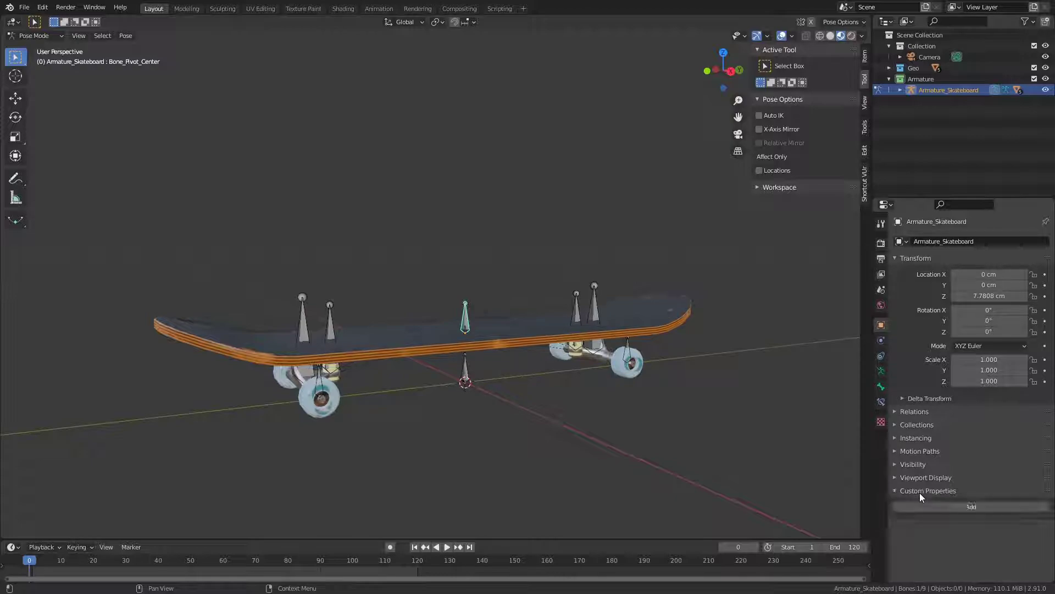
click(942, 504)
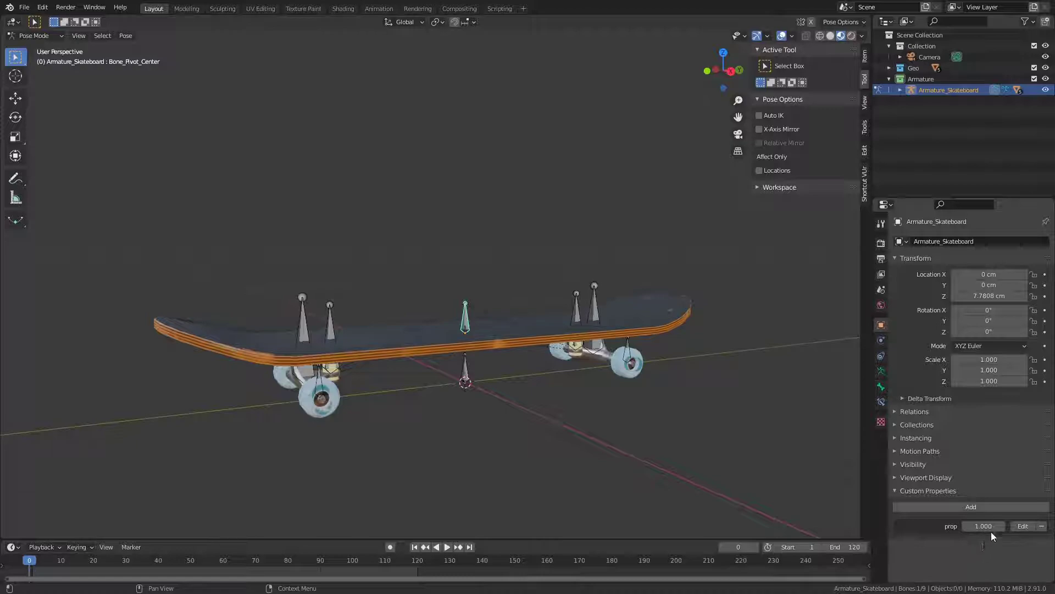
drag(982, 527, 967, 528)
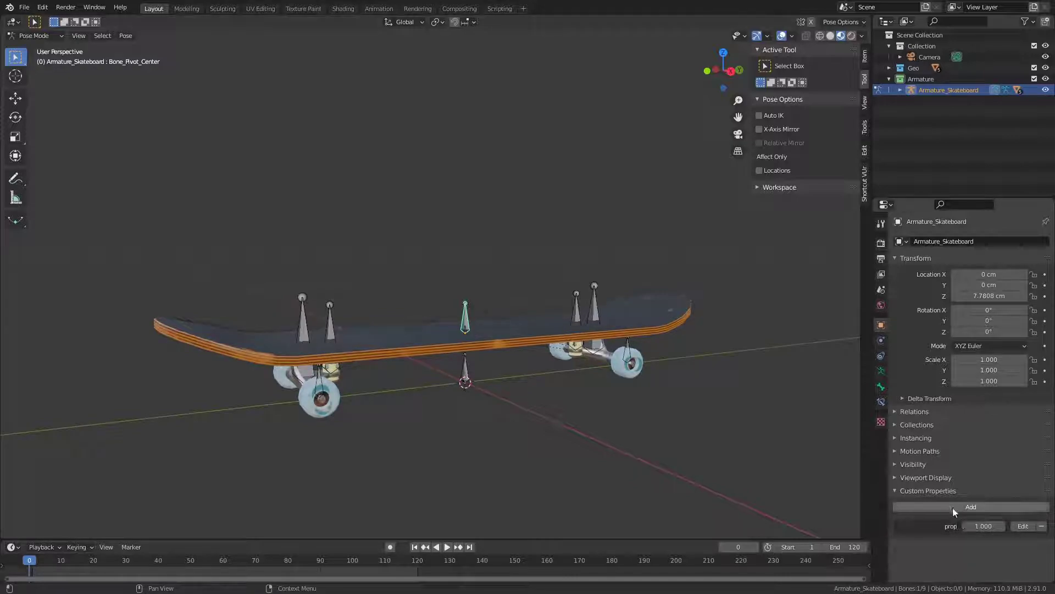
- Edit the new custom property: name it Pivot_Switch, with property value 1 and default value 0
click(1021, 526)
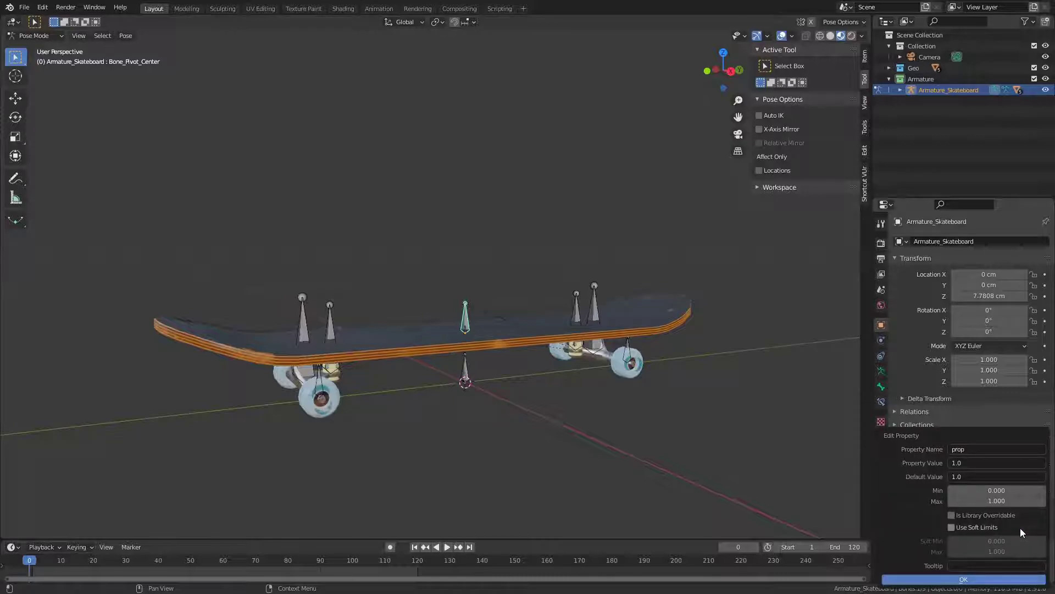
click(991, 448)
text(Pivot_Switch)
click(966, 463)
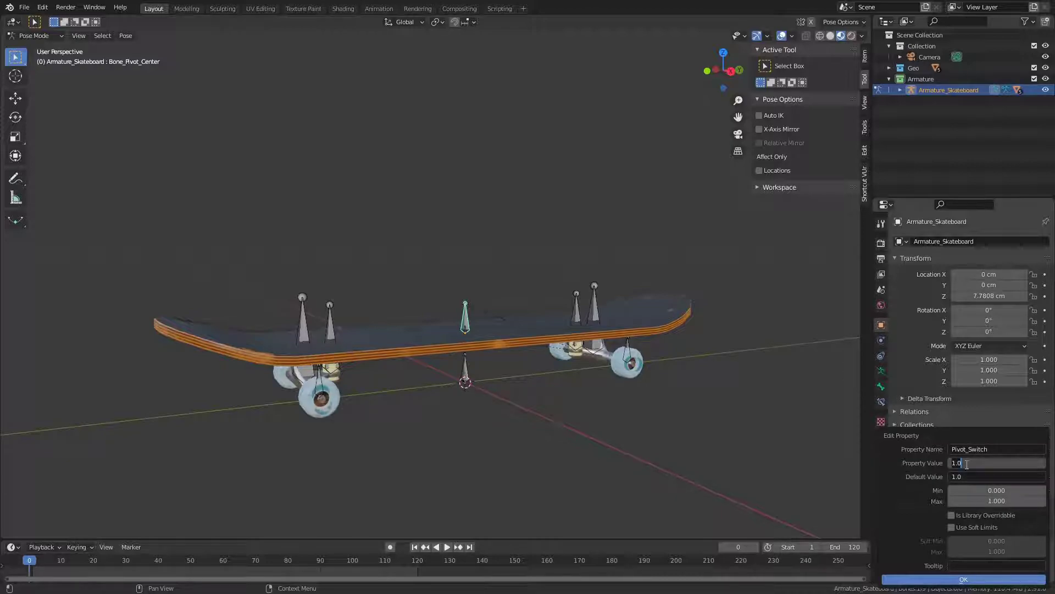
text(1)
key(Return)
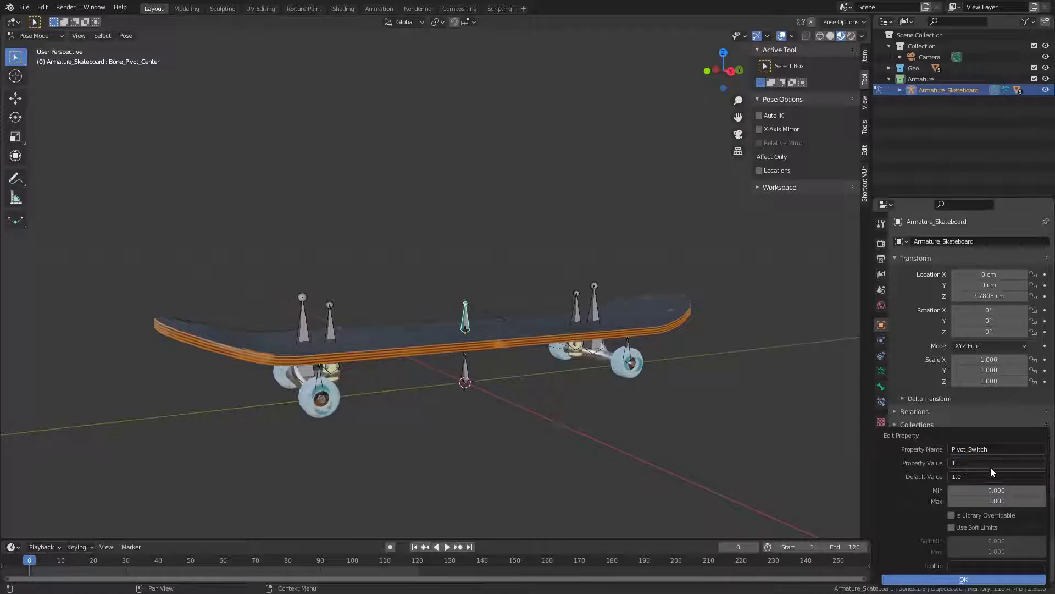
click(983, 477)
text(0)
key(Return)
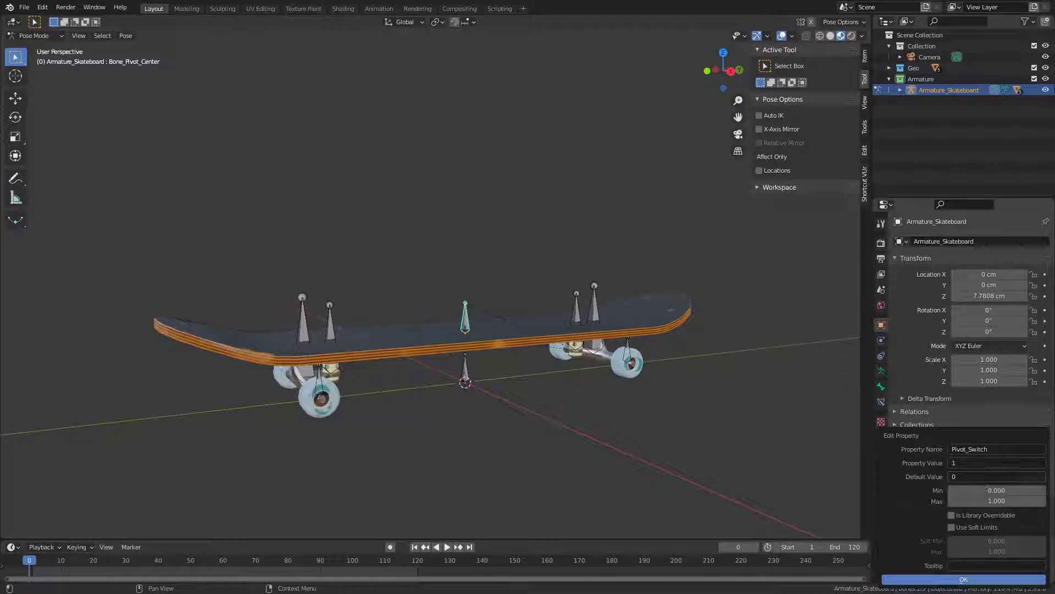
click(970, 580)
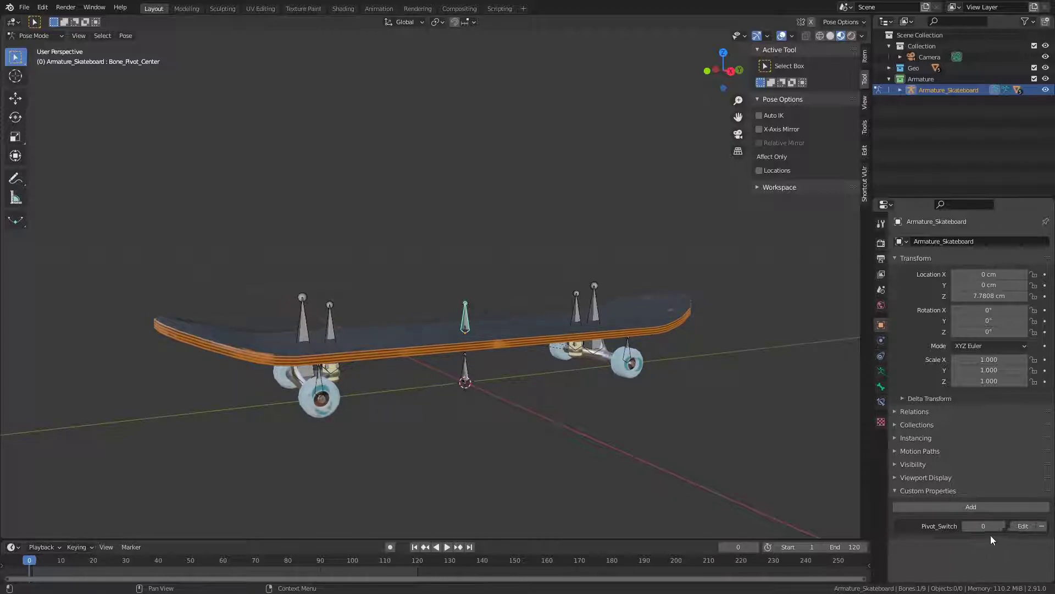
- Try Pivot_Switch at 1, return it to 0, and copy the property's data path
click(598, 301)
middle_drag(598, 302, 564, 287)
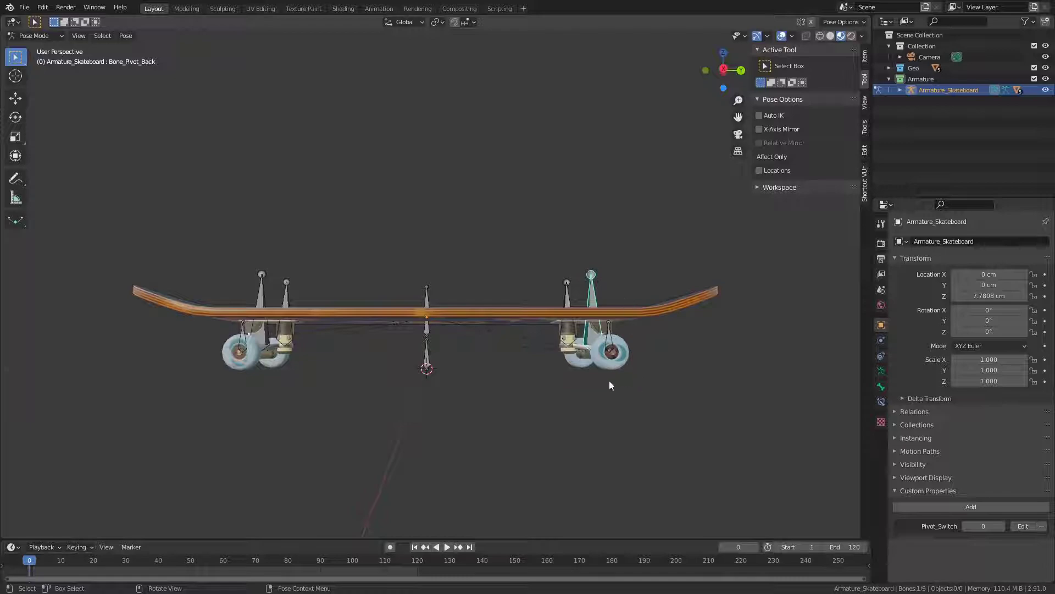
click(1002, 526)
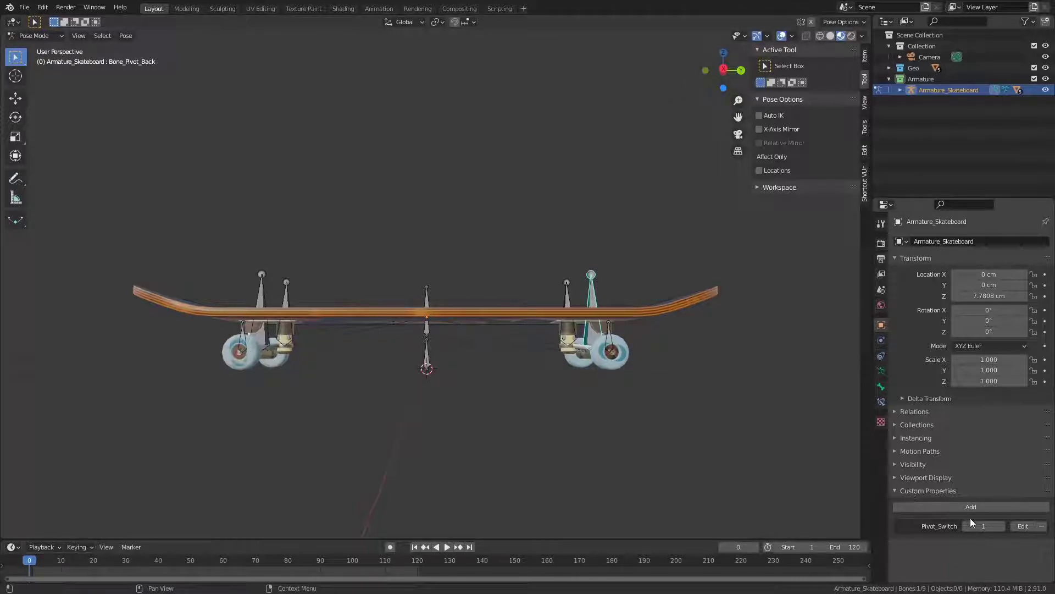
drag(981, 525, 970, 525)
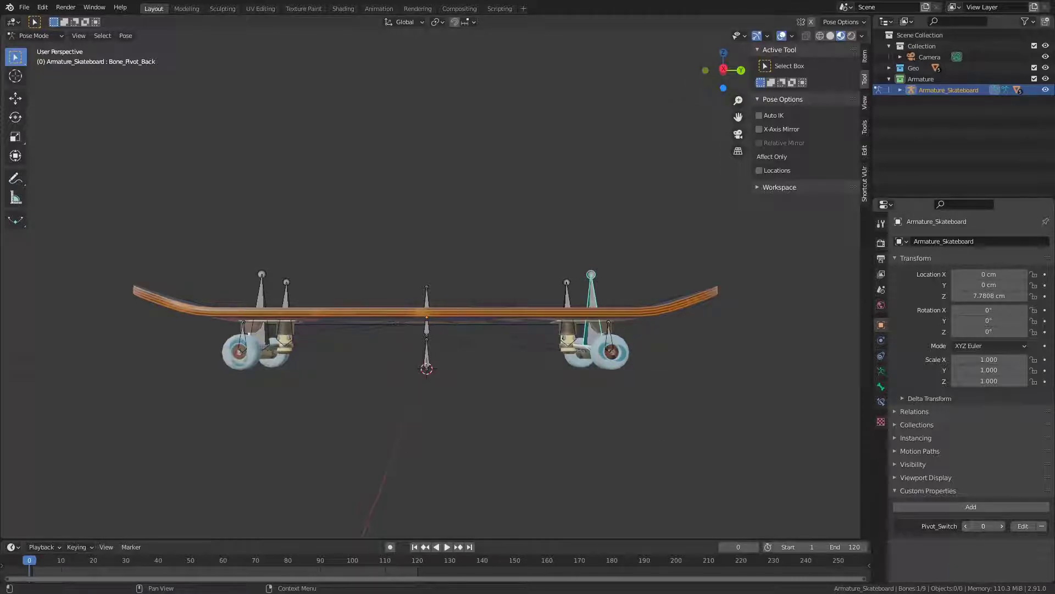
right_click(978, 526)
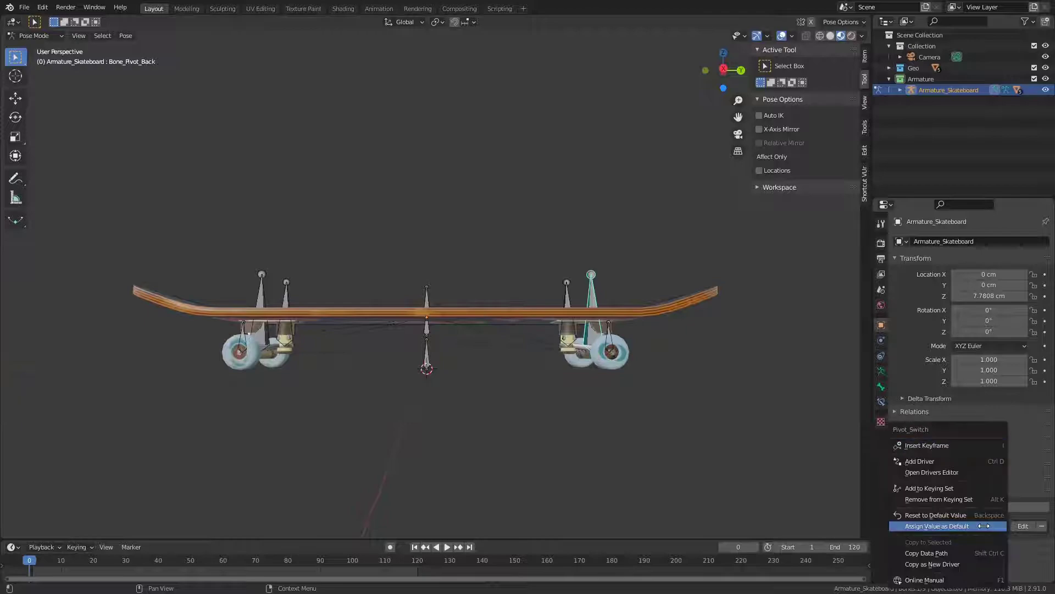
click(941, 554)
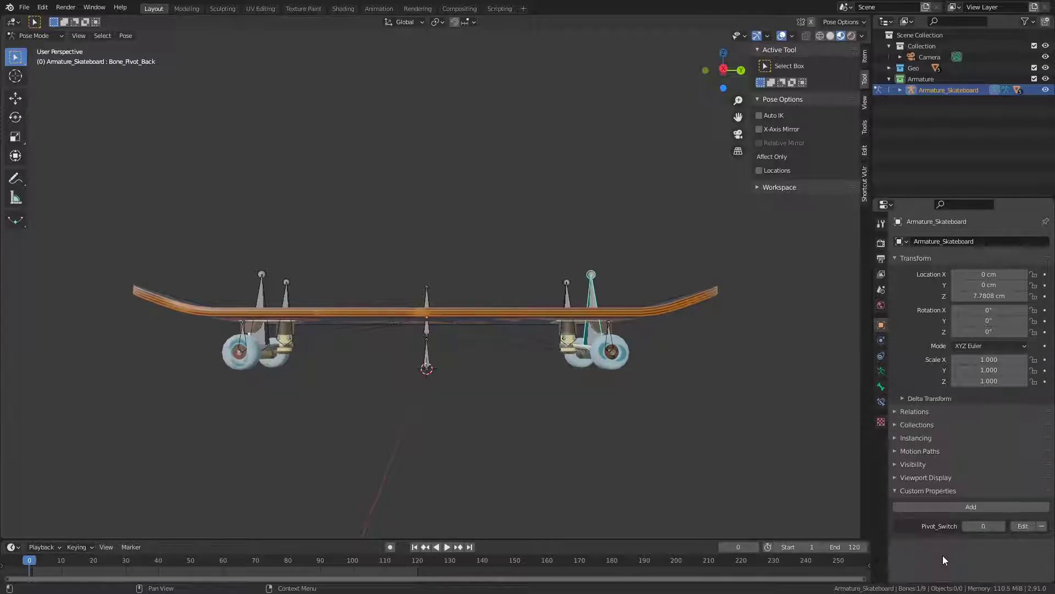
- Add a Child Of constraint to Bone_Pivot_Center, targeting Armature_Skateboard with Bone_Pivot_Back as its bone
click(426, 295)
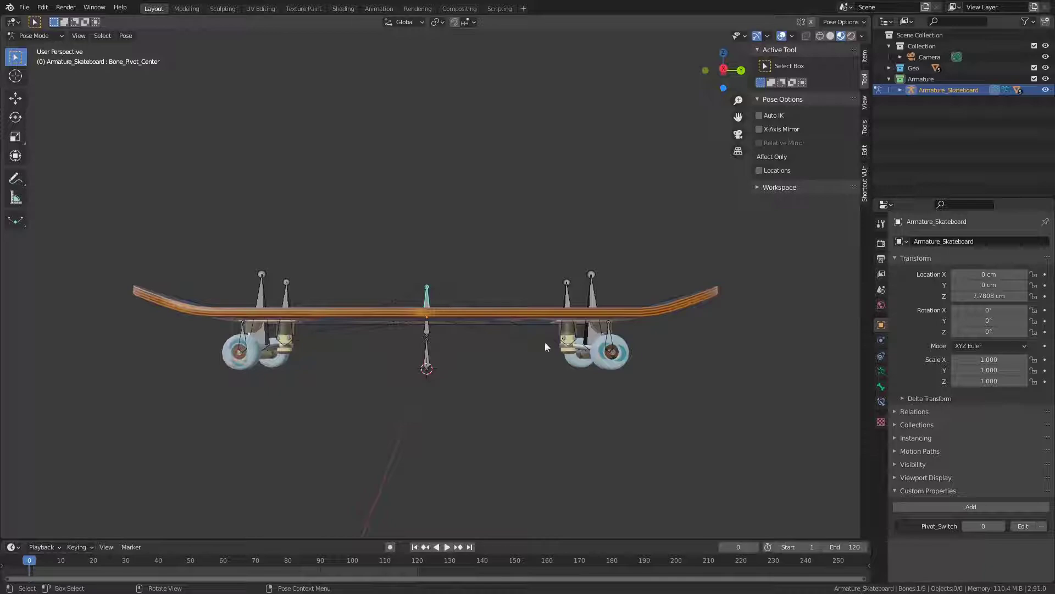
click(884, 401)
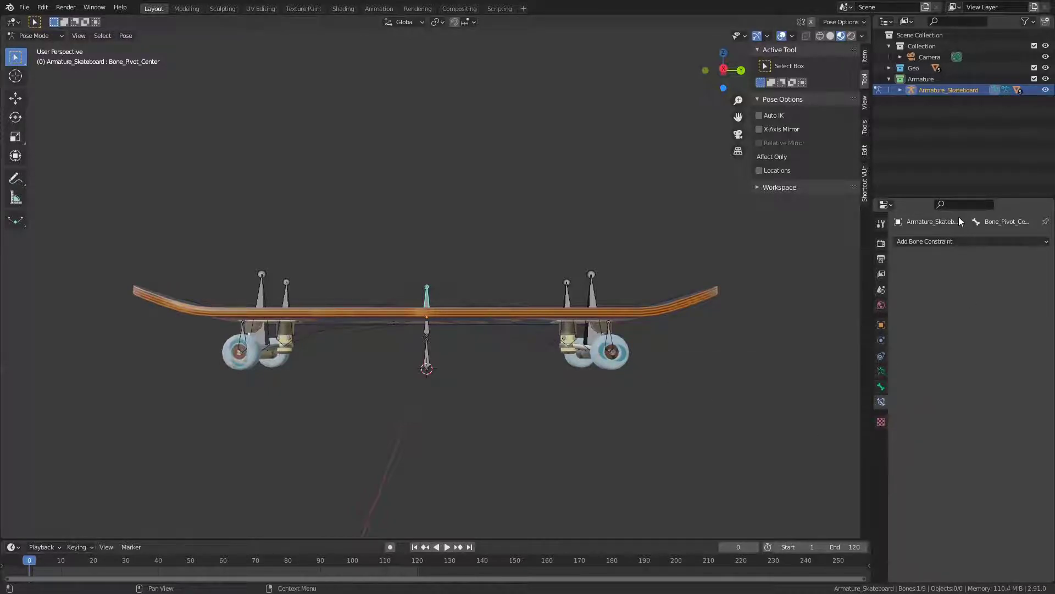
click(962, 242)
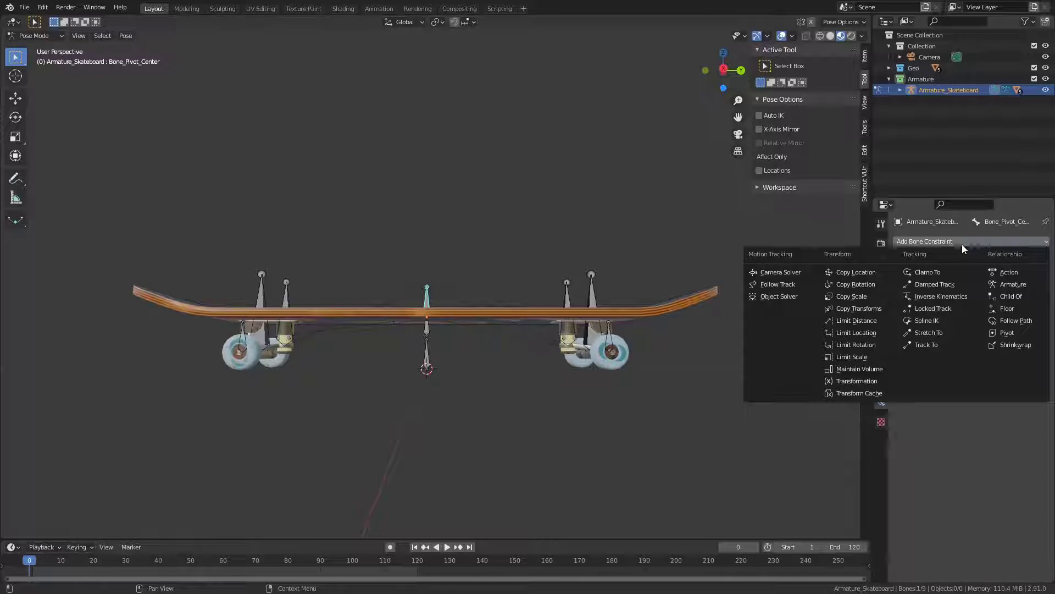
click(1022, 294)
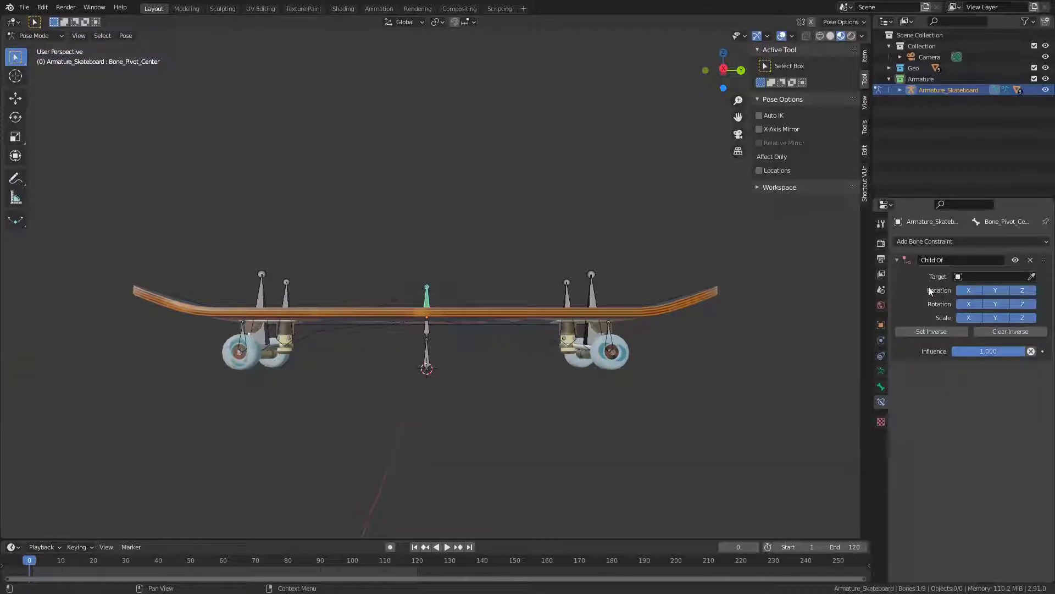
click(997, 276)
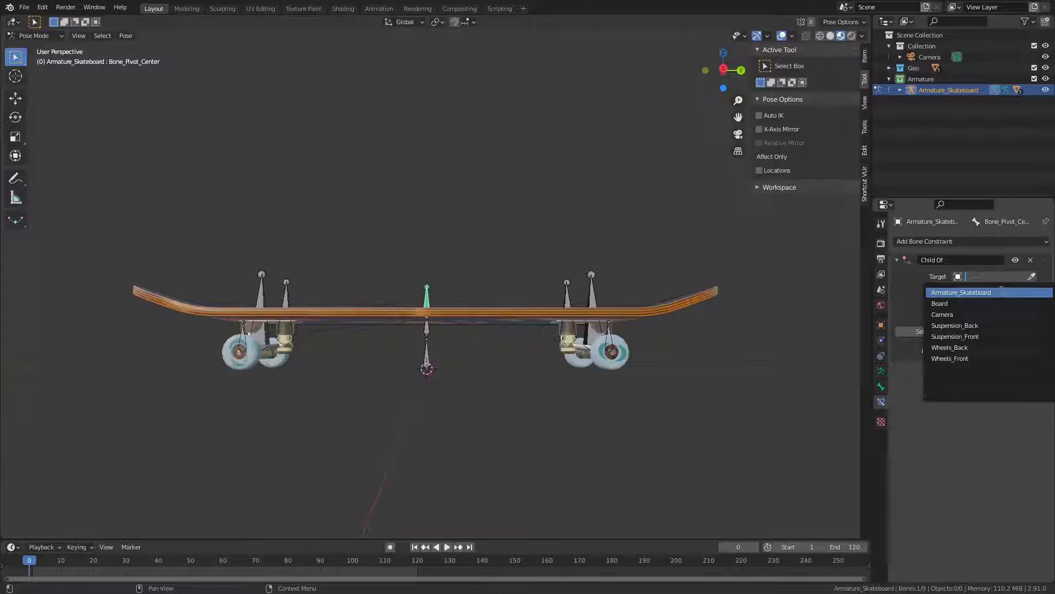
click(1001, 292)
click(1001, 290)
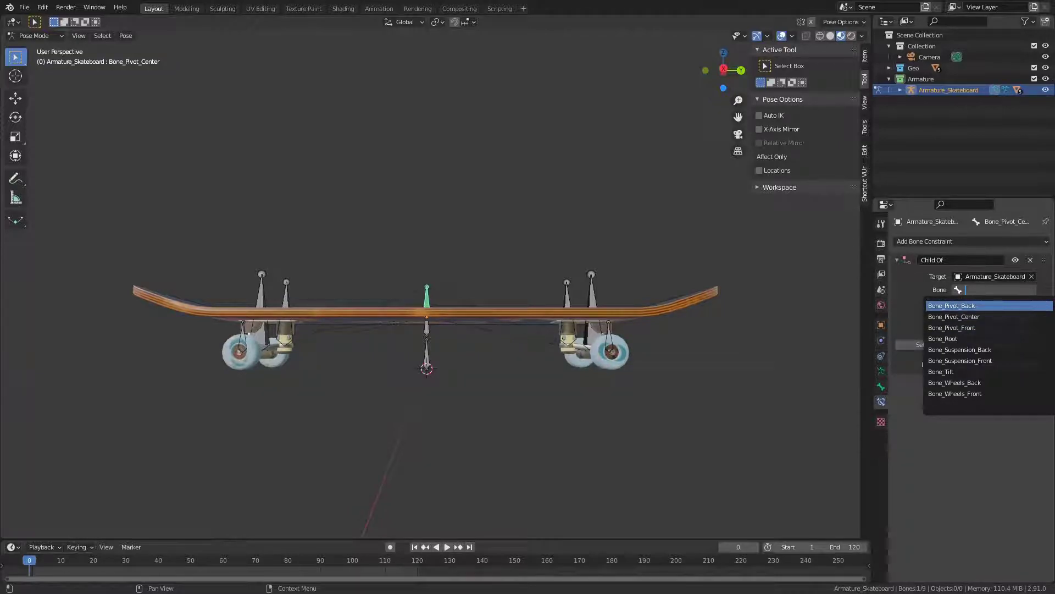
click(1009, 305)
- Rename the Child Of constraint on Bone_Pivot_Center to Child Of_Back
click(974, 258)
text(_Bac)
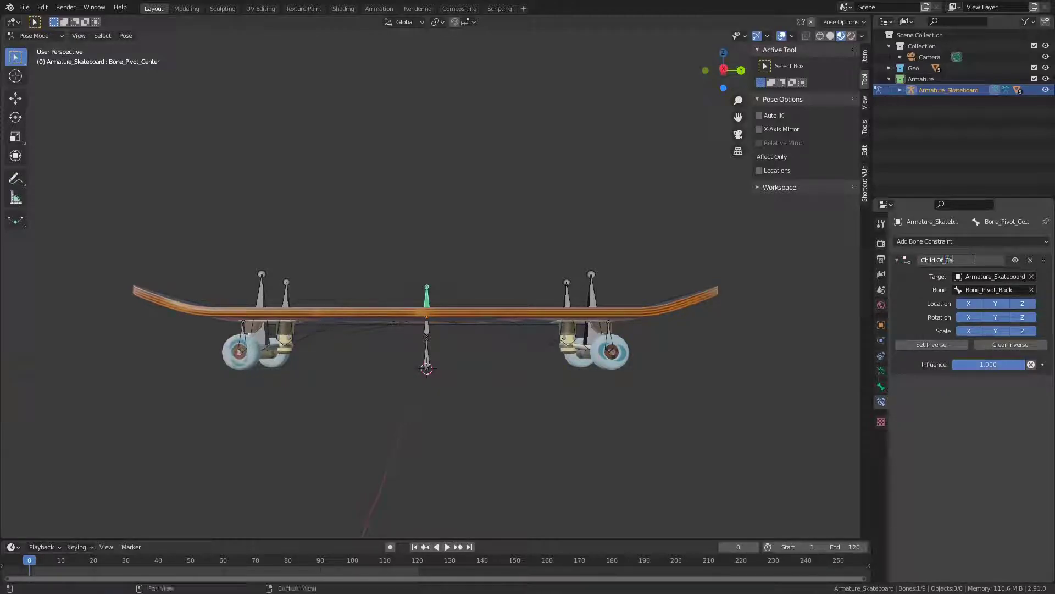
text(k)
key(Return)
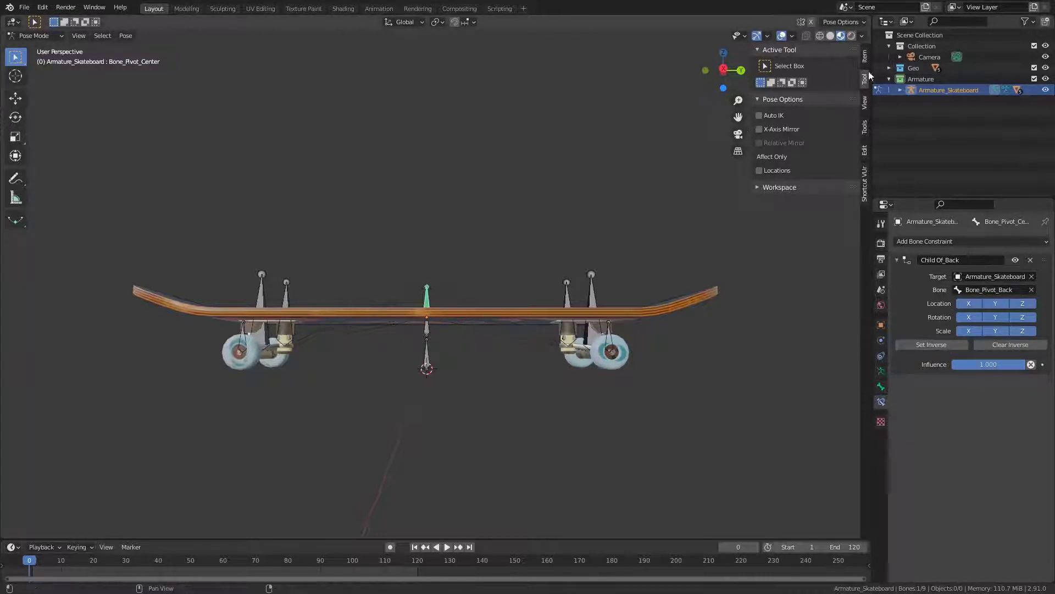
- Try rotating Bone_Pivot_Back about the global X axis to test the constraint, and cancel the rotation
middle_drag(632, 263, 698, 291)
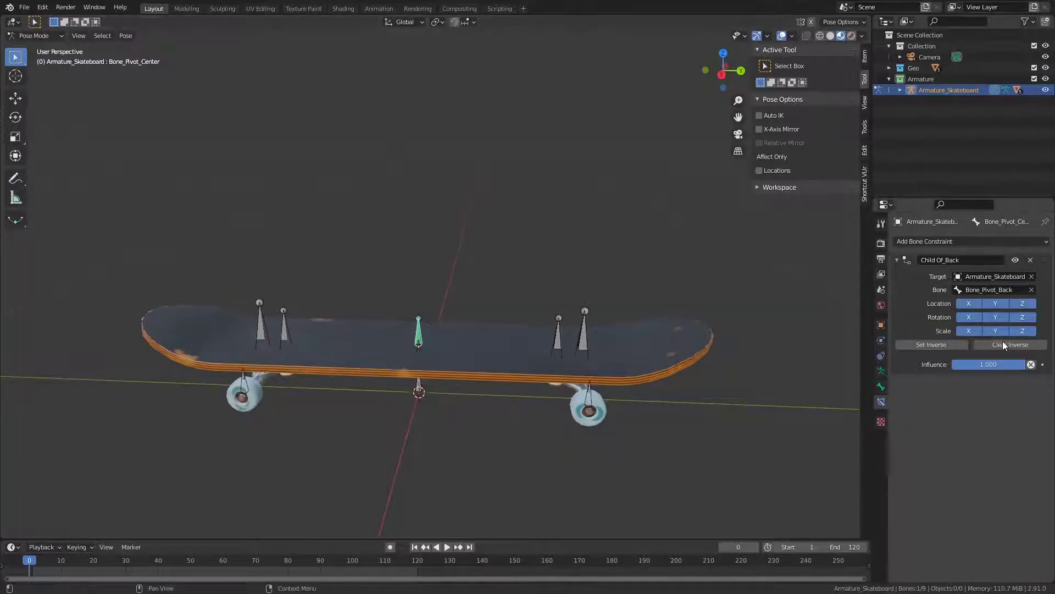
click(585, 334)
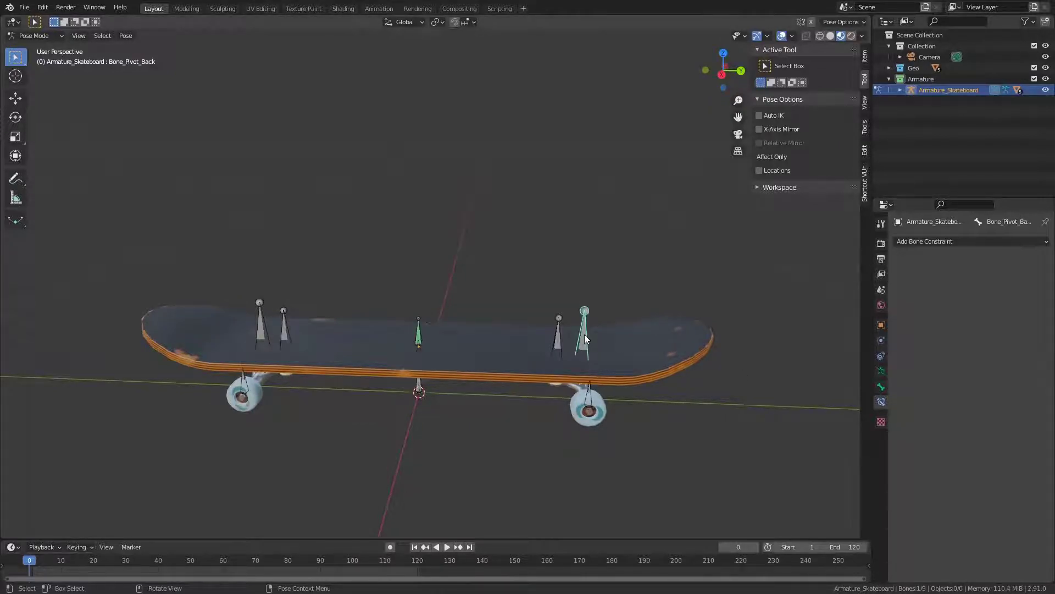
middle_drag(546, 236, 552, 209)
key(r)
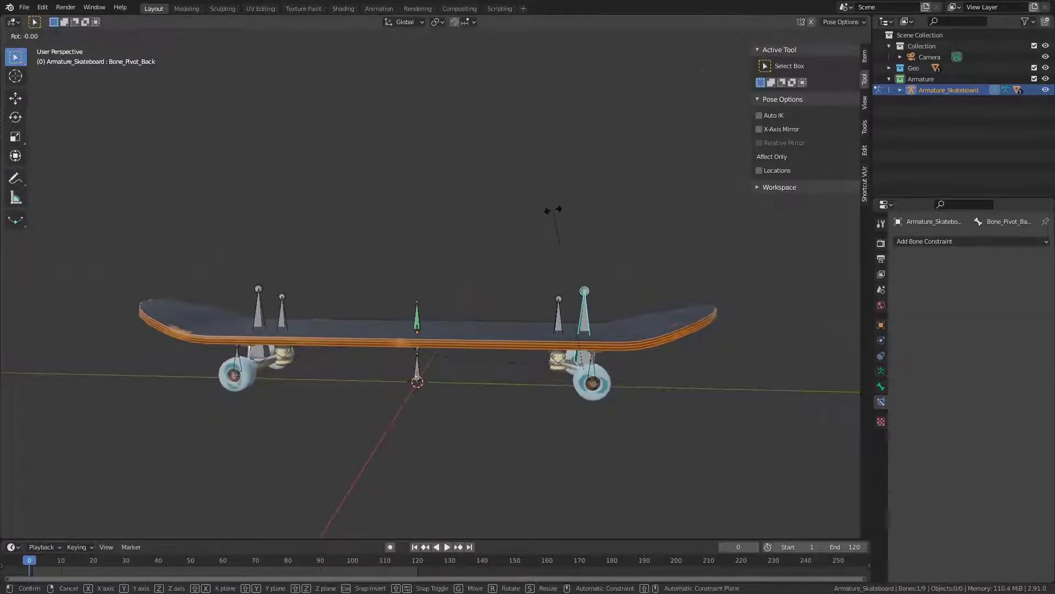
key(x)
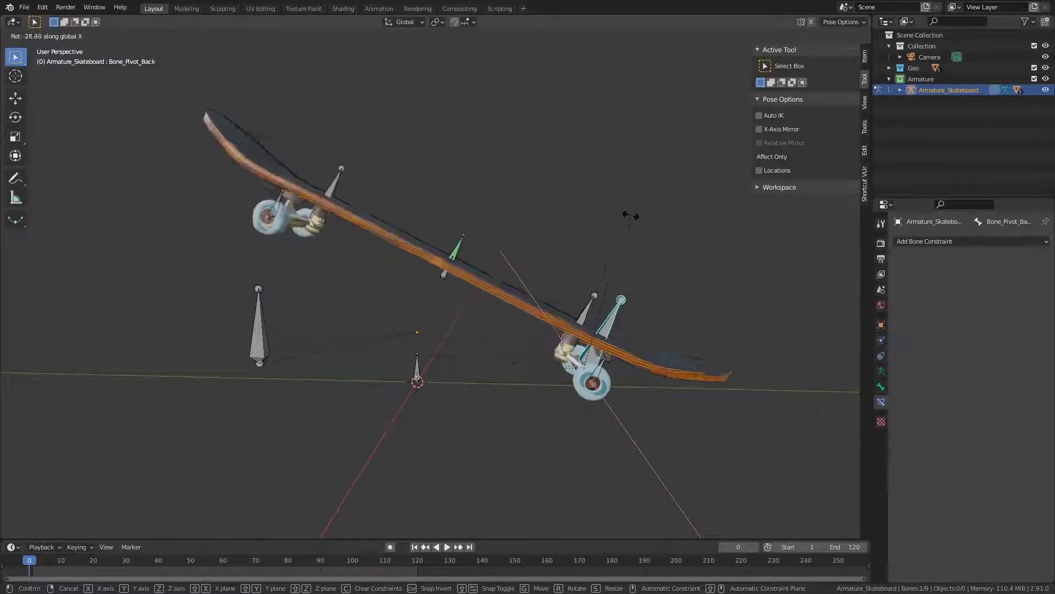
key(Escape)
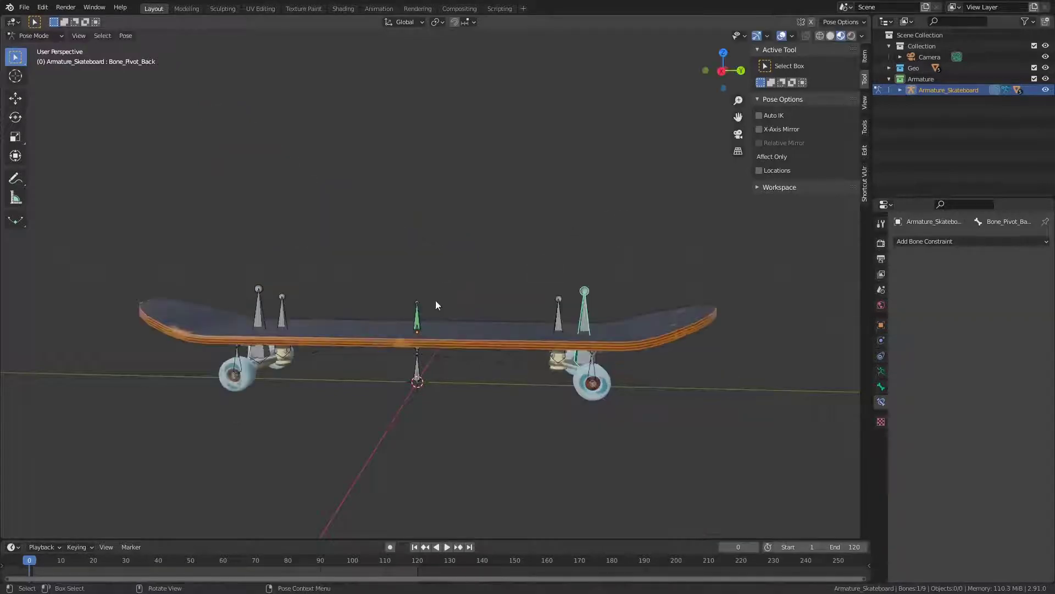
- Add a driver to the Influence of Bone_Pivot_Center's Child Of_Back constraint and show it in a maximized Drivers Editor
click(418, 306)
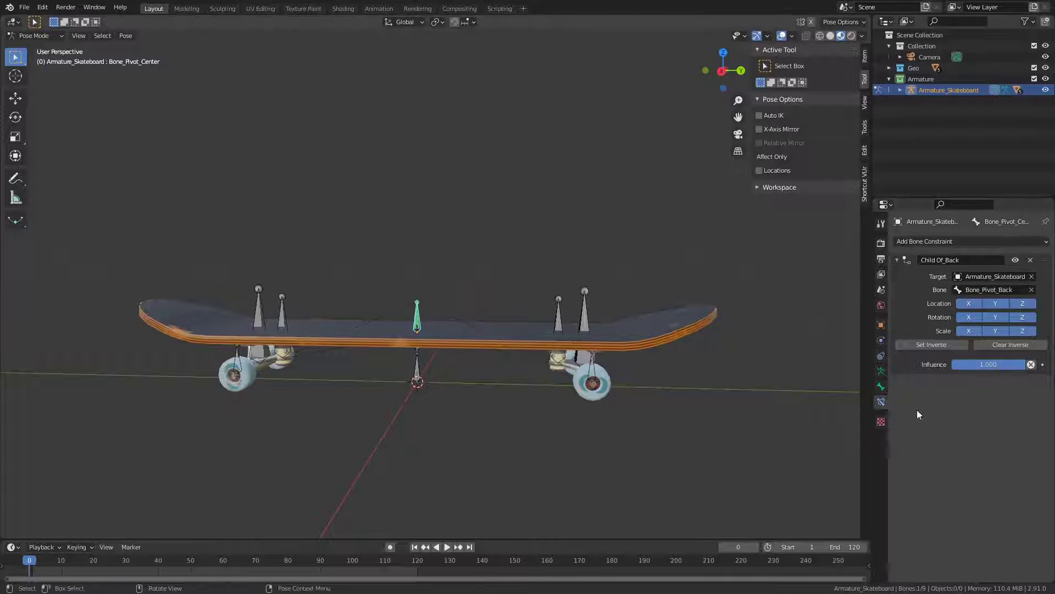
click(882, 325)
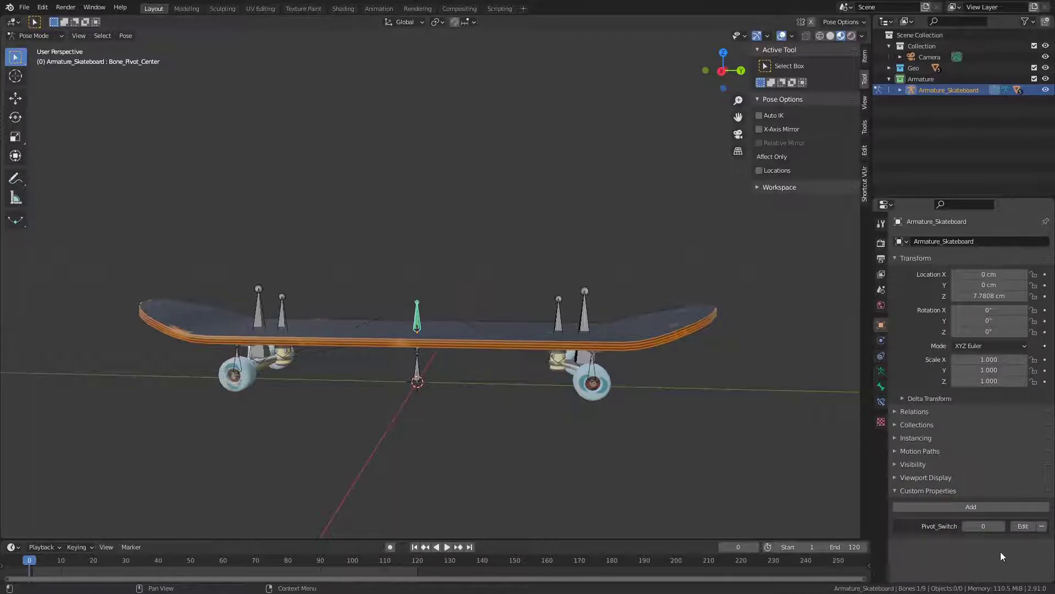
click(880, 403)
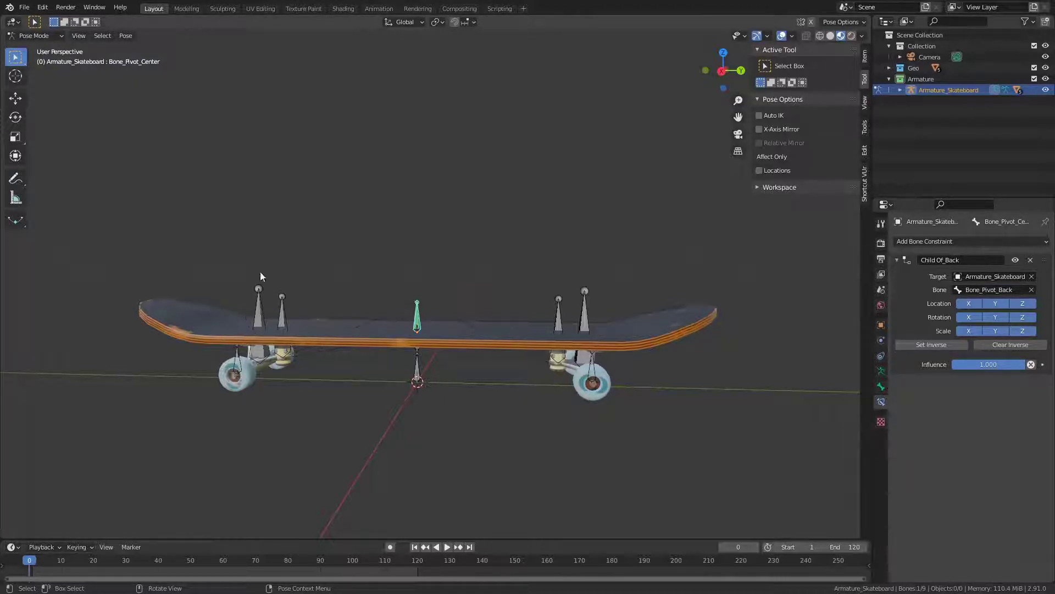
right_click(985, 362)
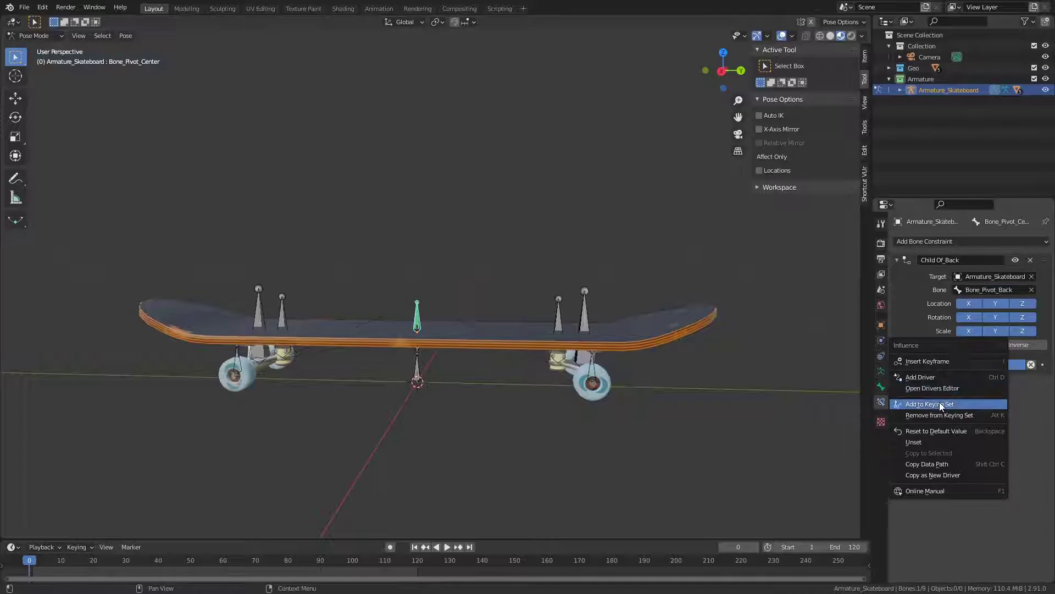
click(961, 378)
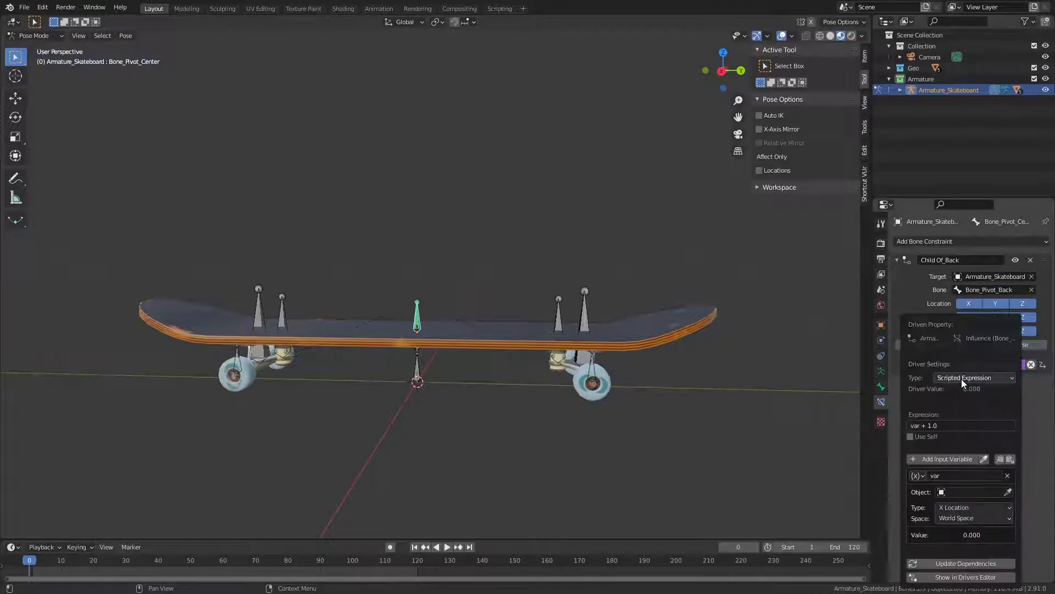
click(967, 577)
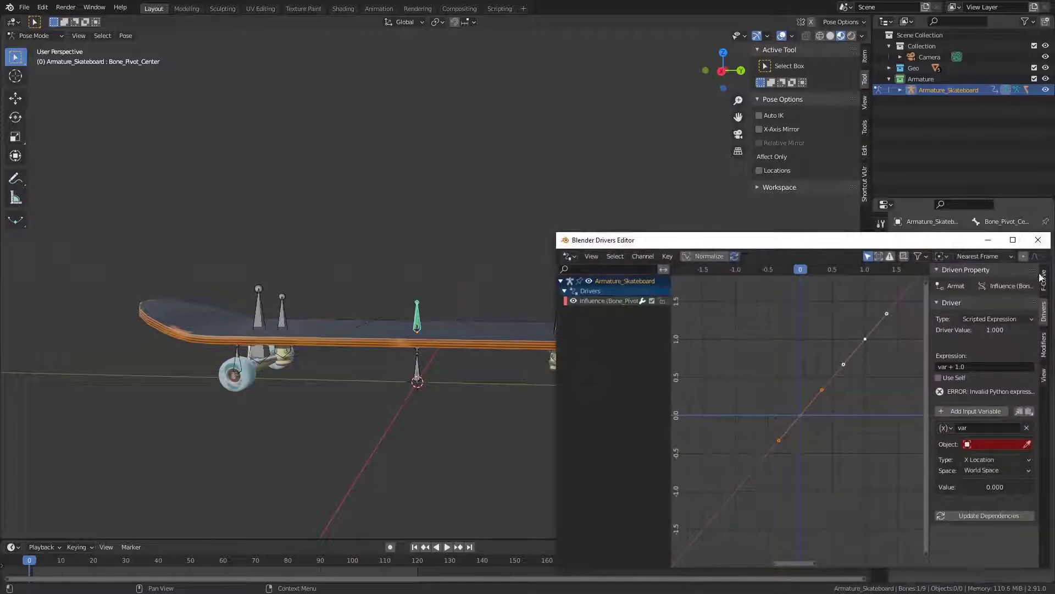
click(1013, 240)
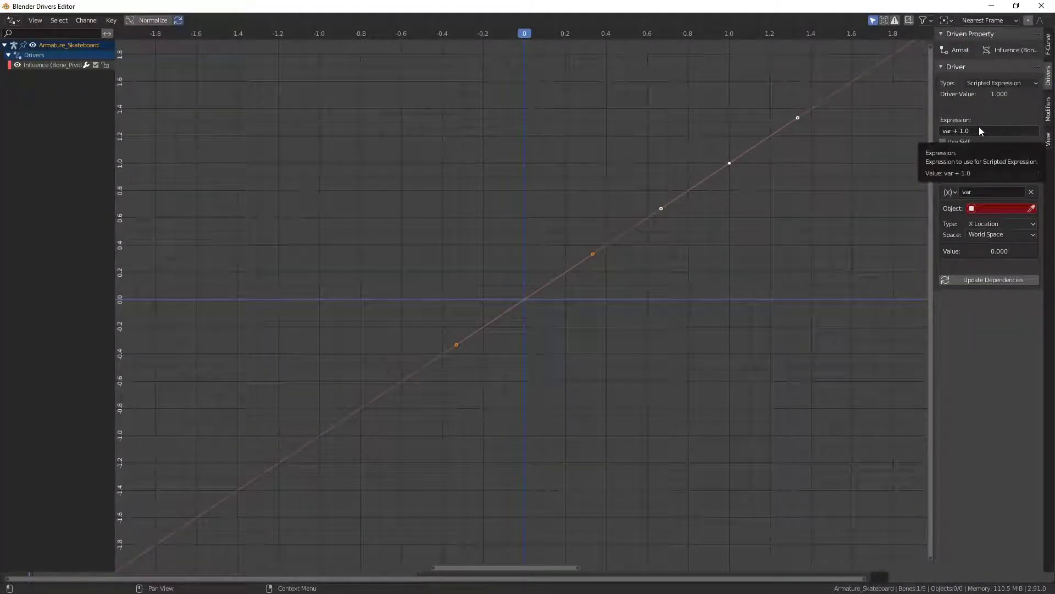
- Set the Influence driver's scripted expression to var
click(965, 131)
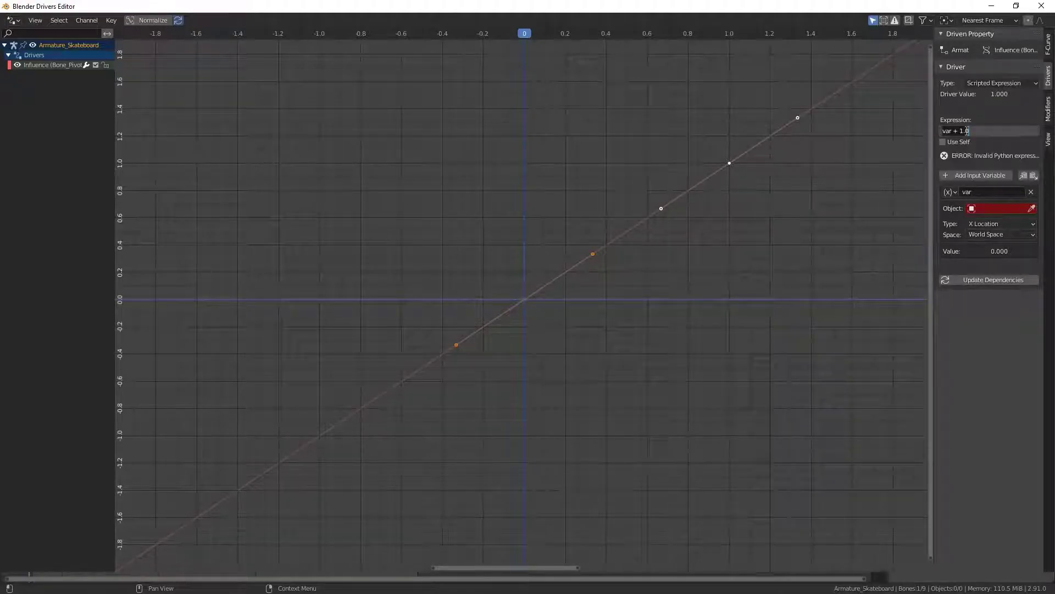
key(BackSpace)
key(BackSpace)
key(BackSpace)
key(BackSpace)
key(BackSpace)
key(BackSpace)
key(Return)
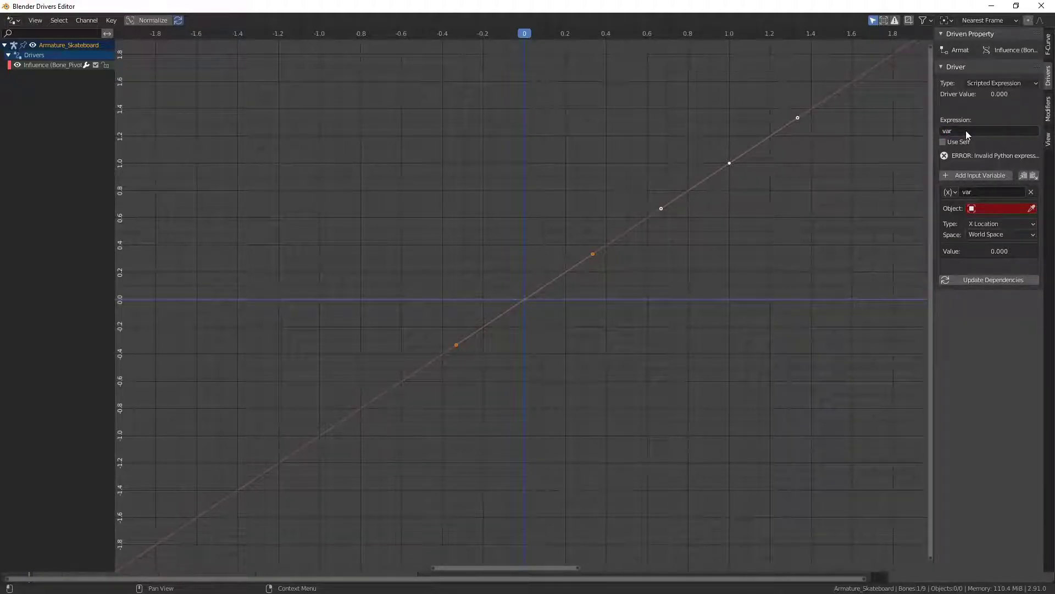
- Make the driver variable a Single Property reading Armature_Skateboard's ["Pivot_Switch"] path
click(950, 194)
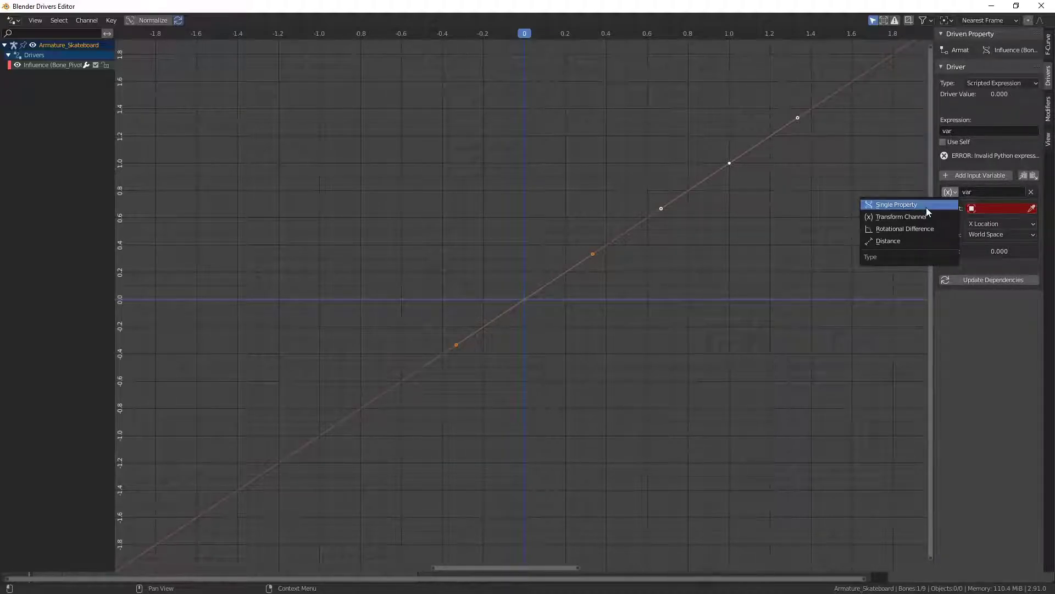
click(926, 208)
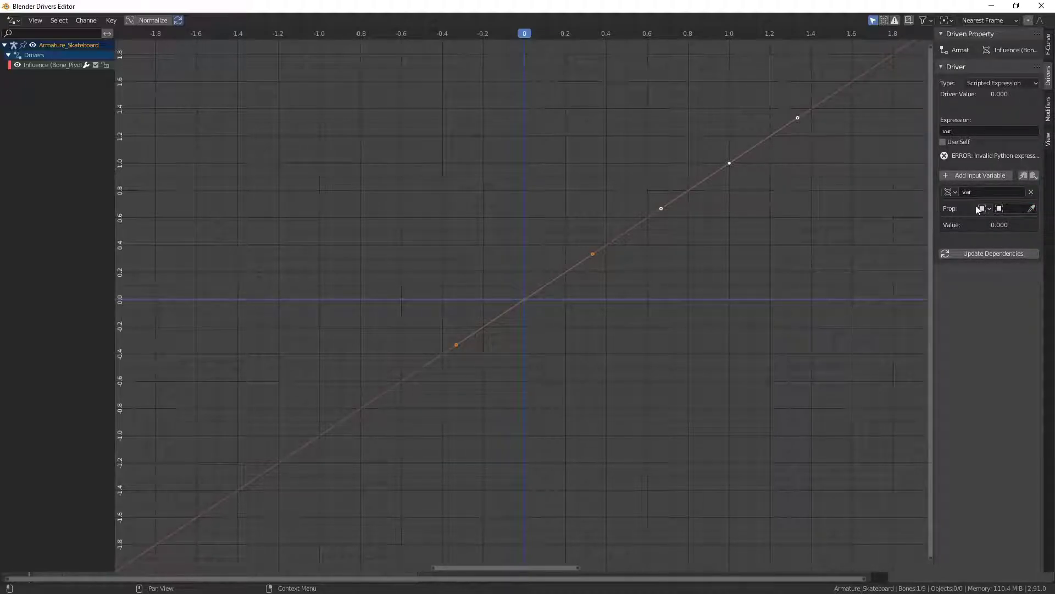
click(1017, 208)
click(997, 224)
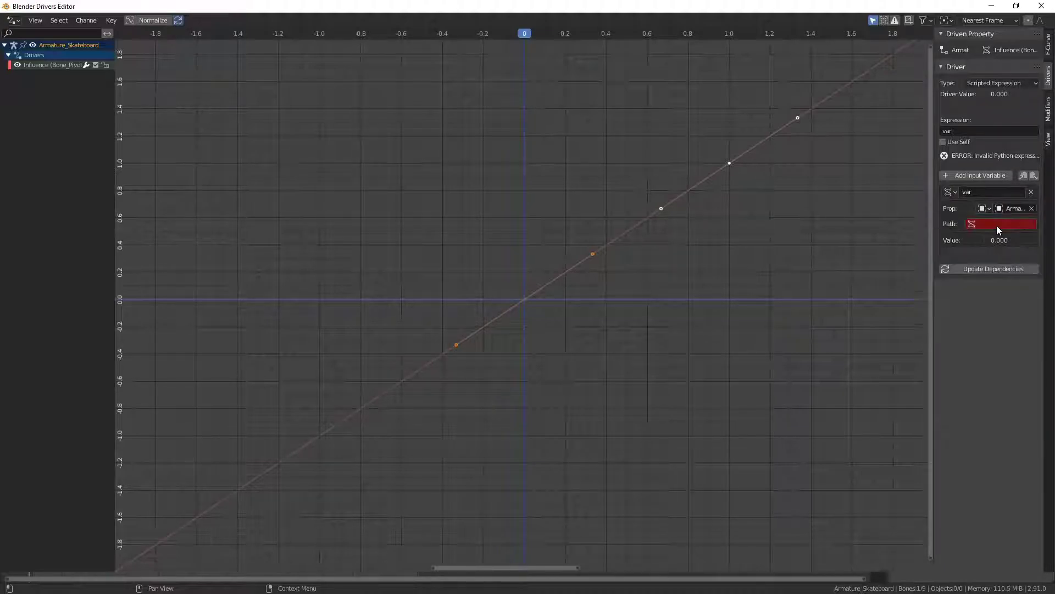
click(998, 225)
text(["Pivot_Switch"])
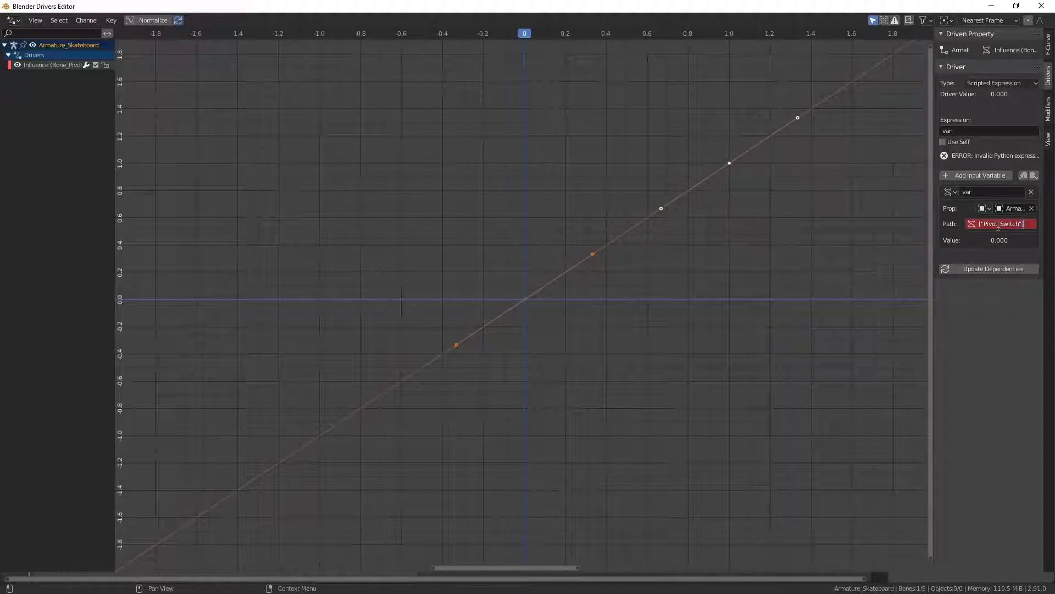
key(Return)
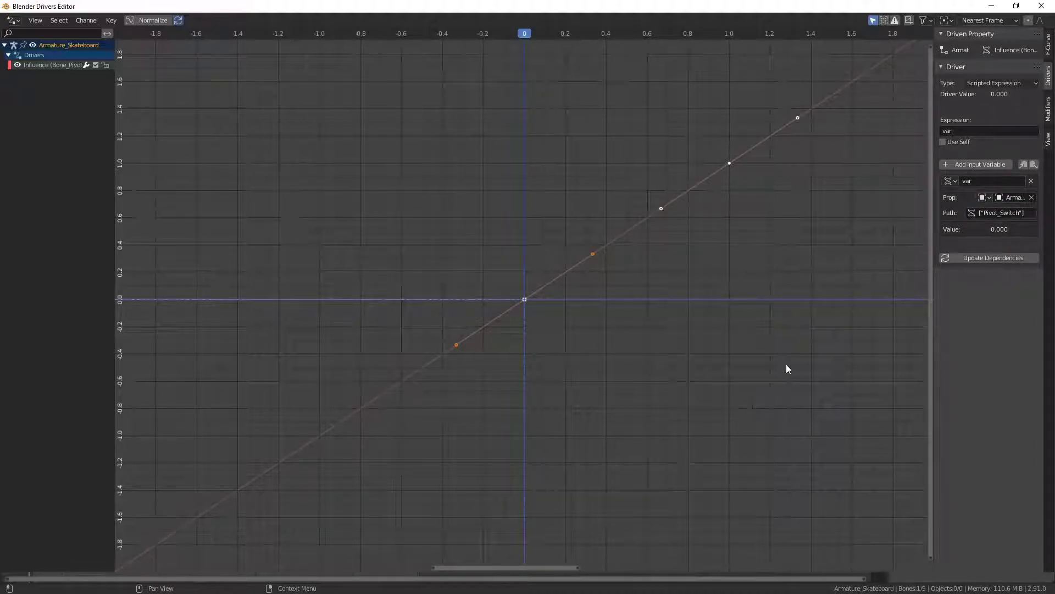
- Set the value of the driver curve's keyframe at frame 1 to 0
click(1049, 44)
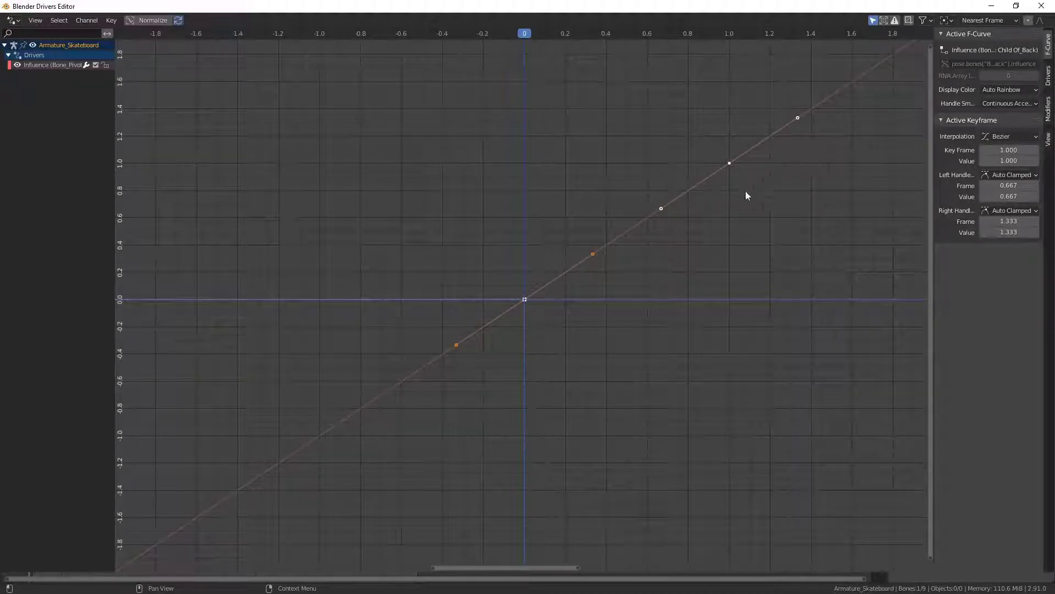
click(729, 163)
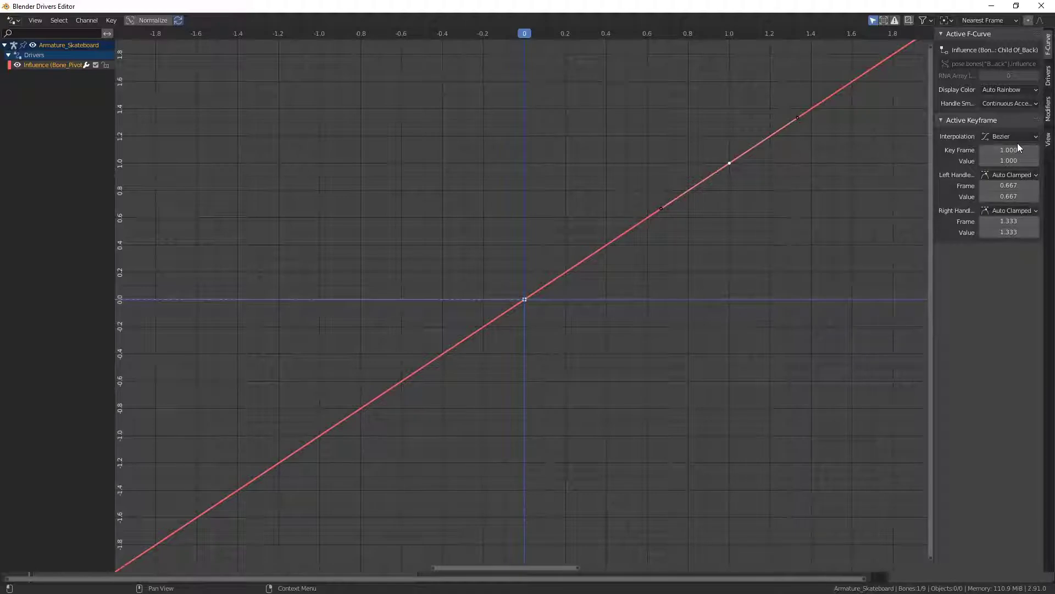
click(1013, 160)
text(0)
key(Return)
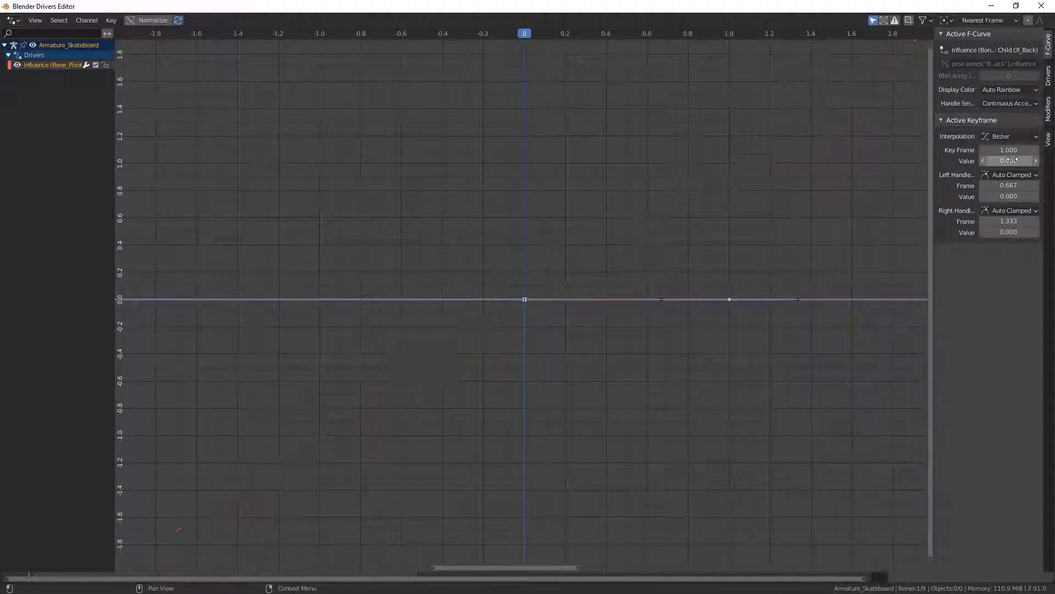
- Set the value of the driver curve's keyframe at frame 0 to 1, and close the Drivers Editor
click(550, 275)
click(525, 299)
click(1016, 160)
text(1)
key(Return)
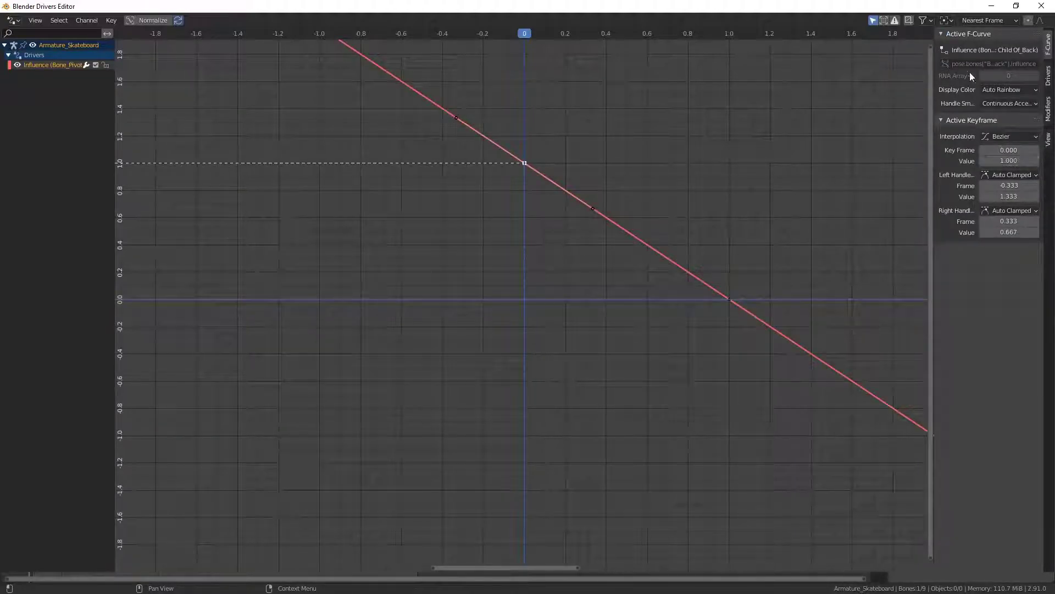
click(1042, 6)
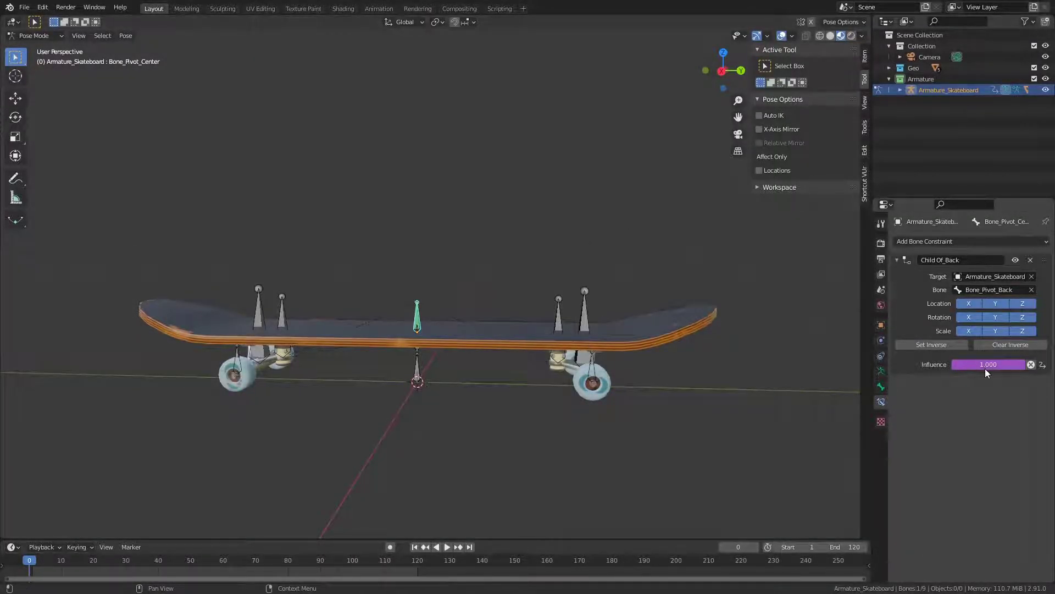
- Test Bone_Pivot_Back with a rotation about global X while Pivot_Switch is 0, and cancel the rotation
click(585, 314)
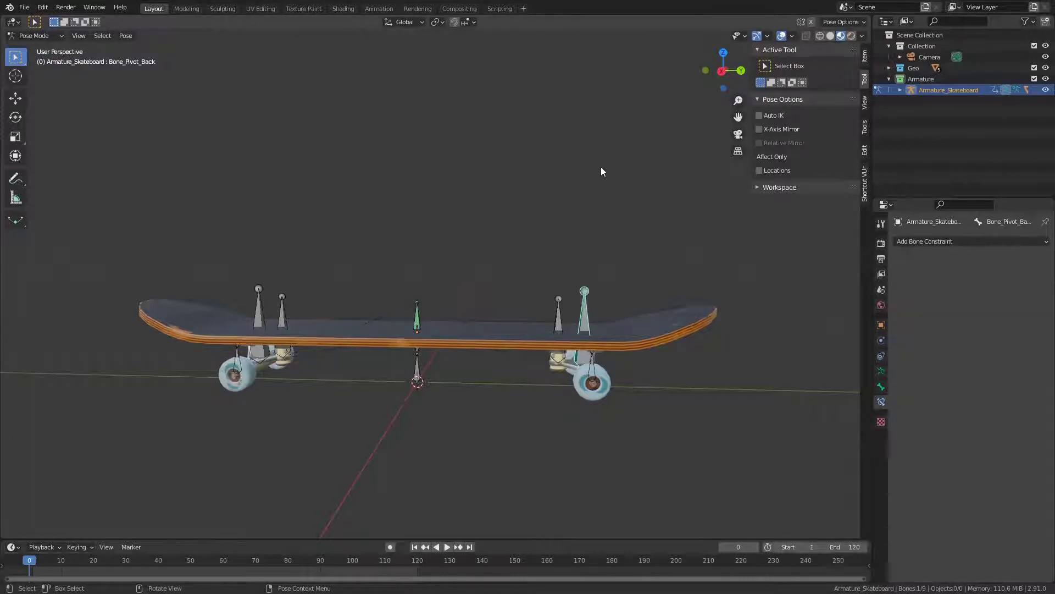
key(r)
key(x)
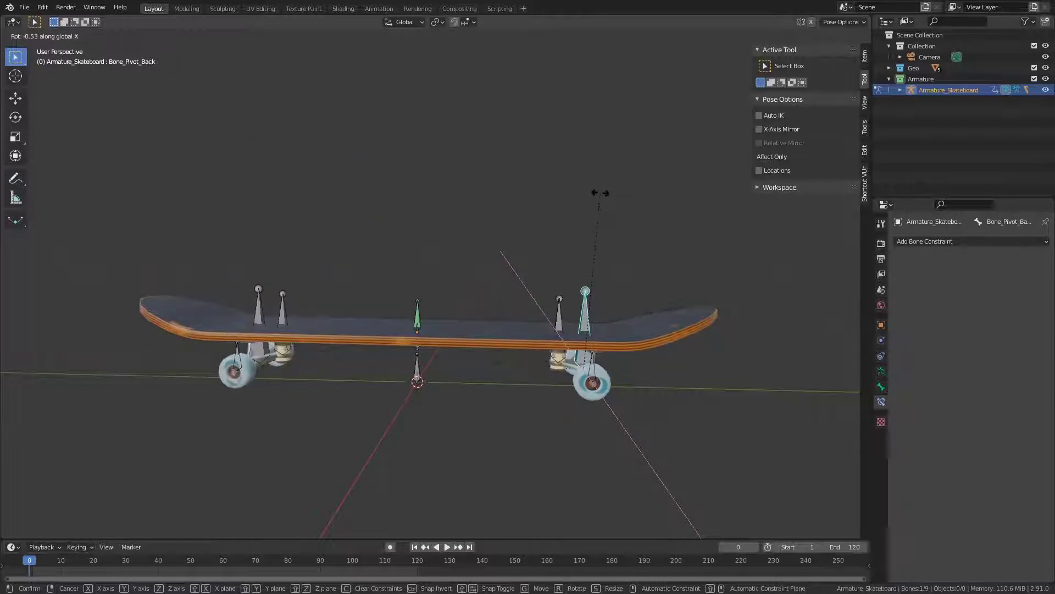
right_click(597, 200)
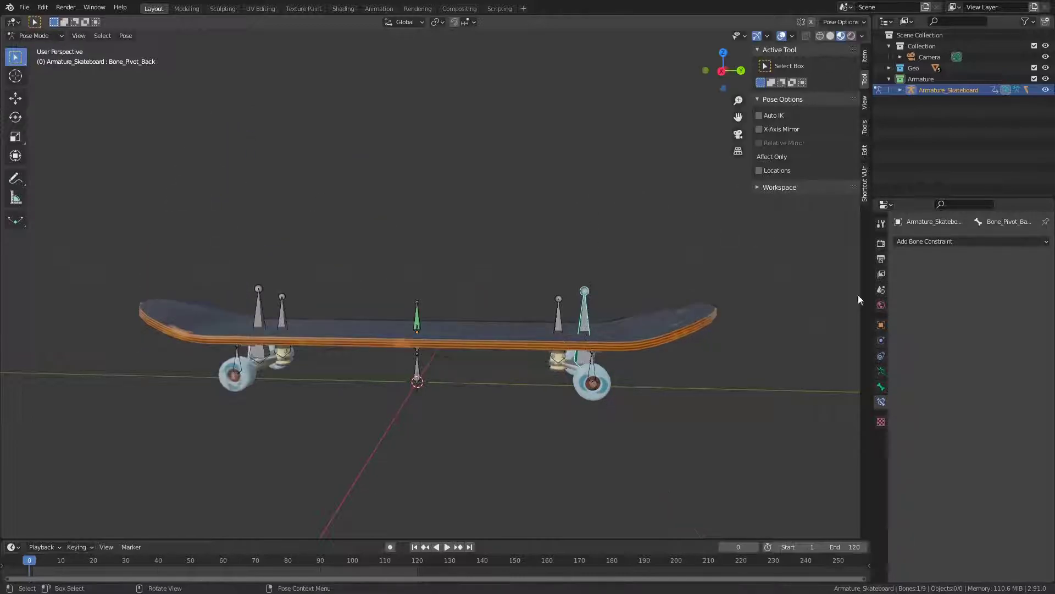
- Try Pivot_Switch at 1 with a cancelled X rotation of Bone_Pivot_Back, and return the property to 0
click(880, 328)
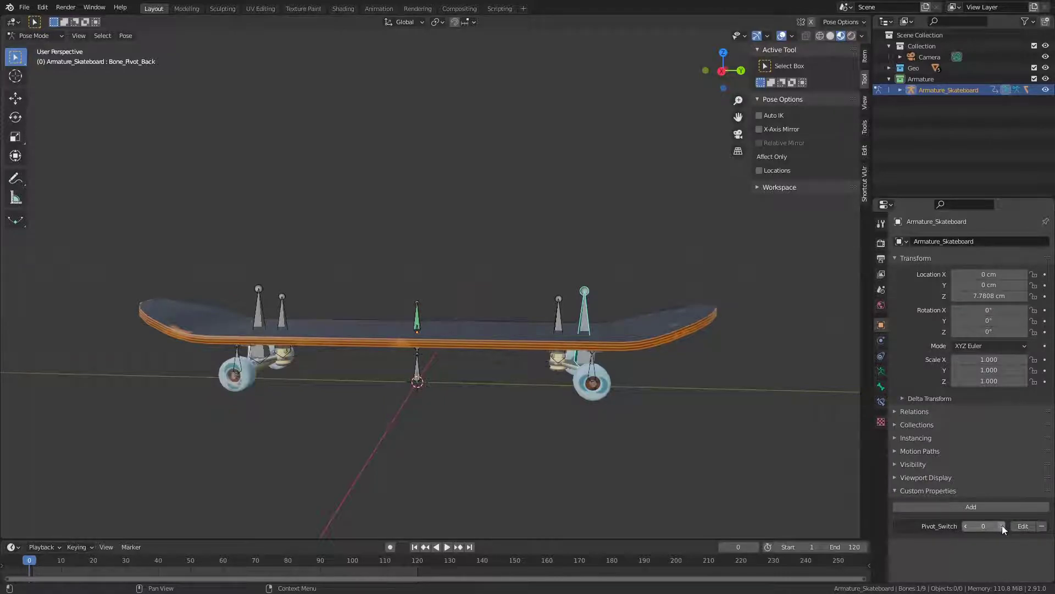
key(r)
key(x)
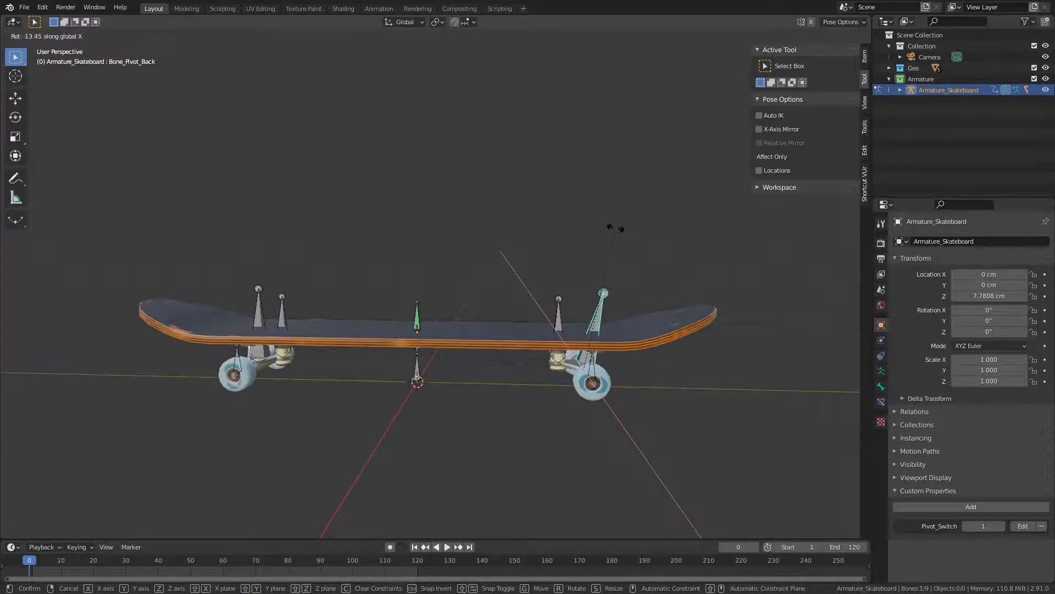
key(Escape)
click(967, 526)
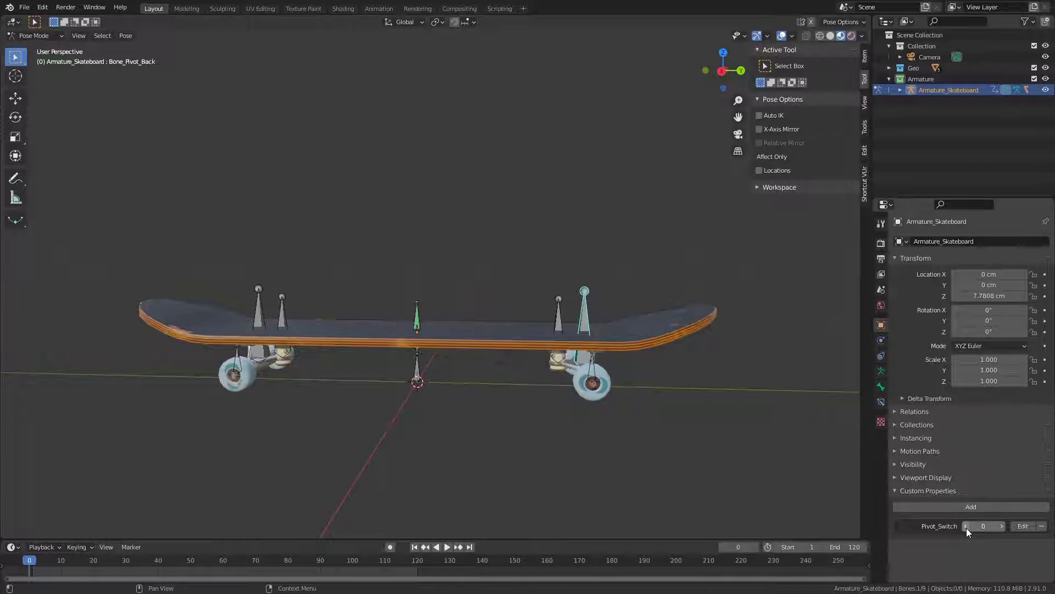
- Add a second Child Of constraint to Bone_Pivot_Center, targeting Armature_Skateboard with Bone_Pivot_Front as its bone
click(418, 319)
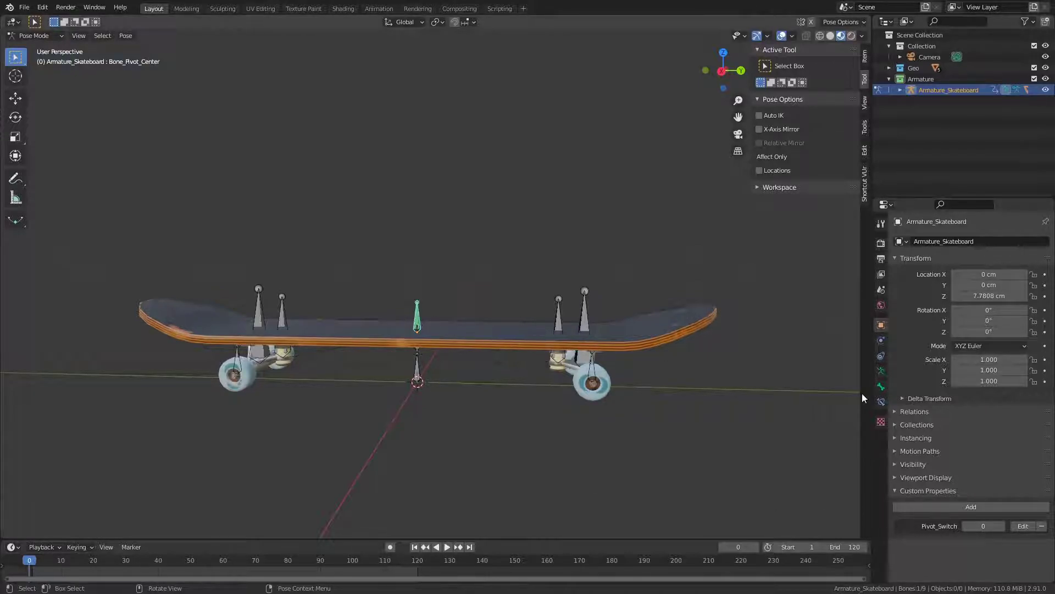
click(879, 401)
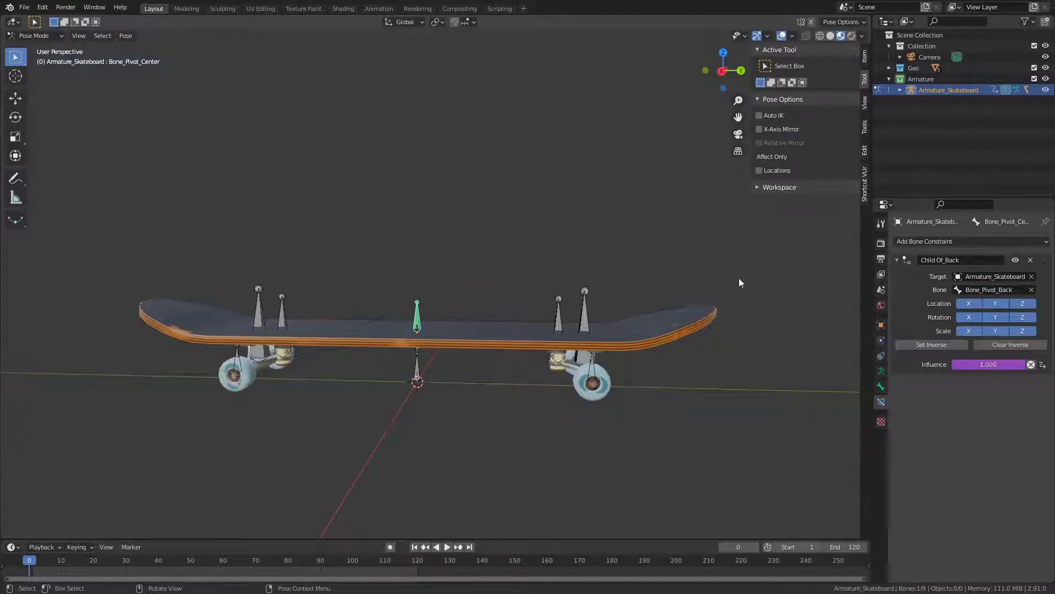
click(953, 241)
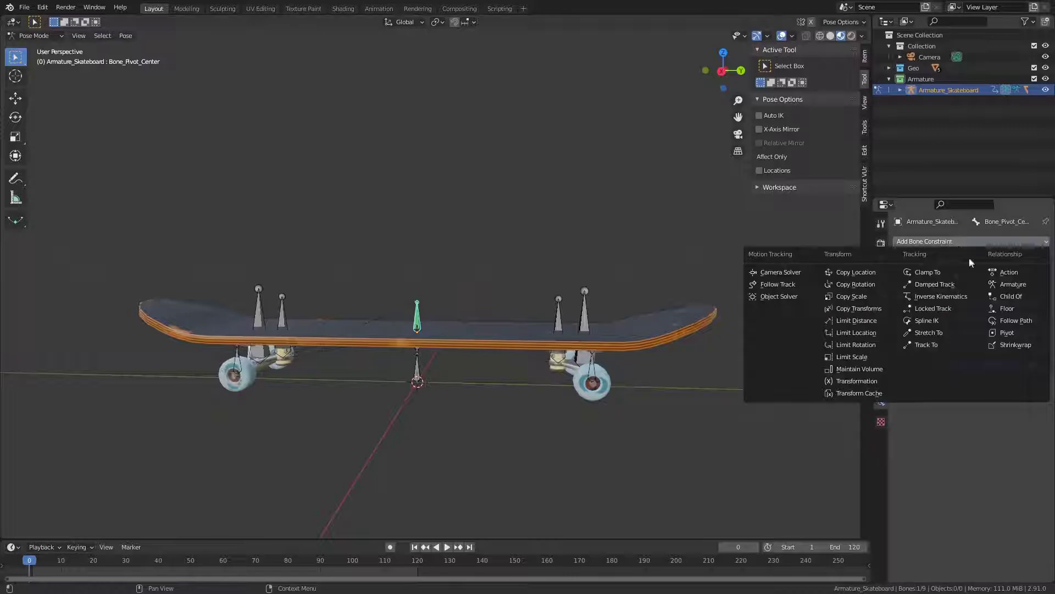
click(1036, 297)
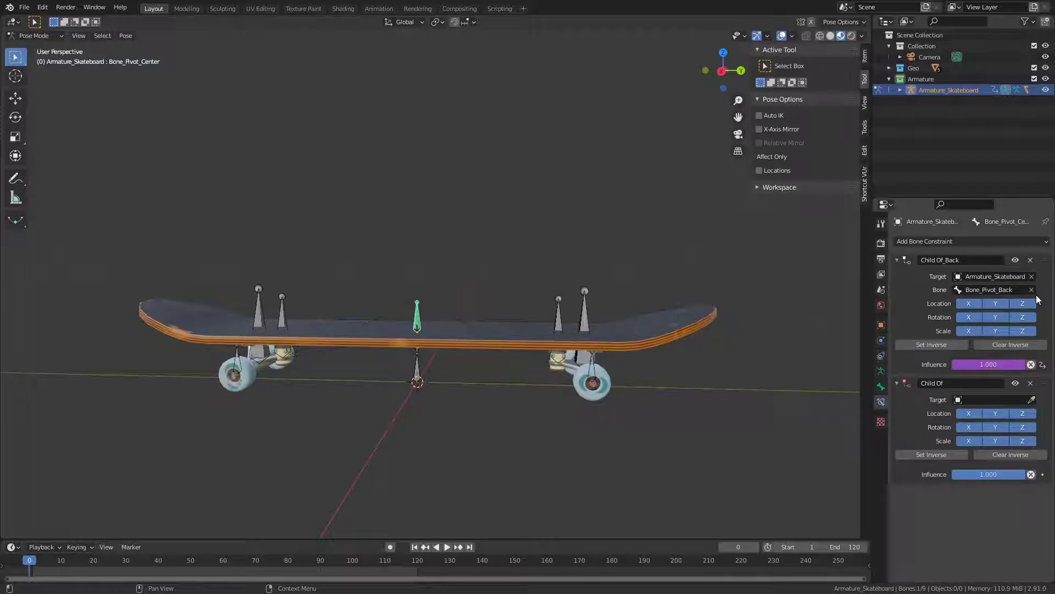
click(992, 403)
click(981, 413)
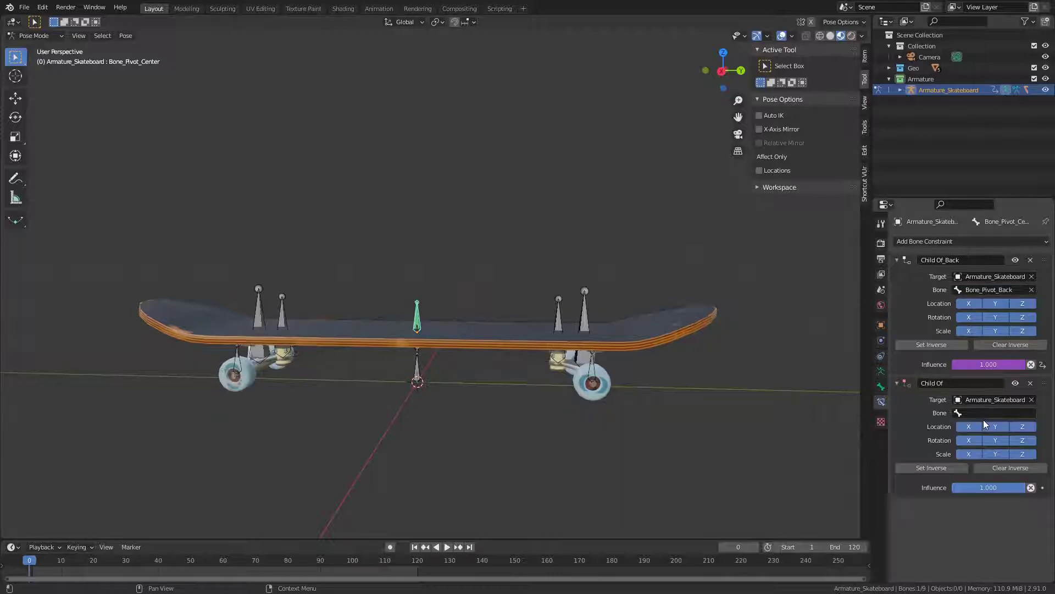
click(983, 416)
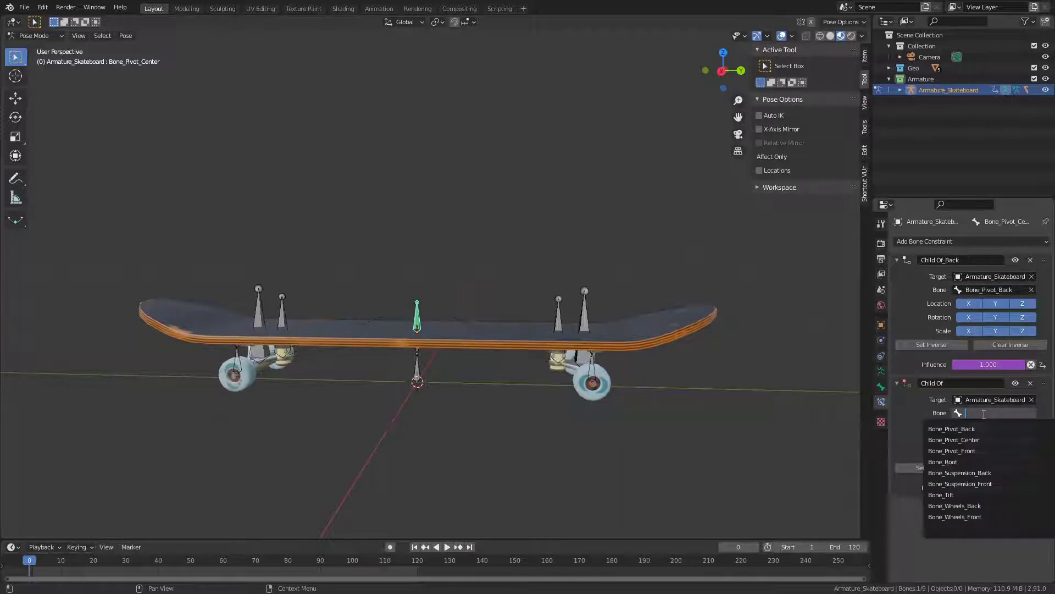
click(996, 450)
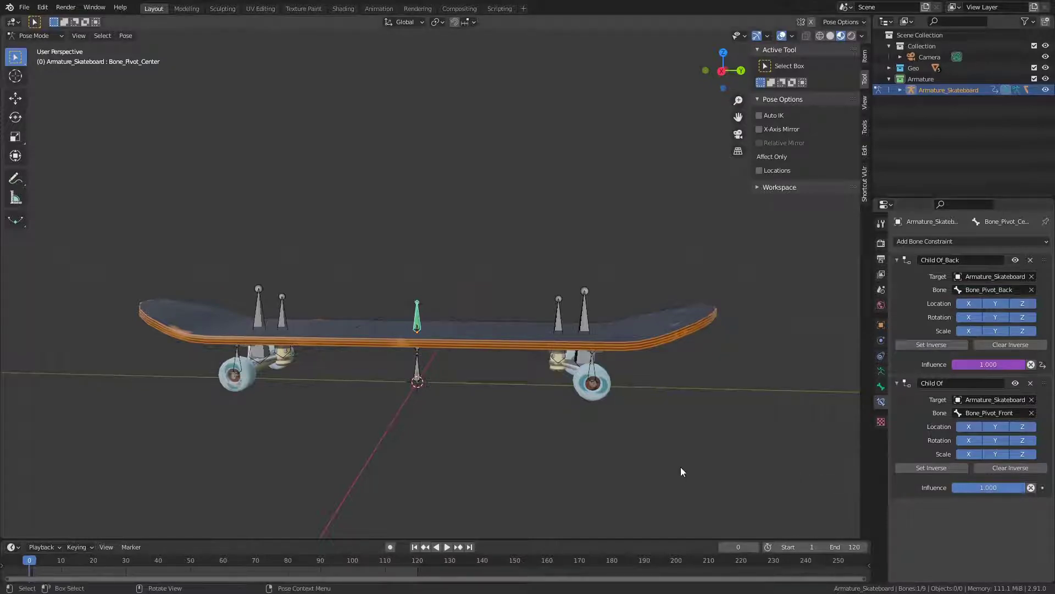
- Copy the influence driver of the Child Of_Back constraint onto the influence of the new Child Of constraint
right_click(994, 366)
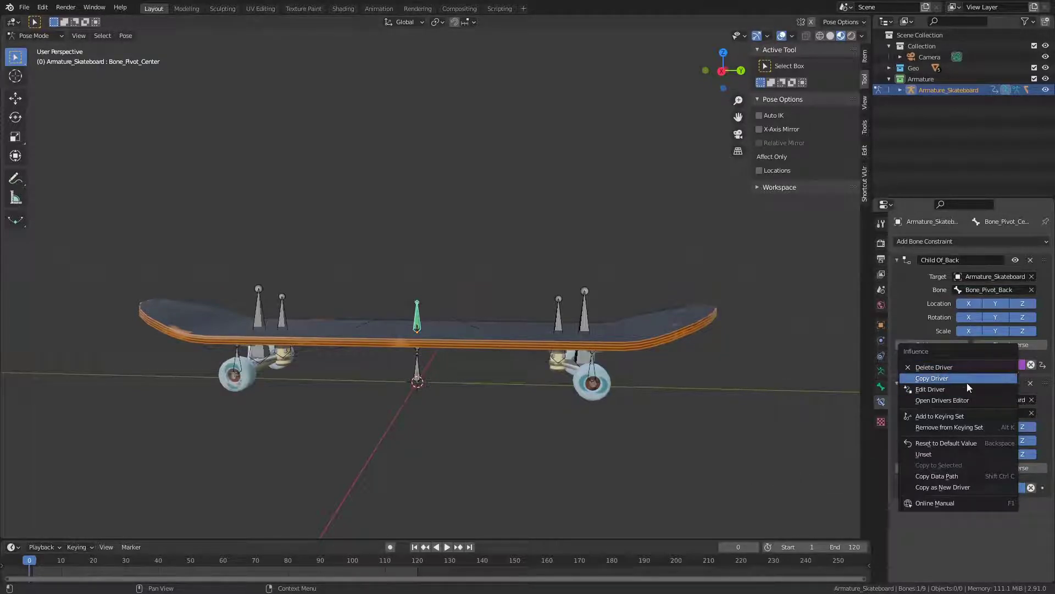
click(975, 379)
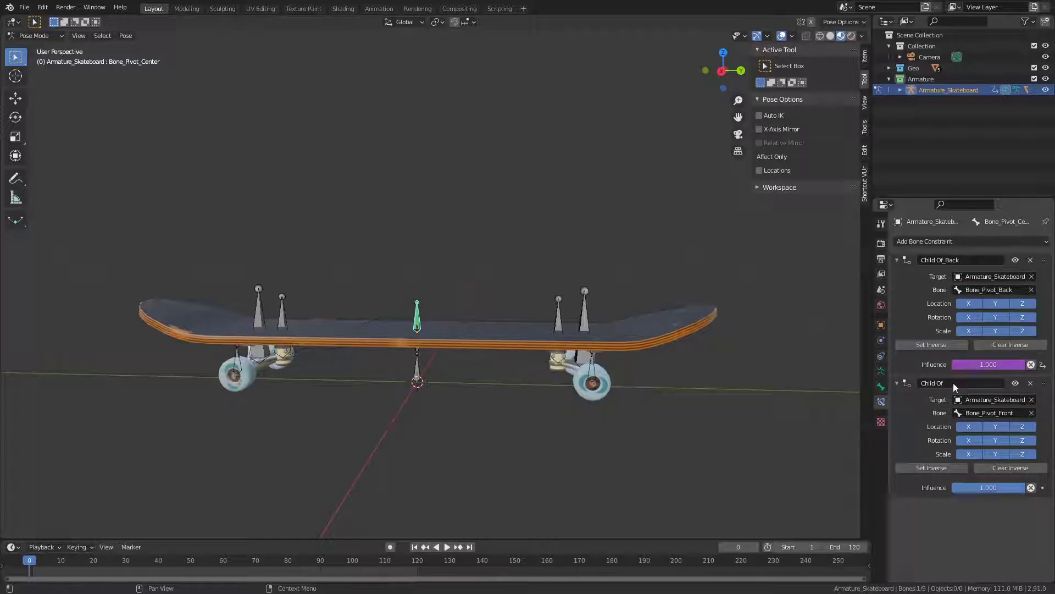
right_click(977, 487)
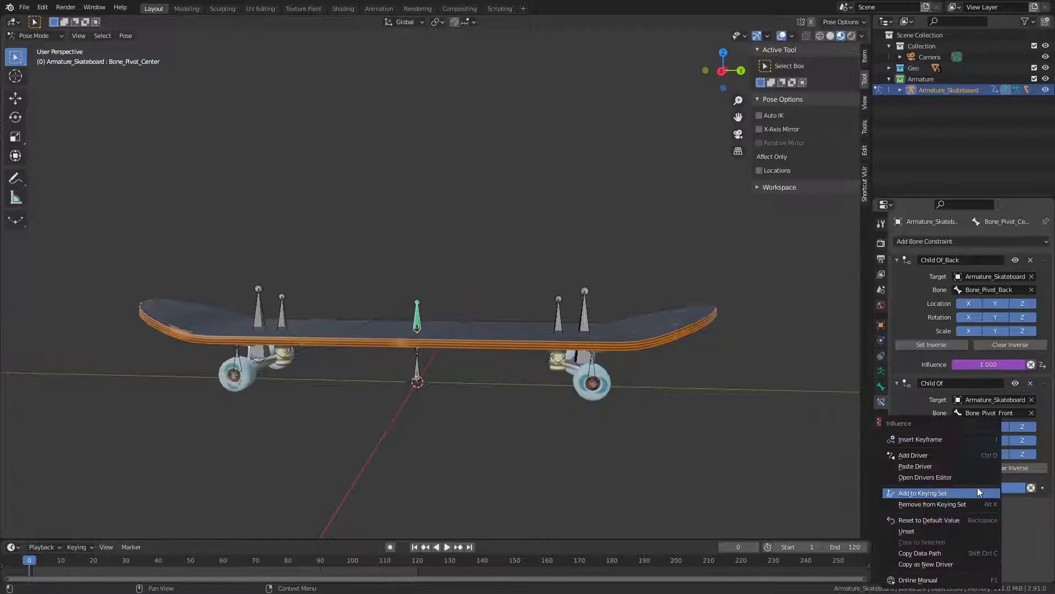
click(958, 464)
- Rename the new Child Of constraint to Child Of_Front
double_click(954, 381)
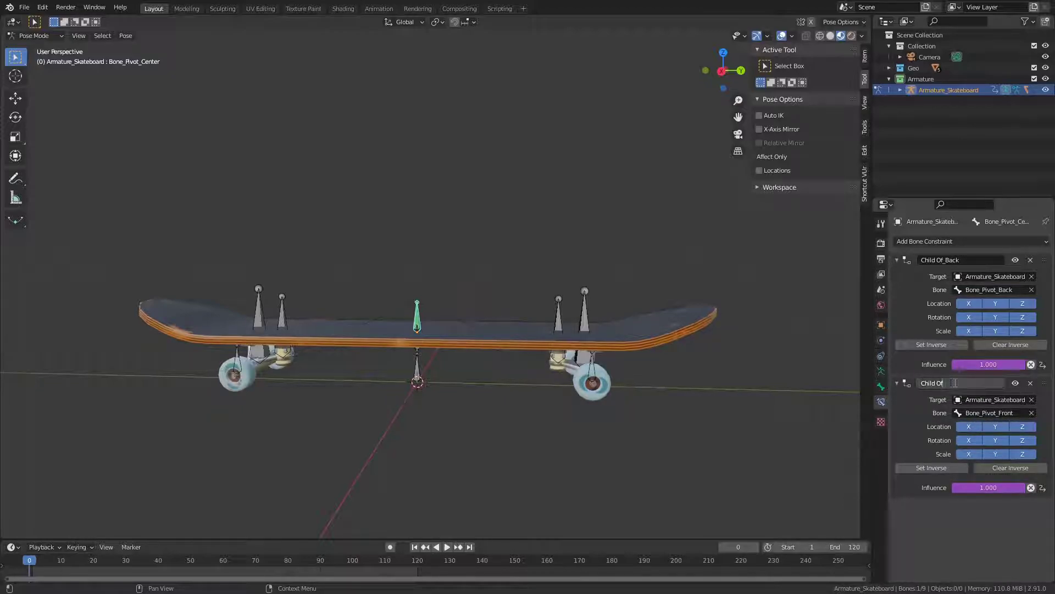
text(_Front)
key(Return)
- Show the Child Of_Front influence driver in a maximized Drivers Editor, hide the other driver's curve and display the F-Curve properties
right_click(978, 486)
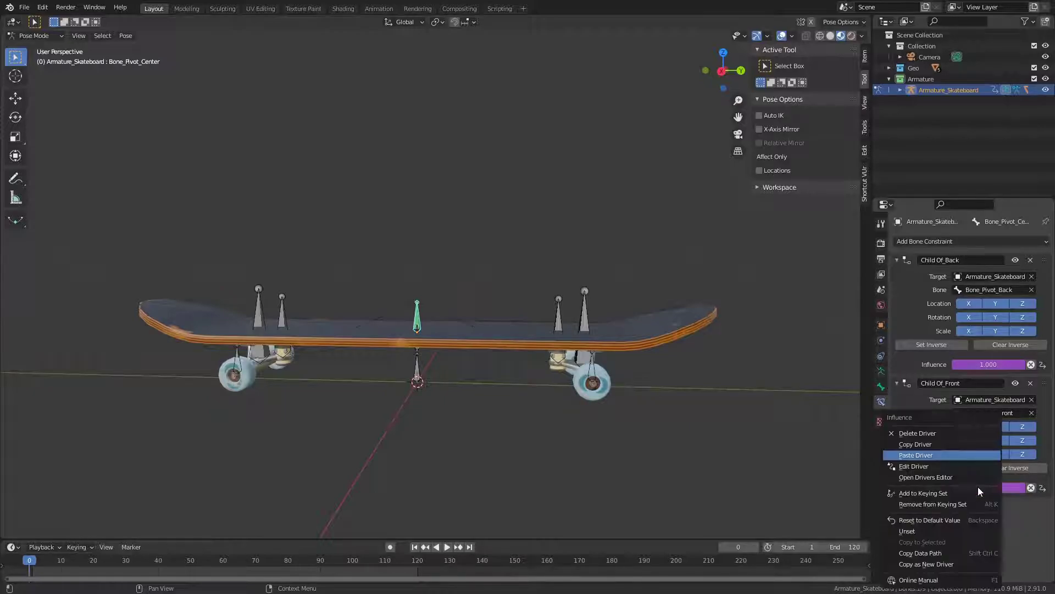
click(933, 465)
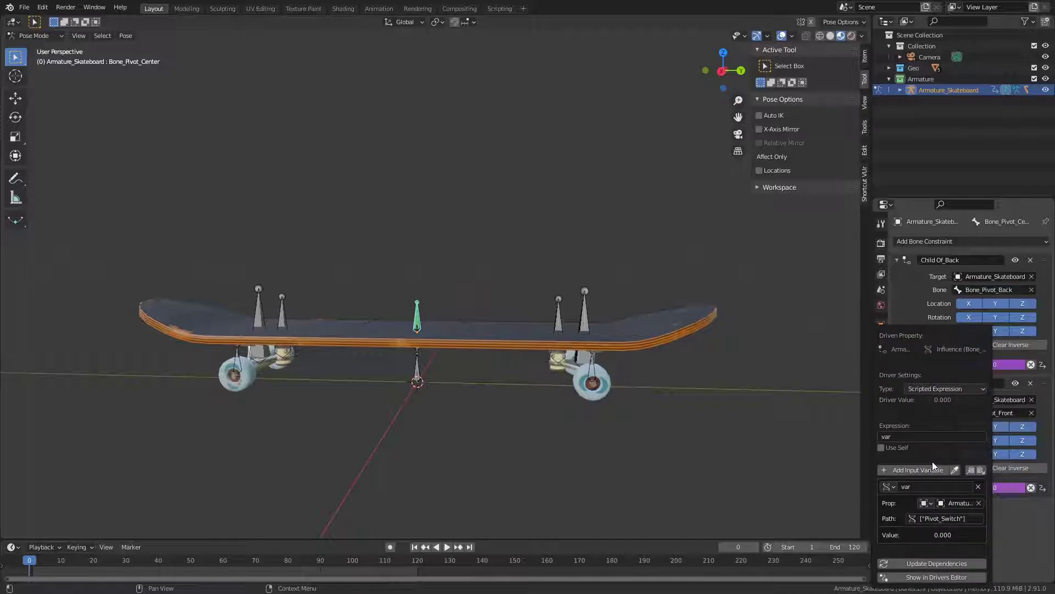
click(945, 577)
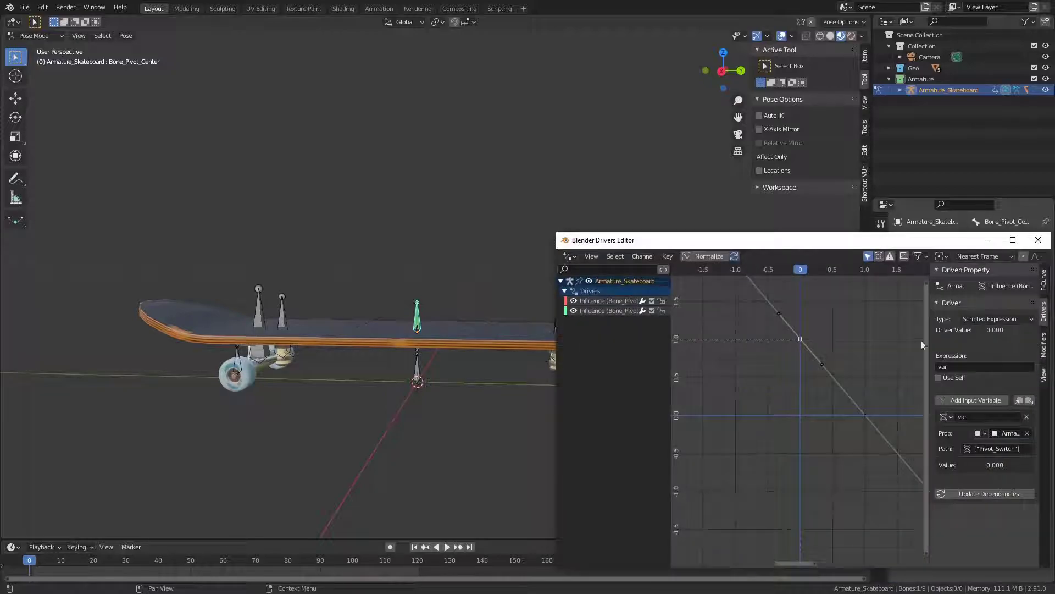
click(1011, 236)
click(17, 65)
click(47, 75)
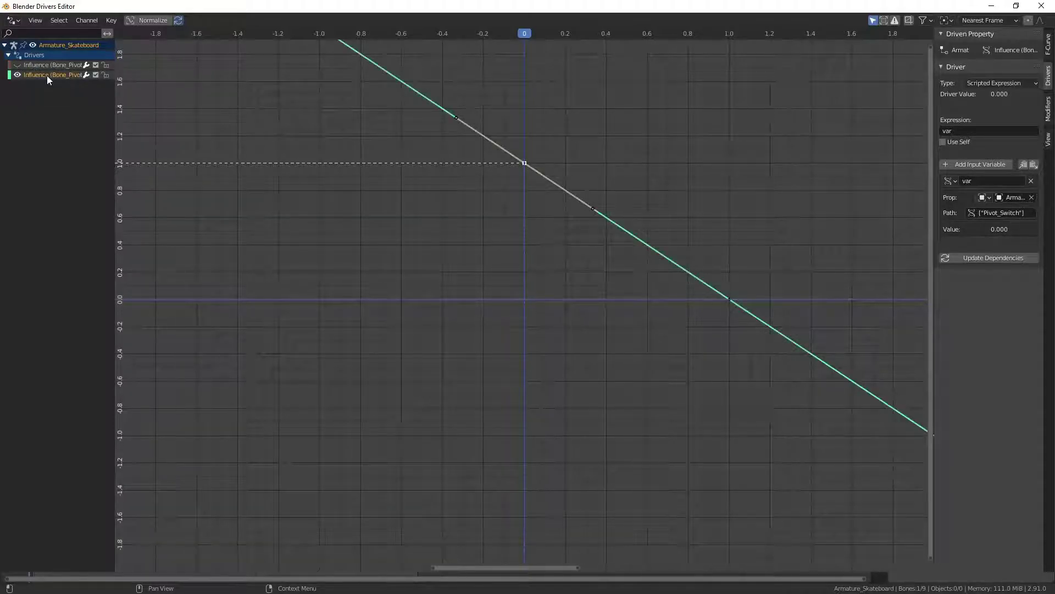
click(1049, 39)
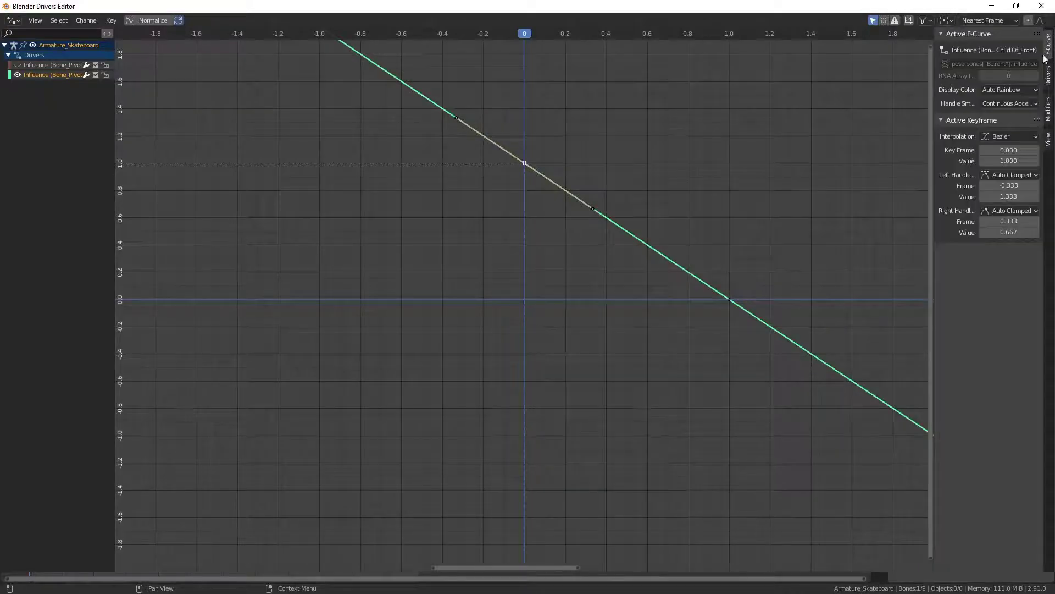
- Set the value of the Child Of_Front driver curve's keyframe at frame 0 to 0
click(605, 152)
click(521, 162)
click(1013, 160)
text(1.0)
text(0)
key(Return)
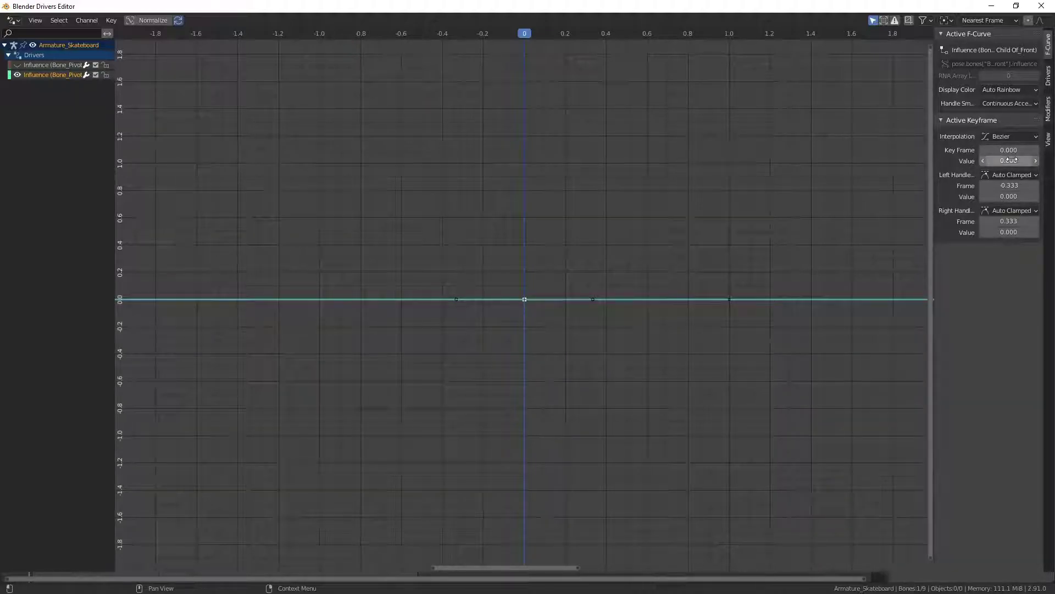
- Set the value of the Child Of_Front driver curve's keyframe at frame 1 to 1, and close the Drivers Editor
click(735, 300)
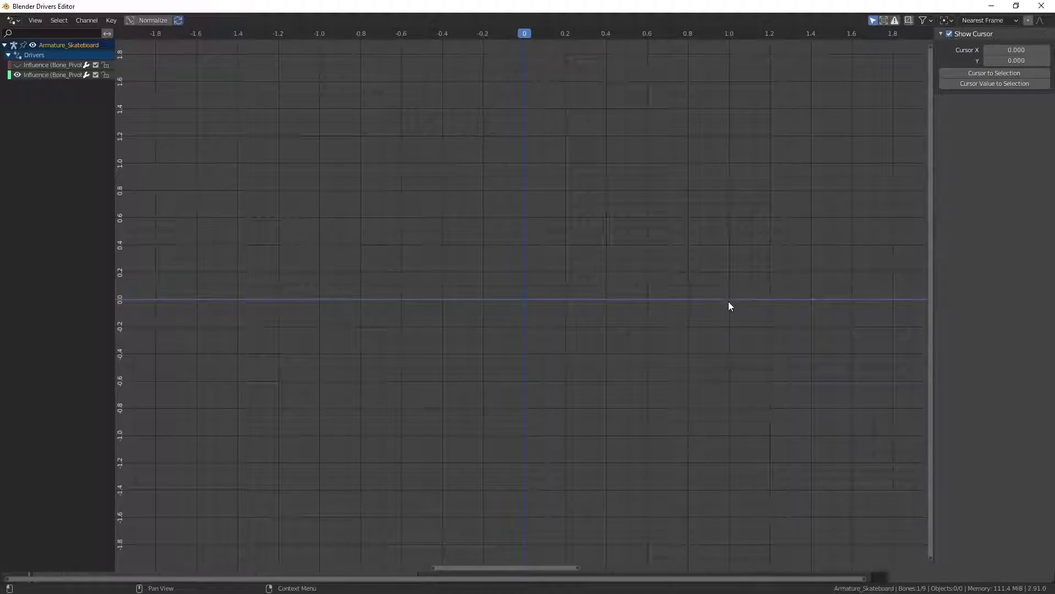
click(729, 299)
click(1006, 160)
text(1)
key(Return)
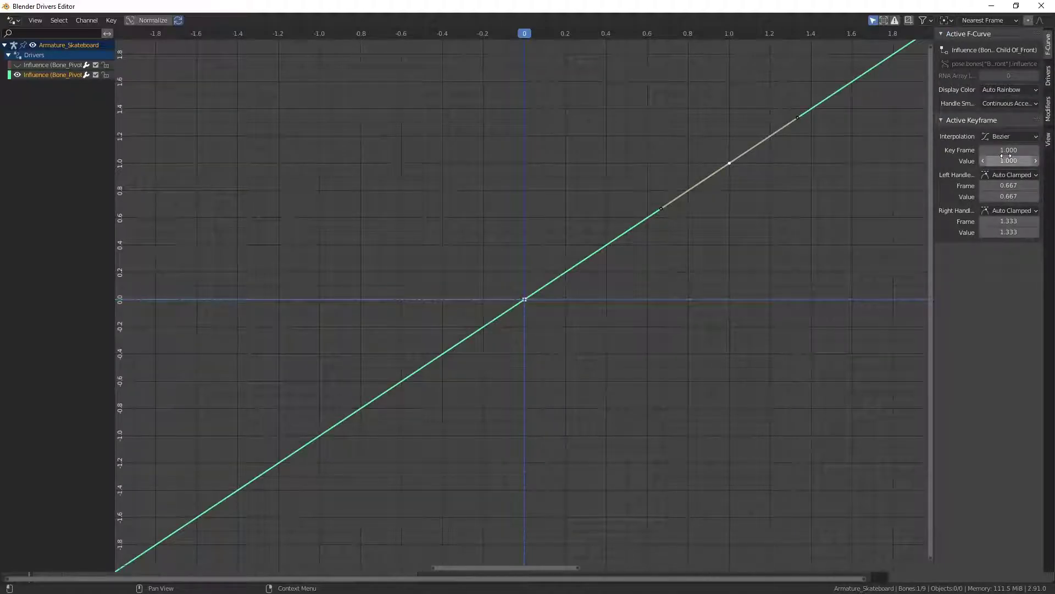
click(1042, 5)
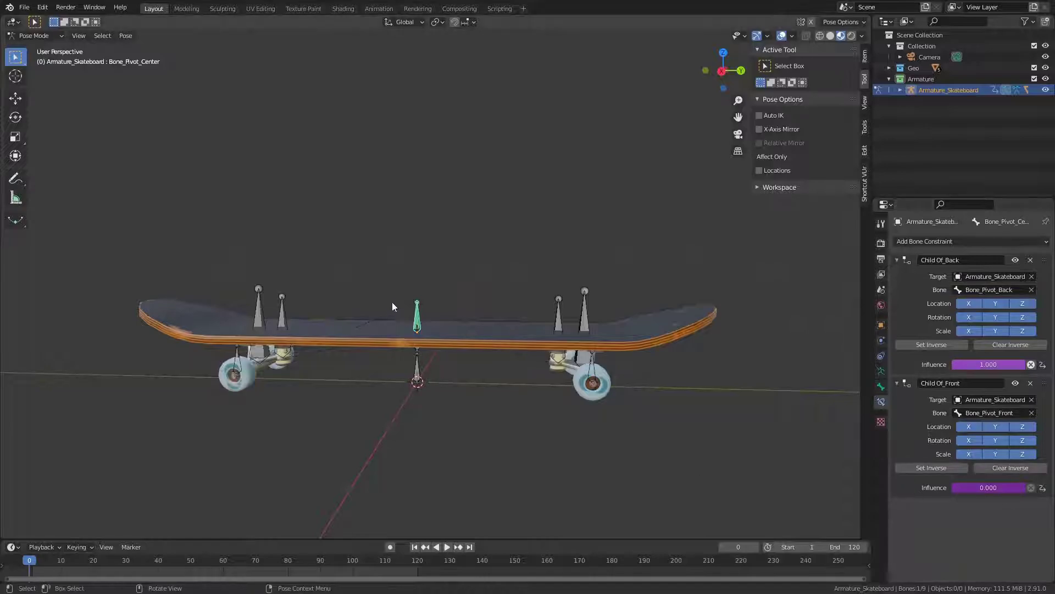
- Display the armature's custom properties and test Bone_Pivot_Back with a cancelled rotation about global X while Pivot_Switch is 0
click(881, 324)
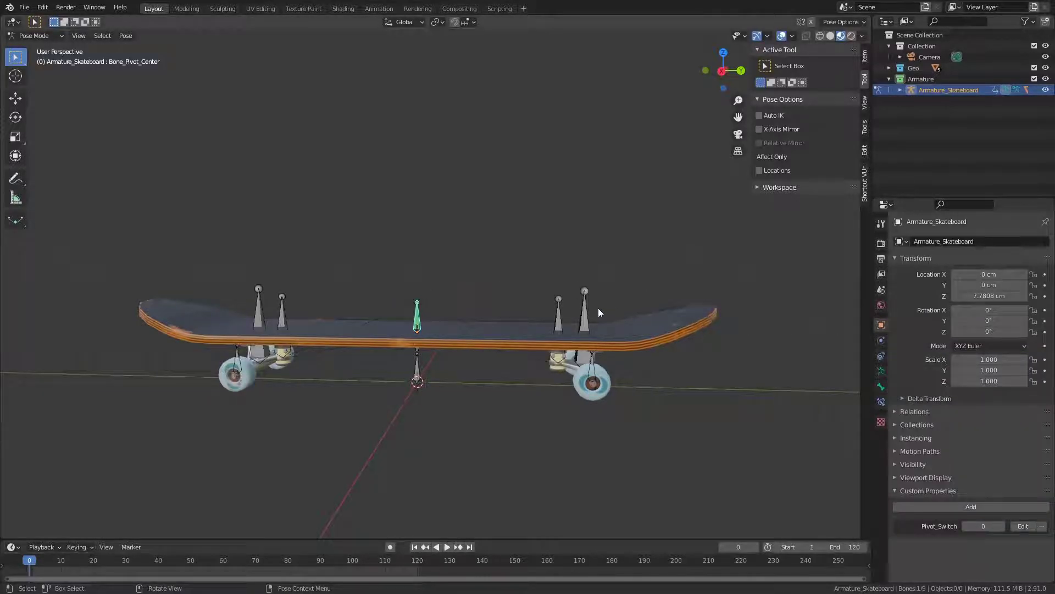
click(585, 304)
key(r)
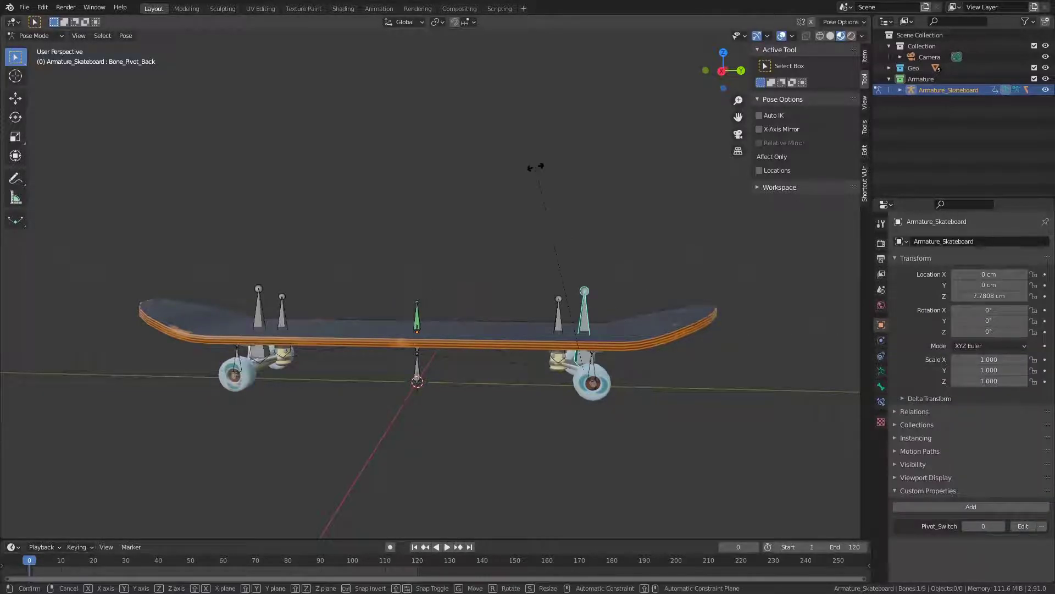
key(x)
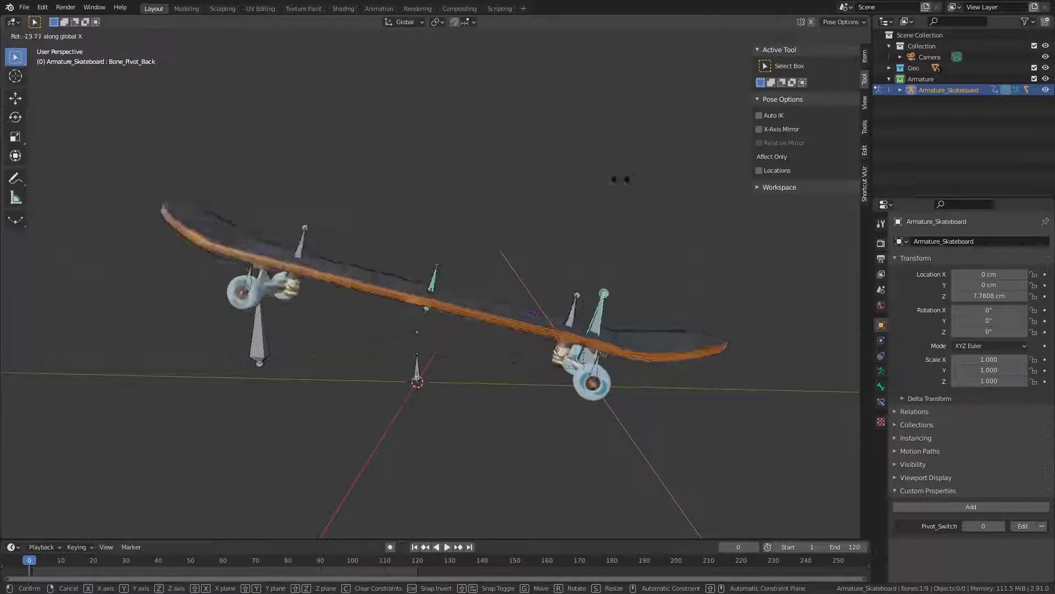
right_click(605, 182)
- Test Bone_Pivot_Front with a rotation about global X while Pivot_Switch is 0, and cancel the rotation
click(255, 315)
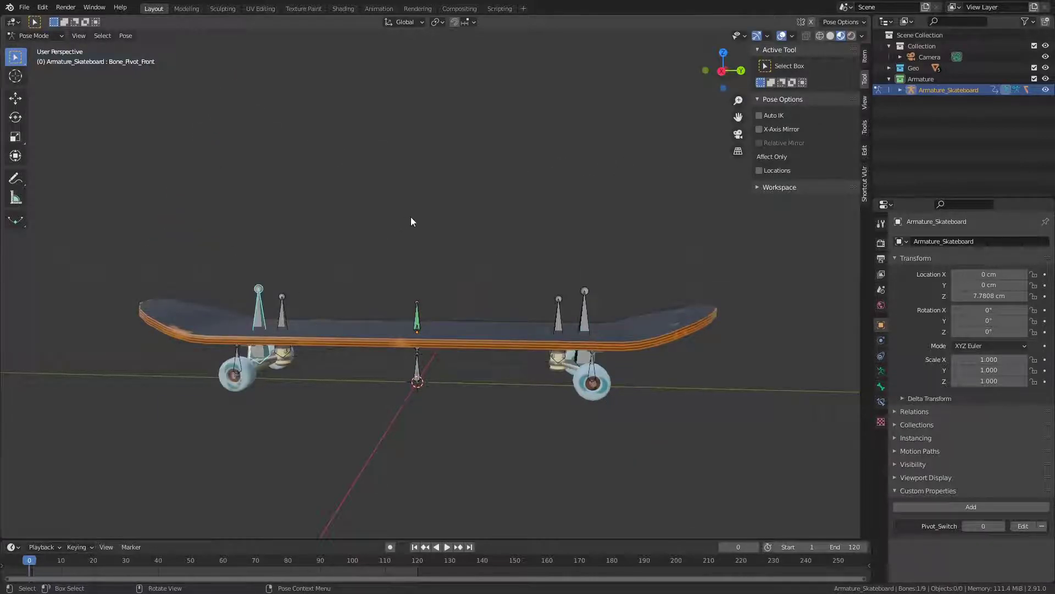
key(r)
key(x)
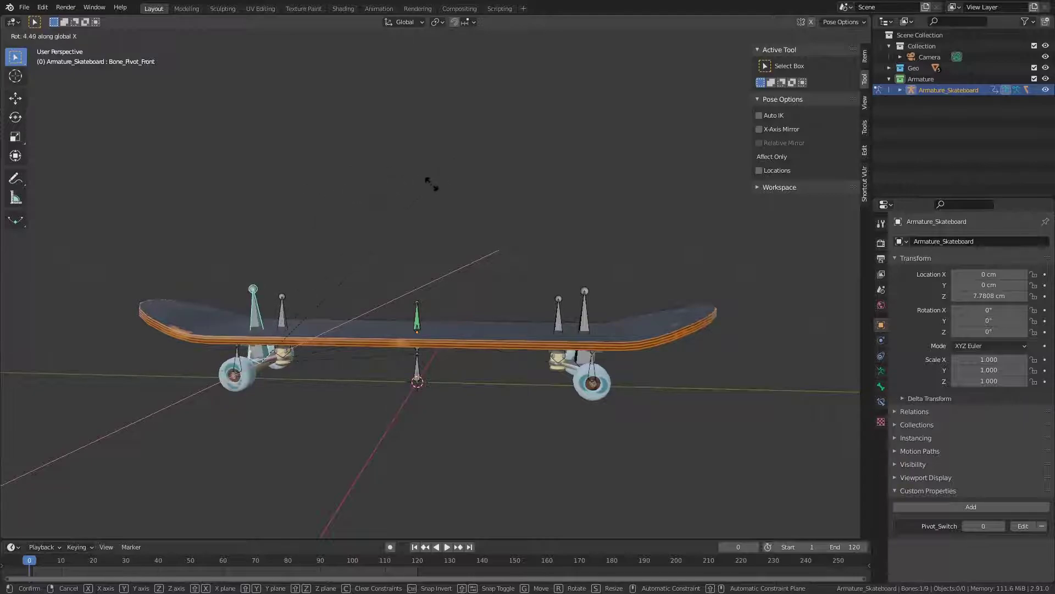
right_click(430, 183)
- Set Pivot_Switch to 1 and test Bone_Pivot_Front with a cancelled rotation
click(1002, 528)
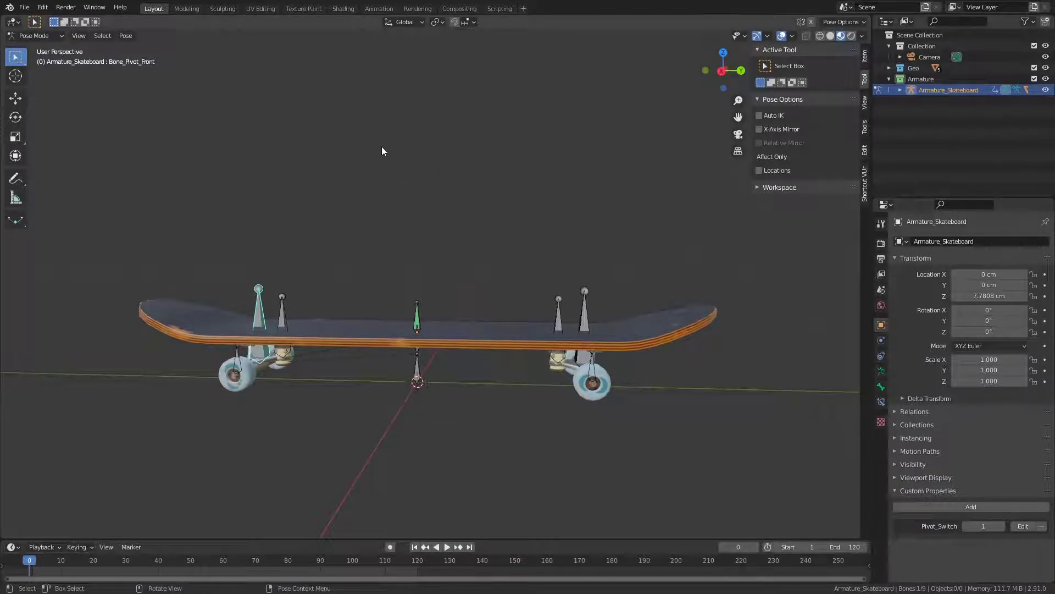
key(r)
right_click(341, 165)
- Test Bone_Pivot_Back with an X rotation while Pivot_Switch is 1, and cancel the rotation
click(589, 329)
key(r)
key(x)
right_click(593, 192)
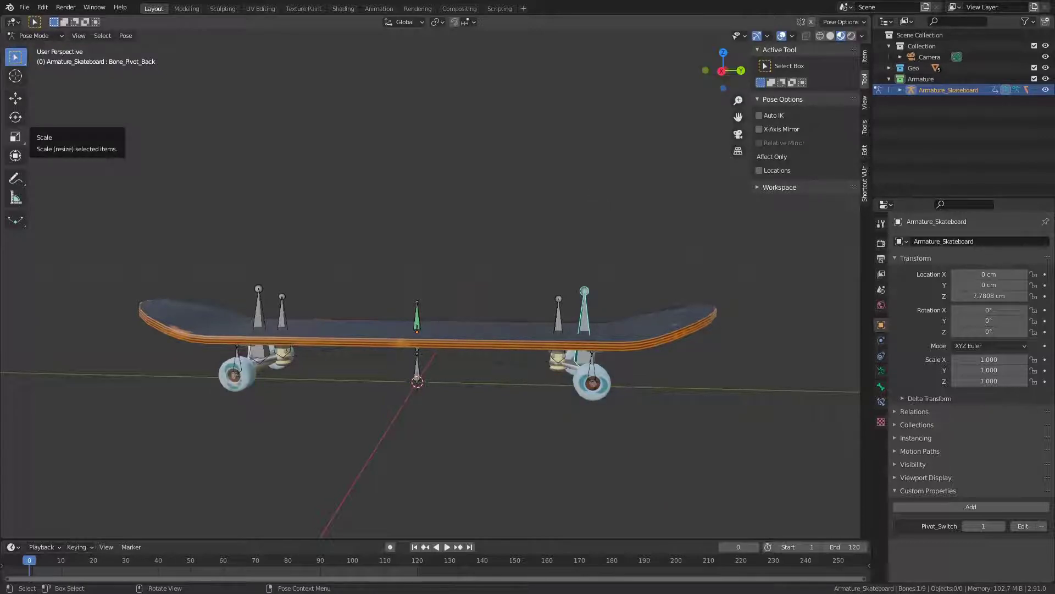
- Test spinning the front wheels by rotating Bone_Wheels_Front about global X, and cancel the rotation
click(236, 360)
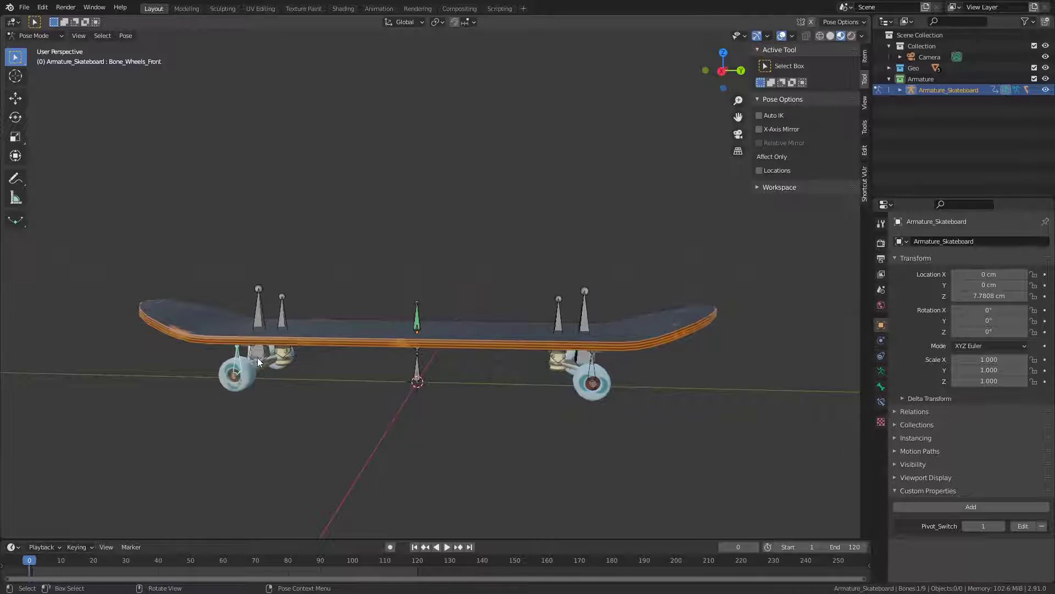
key(r)
key(x)
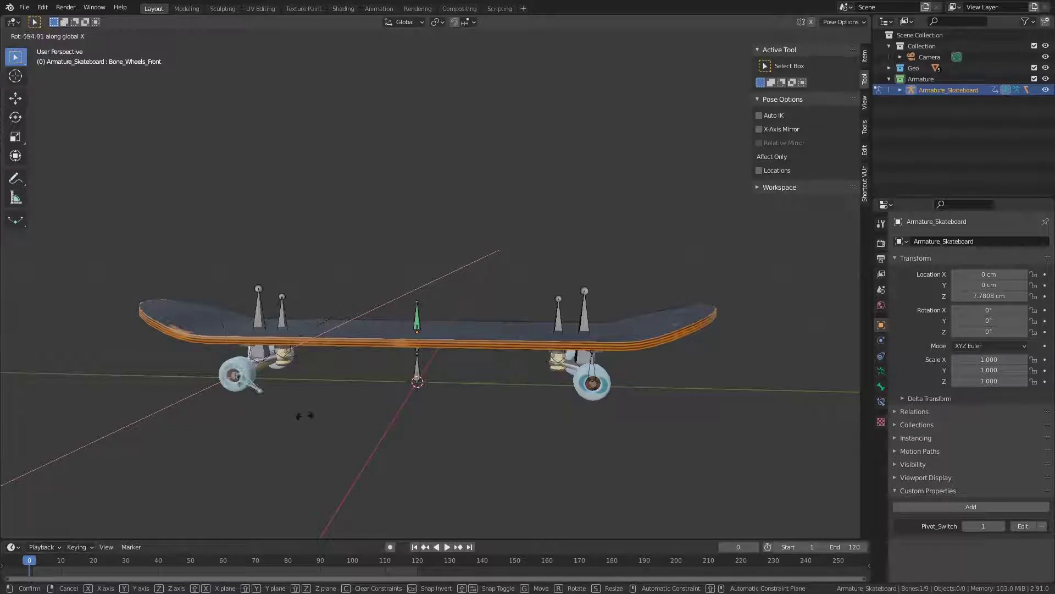
right_click(281, 290)
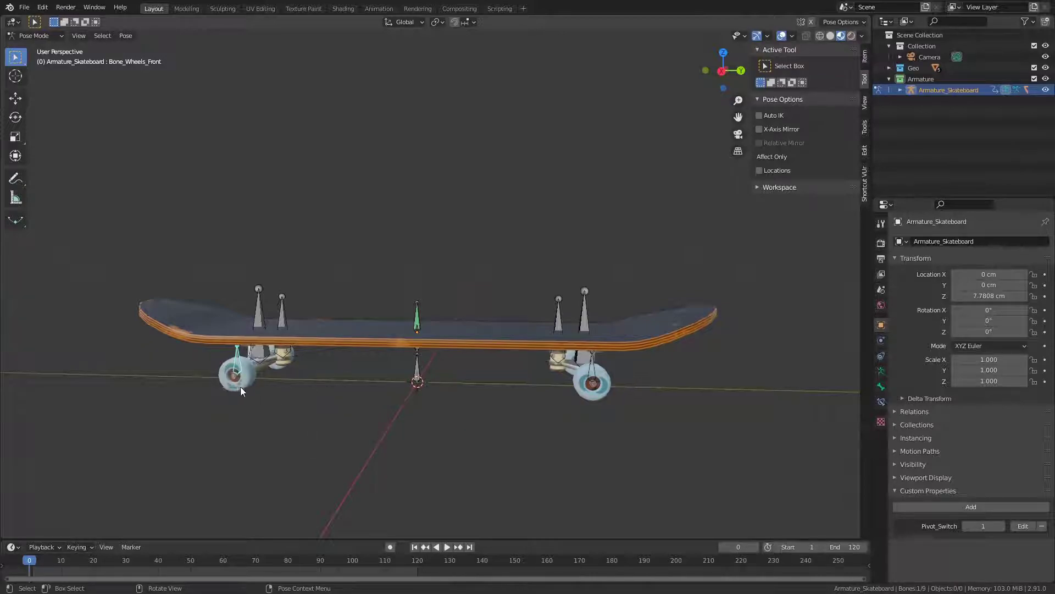
- Add a new custom property to the Armature_Skateboard object and name it Speed_Wheels_Front
shift+middle_drag(341, 391, 383, 397)
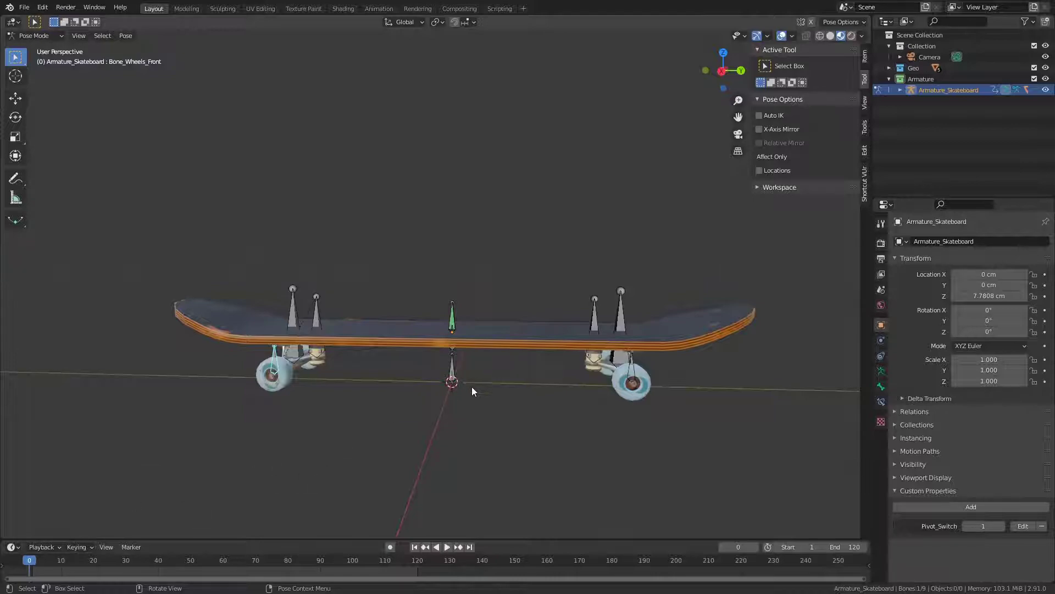
click(971, 504)
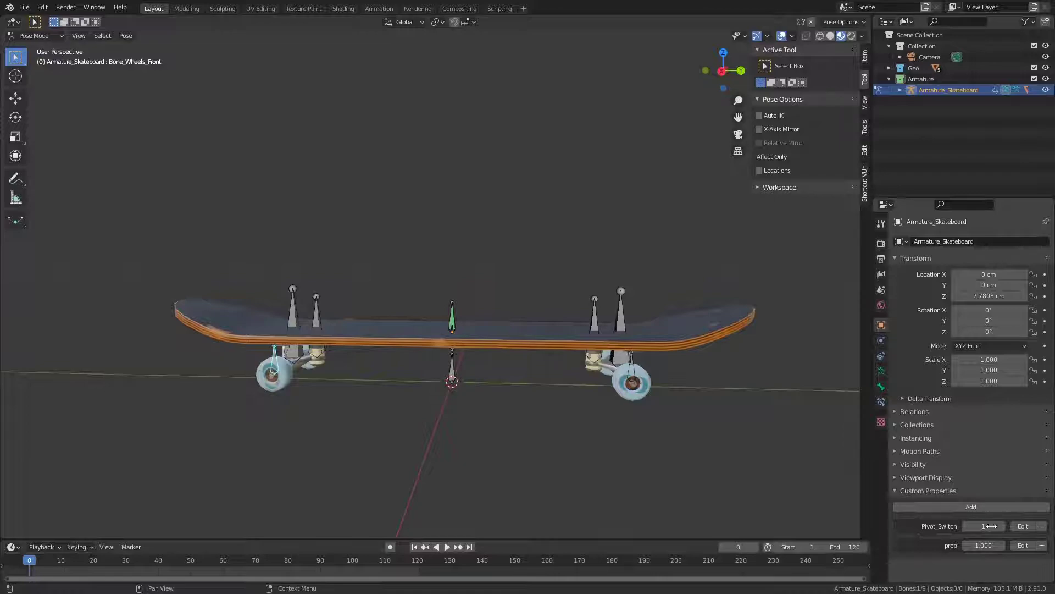
click(1022, 545)
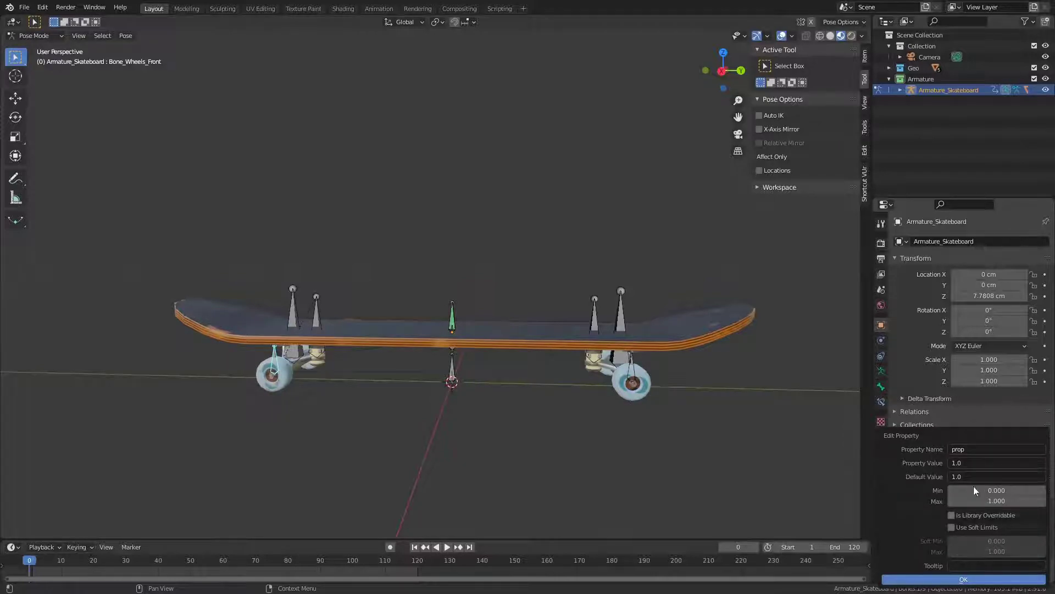
click(971, 449)
text(Sp)
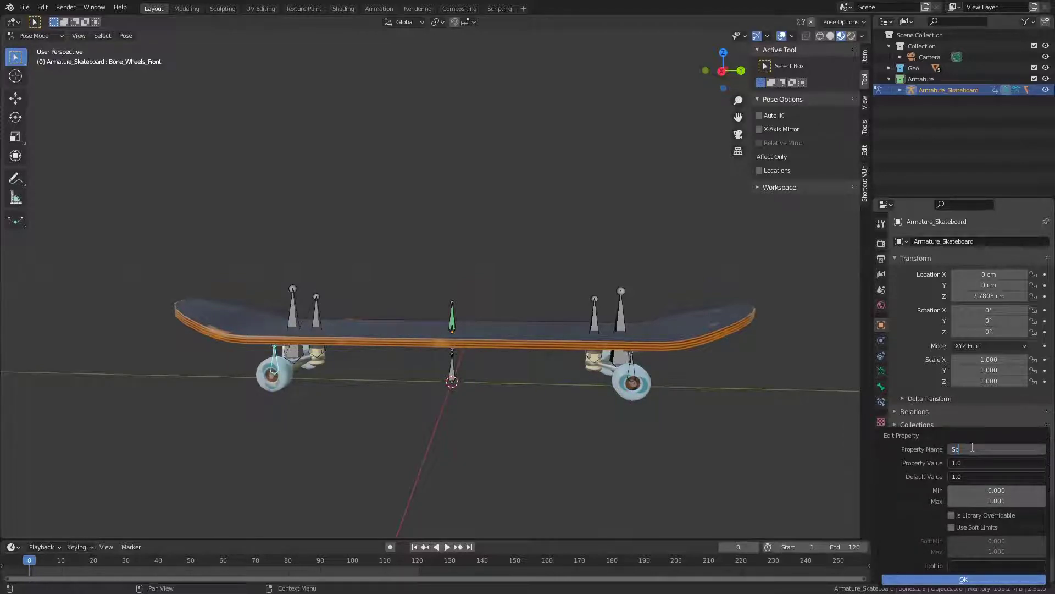
text(eed_Wheels_Front)
key(Return)
- Give the Speed_Wheels_Front property a default value of 0 and a maximum of 10
click(980, 478)
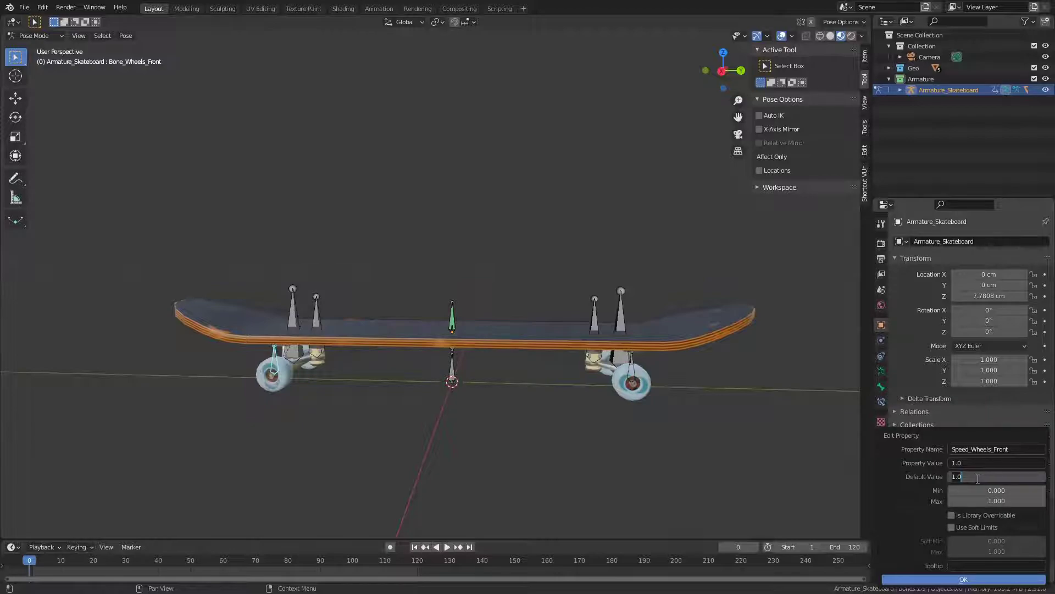
key(BackSpace)
key(BackSpace)
key(BackSpace)
text(0)
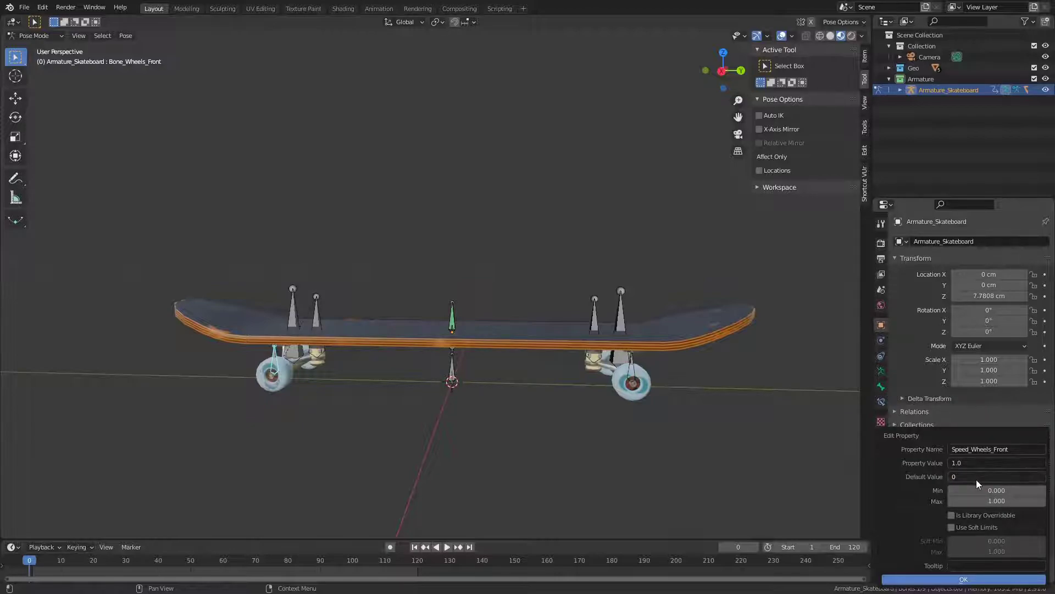
click(990, 501)
text(10)
key(Return)
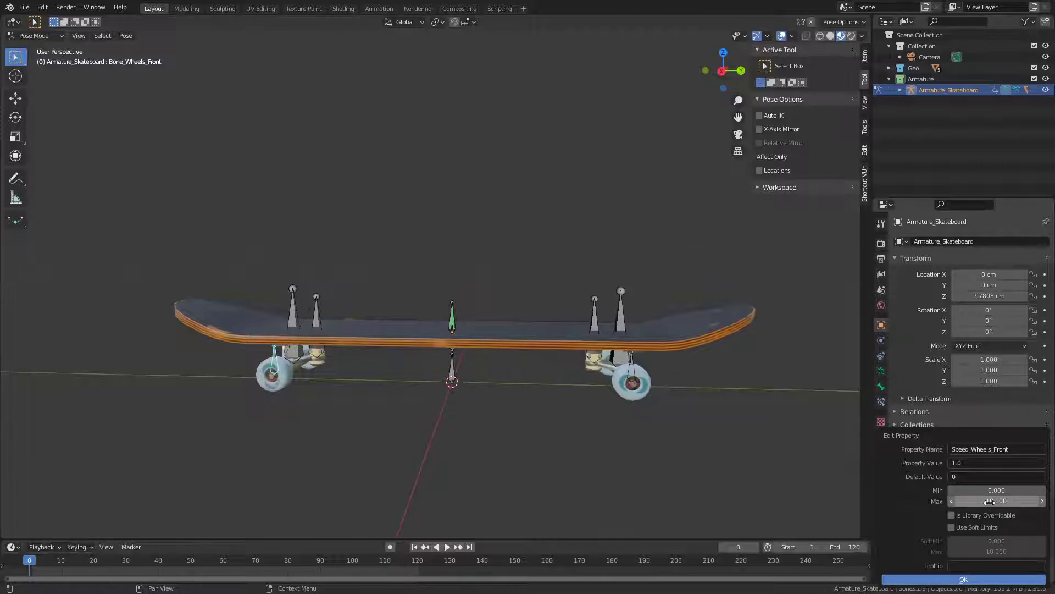
click(951, 580)
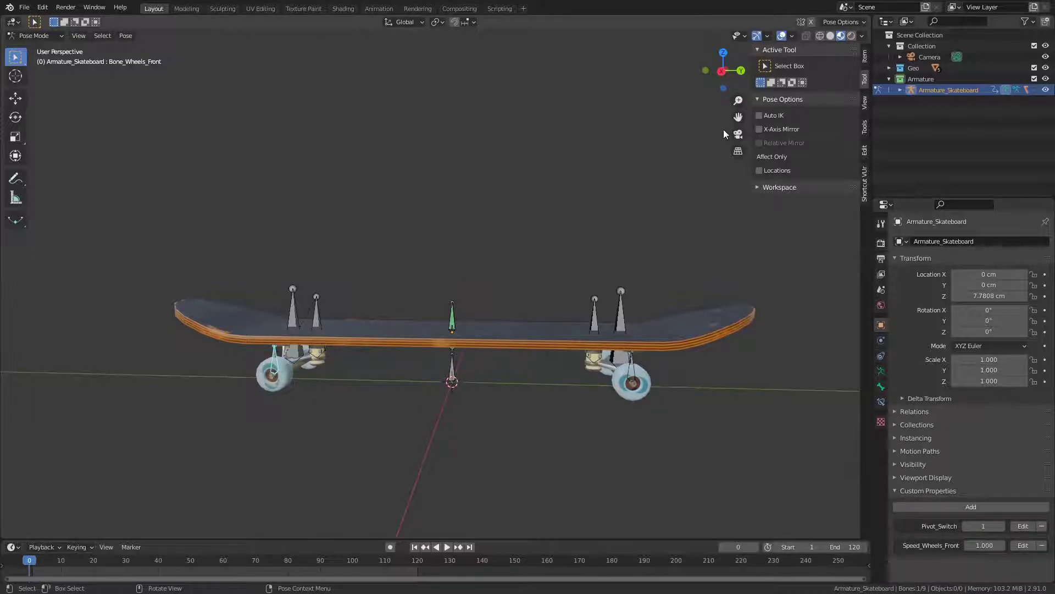
- Copy the data path of Speed_Wheels_Front and set Bone_Wheels_Front's rotation mode to XYZ Euler
right_click(982, 546)
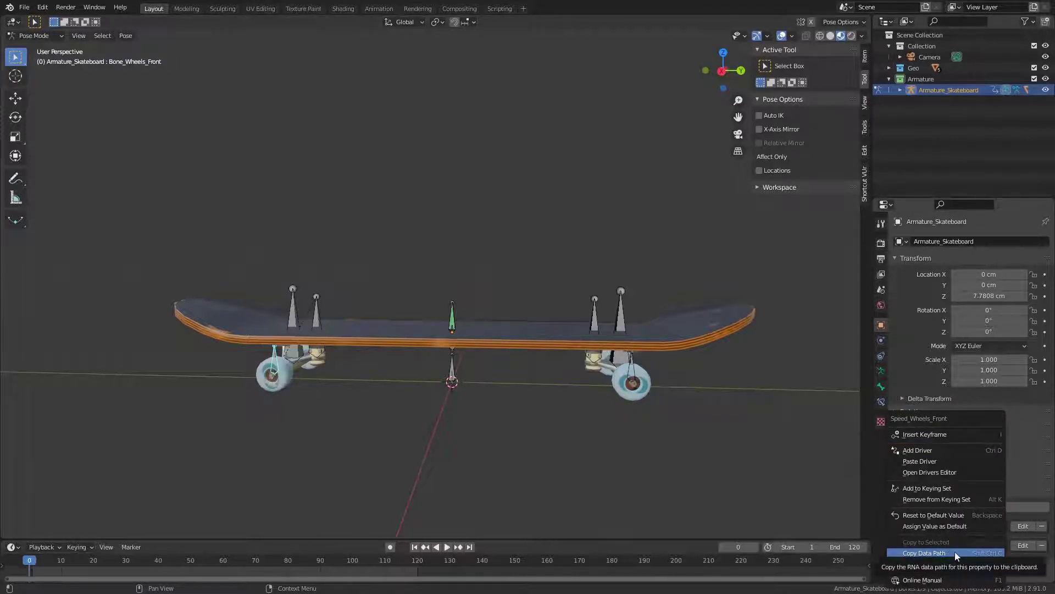
click(954, 552)
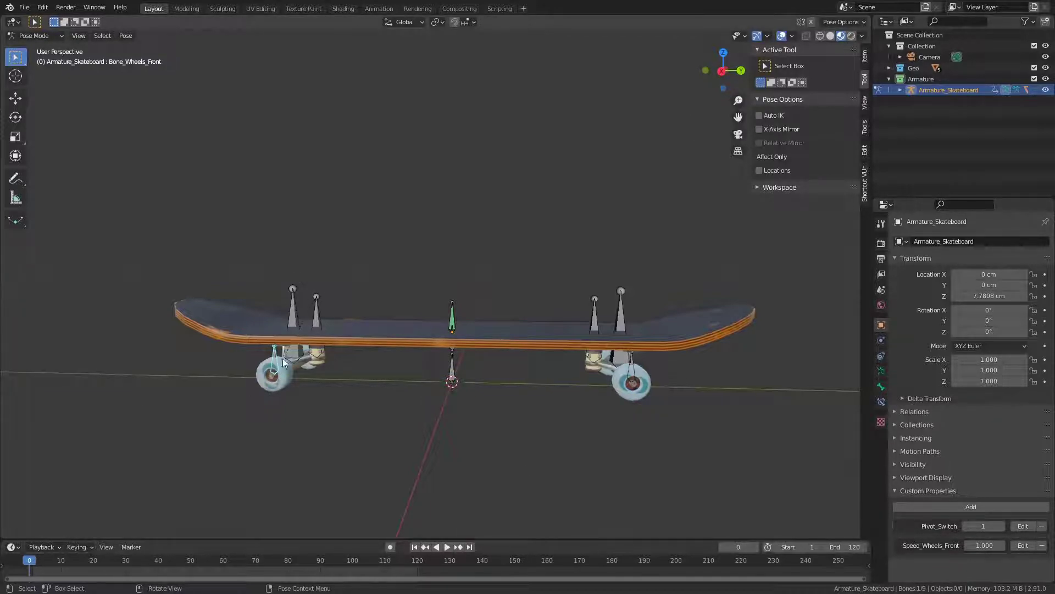
click(866, 58)
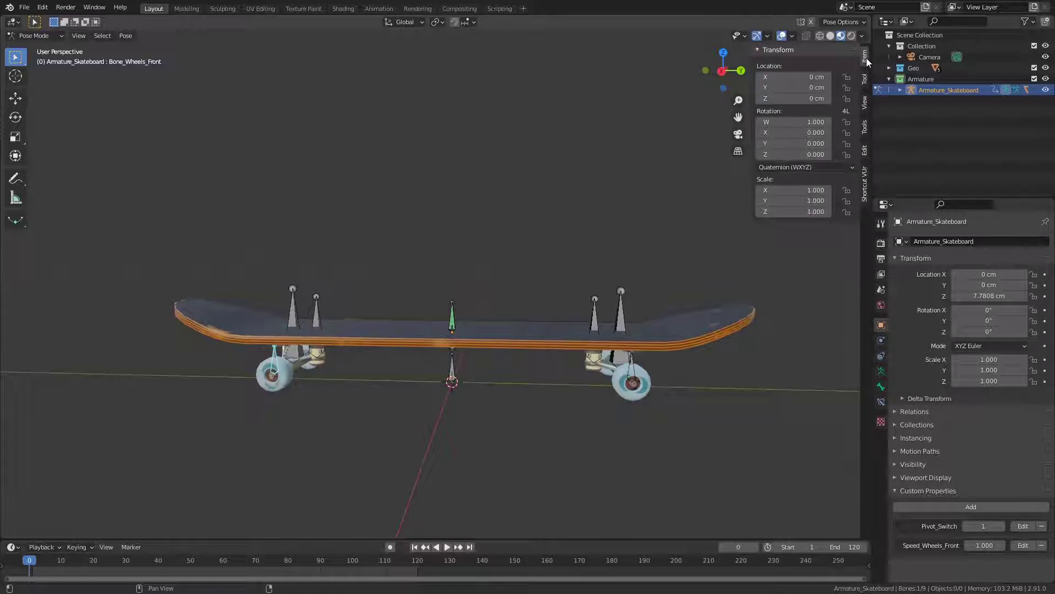
click(789, 167)
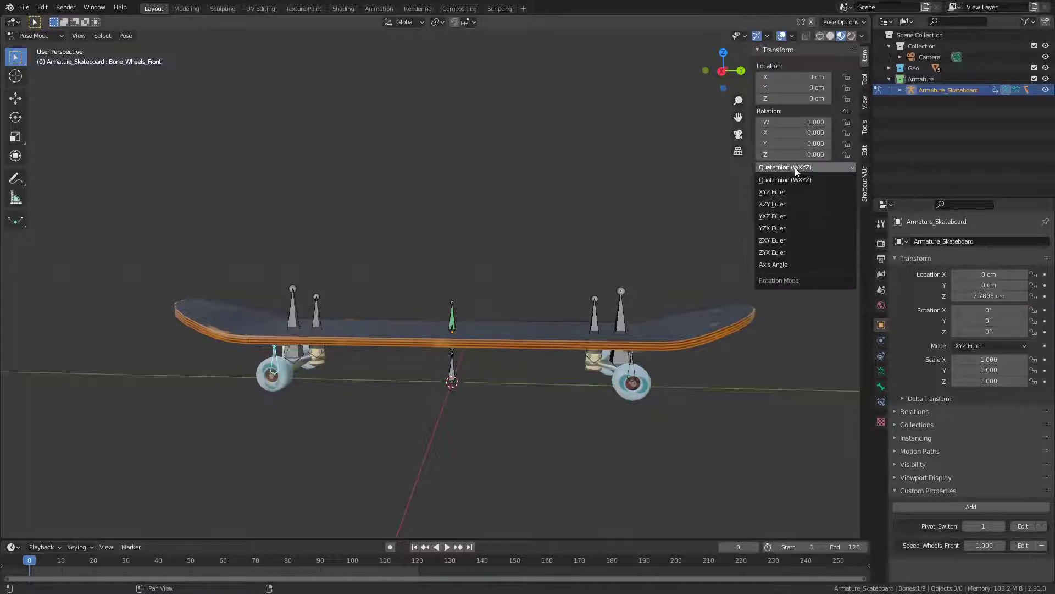
click(801, 192)
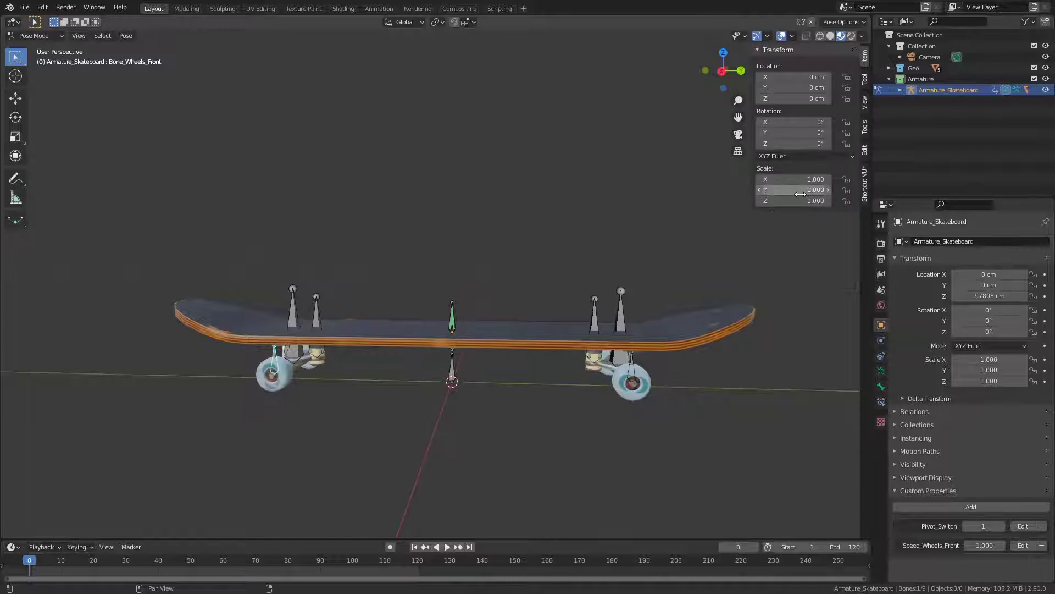
- Try out an X rotation on Bone_Wheels_Front and undo it
drag(797, 121, 824, 121)
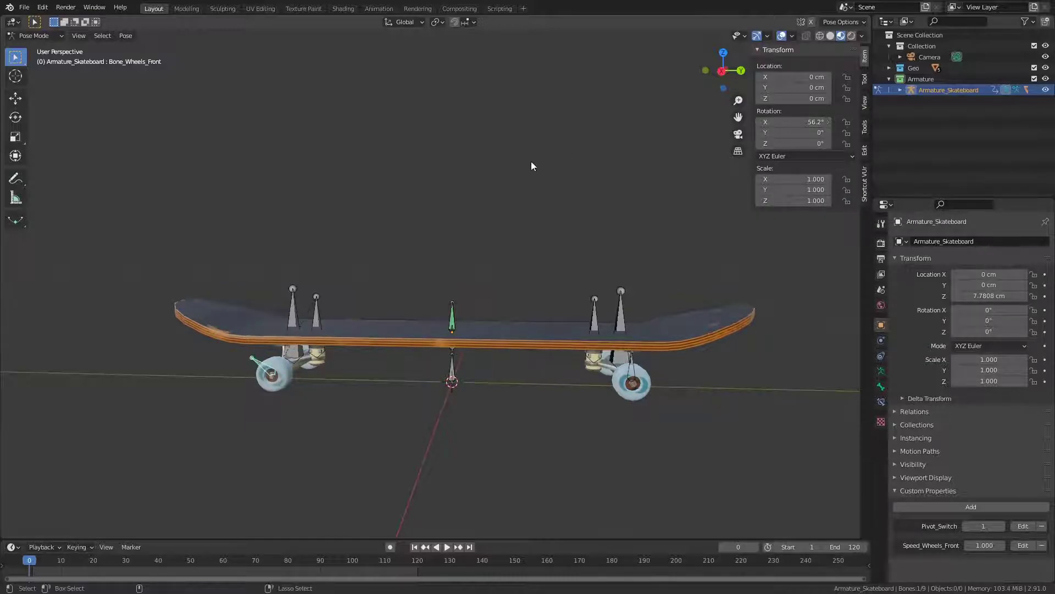
key(ctrl+z)
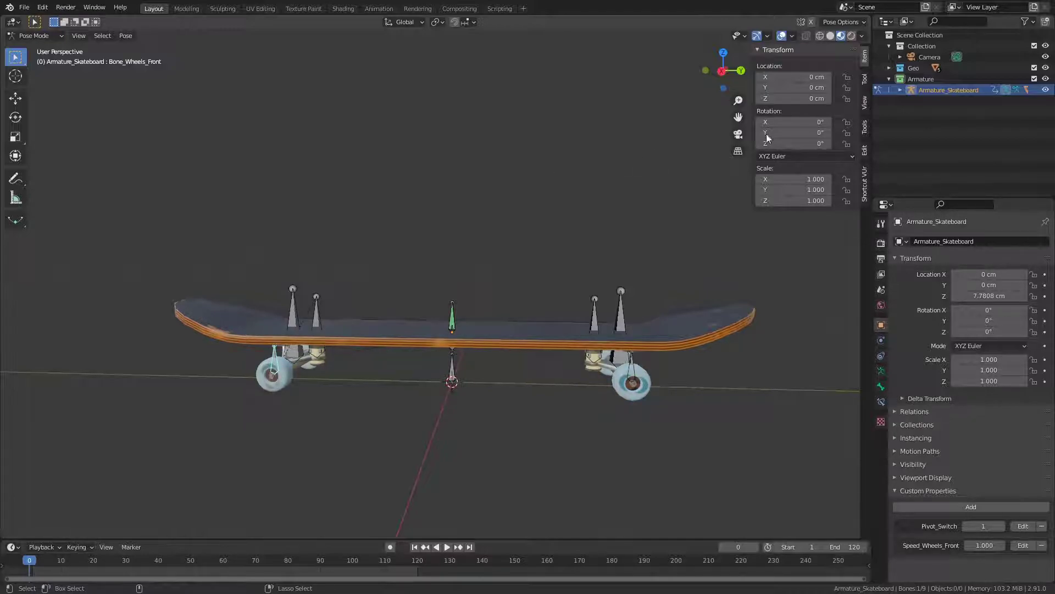
- Add a driver to Bone_Wheels_Front's X rotation and show its curve and settings in the Drivers Editor
right_click(815, 122)
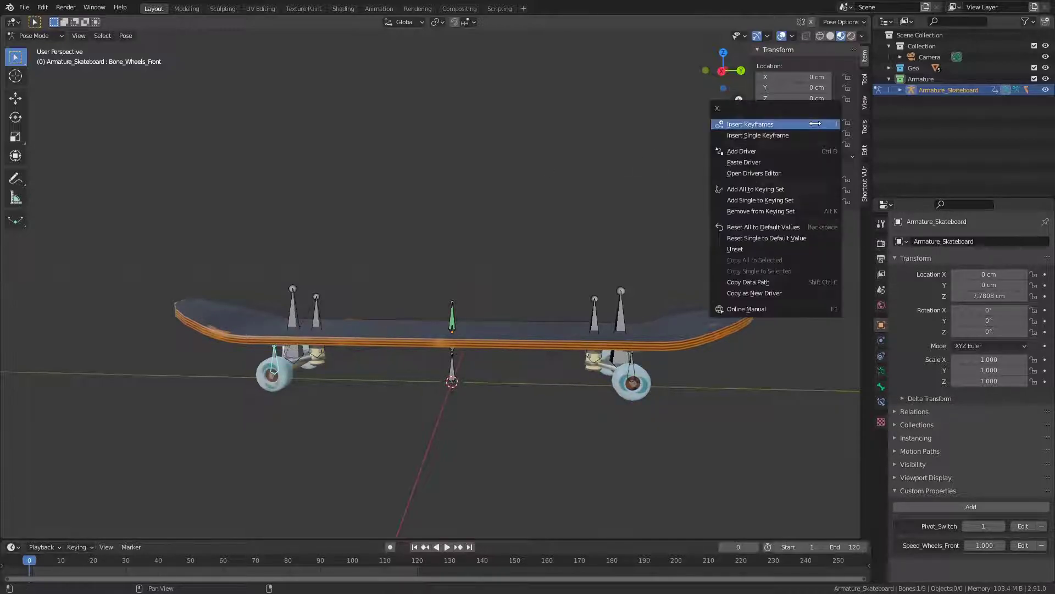
click(778, 151)
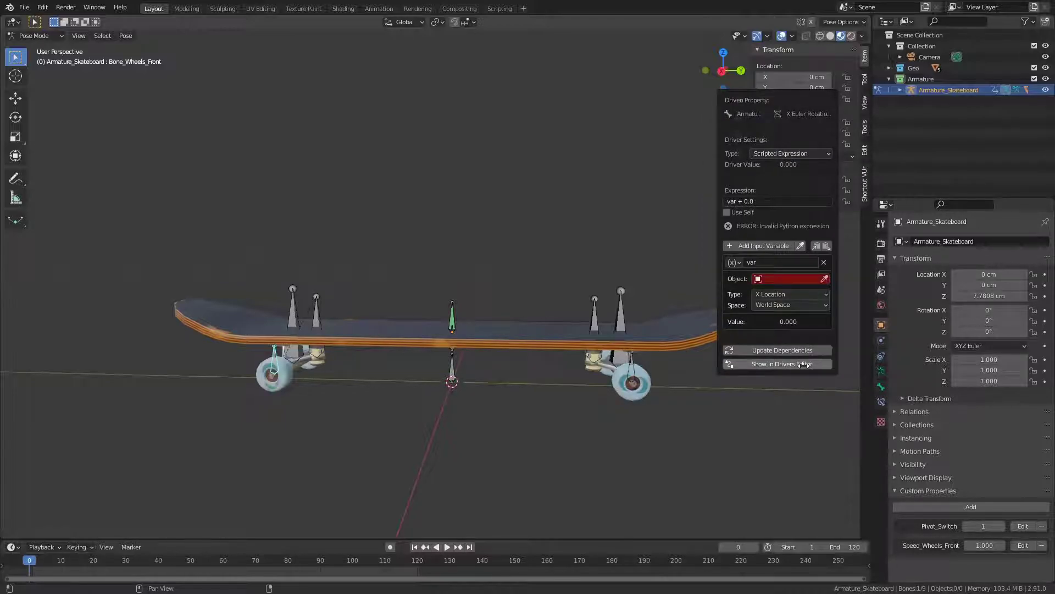
click(804, 365)
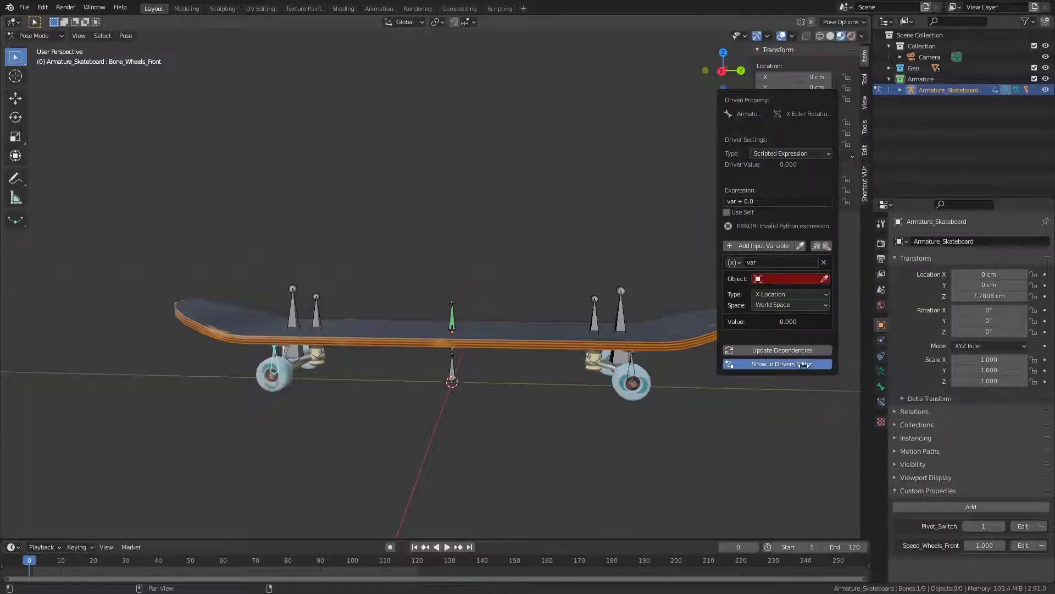
click(1012, 219)
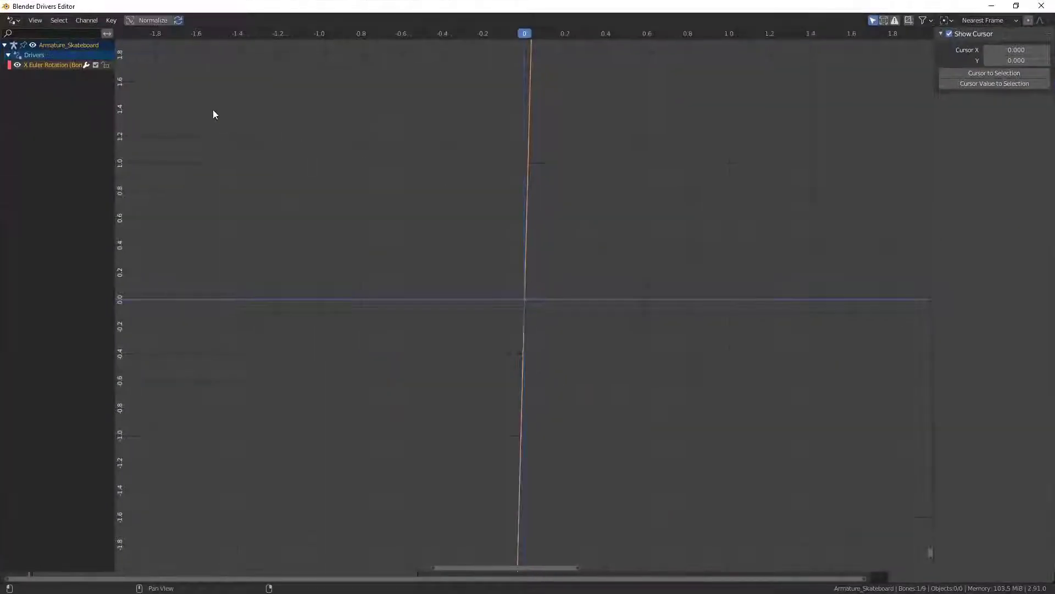
click(48, 64)
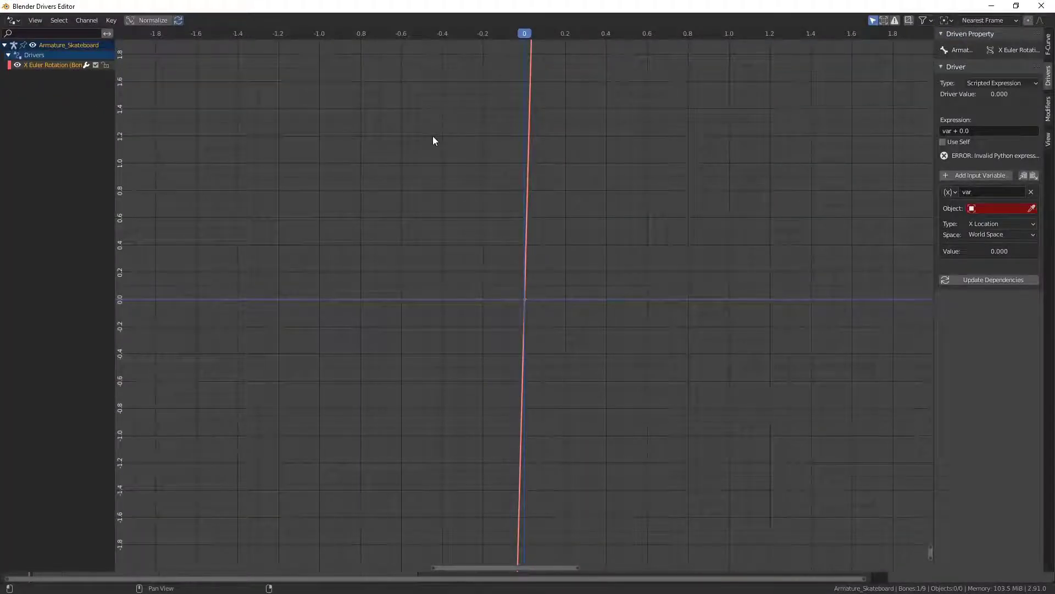
key(Home)
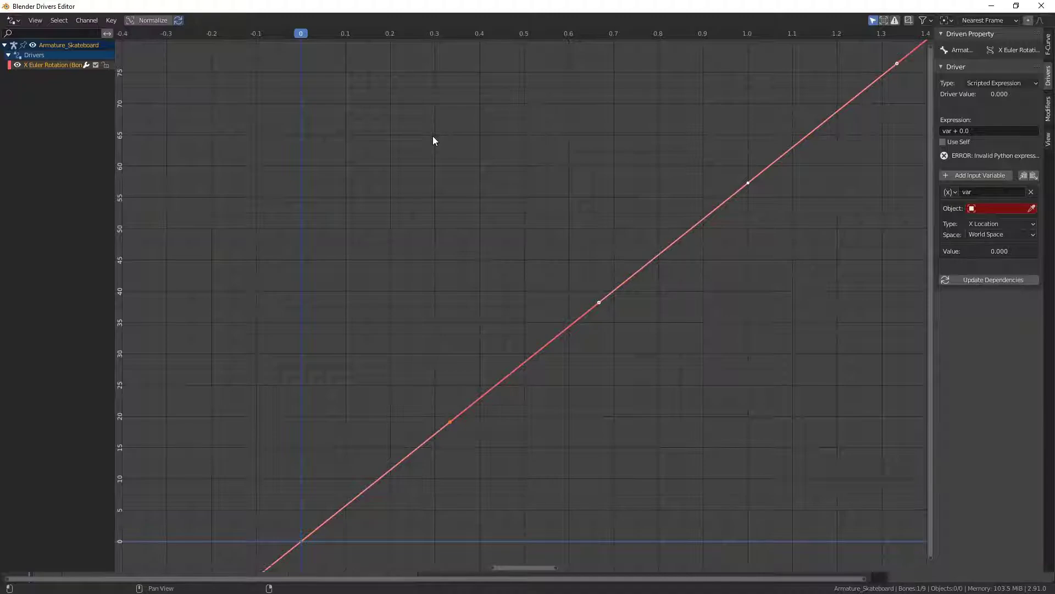
- Set the X rotation driver's expression to var and its input variable type to Single Property
click(972, 132)
text(var)
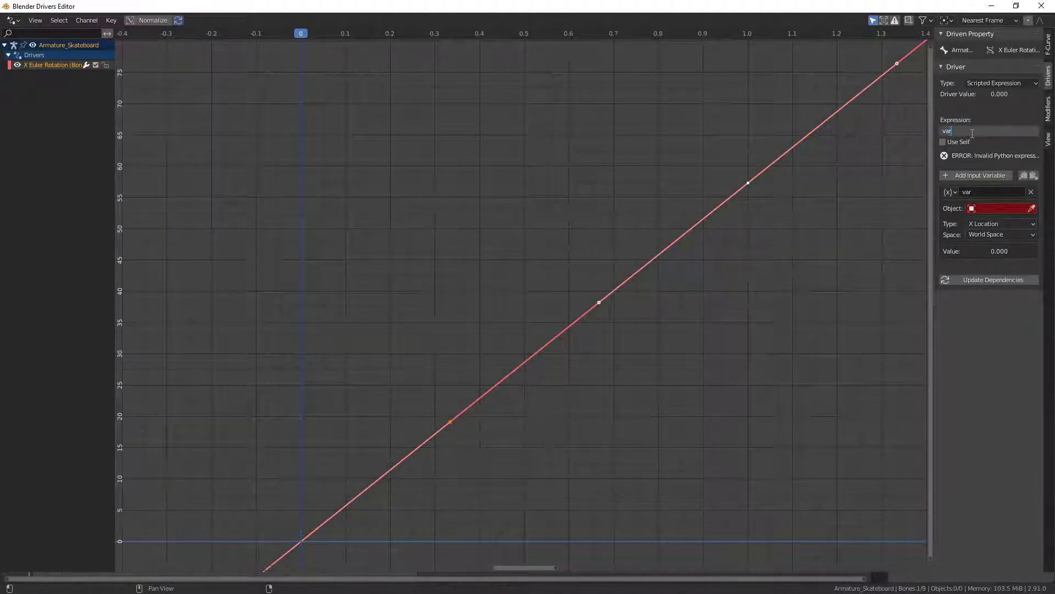
key(Return)
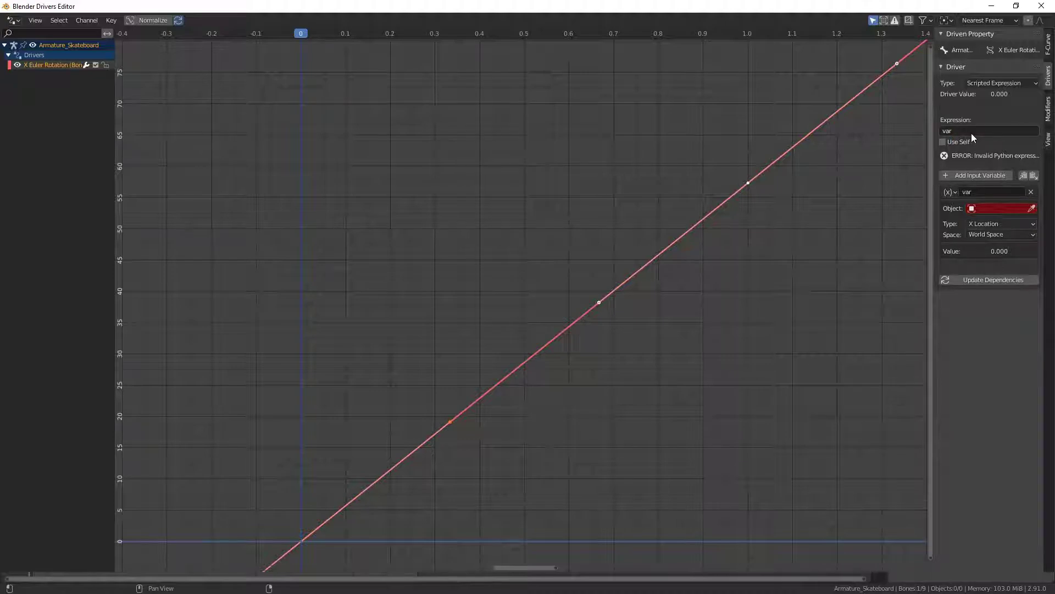
click(951, 192)
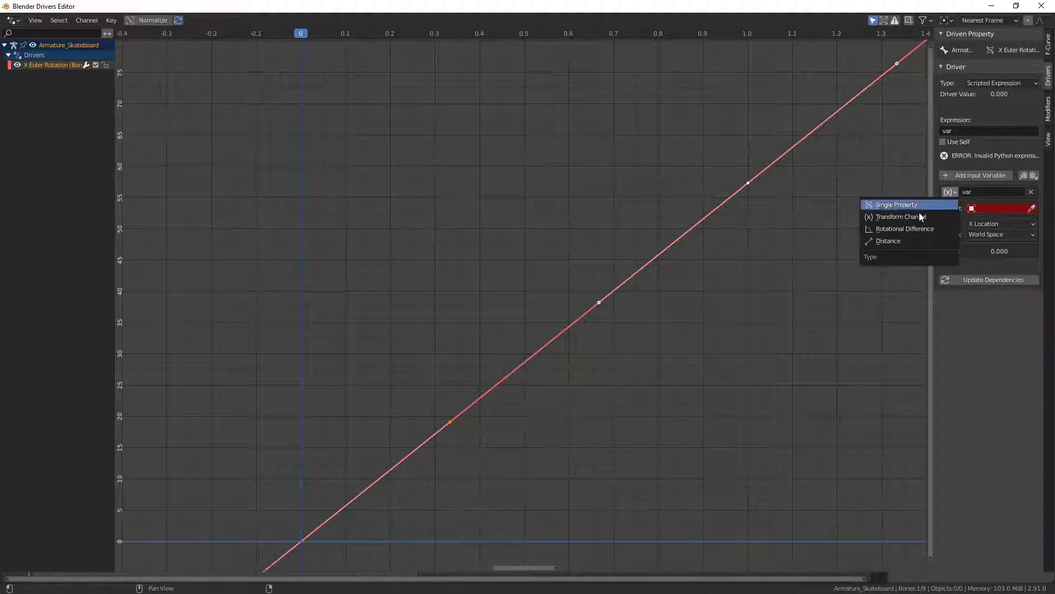
click(881, 205)
- Target the driver variable at Armature_Skateboard and paste the copied Speed_Wheels_Front data path as its path
click(1017, 208)
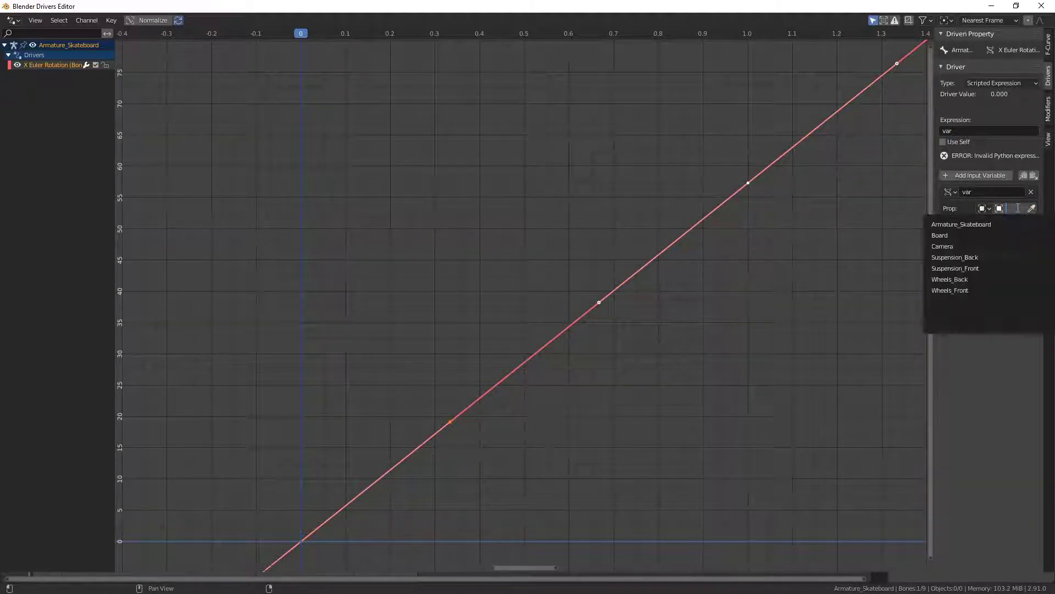
click(995, 225)
click(1000, 225)
key(ctrl+v)
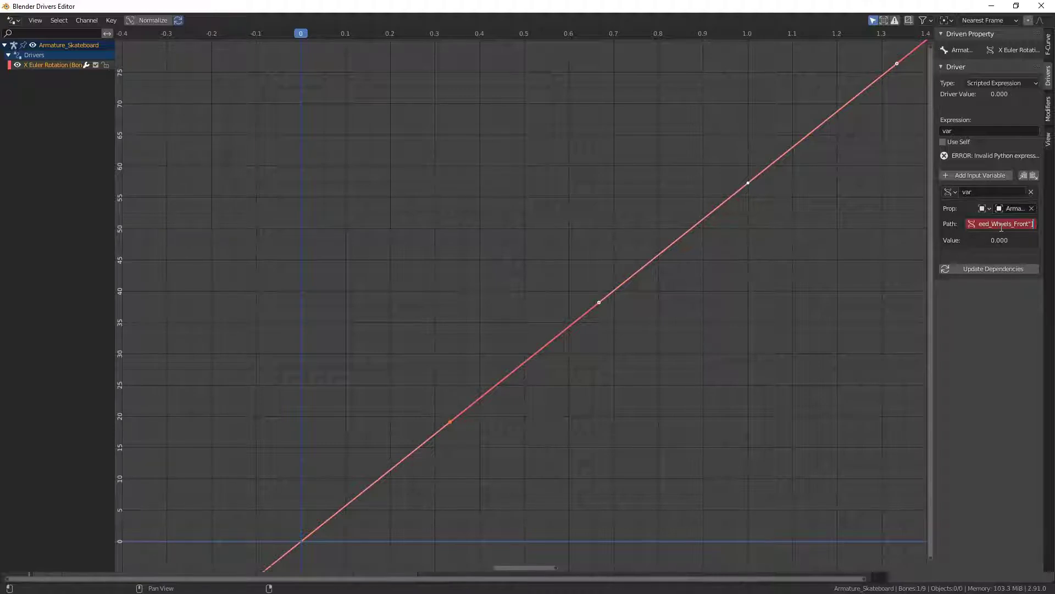
key(Return)
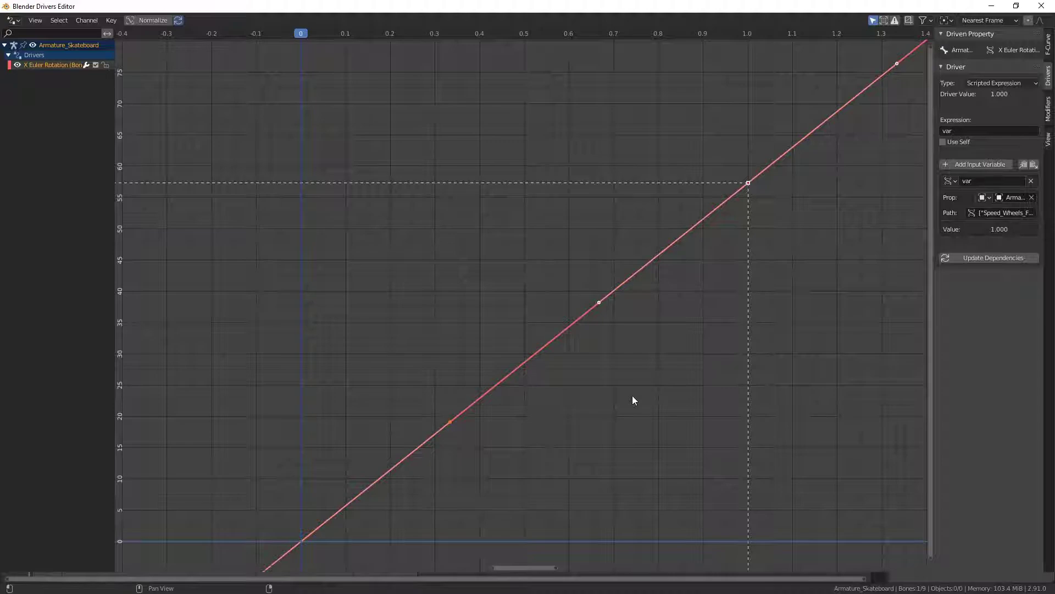
- Set the value of the driver curve's keyframe at 1.000 to 180°, and close the Drivers Editor
key(h)
key(alt+h)
click(1050, 48)
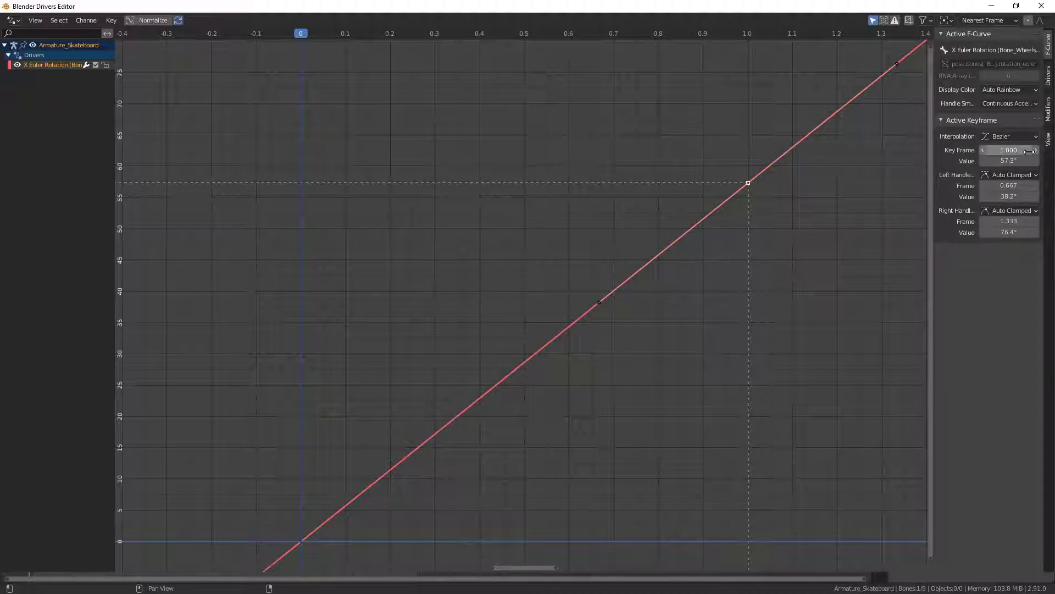
click(1006, 160)
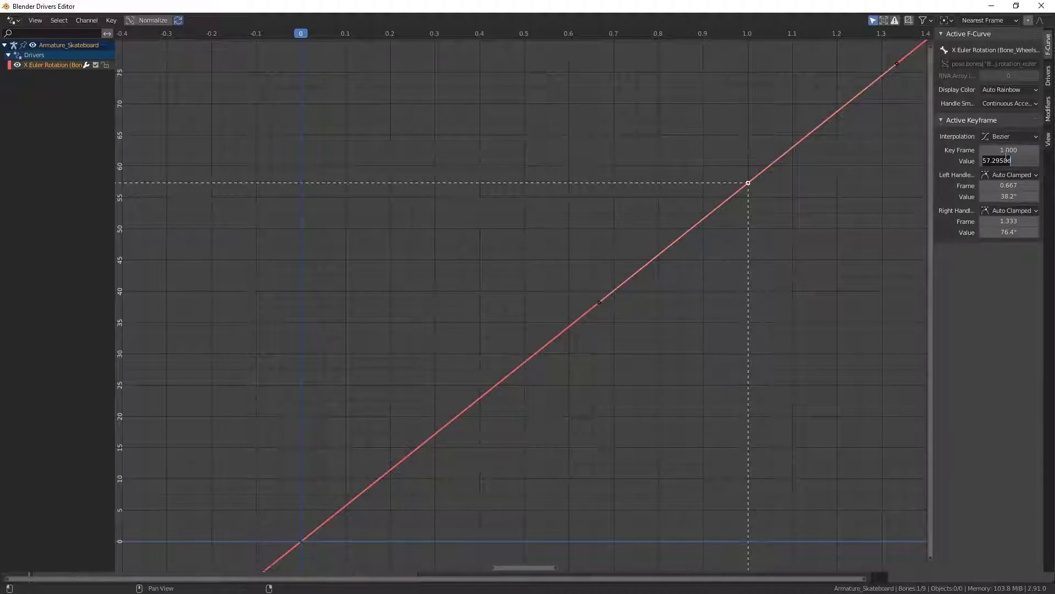
text(180)
key(Return)
scroll(416, 242, down, 4)
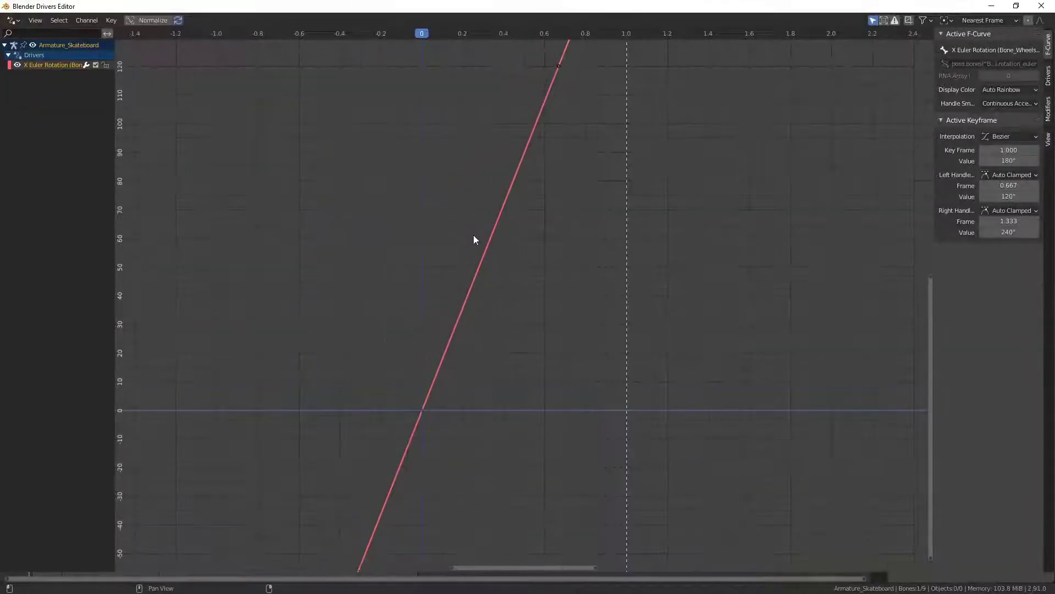
key(Home)
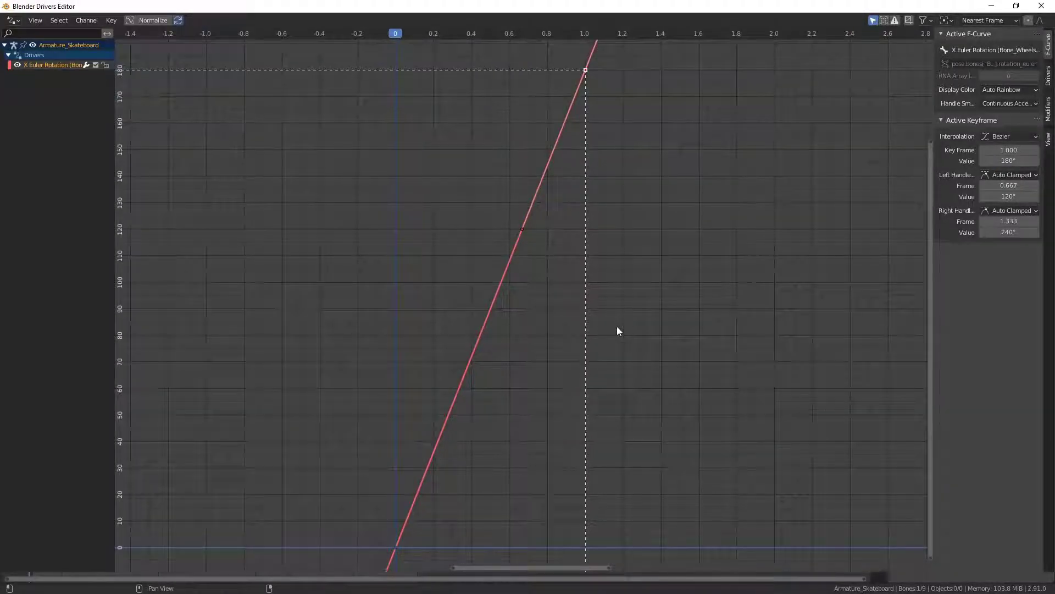
click(1042, 6)
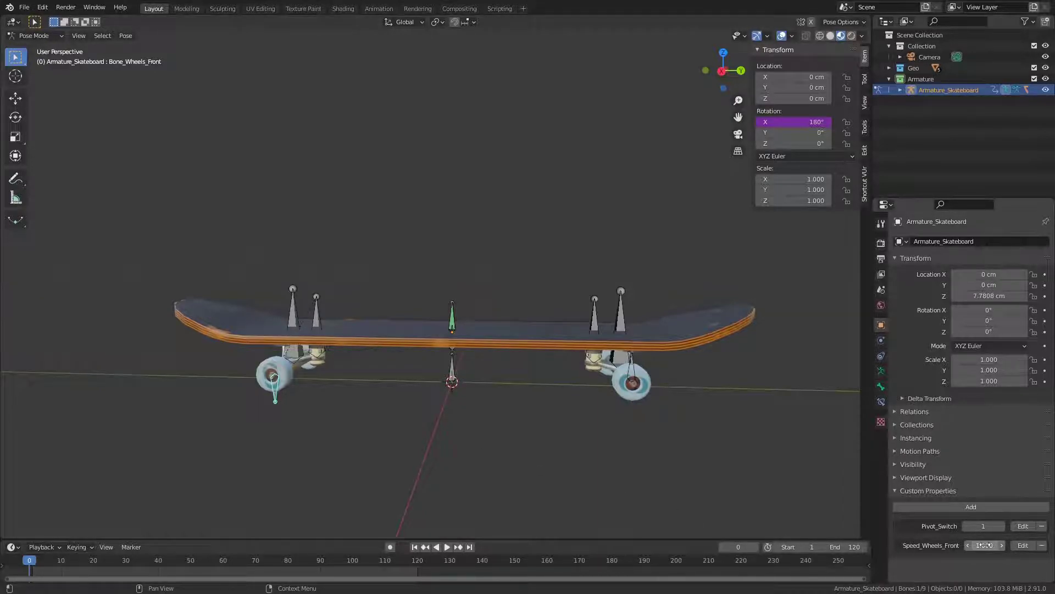
- Set Speed_Wheels_Front to 0 and play the animation briefly to check the front wheels
drag(988, 545, 957, 545)
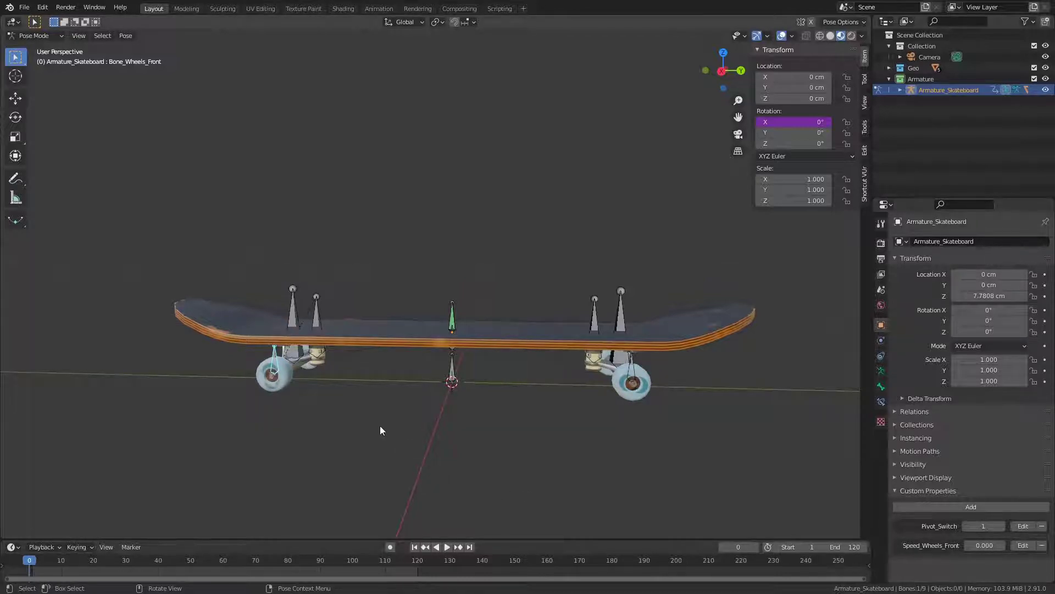
key(shift+space)
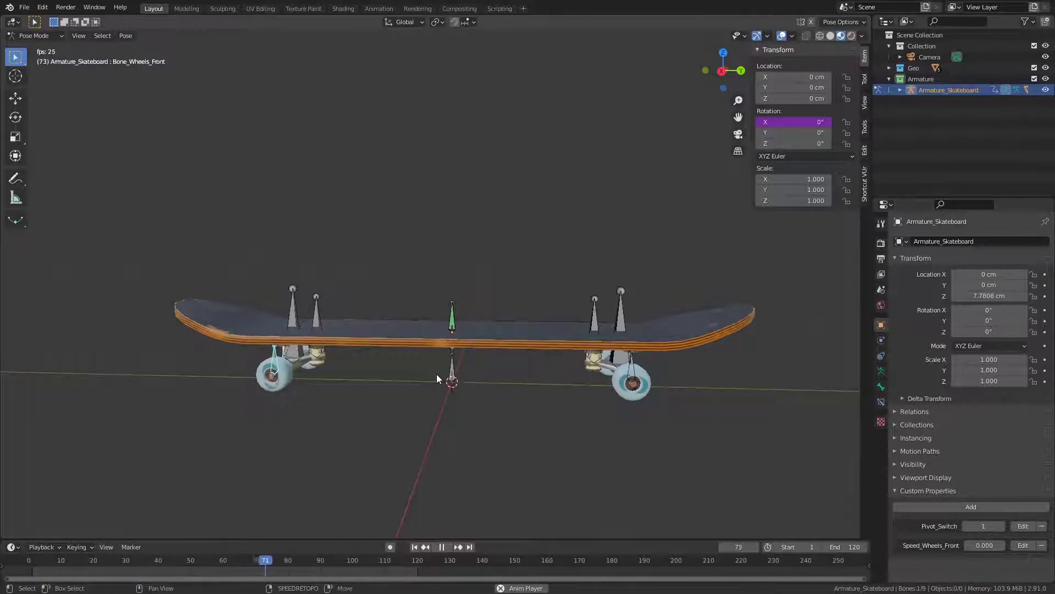
key(shift+space)
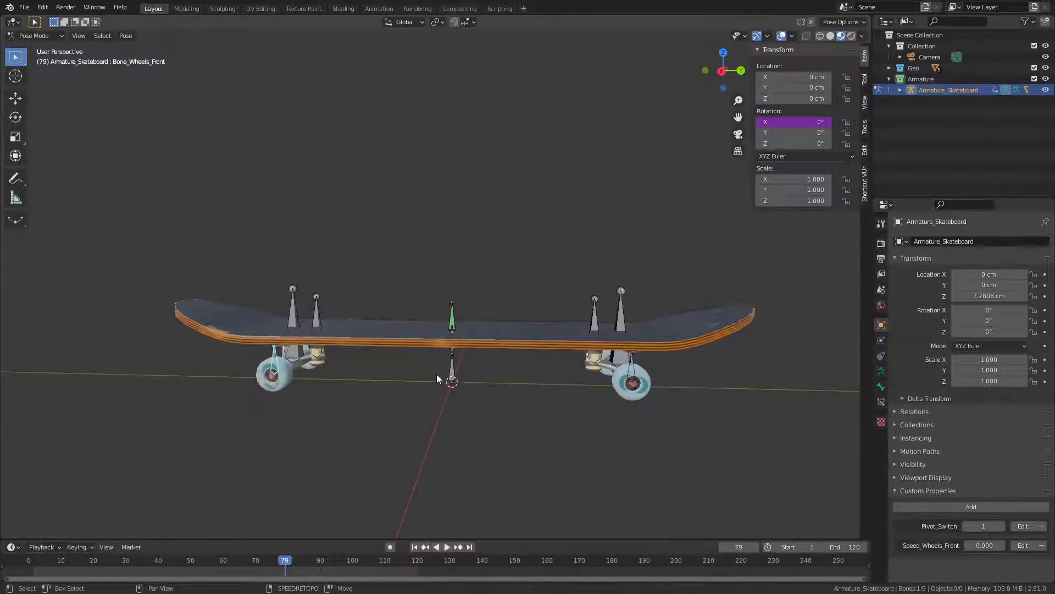
- Return the timeline to its first frame and copy the data path of the current frame value
click(415, 546)
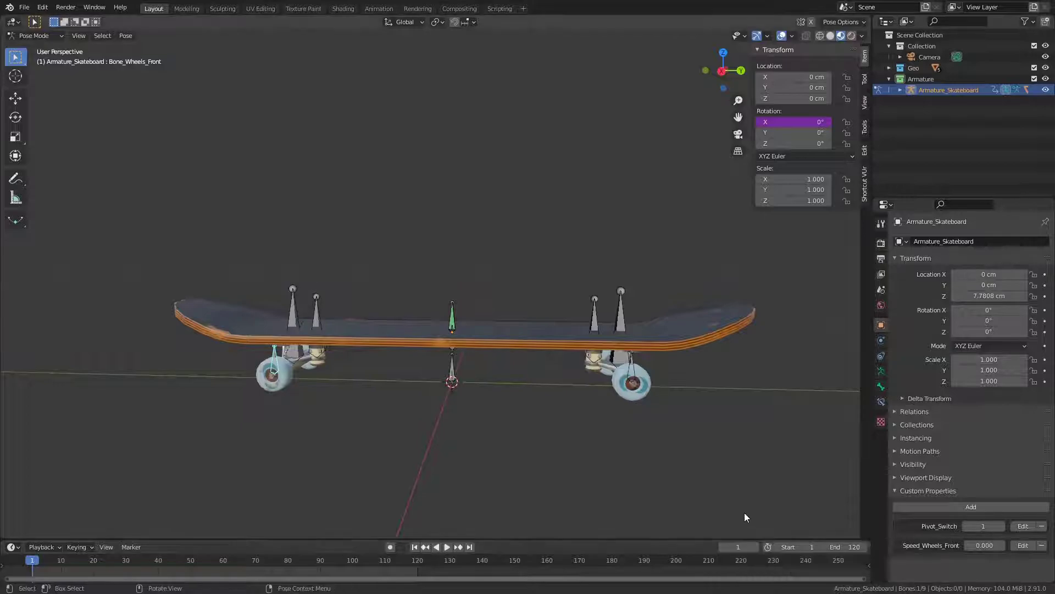
right_click(739, 549)
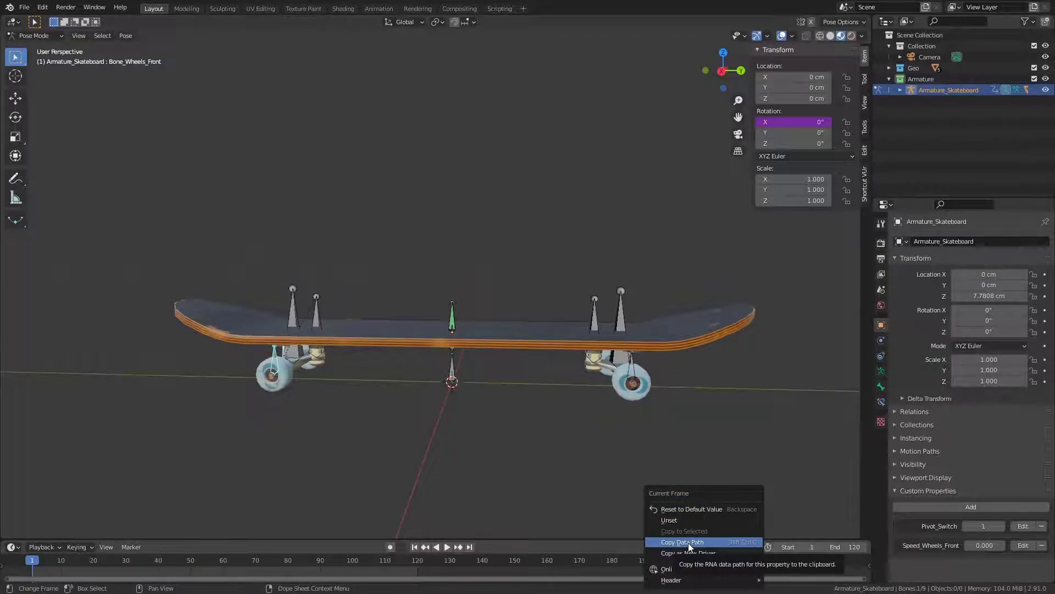
click(705, 543)
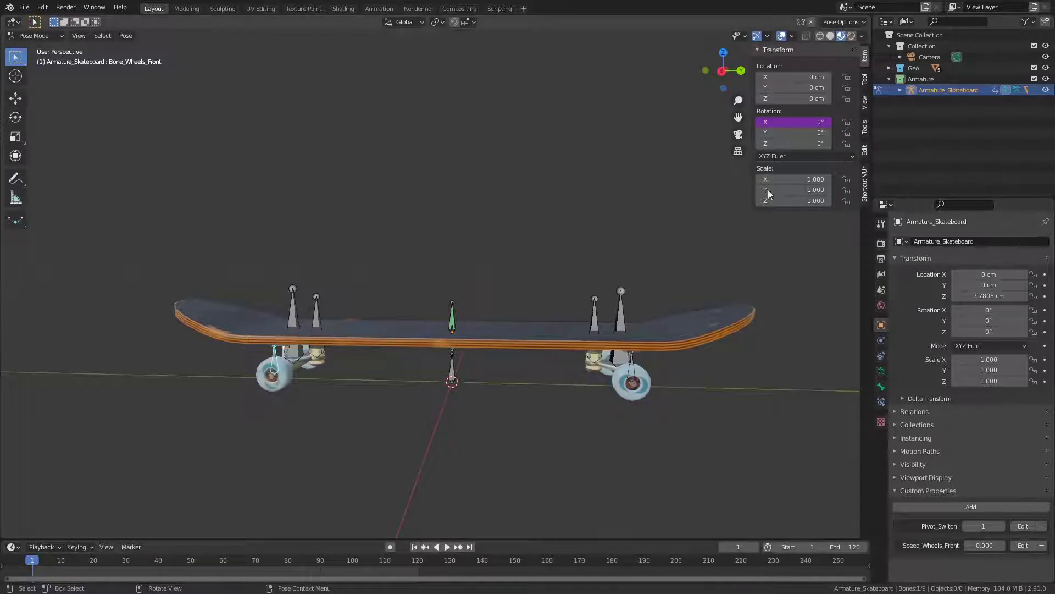
- Open the bone's X rotation driver in the Drivers Editor and add a second input variable named Time
right_click(800, 122)
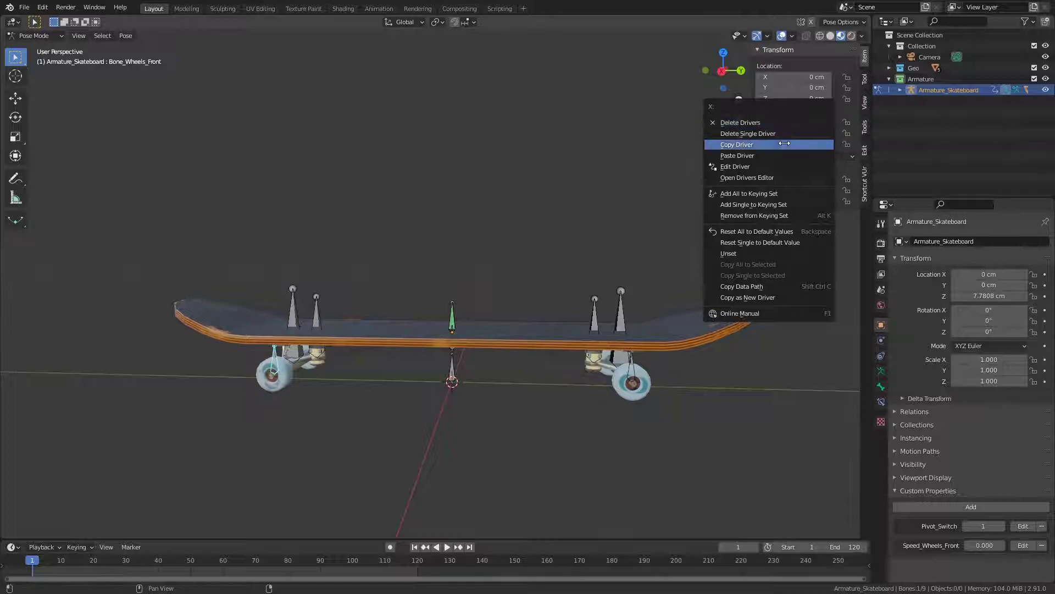
click(786, 166)
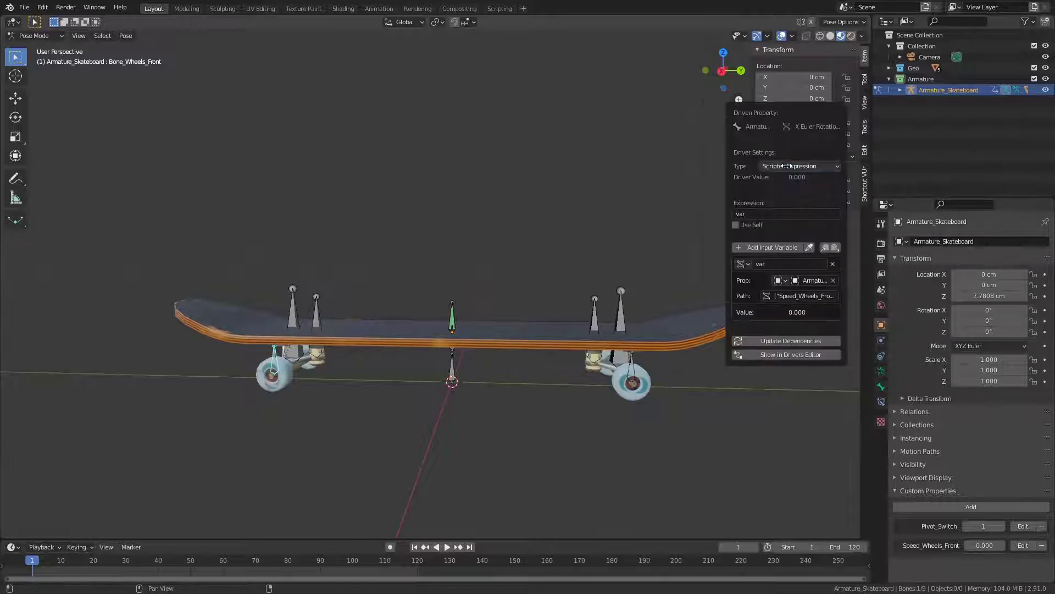
click(813, 354)
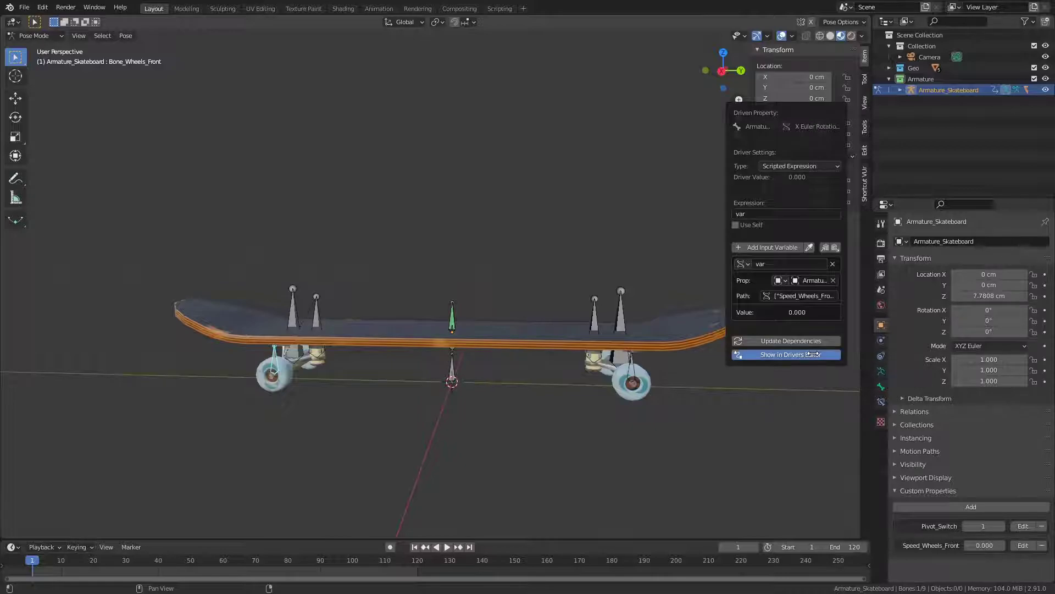
click(1014, 202)
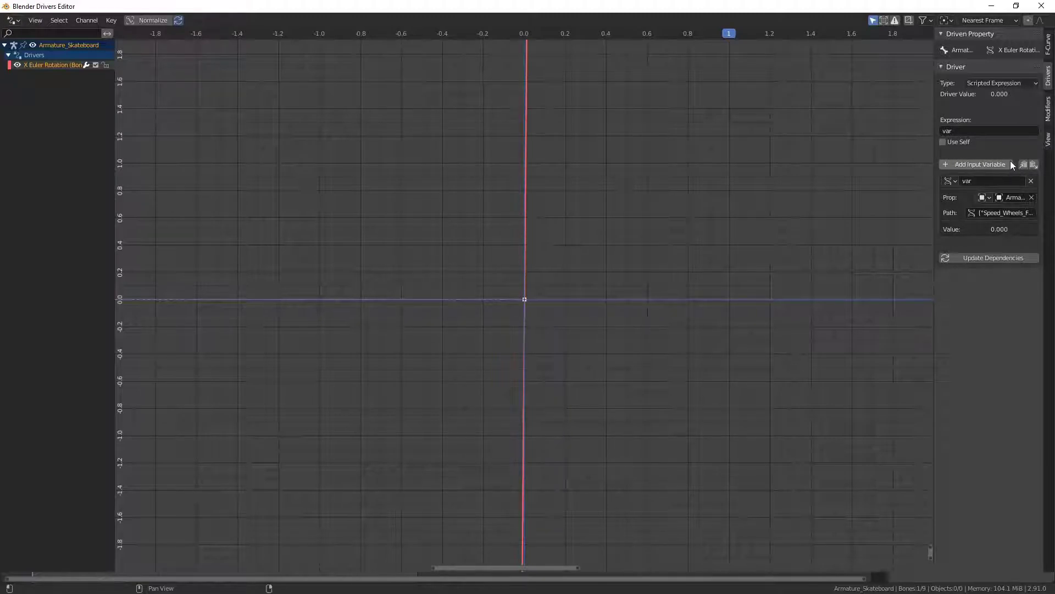
click(993, 164)
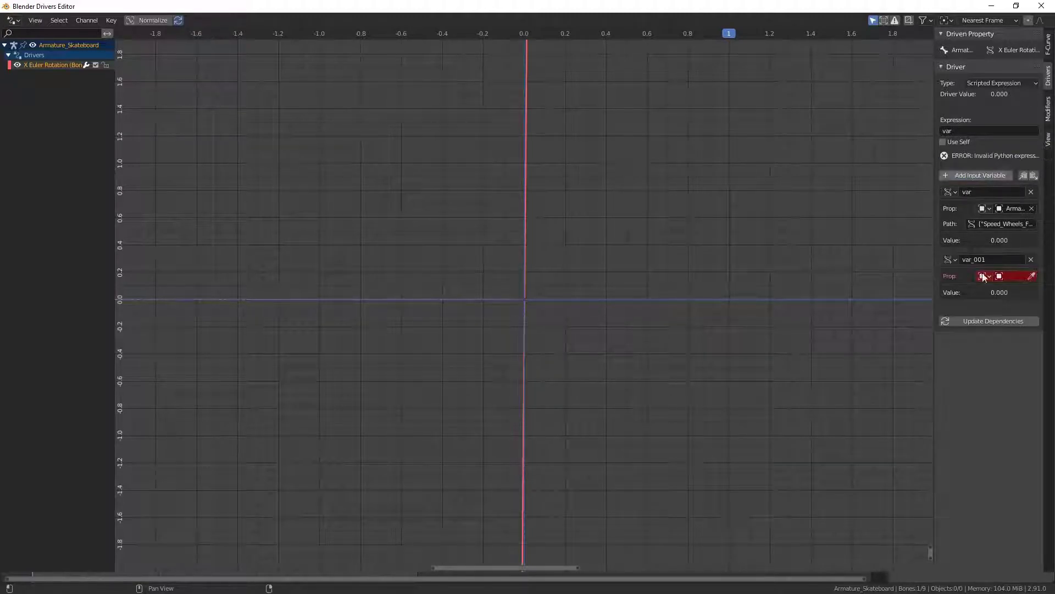
click(999, 259)
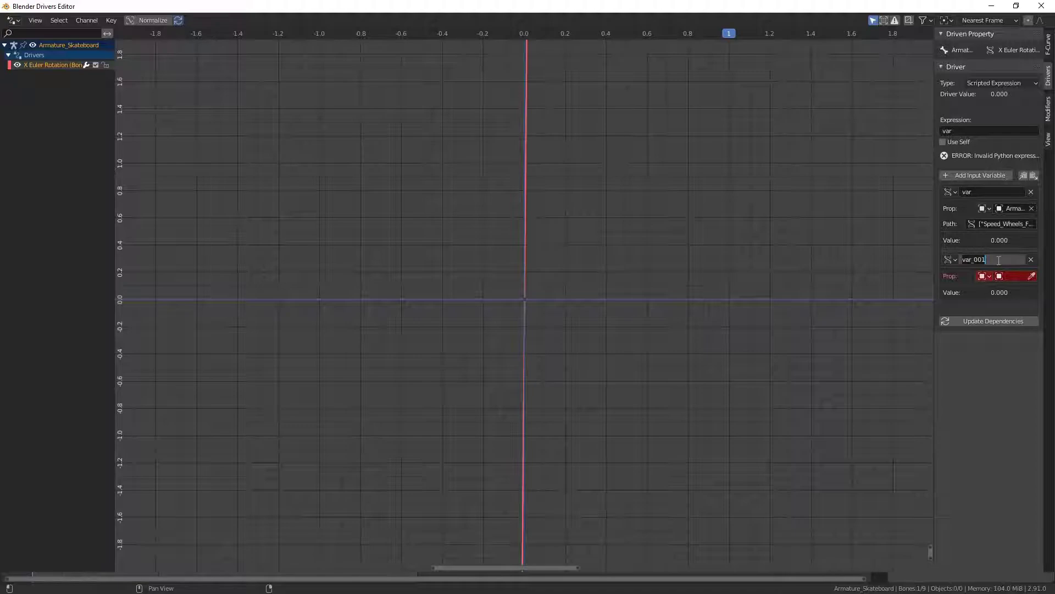
key(ctrl+a)
text(Time)
key(Return)
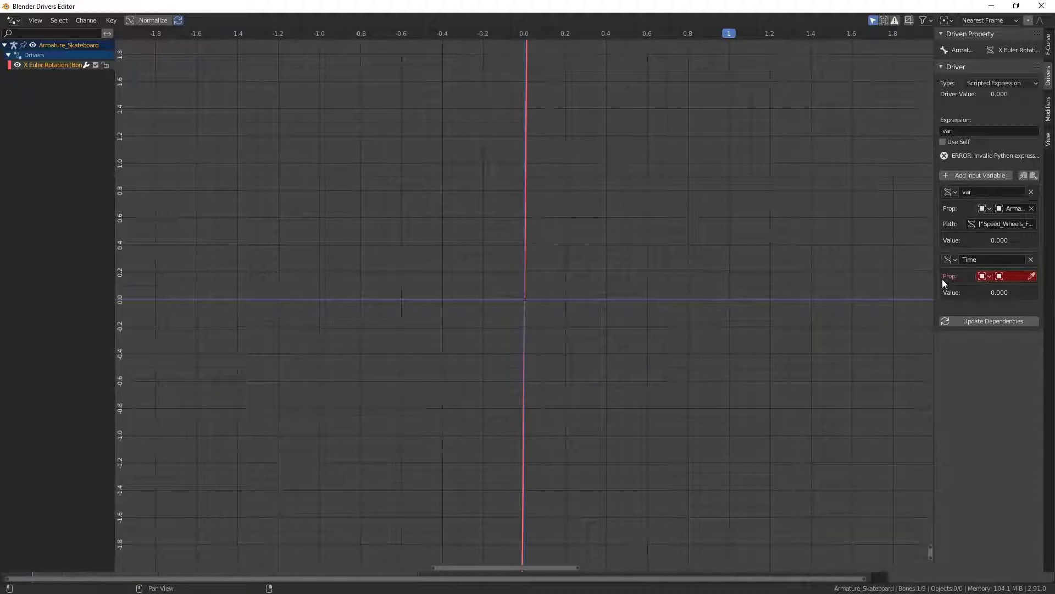
- Target the Time variable at the Scene data-block named Scene, with frame_current as its path
click(987, 277)
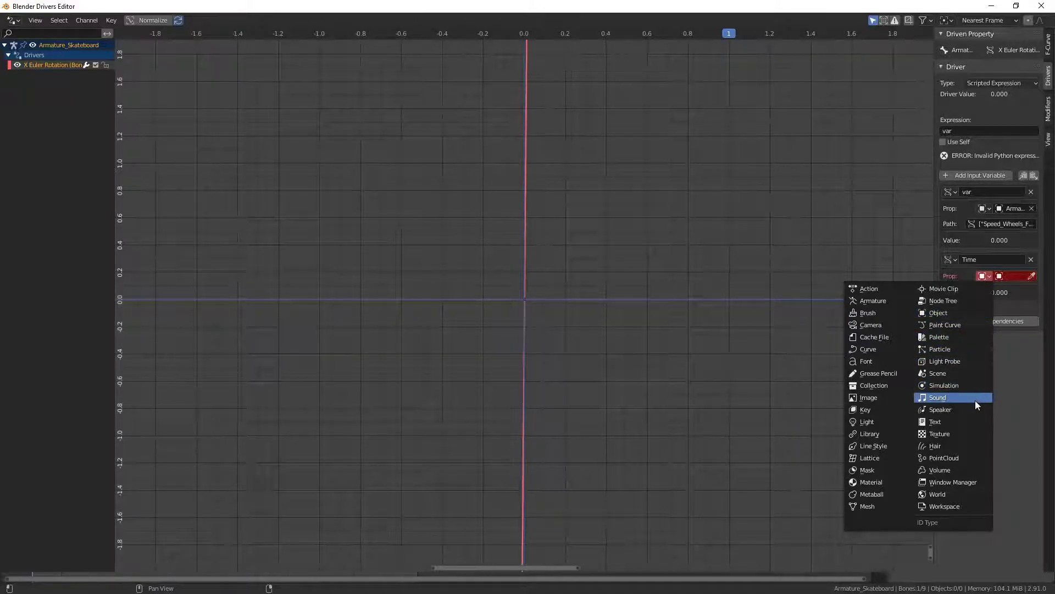
click(961, 373)
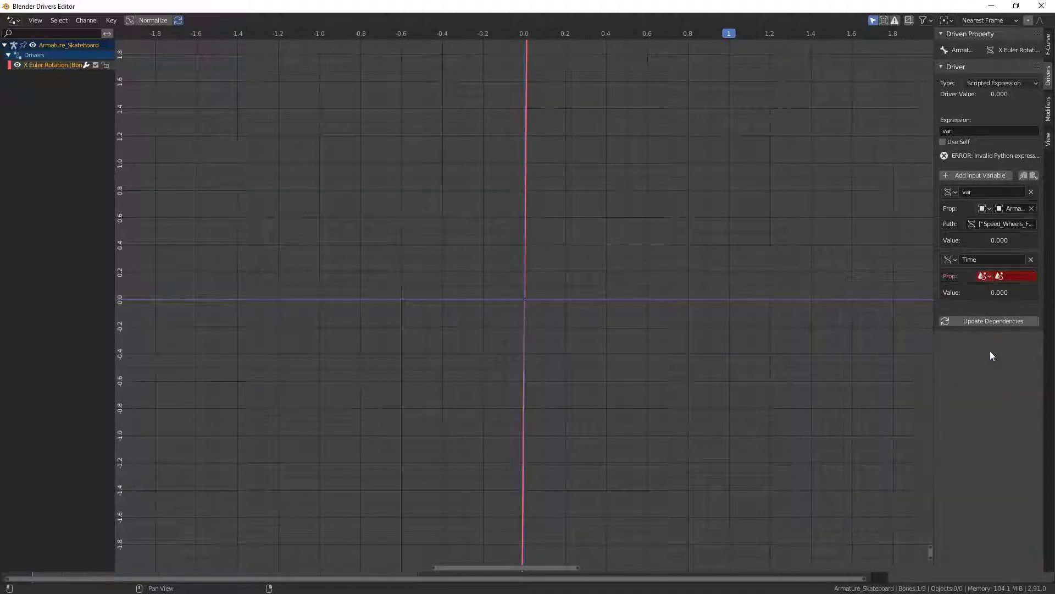
click(1013, 276)
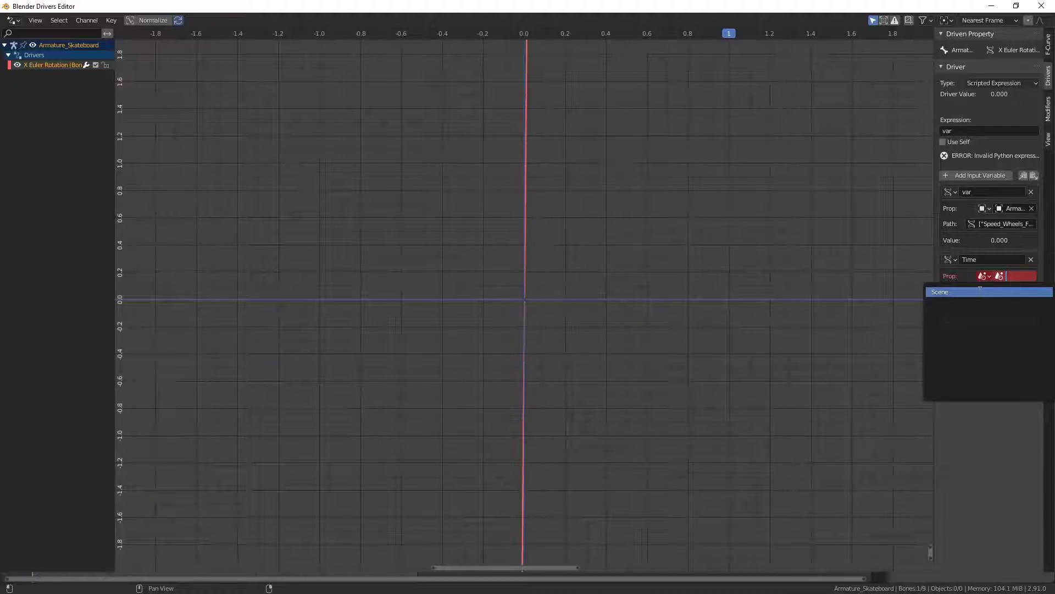
click(941, 292)
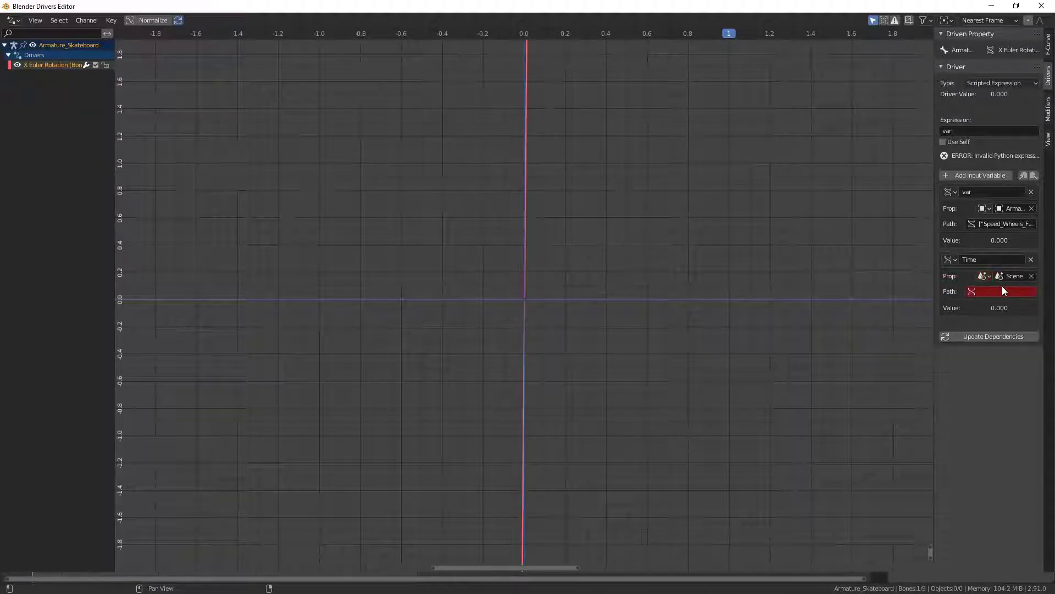
click(991, 290)
text(frame_current)
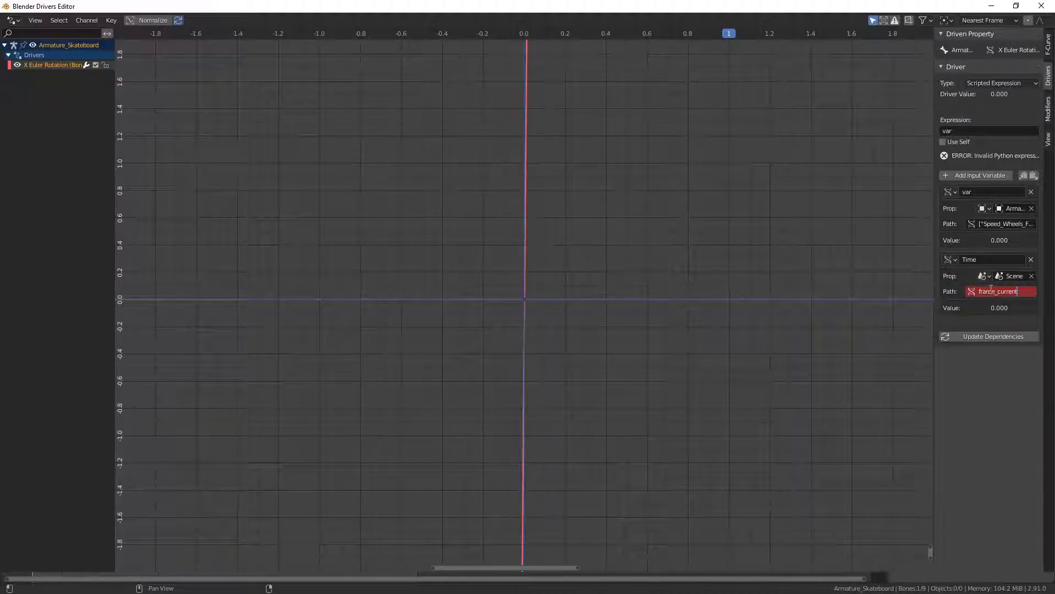
key(Return)
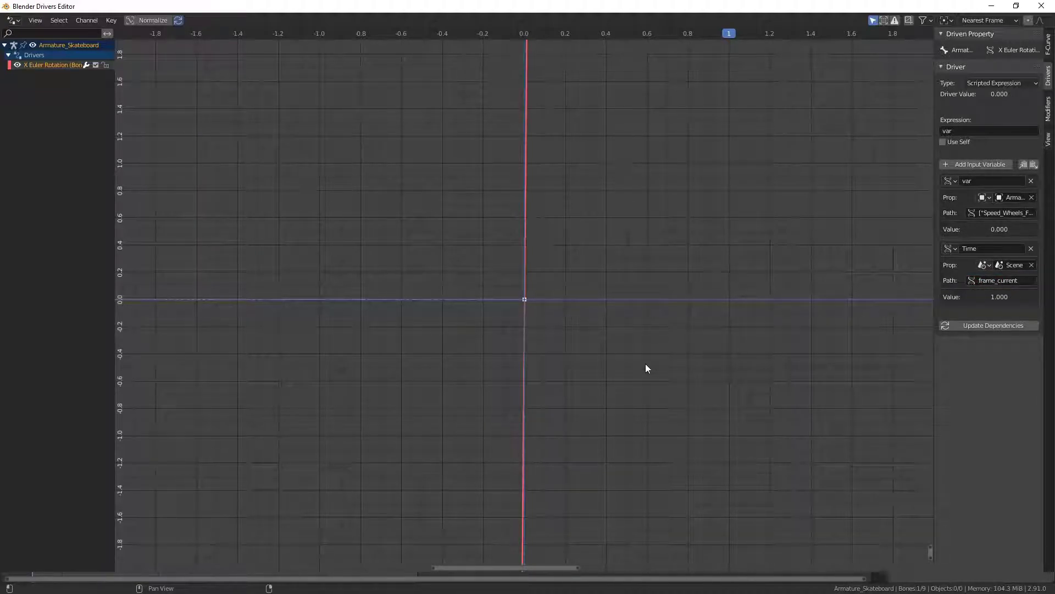
- Change the X rotation driver's expression to var*Time
click(983, 130)
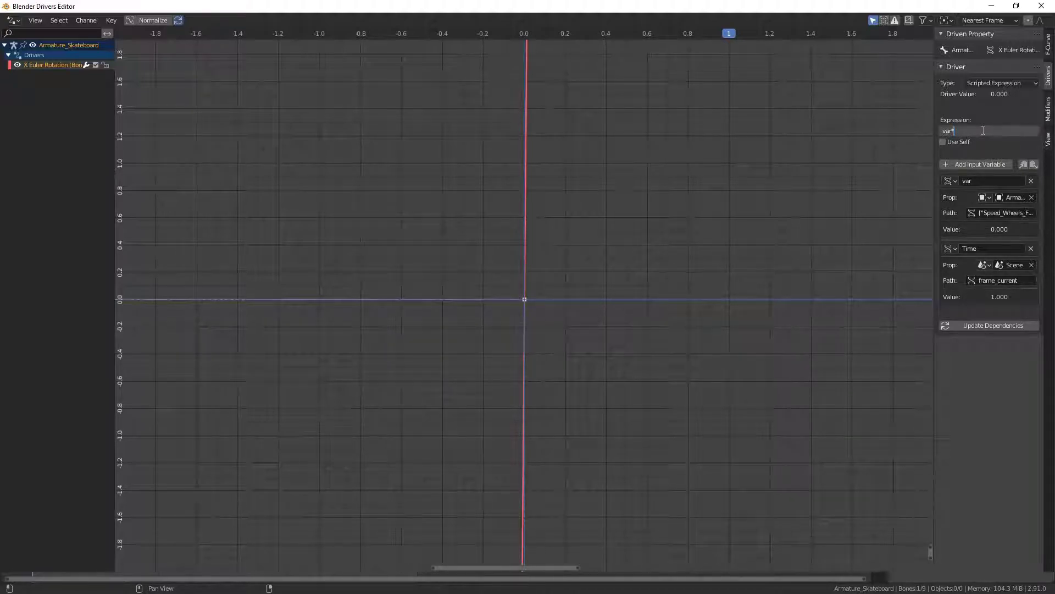
text(*Time)
key(Return)
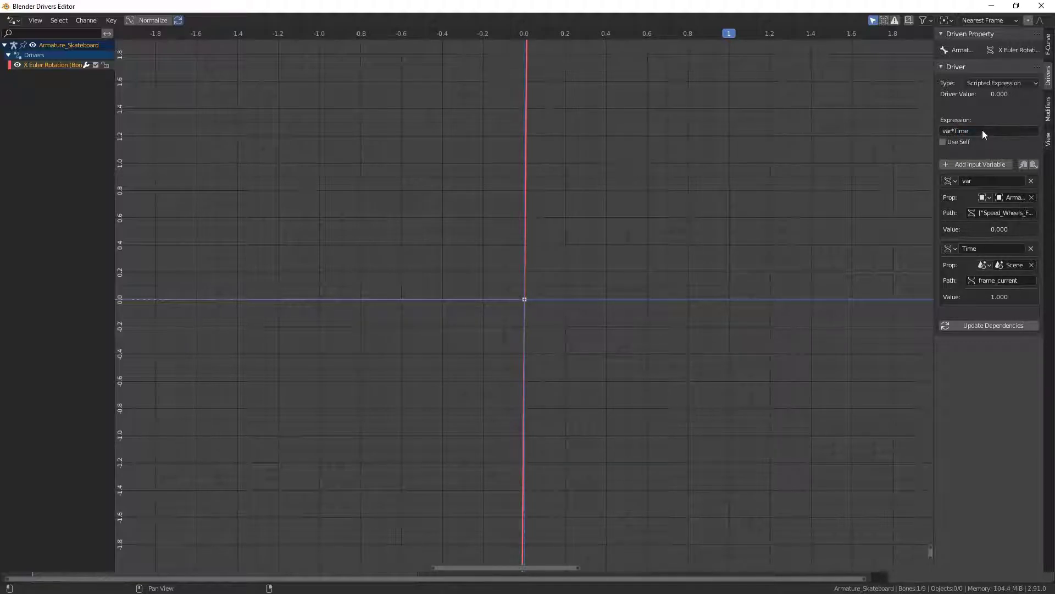
- Test the front wheel driver during playback with Speed_Wheels_Front at 0.130 and 0.590, and return it to 0 at frame 1
click(1035, 11)
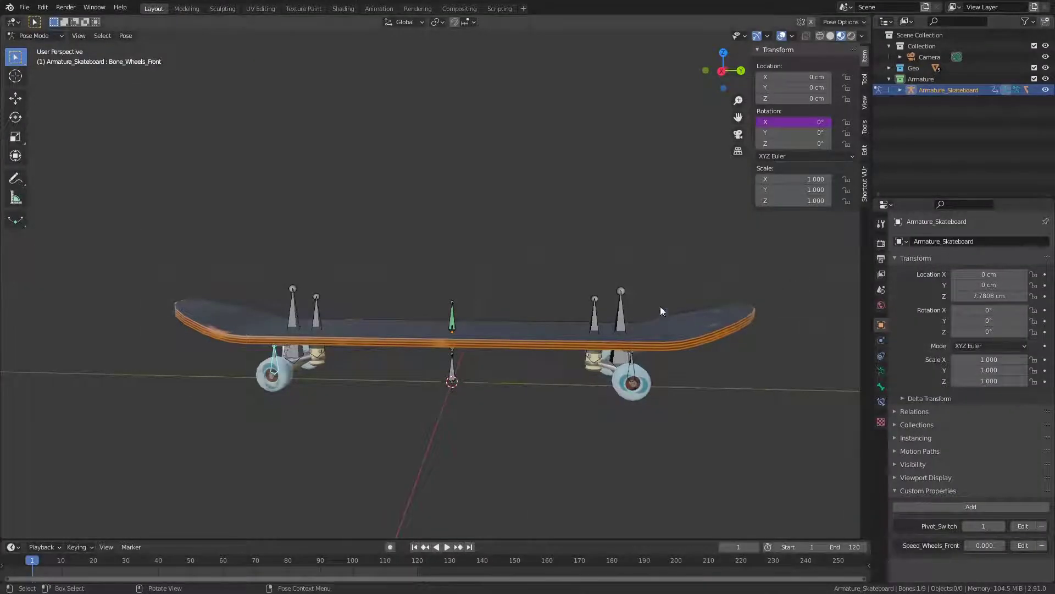
key(space)
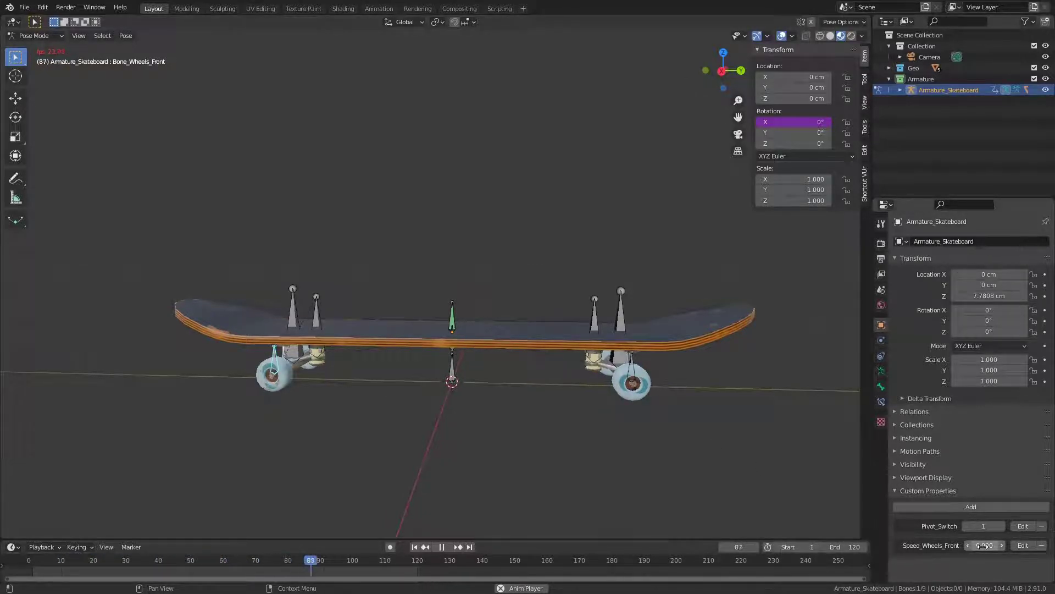
drag(984, 545, 1017, 545)
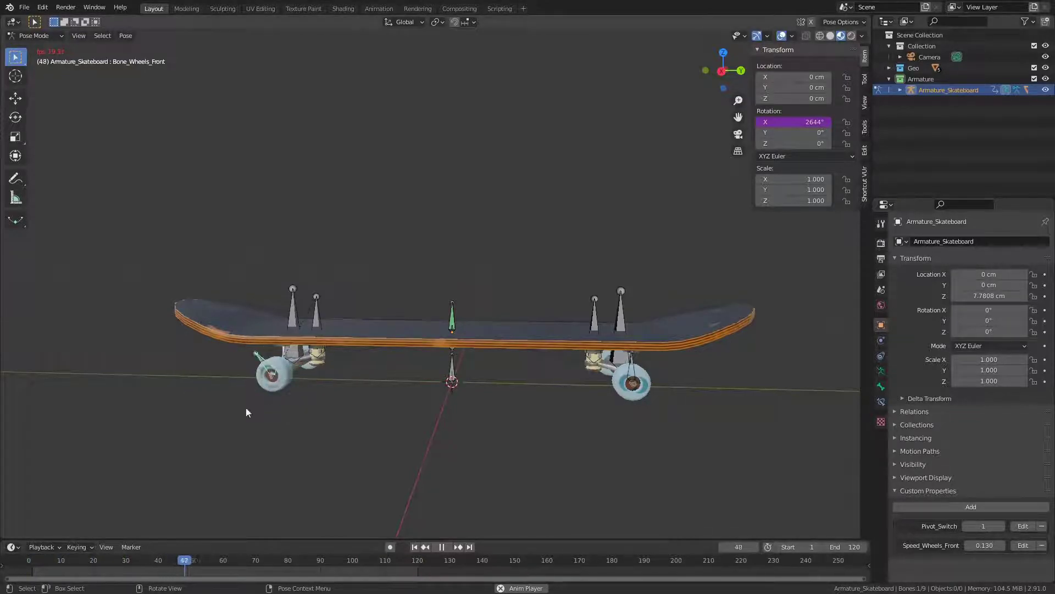
drag(985, 545, 1033, 545)
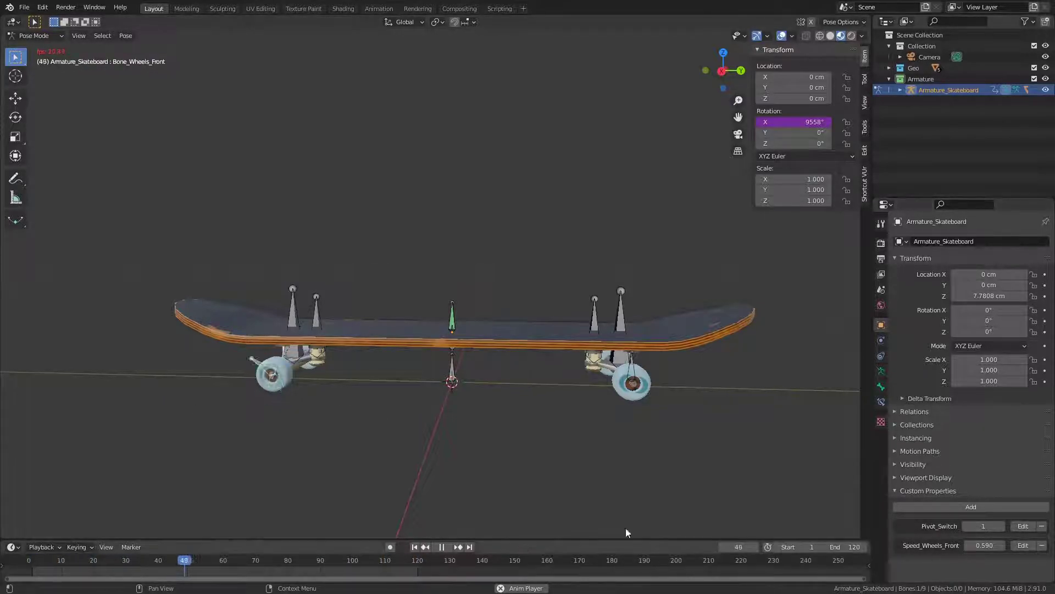
drag(989, 543, 929, 543)
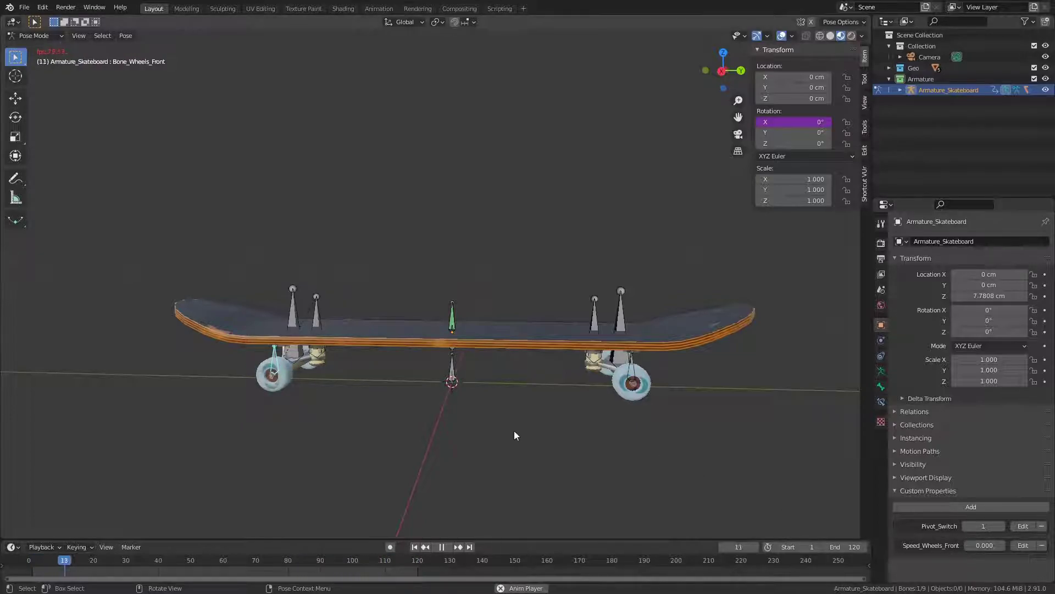
key(space)
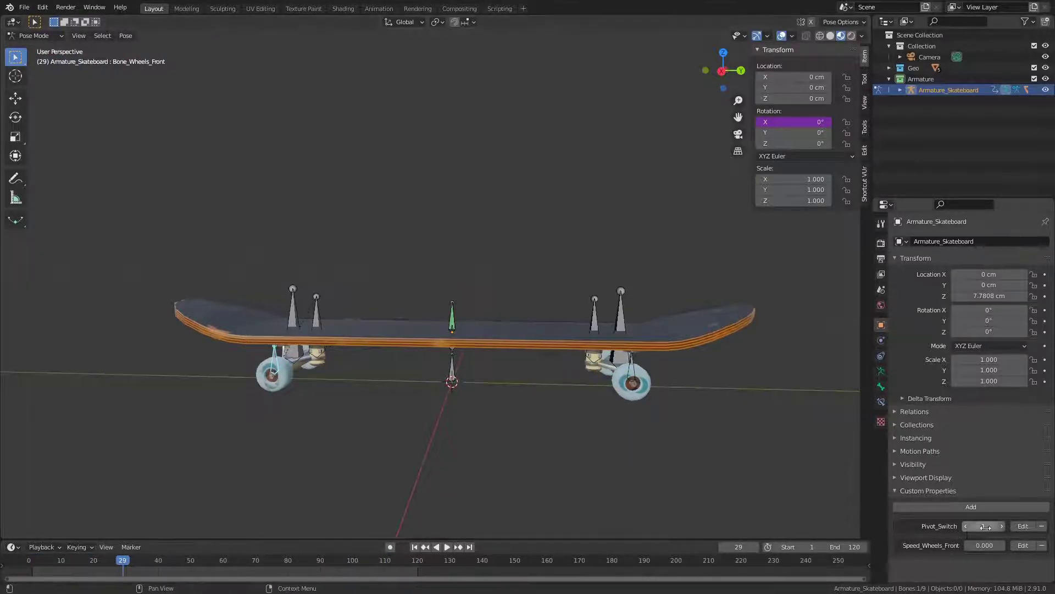
click(414, 546)
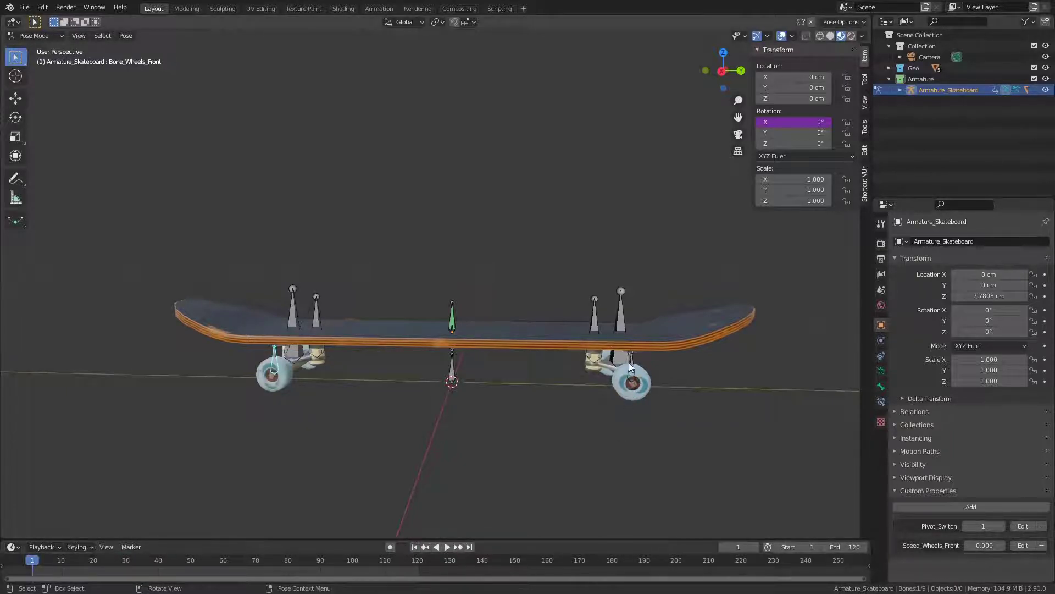
- Add a custom property to the skateboard armature and name it Speed_Wheels_Back
click(949, 503)
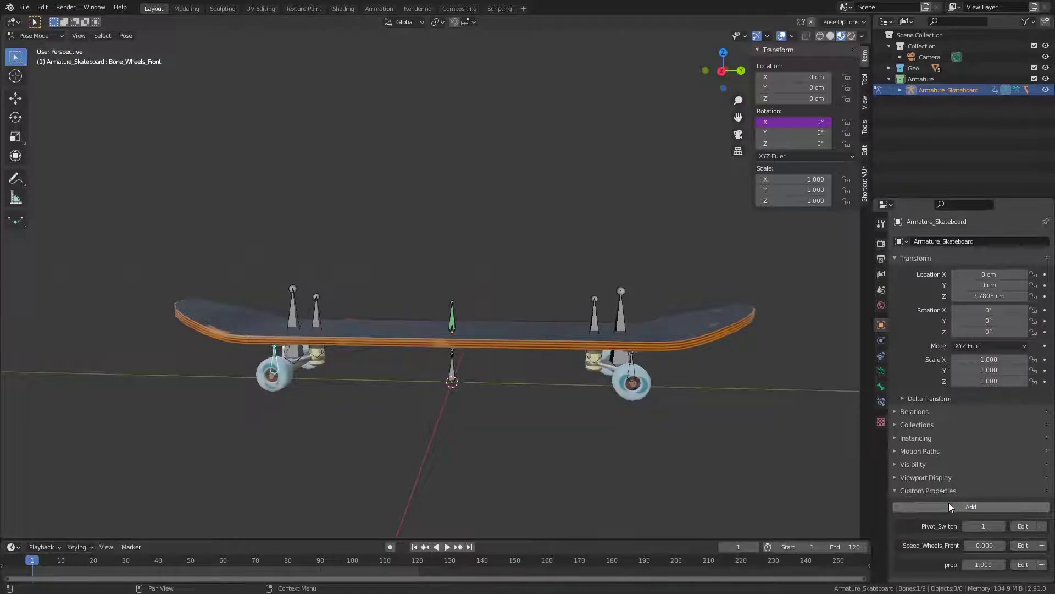
click(1022, 564)
click(1000, 449)
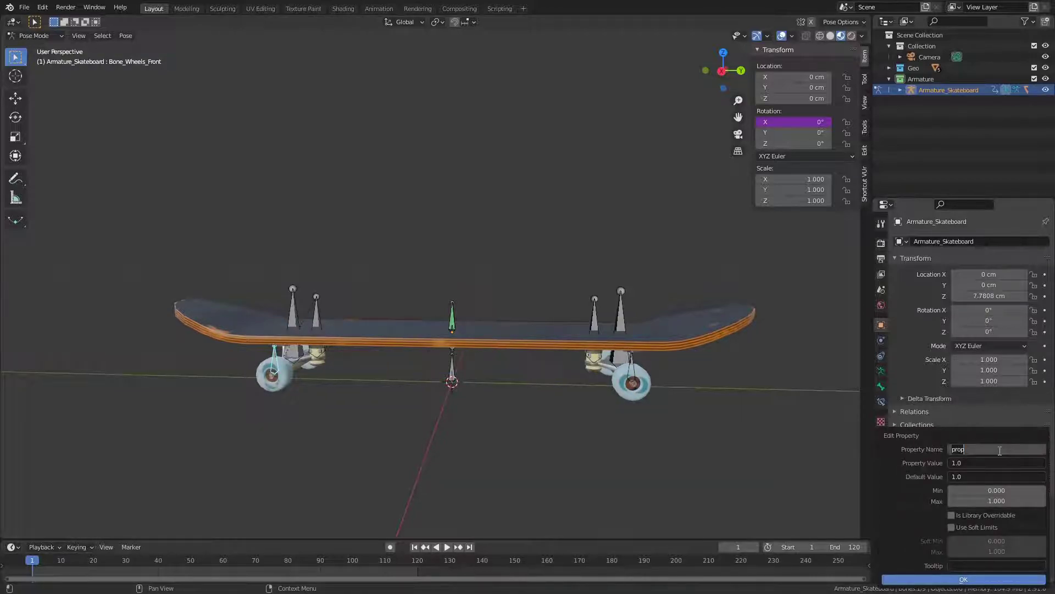
text(Speed_Wheels_Back)
key(Return)
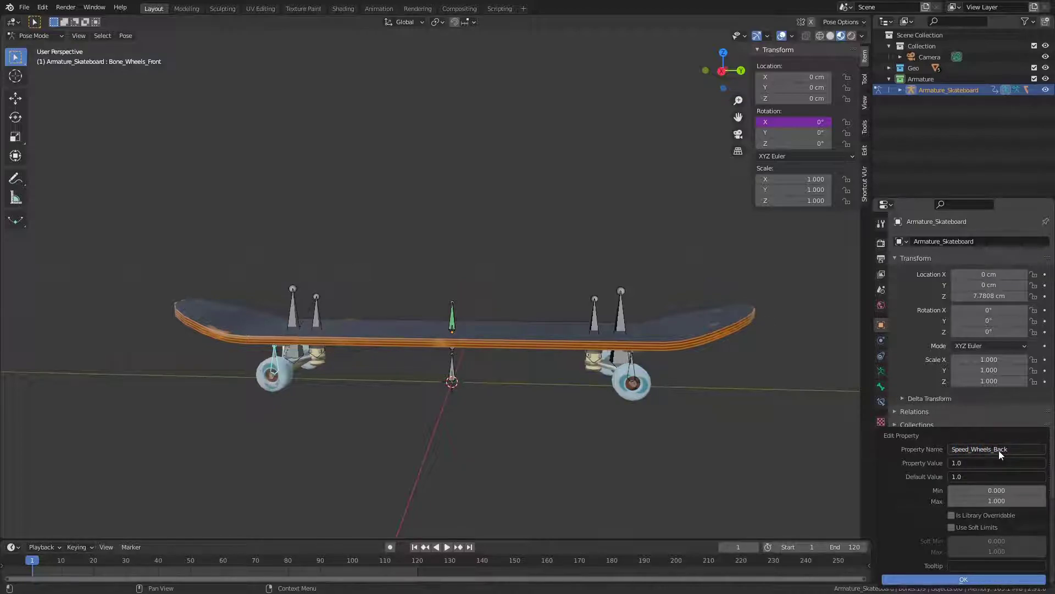
- Set the Speed_Wheels_Back property's default value to 0 and its maximum to 10
click(978, 476)
text(0)
key(Return)
click(987, 500)
text(10)
key(Return)
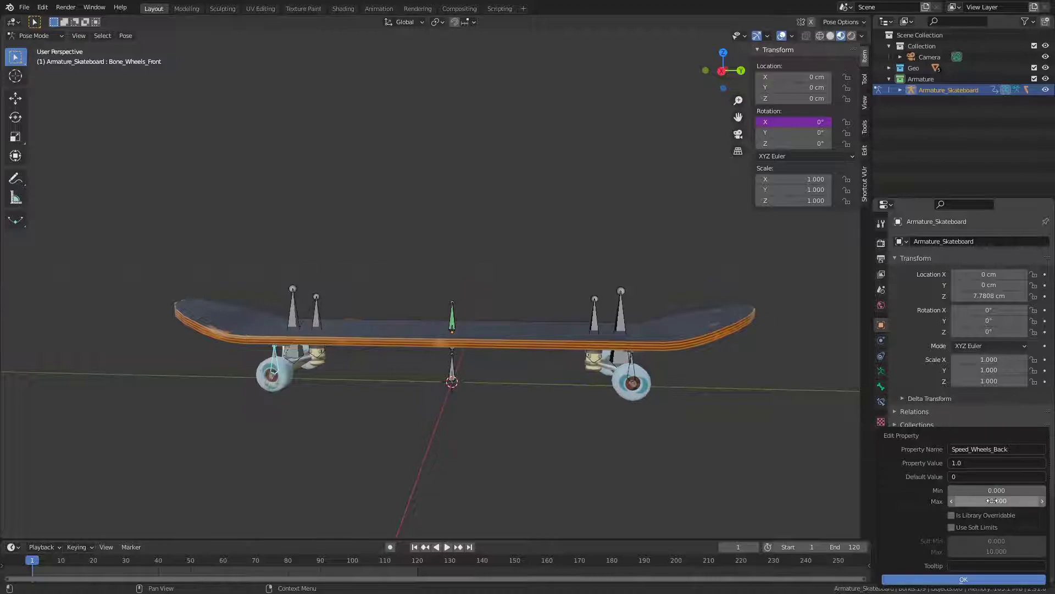
click(952, 580)
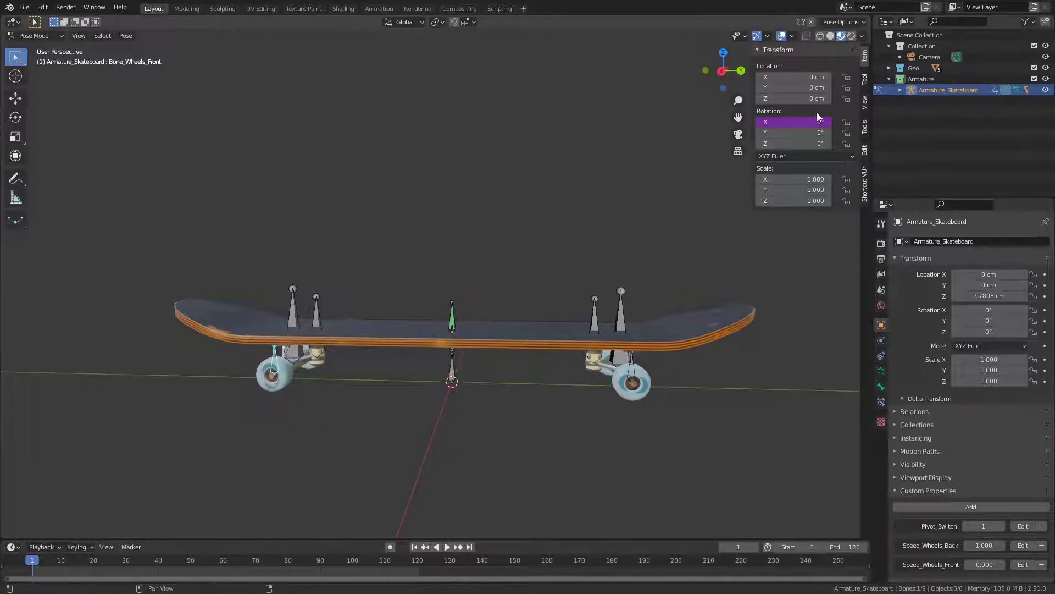
- Copy the X rotation driver of Bone_Wheels_Front and set Bone_Wheels_Back's rotation mode to XYZ Euler
right_click(792, 120)
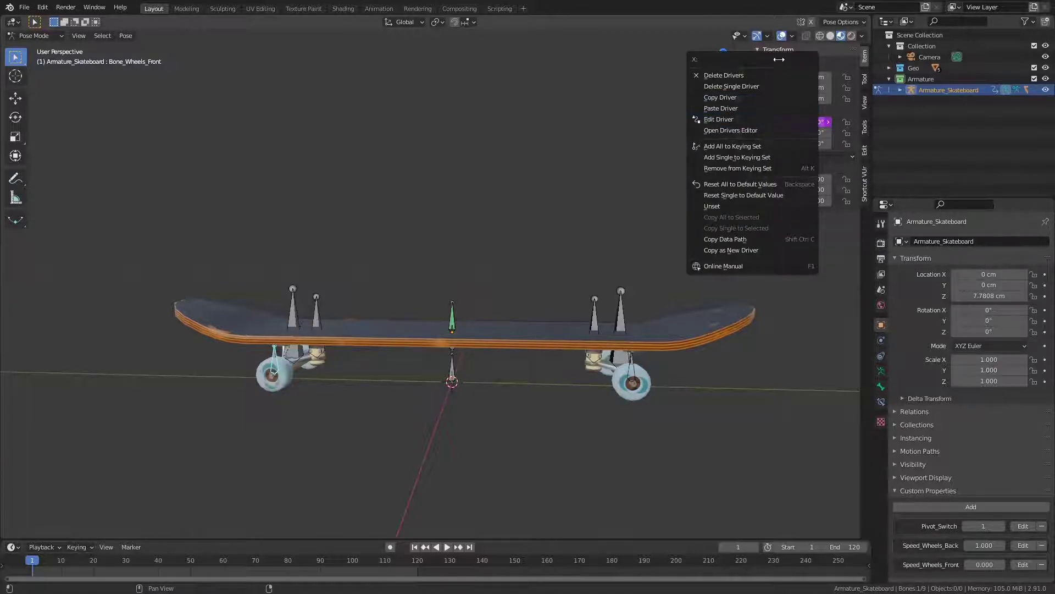
click(764, 97)
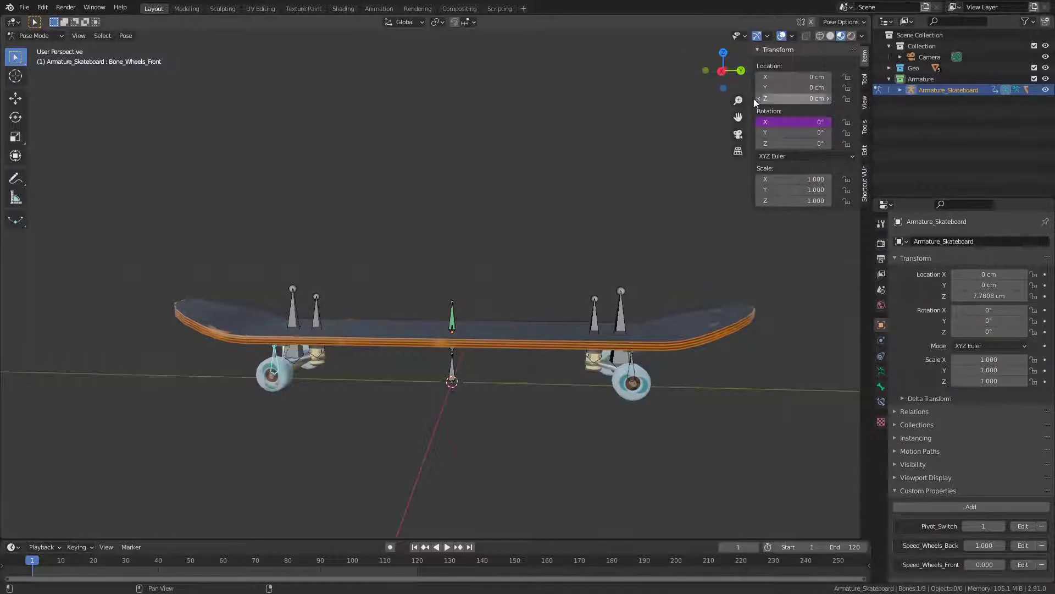
click(627, 369)
click(777, 169)
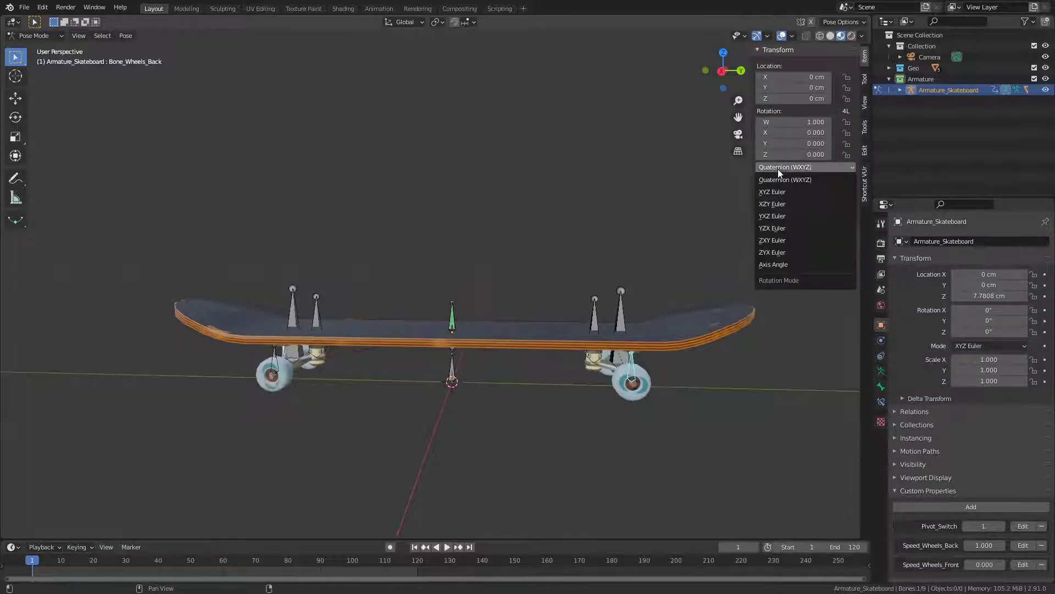
click(797, 191)
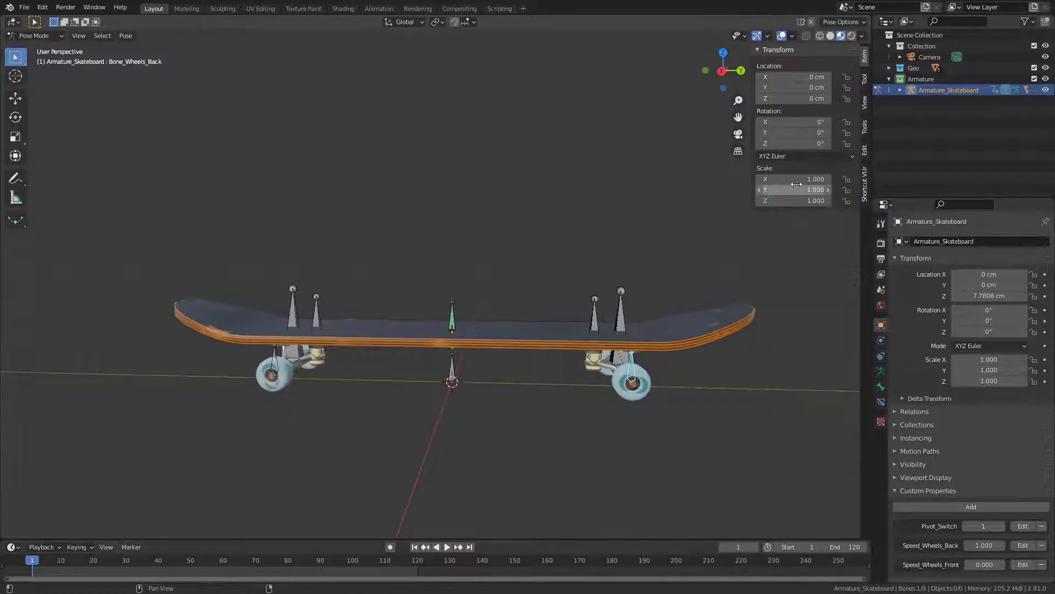
- Paste the driver onto Bone_Wheels_Back's X rotation and change its var path to the Speed_Wheels_Back property
right_click(796, 122)
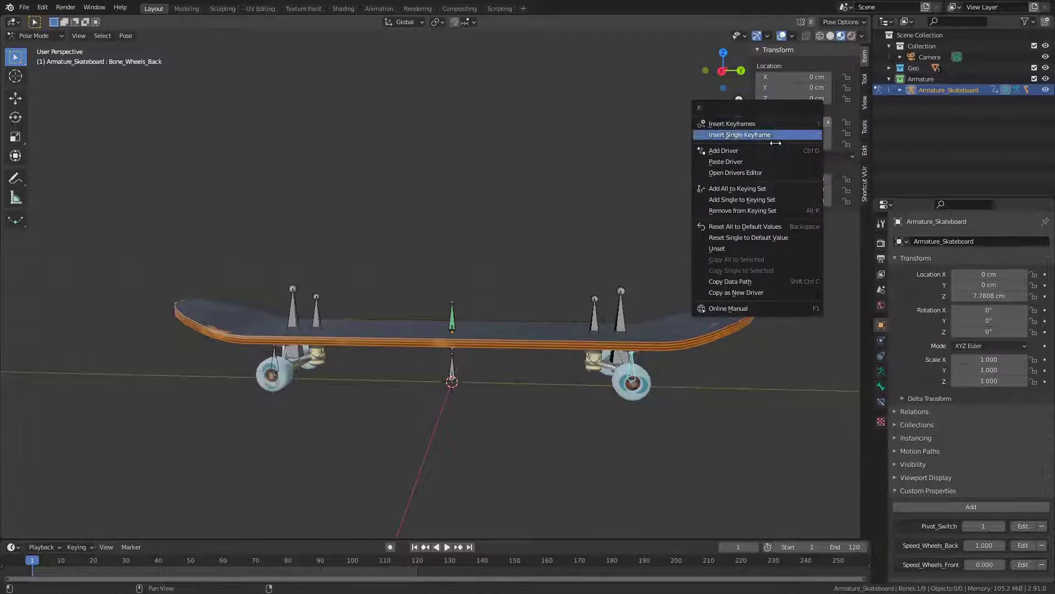
click(761, 160)
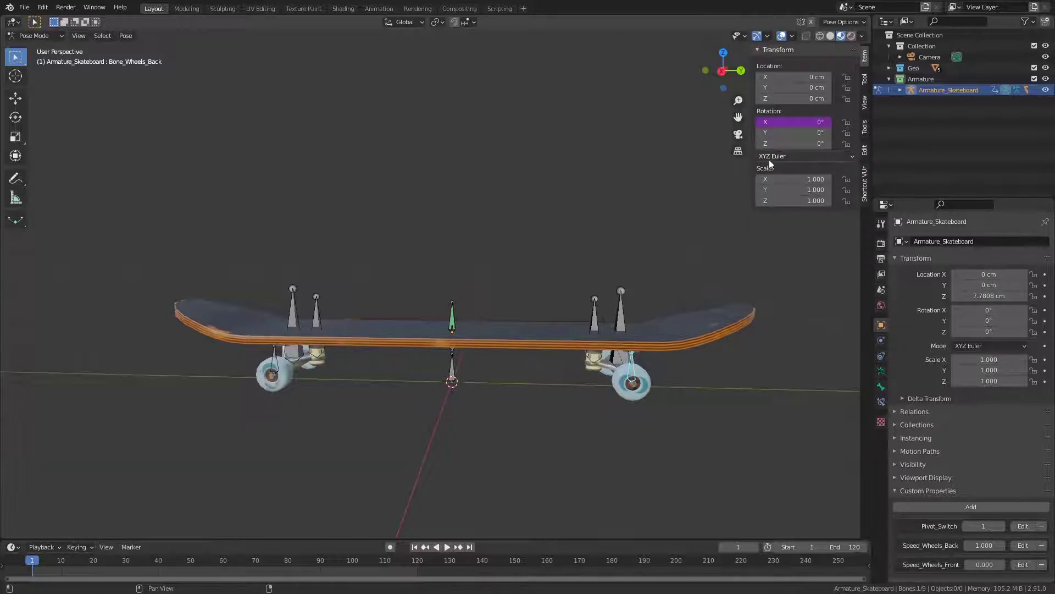
right_click(816, 123)
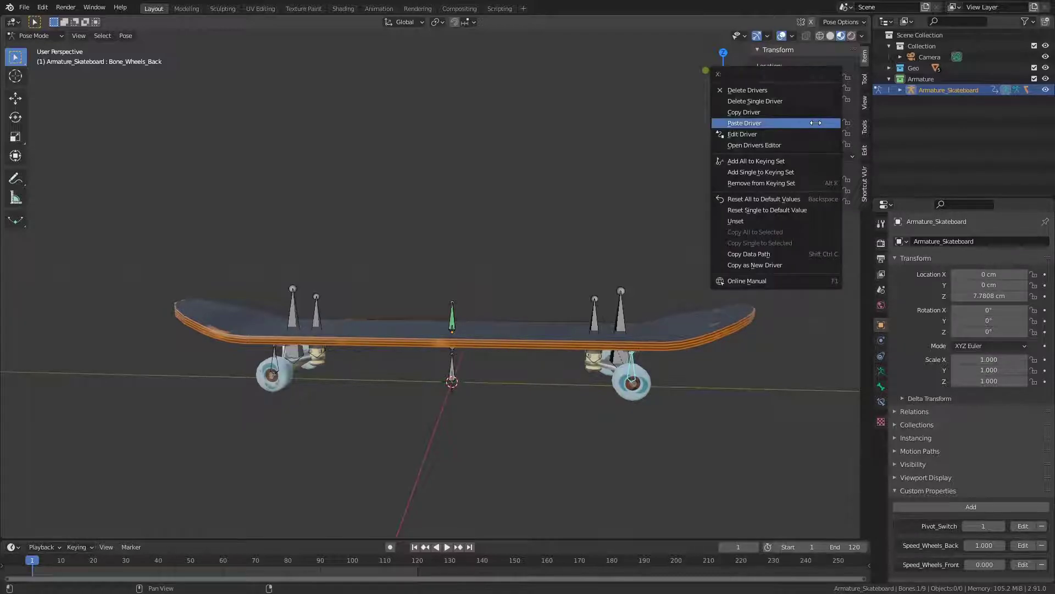
click(779, 134)
click(798, 262)
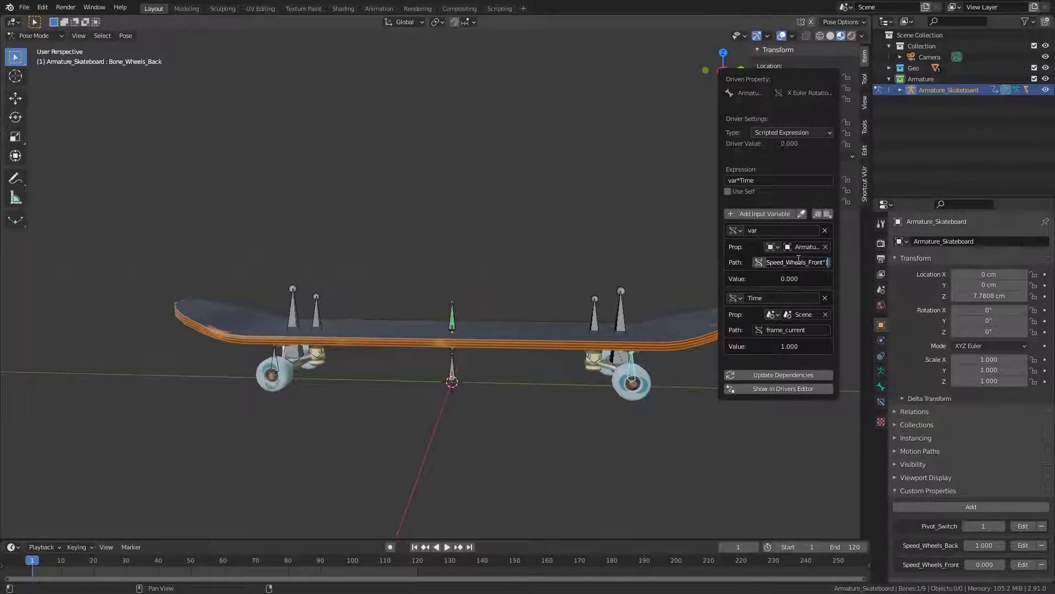
double_click(809, 261)
text(Back)
key(Return)
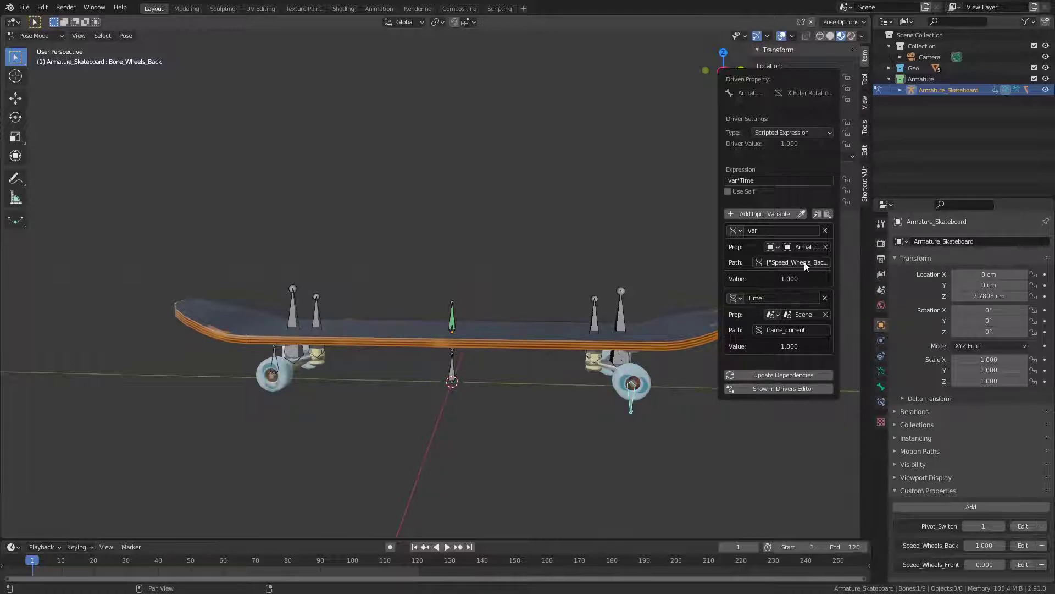
- Play the animation with test speeds of 0.320 for the back and 0.530 for the front wheels, leaving both at 0
drag(991, 545, 953, 545)
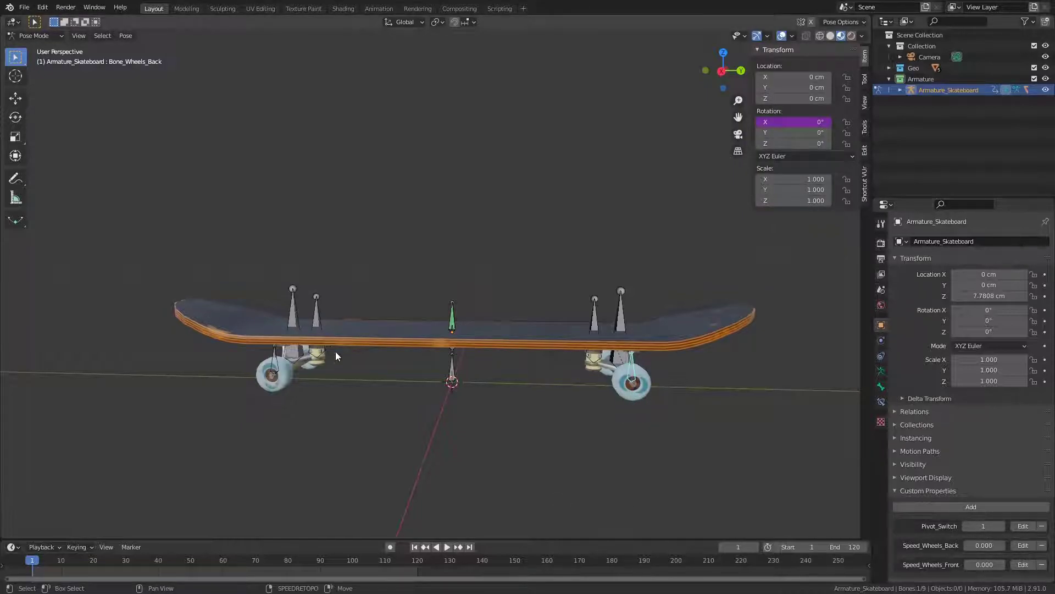
key(space)
drag(978, 546, 996, 566)
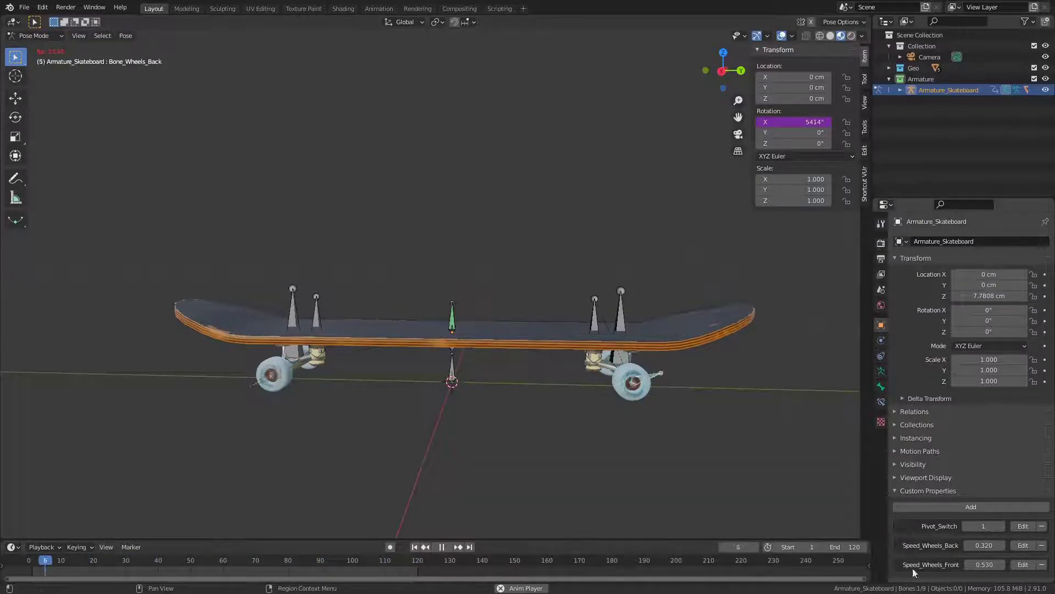
key(space)
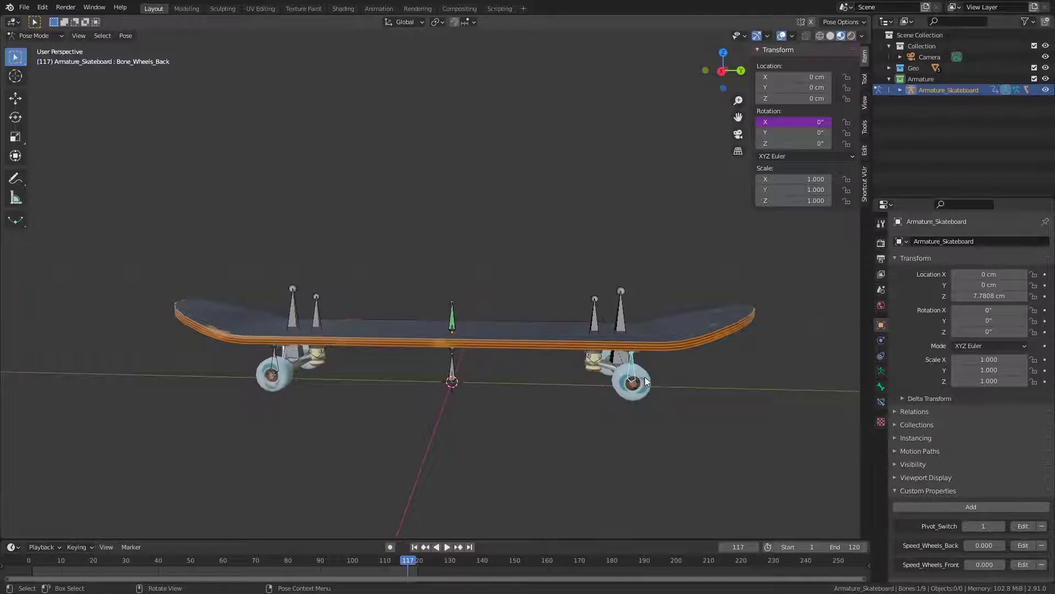
- Lock all location and scale channels plus the Y and Z rotation of Bone_Wheels_Back
middle_drag(671, 411, 610, 387)
scroll(600, 414, up, 3)
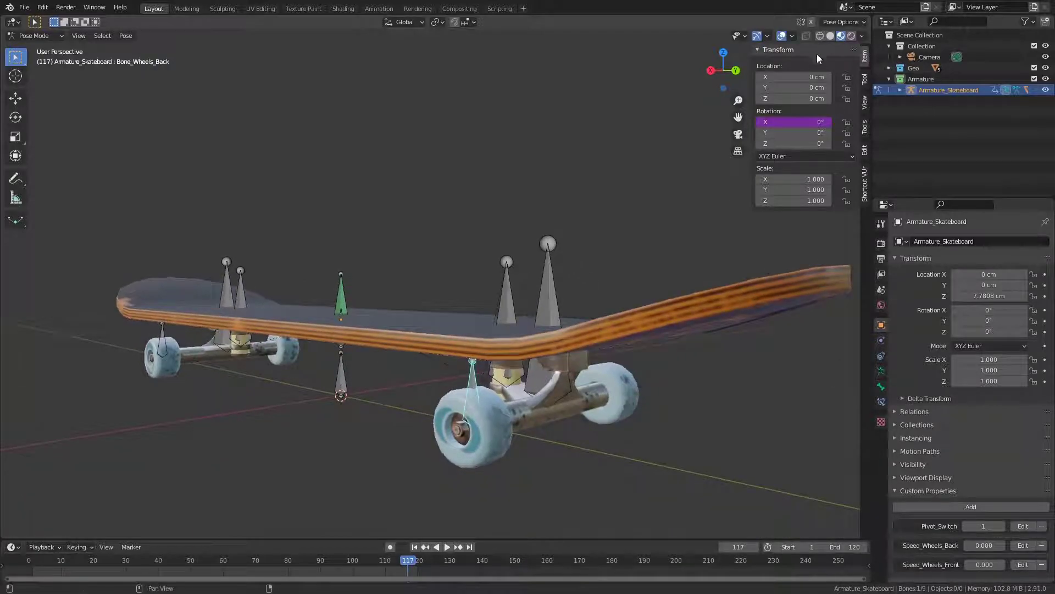
click(847, 77)
click(846, 88)
click(847, 189)
click(846, 201)
click(847, 133)
click(846, 144)
- Lock Bone_Wheels_Front's location and scale on all axes and its rotation on Y and Z
middle_drag(366, 257, 494, 214)
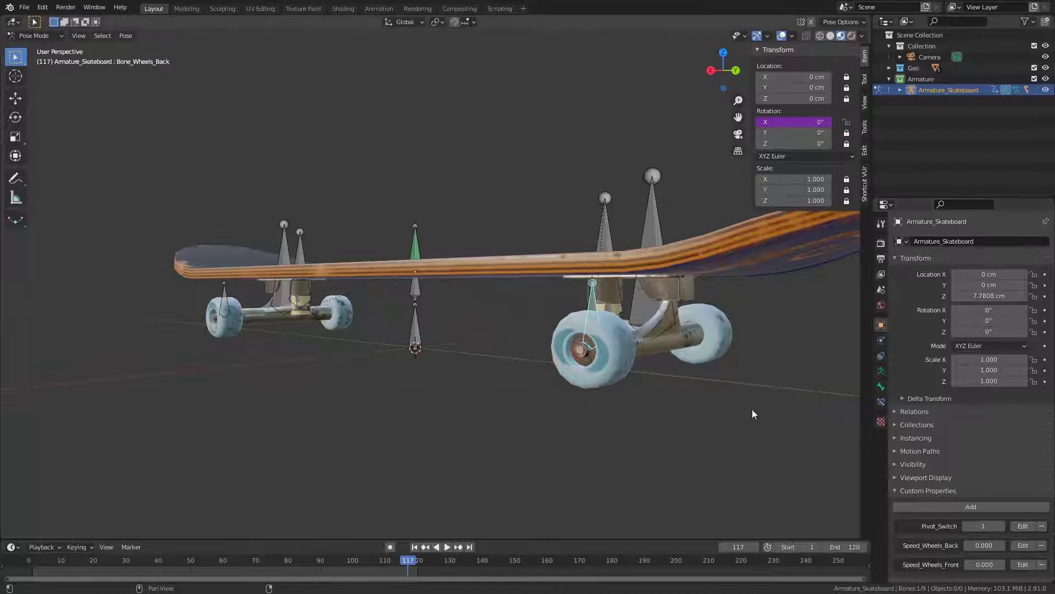
middle_drag(421, 234, 445, 315)
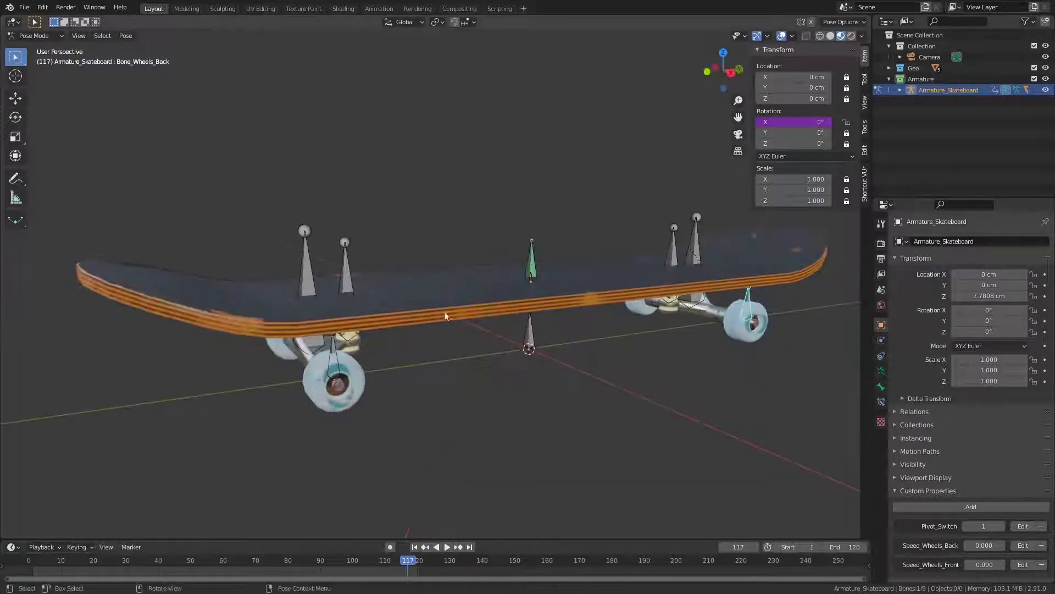
click(338, 362)
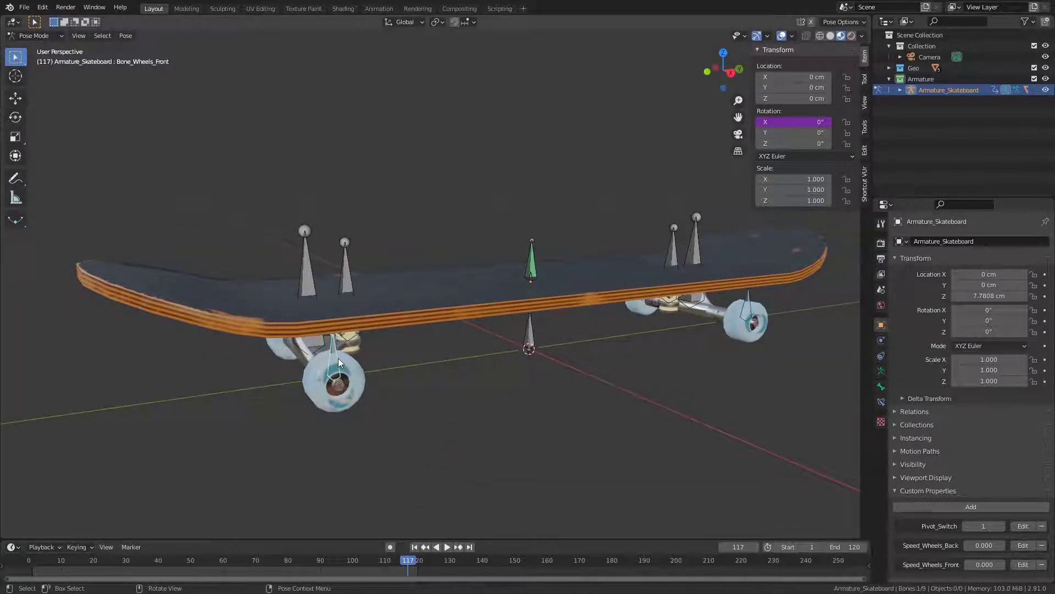
click(847, 77)
click(847, 87)
click(846, 99)
click(846, 133)
click(847, 144)
drag(847, 180, 845, 201)
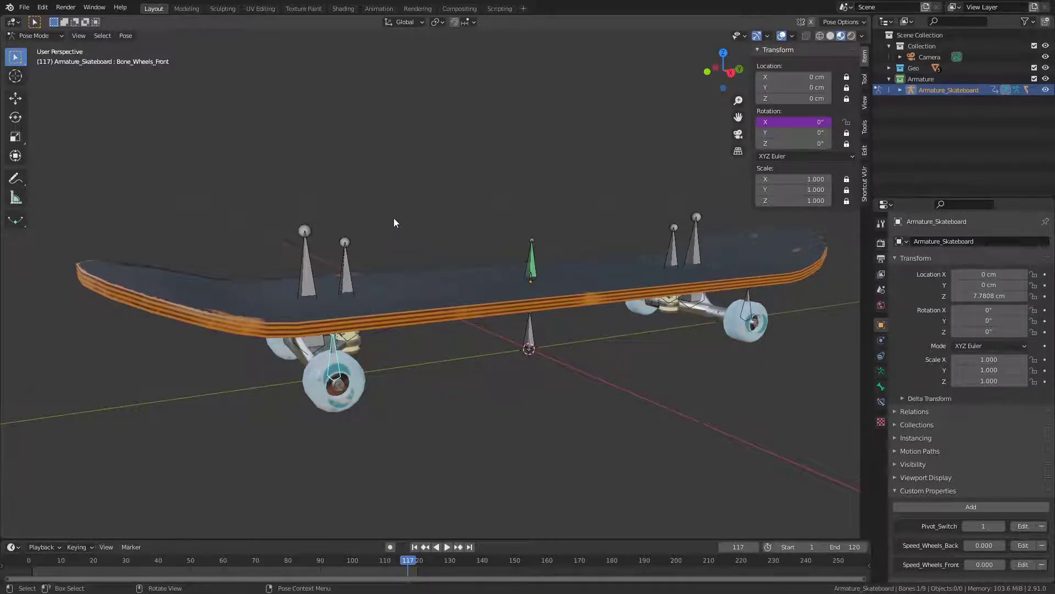
- Select Bone_Tilt beneath the deck and set its rotation mode to ZXY Euler
middle_drag(523, 294, 453, 298)
click(456, 300)
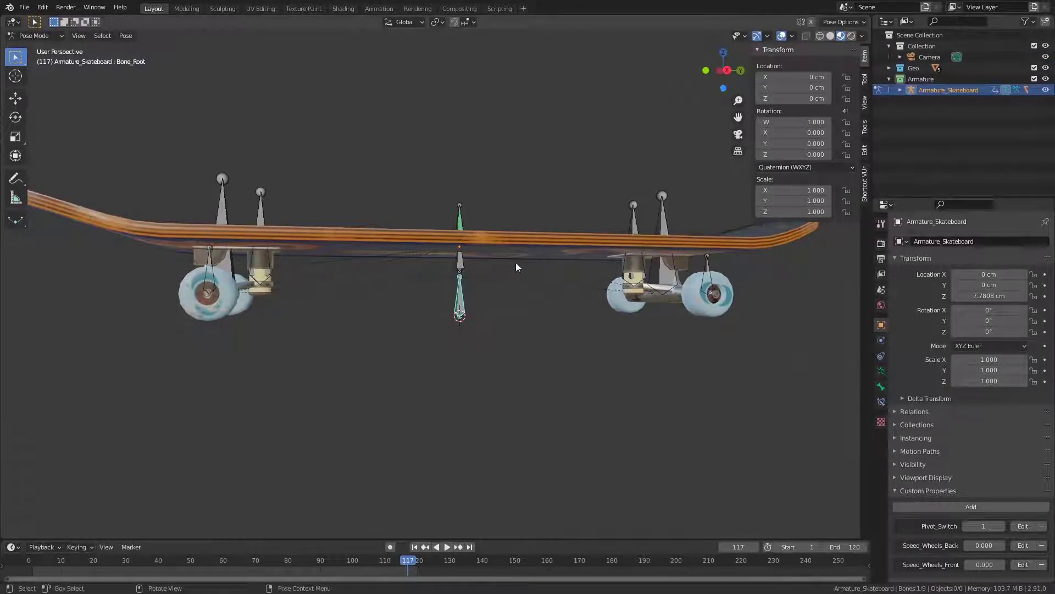
middle_drag(500, 266, 583, 241)
click(490, 261)
click(793, 167)
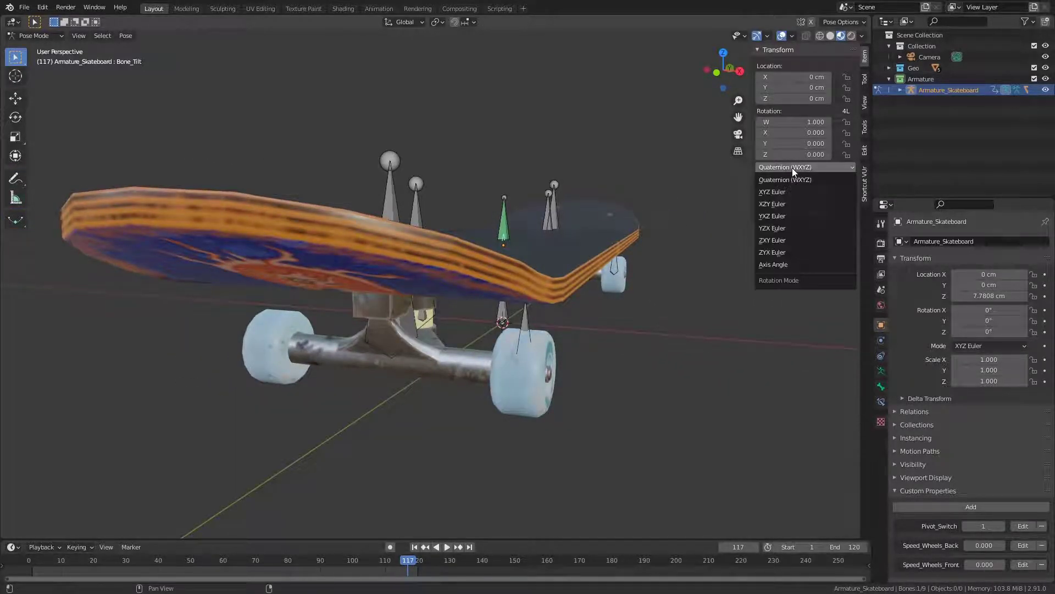
click(794, 240)
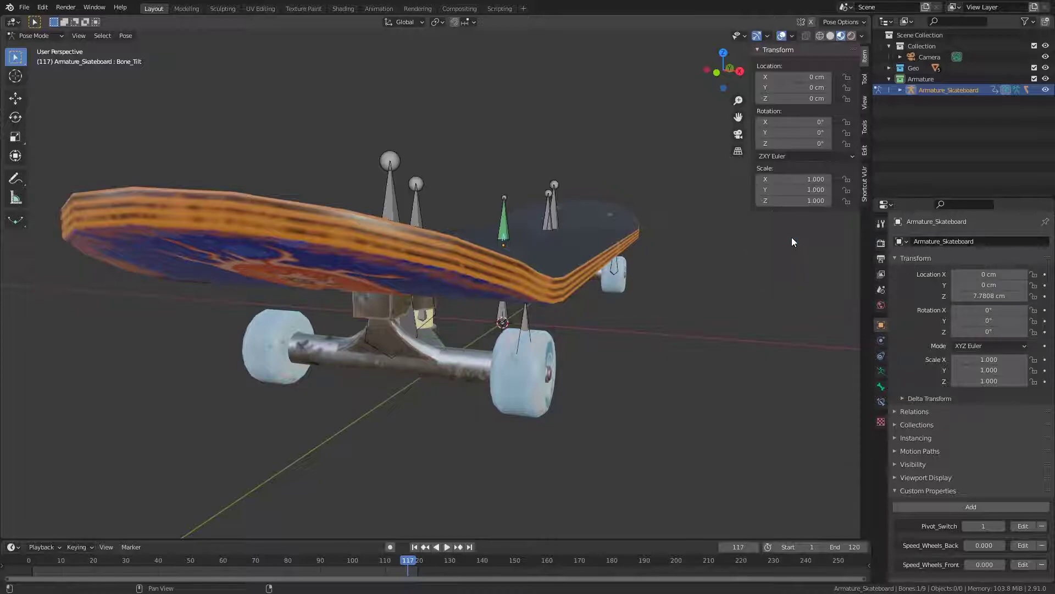
- Try rotating Bone_Tilt to about -5.7° on Z, and clear the bone's rotation
mouse_move(794, 144)
mouse_down()
mouse_move(808, 144)
mouse_move(781, 144)
mouse_up()
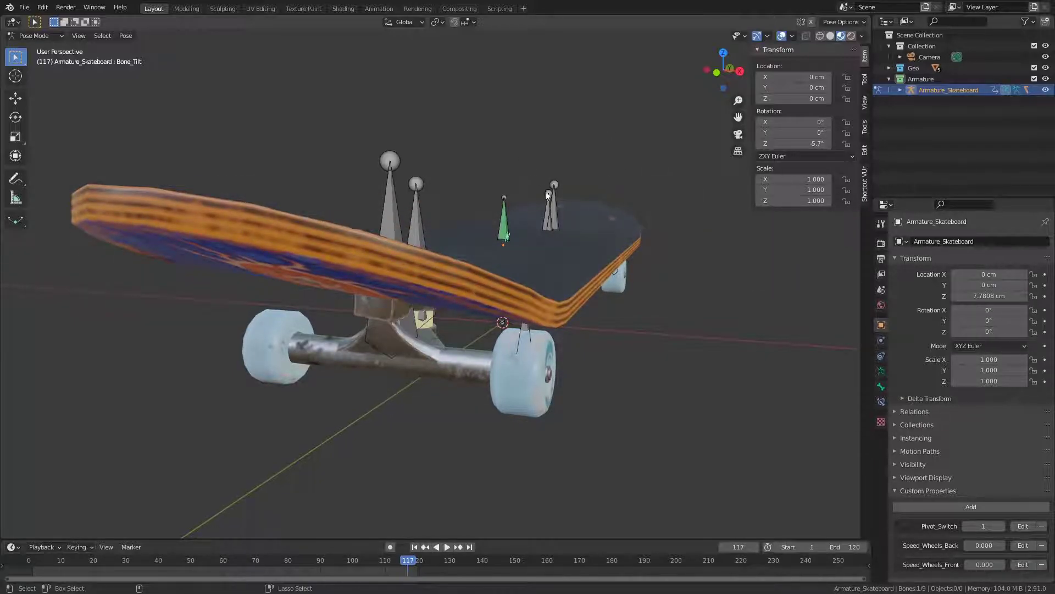
key(alt+r)
middle_drag(466, 237, 515, 217)
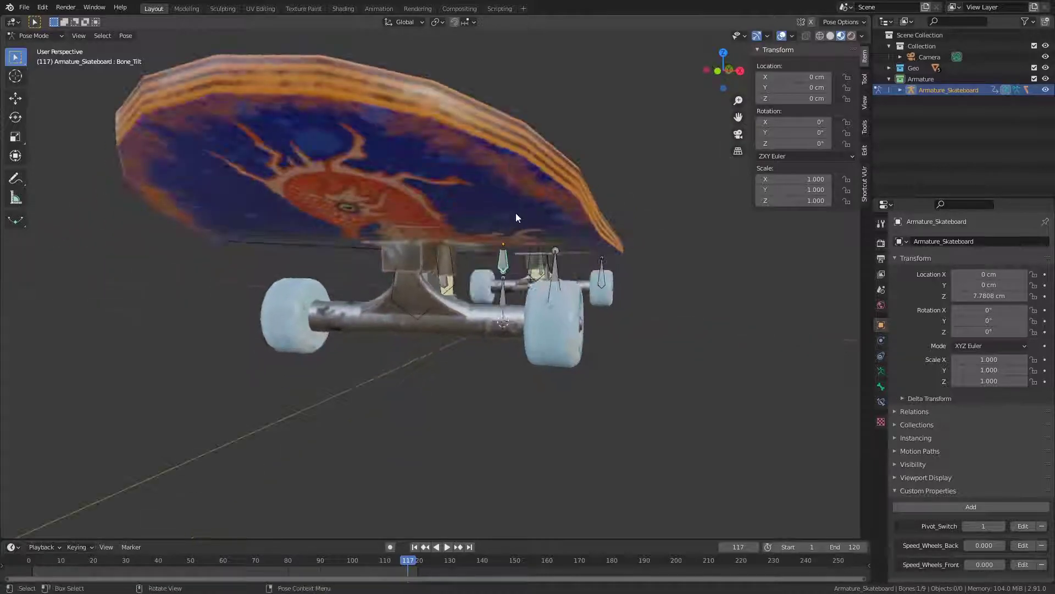
mouse_move(510, 257)
middle_down()
mouse_move(499, 287)
mouse_move(506, 241)
middle_up()
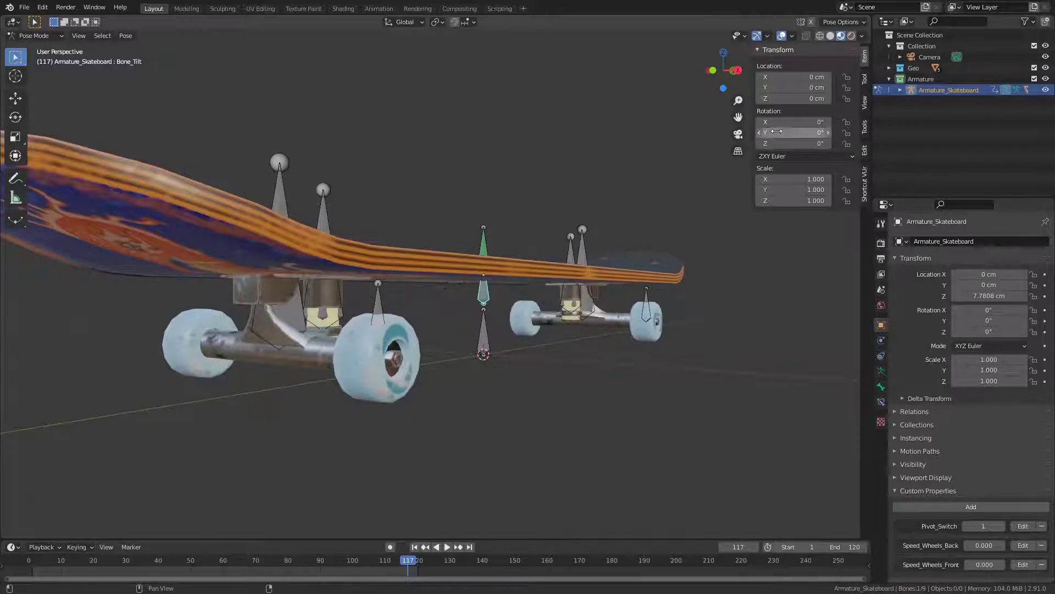
- Try rotating Bone_Tilt on its Z axis, and undo the rotation
mouse_move(795, 142)
mouse_down()
mouse_move(846, 142)
mouse_move(808, 142)
mouse_up()
middle_drag(459, 295, 426, 414)
middle_drag(522, 210, 477, 198)
key(ctrl+z)
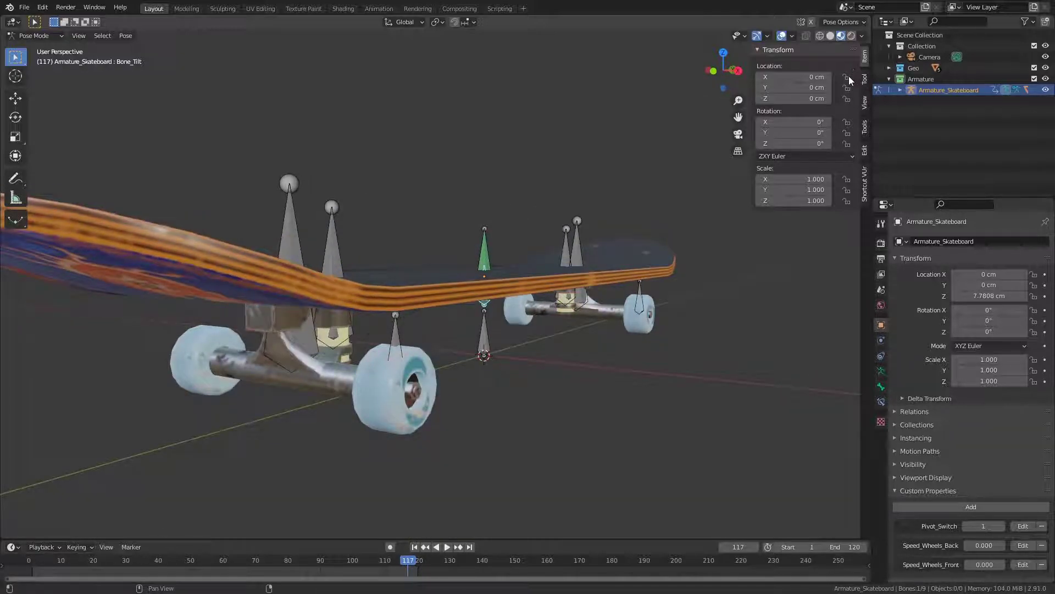
- Lock Bone_Tilt's location and scale on all axes and add a Limit Rotation constraint to the bone
drag(847, 77, 847, 99)
click(846, 180)
click(879, 401)
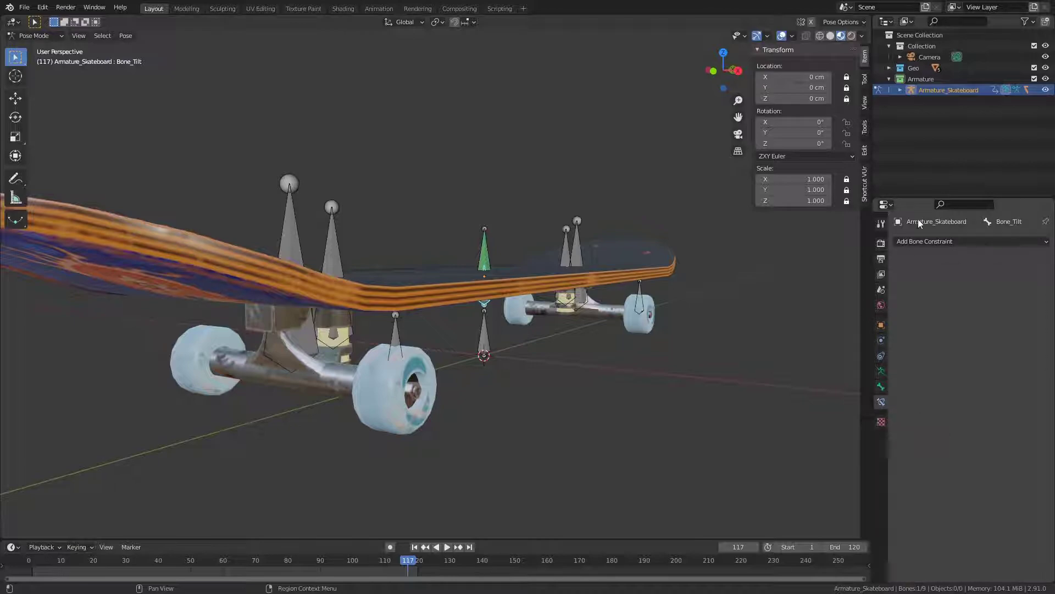
click(931, 242)
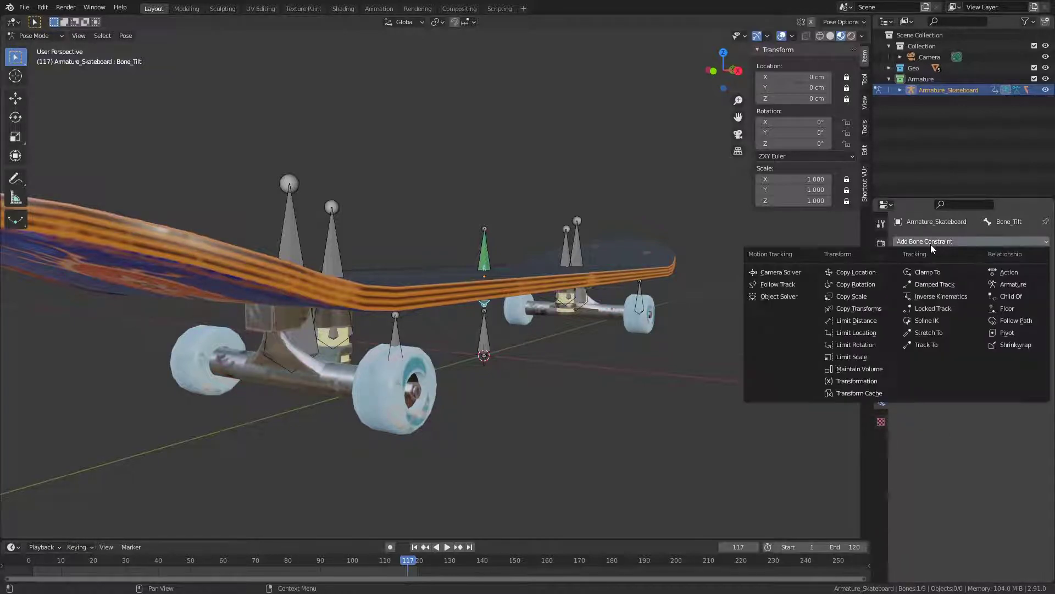
click(885, 346)
- In Bone_Tilt's Limit Rotation constraint, enable the X, Y and Z limits and Affect Transform, with Owner Space set to Local Space
click(958, 275)
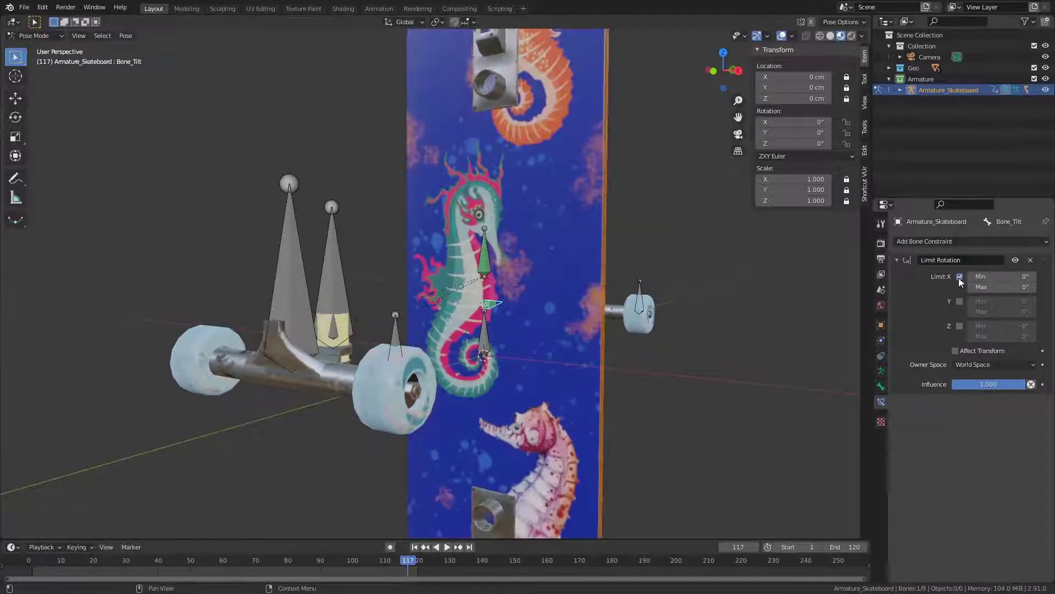
click(958, 302)
click(957, 327)
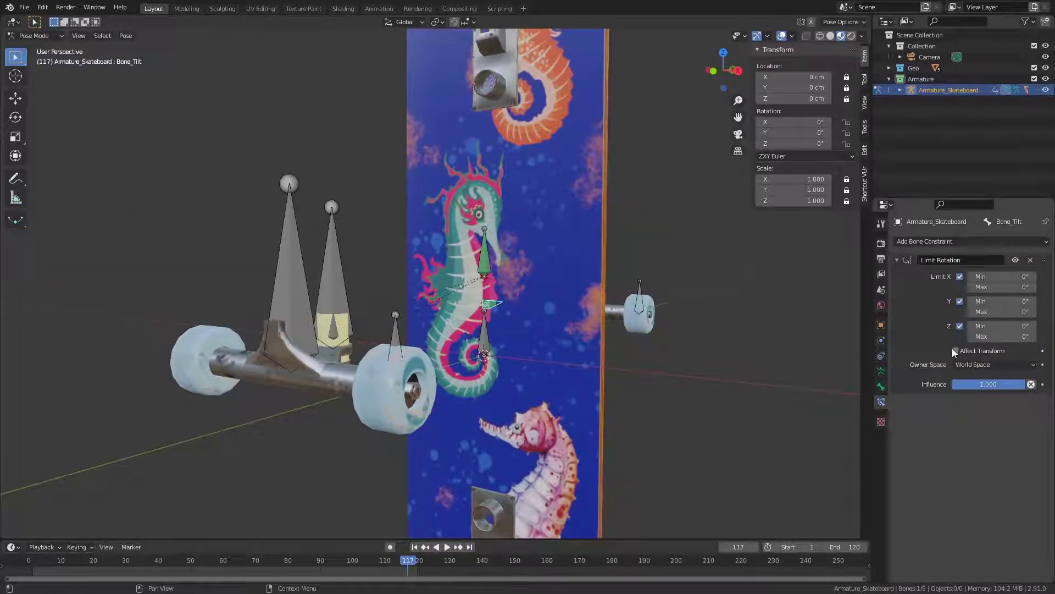
click(972, 365)
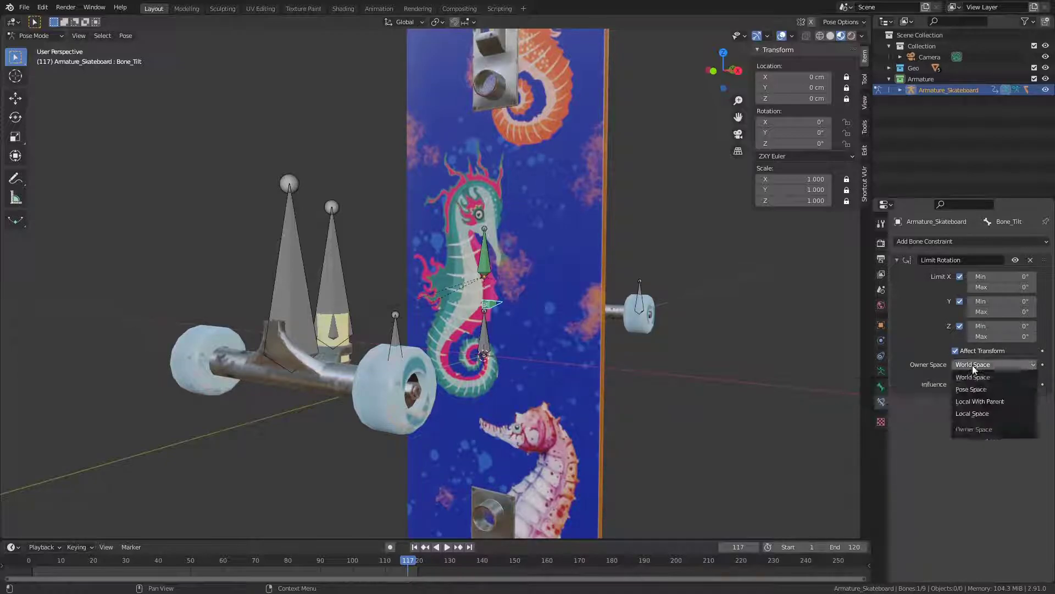
click(987, 411)
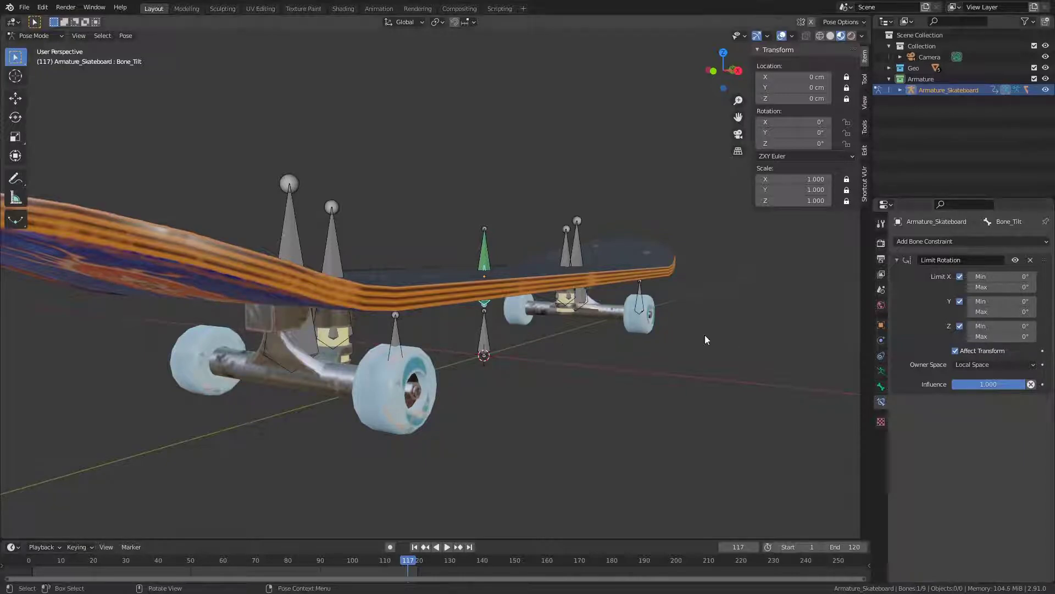
- Set Bone_Tilt's Z rotation limits to a minimum of -12.5° and a maximum of 12.5°
middle_drag(625, 299, 671, 328)
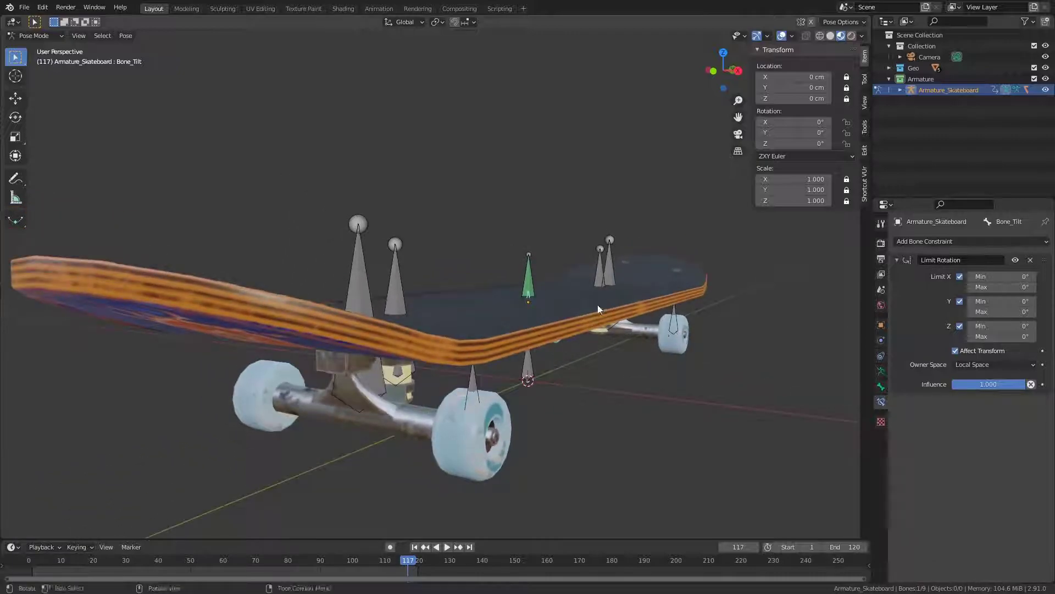
middle_drag(605, 350, 549, 328)
click(1011, 326)
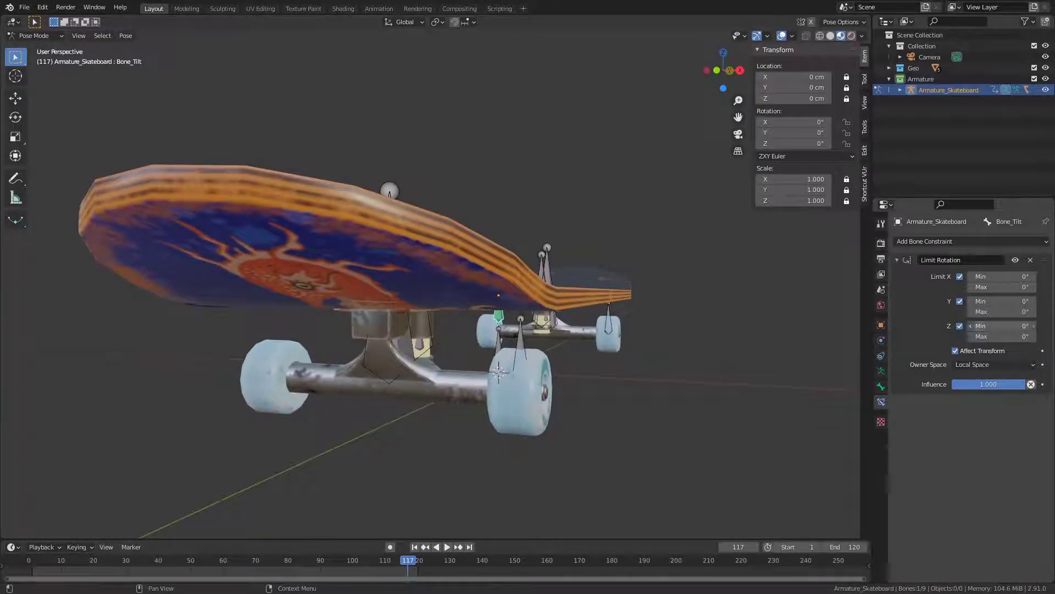
key(BackSpace)
text(-12.5)
key(Return)
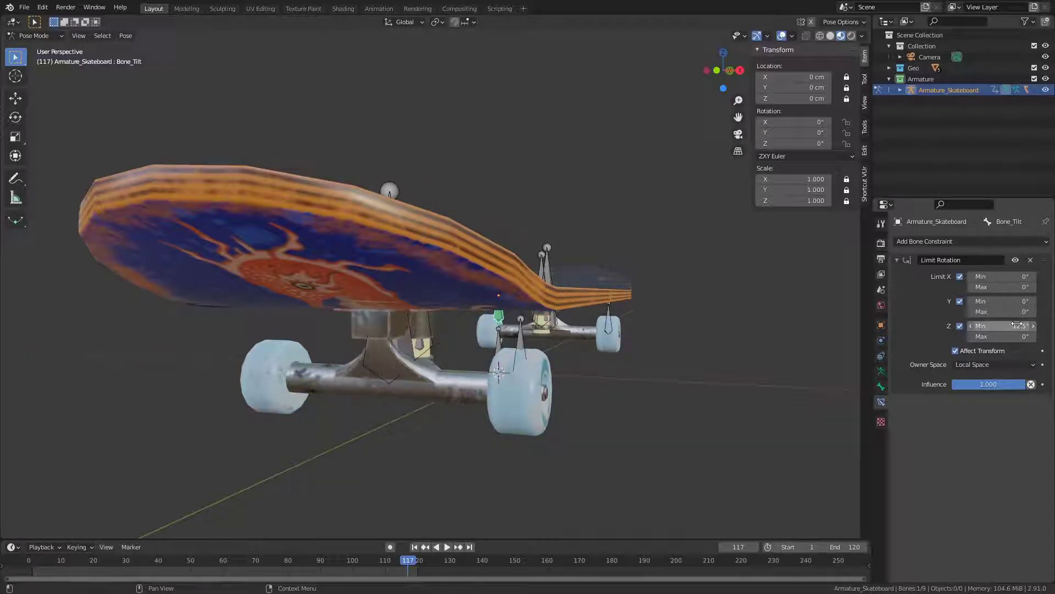
click(1022, 337)
text(12)
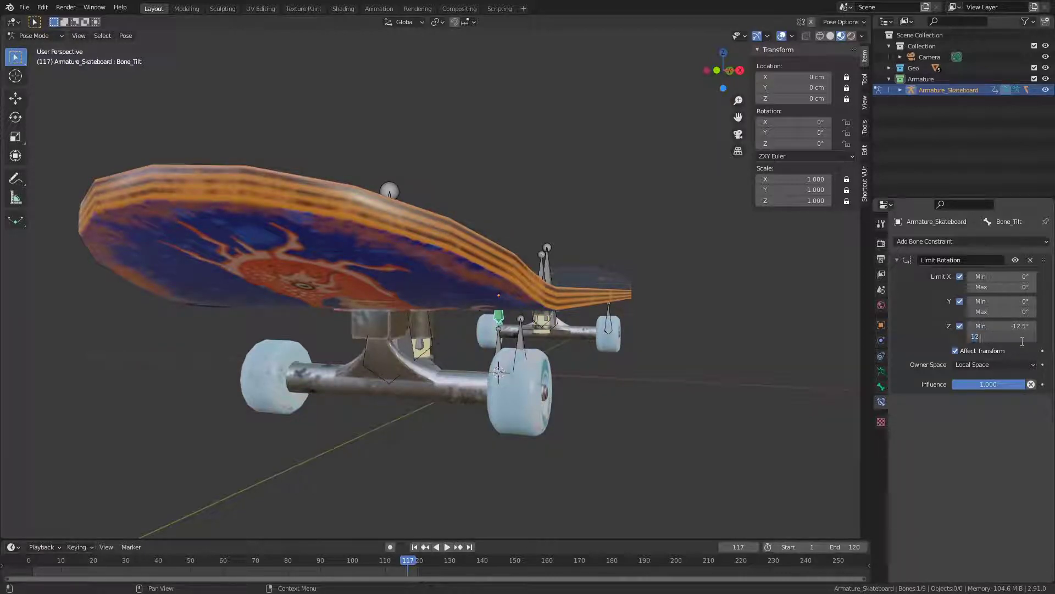
text(.5)
key(Return)
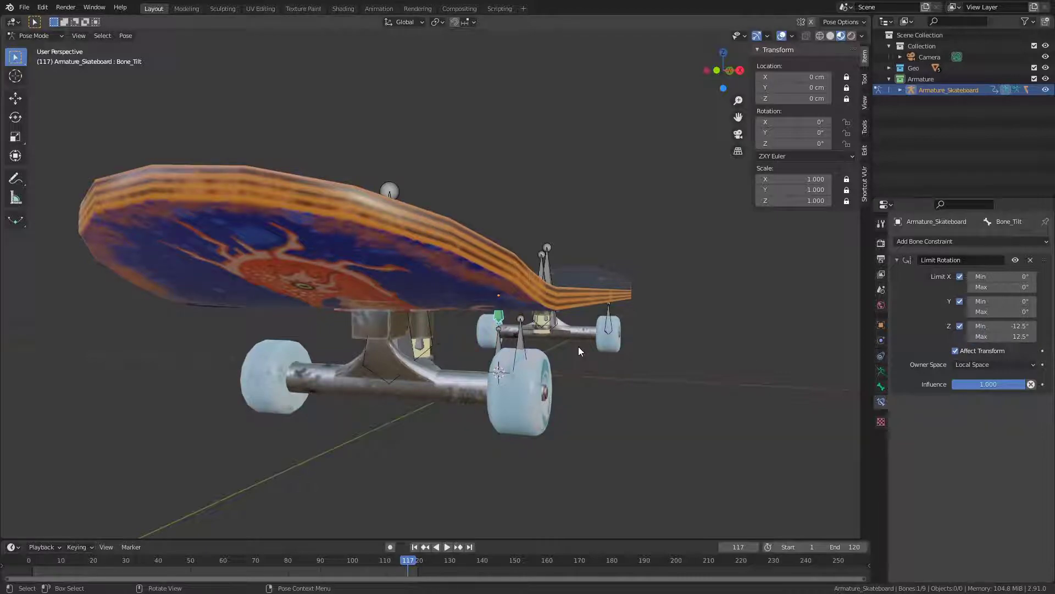
- Test the tilt limit in front view by rotating Bone_Tilt past -12.5°, and clear the bone's rotation
key(KP_1)
scroll(638, 276, up, 3)
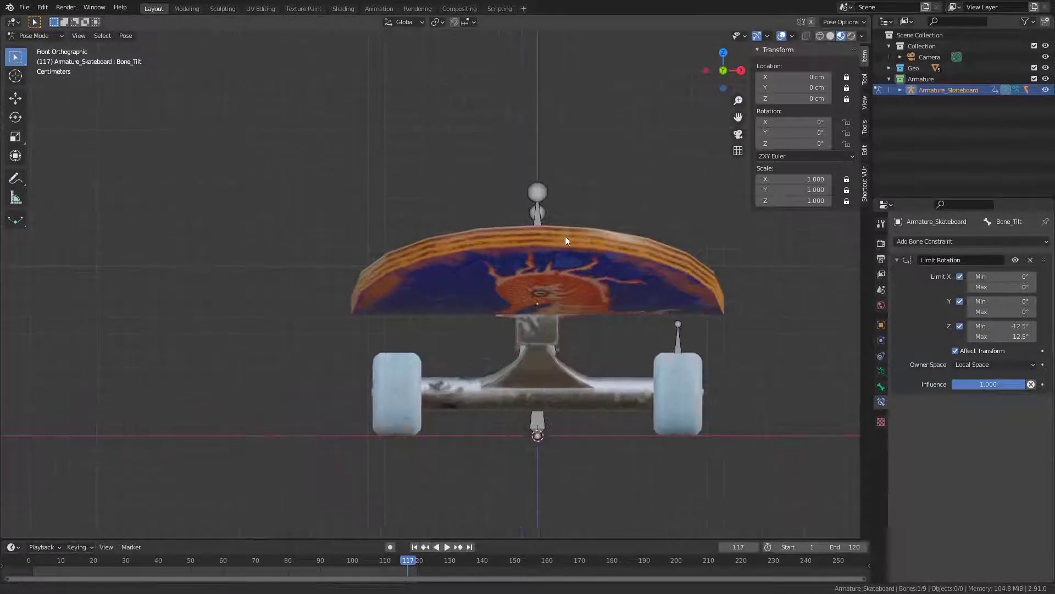
key(r)
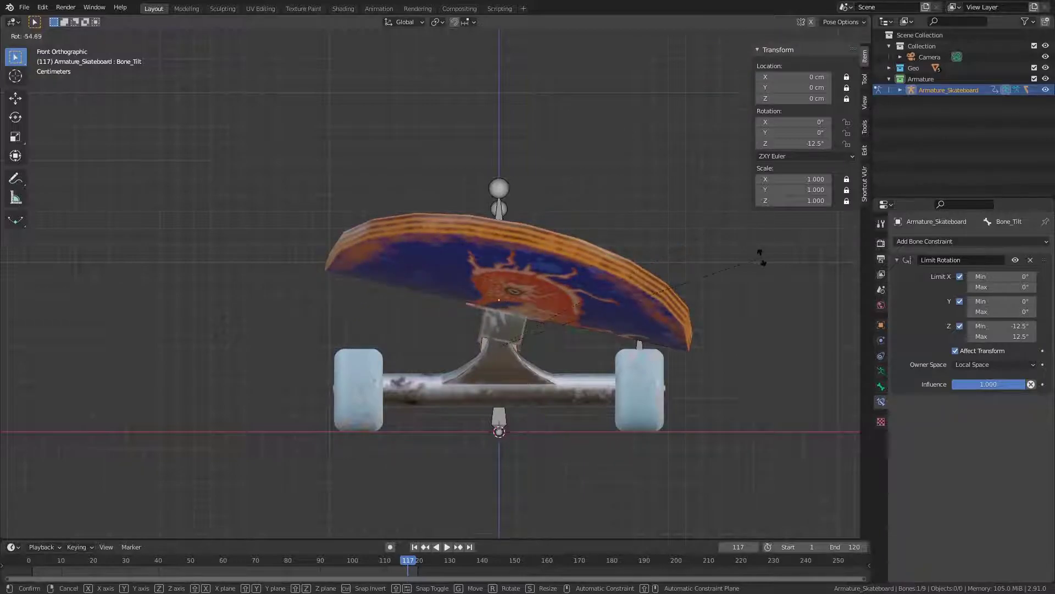
click(699, 407)
scroll(715, 404, up, 2)
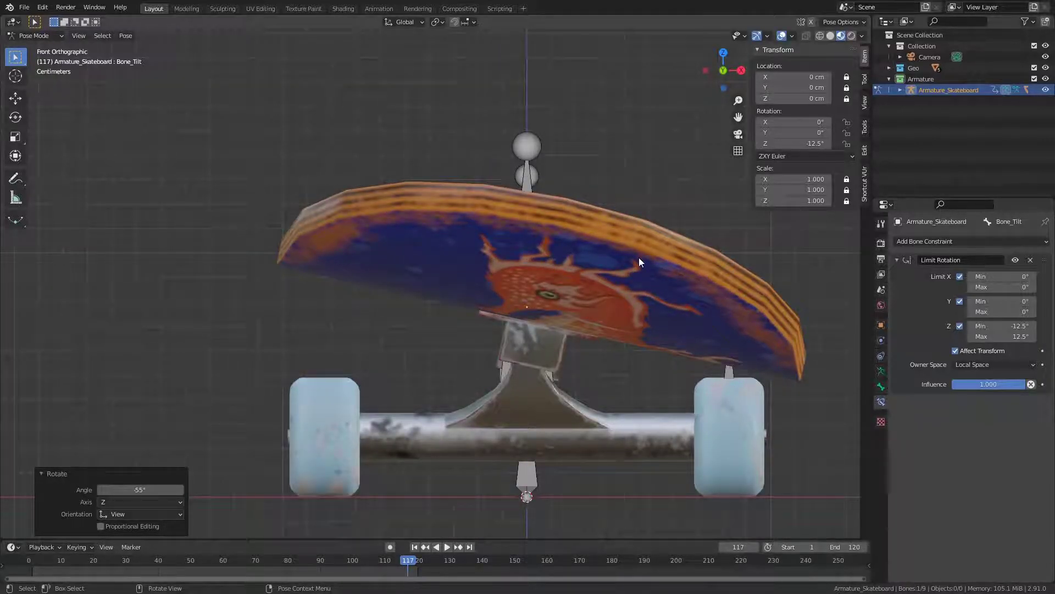
scroll(638, 257, down, 3)
key(alt+r)
middle_drag(566, 188, 760, 269)
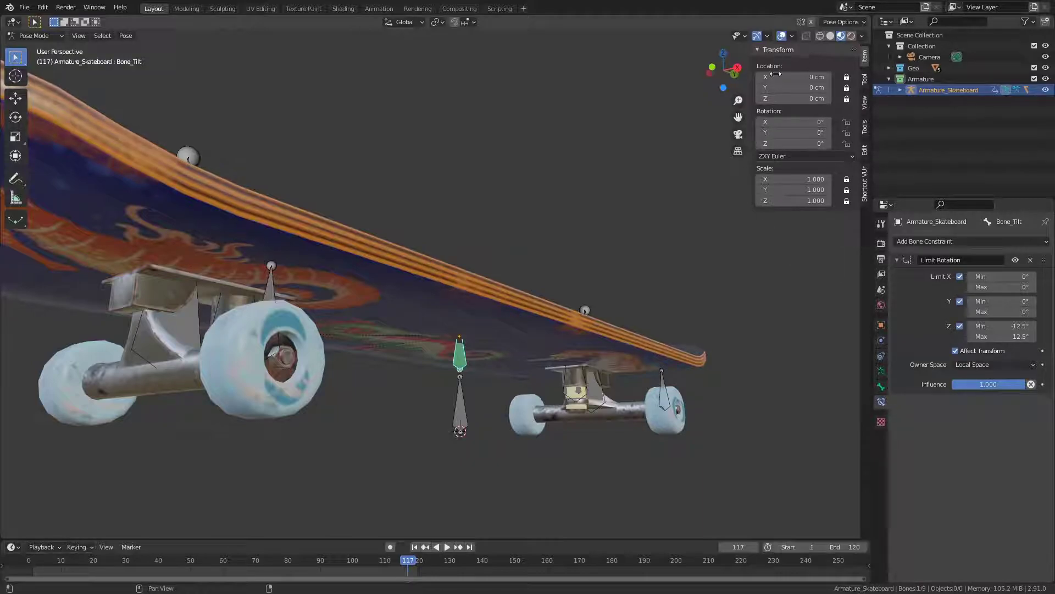
- Set Bone_Suspension_Front's rotation mode to ZXY Euler and lock its location and scale on all axes
middle_drag(513, 243, 437, 326)
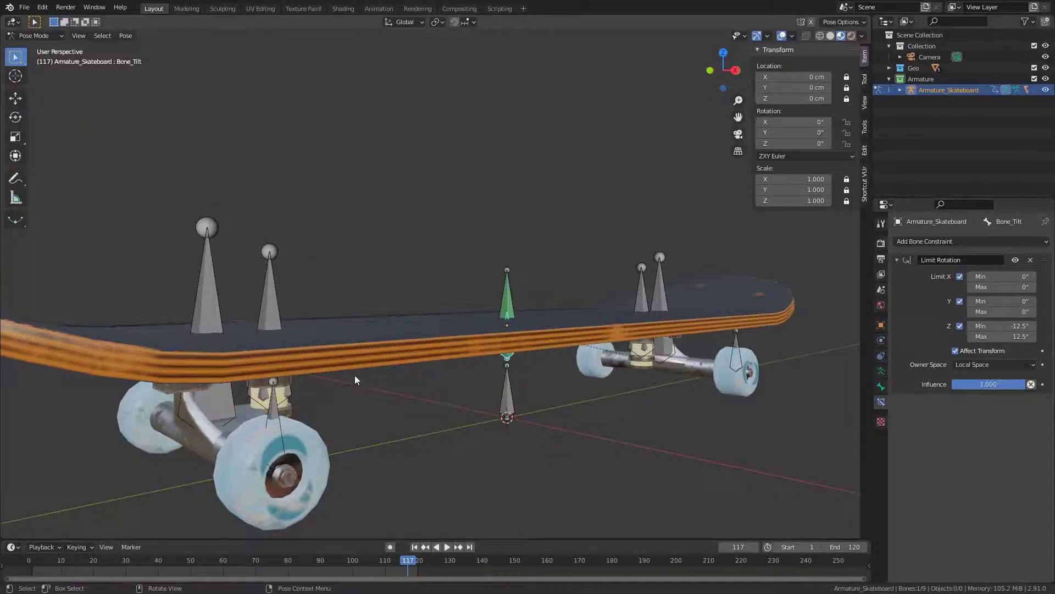
click(268, 302)
shift+middle_drag(388, 305, 630, 128)
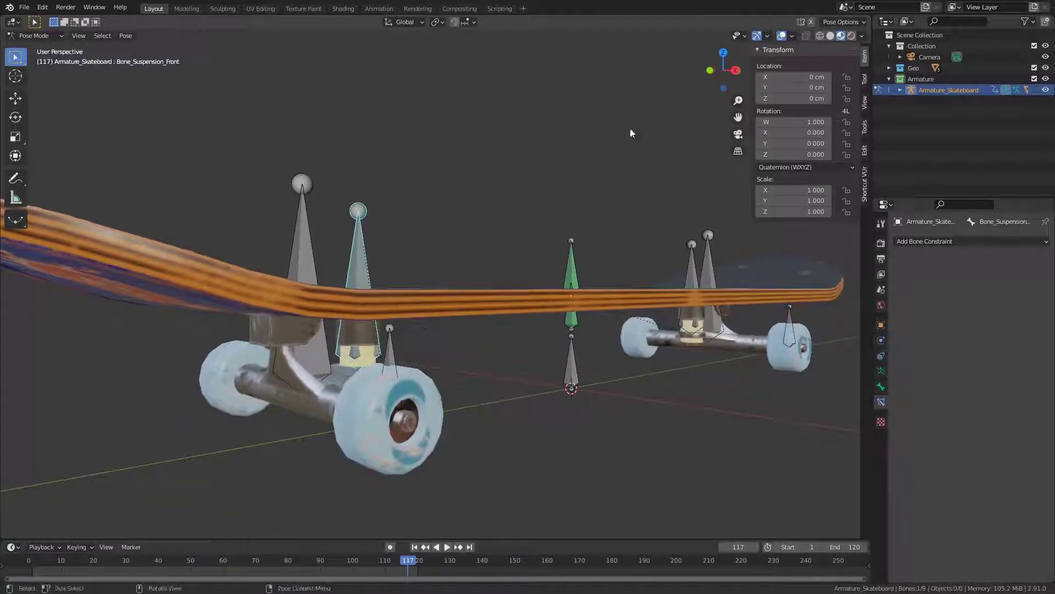
click(789, 168)
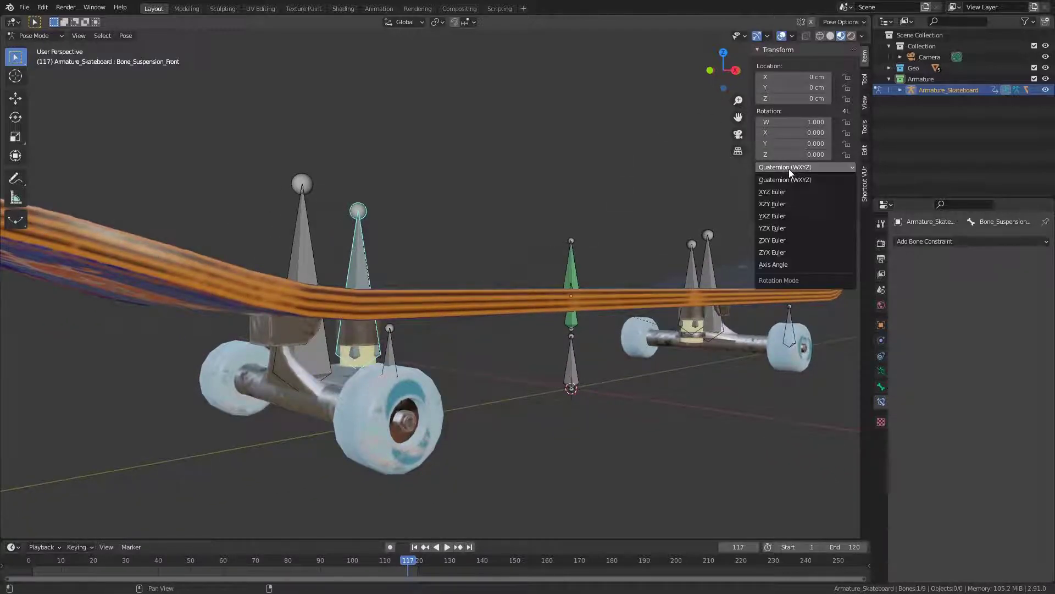
click(813, 240)
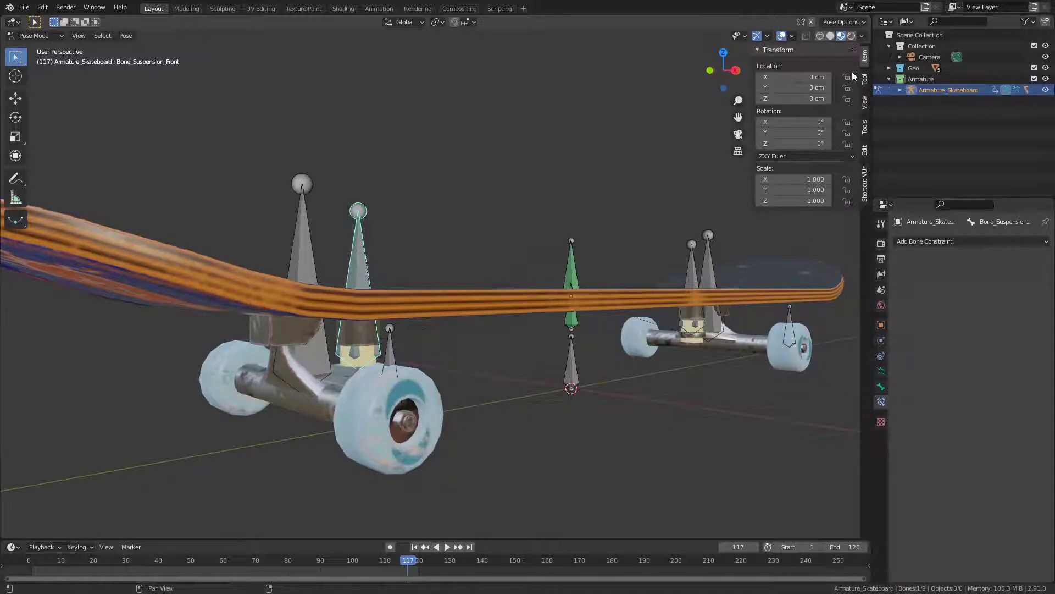
drag(847, 77, 847, 98)
drag(847, 180, 847, 200)
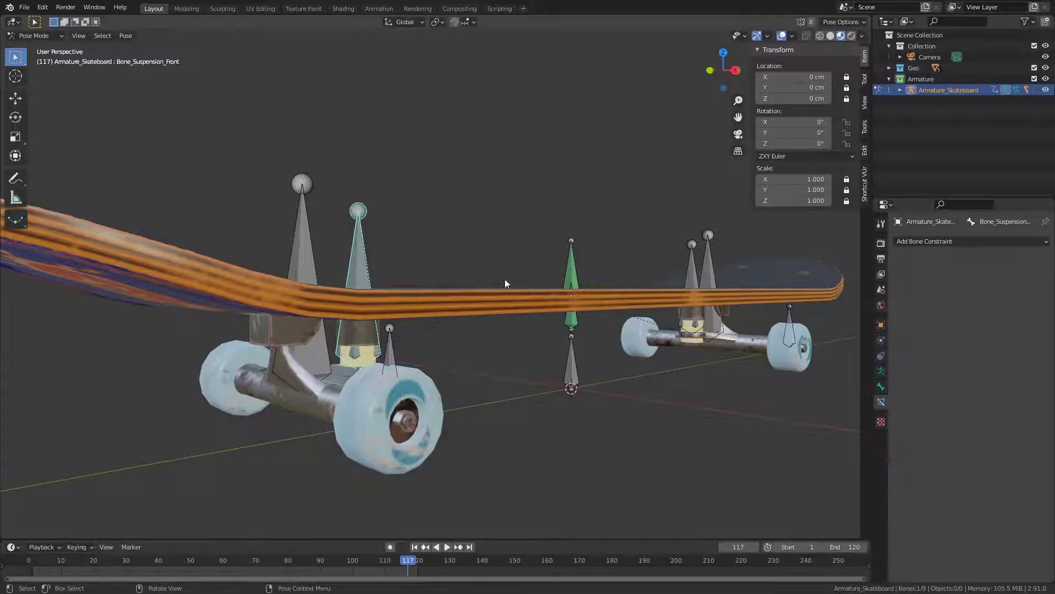
- Add a Limit Rotation constraint to Bone_Suspension_Front with X, Y and Z limits, Affect Transform and Local Space as owner space
click(957, 243)
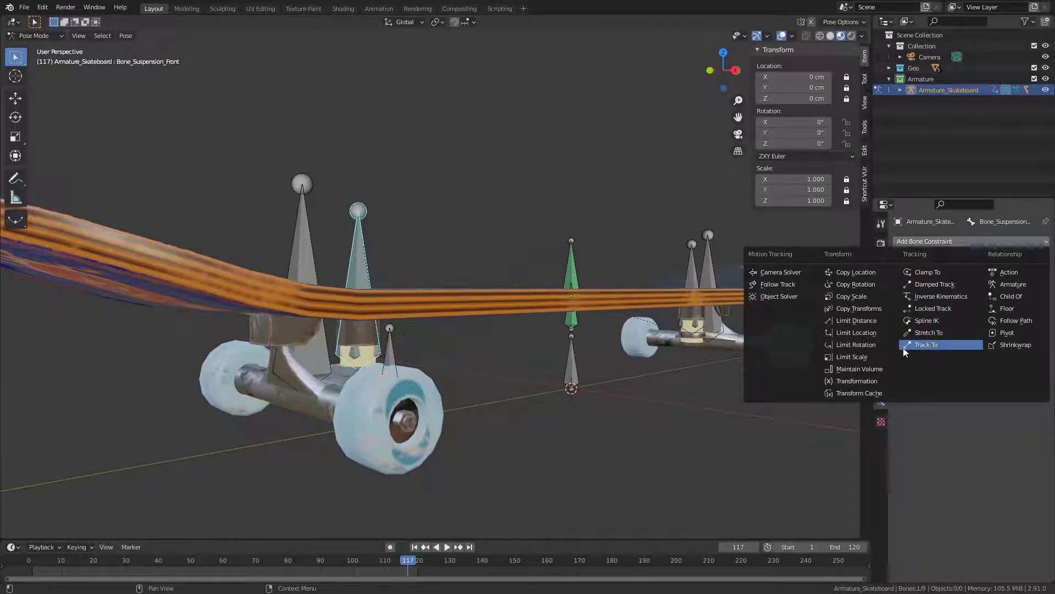
click(856, 344)
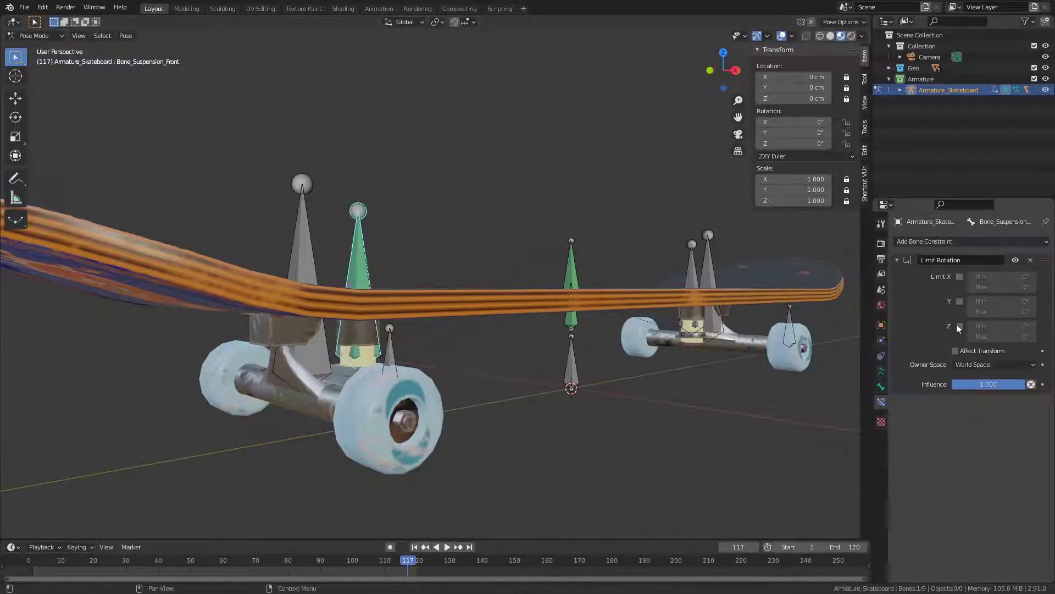
click(959, 301)
click(959, 276)
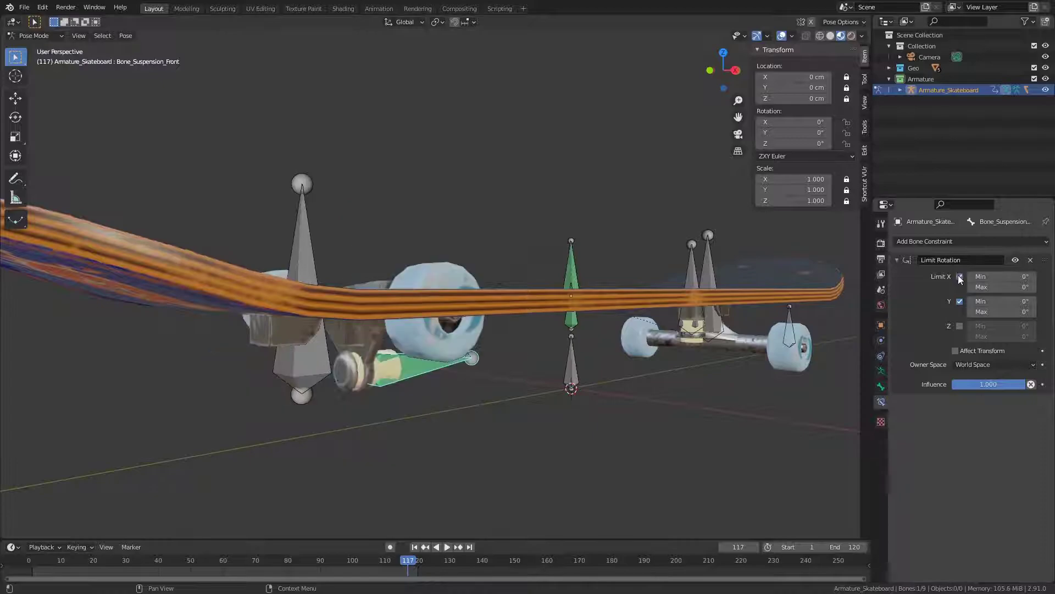
click(959, 327)
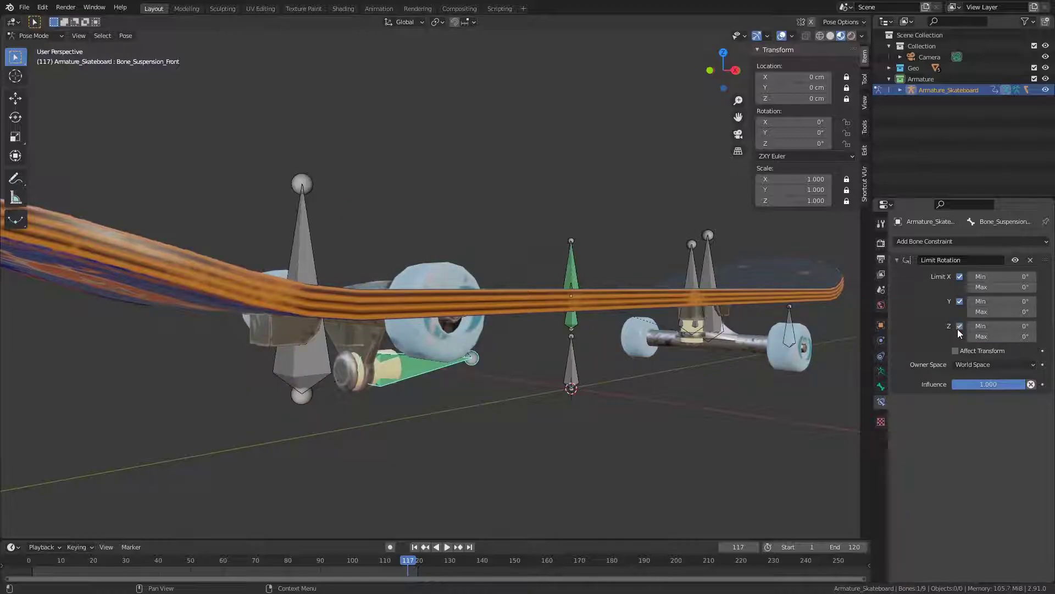
click(973, 365)
click(989, 416)
- Set Bone_Suspension_Front's Z rotation limits to a minimum of -3° and a maximum of 3°
click(1010, 328)
key(BackSpace)
text(-3)
key(Return)
click(1025, 336)
key(BackSpace)
key(BackSpace)
text(3)
key(Return)
- Try rotating Bone_Suspension_Front beyond its -3° Z limit, and cancel the rotation
middle_drag(475, 337, 492, 331)
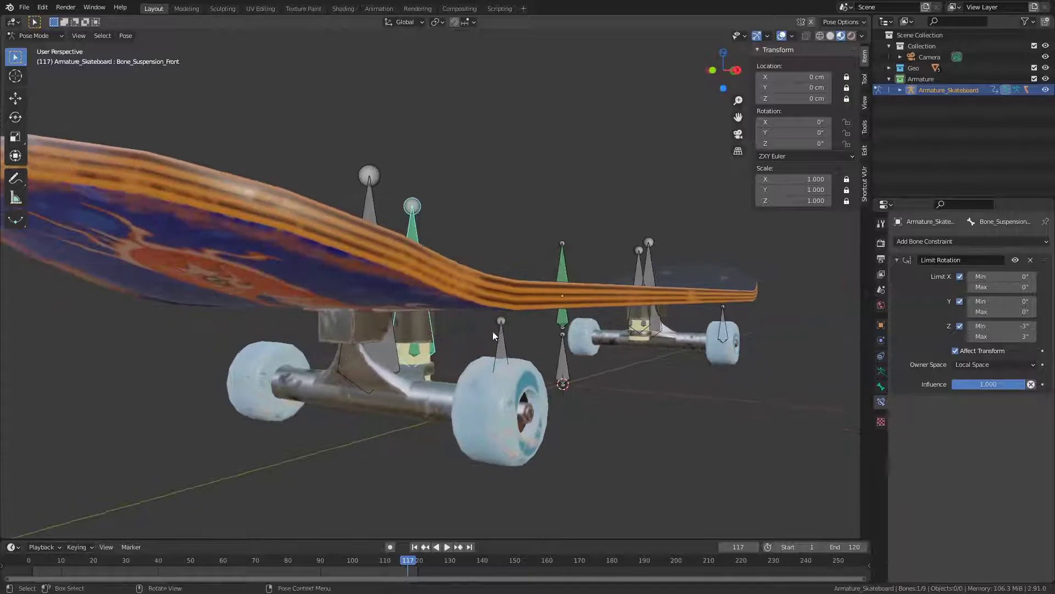
key(r)
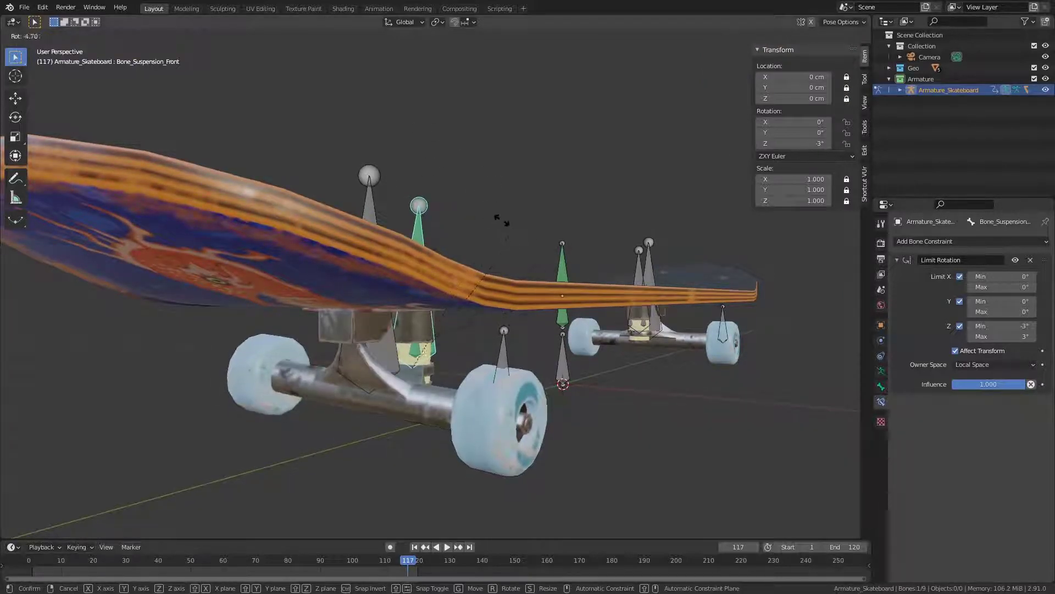
key(Escape)
- Set Bone_Suspension_Back's rotation mode to ZXY Euler and lock all of its location and scale channels
middle_drag(530, 258, 579, 246)
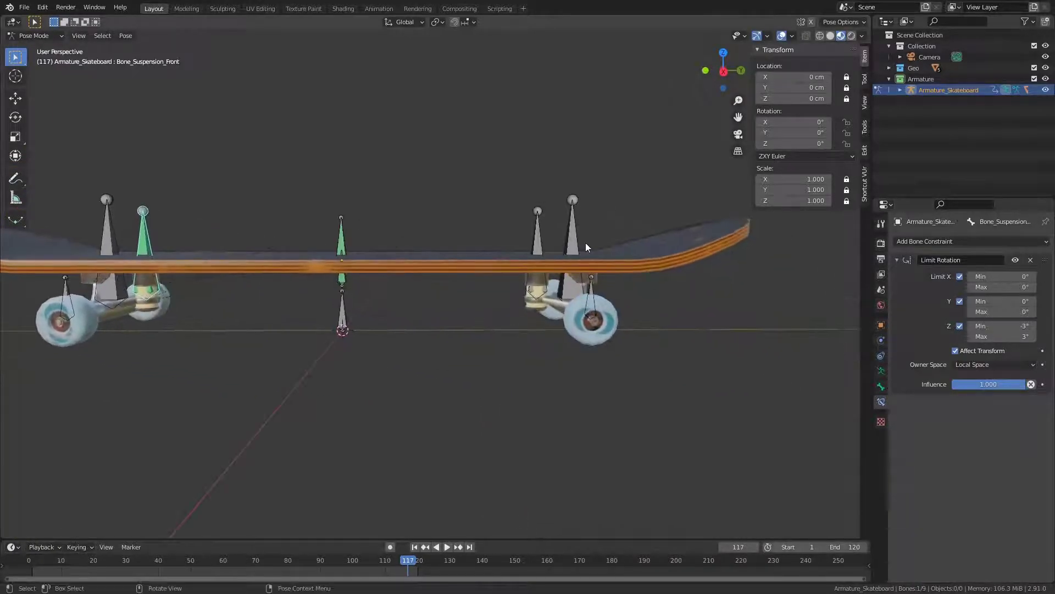
click(539, 237)
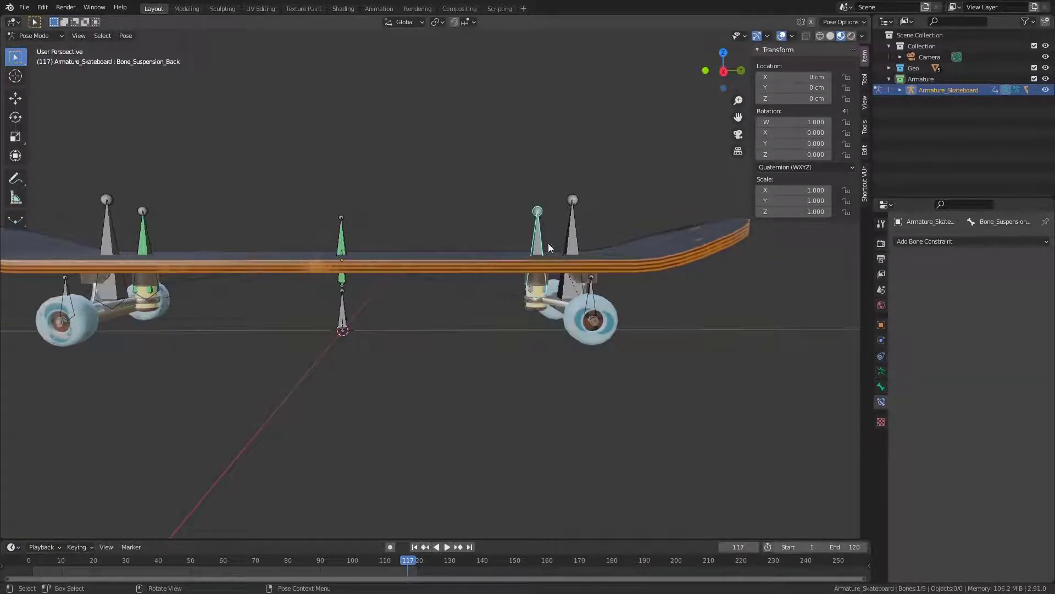
click(792, 167)
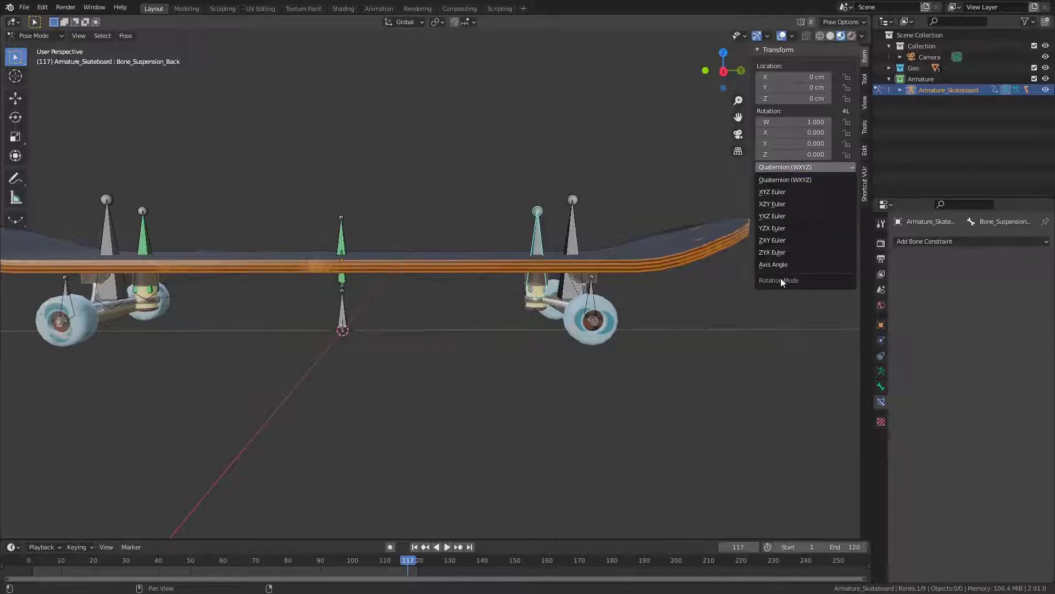
click(810, 239)
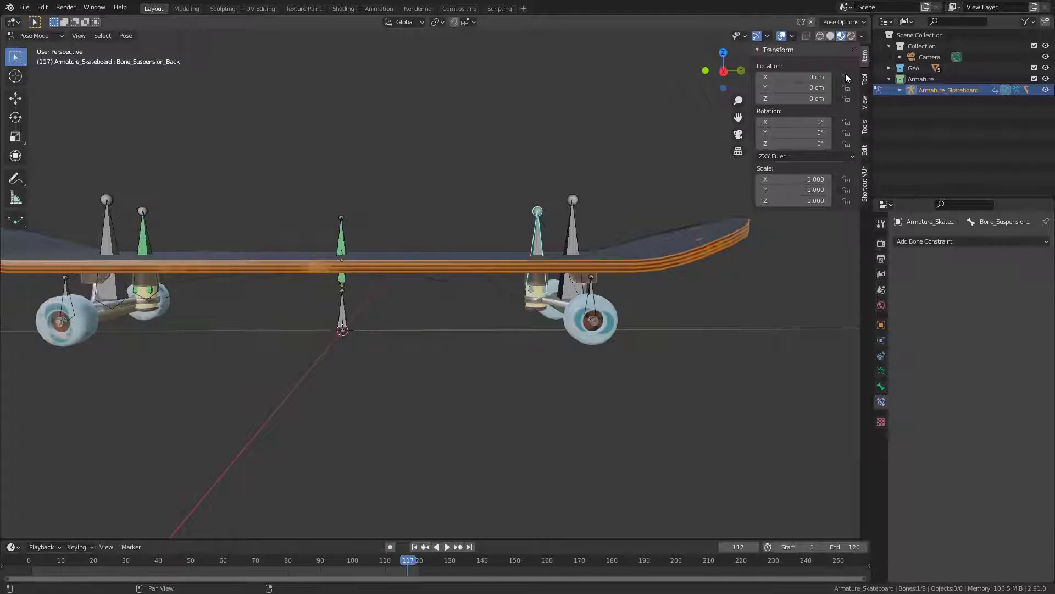
drag(846, 78, 849, 109)
drag(846, 178, 846, 212)
- Give Bone_Suspension_Back a Limit Rotation constraint limiting X, Y and Z, with Affect Transform enabled and Local Space as owner space
click(937, 242)
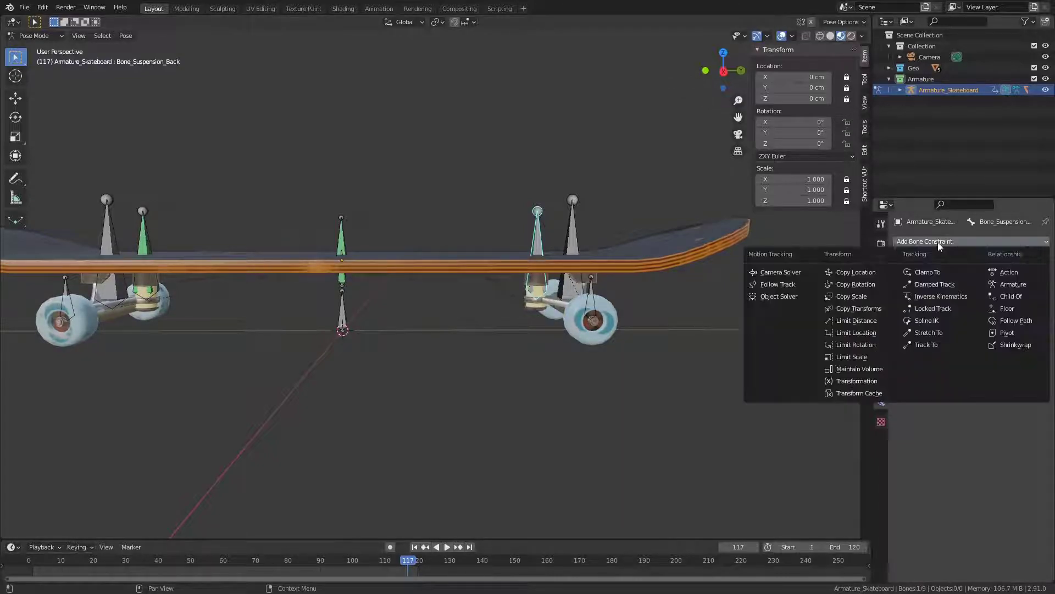
click(860, 346)
click(960, 276)
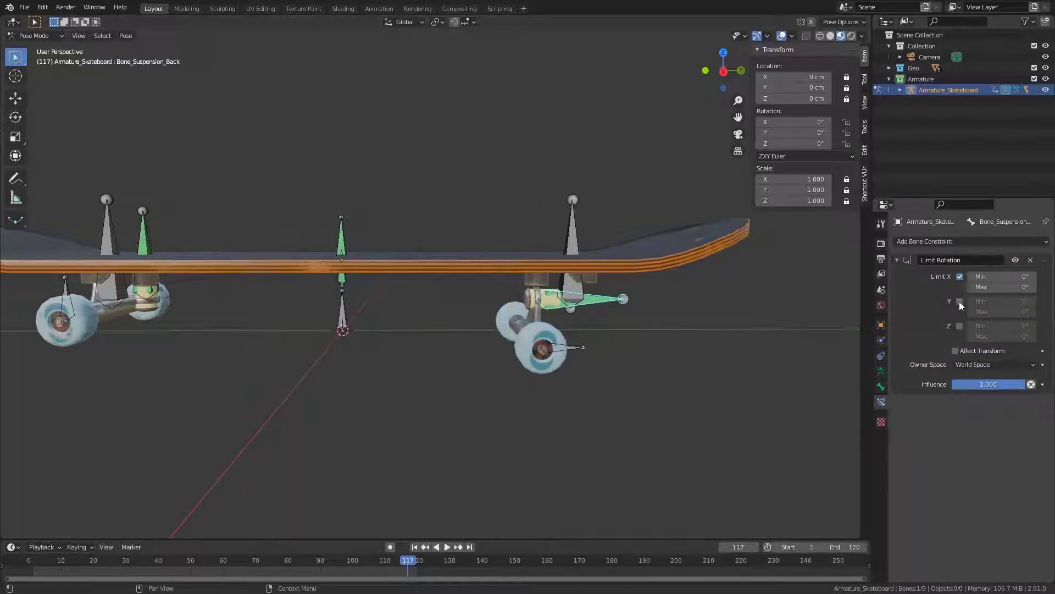
click(959, 302)
click(959, 327)
click(955, 351)
click(966, 364)
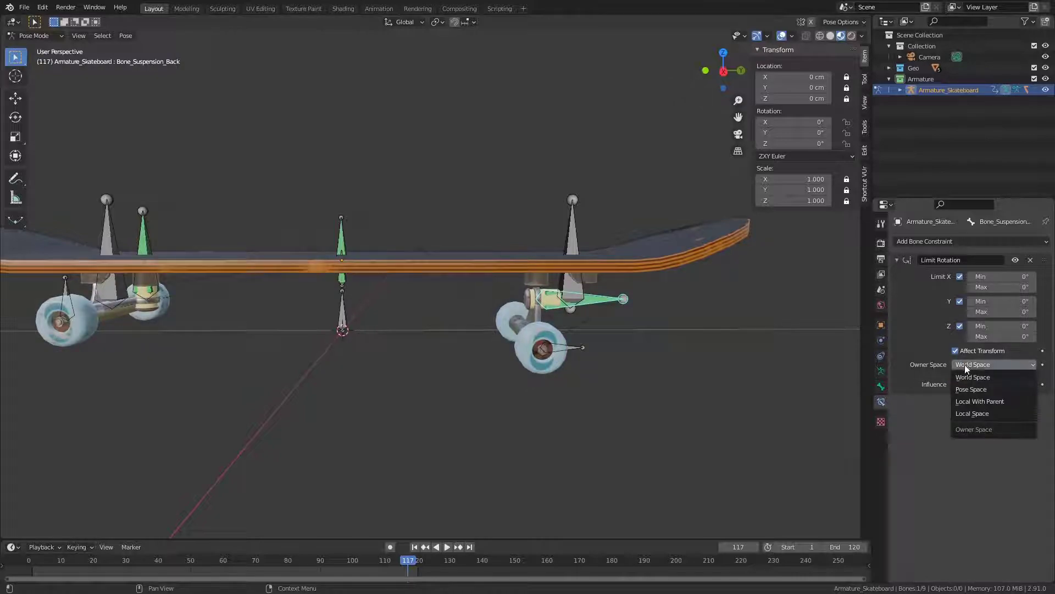
click(976, 414)
- Limit Bone_Suspension_Back's Z rotation to between -3° and 3°
click(1013, 327)
text(-3)
key(Return)
click(1017, 336)
text(3)
key(Return)
mouse_move(430, 223)
middle_down()
mouse_move(526, 225)
mouse_move(431, 239)
middle_up()
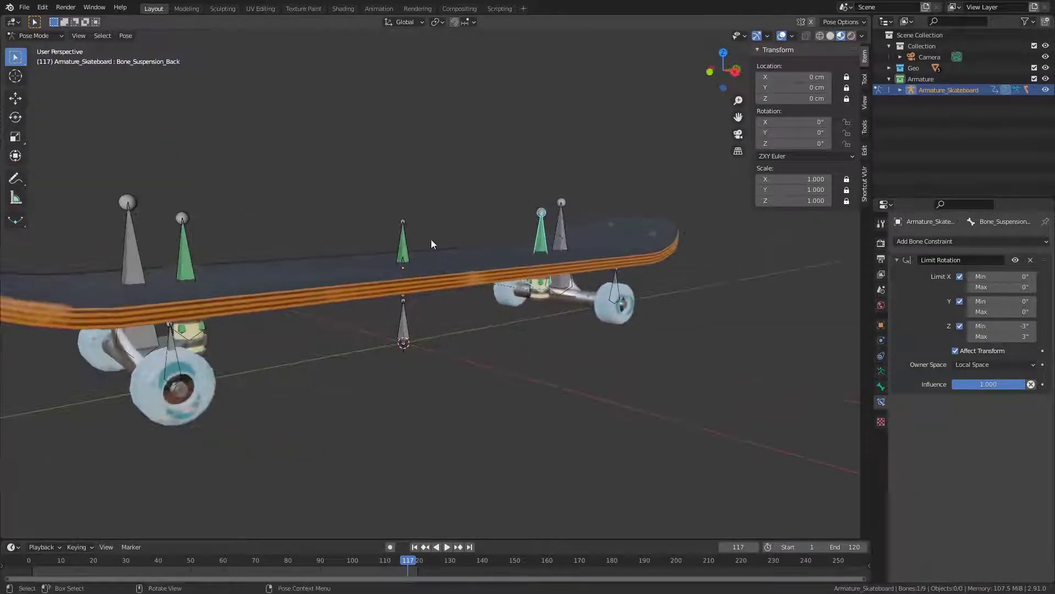
- Lock all three scale channels of Bone_Pivot_Center
click(403, 244)
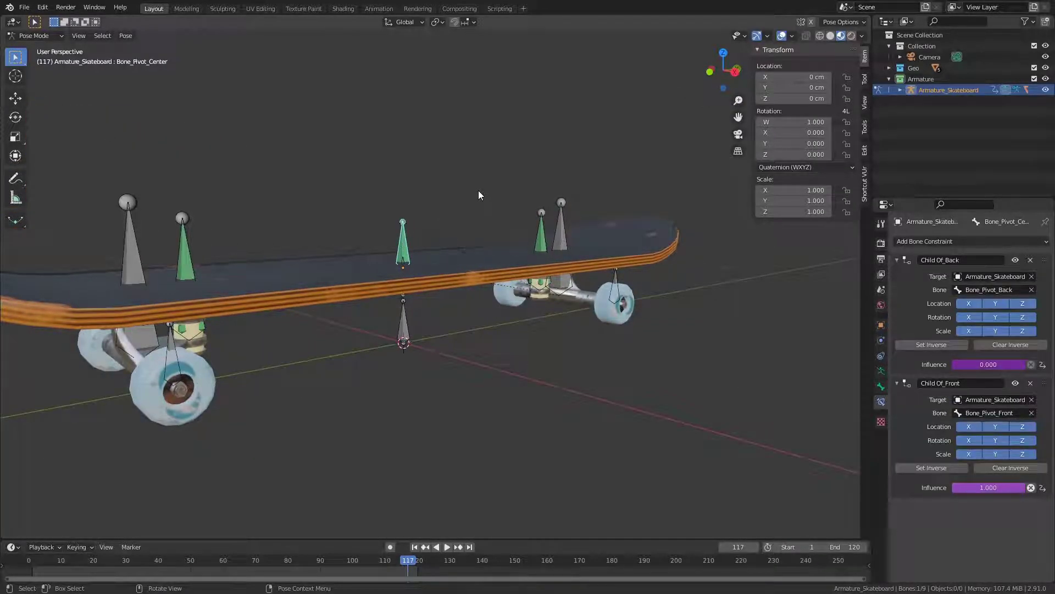
middle_drag(485, 215, 534, 241)
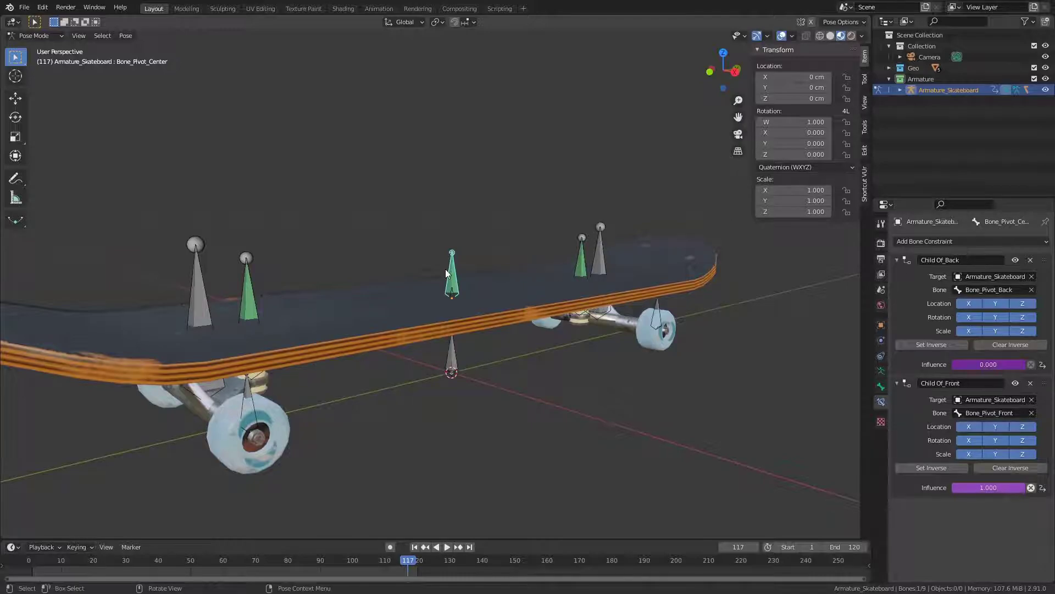
scroll(484, 183, down, 4)
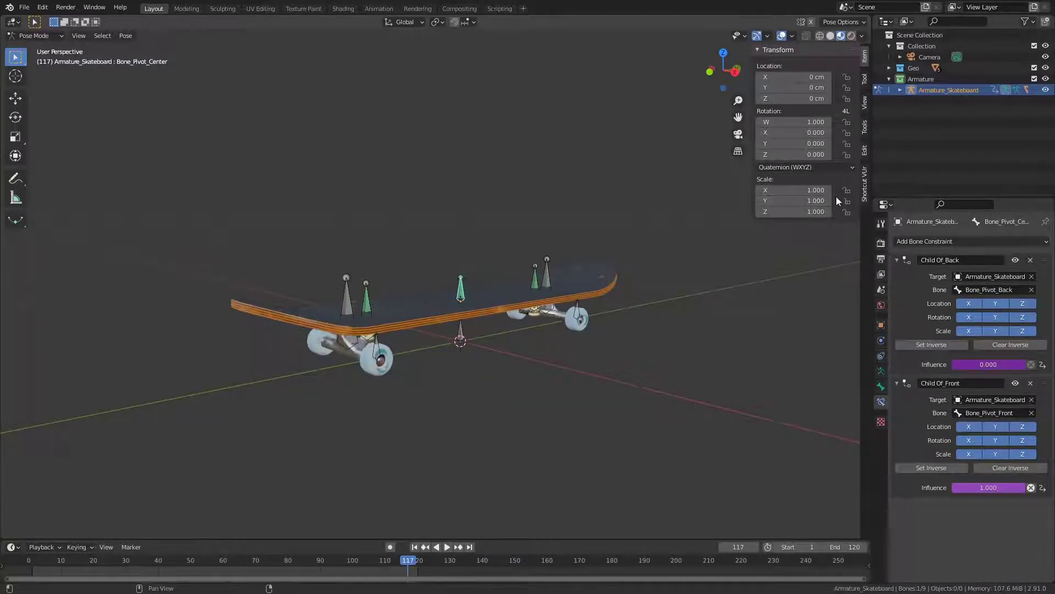
drag(847, 191, 849, 215)
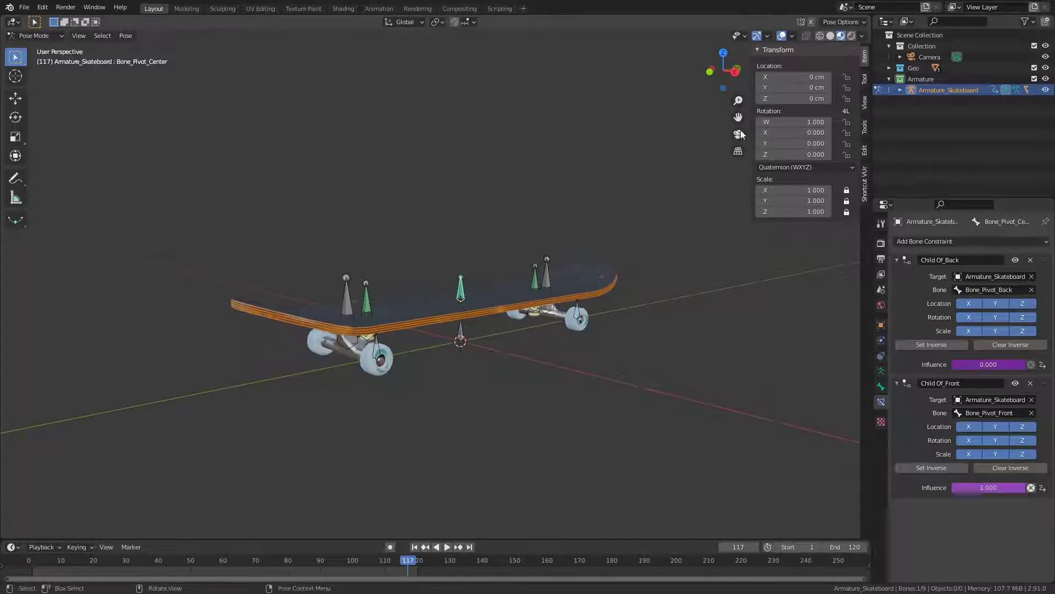
- Lock all three scale channels of Bone_Pivot_Back and Bone_Pivot_Front
click(547, 269)
drag(847, 190, 849, 213)
click(345, 302)
click(846, 190)
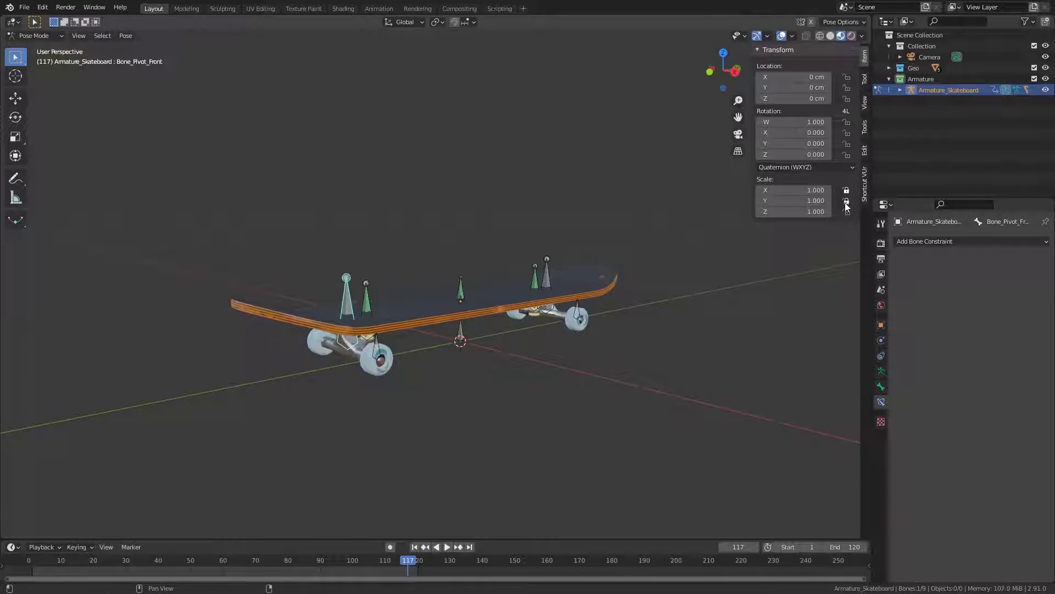
- Try moving Bone_Root below the board's center, and cancel the move
middle_drag(437, 358, 407, 336)
middle_drag(654, 263, 500, 288)
click(433, 360)
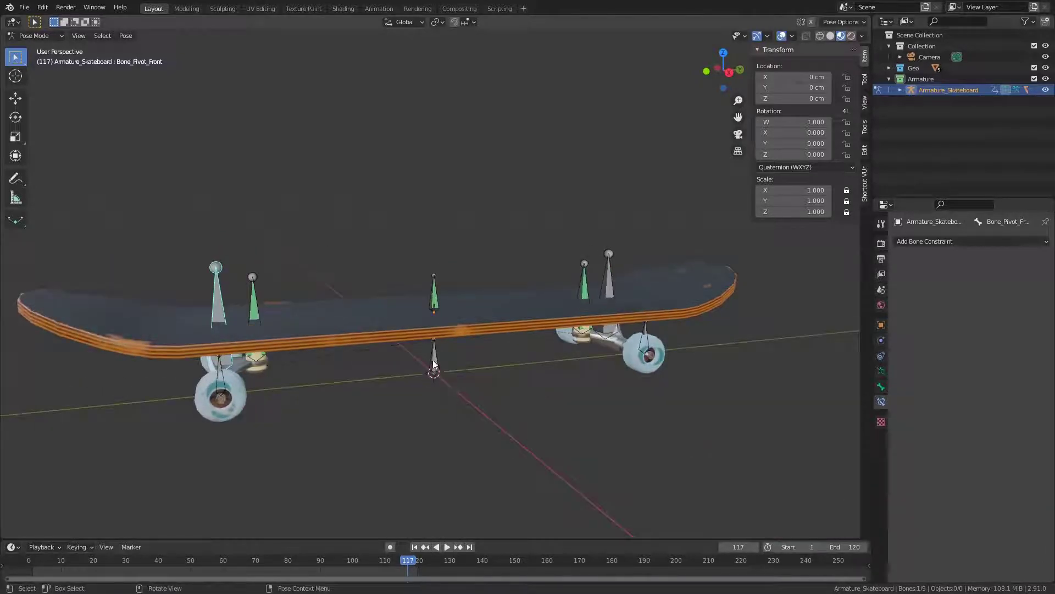
scroll(469, 321, down, 1)
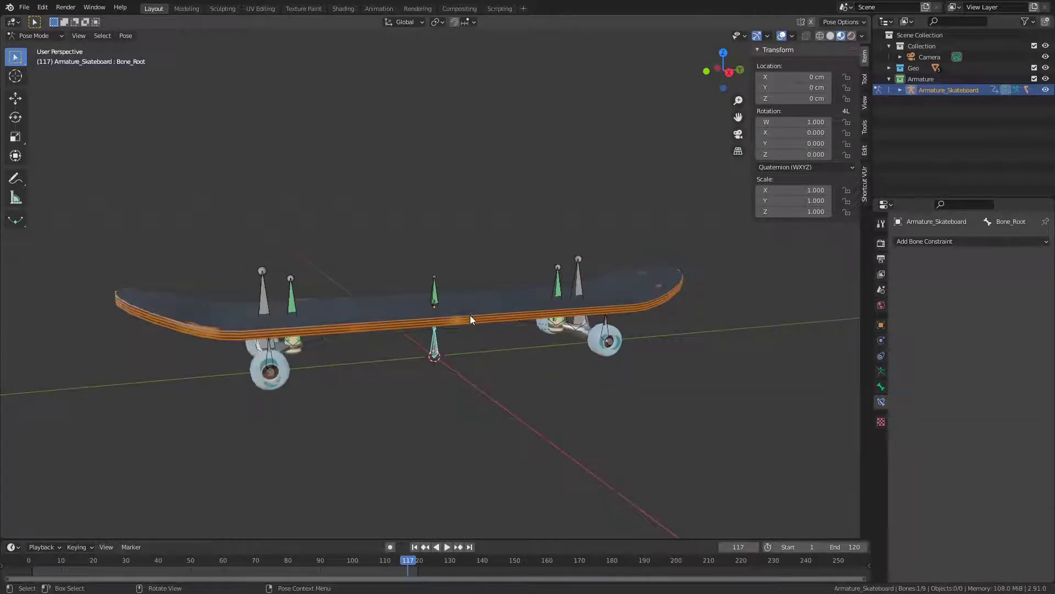
key(g)
key(Escape)
- Display the armature's object properties, and test Bone_Pivot_Front with a move that is cancelled
click(880, 325)
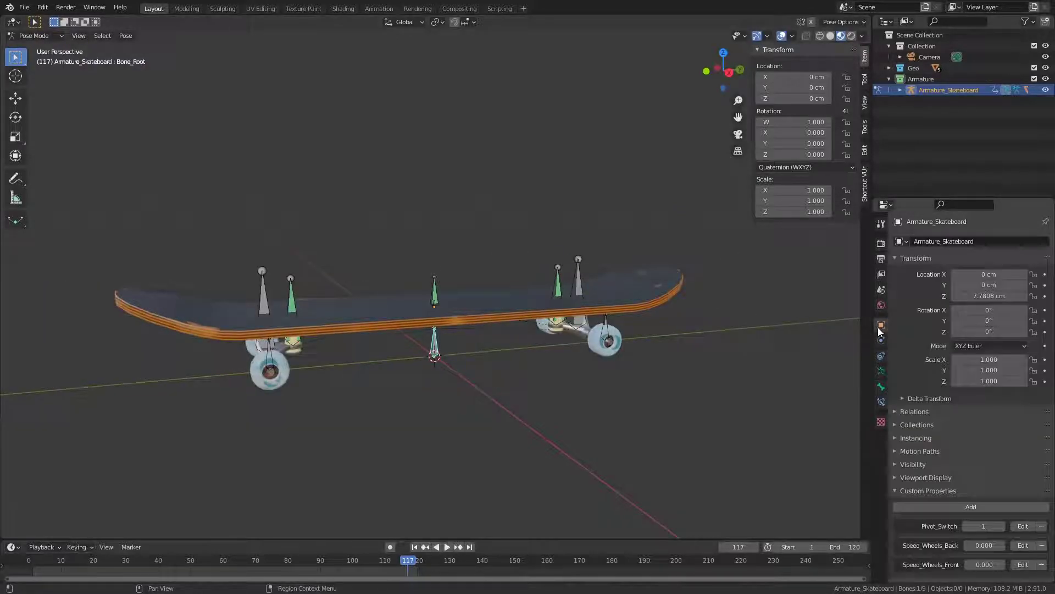
click(265, 293)
key(g)
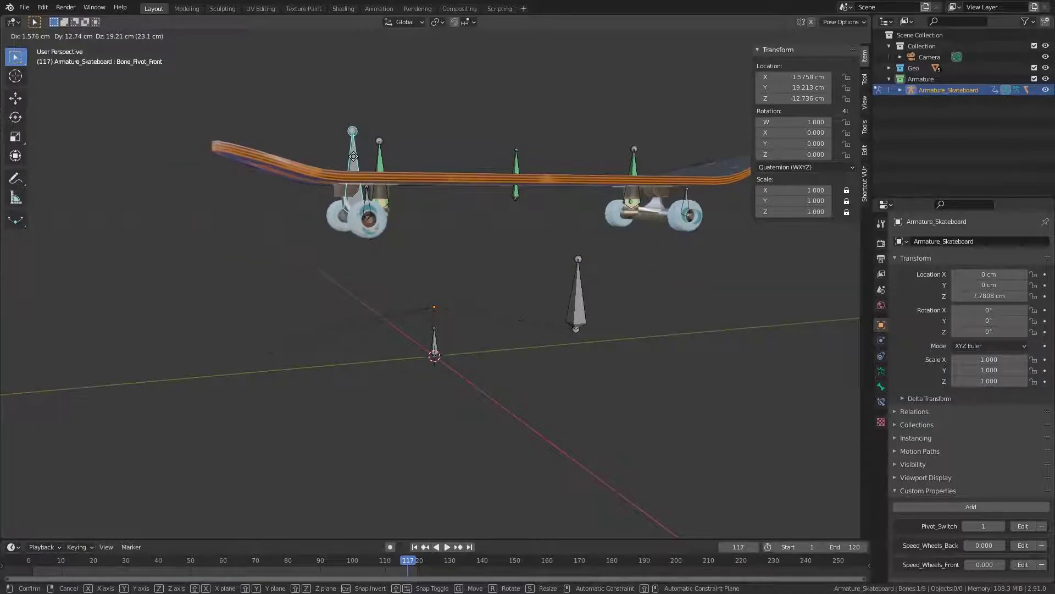
key(Escape)
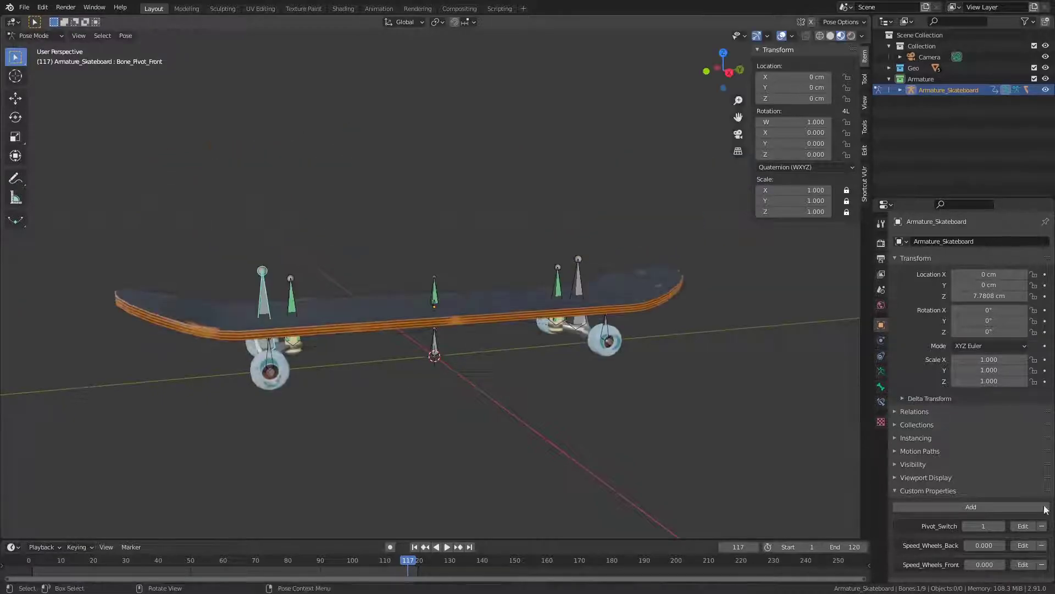
- Set the Pivot_Switch property to 0, and test Bone_Pivot_Back with a cancelled move and rotation
click(965, 526)
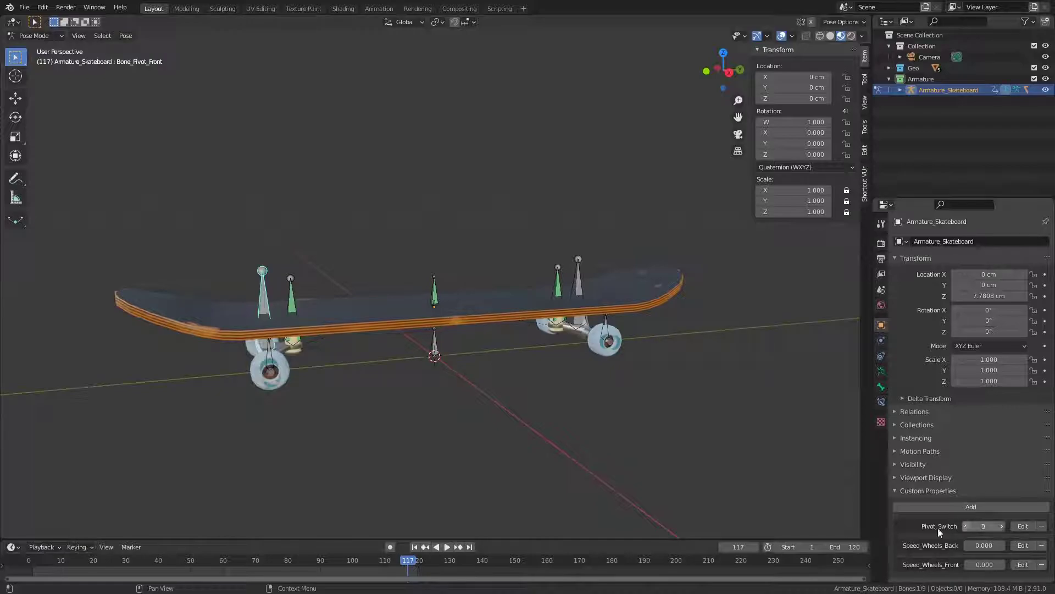
click(581, 278)
key(g)
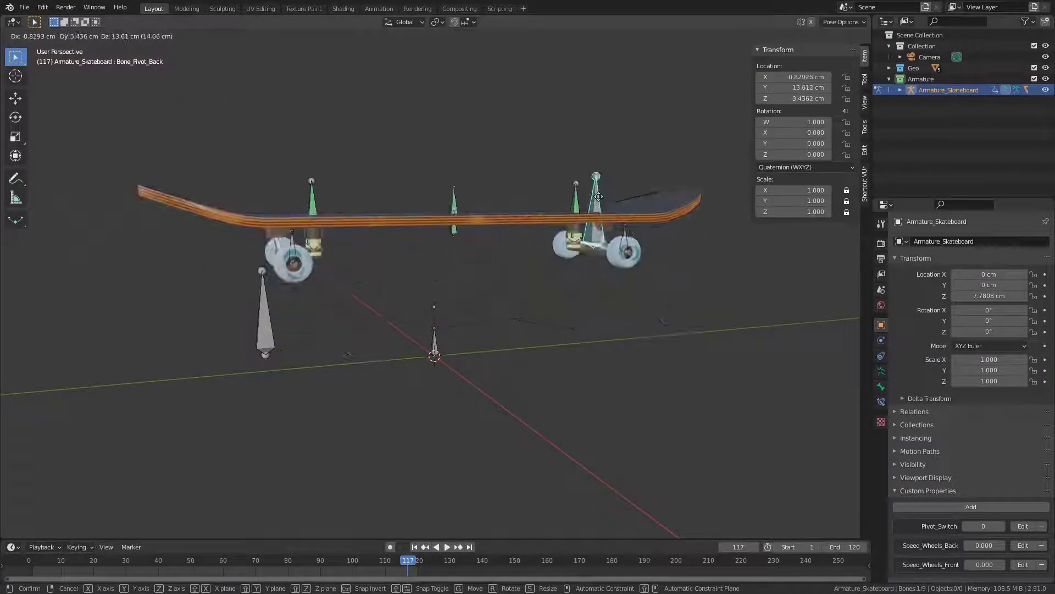
key(Escape)
key(r)
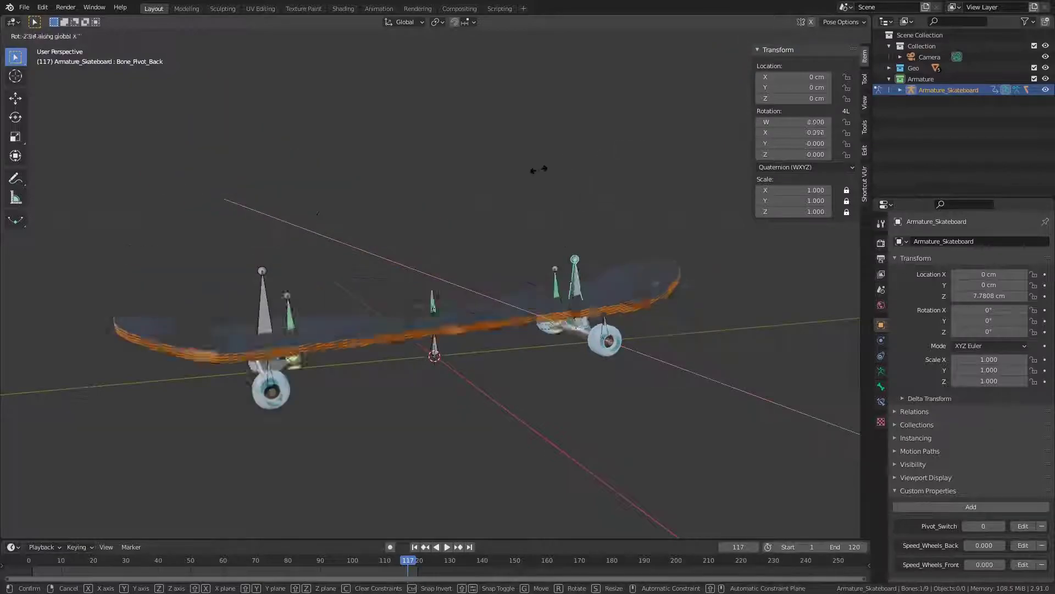
key(Escape)
- Try rotating Bone_Tilt under the deck to test its limits, and cancel the rotation
middle_drag(469, 309, 510, 299)
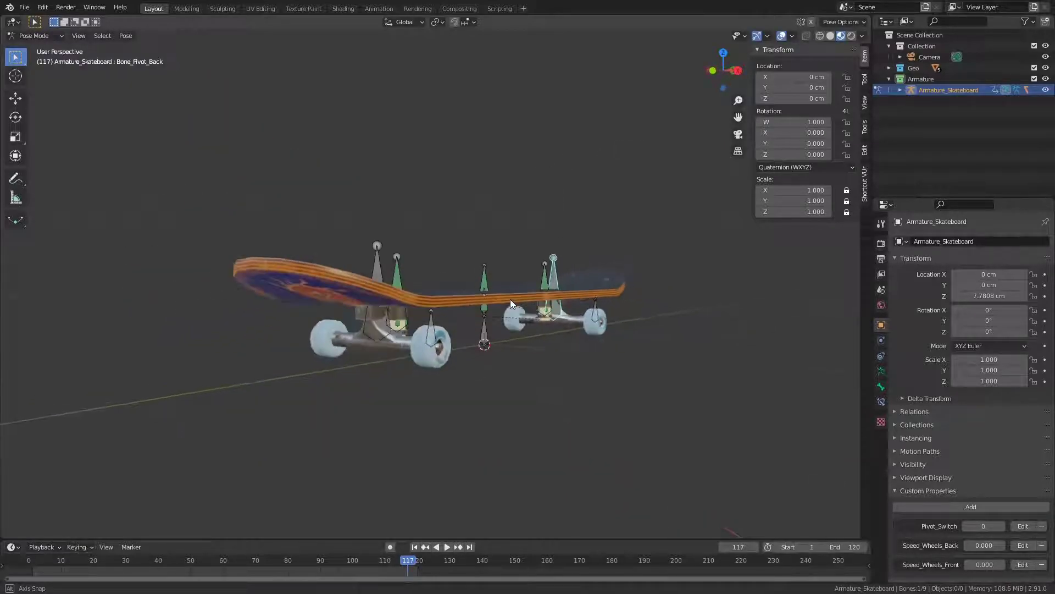
scroll(510, 300, up, 3)
click(526, 325)
key(r)
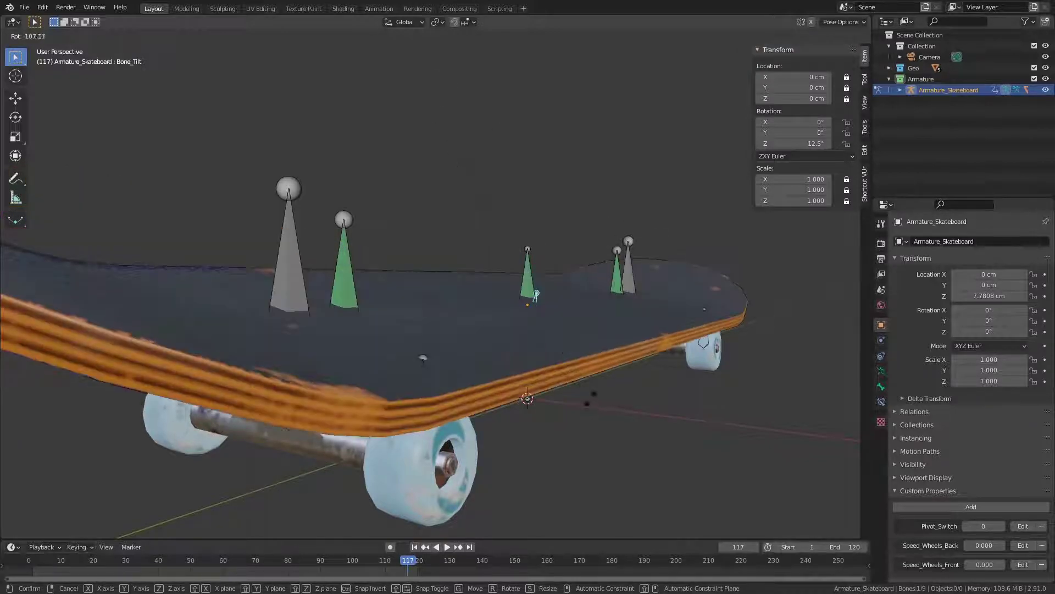
key(Escape)
- Try rotating Bone_Wheels_Front at the front wheels by hand
middle_drag(416, 404, 388, 389)
shift+middle_drag(196, 279, 423, 327)
click(454, 315)
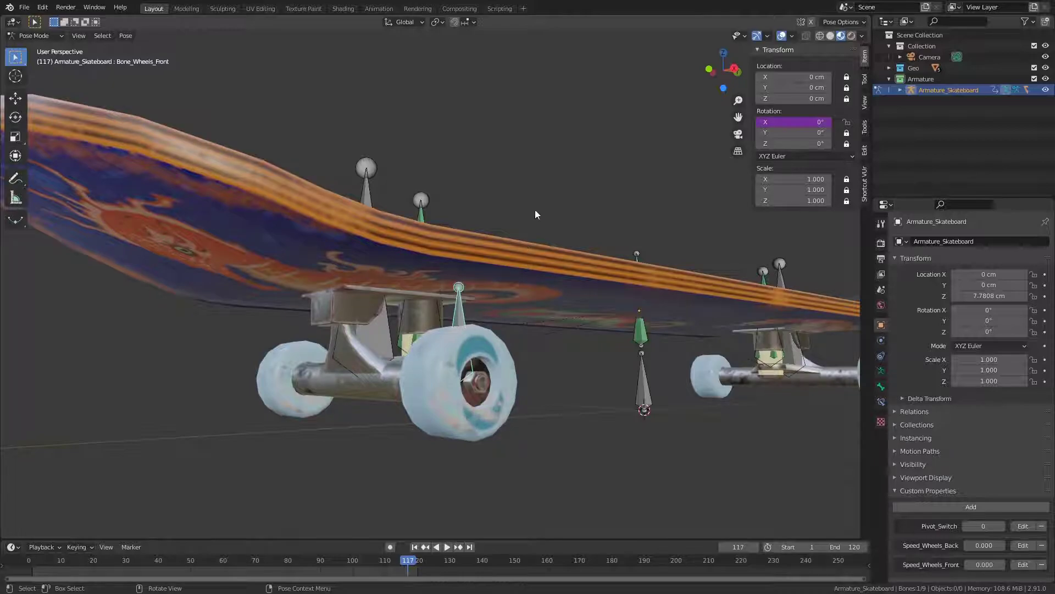
key(r)
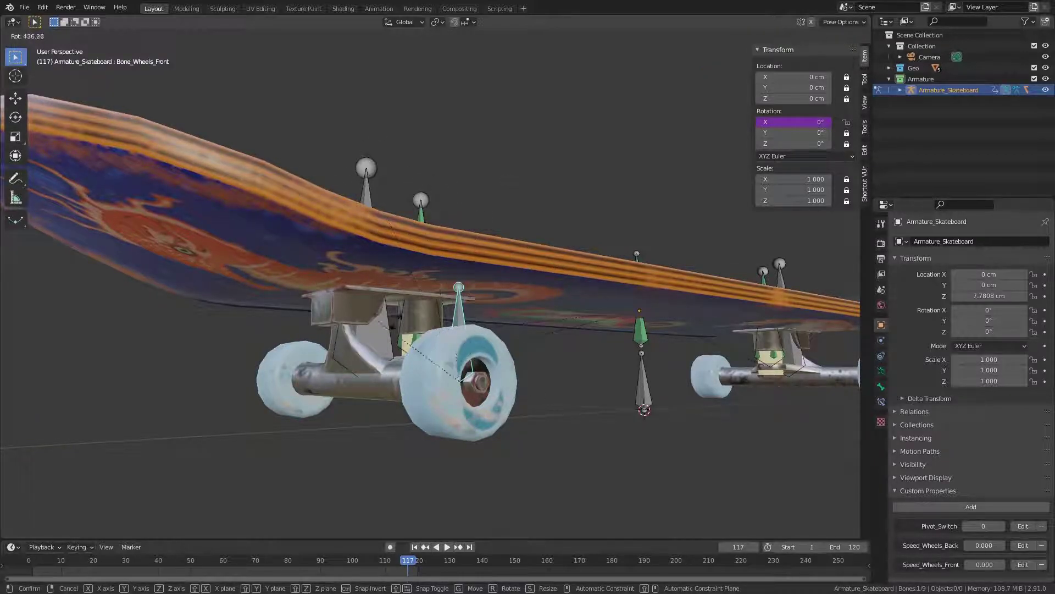
click(473, 332)
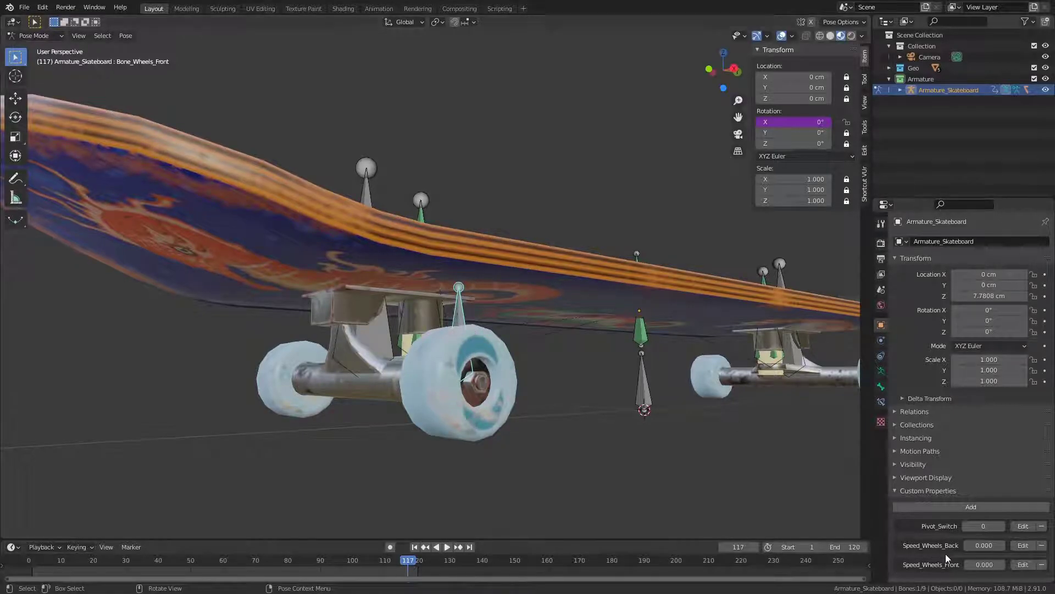
- Test Speed_Wheels_Back at 0.400 and Speed_Wheels_Front at 0.750, and reset both properties to 0
drag(976, 545, 997, 546)
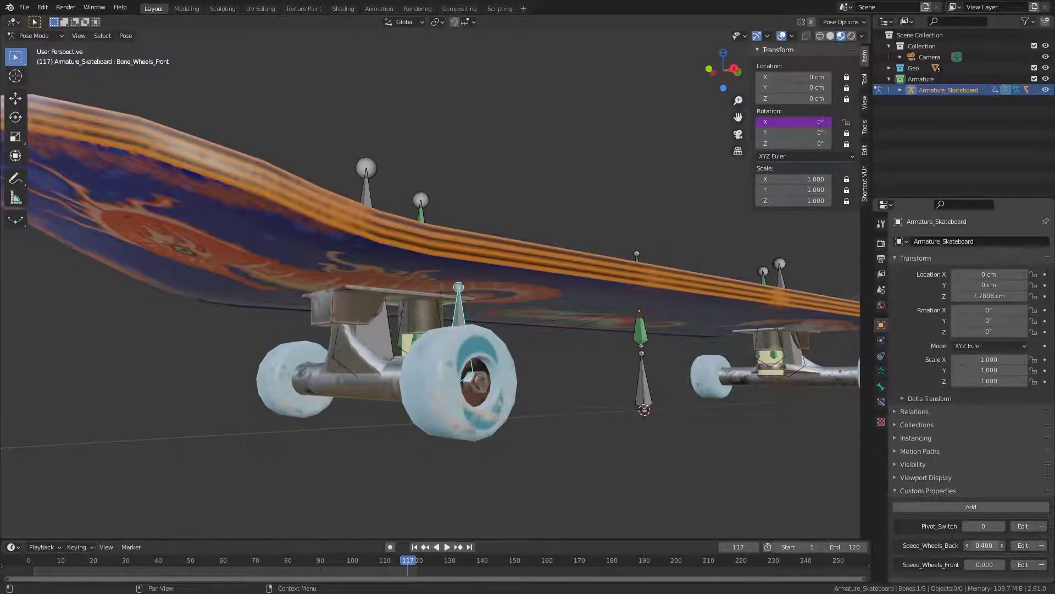
key(BackSpace)
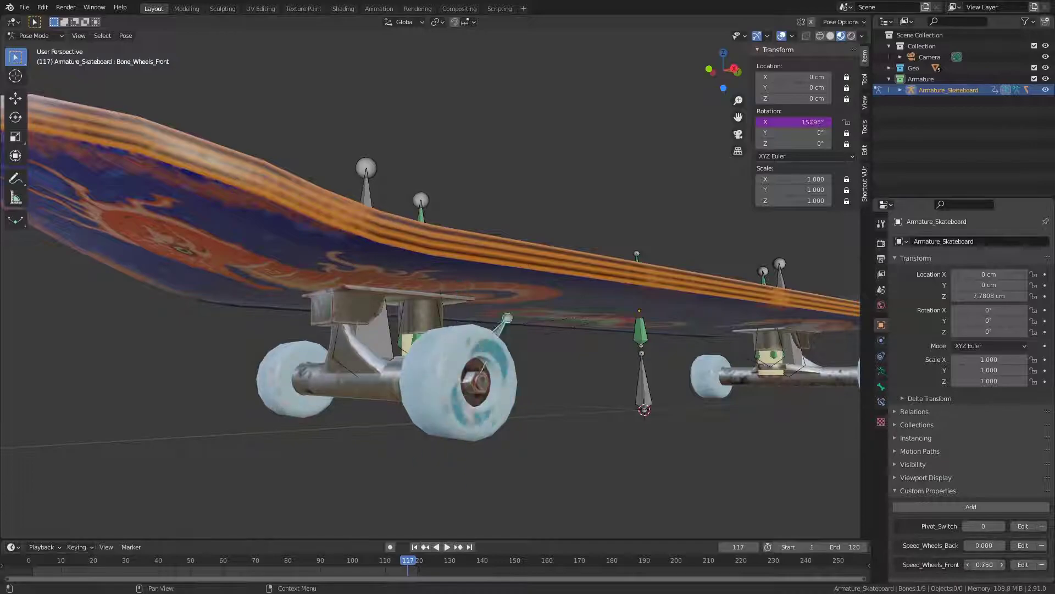
scroll(450, 322, down, 6)
middle_drag(484, 296, 467, 269)
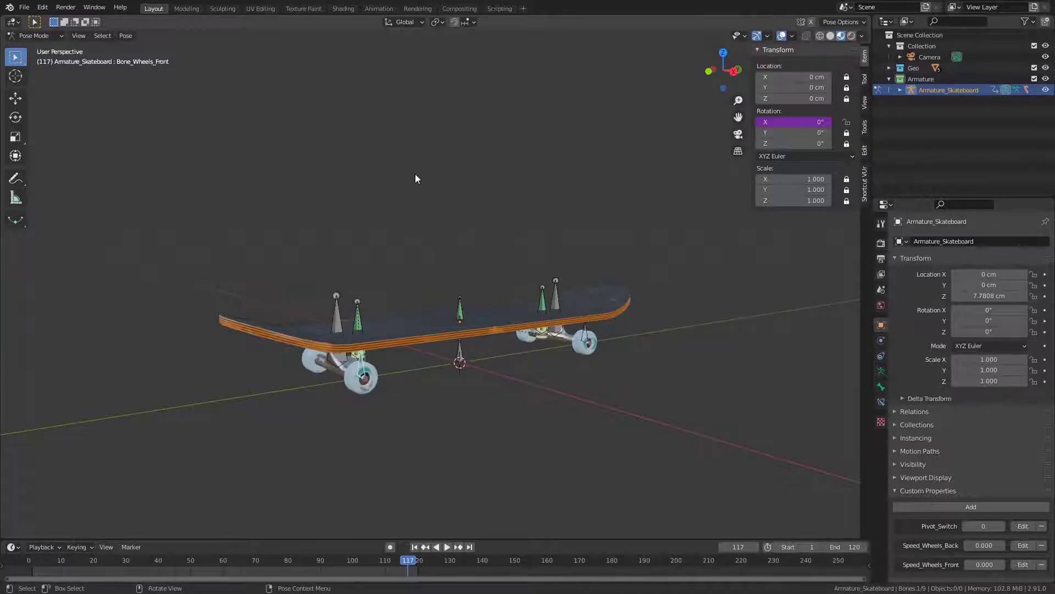
- In Object Mode, create a new collection named Custom_Shapes and give it the brown color tag
key(ctrl+Tab)
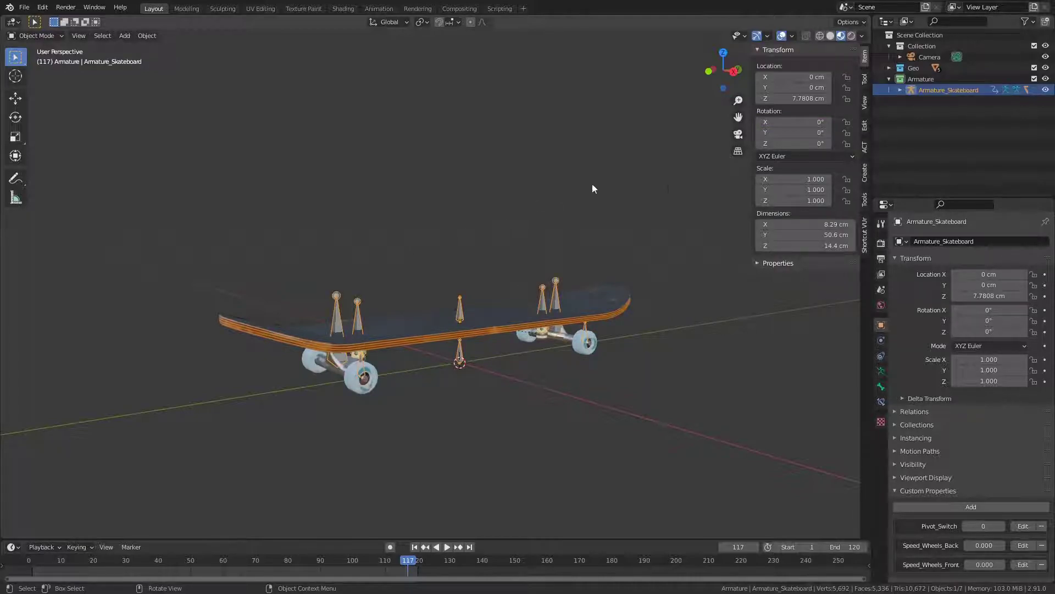
right_click(956, 134)
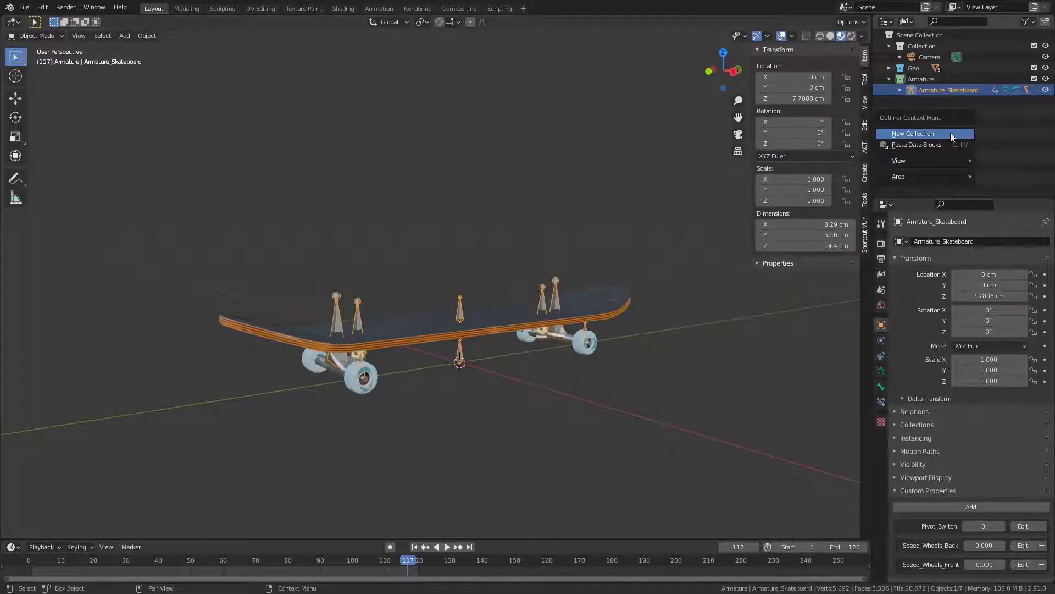
click(951, 133)
click(935, 107)
double_click(930, 106)
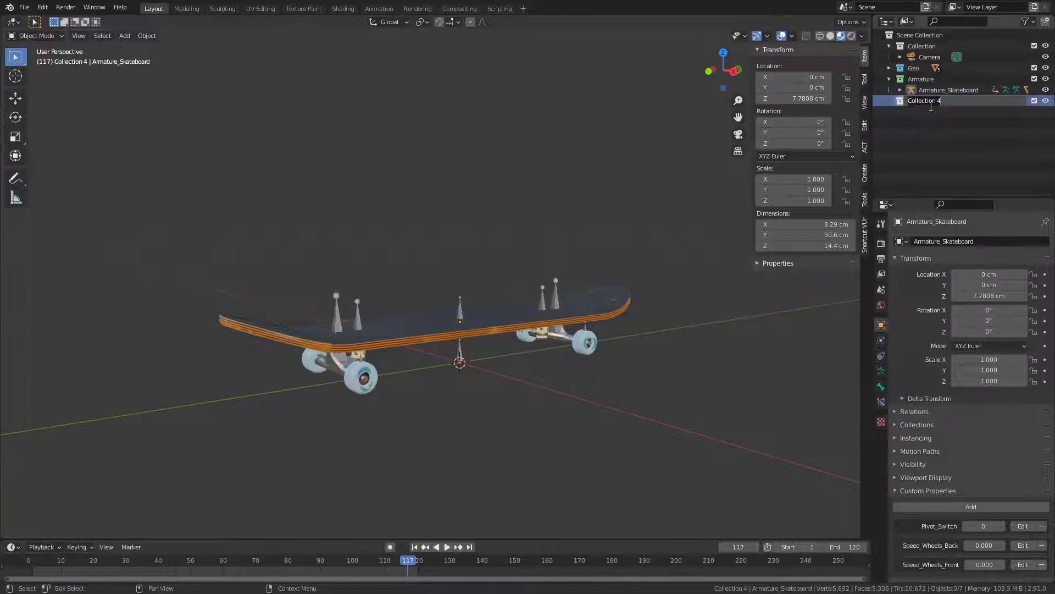
text(Custom_Shapes)
key(Return)
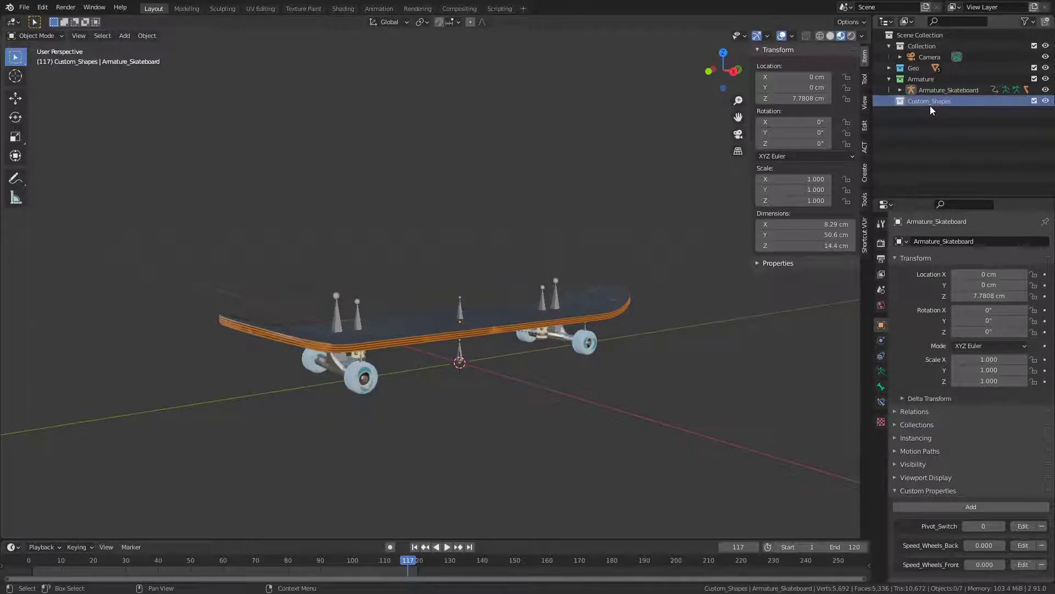
right_click(929, 105)
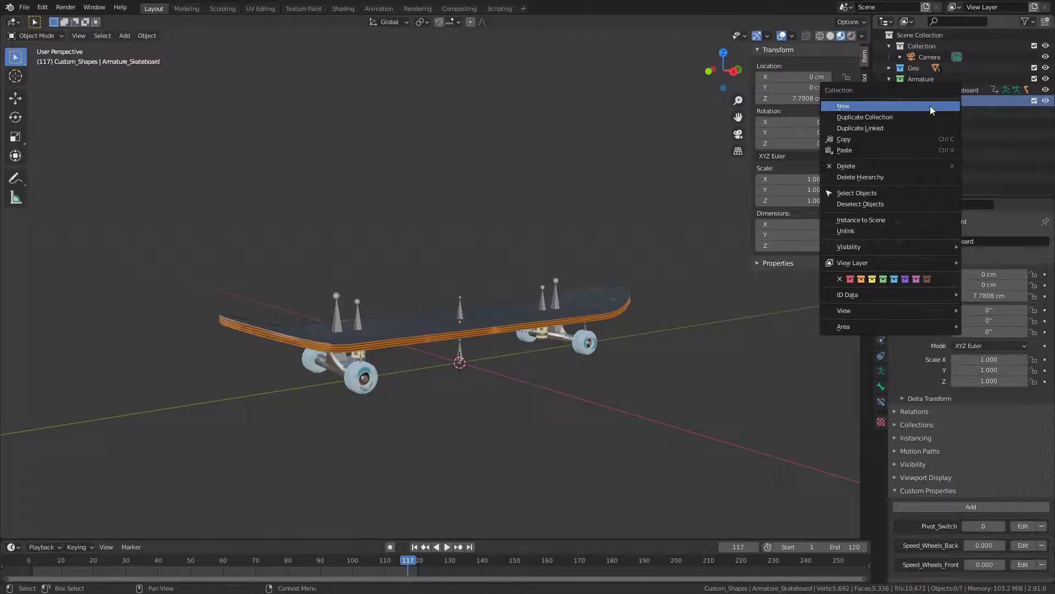
click(932, 278)
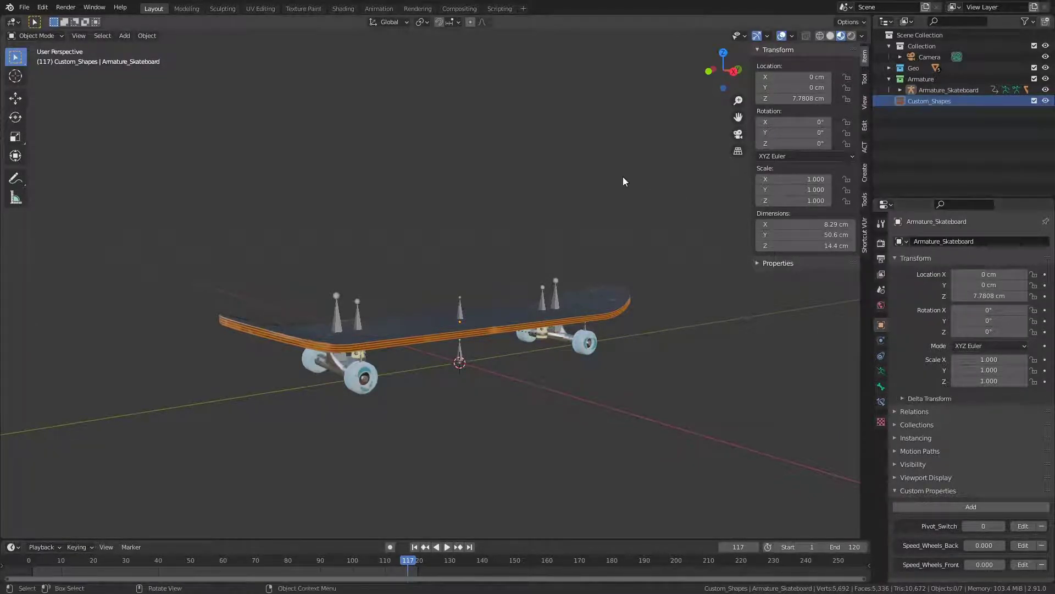
- Add a mesh circle to the Custom_Shapes collection at the world origin
middle_drag(576, 227, 504, 219)
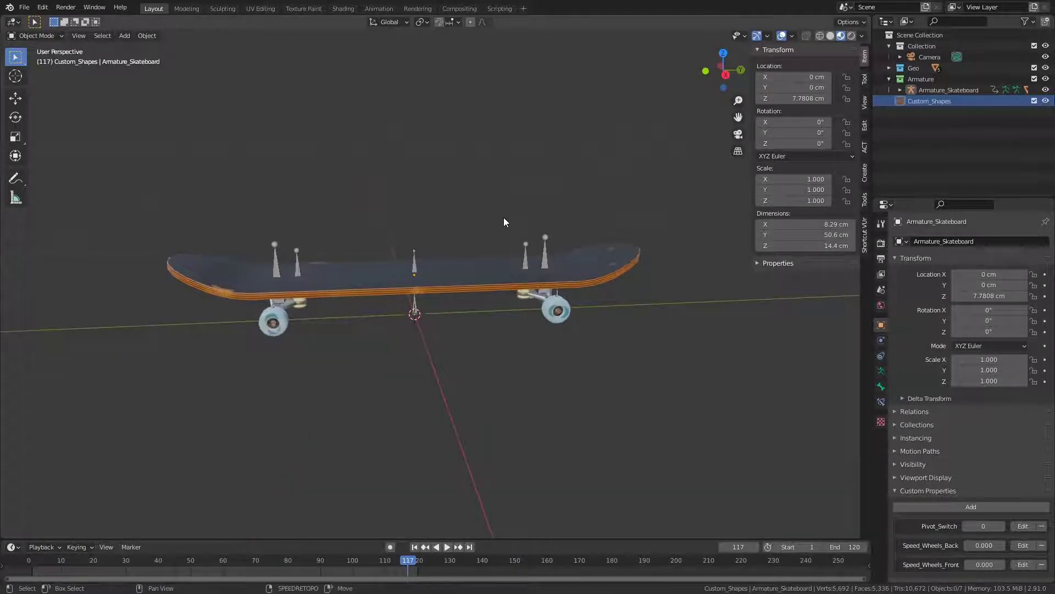
key(shift+a)
mouse_move(503, 217)
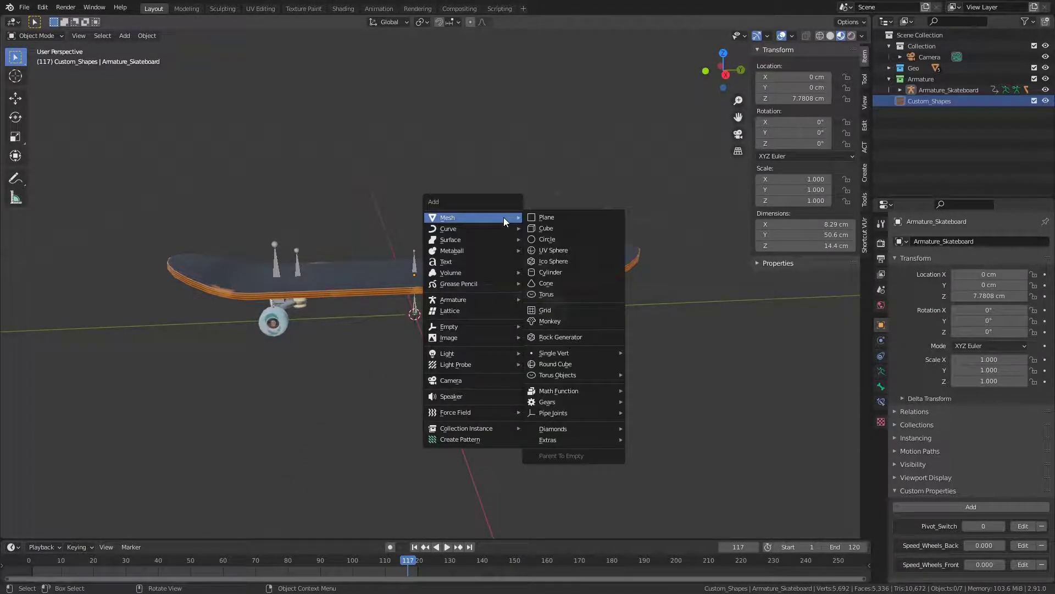
click(580, 239)
- In top view, scale the circle uniformly to about 0.495 so it reaches just past the skateboard's ends
middle_drag(300, 361, 347, 389)
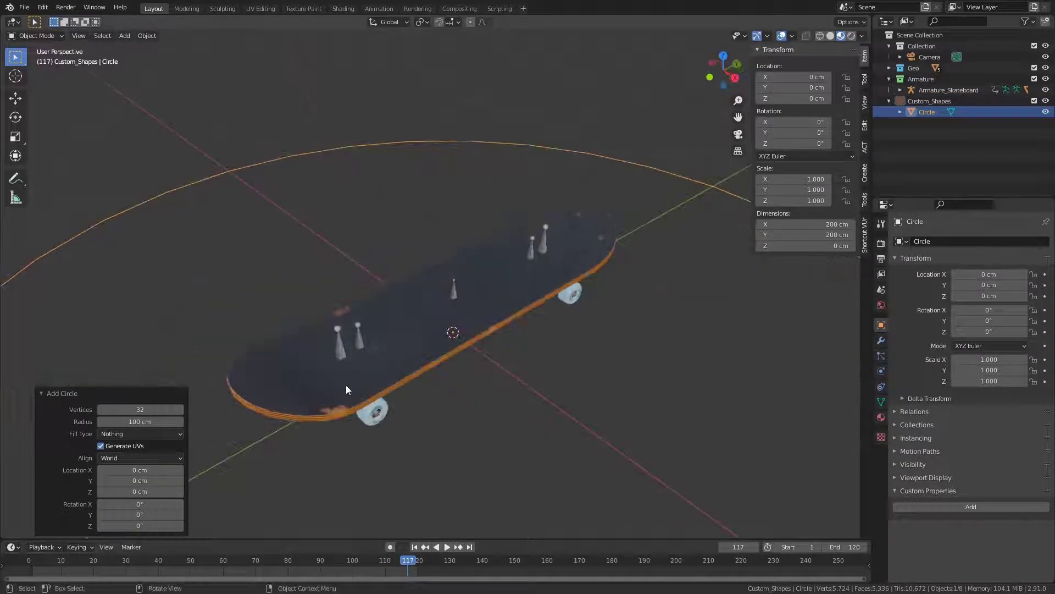
key(KP_7)
key(KP_Decimal)
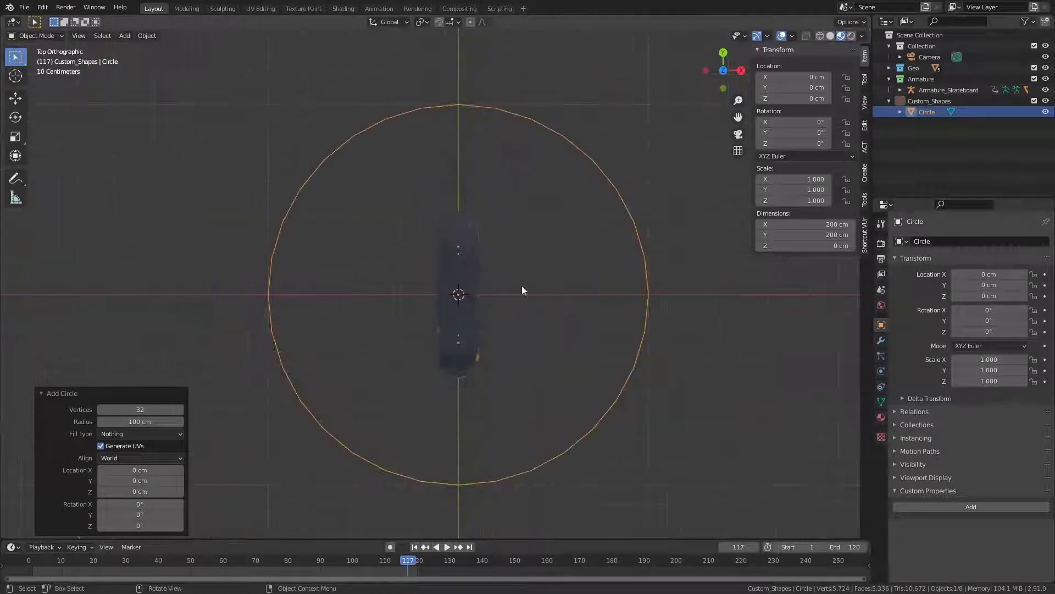
key(s)
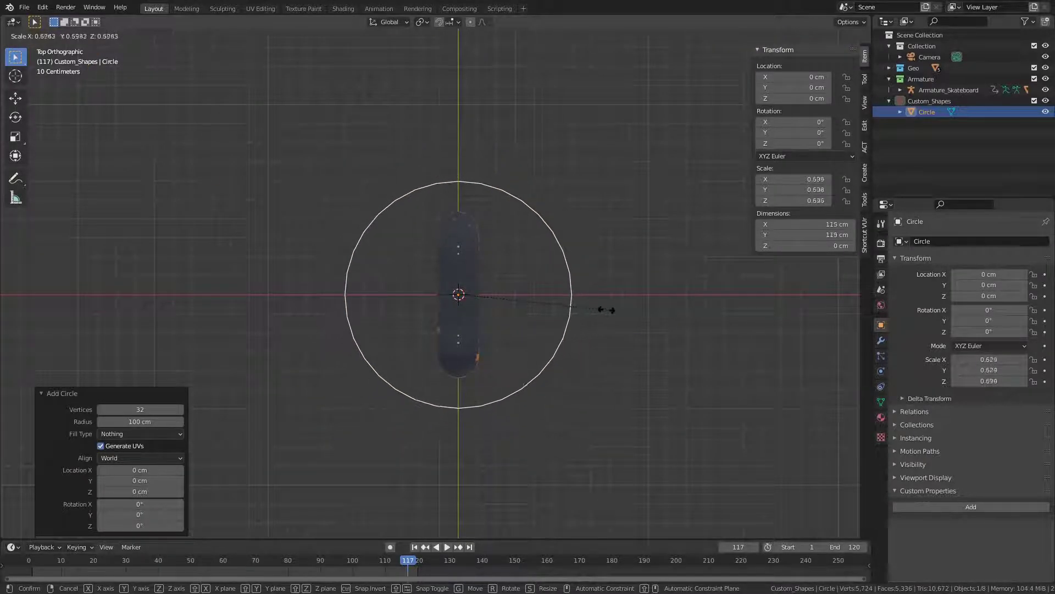
scroll(582, 310, up, 4)
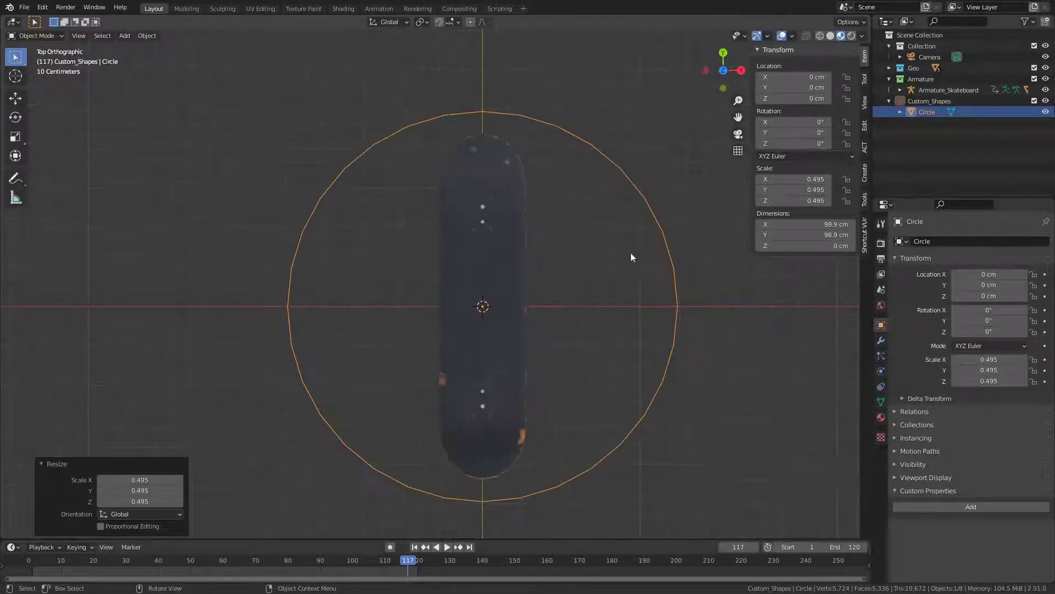
- Scale the circle along X by about 0.45 to form an ellipse around the skateboard
key(s)
key(x)
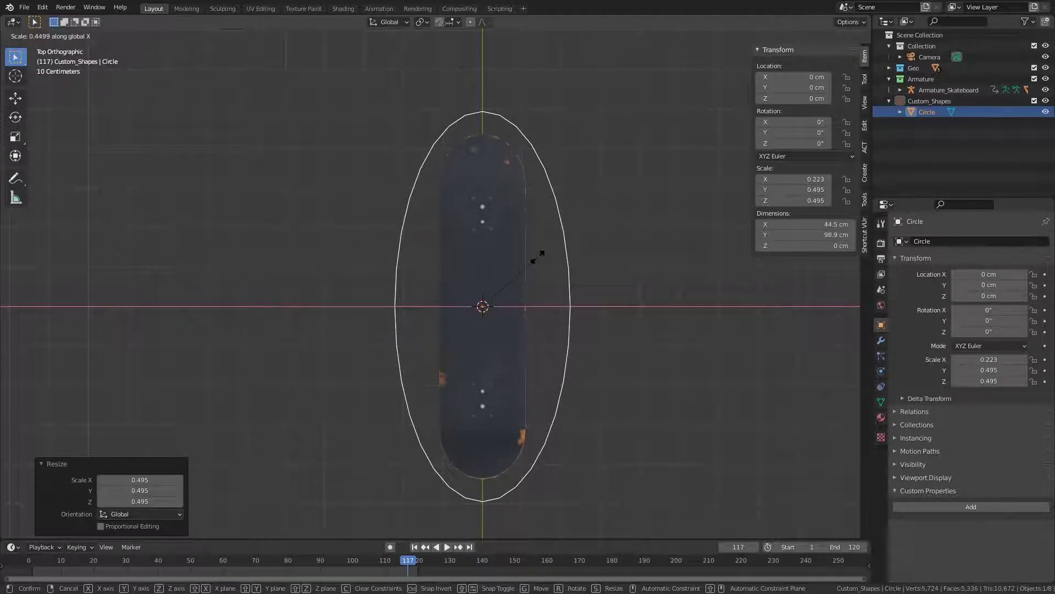
click(537, 256)
middle_drag(537, 256, 435, 149)
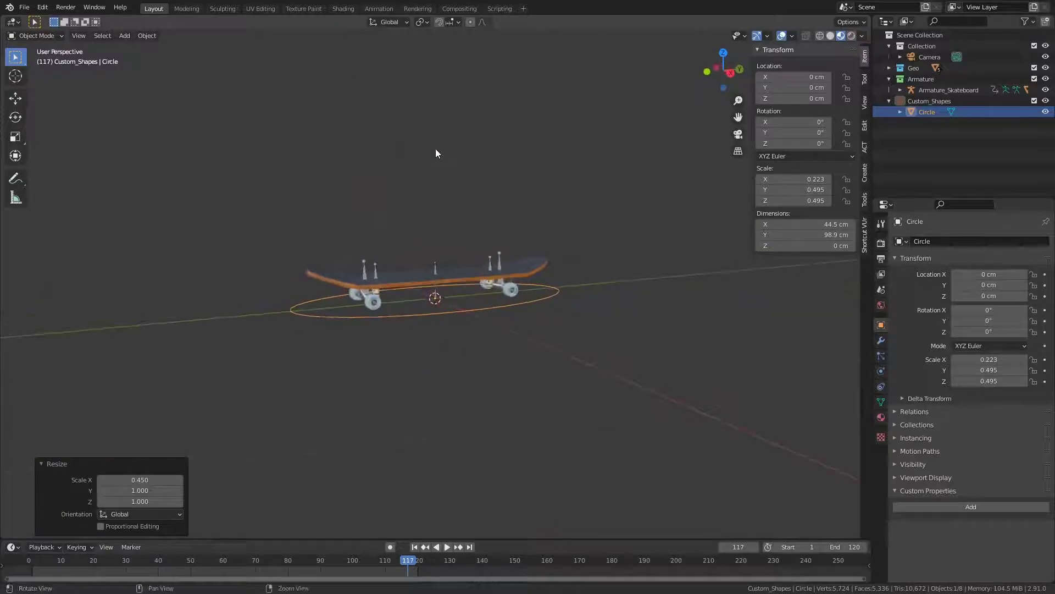
- Rename the ellipse object around the skateboard as CS_Root
scroll(240, 278, up, 6)
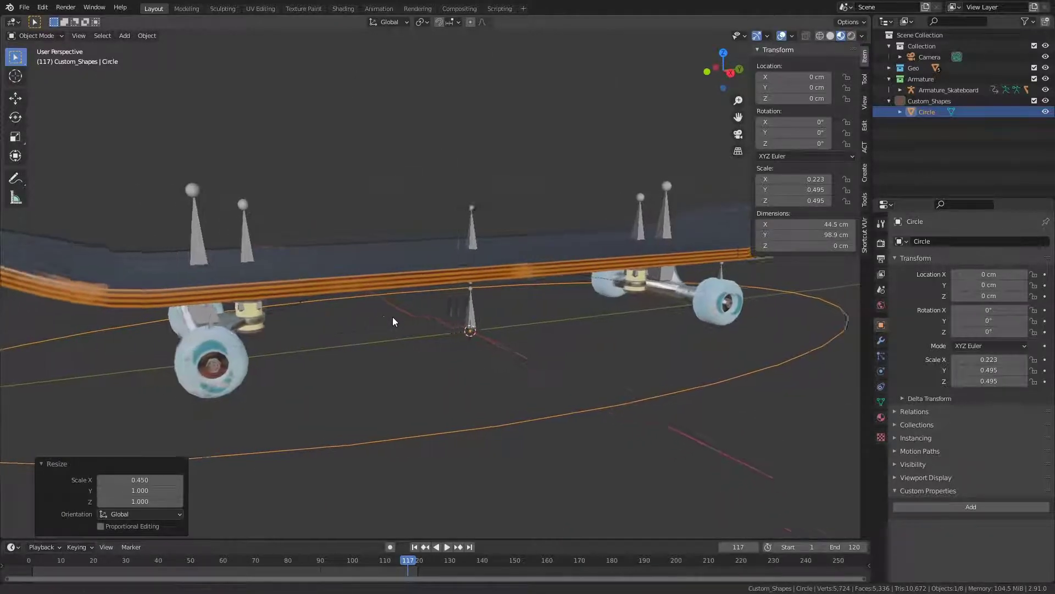
scroll(429, 311, down, 3)
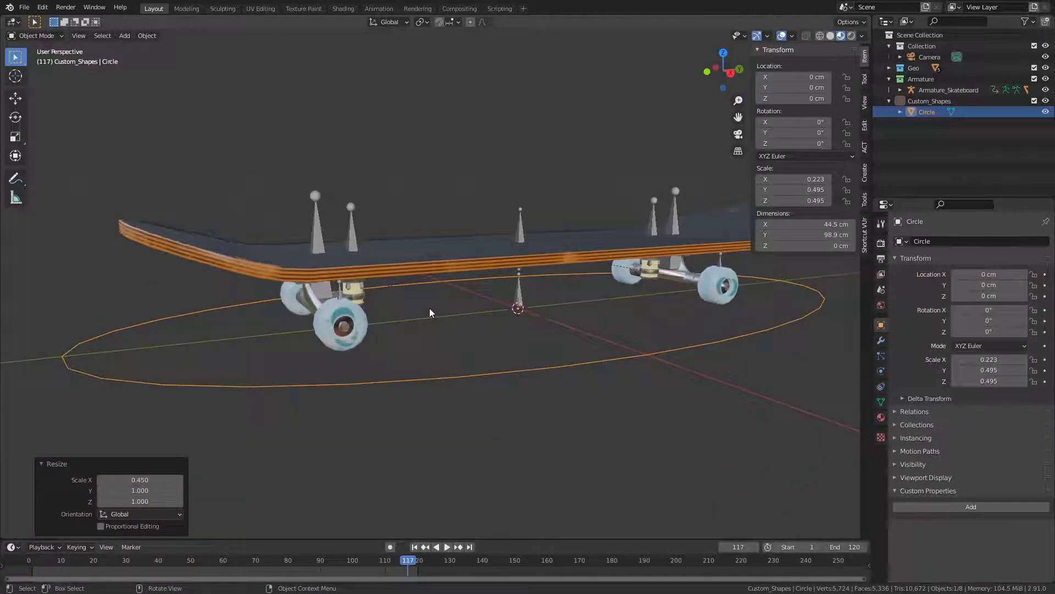
key(F2)
text(CS_Root)
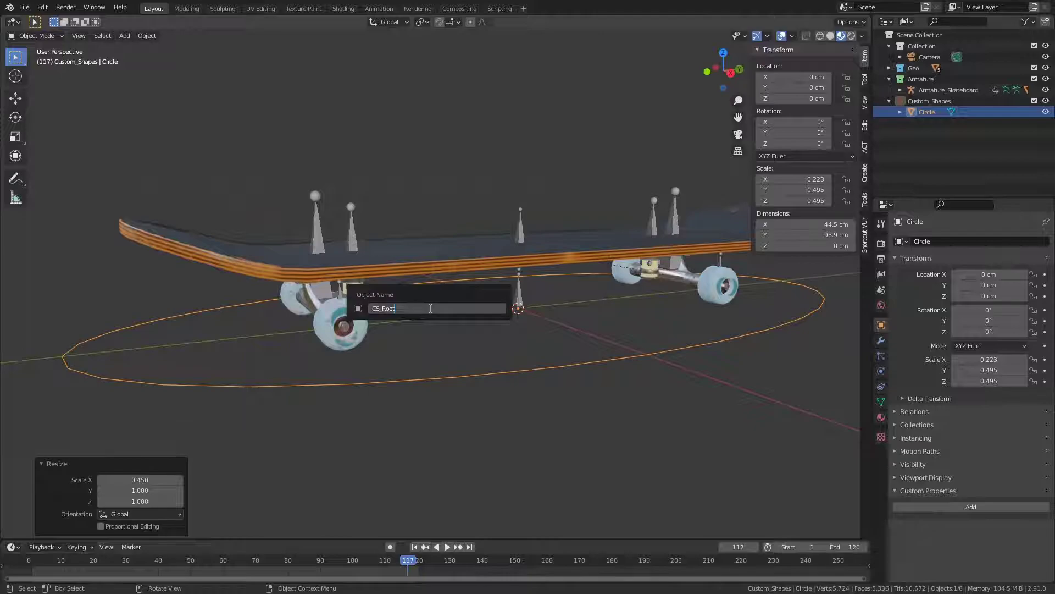
key(Return)
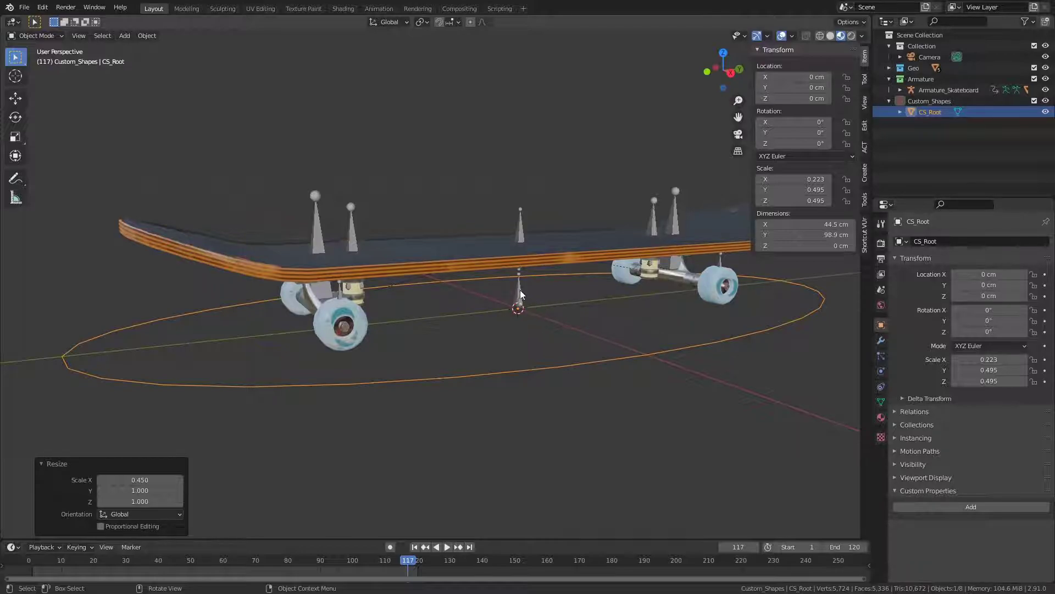
- In Pose Mode, assign CS_Root to Bone_Root as its custom shape using Set and align bone shape
middle_drag(519, 293, 466, 328)
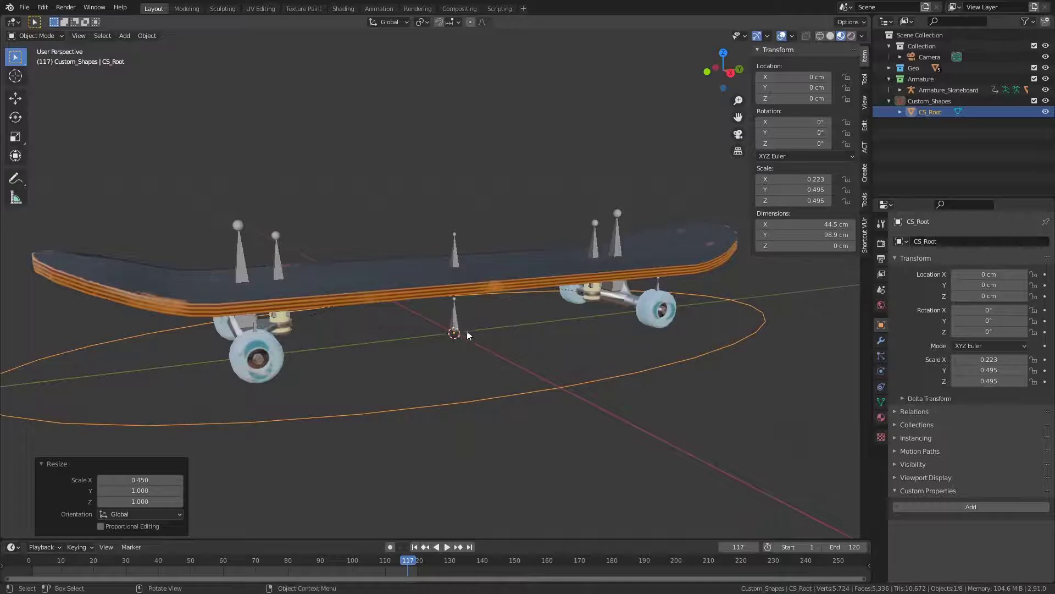
scroll(466, 328, up, 1)
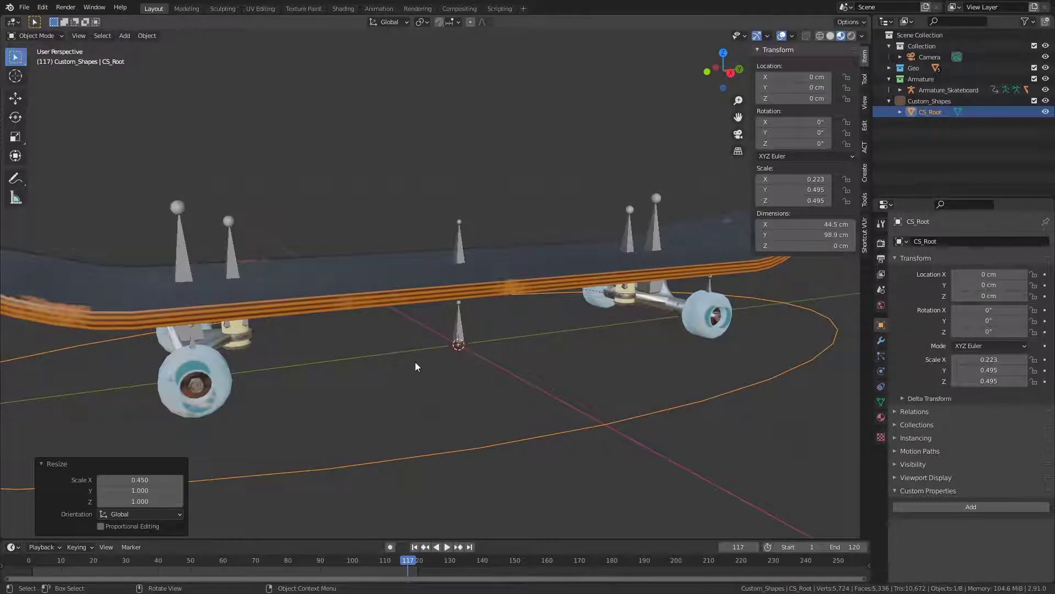
click(658, 410)
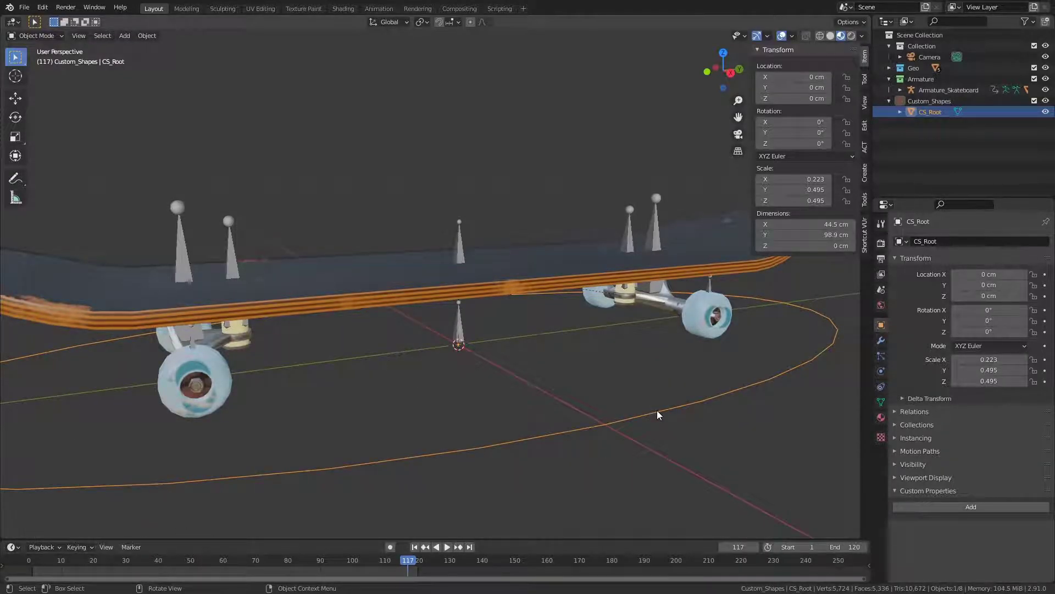
shift+click(460, 327)
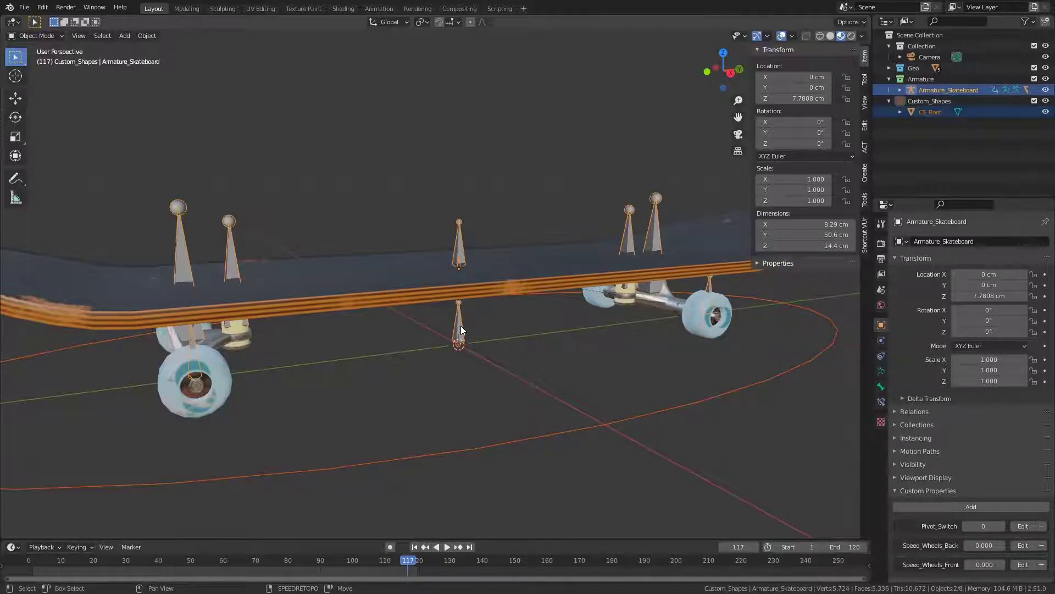
key(ctrl+Tab)
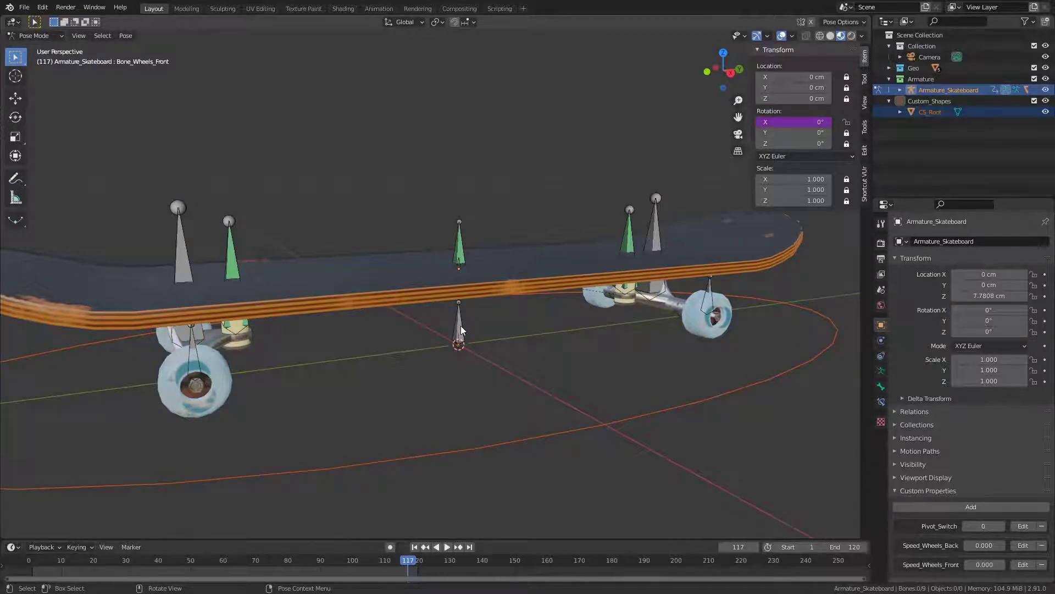
click(461, 329)
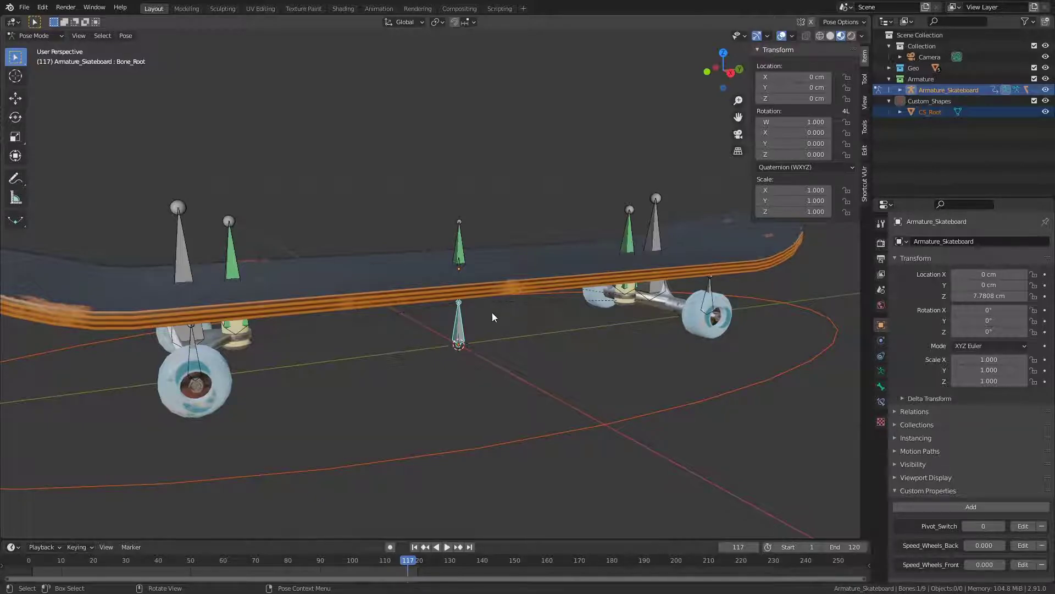
right_click(457, 319)
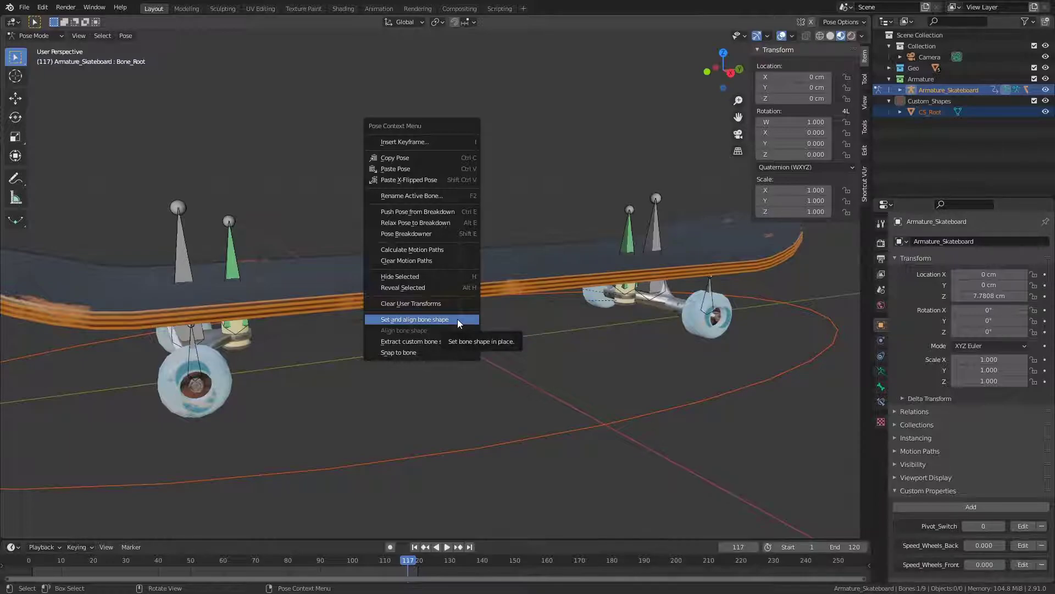
click(458, 318)
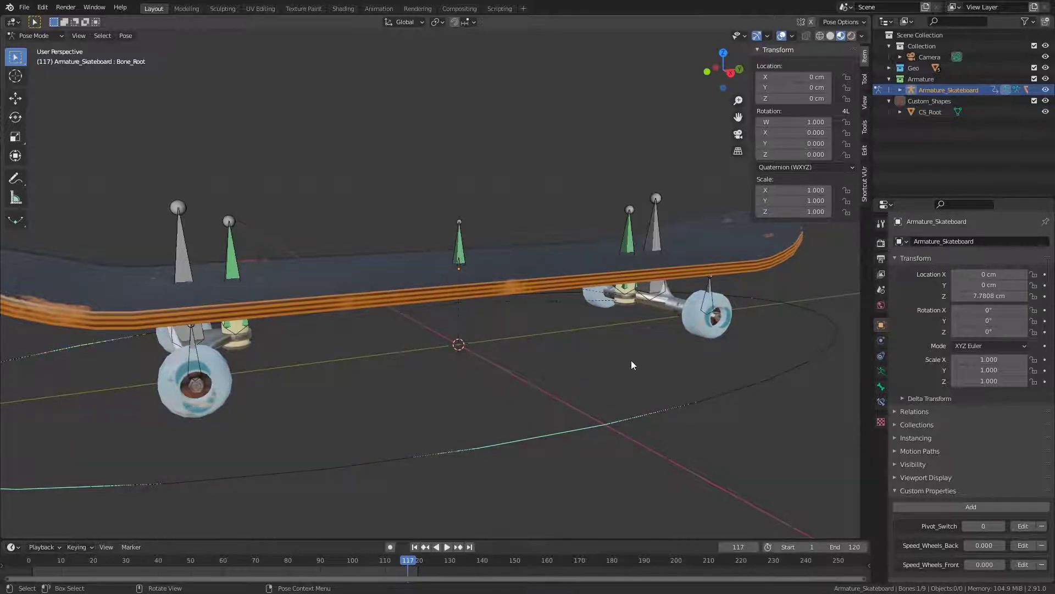
- Return to Object Mode and hide the CS_Root mesh object
scroll(522, 358, down, 5)
key(ctrl+Tab)
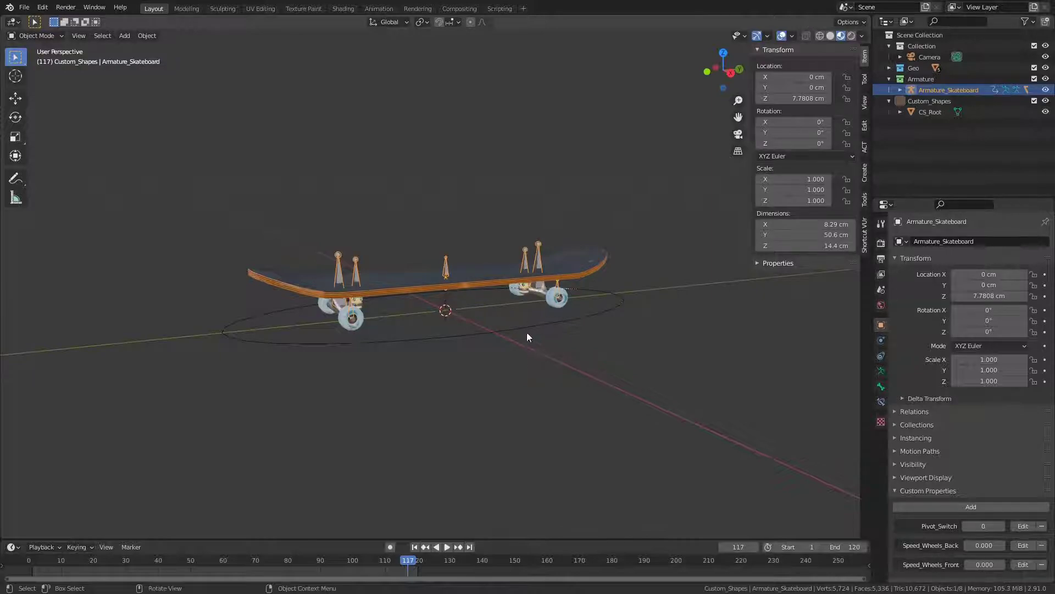
click(527, 335)
scroll(503, 336, up, 4)
key(h)
scroll(504, 340, down, 2)
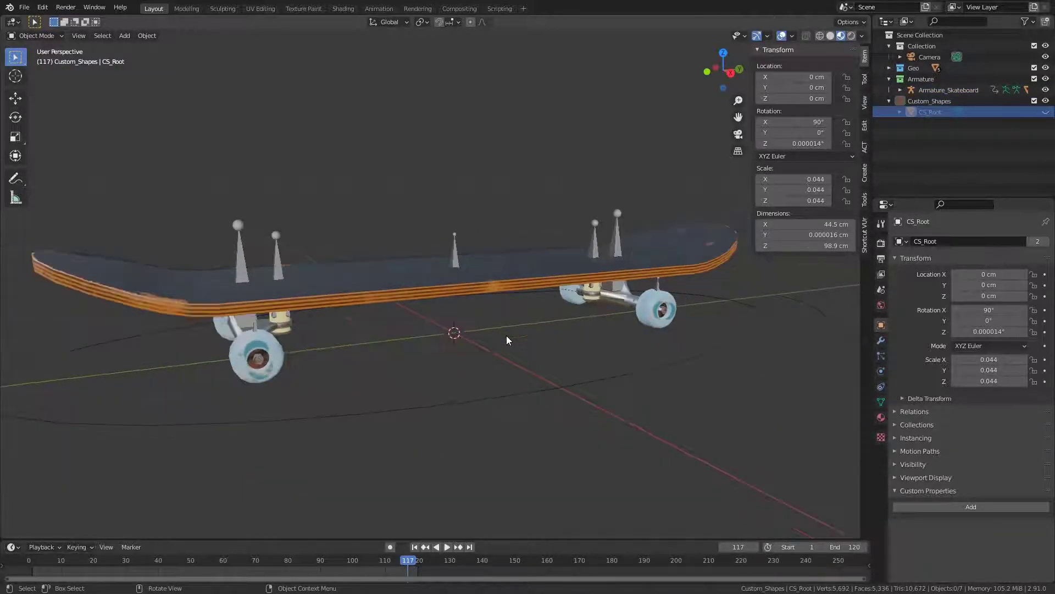
- In the armature's Edit Mode, snap the 3D cursor to the base joint of Bone_Tilt under the deck
middle_drag(505, 286, 387, 266)
scroll(458, 286, up, 5)
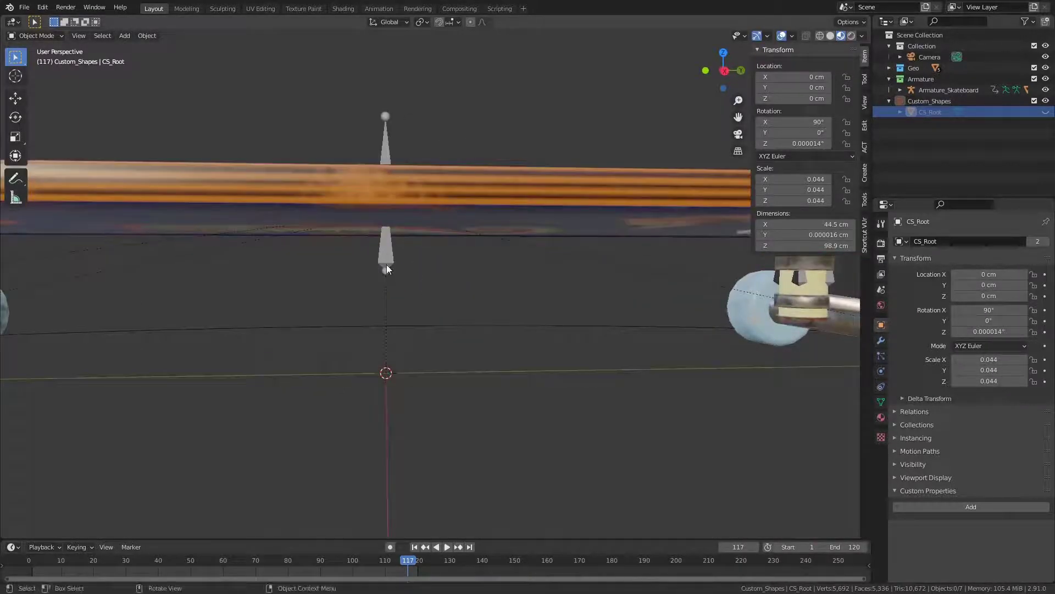
click(387, 267)
key(ctrl+Tab)
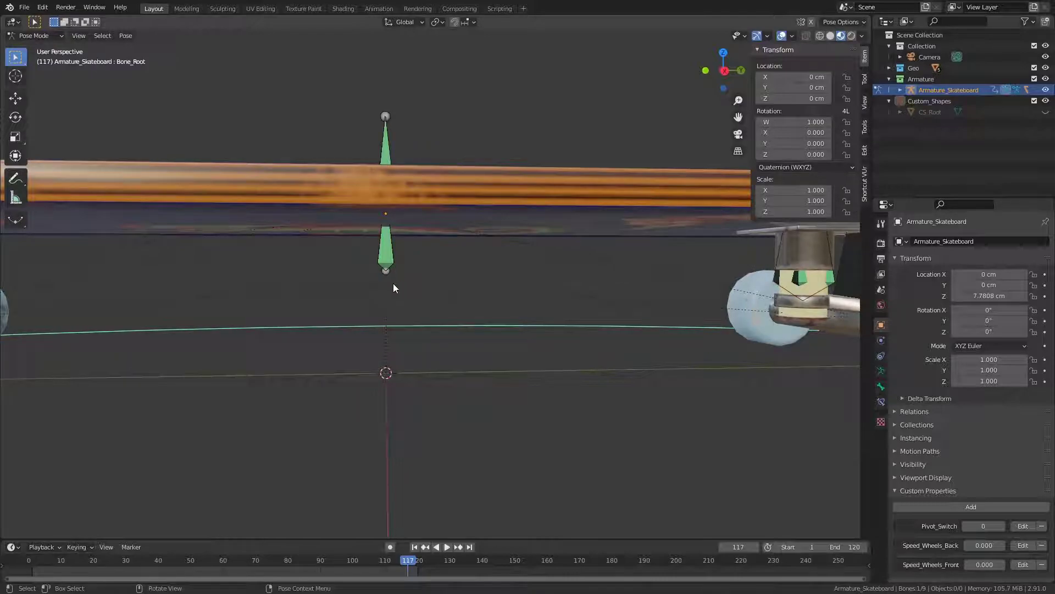
click(386, 277)
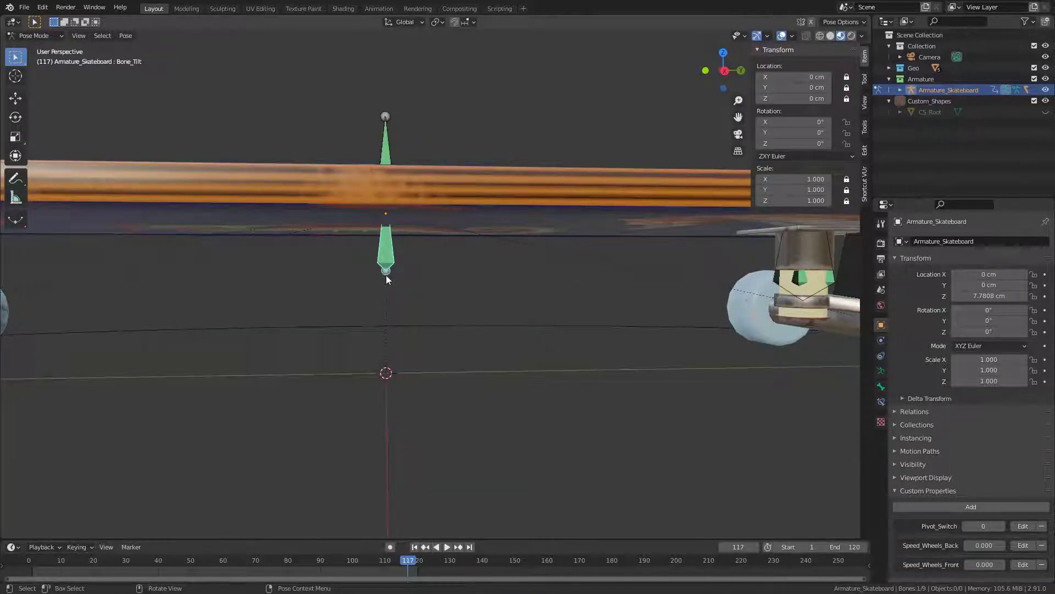
key(Tab)
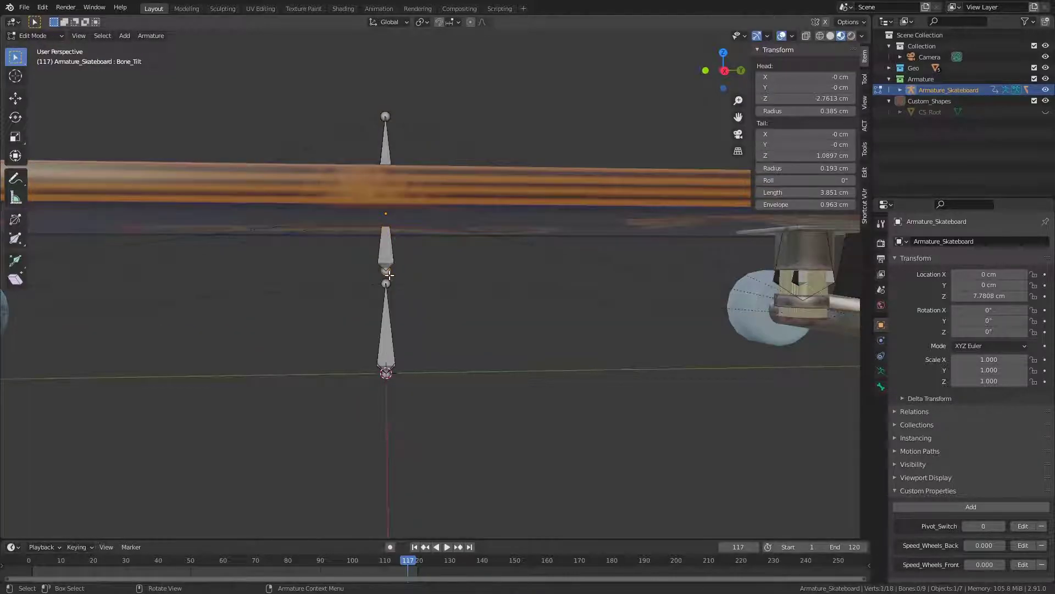
mouse_move(417, 276)
middle_down()
mouse_move(448, 275)
mouse_move(417, 271)
middle_up()
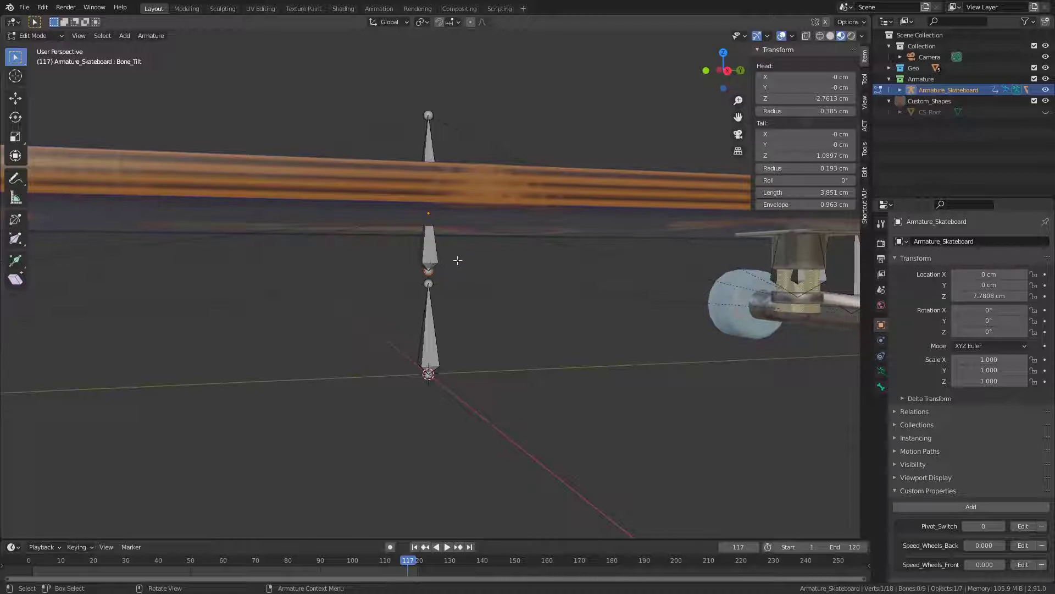
key(shift+s)
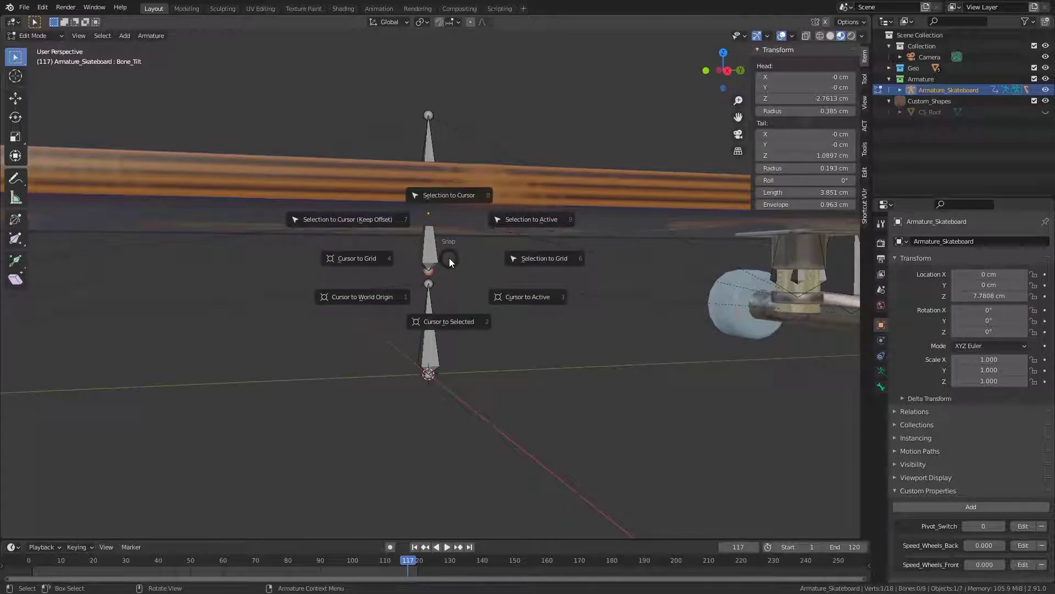
click(450, 305)
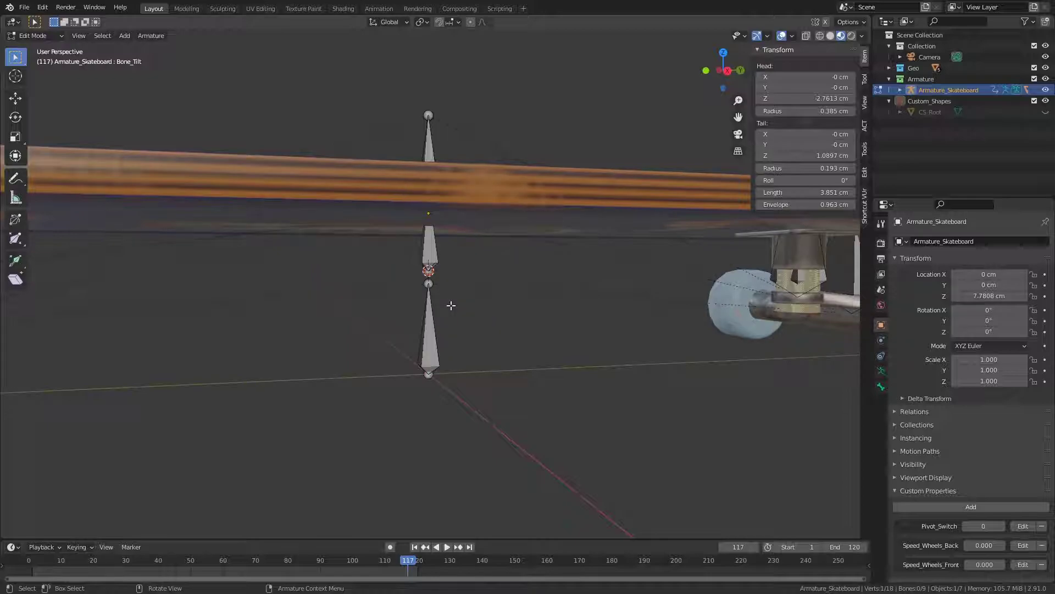
- In Object Mode, add a mesh circle at the 3D cursor with 16 vertices, a 4 cm radius and a 90° X rotation
key(Tab)
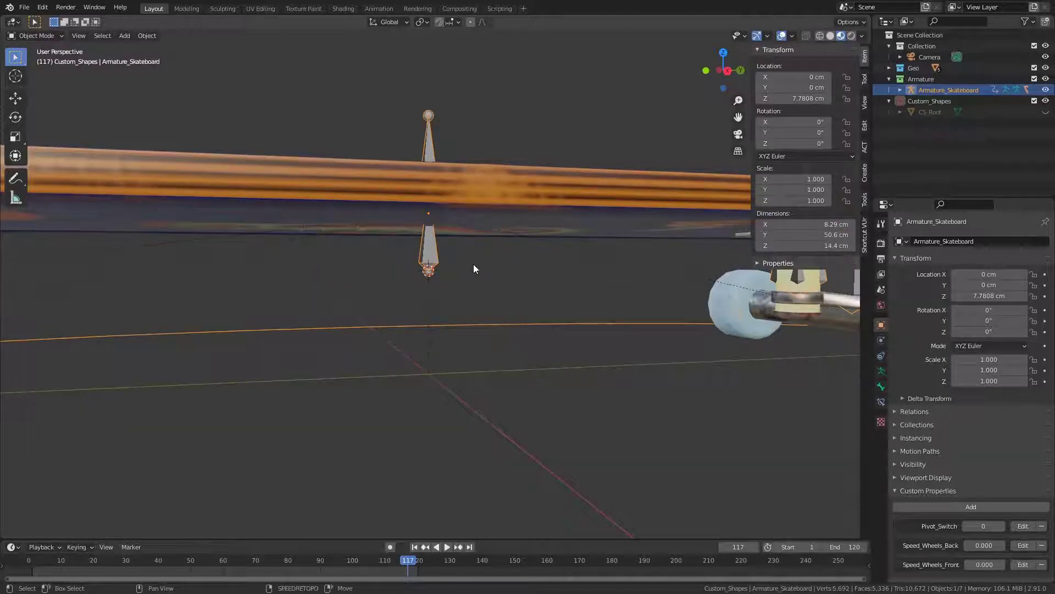
key(shift+a)
mouse_move(474, 264)
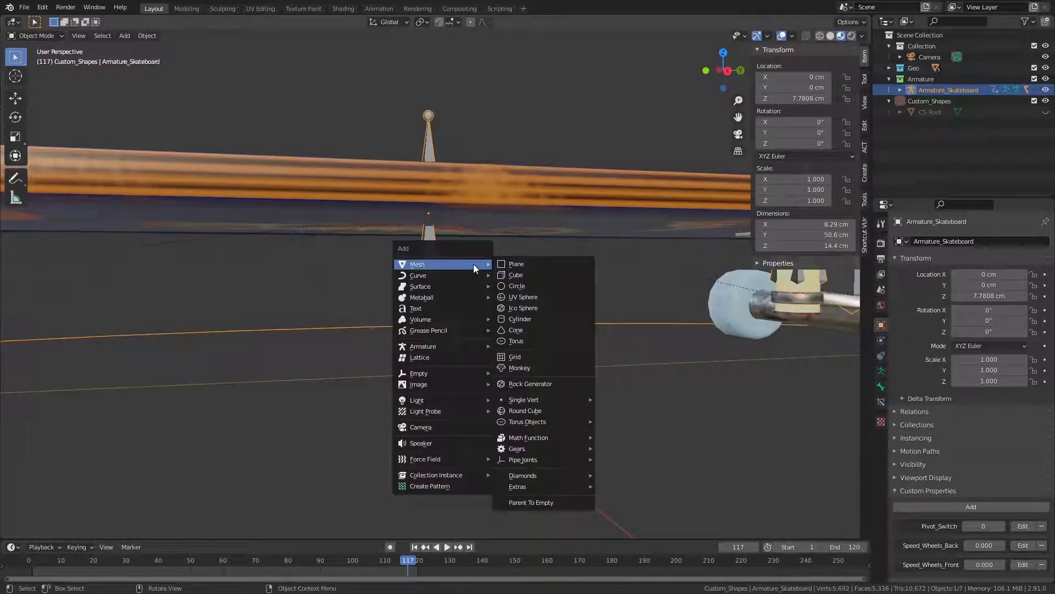
click(550, 287)
click(159, 421)
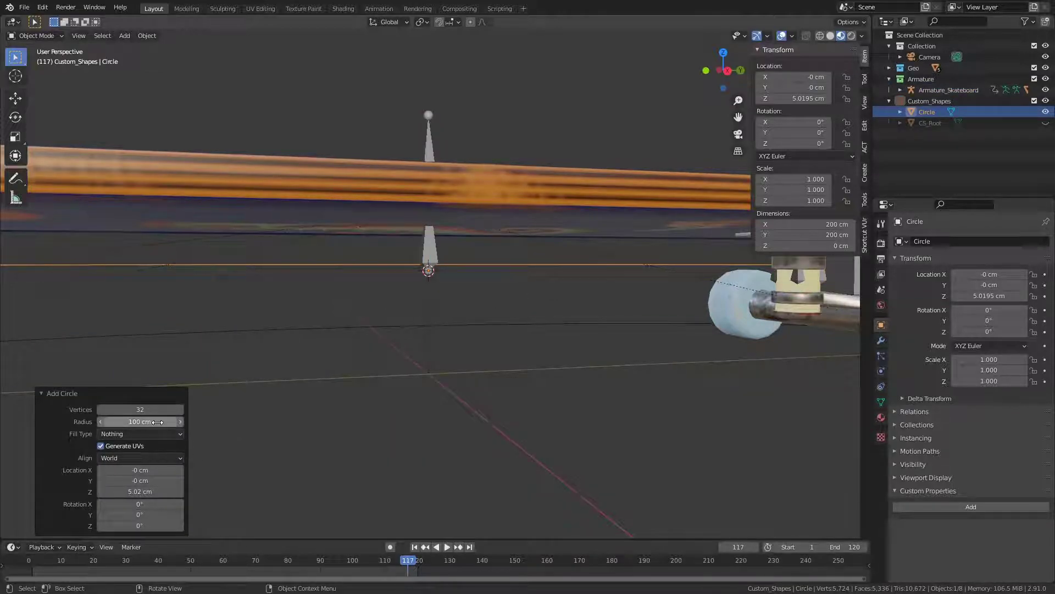
text(4)
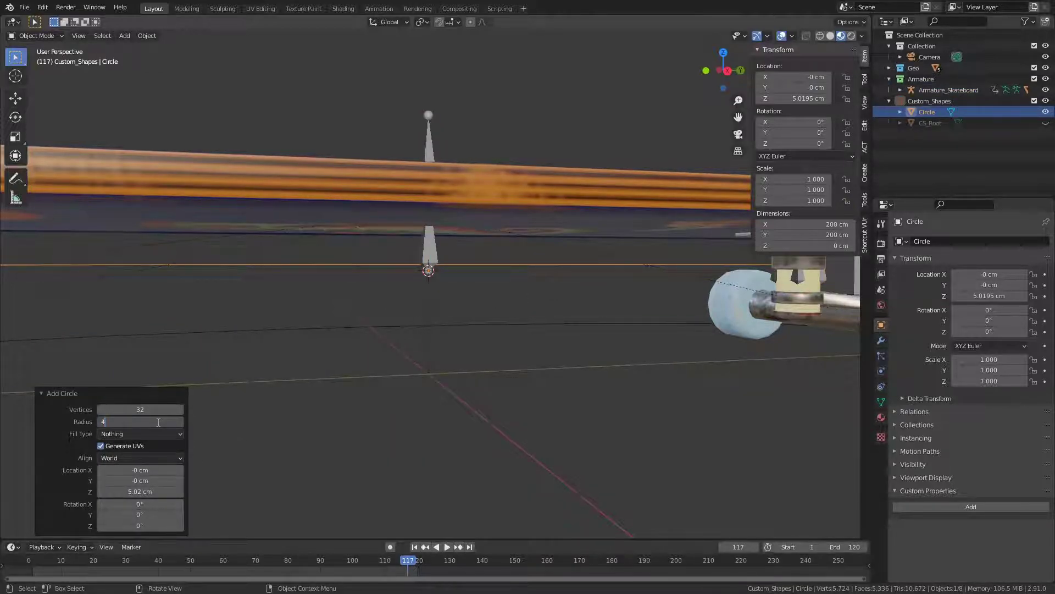
key(Return)
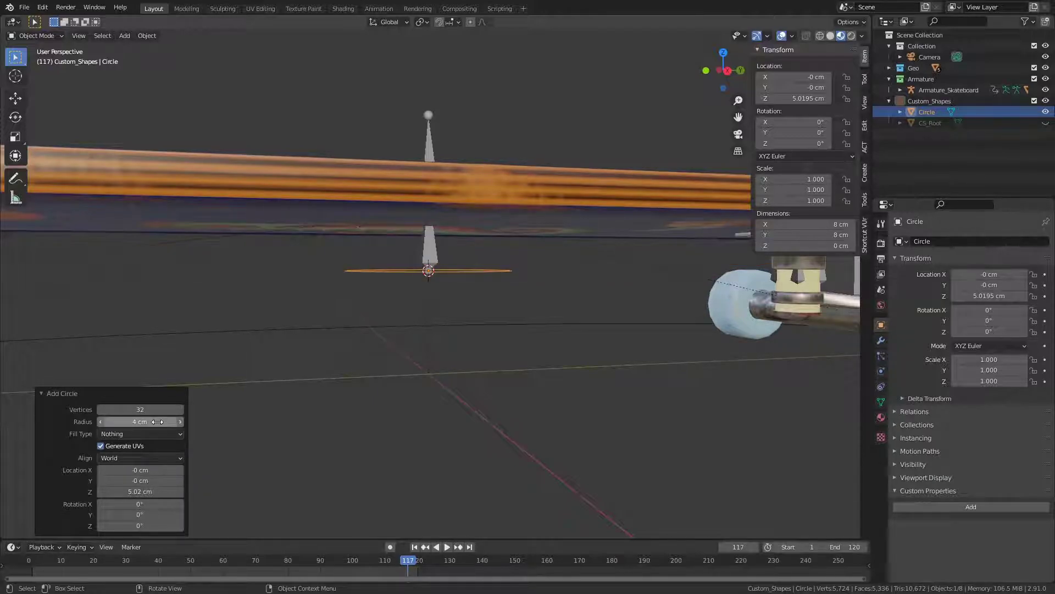
click(155, 412)
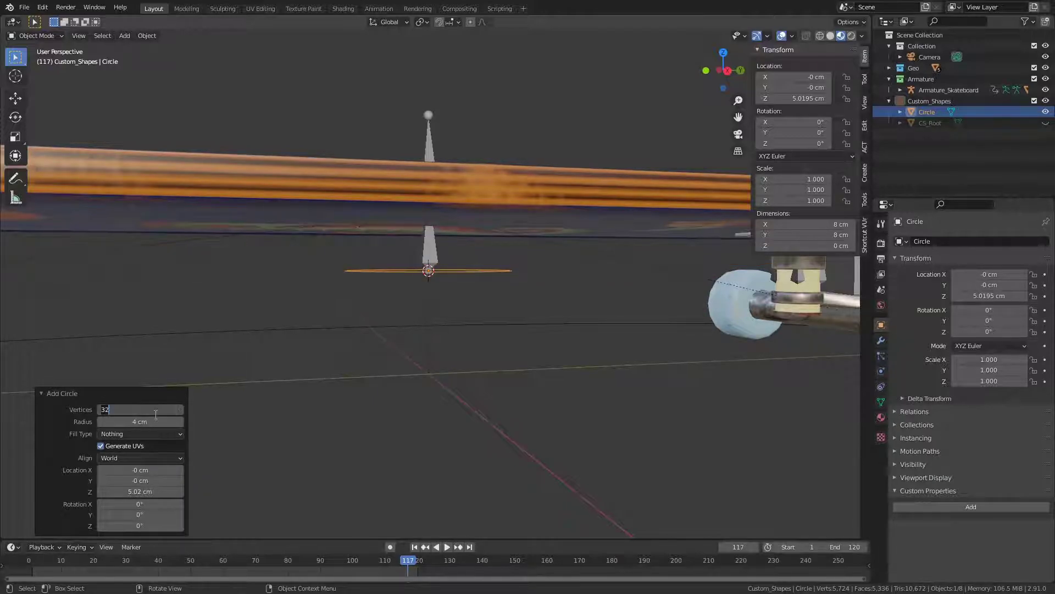
text(16)
click(148, 503)
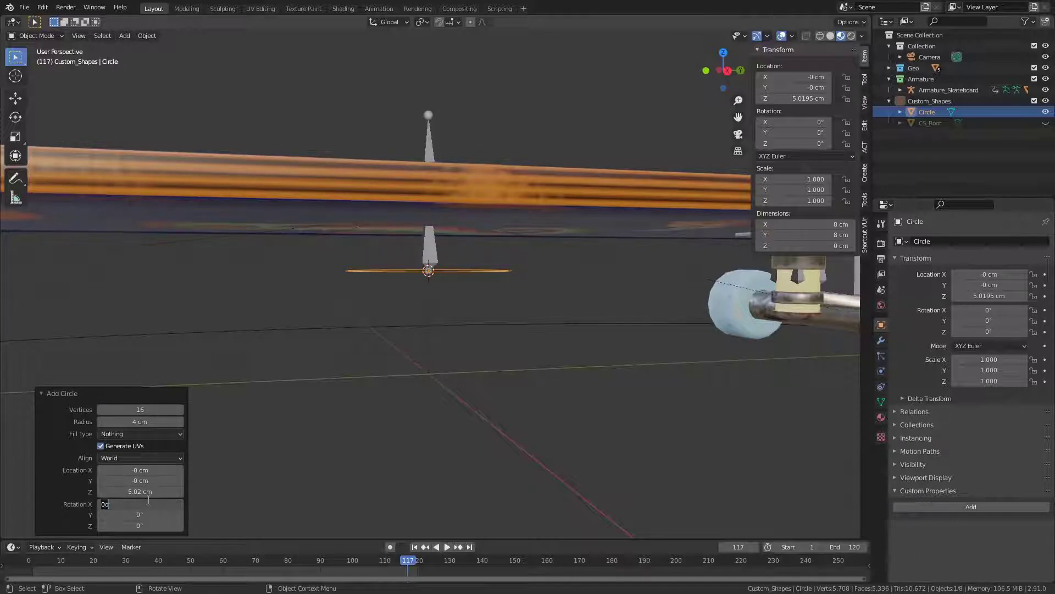
key(Return)
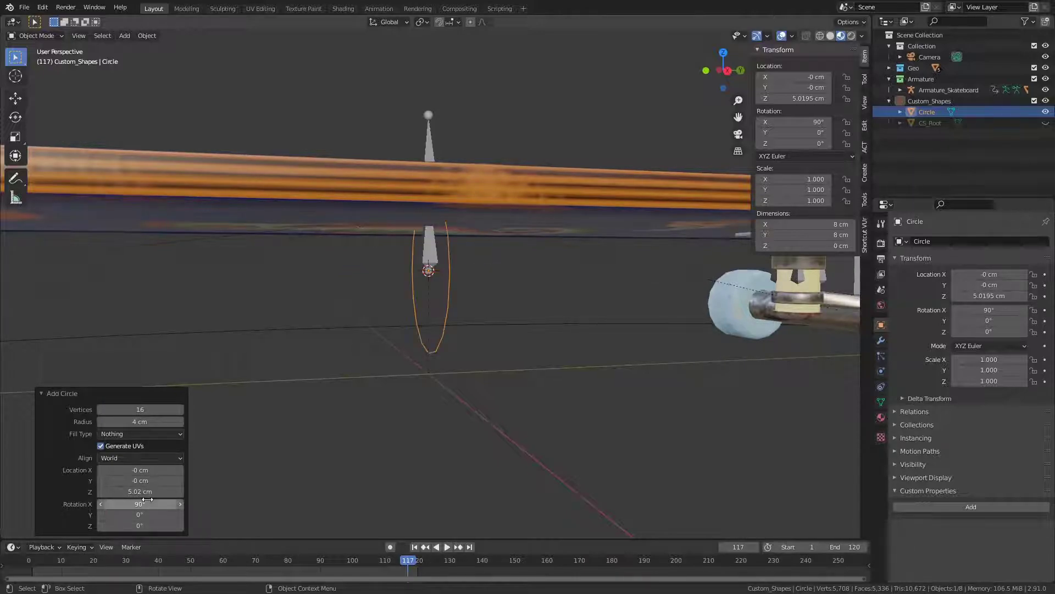
- In front view, move the circle down along Z by about 0.94 cm
scroll(375, 348, down, 4)
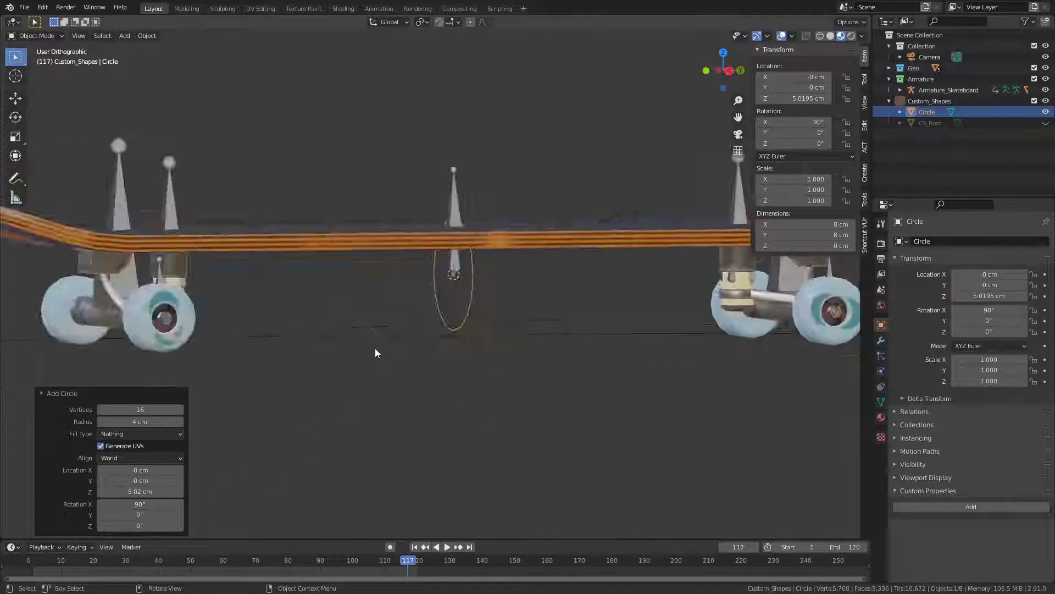
key(KP_1)
scroll(630, 291, up, 5)
shift+middle_drag(630, 296, 314, 274)
scroll(500, 238, up, 1)
key(g)
key(z)
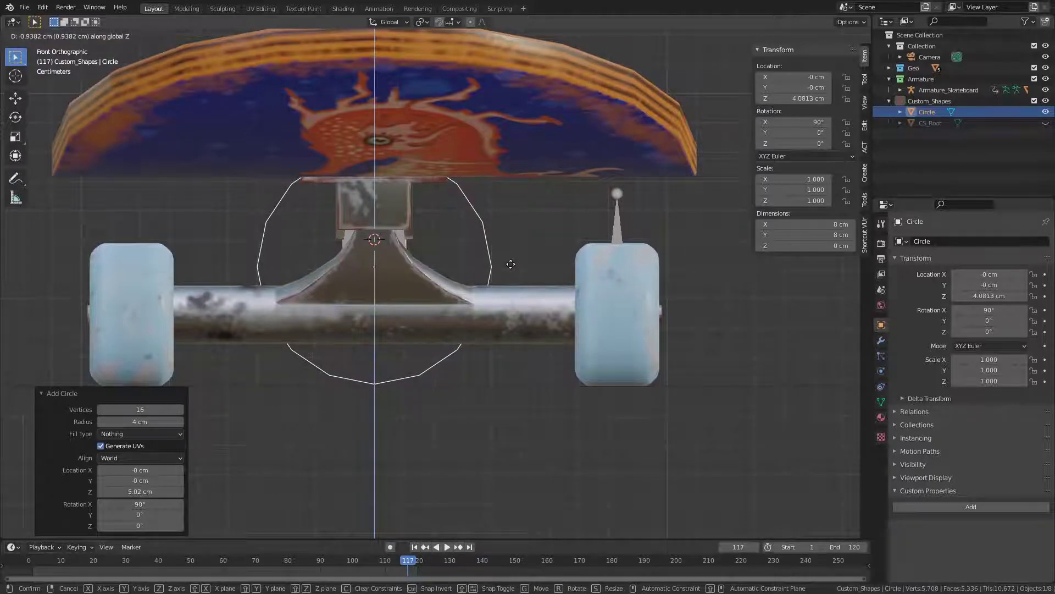
click(511, 268)
- In Edit Mode, delete the circle's upper vertices so only the lower half arc is left
key(Tab)
key(b)
drag(173, 79, 587, 238)
scroll(441, 218, down, 3)
mouse_move(441, 218)
middle_down()
mouse_move(385, 215)
mouse_move(420, 218)
middle_up()
key(x)
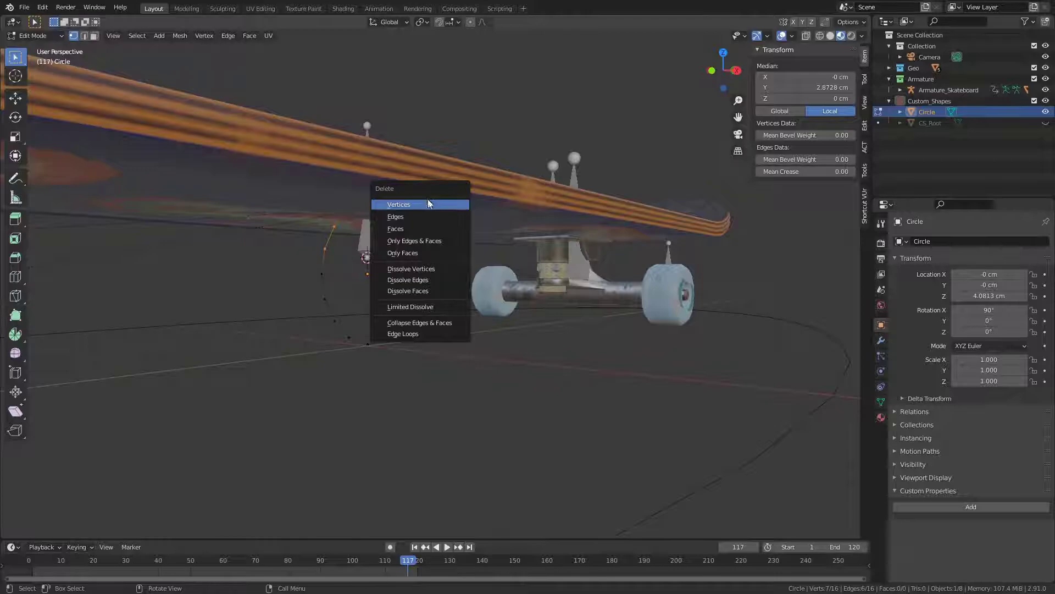
click(435, 208)
- Extrude the whole half arc in place and scale the new vertices to about 0.81 to form a band
middle_drag(435, 208, 439, 311)
key(a)
key(KP_Decimal)
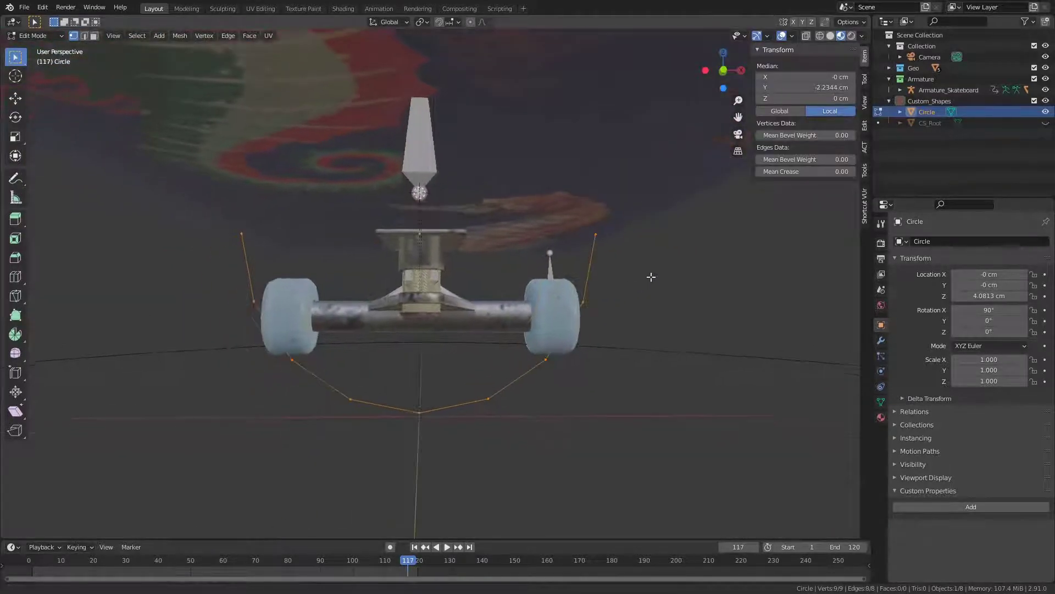
key(e)
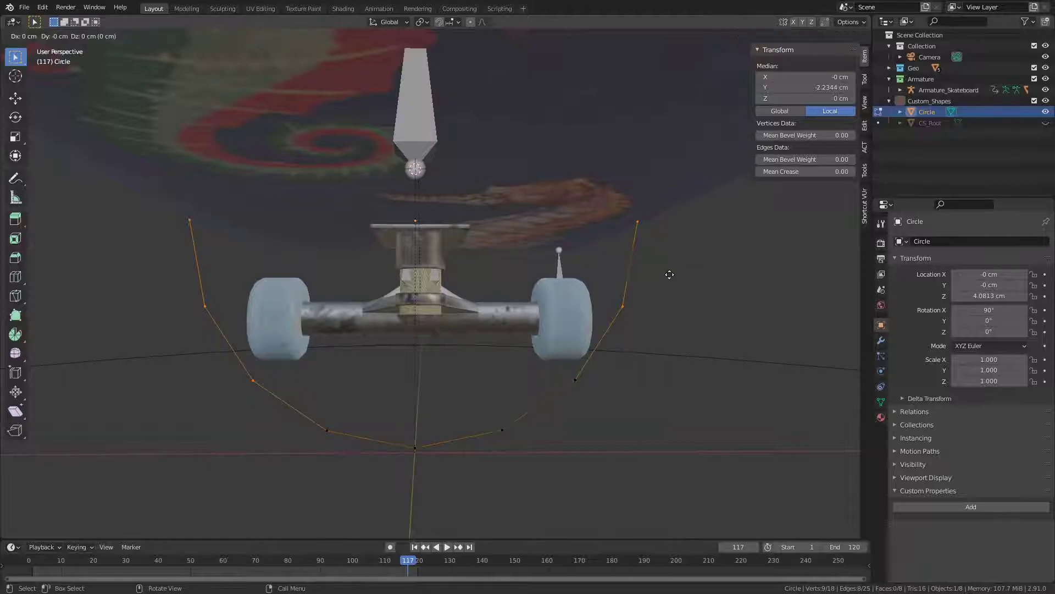
right_click(697, 273)
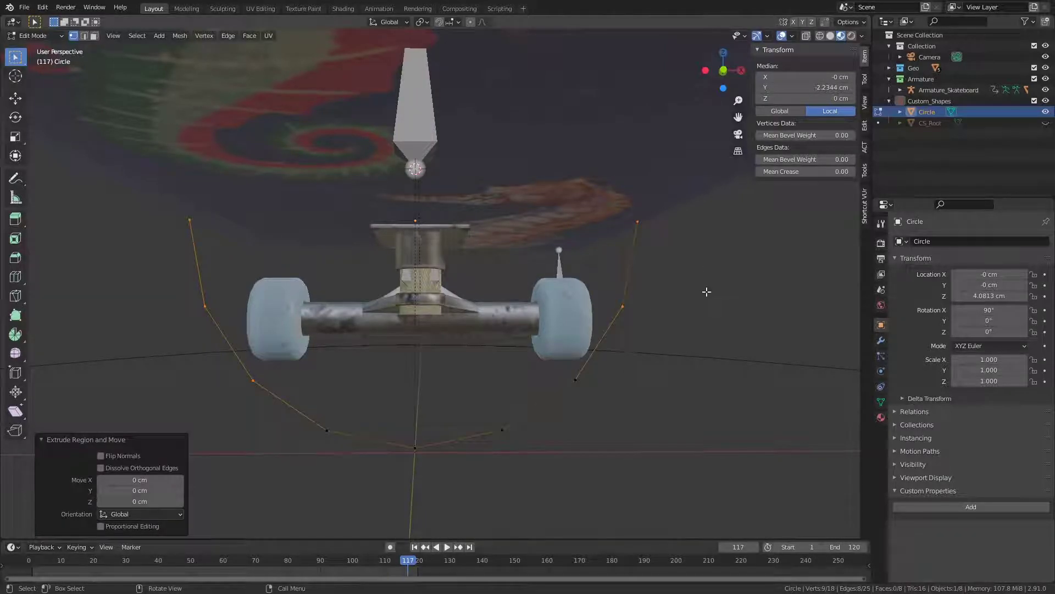
key(s)
click(638, 288)
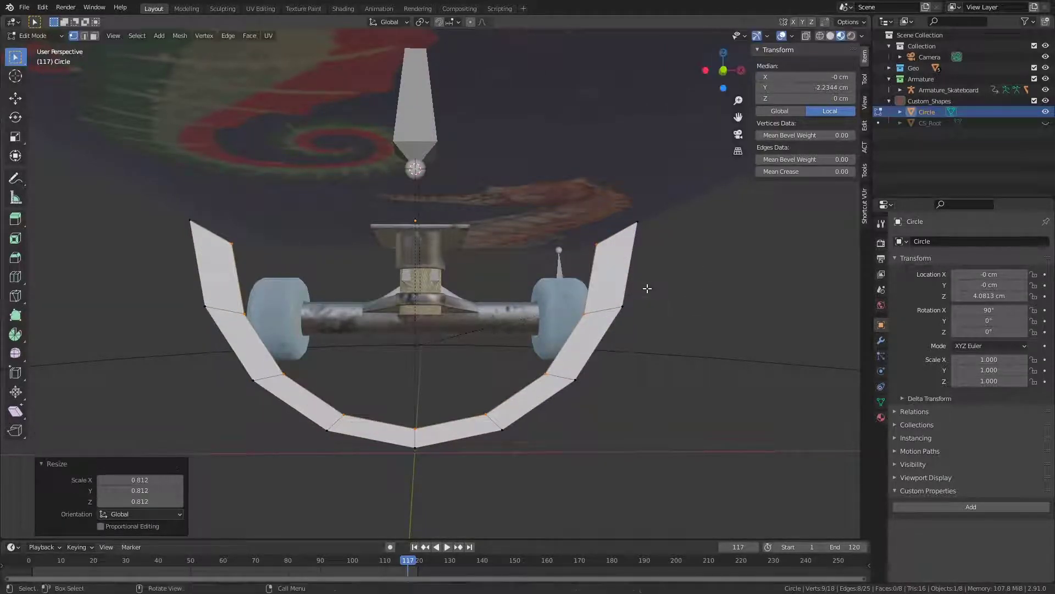
- Raise the inner arc about 0.32 cm along Z and fine-tune its height in front view to even out the band's thickness
key(z)
click(614, 221)
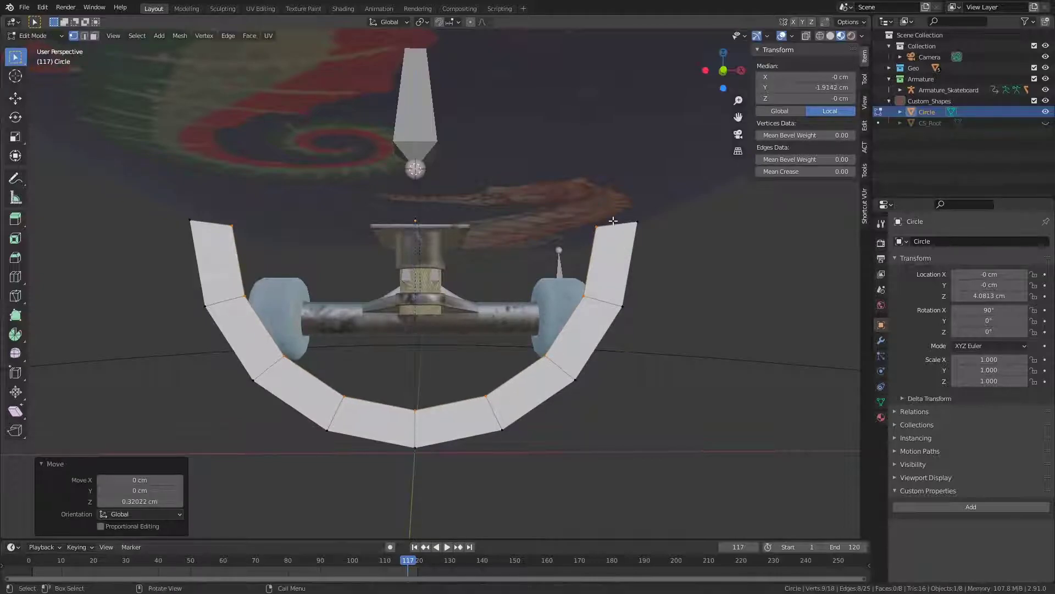
key(KP_1)
key(g)
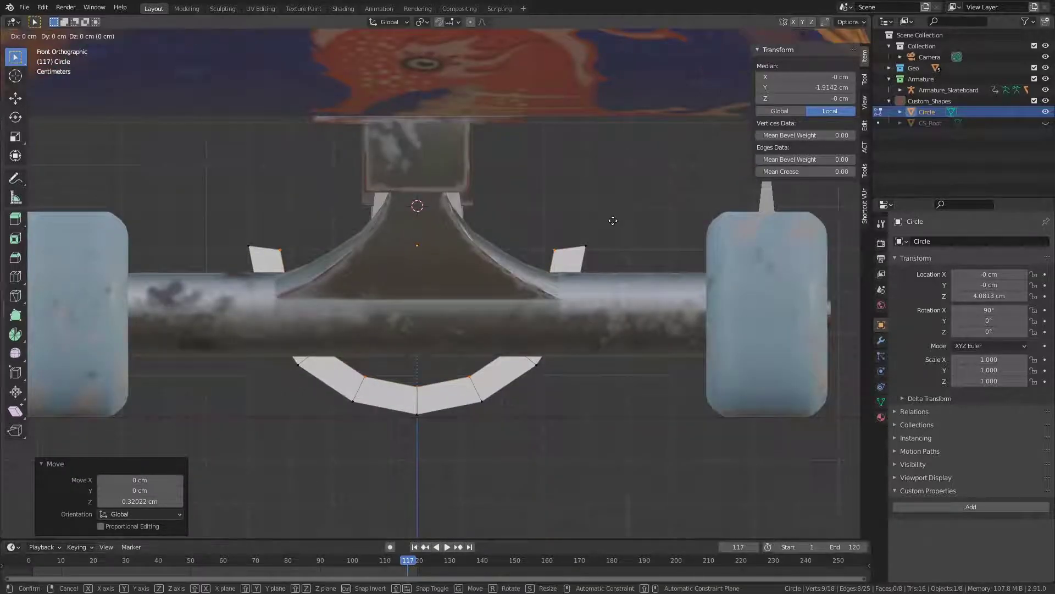
key(z)
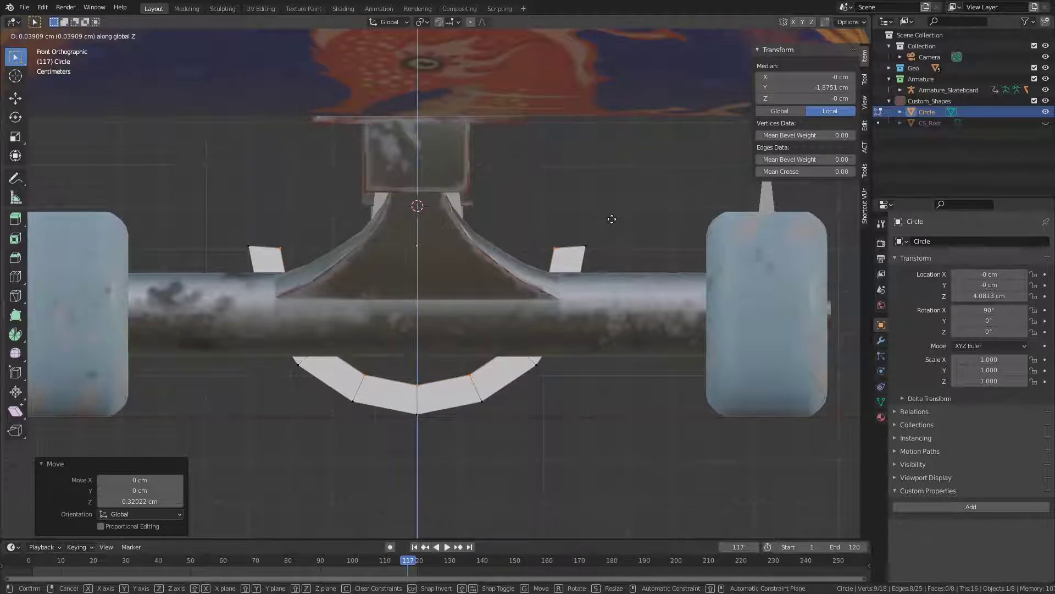
click(611, 219)
- Delete all faces on the -X half of the band, keeping only the +X half
click(232, 224)
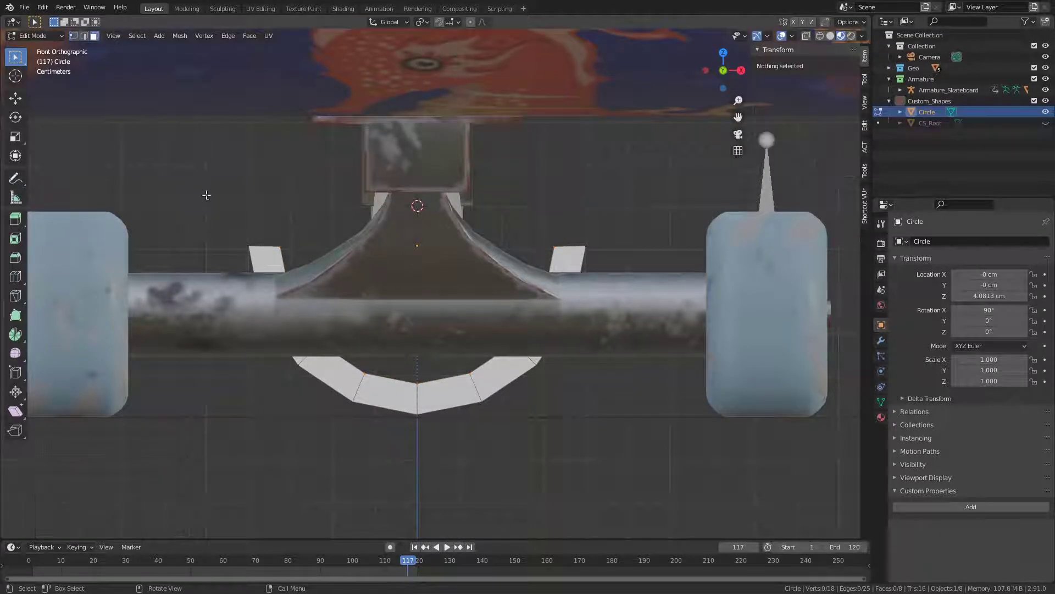
drag(193, 171, 401, 467)
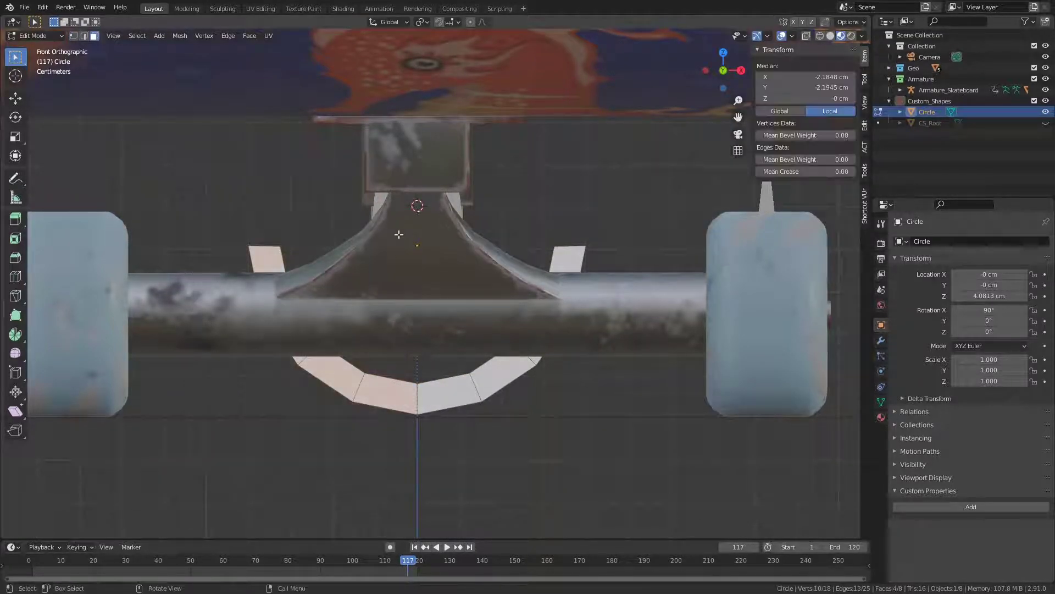
key(x)
click(390, 260)
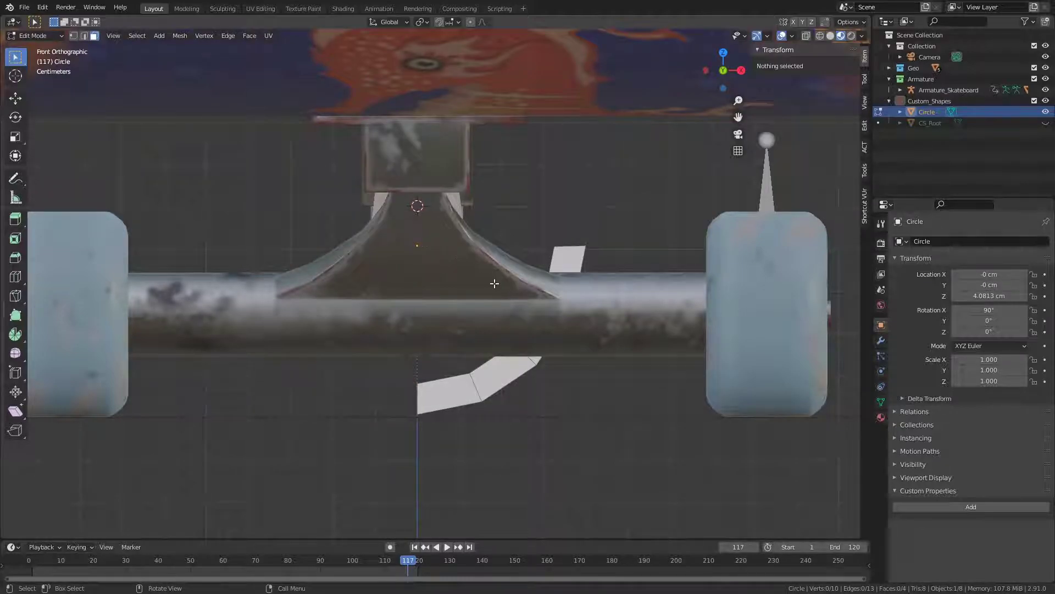
- Remove only the faces of the remaining half band, keeping its edges
key(a)
middle_drag(469, 270, 536, 246)
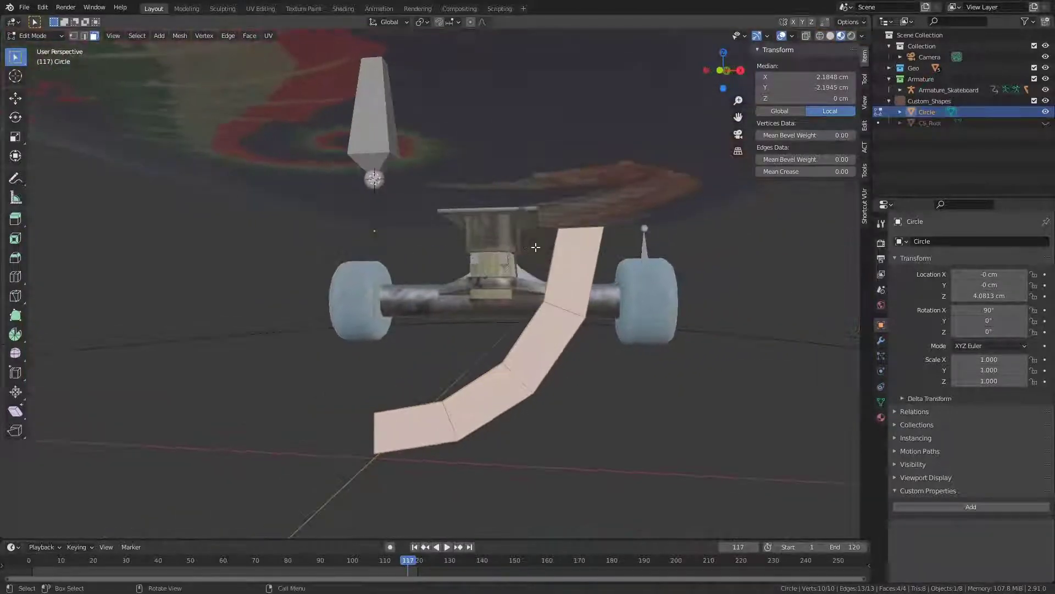
key(x)
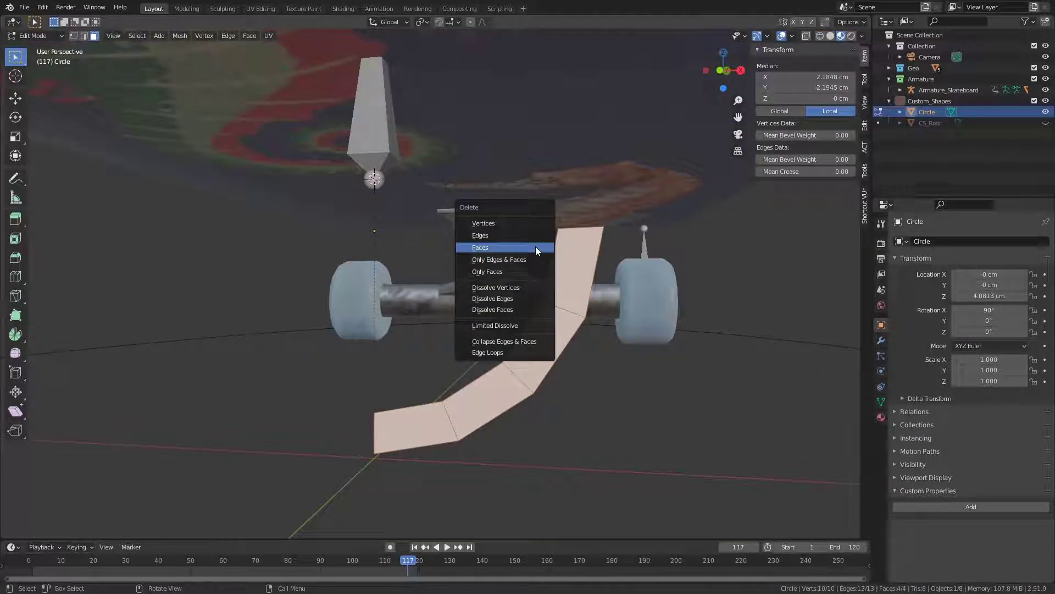
click(514, 271)
- Delete the centre edge and the three inner cross edges of the half band, keeping its upper end edge
key(2)
click(376, 430)
shift+click(517, 376)
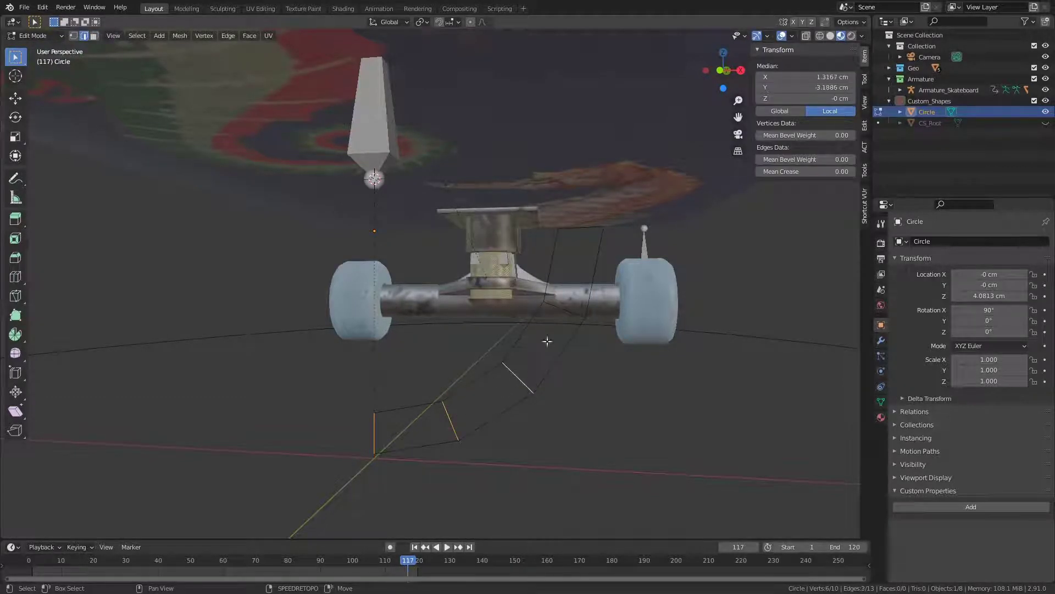
shift+click(558, 306)
key(x)
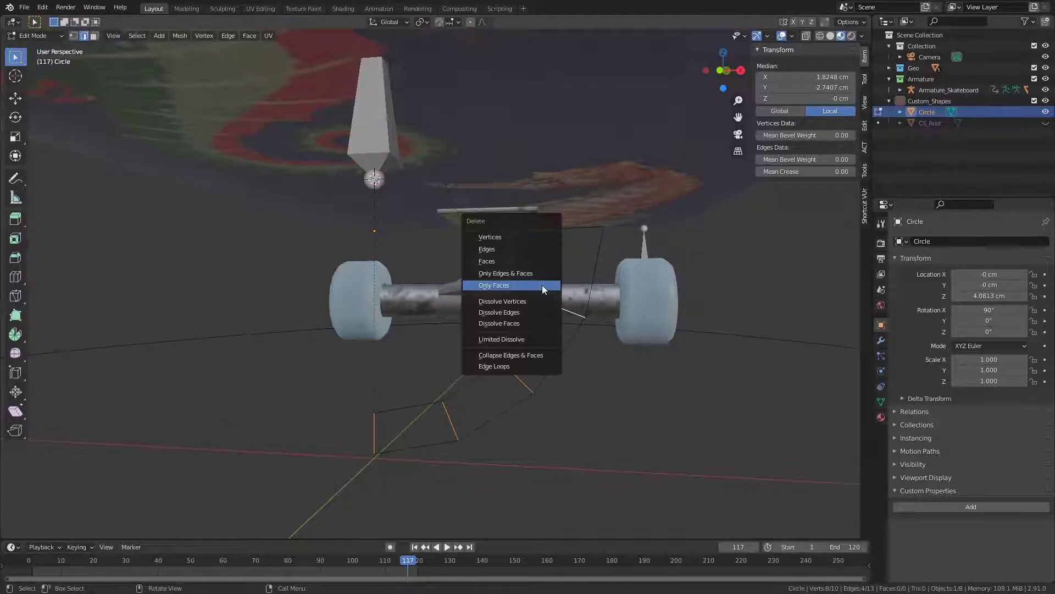
click(530, 246)
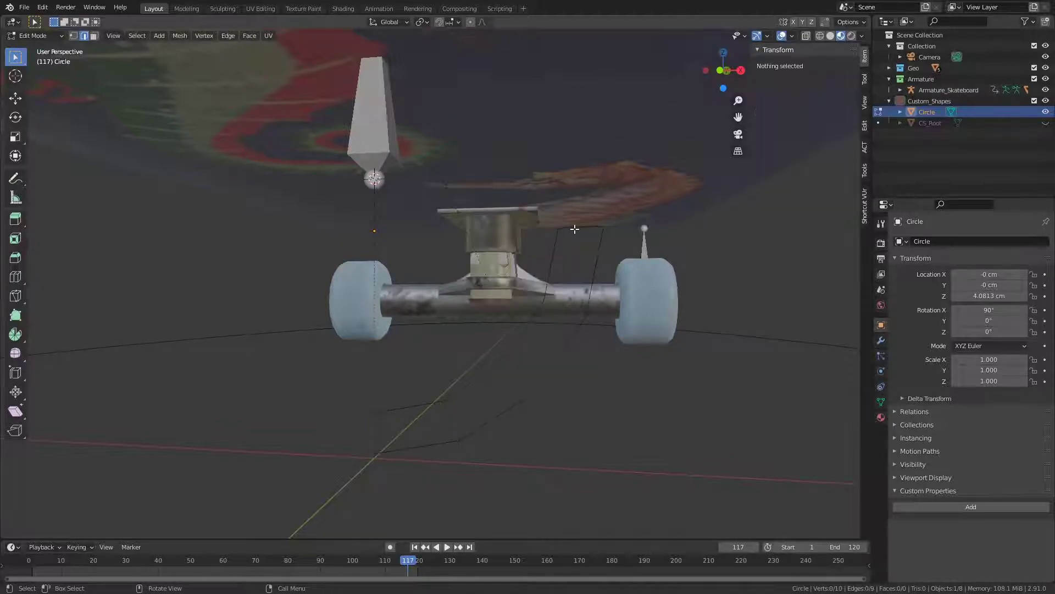
- Extrude the band's upper end edge straight up along Z by about 0.74 cm
middle_drag(546, 248, 530, 280)
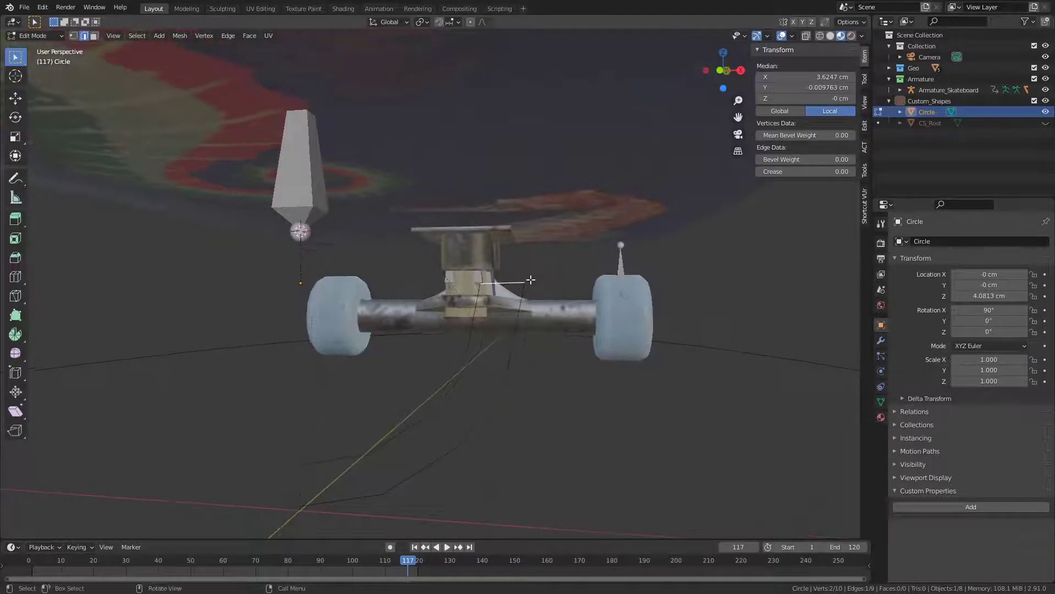
key(e)
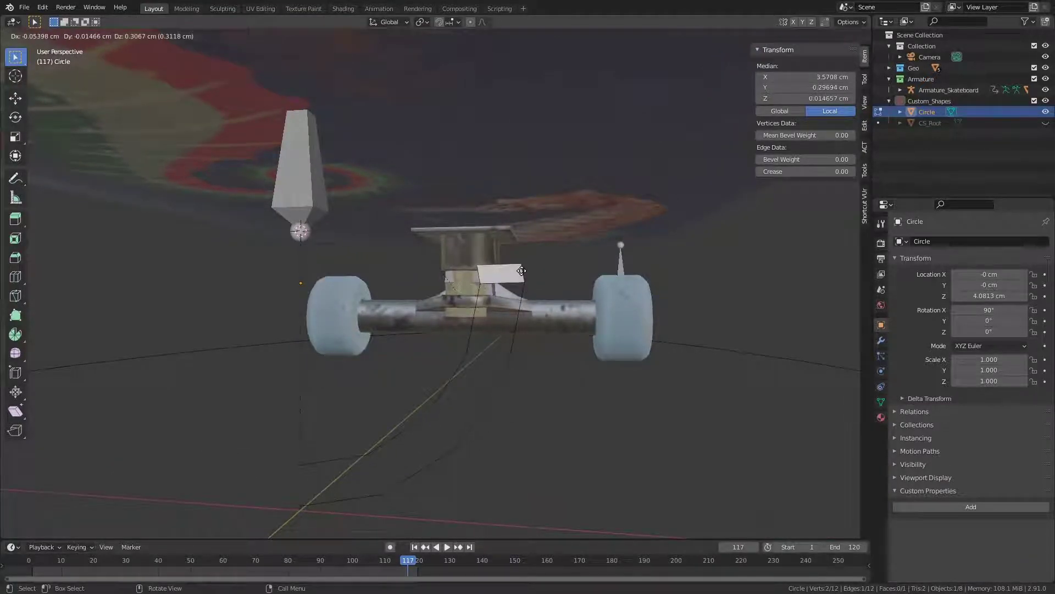
key(z)
click(529, 242)
scroll(604, 237, up, 3)
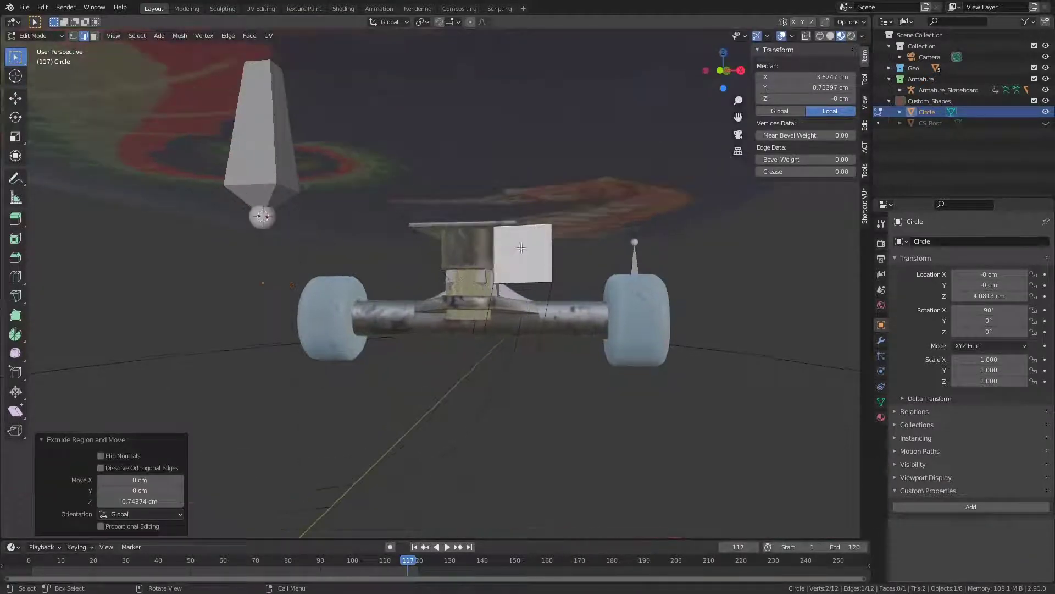
- Extrude both vertical edges of the new square in place and scale them apart along X by about 2.275
click(642, 230)
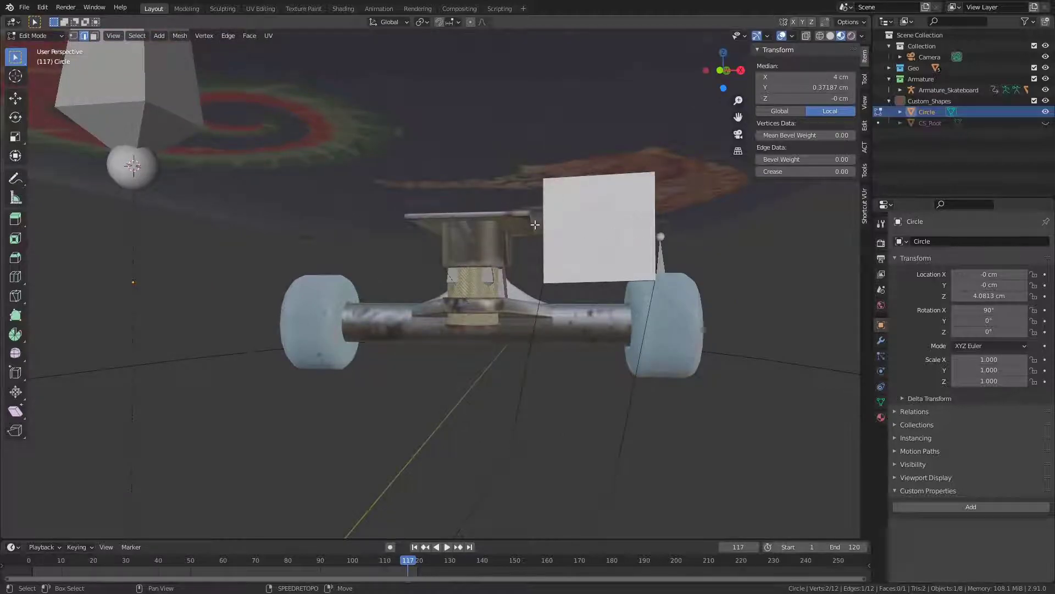
shift+click(536, 225)
scroll(544, 234, down, 2)
shift+middle_drag(564, 264, 515, 269)
key(e)
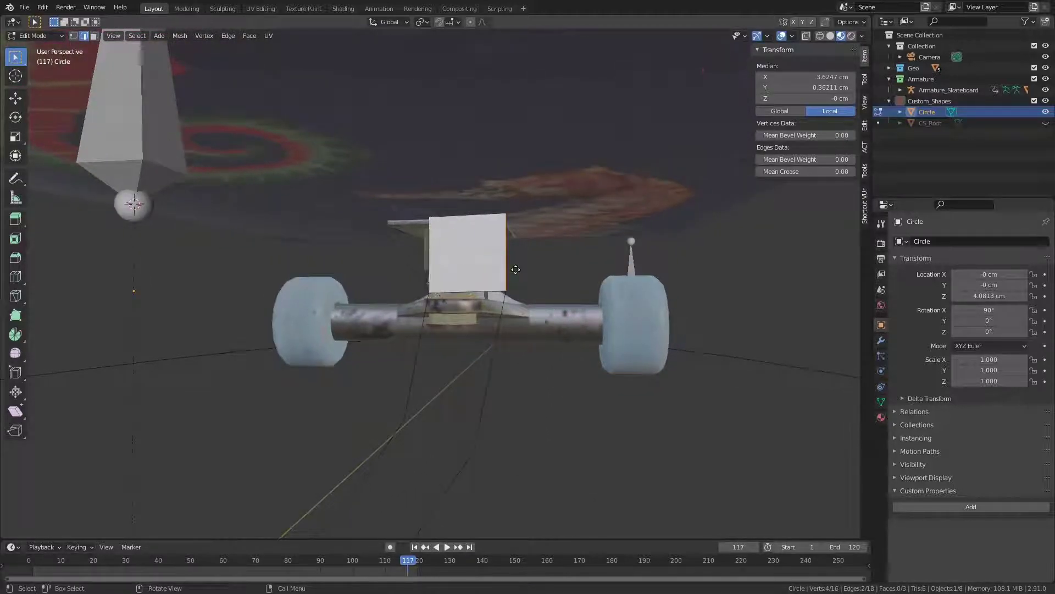
right_click(543, 223)
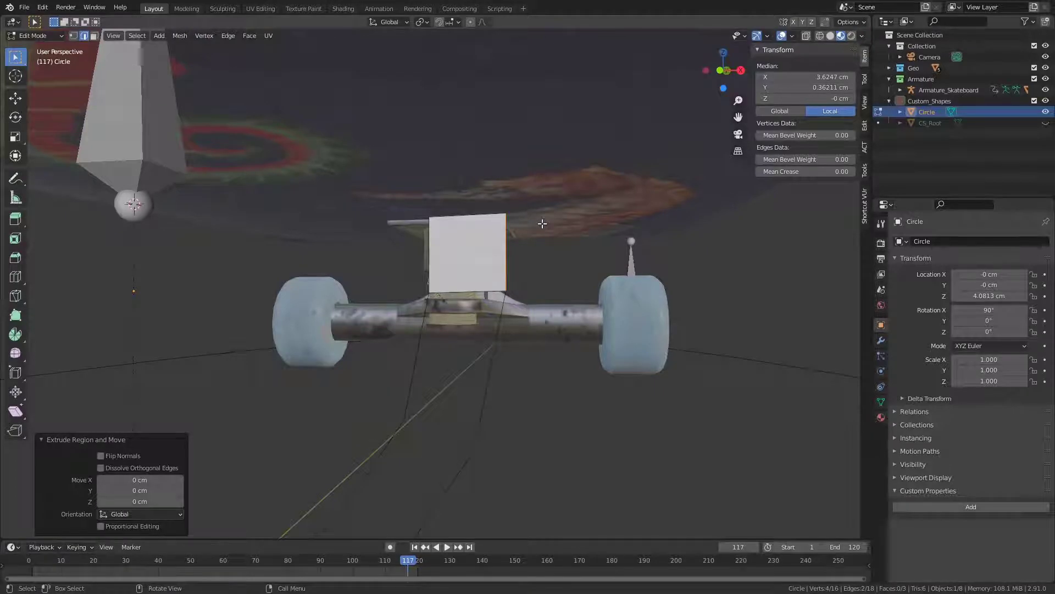
key(s)
key(x)
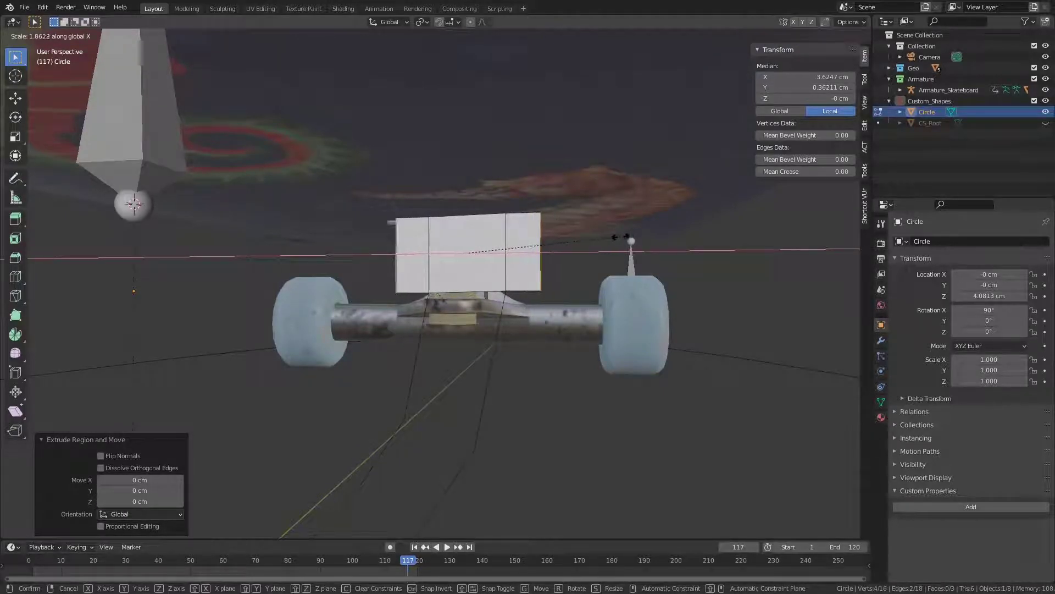
click(641, 239)
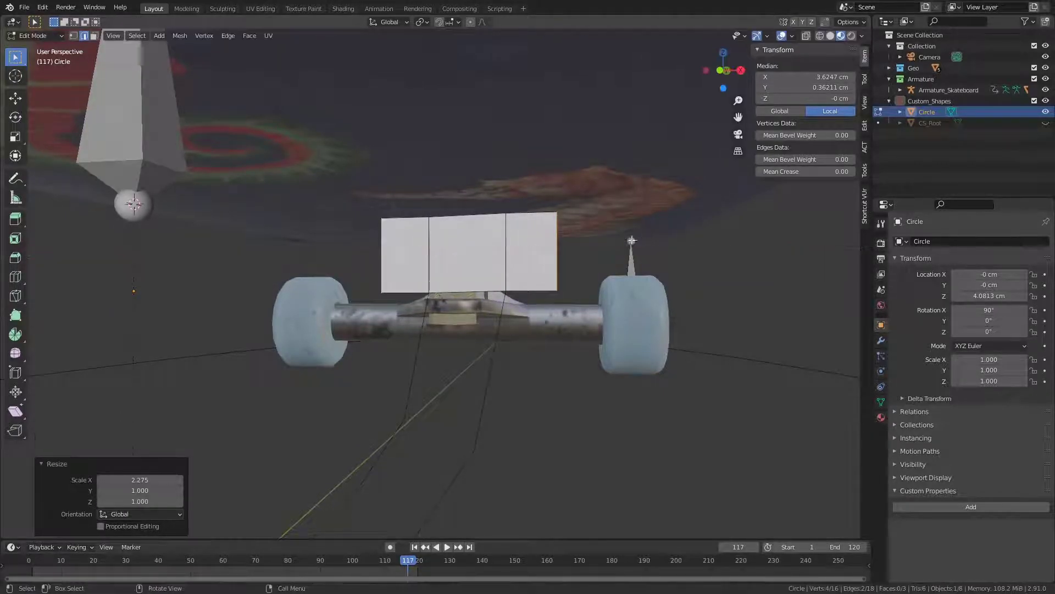
- Merge the four upper vertices of the widened block at their center to form an arrowhead
key(1)
drag(345, 186, 641, 232)
key(m)
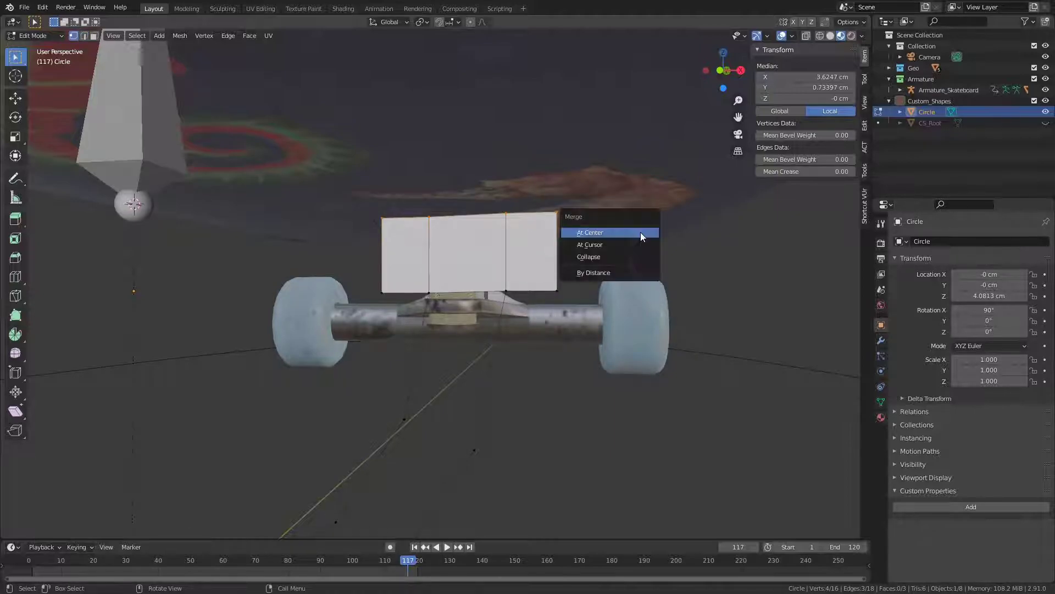
click(632, 232)
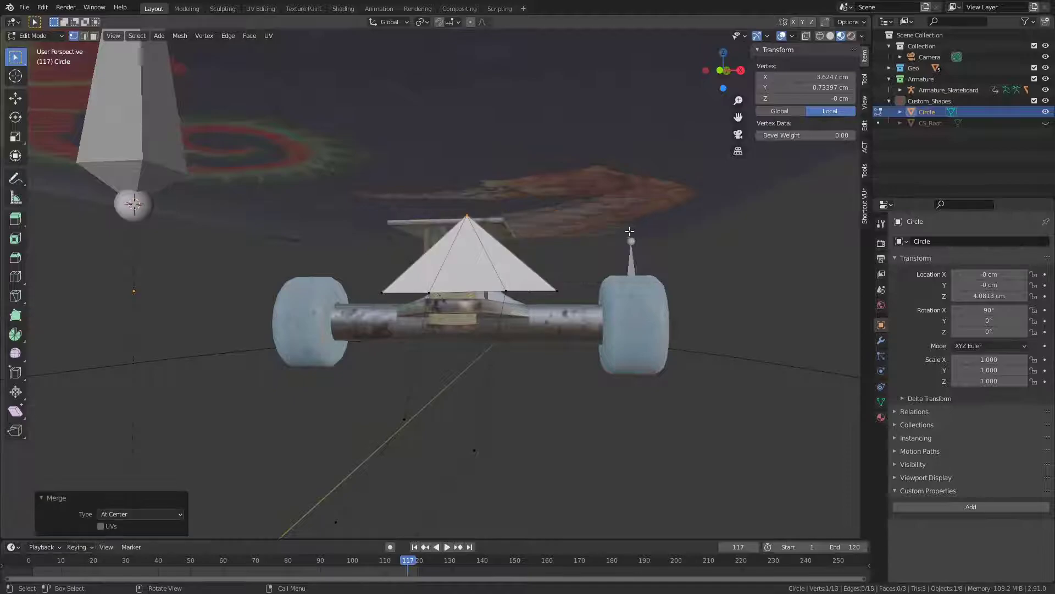
- Remove only the arrowhead's three faces, leaving its edges in place
key(2)
click(440, 270)
shift+click(474, 287)
key(3)
drag(404, 247, 569, 303)
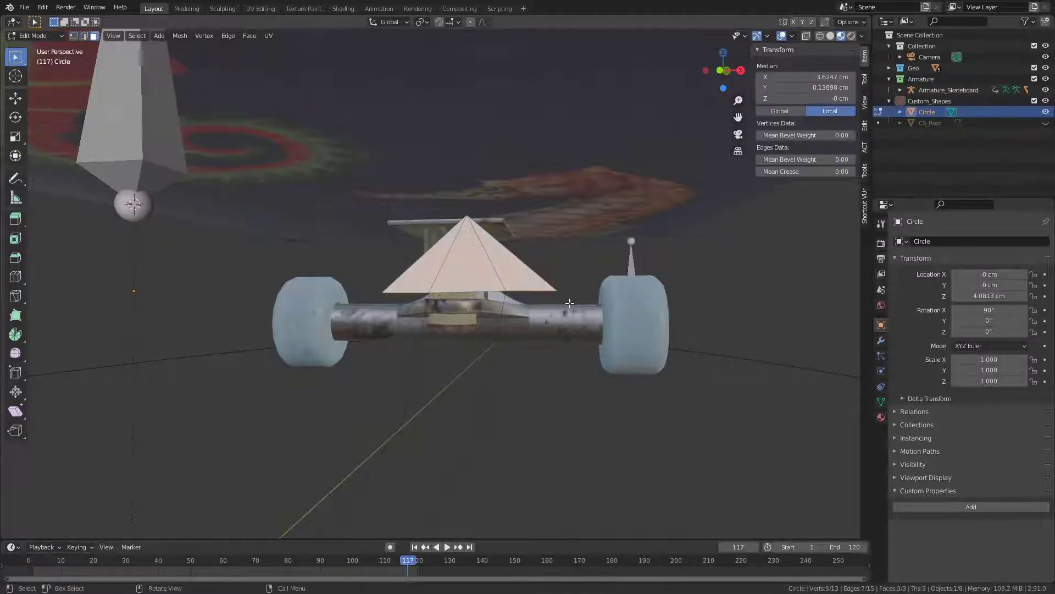
key(x)
click(552, 339)
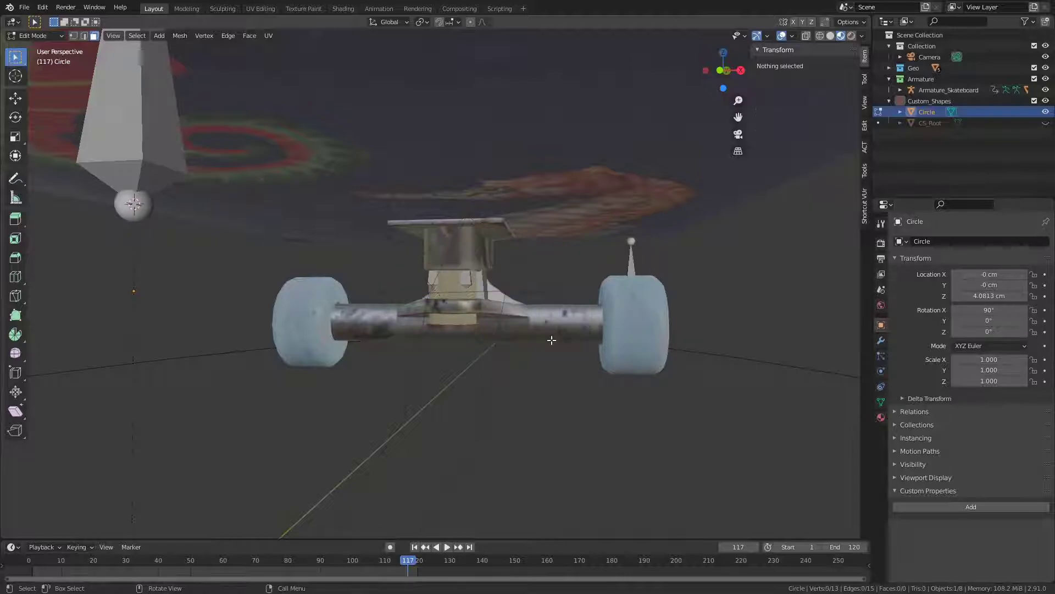
- Delete the two inner slanted edges and the middle base edge of the arrowhead so only the outline is left
key(2)
click(444, 262)
shift+click(459, 294)
shift+click(496, 270)
key(x)
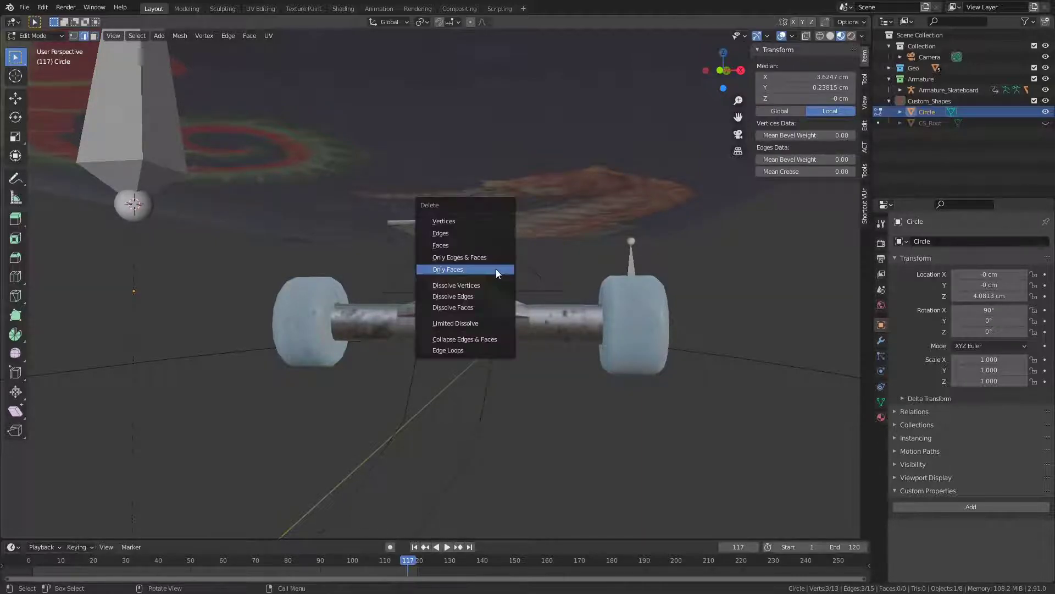
click(467, 236)
- In Object Mode, add a Mirror modifier on the X axis with Clipping to the arrow shape and apply it
scroll(459, 341, down, 2)
shift+middle_drag(460, 341, 590, 279)
key(Tab)
key(q)
click(596, 279)
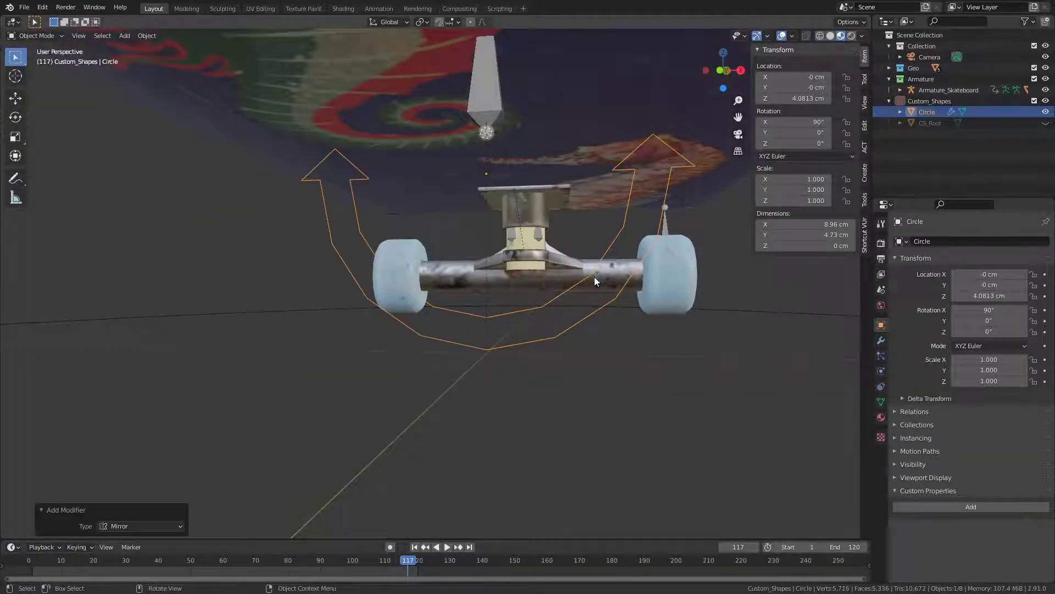
click(881, 340)
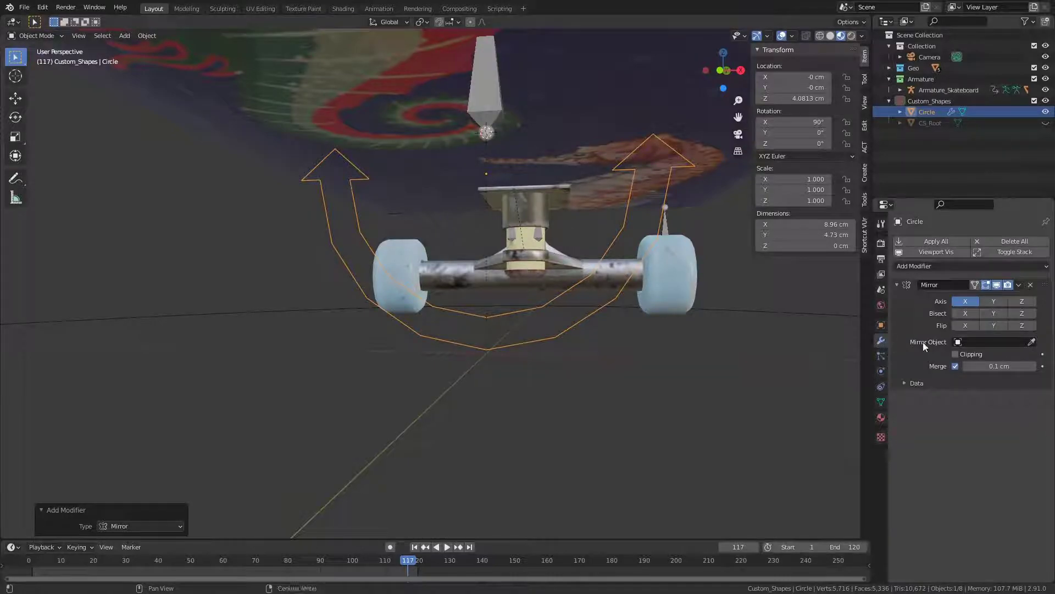
click(968, 354)
key(ctrl+a)
middle_drag(579, 307, 521, 325)
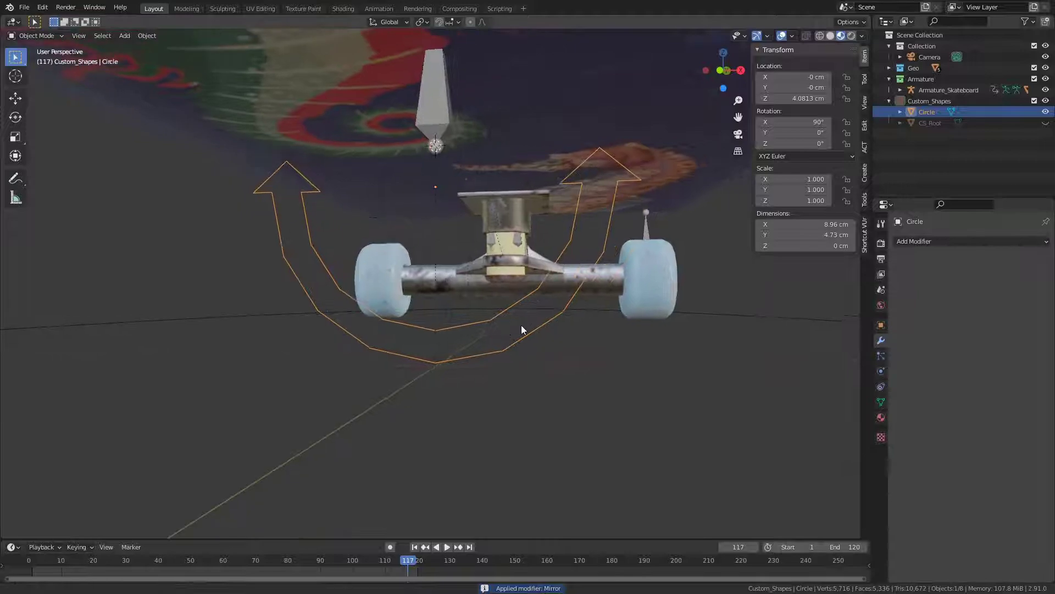
- Rename the double-arrow object as CS_Tilt
key(F2)
text(CS)
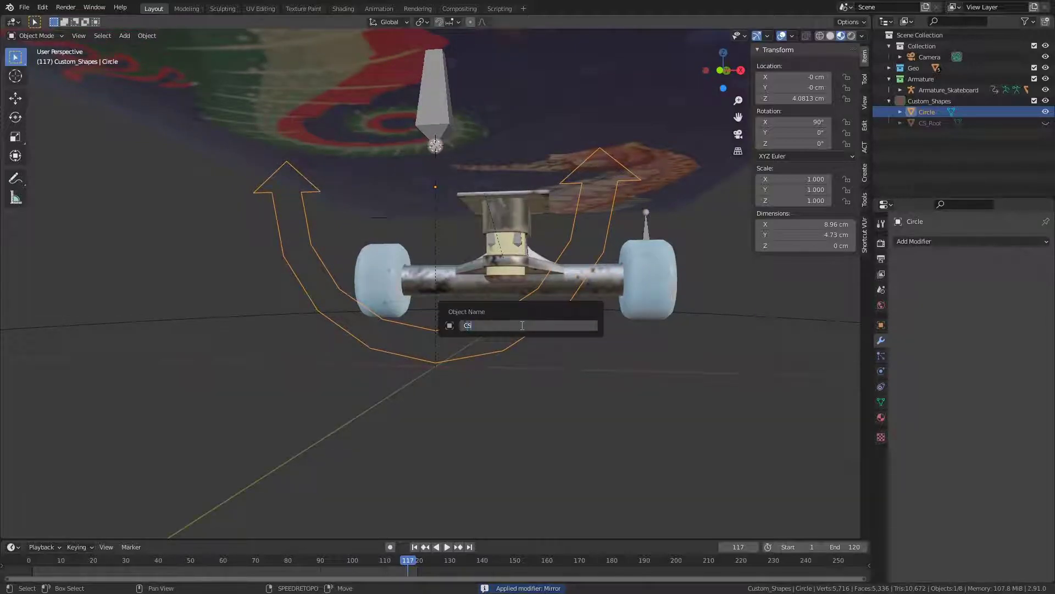
text(_Tilt)
key(Return)
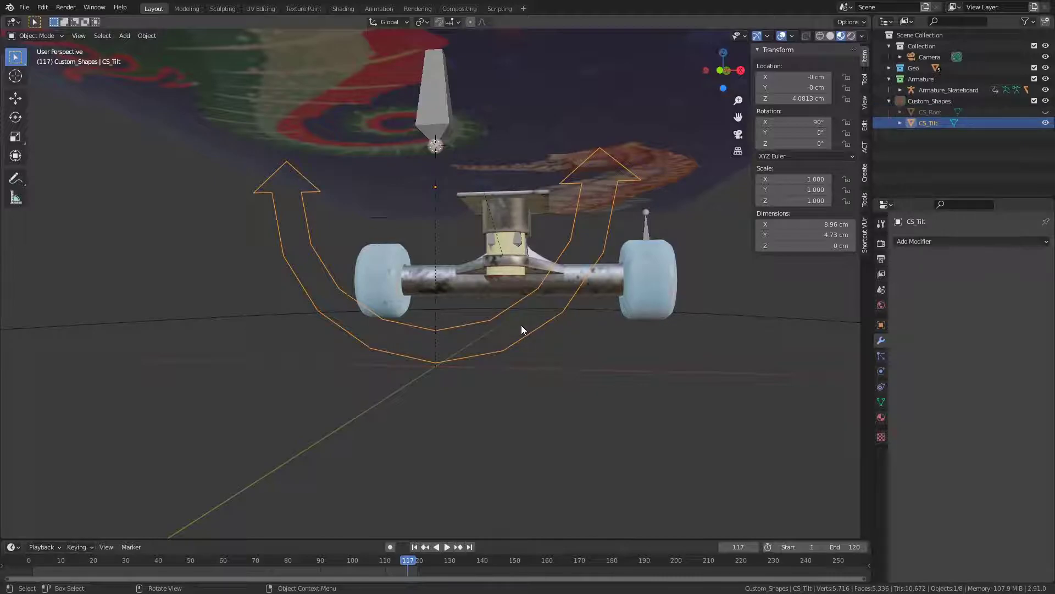
middle_drag(521, 324, 778, 392)
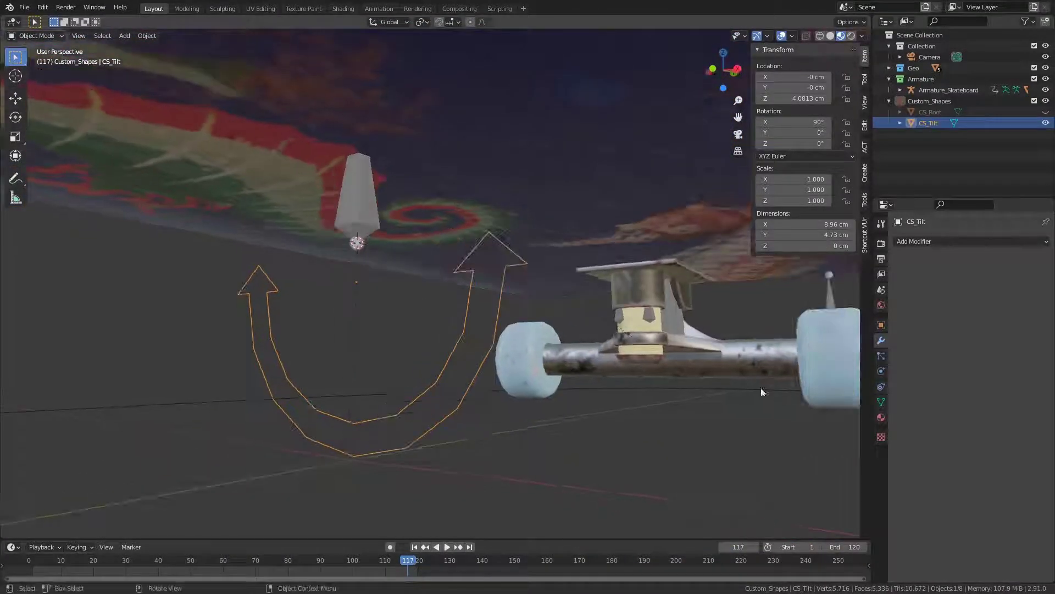
scroll(402, 247, down, 4)
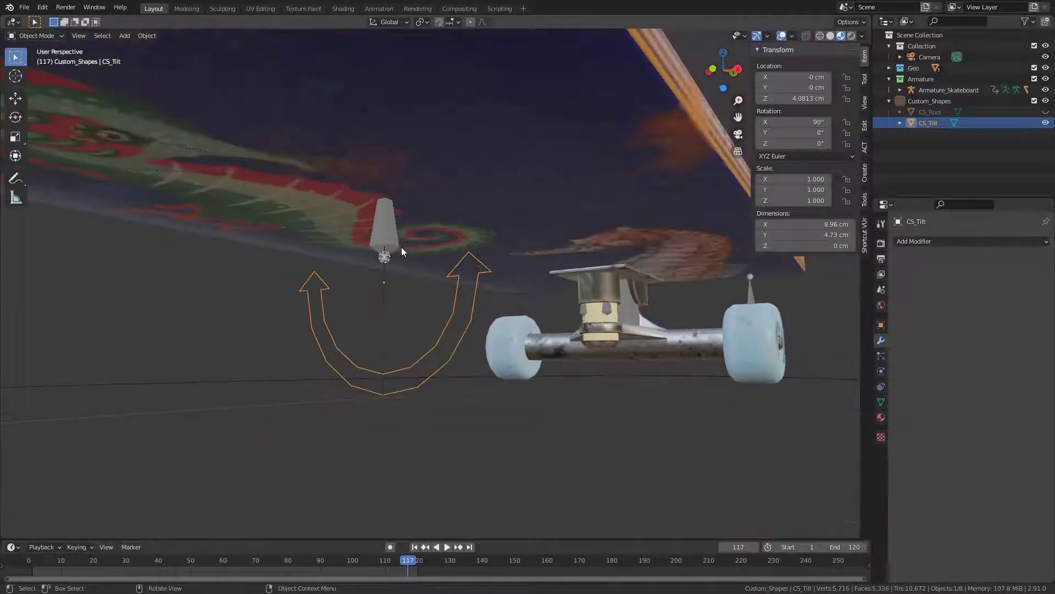
- Set and align CS_Tilt as the custom bone shape of Bone_Tilt in Pose Mode, and return to Object Mode
shift+click(373, 253)
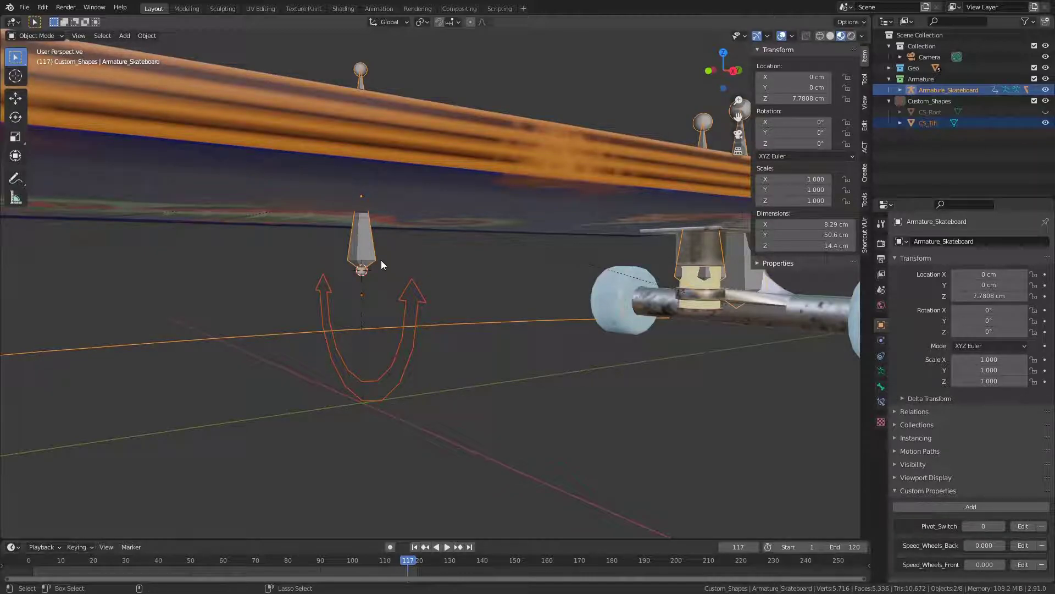
key(ctrl+Tab)
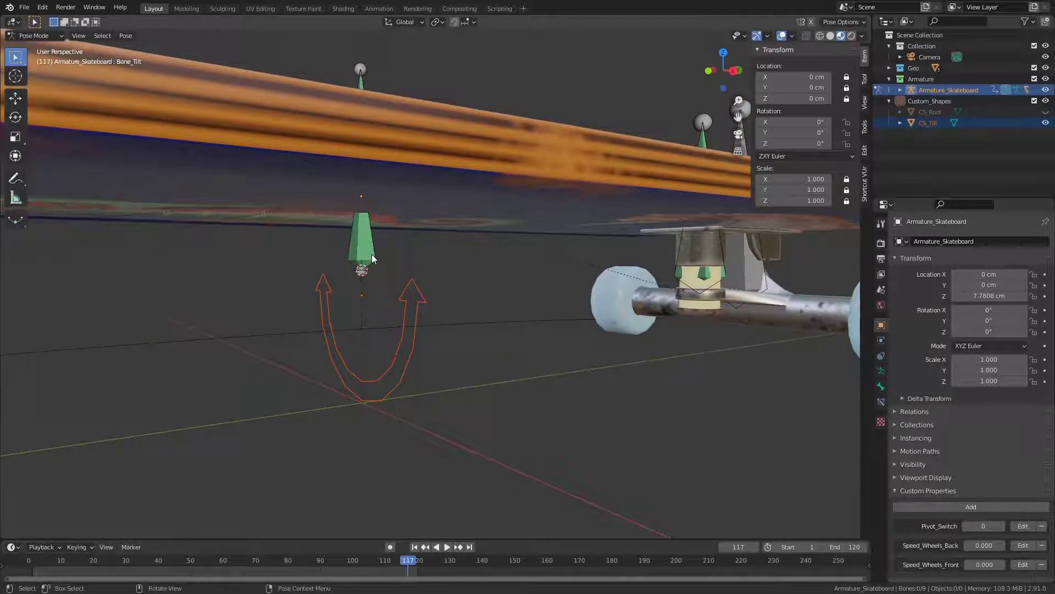
click(371, 254)
right_click(369, 254)
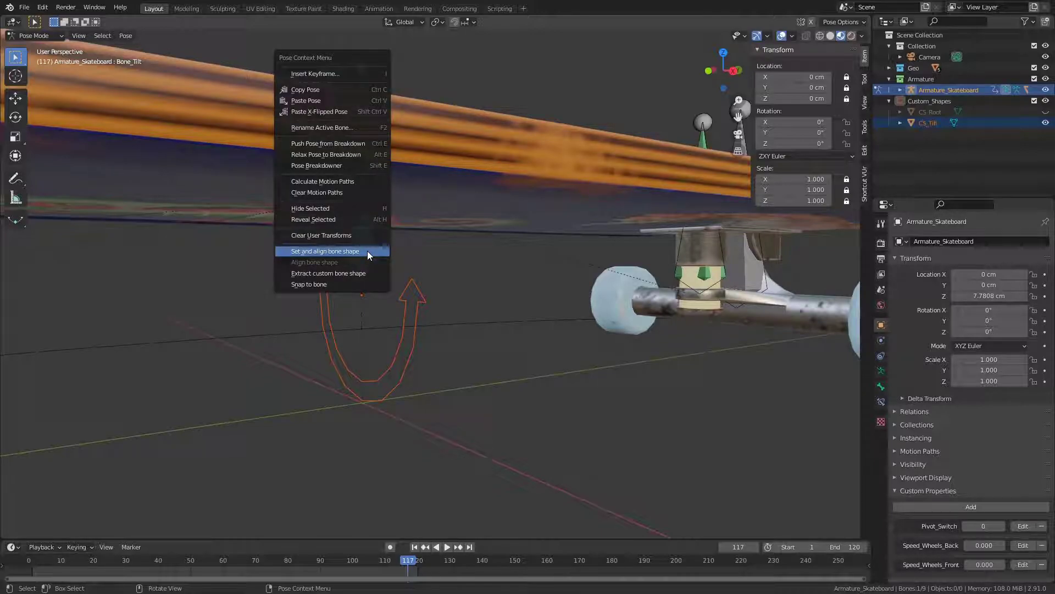
click(367, 250)
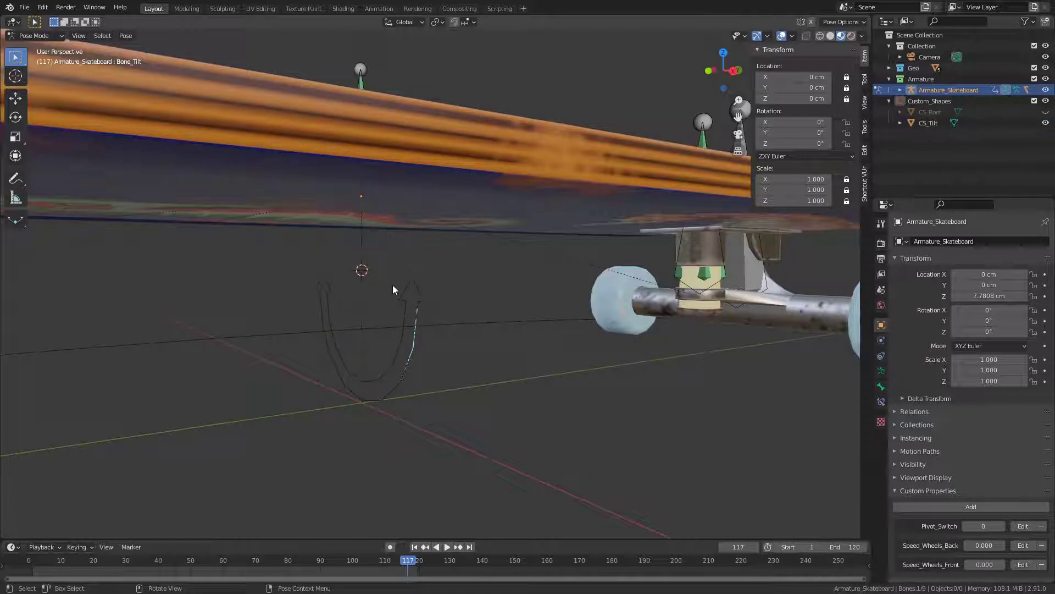
key(ctrl+Tab)
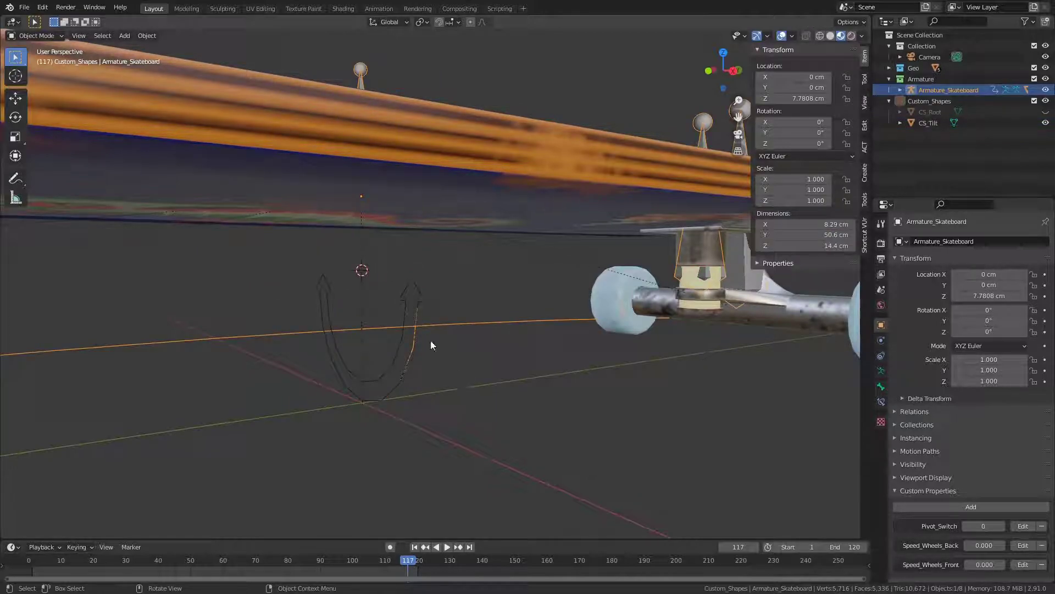
- Duplicate the CS_Tilt object, place the copy between the board's center and the back truck, and hide the original
click(413, 338)
mouse_move(412, 338)
middle_down()
mouse_move(386, 340)
mouse_move(408, 341)
middle_up()
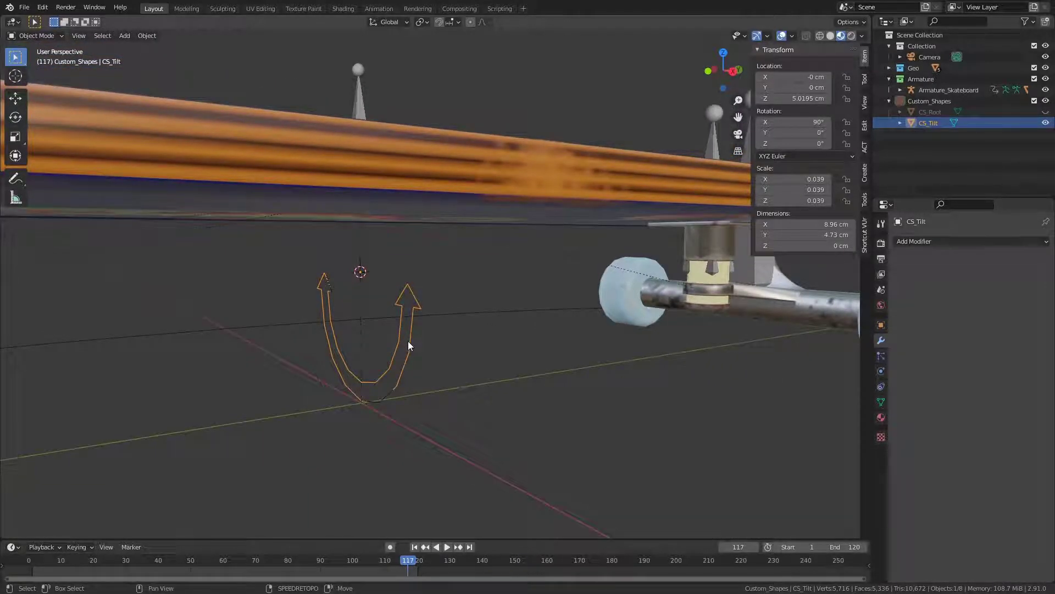
key(shift+d)
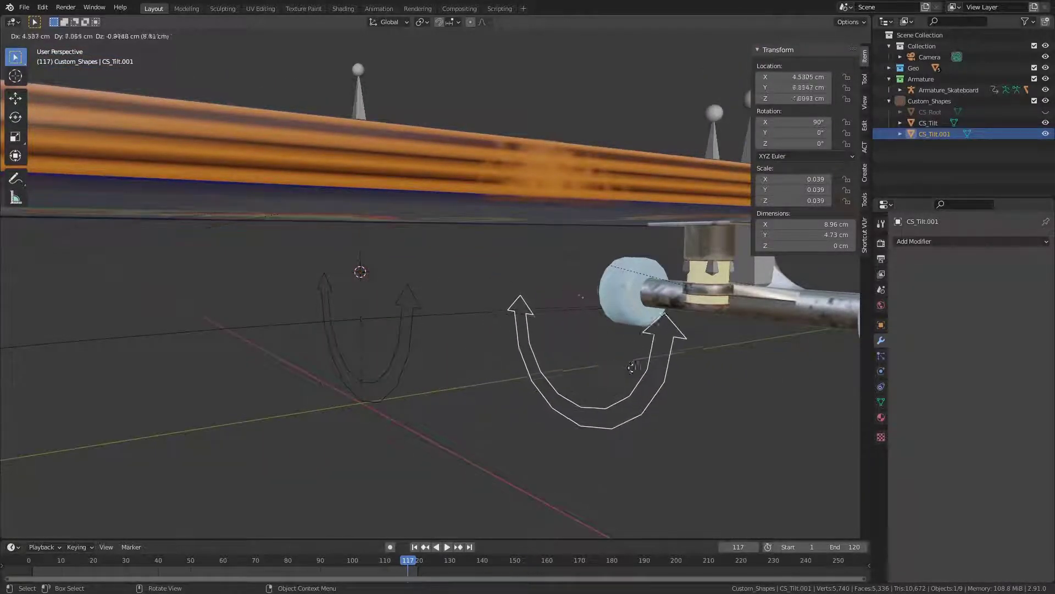
click(623, 379)
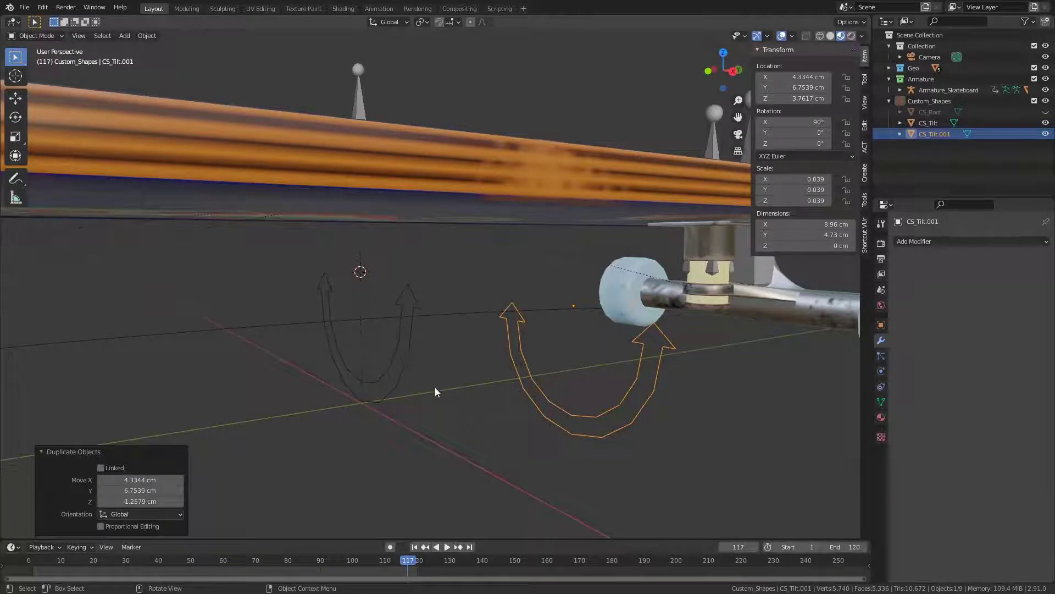
click(405, 356)
key(h)
middle_drag(595, 348, 429, 358)
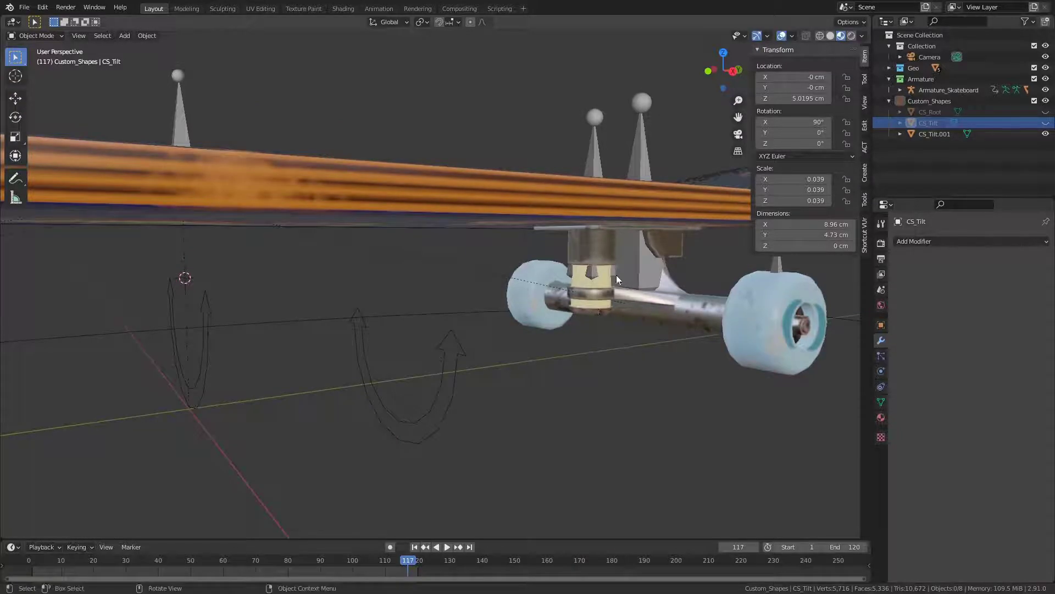
- Snap the 3D cursor to the lower joint of Bone_Suspension_Back in the armature's Edit Mode, and return to Object Mode
click(595, 132)
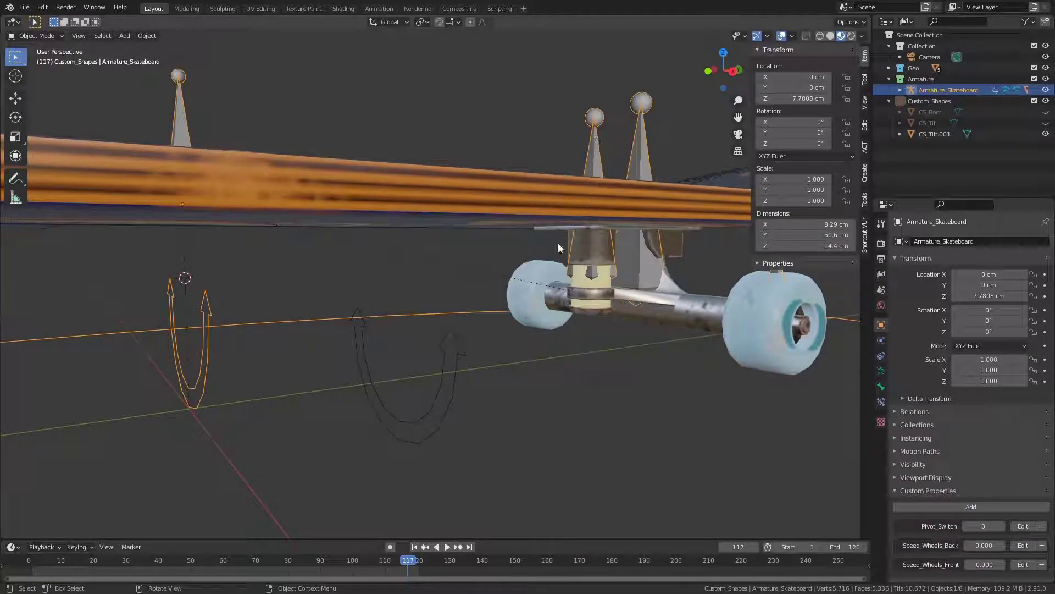
middle_drag(470, 317, 523, 264)
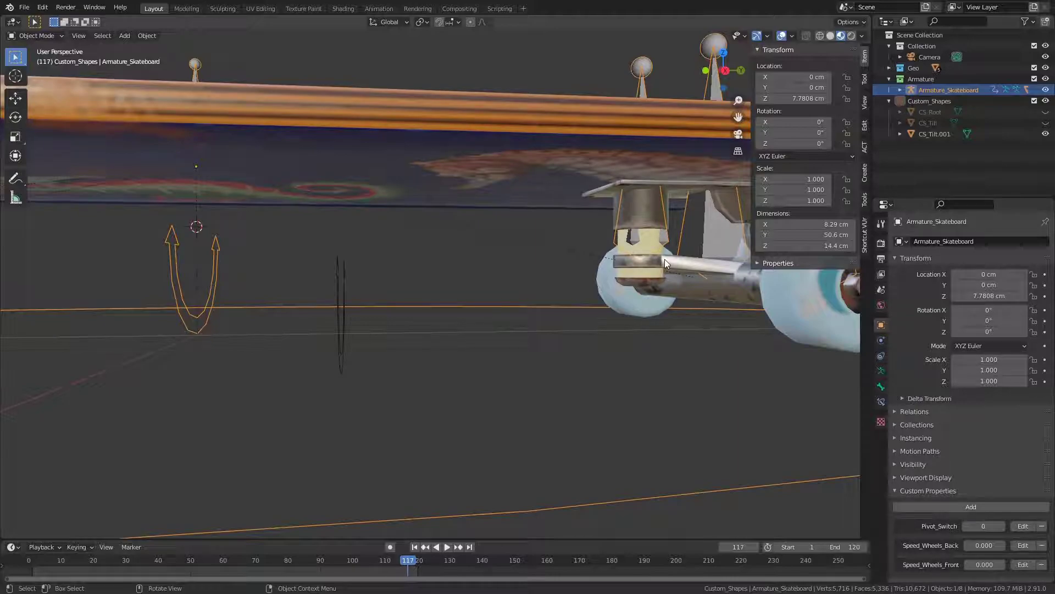
key(Tab)
click(643, 262)
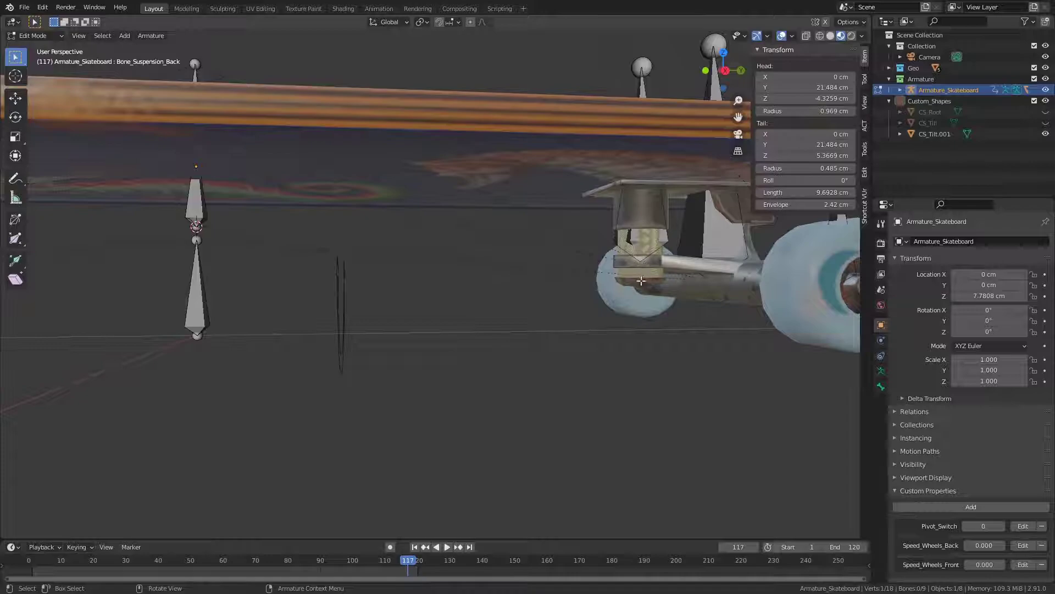
key(shift+s)
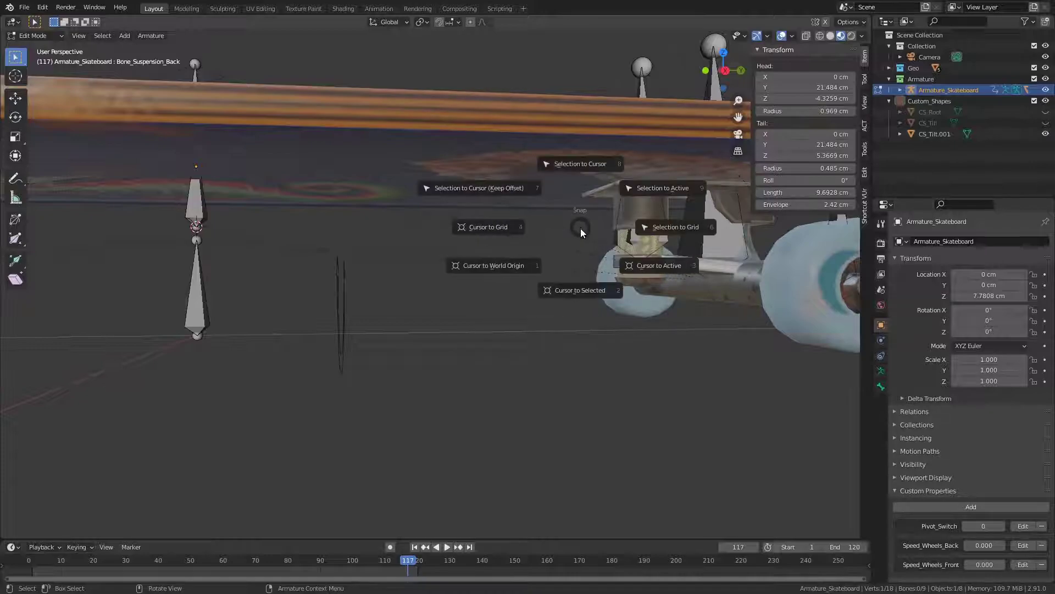
click(589, 275)
middle_drag(589, 277, 490, 304)
key(Tab)
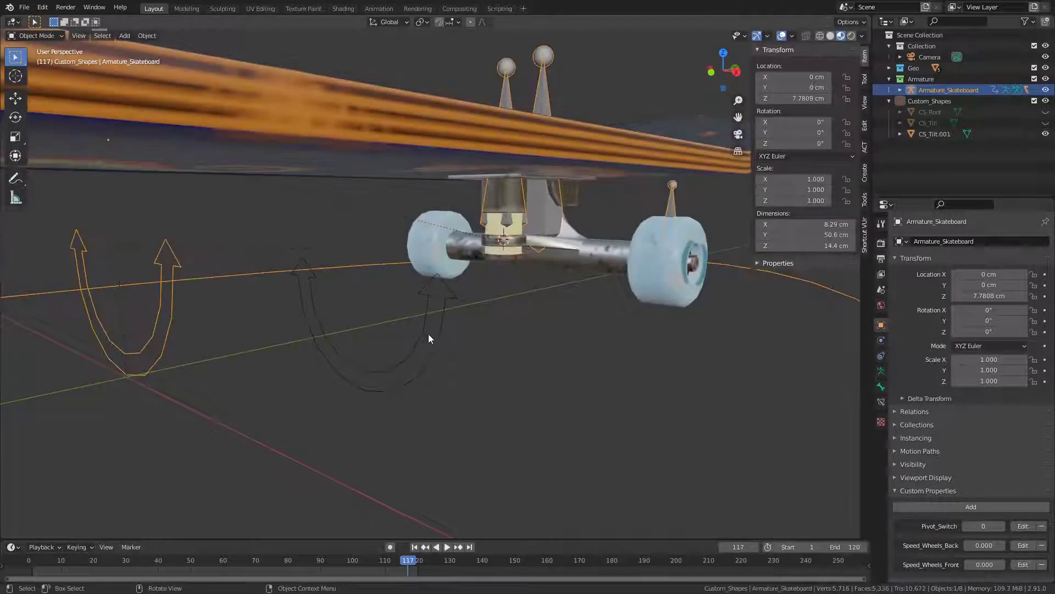
- Move the duplicated arrow shape to the 3D cursor and scale it down to about 5.1 cm wide around the back truck
click(439, 337)
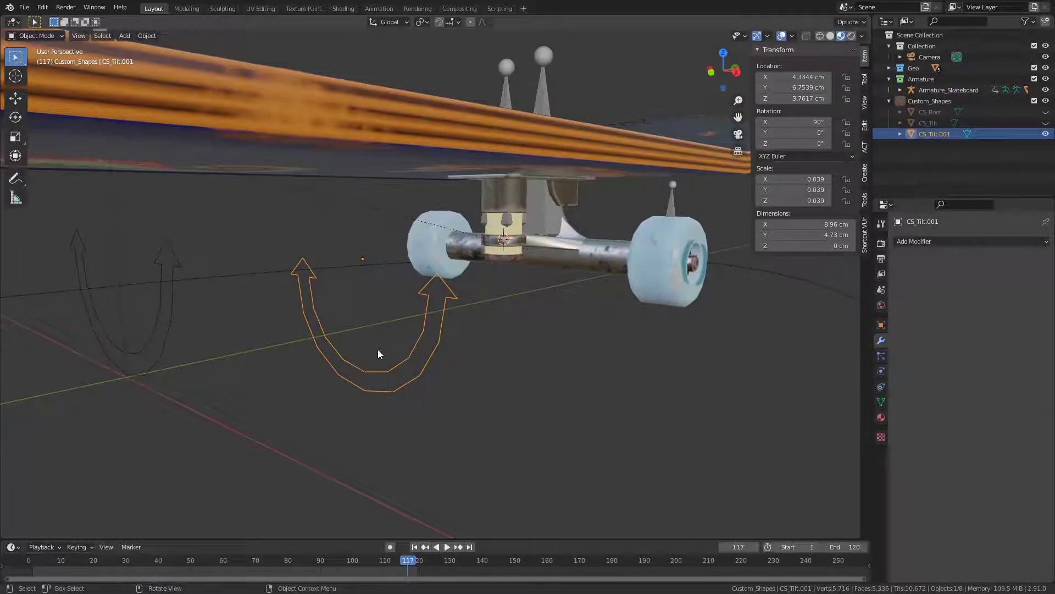
key(shift+s)
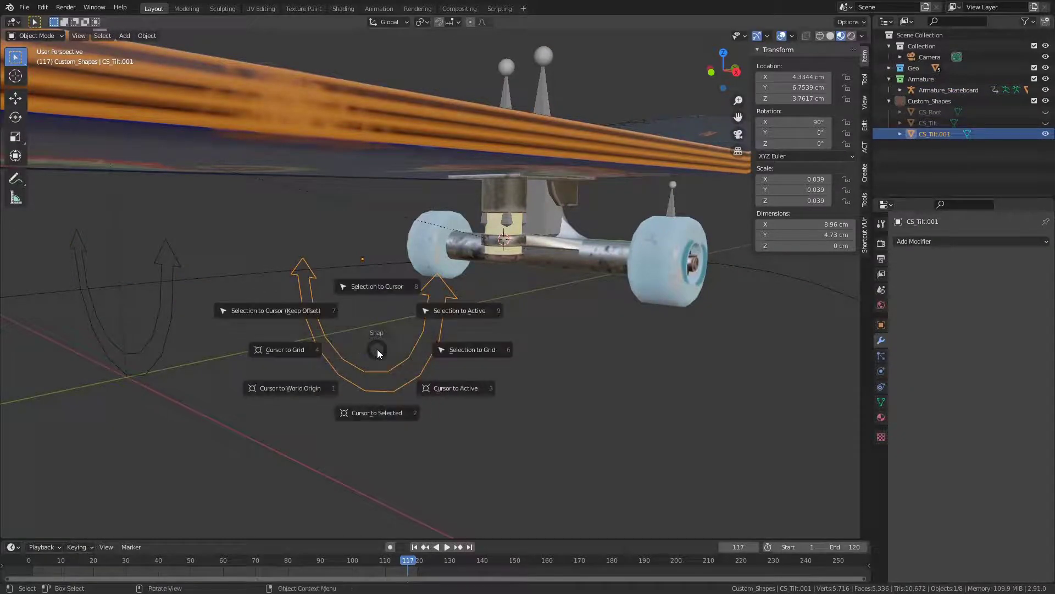
click(378, 299)
middle_drag(378, 298, 576, 279)
key(s)
click(593, 307)
key(s)
click(431, 269)
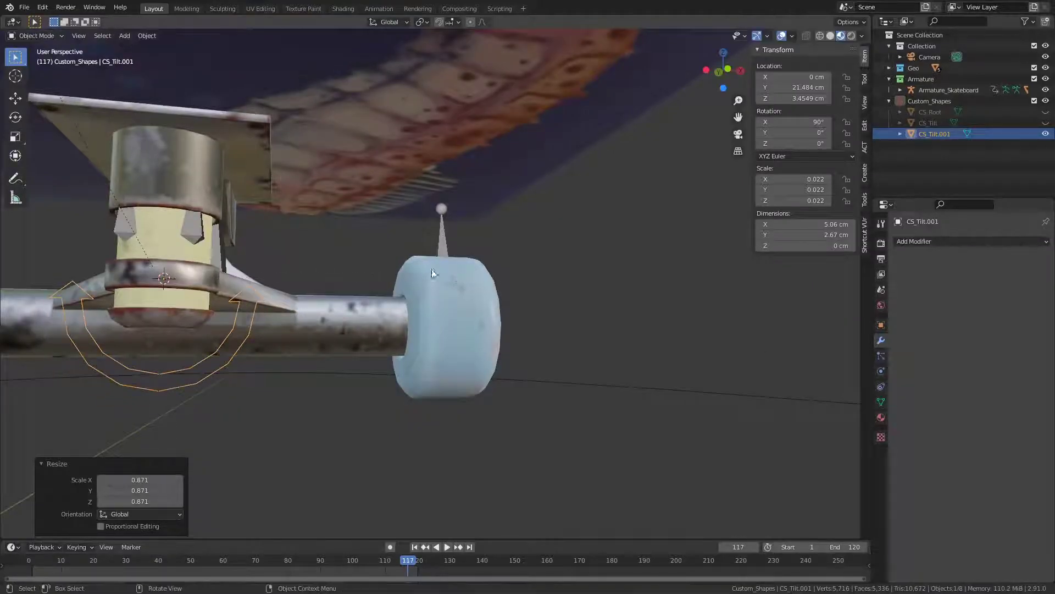
- Rename the duplicated arrow shape as CS_Suspension
key(F2)
key(BackSpace)
key(BackSpace)
key(BackSpace)
key(BackSpace)
key(BackSpace)
key(BackSpace)
key(BackSpace)
key(BackSpace)
text(S_S)
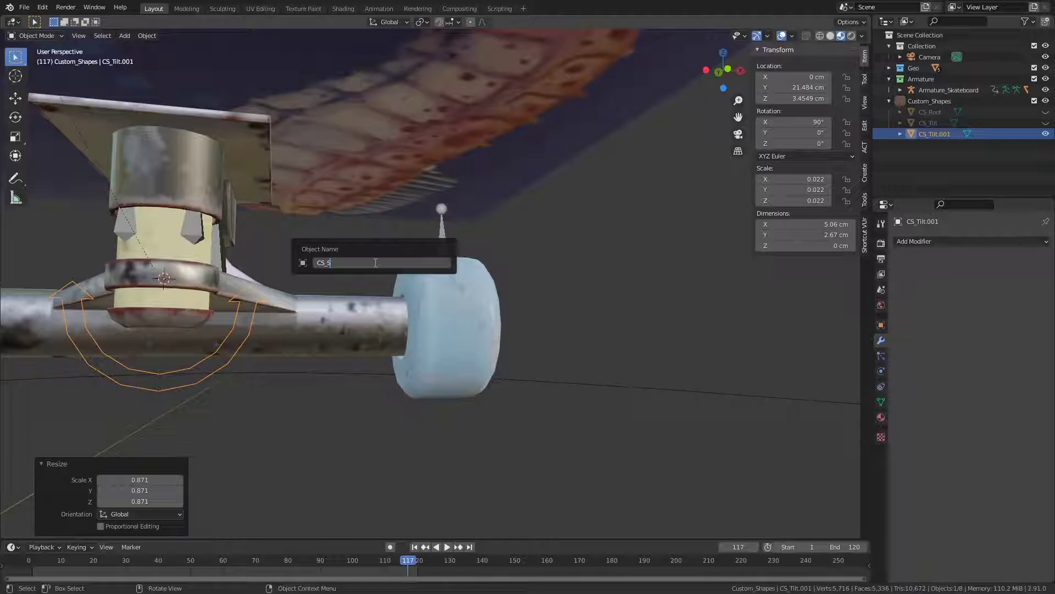
text(uspension)
key(Return)
- Set and align CS_Suspension as the custom bone shape of Bone_Suspension_Back in Pose Mode, and return to Object Mode
middle_drag(374, 262, 537, 308)
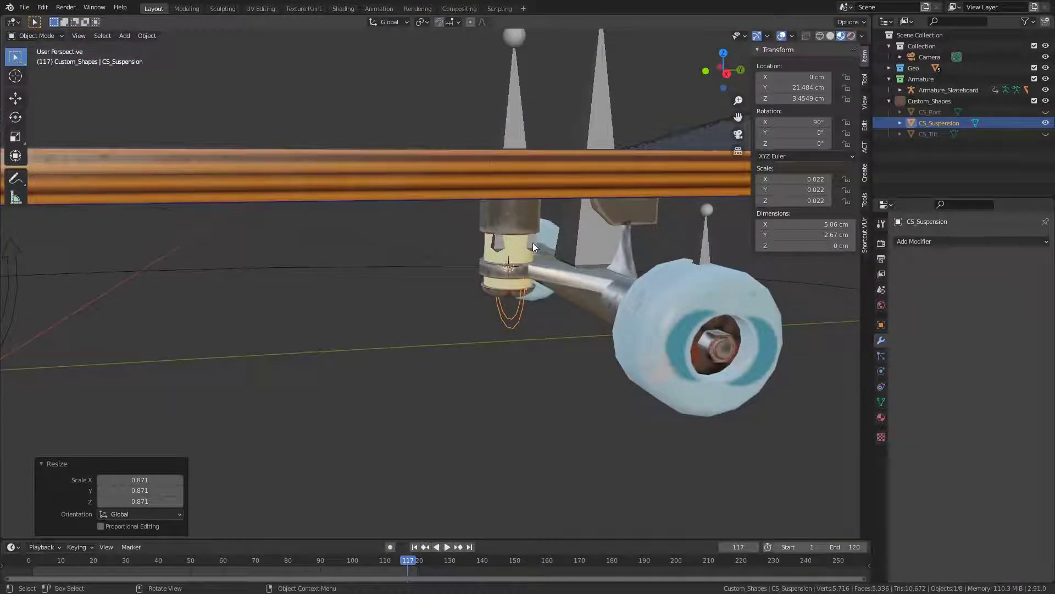
scroll(510, 234, down, 4)
mouse_move(507, 248)
middle_down()
mouse_move(473, 215)
mouse_move(419, 206)
mouse_move(534, 192)
mouse_move(523, 233)
mouse_move(514, 230)
middle_up()
scroll(479, 243, up, 5)
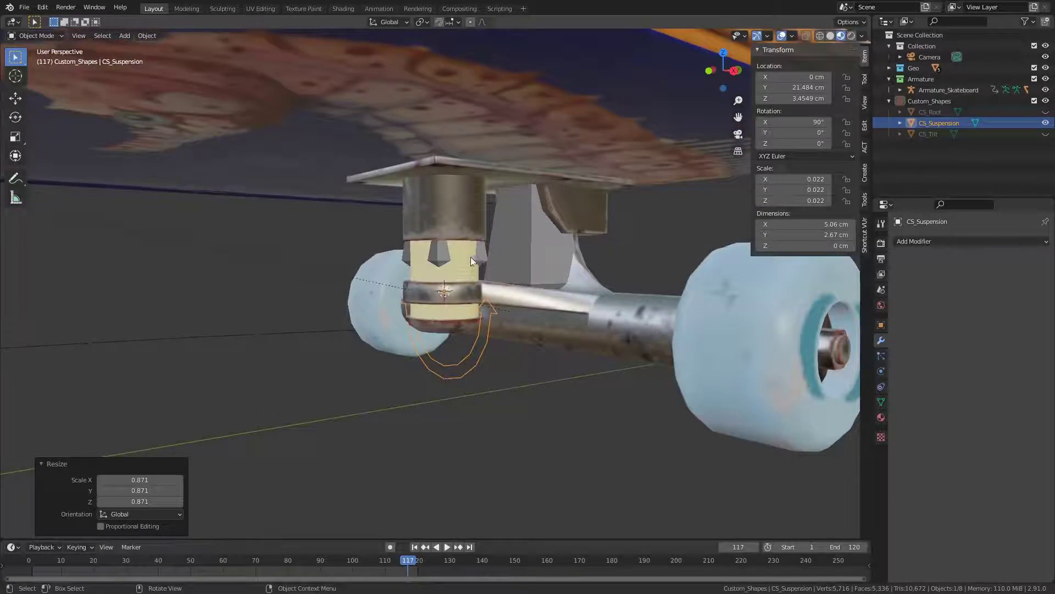
click(486, 252)
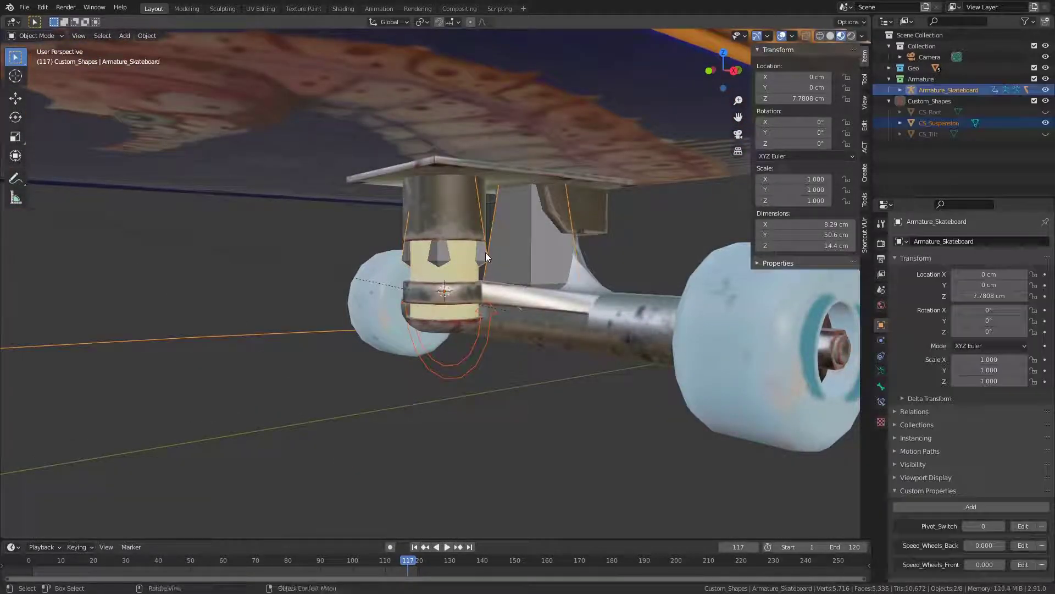
key(ctrl+Tab)
click(486, 252)
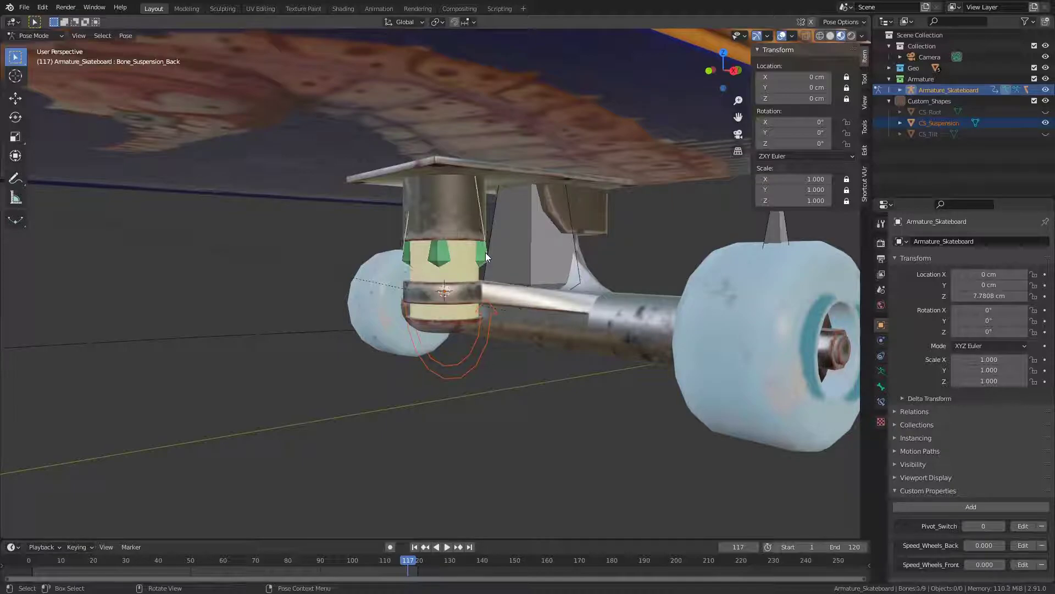
right_click(460, 249)
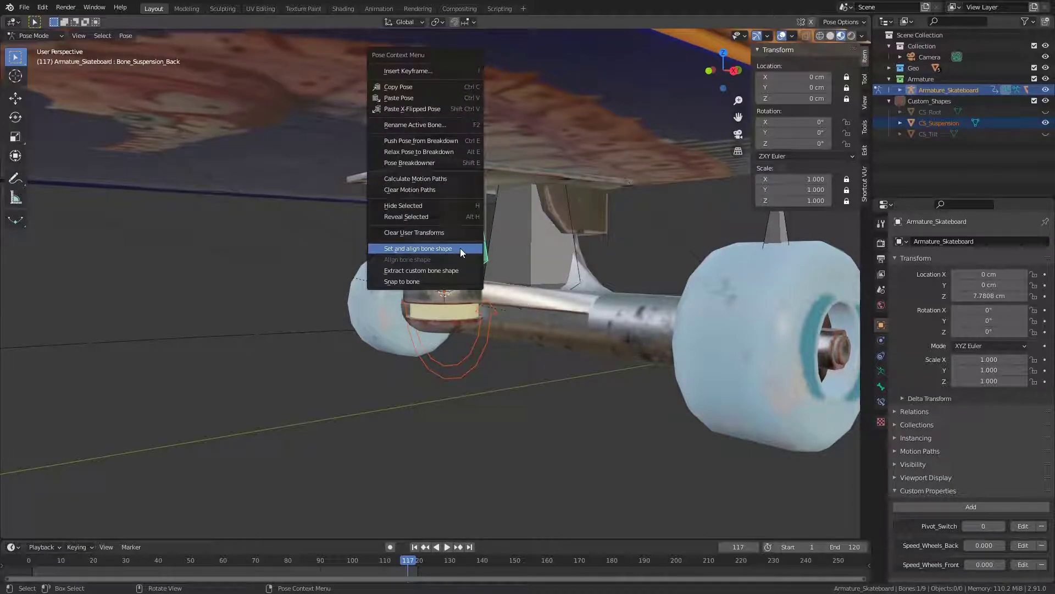
click(460, 249)
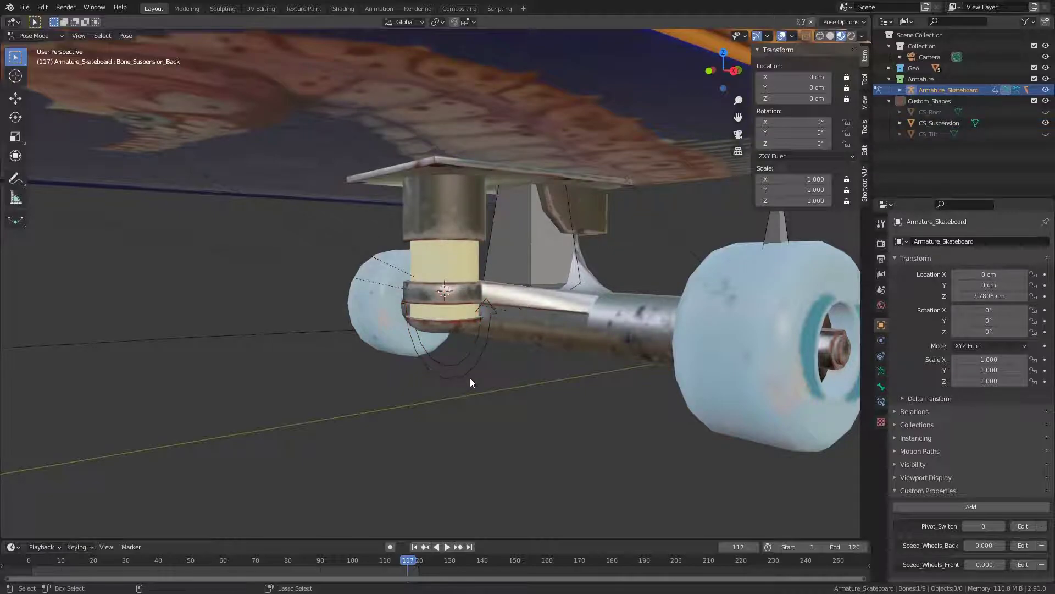
key(ctrl+Tab)
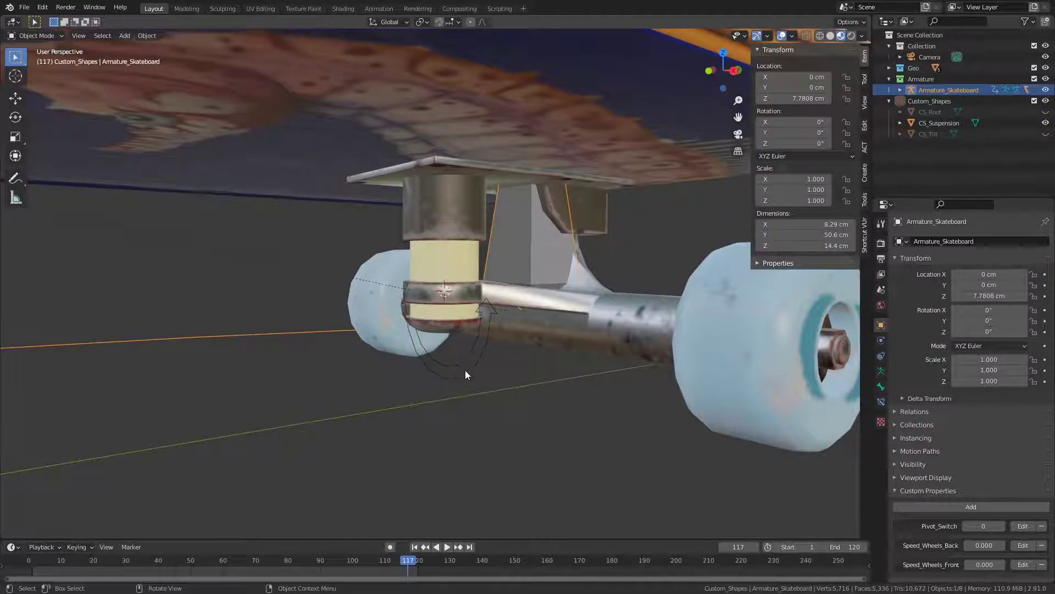
- Snap the 3D cursor to the lower joint of the front suspension bone in the armature's Edit Mode, and return to Object Mode
click(465, 370)
scroll(465, 370, down, 5)
shift+middle_drag(191, 325, 328, 249)
click(290, 108)
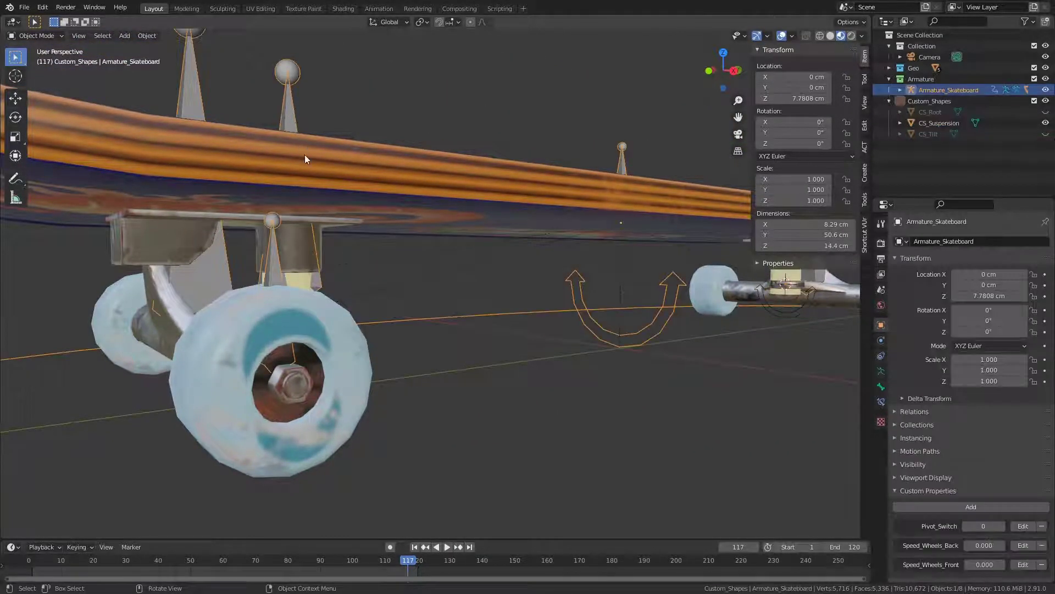
key(Tab)
middle_drag(320, 289, 175, 288)
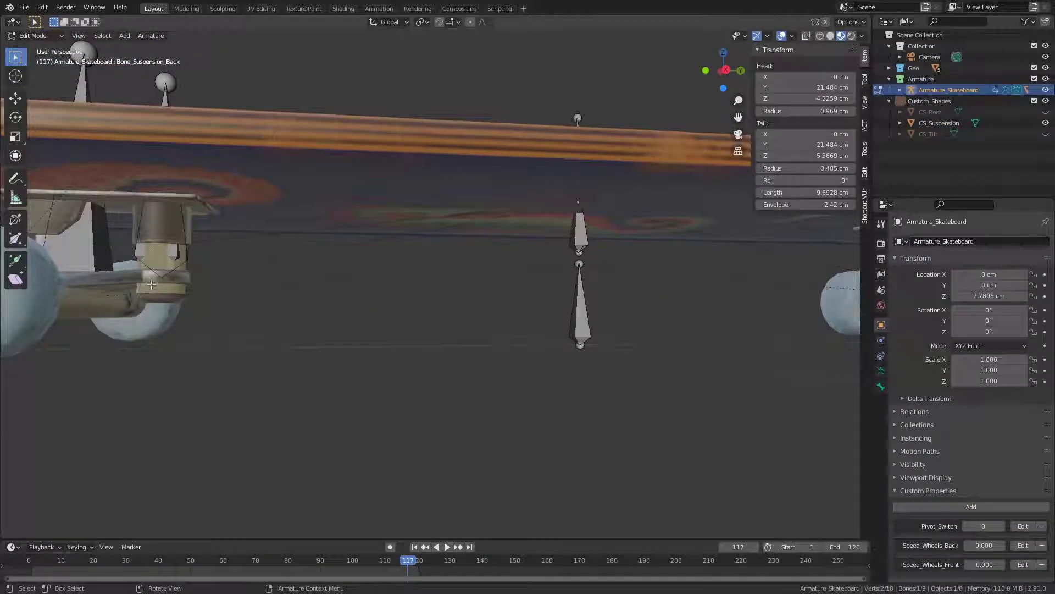
click(159, 281)
key(shift+s)
click(245, 343)
key(Home)
key(Tab)
- Move the CS_Suspension object to the 3D cursor at the front truck
click(695, 302)
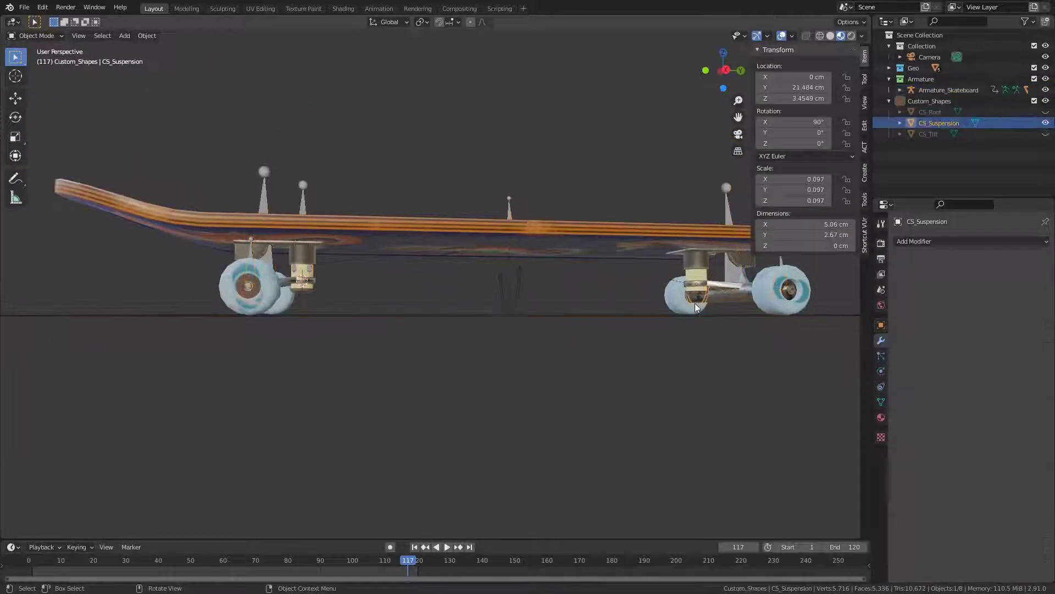
middle_drag(672, 305, 581, 303)
shift+right_click(231, 283)
key(shift+s)
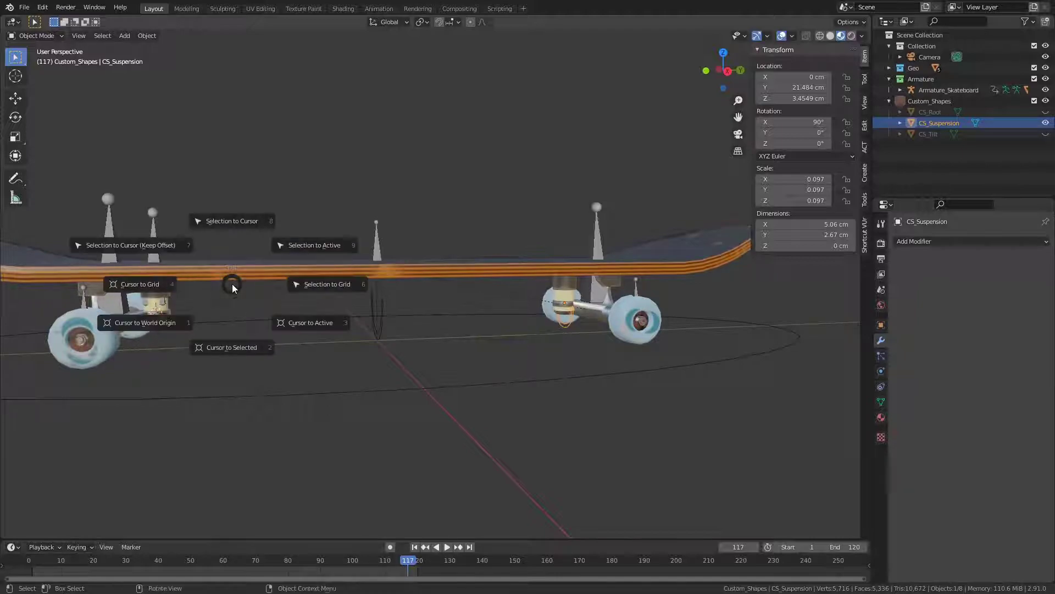
click(235, 214)
- Set and align CS_Suspension as the custom bone shape of Bone_Suspension_Front, and hide the CS_Suspension object in Object Mode
middle_drag(233, 212, 491, 206)
shift+click(452, 196)
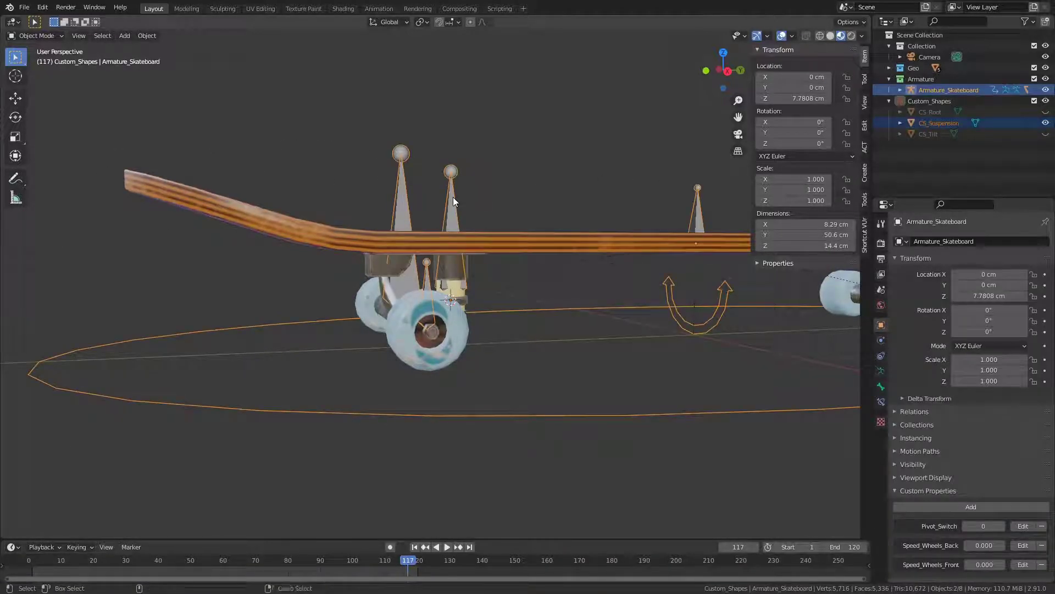
key(ctrl+Tab)
click(453, 196)
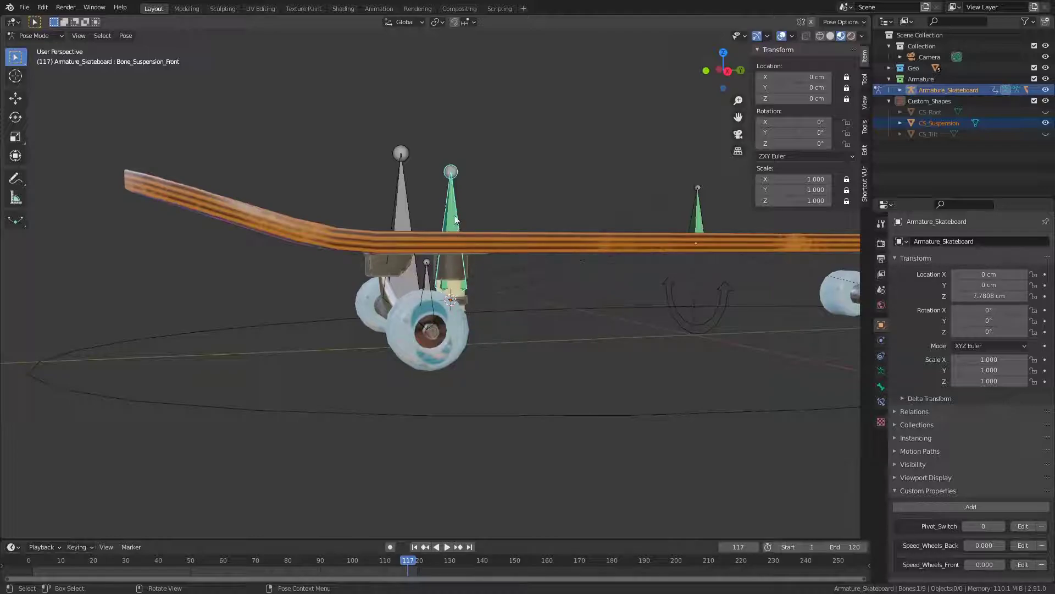
right_click(455, 219)
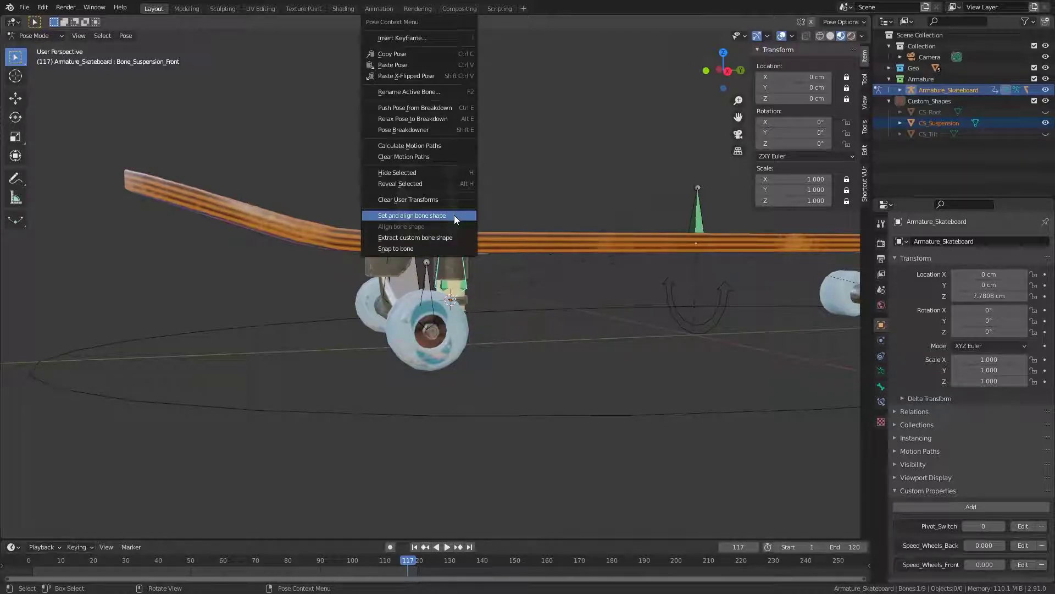
click(454, 216)
middle_drag(482, 263, 384, 286)
key(ctrl+Tab)
click(326, 320)
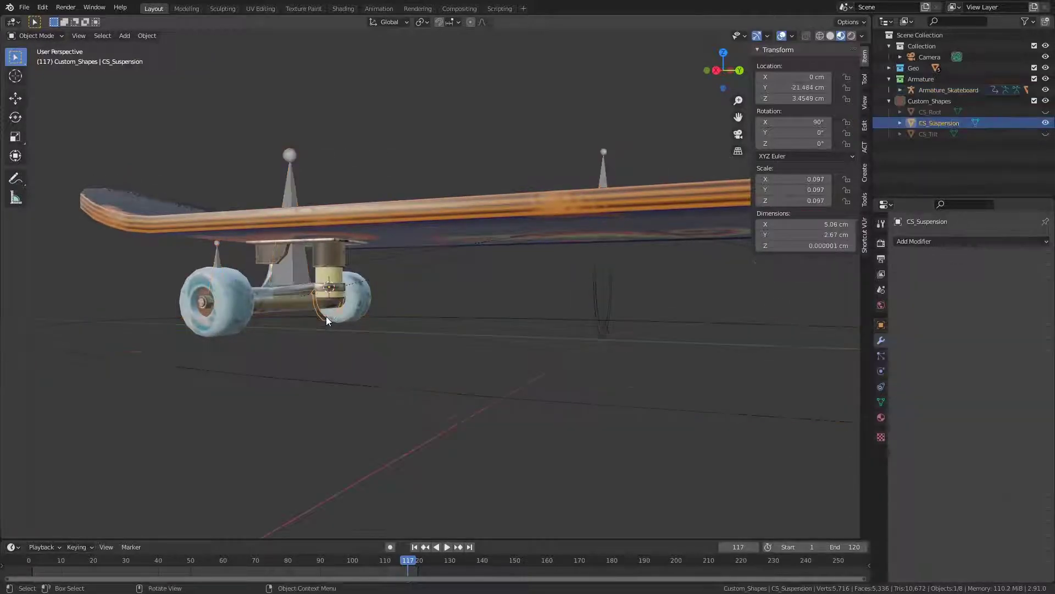
key(h)
- Snap the 3D cursor to the tip of Bone_Pivot_Center in the armature's Edit Mode, and return to Object Mode
scroll(329, 317, down, 4)
middle_drag(393, 317, 503, 339)
scroll(503, 338, up, 4)
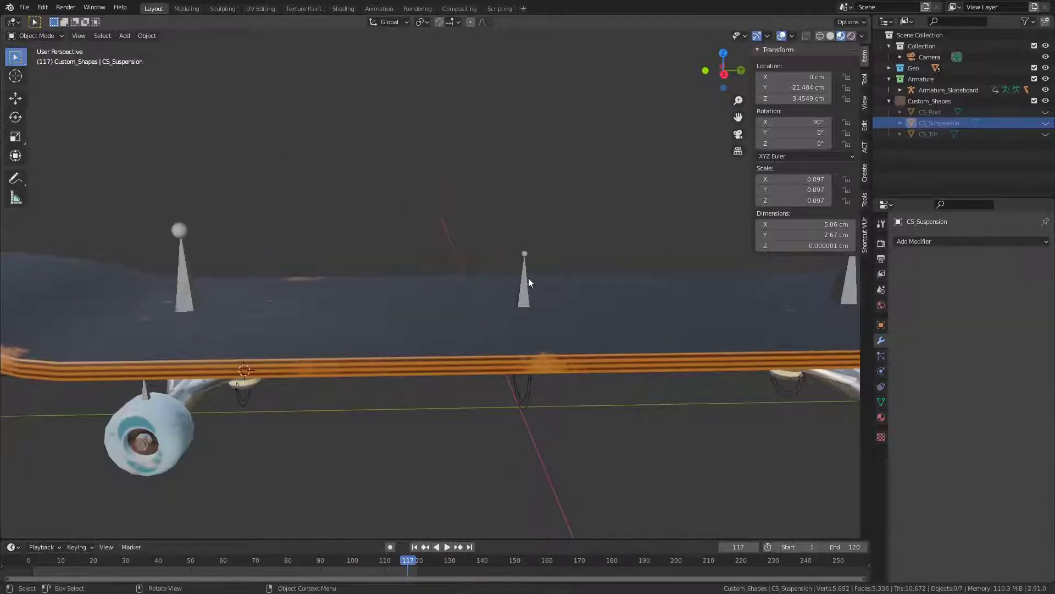
click(528, 279)
key(Tab)
click(524, 252)
middle_drag(555, 250, 476, 245)
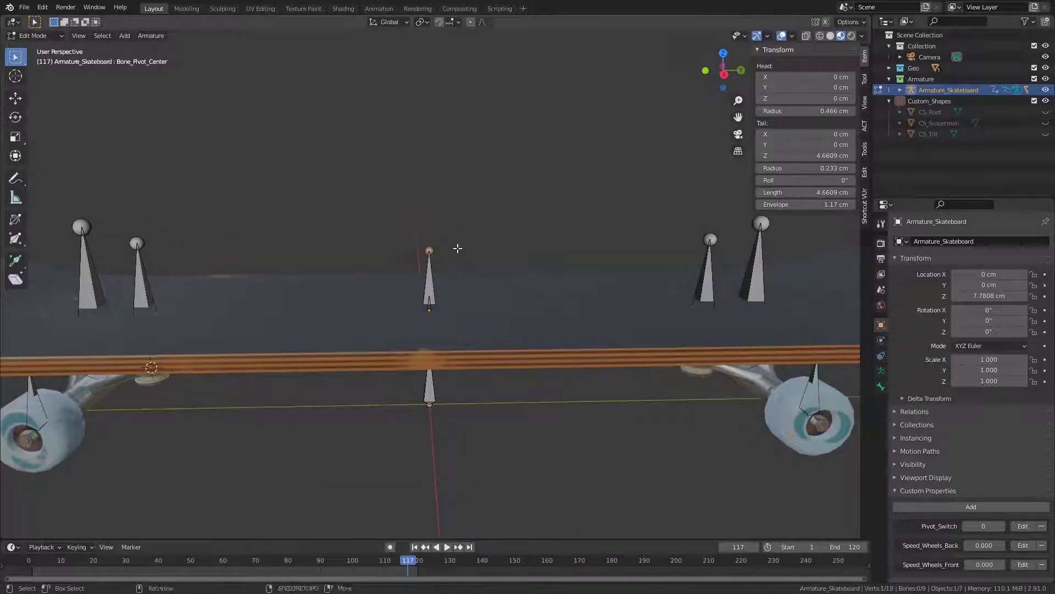
key(shift+s)
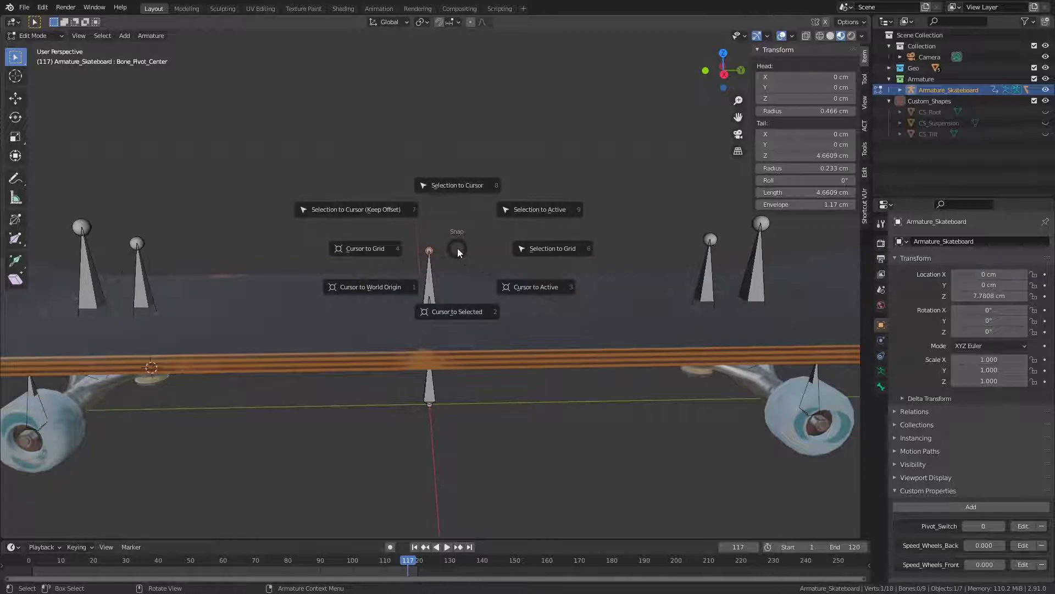
click(461, 289)
key(Tab)
- Add a UV sphere at the 3D cursor with a 2 cm radius, 8 segments and 8 rings
middle_drag(441, 226, 473, 206)
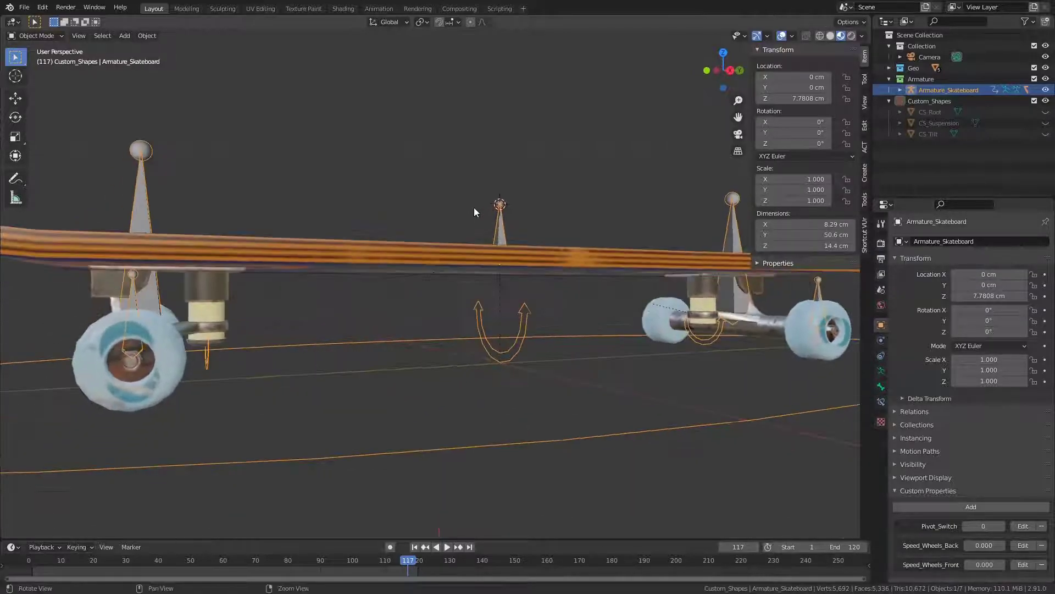
key(shift+a)
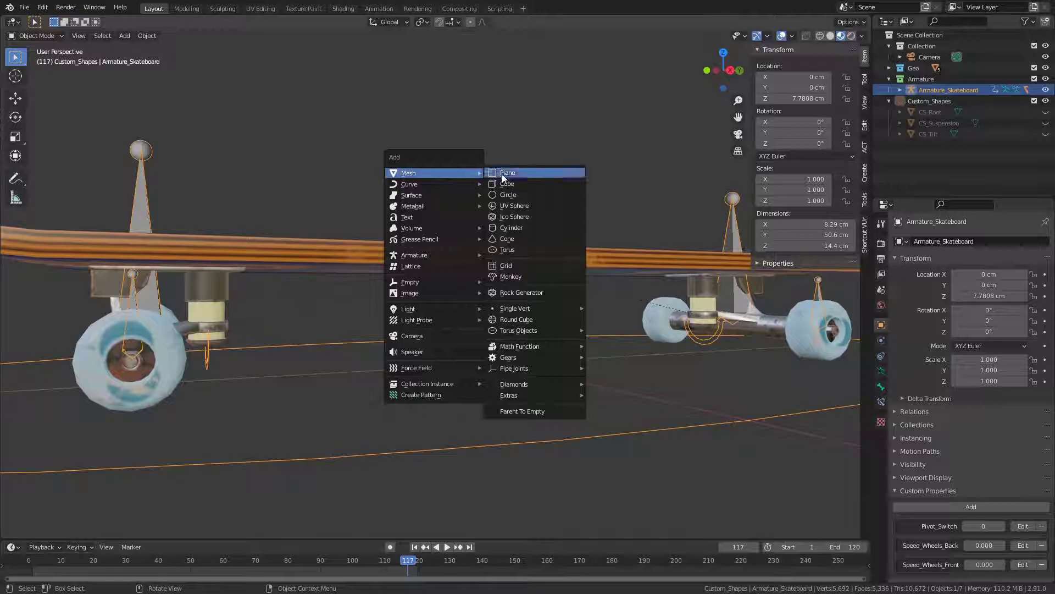
click(556, 204)
click(155, 434)
text(4)
key(Return)
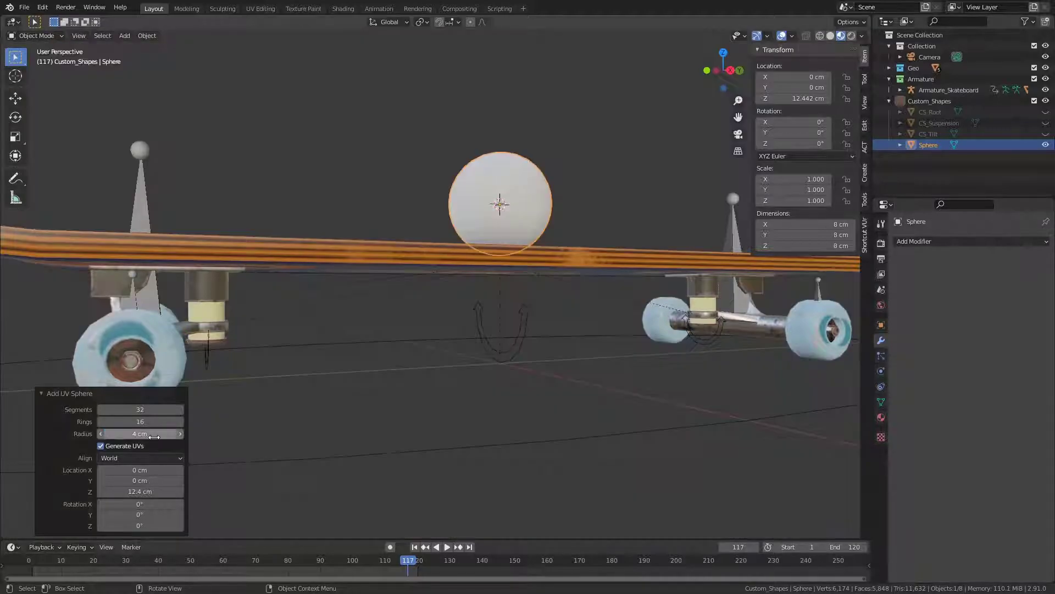
click(154, 434)
text(2)
key(Return)
middle_drag(536, 239, 405, 247)
click(138, 410)
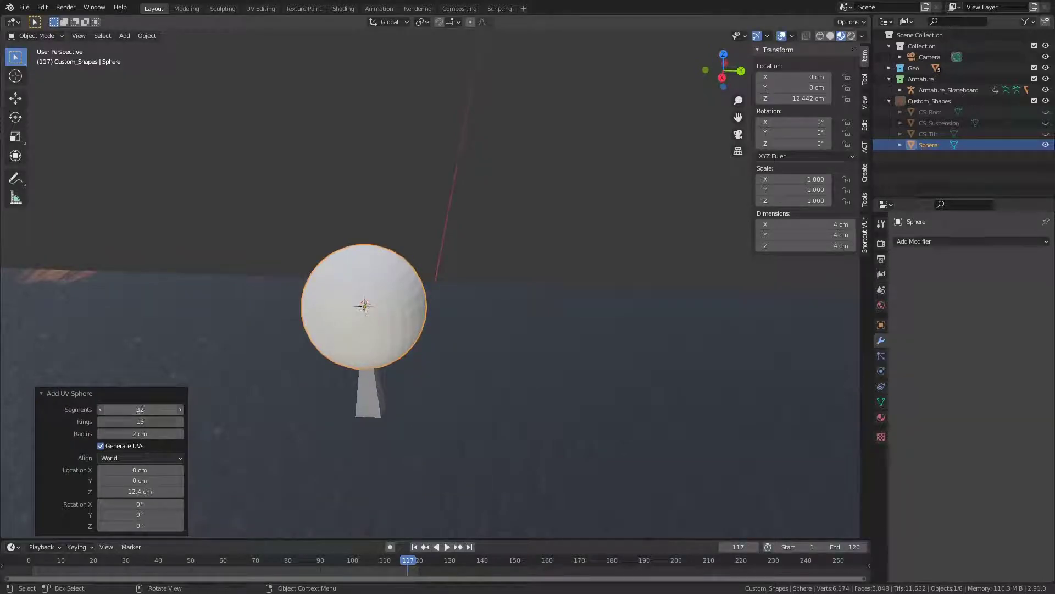
text(8)
key(Return)
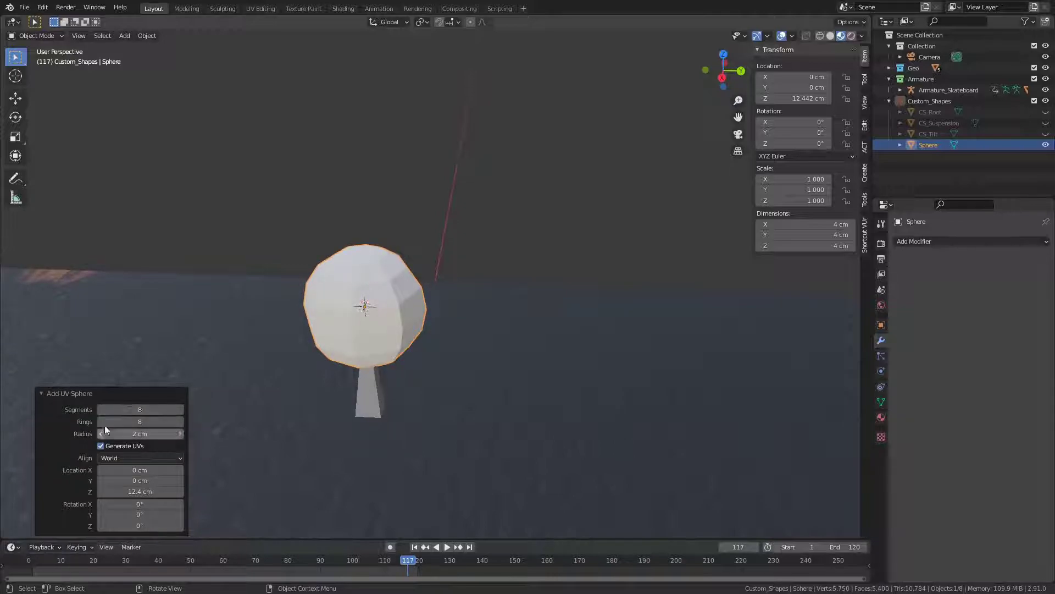
- Delete only the faces of the whole sphere in Edit Mode, keeping its edges as a wireframe, and return to Object Mode
middle_drag(446, 229, 469, 216)
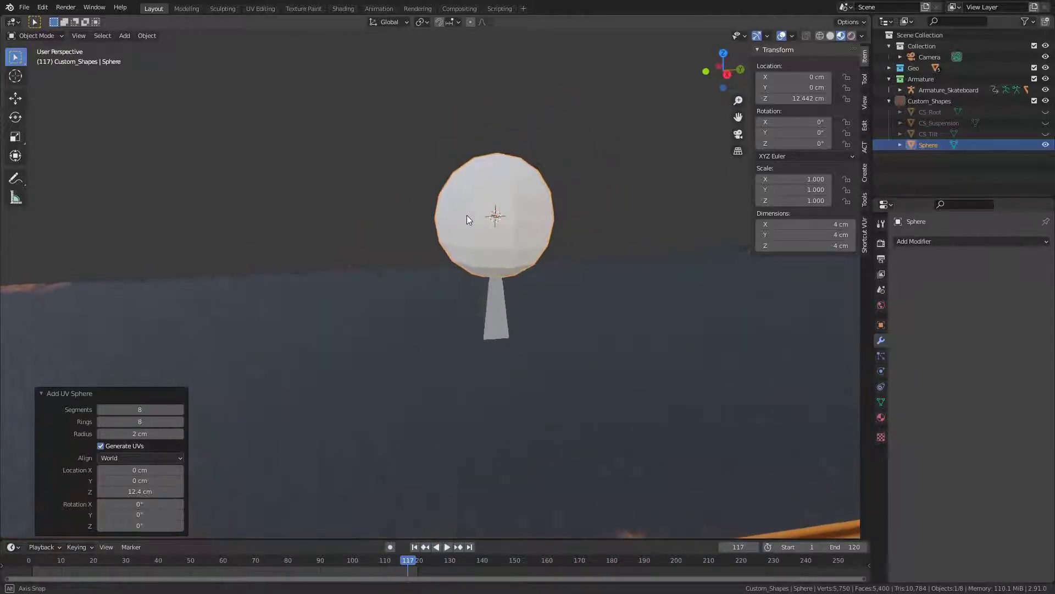
key(Tab)
key(3)
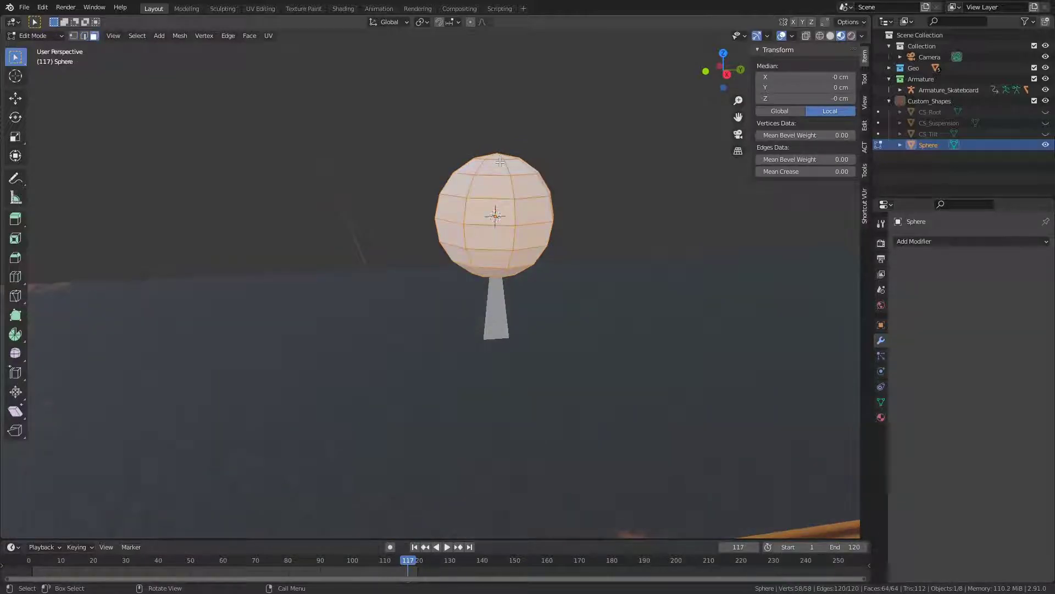
key(x)
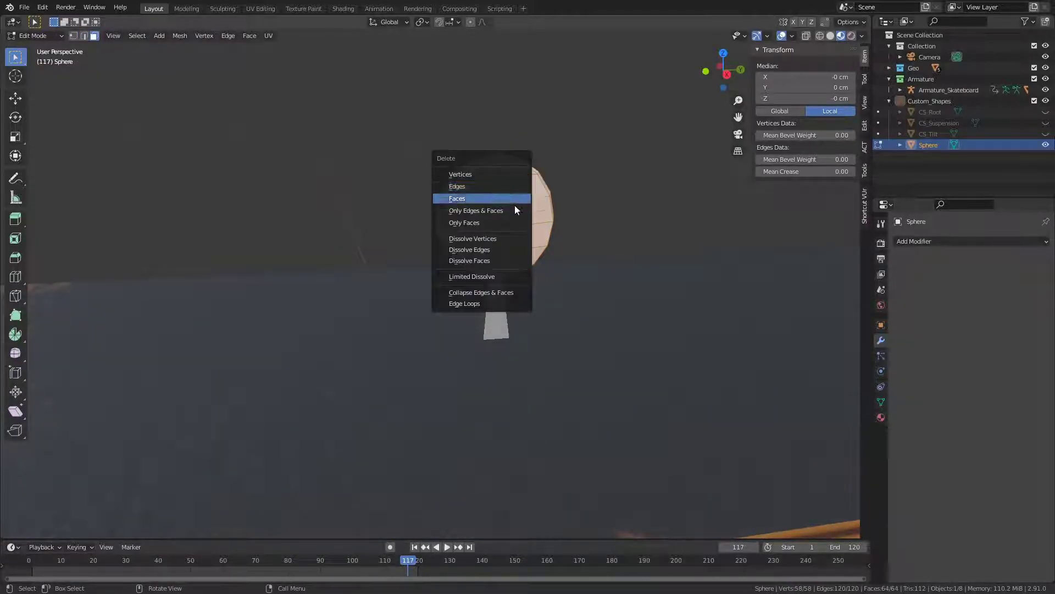
click(505, 222)
middle_drag(478, 205, 476, 266)
key(Tab)
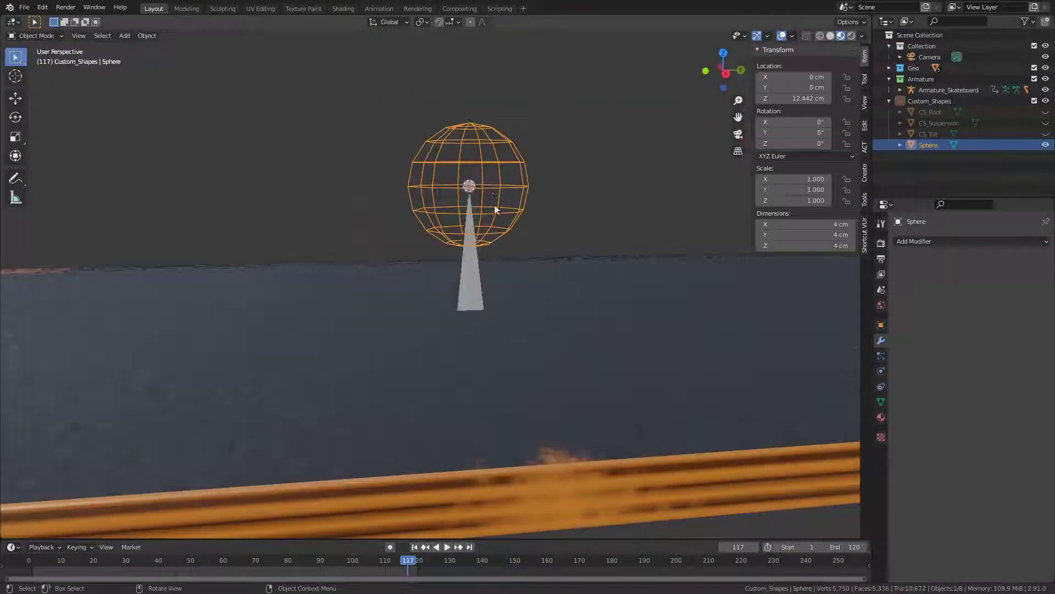
- Set and align the wireframe sphere as the custom bone shape of Bone_Pivot_Center in Pose Mode
shift+click(470, 275)
scroll(470, 274, down, 5)
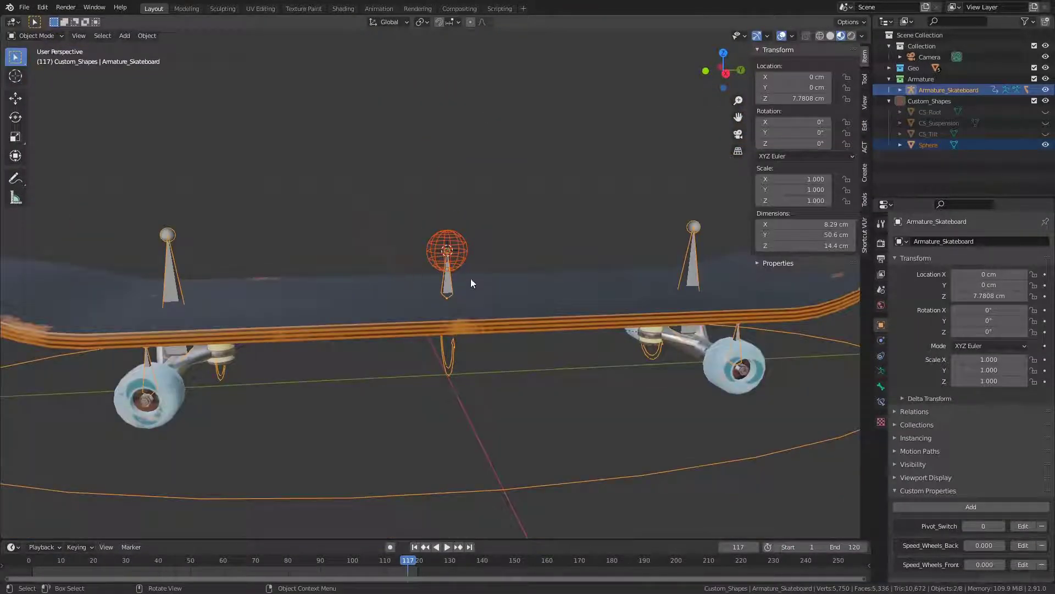
key(ctrl+Tab)
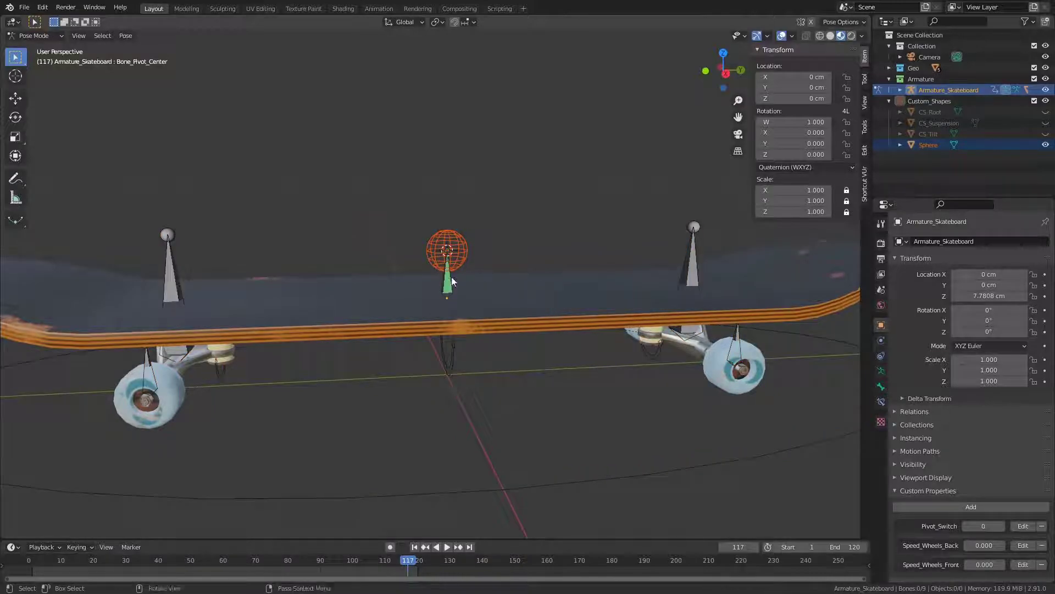
click(450, 282)
right_click(450, 283)
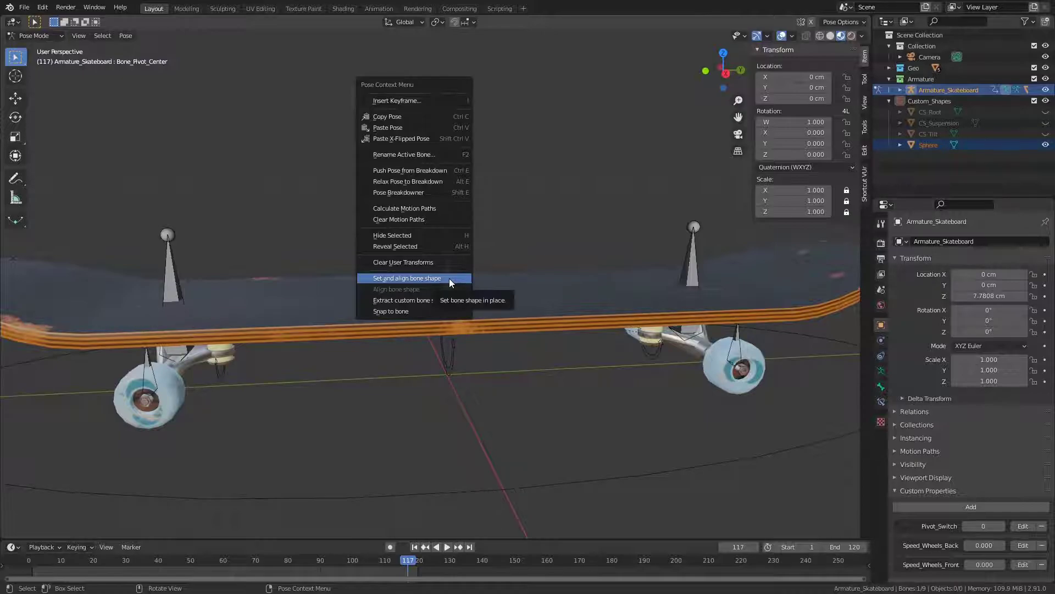
click(449, 278)
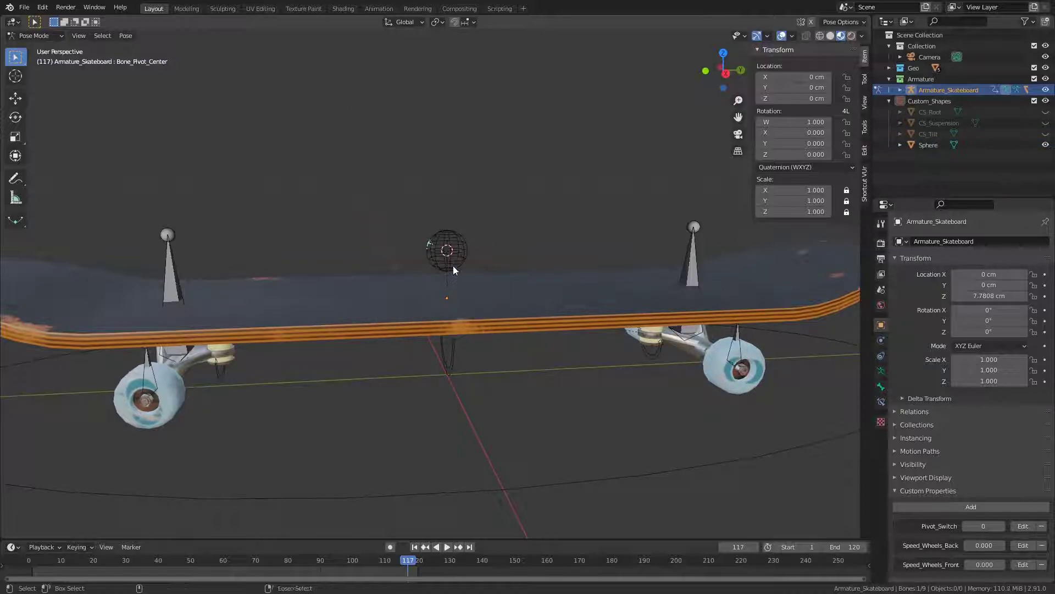
- Rename the sphere object CS_Pivot_Center in Object Mode and hide it
click(462, 253)
key(F2)
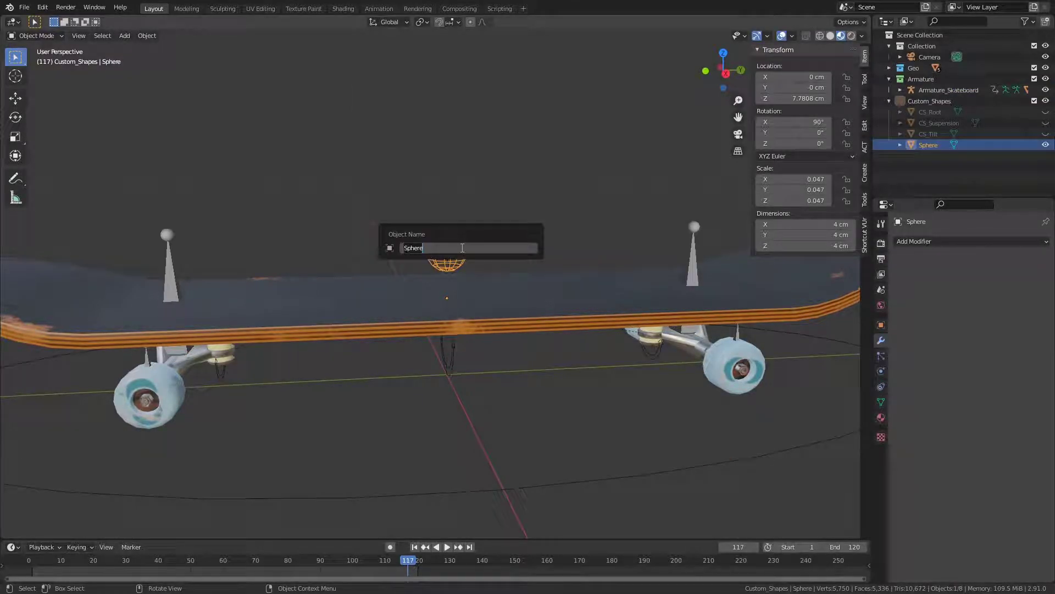
text(CS_Pivot_Center)
key(Return)
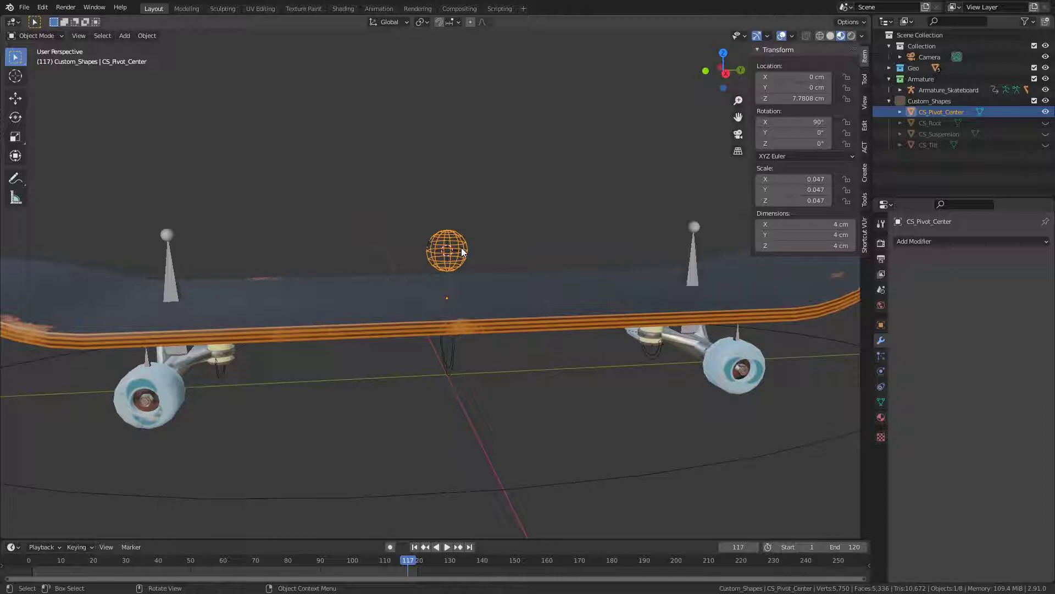
key(alt+a)
- Snap the 3D cursor to the tip of Bone_Pivot_Back in the armature's Edit Mode, and return to Object Mode
shift+middle_drag(657, 297, 481, 240)
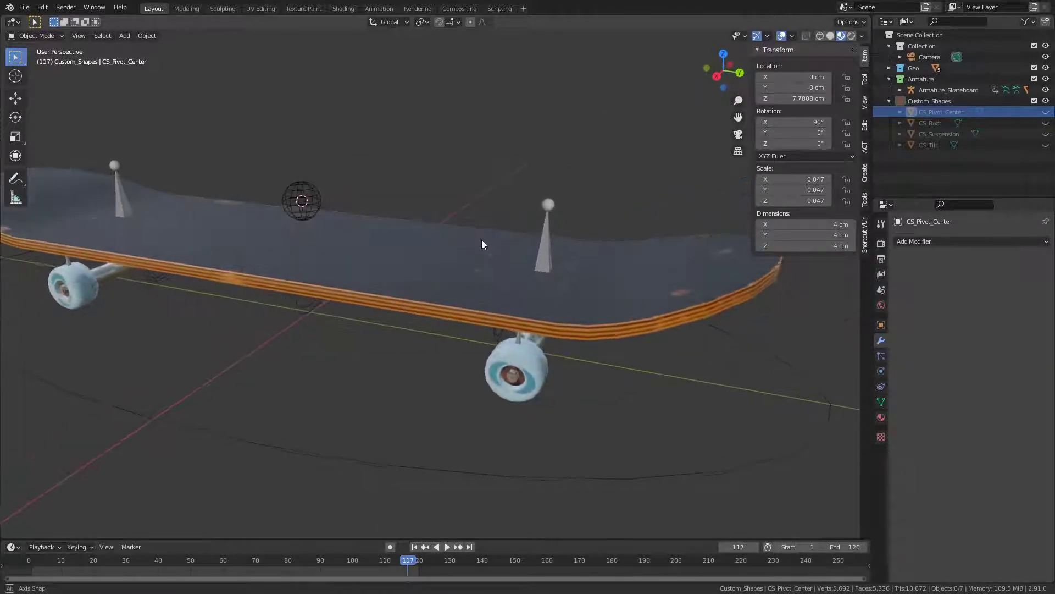
click(548, 206)
key(Tab)
click(549, 203)
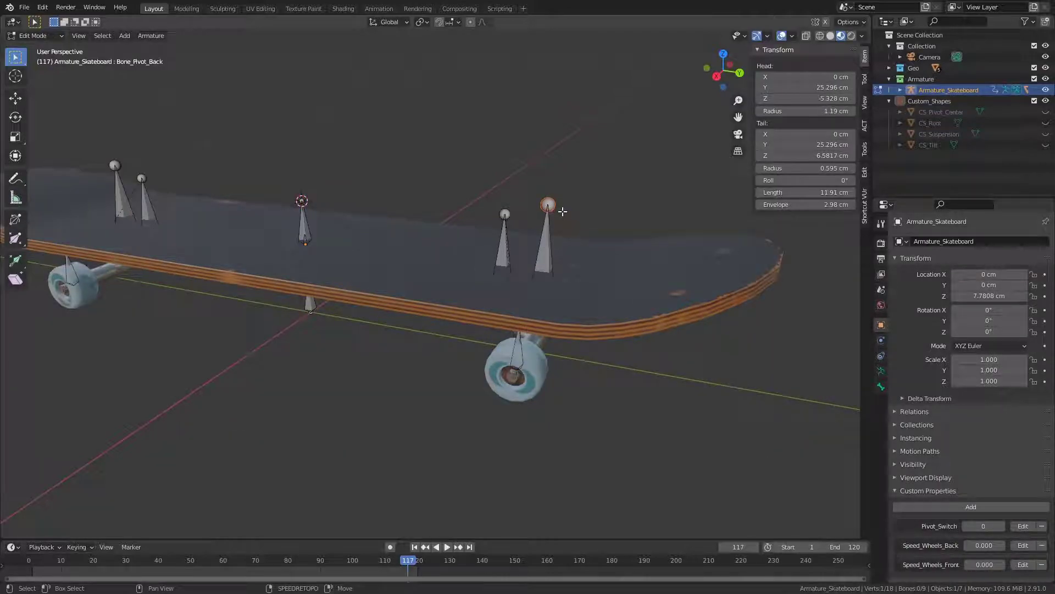
key(shift+s)
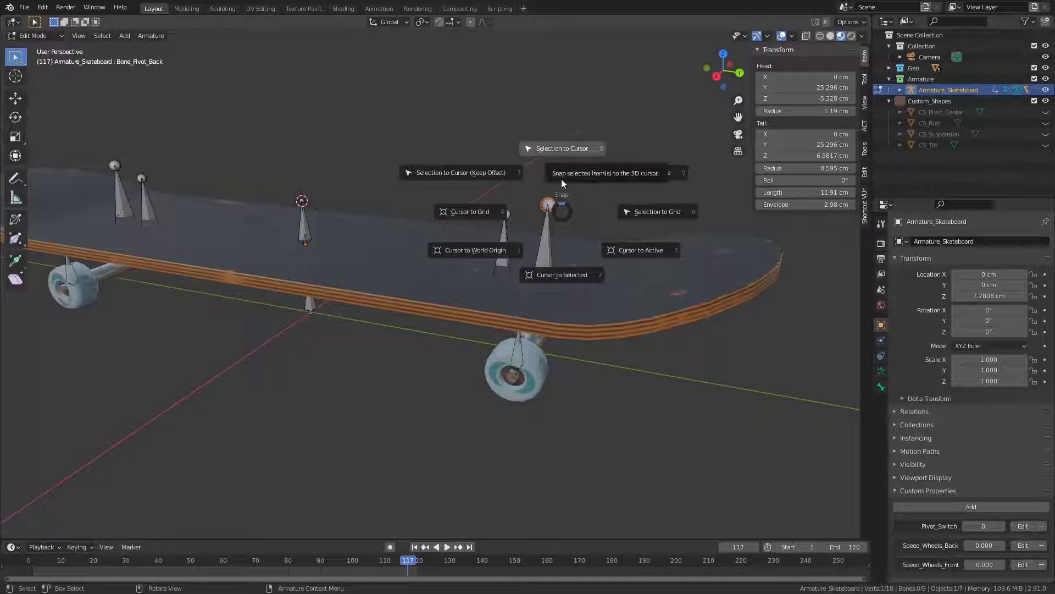
click(568, 258)
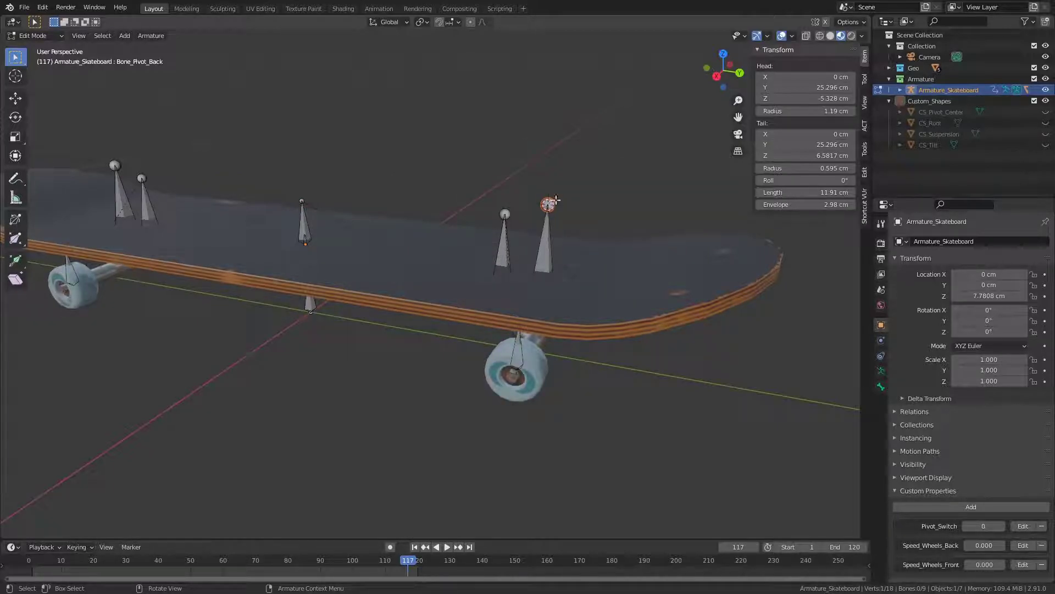
key(Tab)
- Add a mesh circle with 16 vertices and a 4 cm radius at the 3D cursor
key(shift+a)
mouse_move(559, 186)
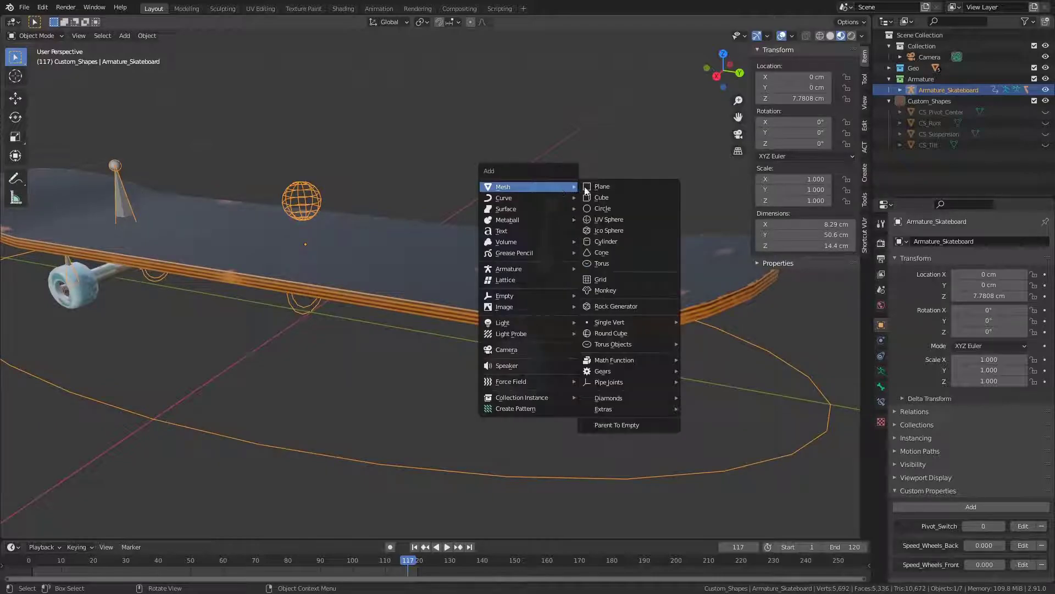
click(626, 207)
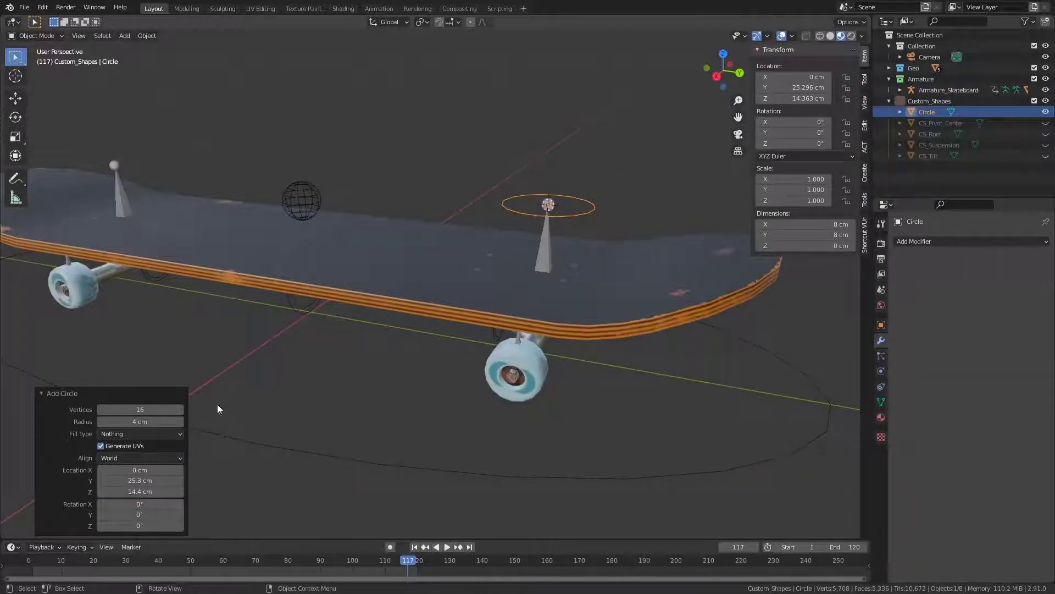
- Duplicate the circle in Edit Mode and rotate the copy 90° about the X axis
middle_drag(212, 408, 457, 326)
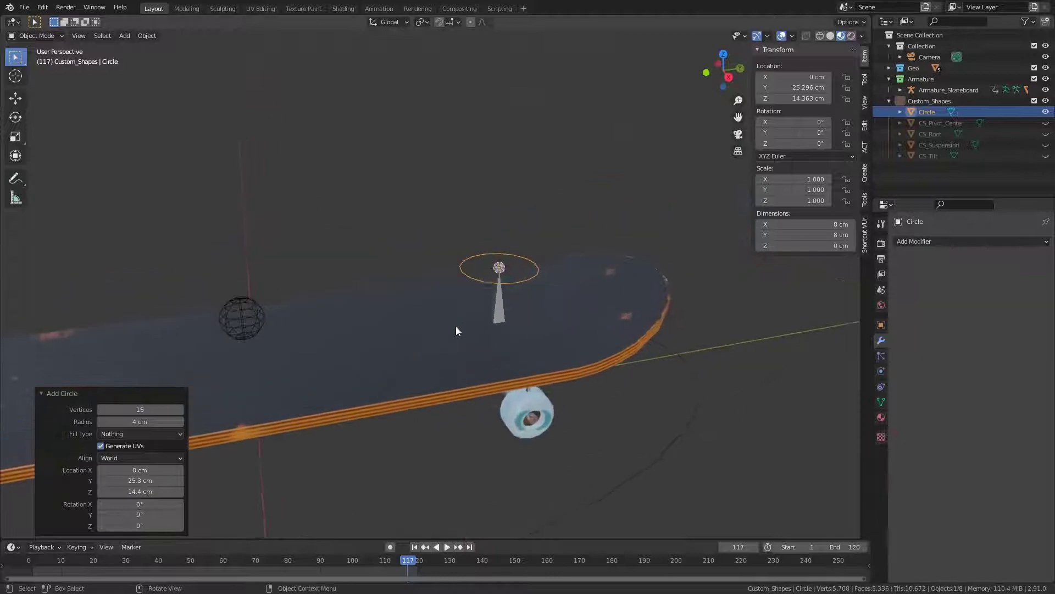
key(Tab)
scroll(535, 273, up, 4)
middle_drag(544, 272, 440, 298)
key(shift+d)
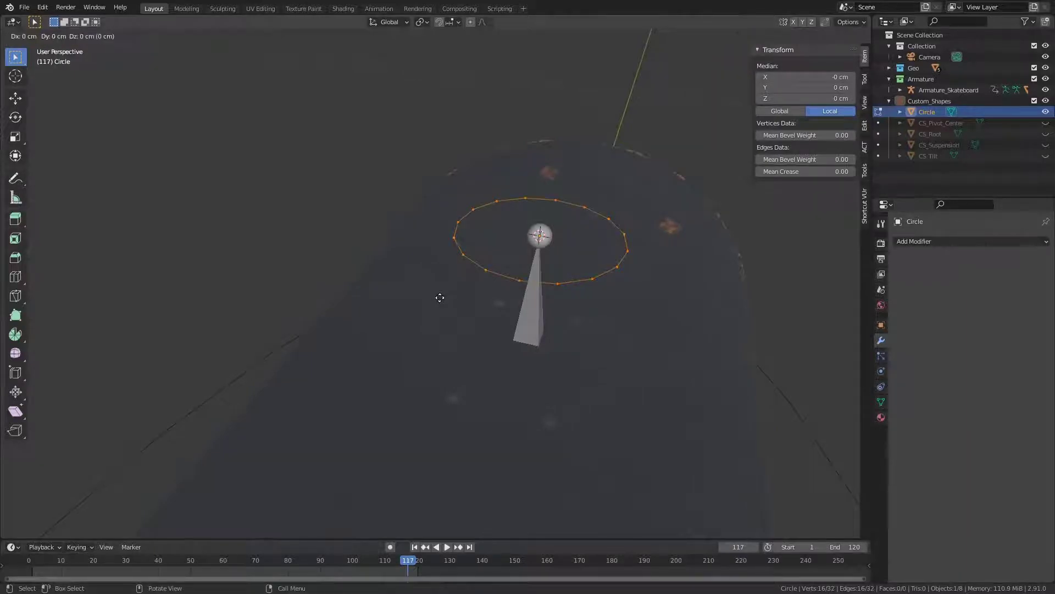
key(r)
text(x)
text(90)
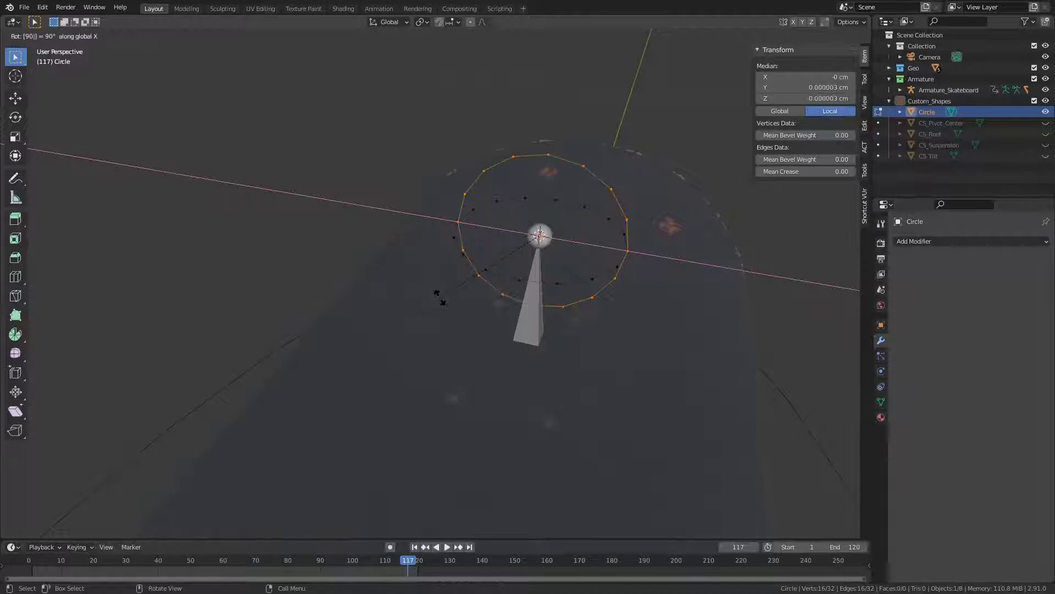
key(Return)
- Duplicate the upright circle and rotate the copy 90° about the Z axis
middle_drag(438, 299, 370, 271)
text(r)
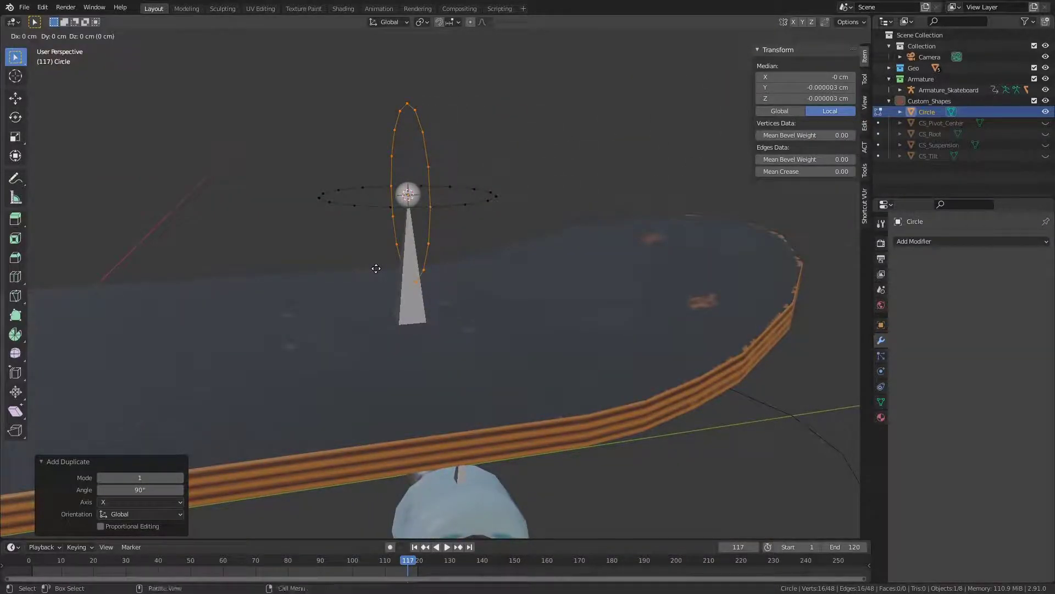
text(z90)
key(Return)
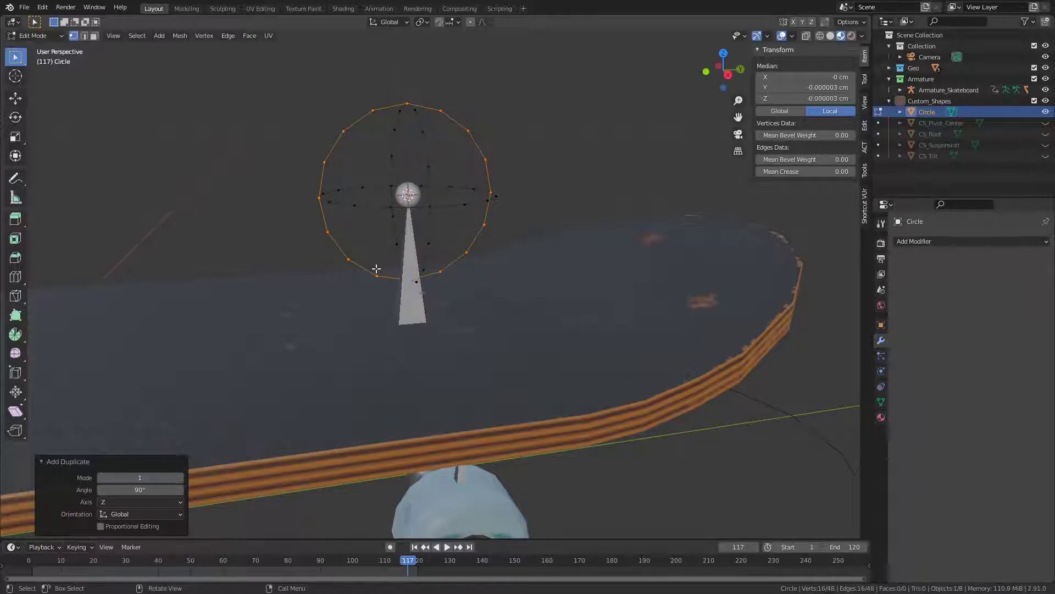
- Scale all three circles down together to about 3.74 cm across, and return to Object Mode
middle_drag(385, 248, 619, 208)
key(a)
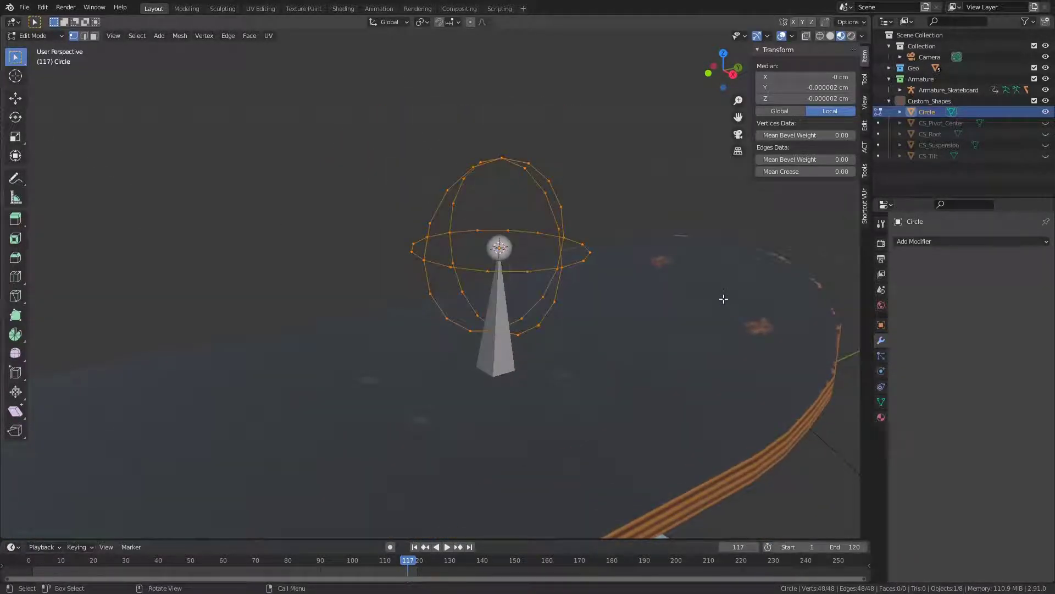
key(s)
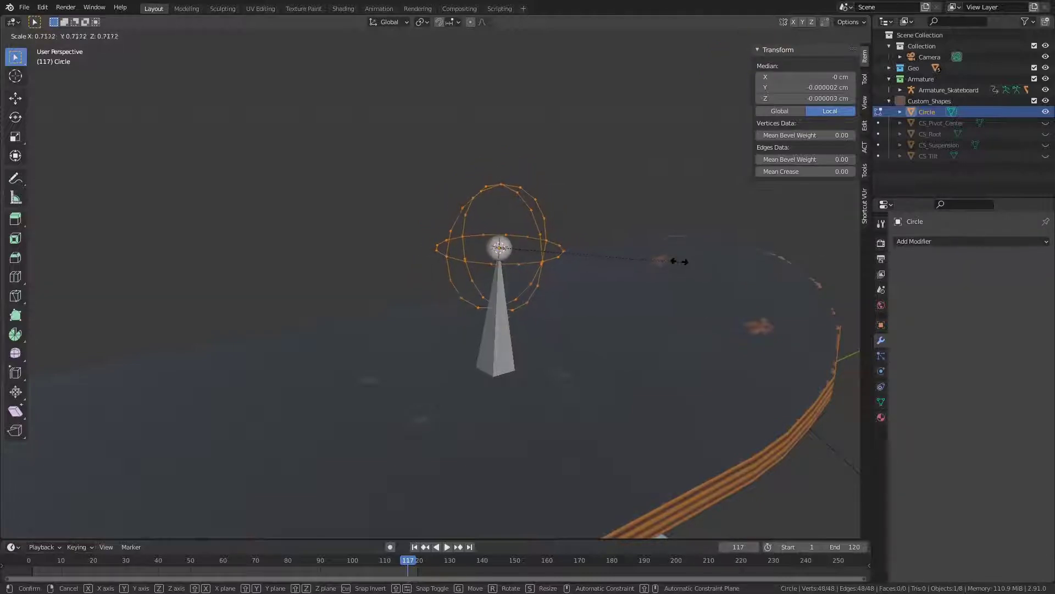
click(658, 249)
key(alt+a)
middle_drag(575, 158, 556, 252)
key(a)
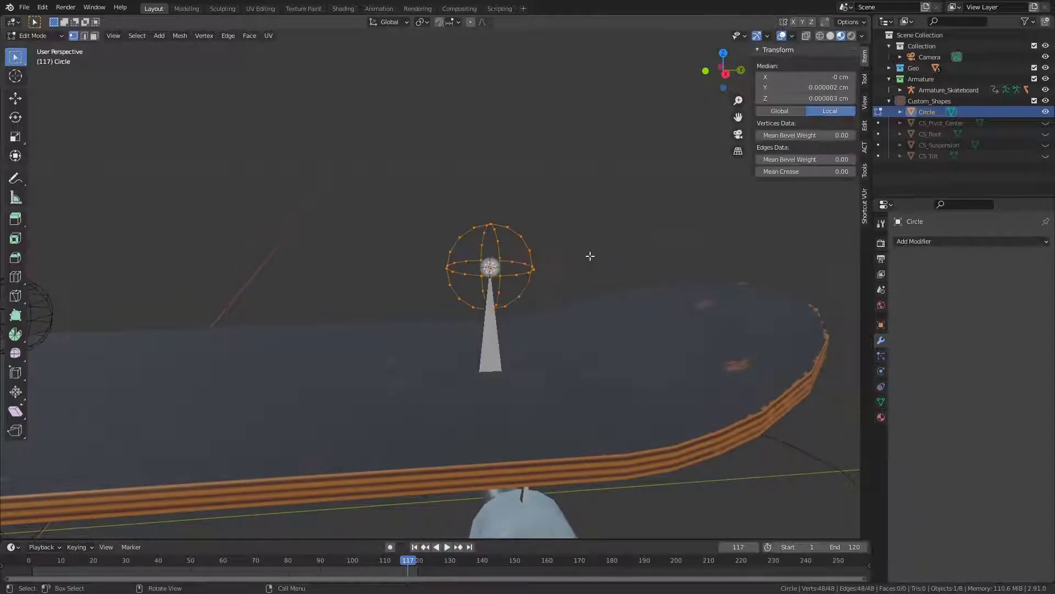
key(s)
click(567, 254)
key(Tab)
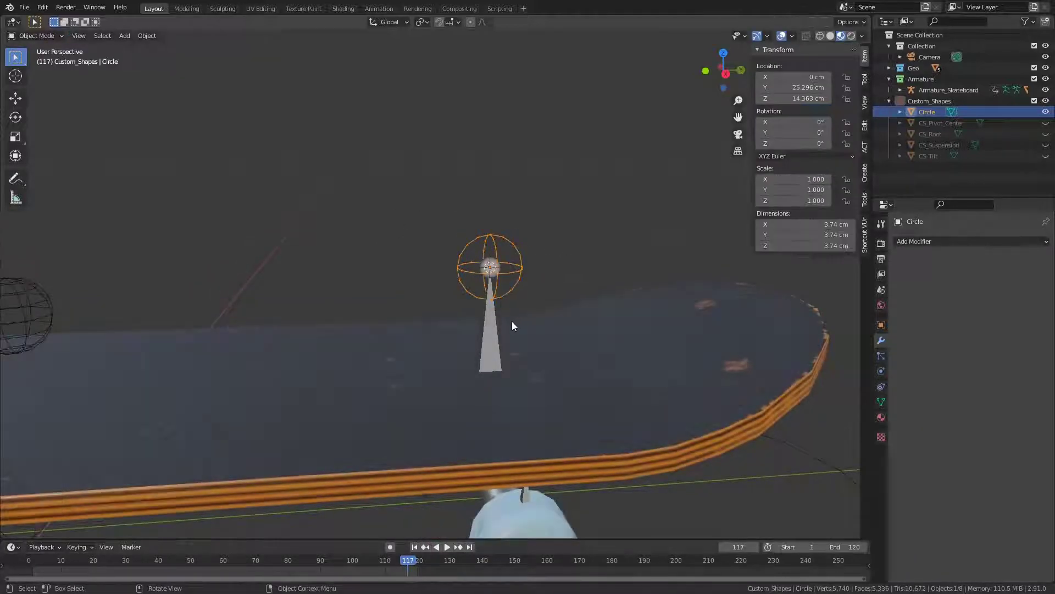
- Assign the circle object to Bone_Pivot_Back in Pose Mode with Set and align bone shape, and return to Object Mode
click(487, 331)
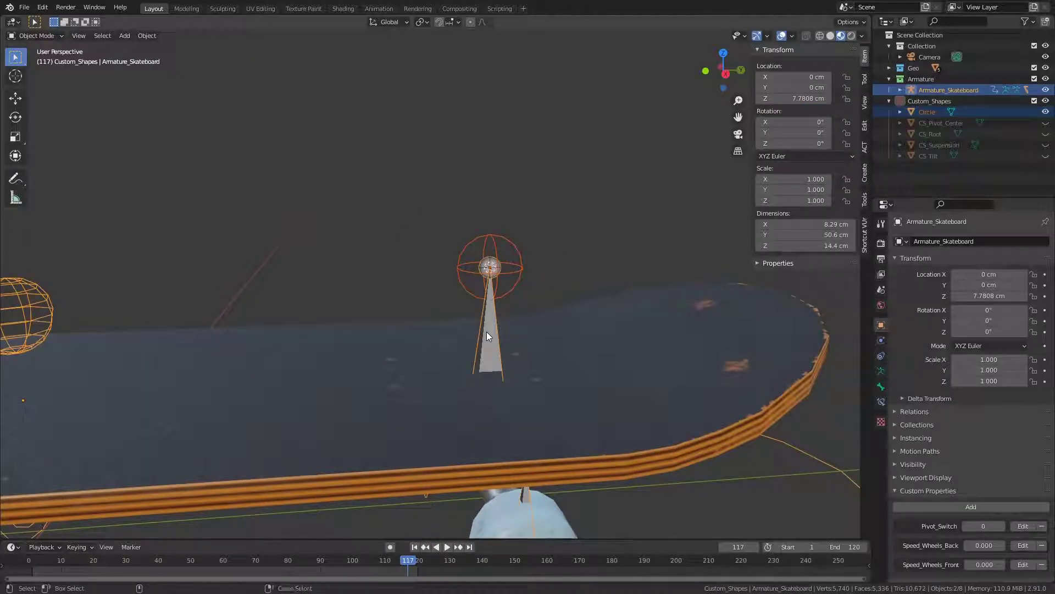
key(ctrl+Tab)
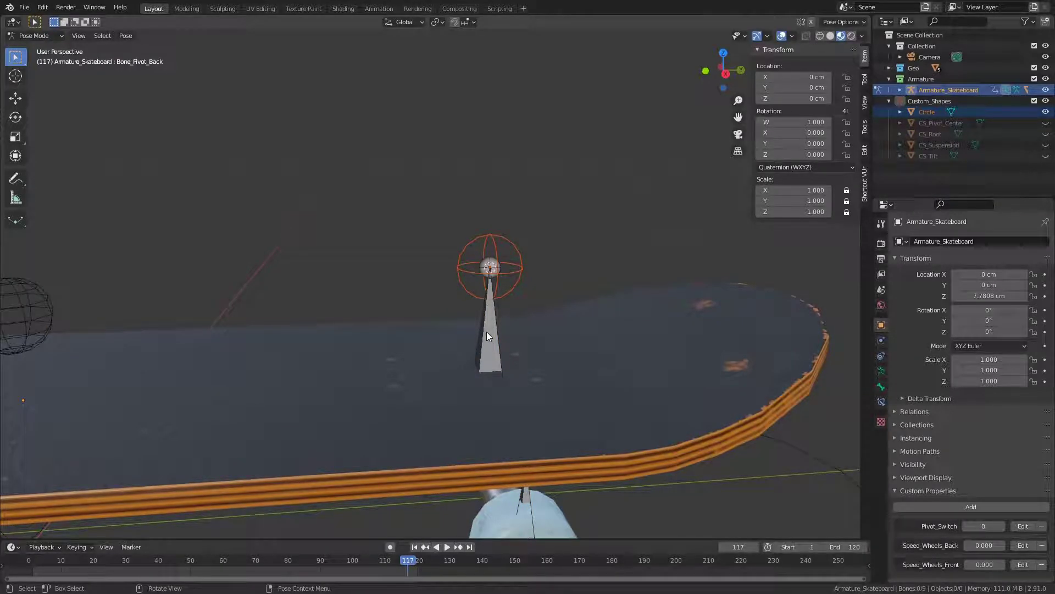
click(486, 333)
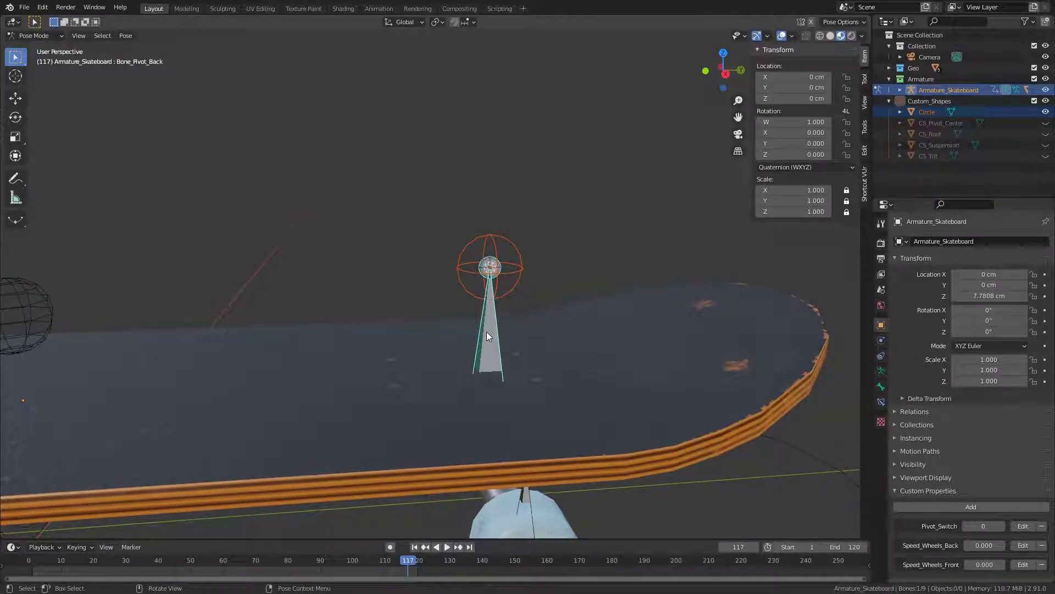
right_click(486, 331)
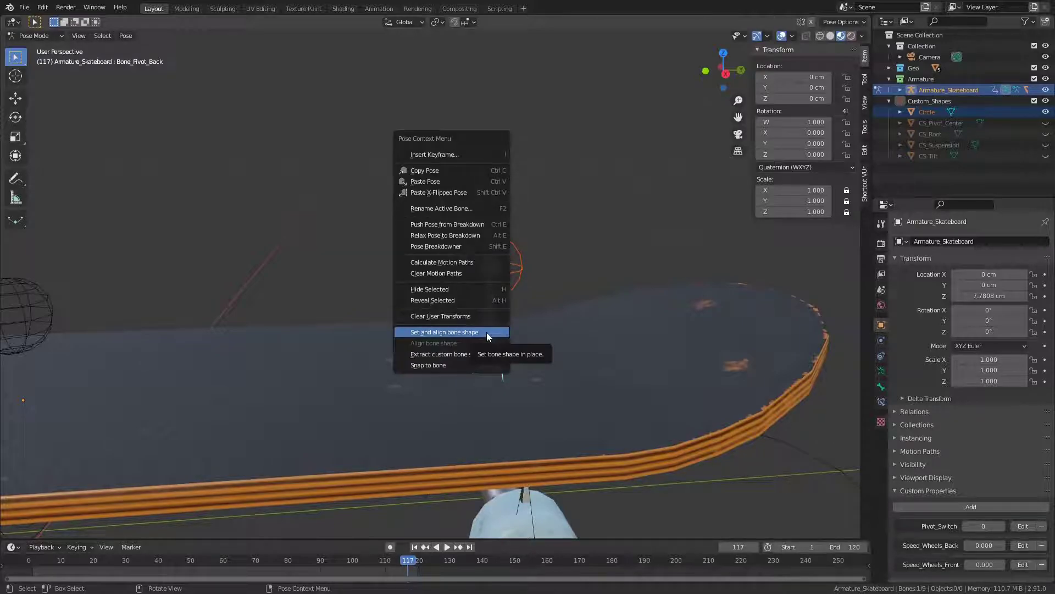
click(486, 332)
middle_drag(486, 332, 561, 249)
key(ctrl+Tab)
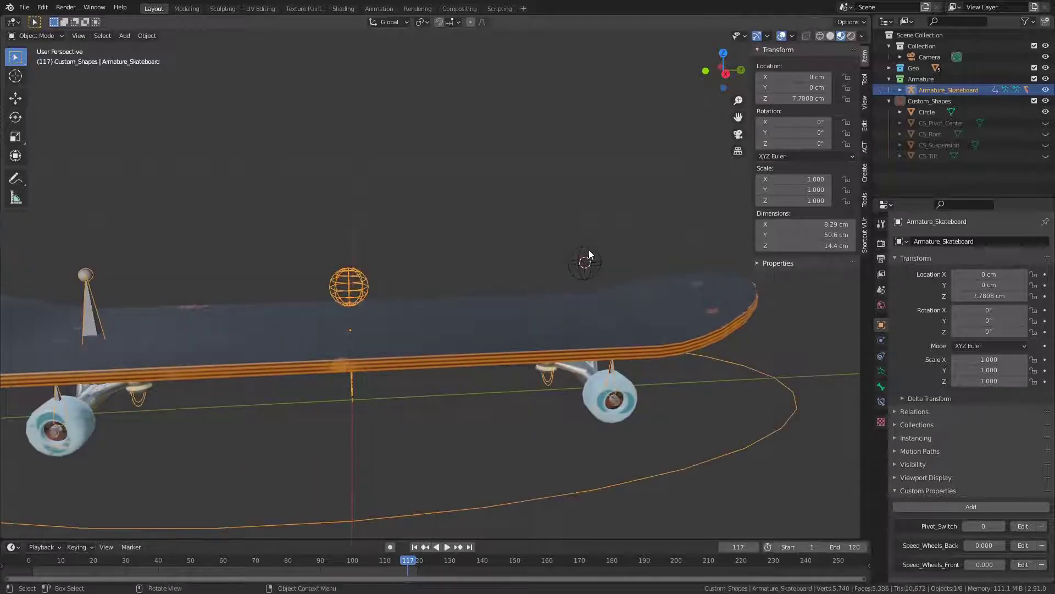
- Snap the 3D cursor to the tip of the front pivot bone in the armature's Edit Mode, and return to Object Mode
click(587, 251)
middle_drag(450, 251, 223, 313)
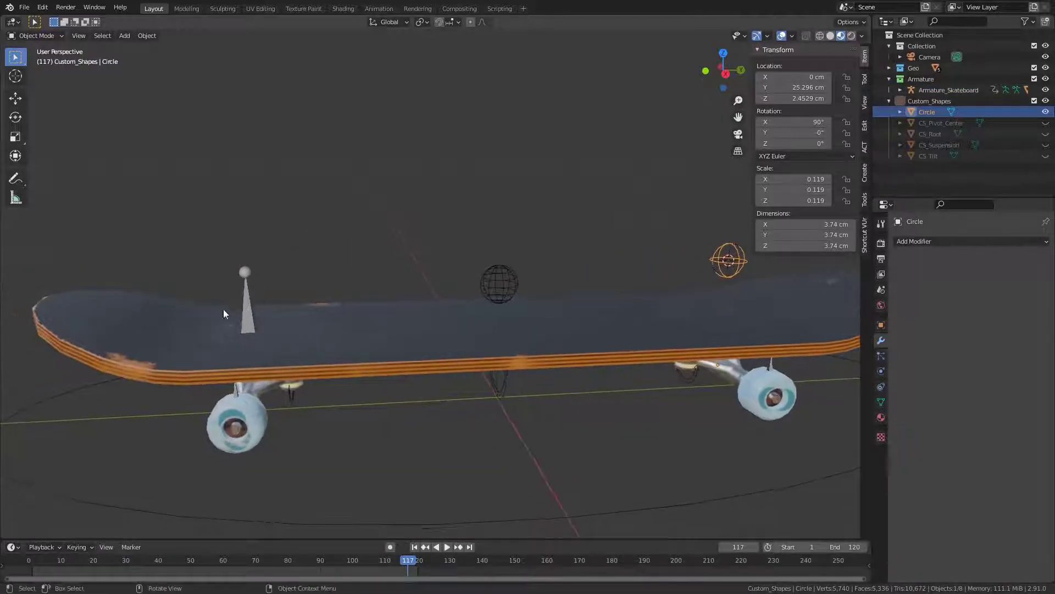
click(256, 306)
click(248, 291)
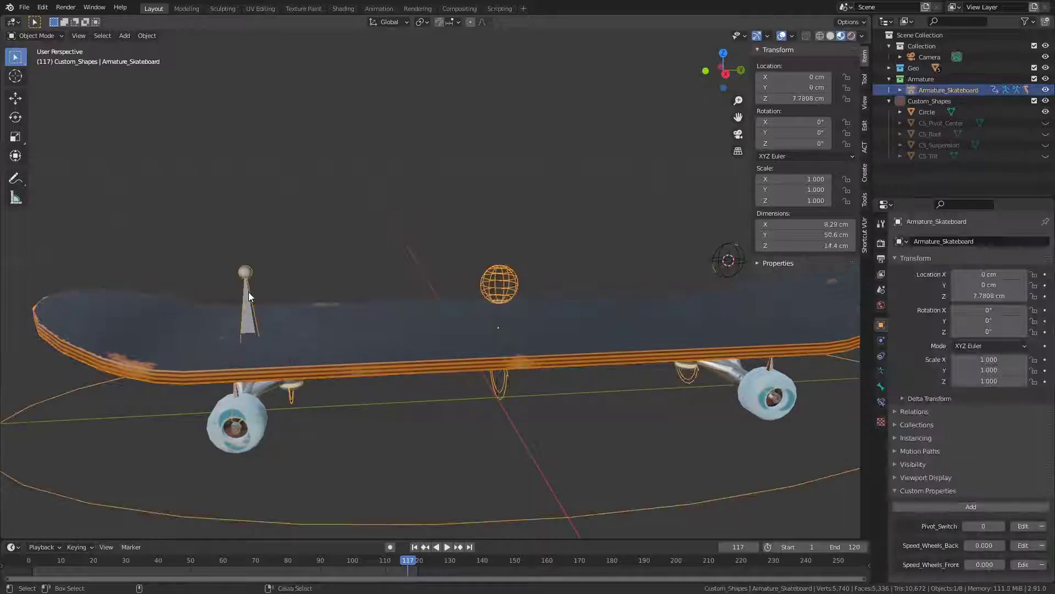
key(Tab)
click(246, 269)
key(shift+s)
click(256, 318)
key(Tab)
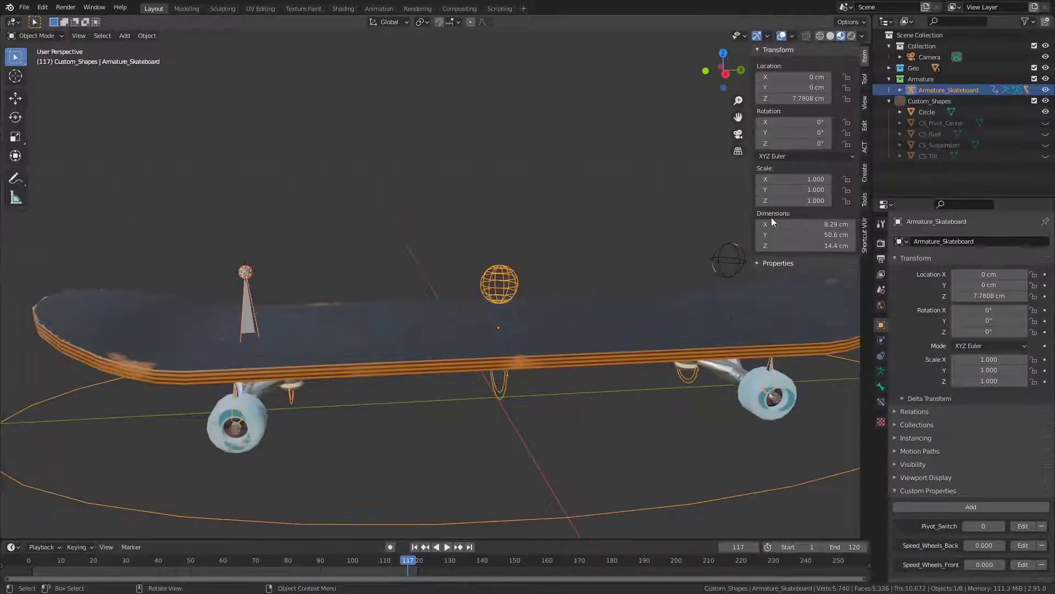
- Rename the Circle object as CS_Pivot
click(737, 265)
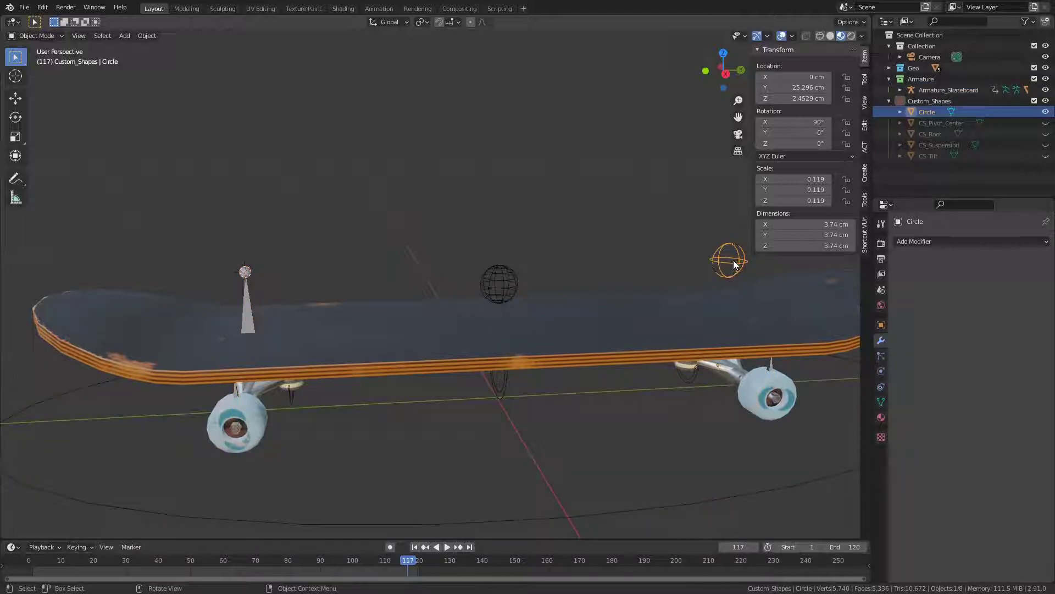
key(F2)
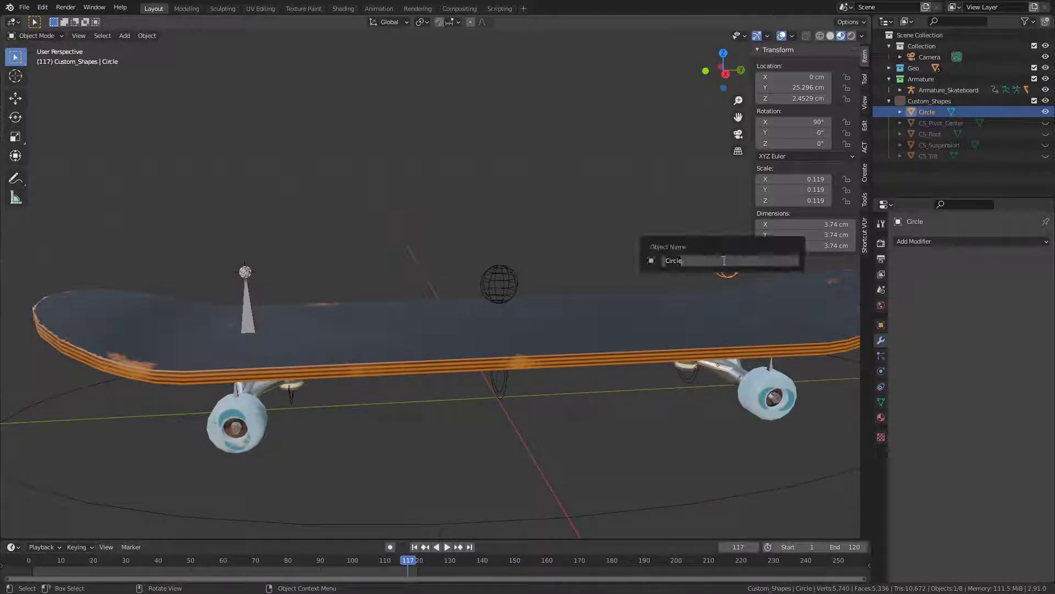
text(CS)
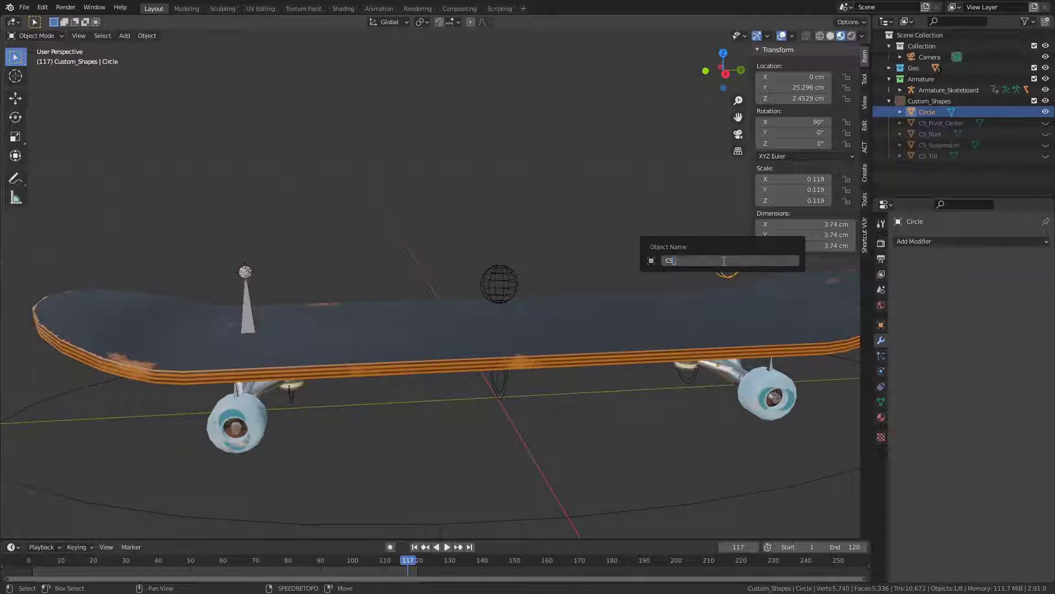
text(_Pivot)
key(Return)
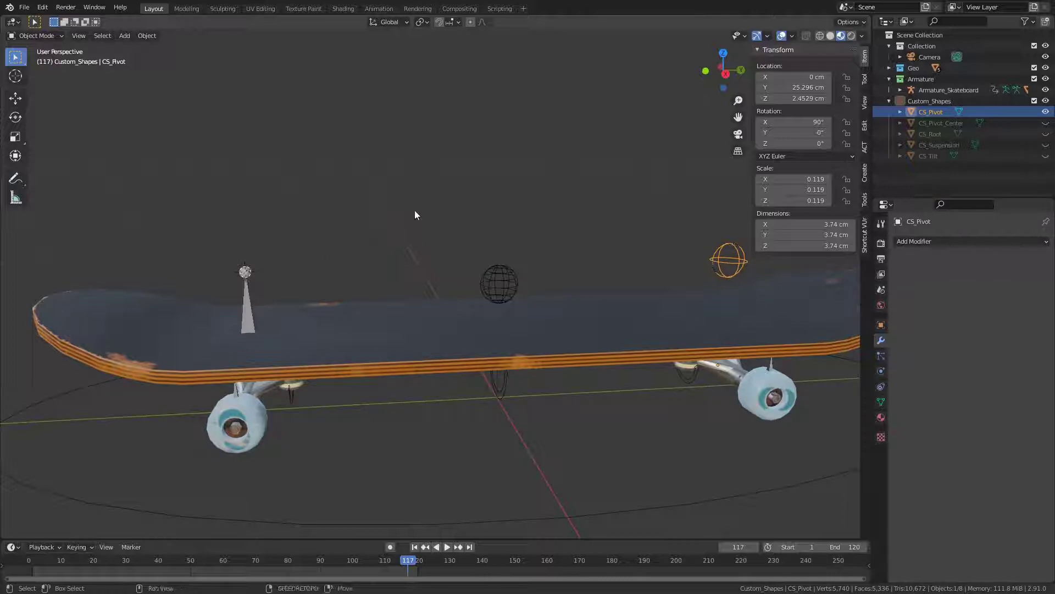
- Snap the CS_Pivot object to the 3D cursor
middle_drag(532, 211, 491, 192)
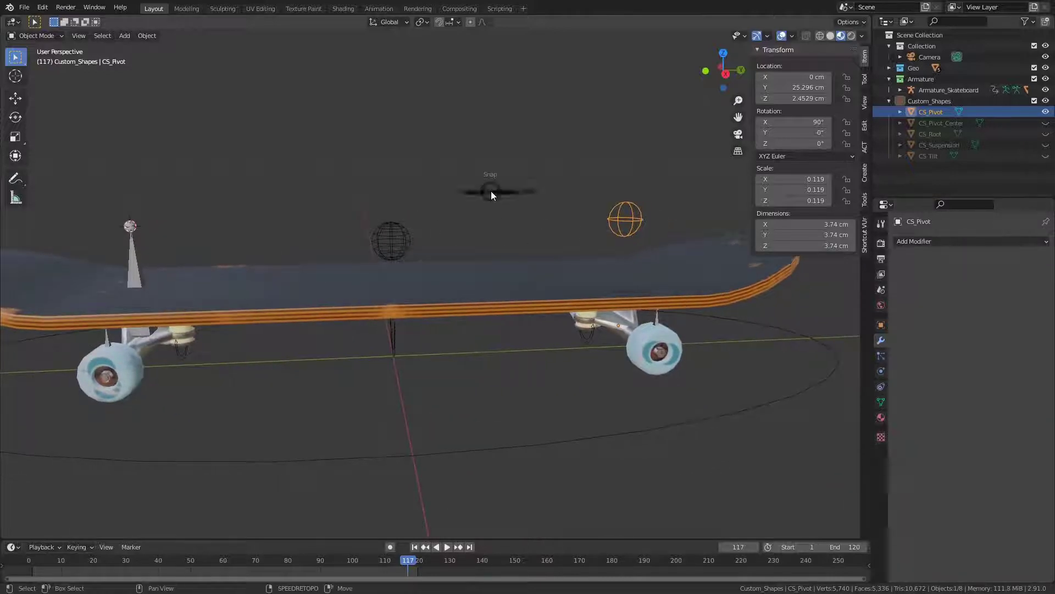
key(shift+s)
click(496, 136)
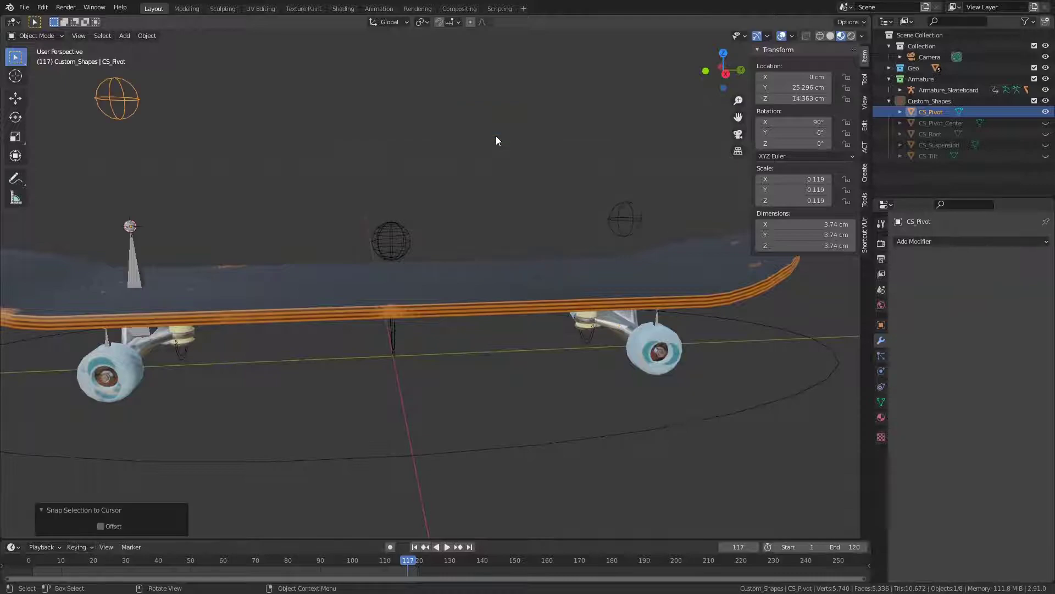
- Snap the 3D cursor to the centre of CS_Pivot's vertices and set the object's origin to the cursor
middle_drag(336, 194, 564, 229)
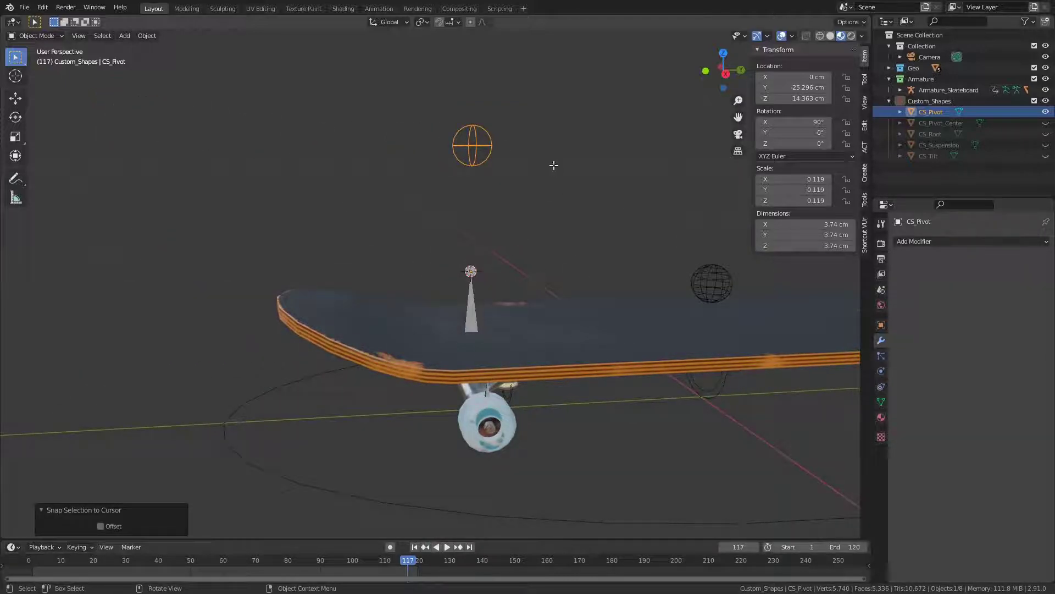
key(Tab)
key(shift+s)
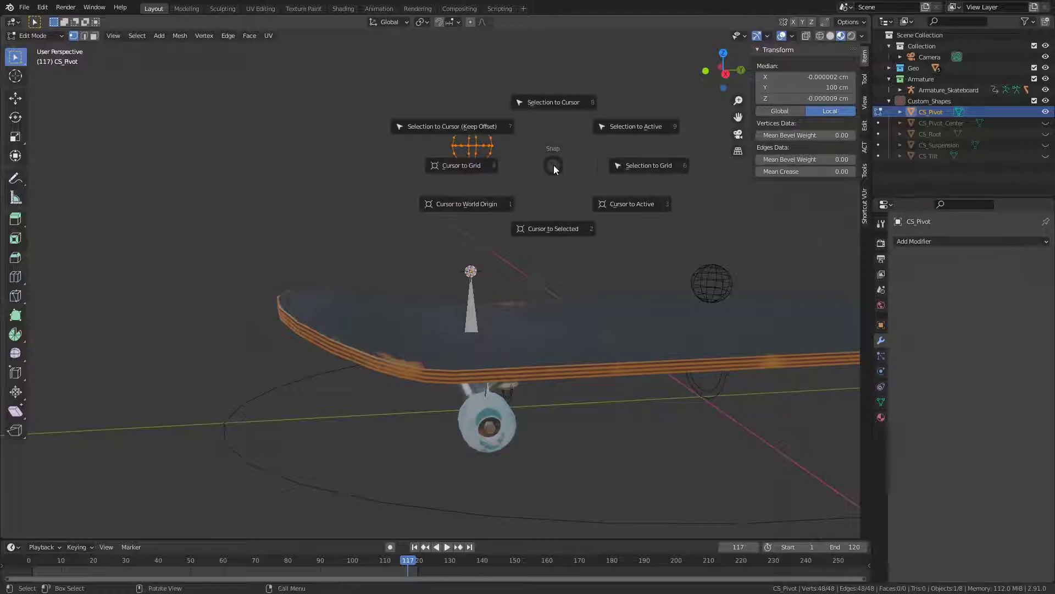
click(557, 230)
middle_drag(451, 151, 523, 179)
key(Tab)
key(q)
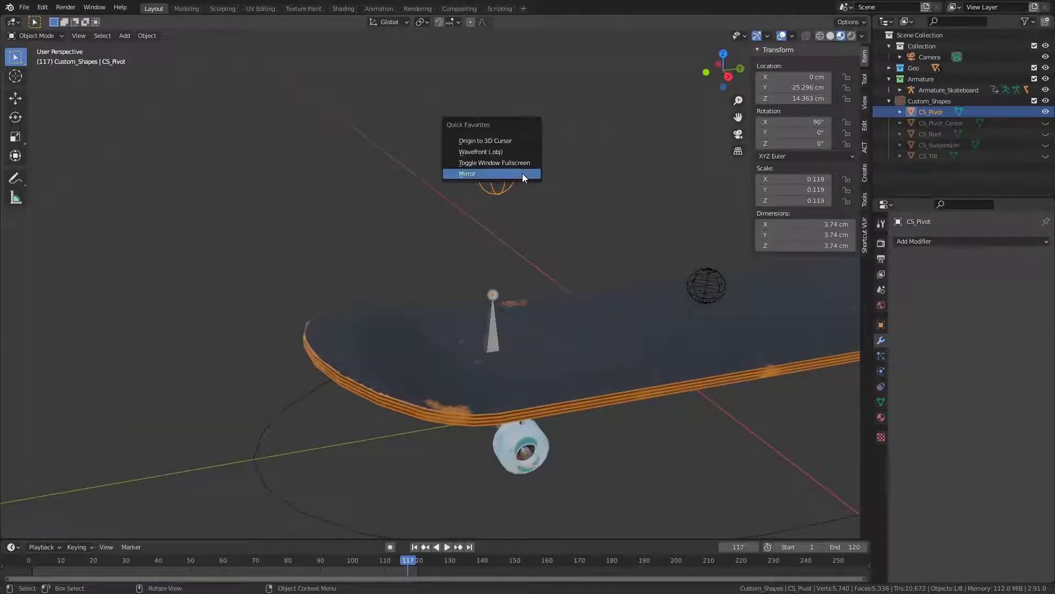
click(516, 142)
- Return the 3D cursor to the tip of Bone_Pivot_Front and snap CS_Pivot onto it
middle_drag(445, 146, 379, 157)
middle_drag(493, 274, 432, 213)
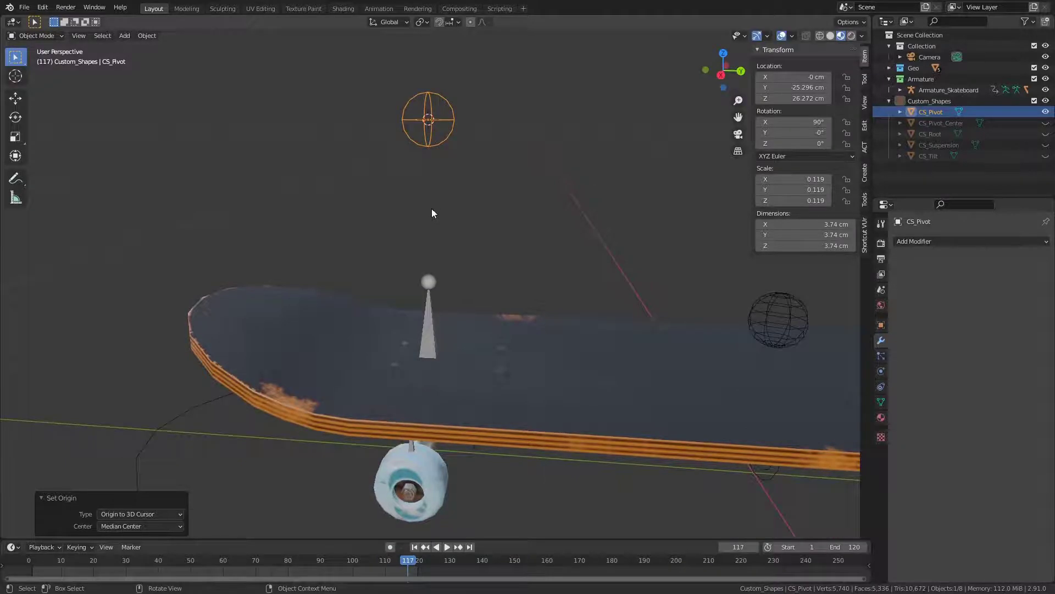
click(427, 283)
key(Tab)
key(shift+s)
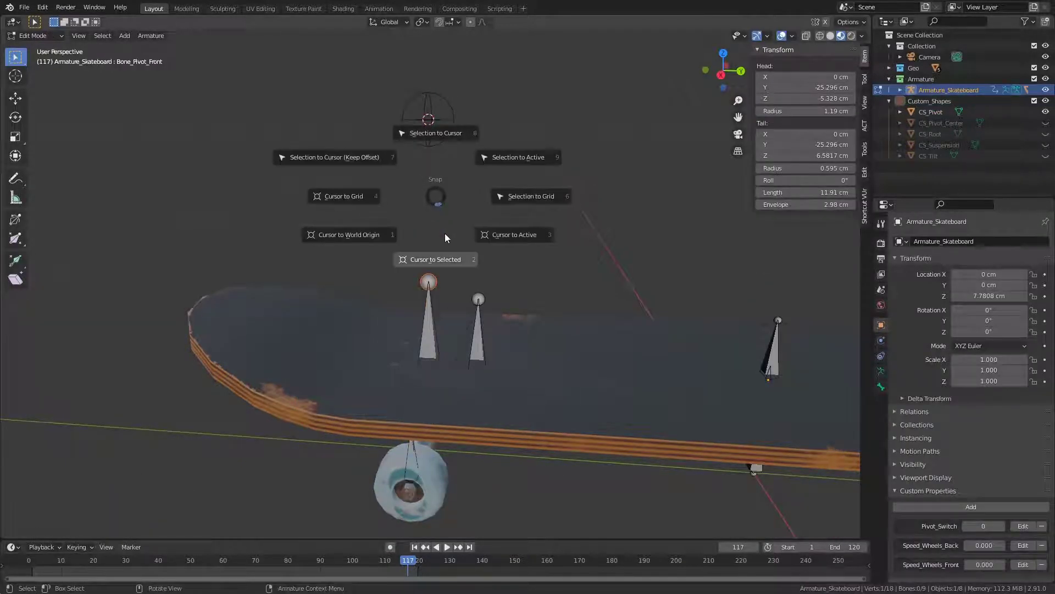
click(445, 256)
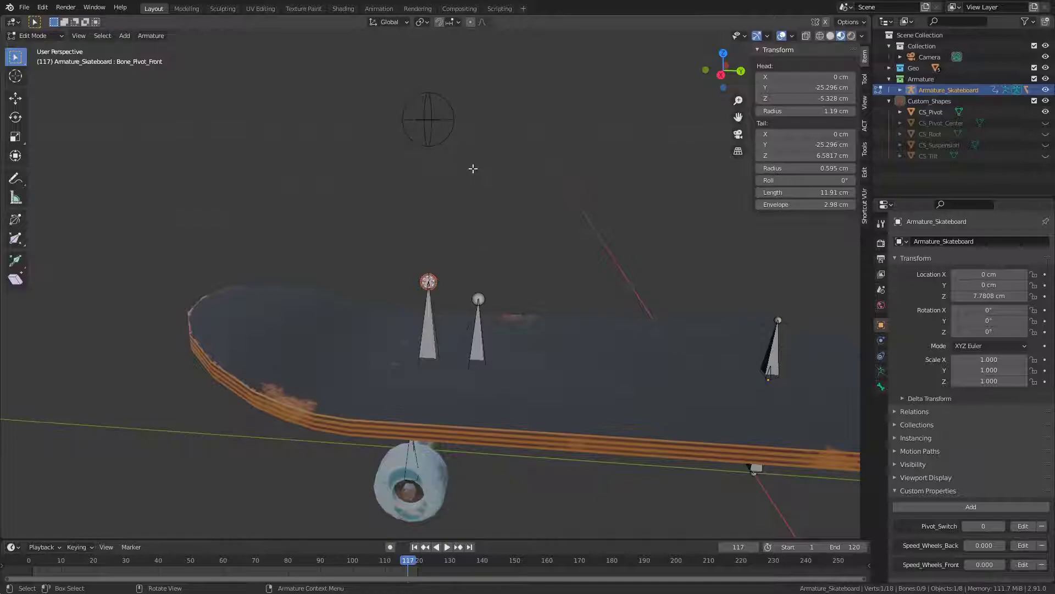
key(Tab)
click(451, 122)
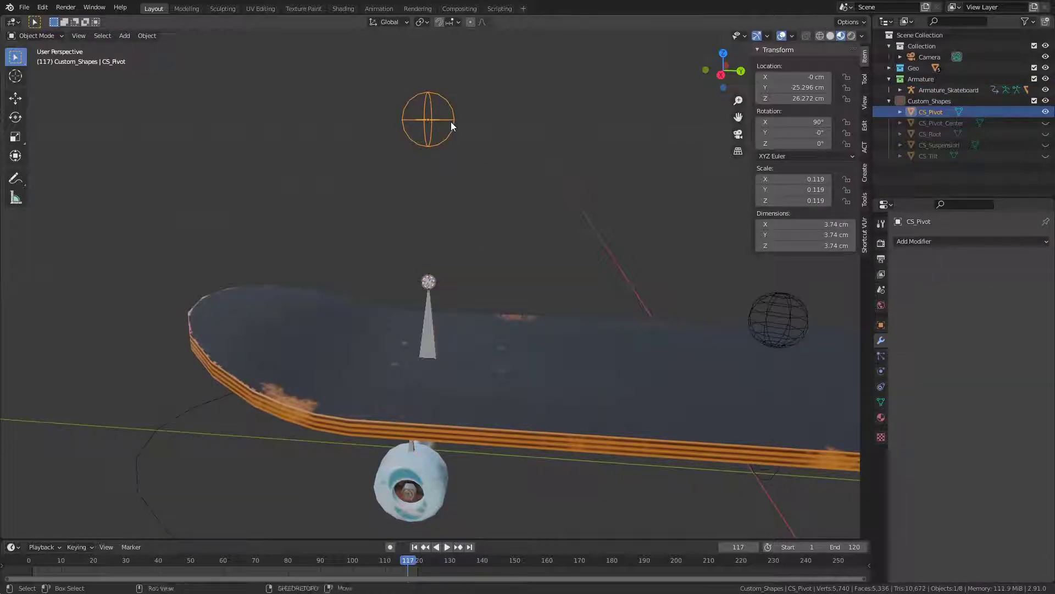
key(shift+s)
click(450, 59)
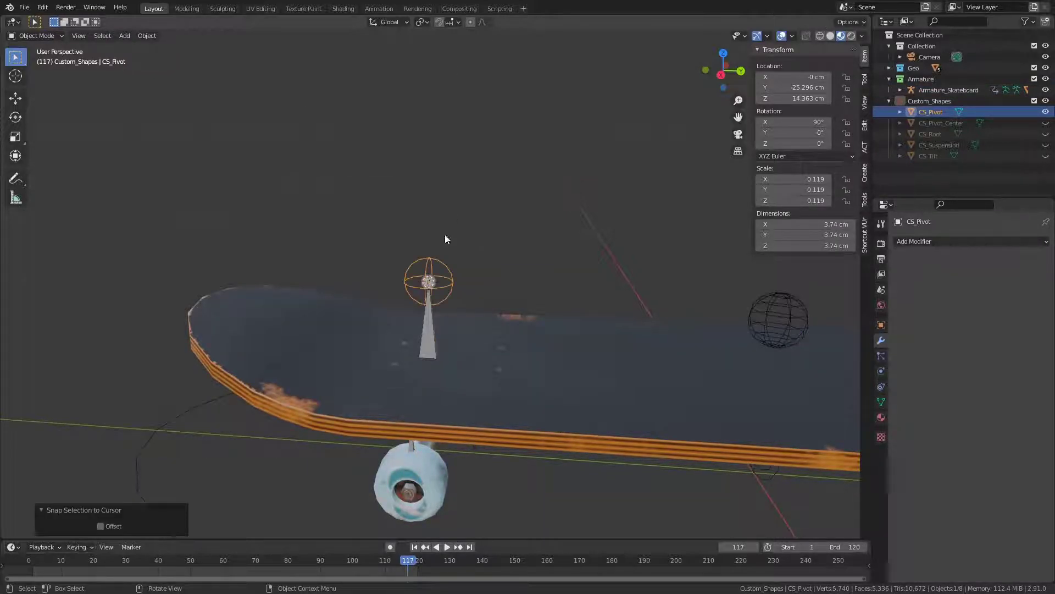
- Assign CS_Pivot to Bone_Pivot_Front in Pose Mode with Set and align bone shape, and return to Object Mode
click(427, 338)
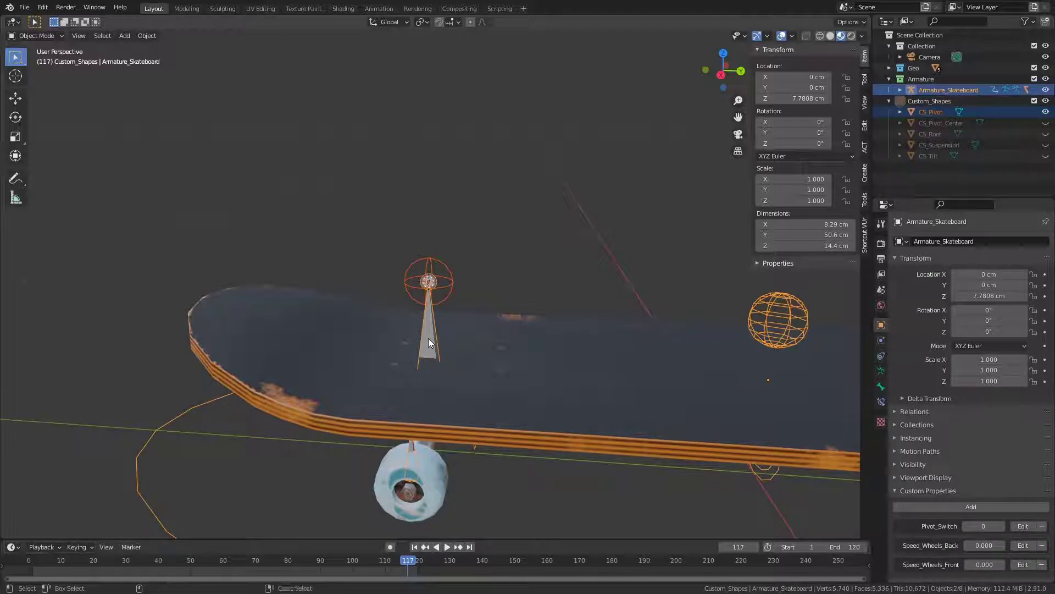
key(ctrl+Tab)
click(427, 338)
right_click(428, 338)
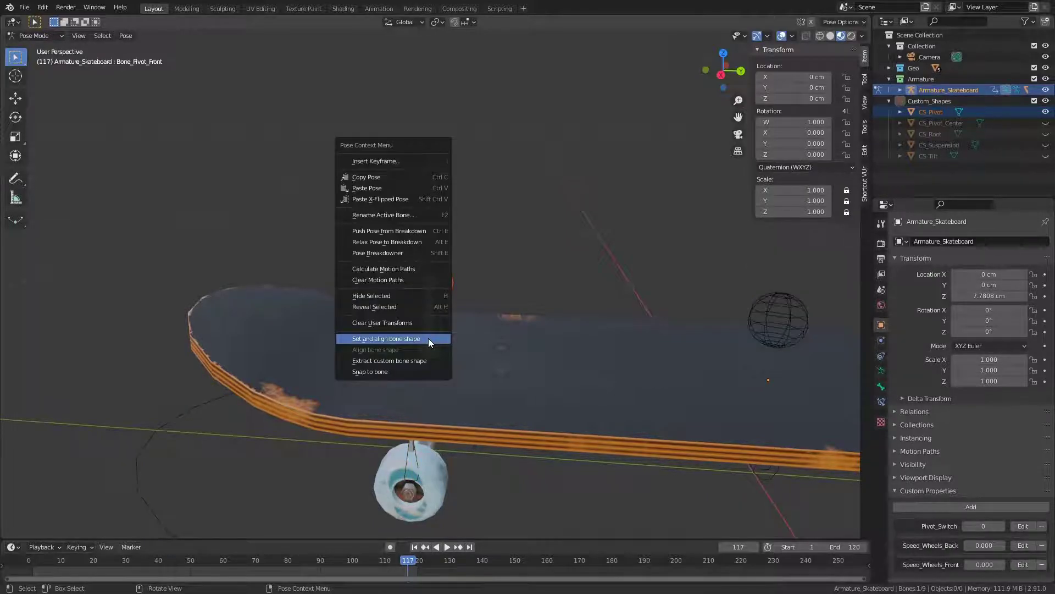
click(430, 339)
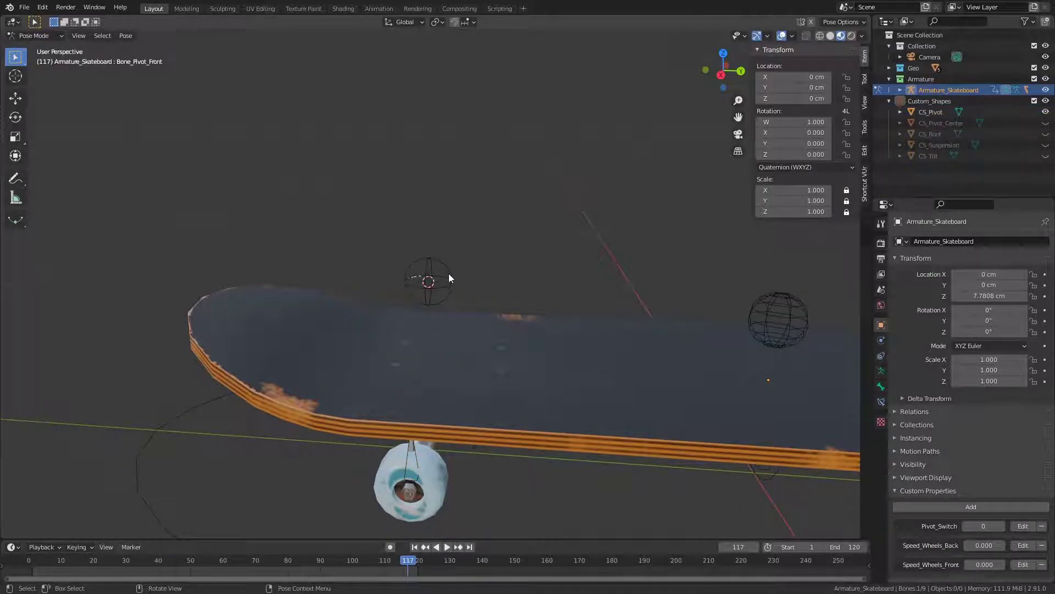
key(ctrl+Tab)
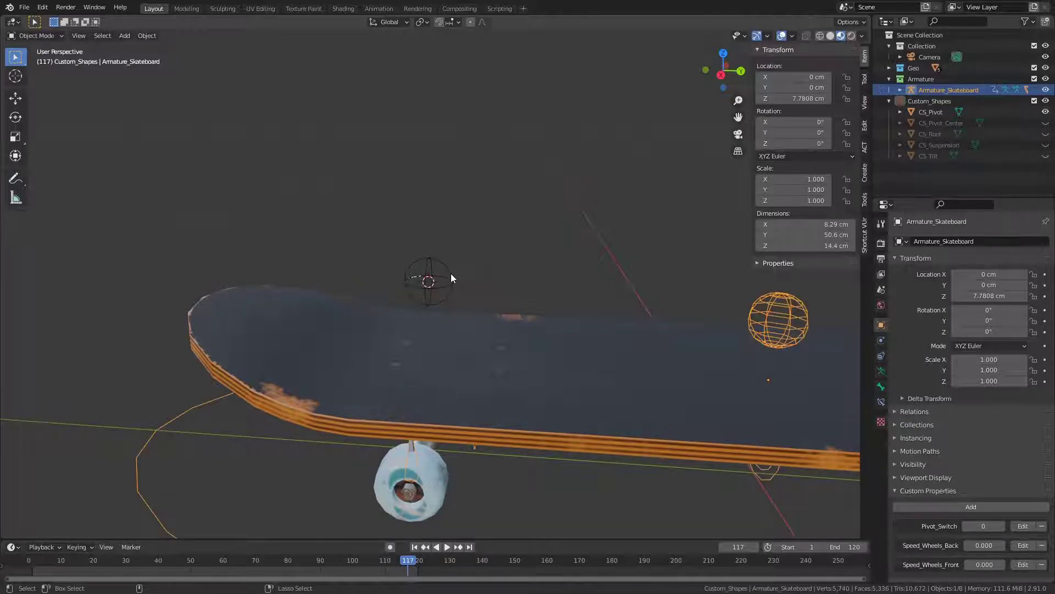
- Hide the CS_Pivot object in the viewport
click(450, 277)
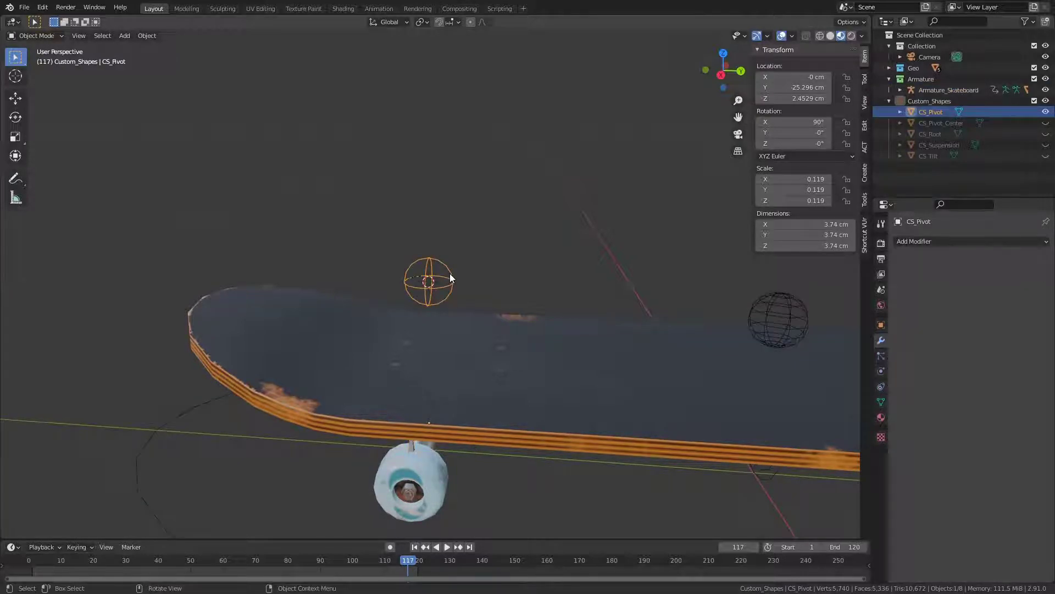
key(h)
scroll(605, 204, down, 5)
middle_drag(601, 207, 527, 231)
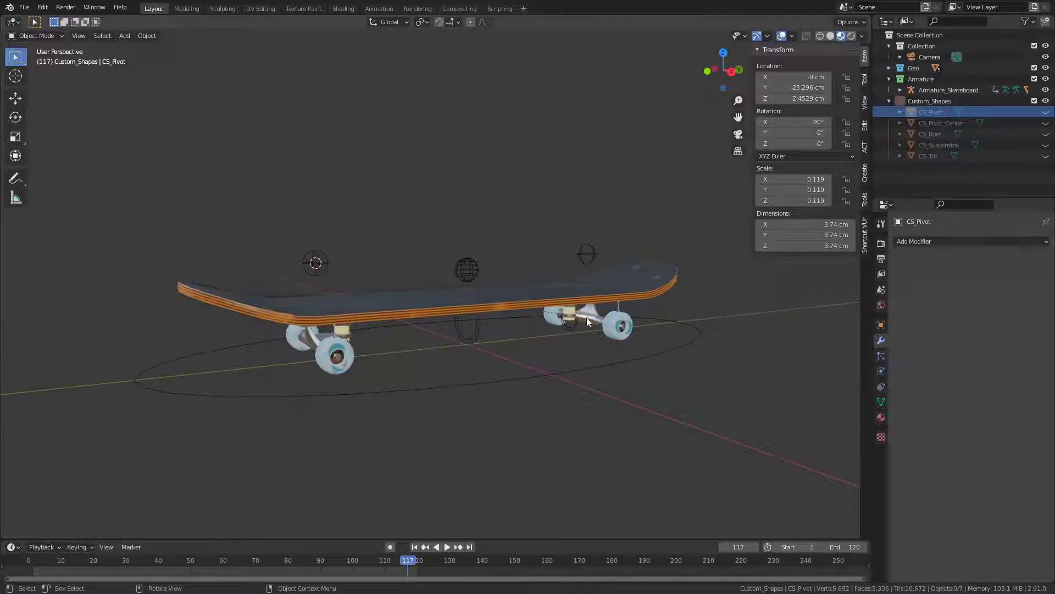
- Select Bone_Wheels_Back in the armature's Pose Mode and try rotating it
click(619, 311)
middle_drag(619, 312, 454, 285)
key(ctrl+Tab)
click(618, 324)
key(r)
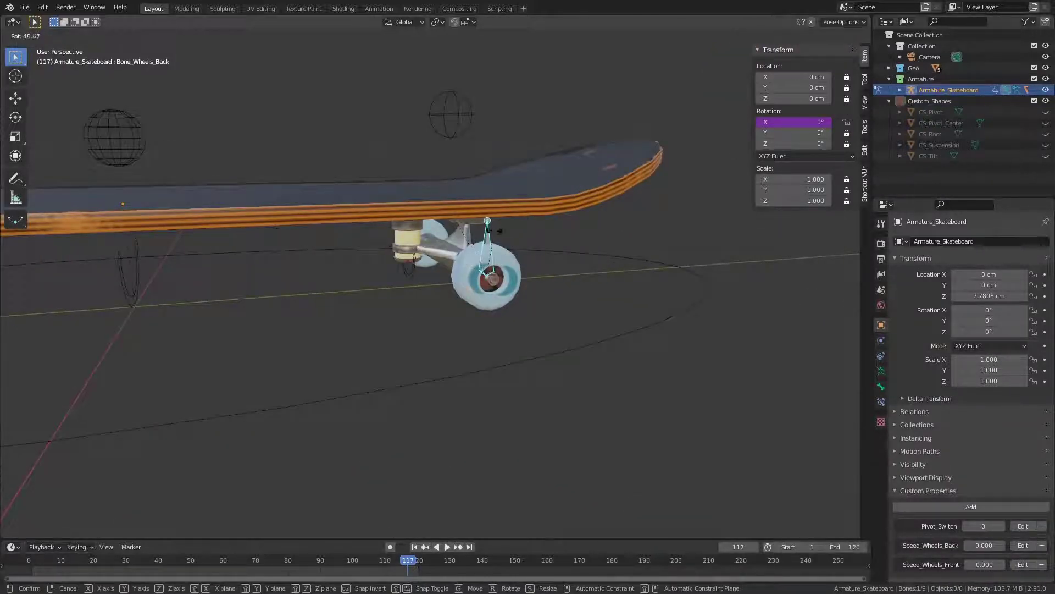
right_click(578, 222)
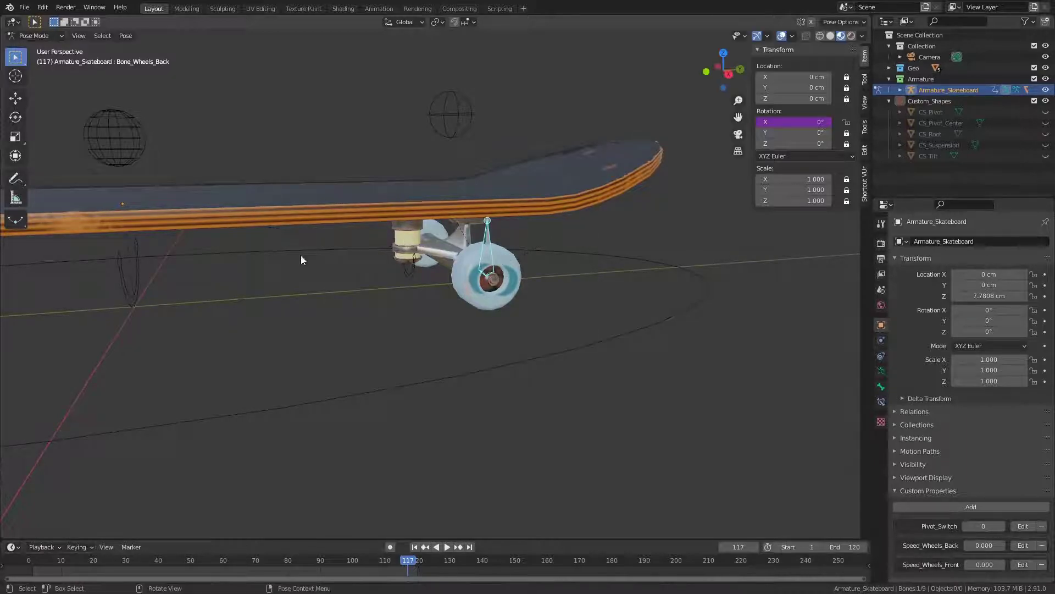
- Add Bone_Wheels_Front to the selection and move both wheel bones to the second bone layer
scroll(585, 265, down, 2)
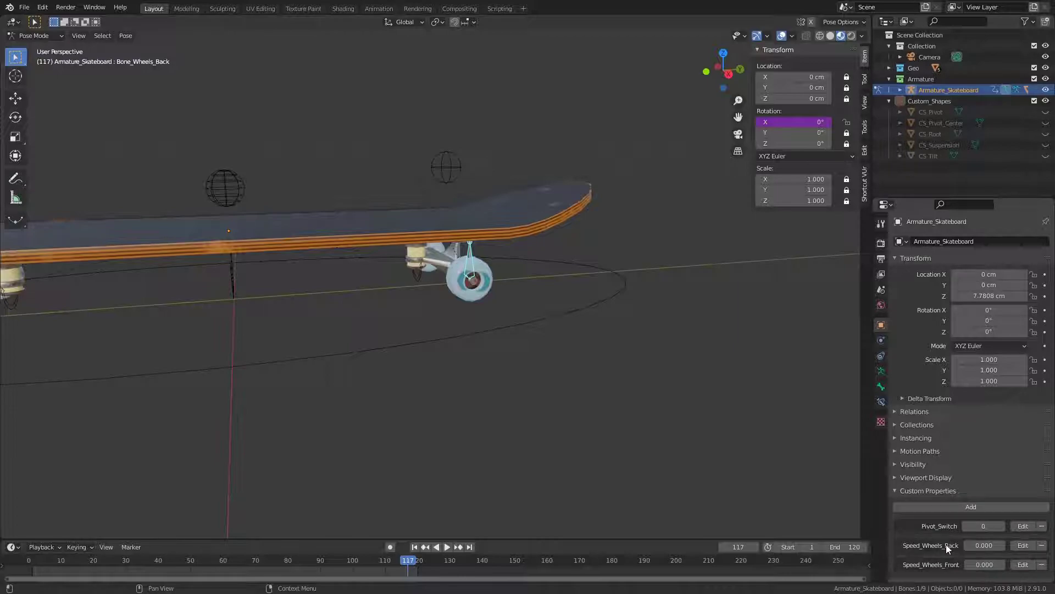
middle_drag(632, 396, 536, 348)
middle_drag(493, 290, 279, 325)
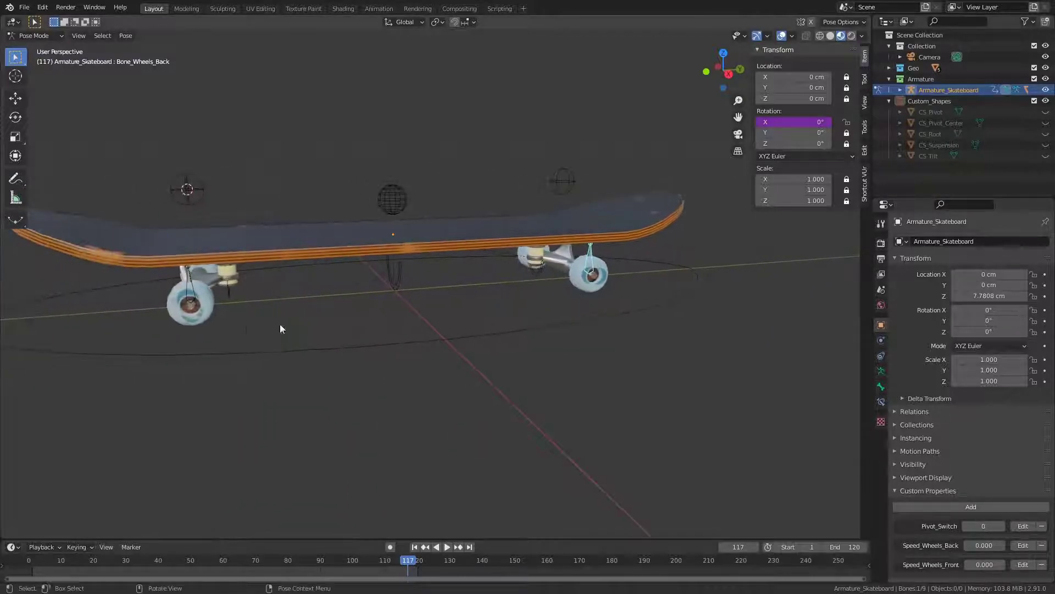
shift+click(190, 282)
middle_drag(269, 299, 318, 300)
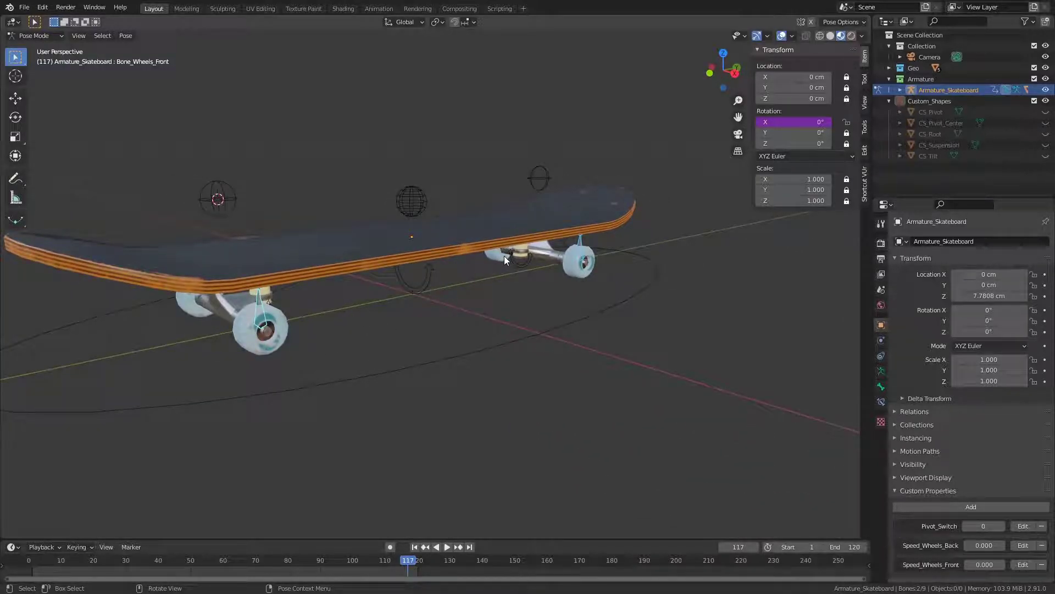
key(m)
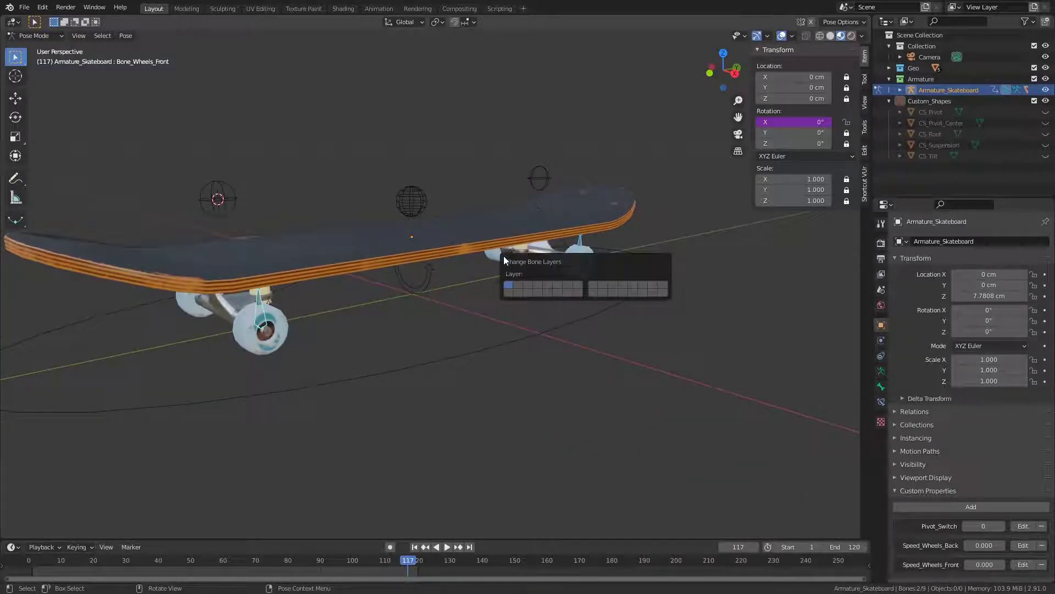
click(519, 284)
middle_drag(477, 368, 525, 382)
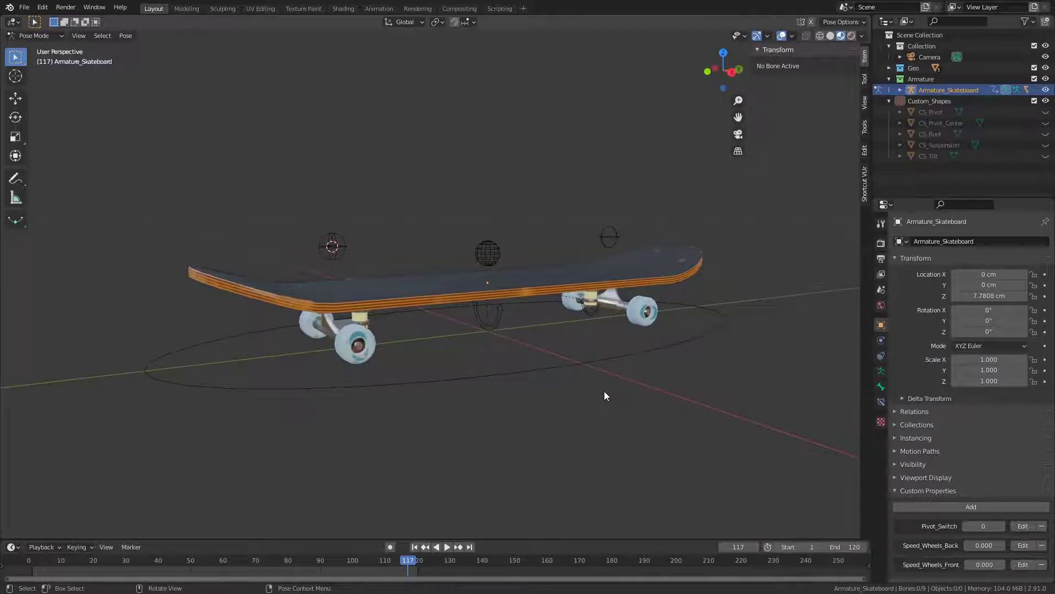
- Add a bone group in the armature's Bone Groups settings and assign Bone_Root to it
click(881, 373)
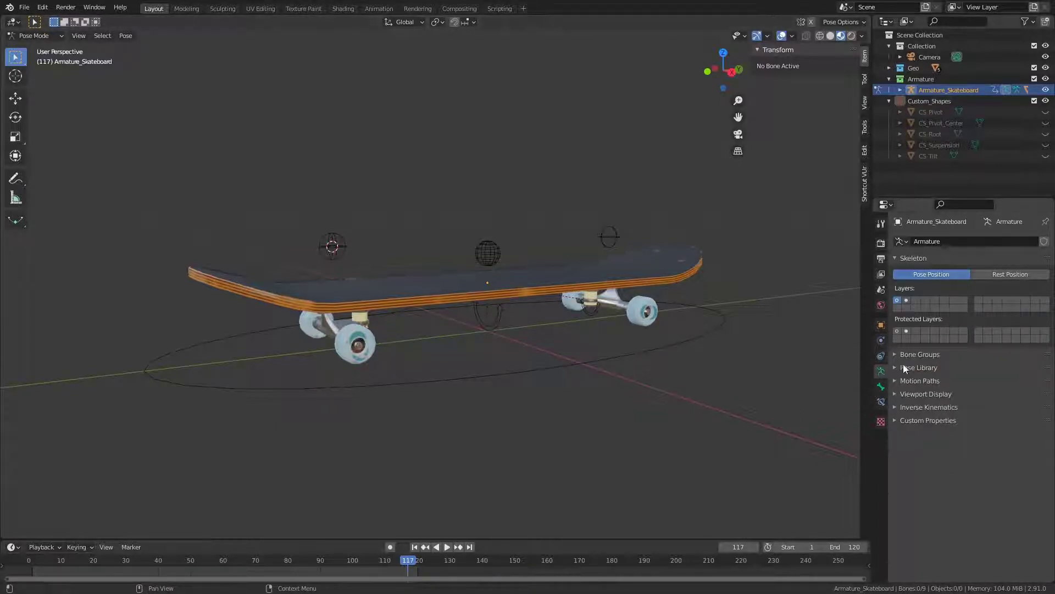
click(919, 354)
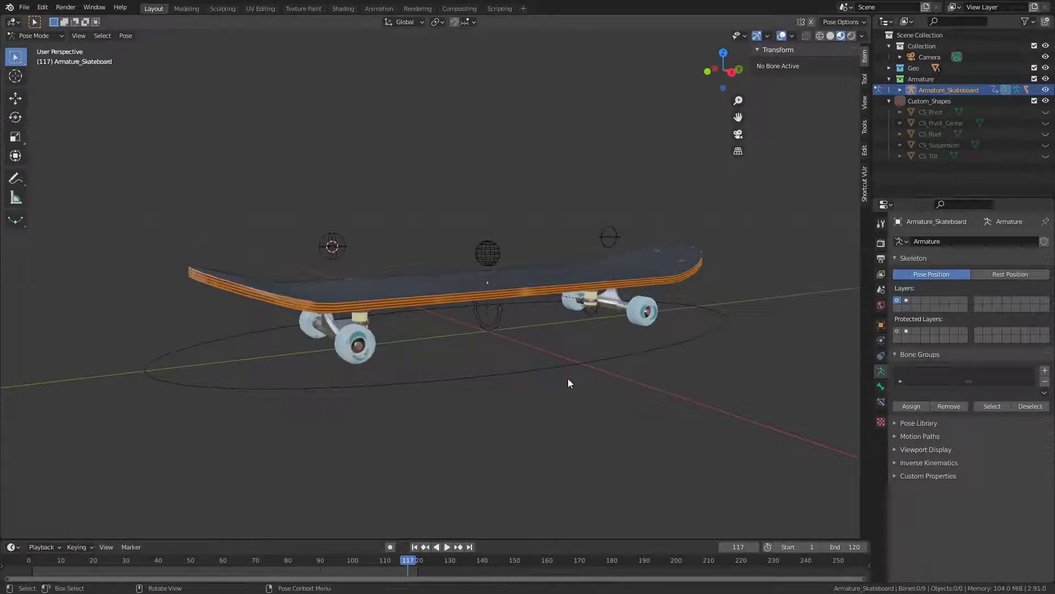
click(604, 358)
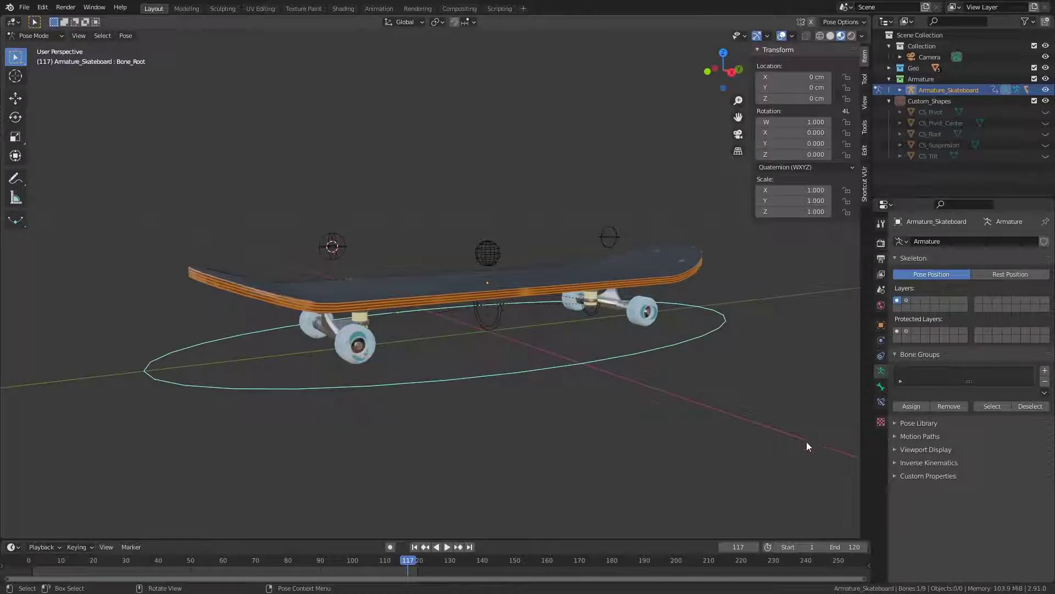
mouse_move(525, 415)
middle_down()
mouse_move(496, 424)
mouse_move(518, 426)
middle_up()
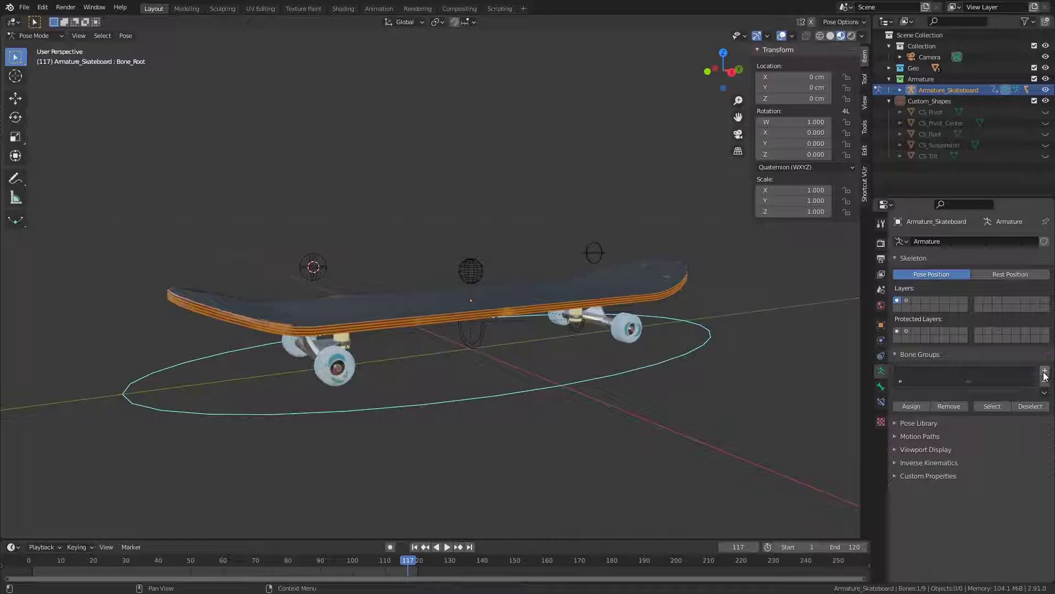
click(1044, 371)
click(910, 446)
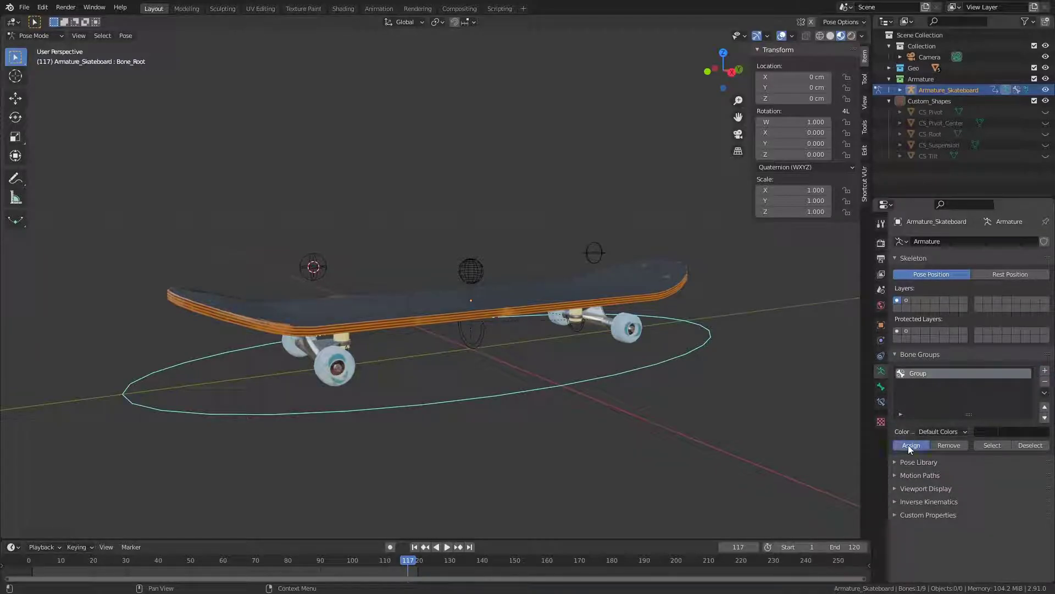
- Give Bone_Root's bone group the 04 - Theme Color Set and rename the group Blue
click(943, 431)
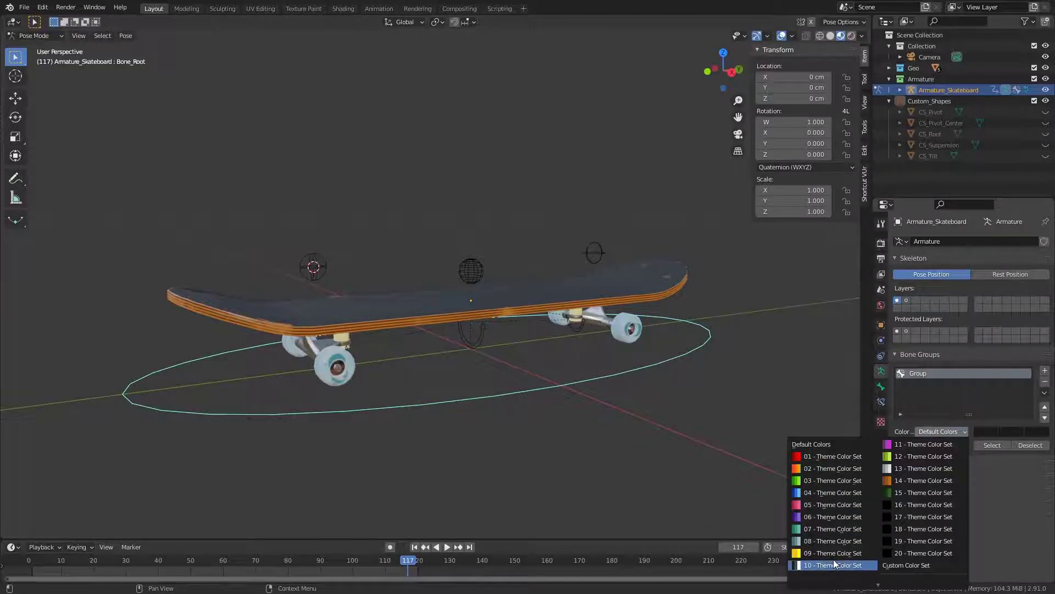
click(834, 494)
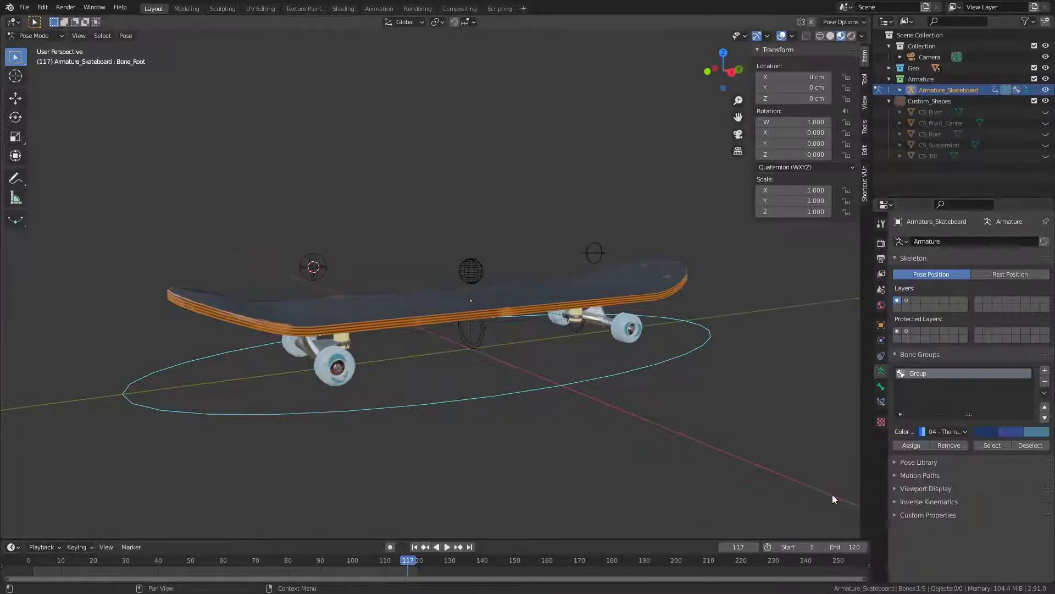
double_click(924, 375)
text(Blue)
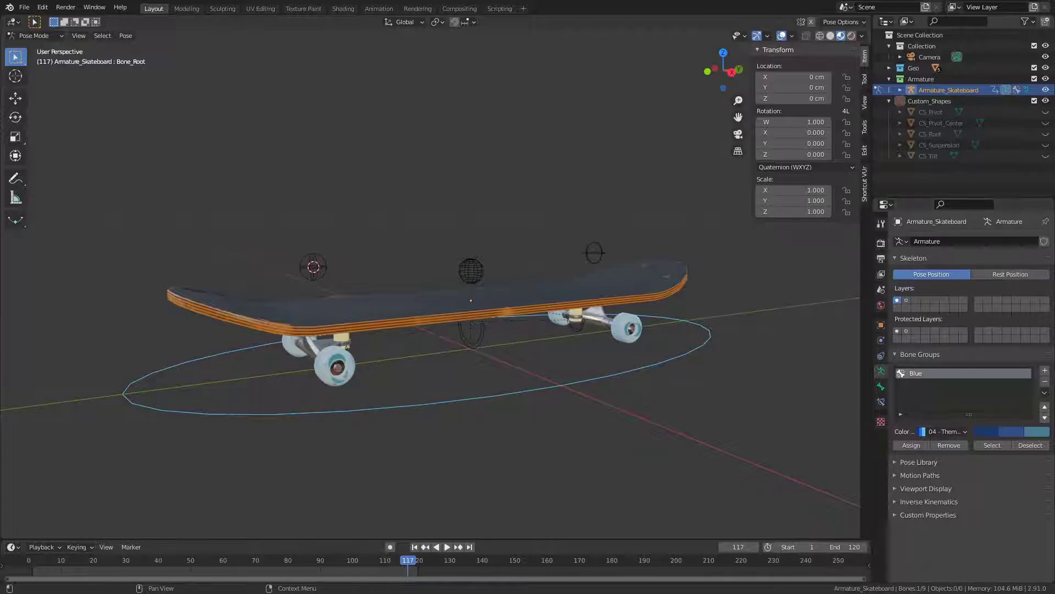
- Switch the Blue group to Custom Color Set and change its active color to a more saturated blue
click(942, 432)
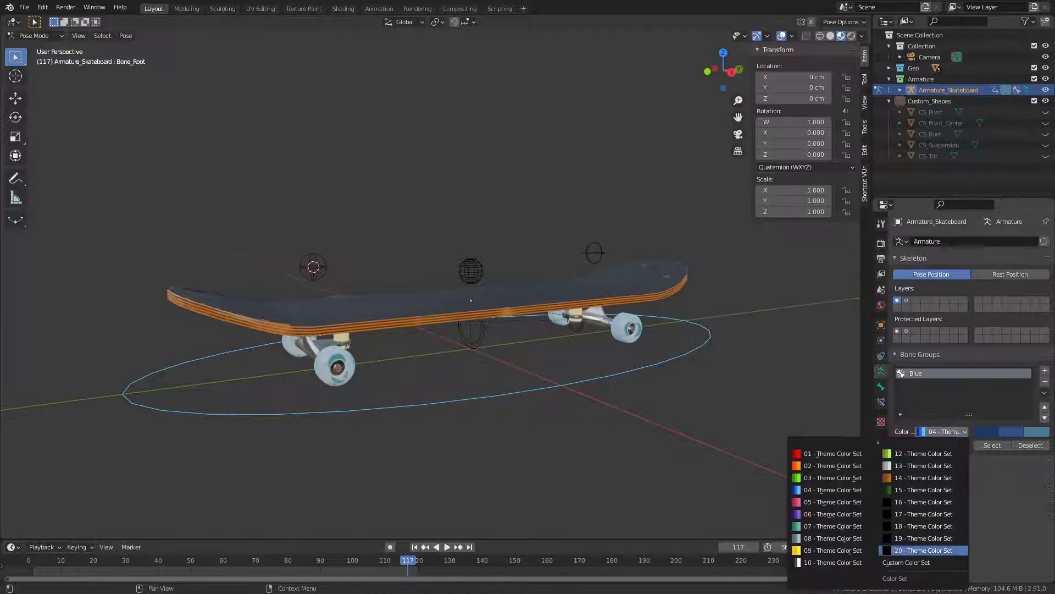
click(914, 564)
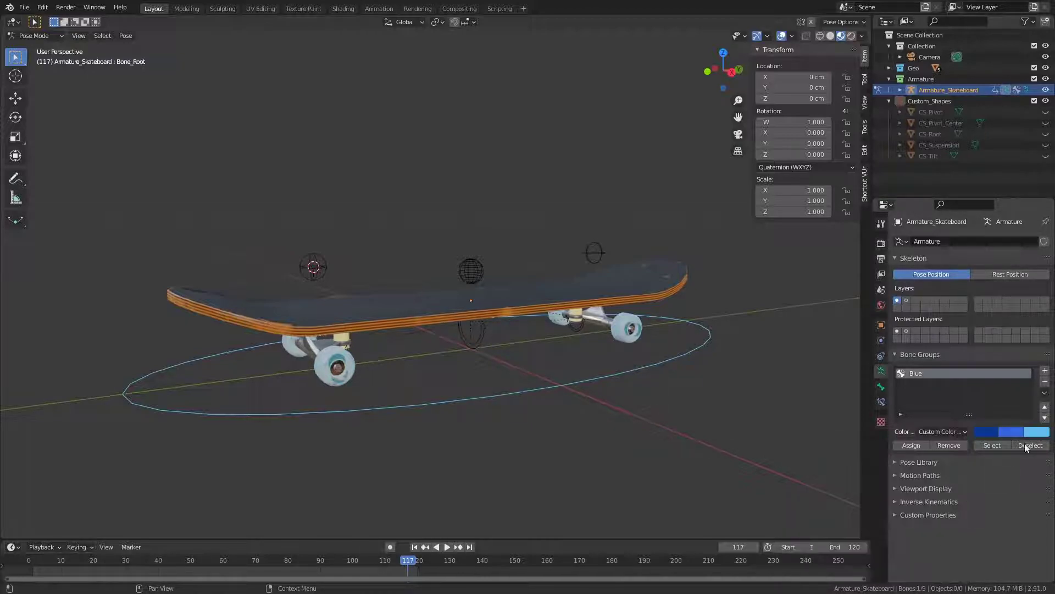
click(1035, 433)
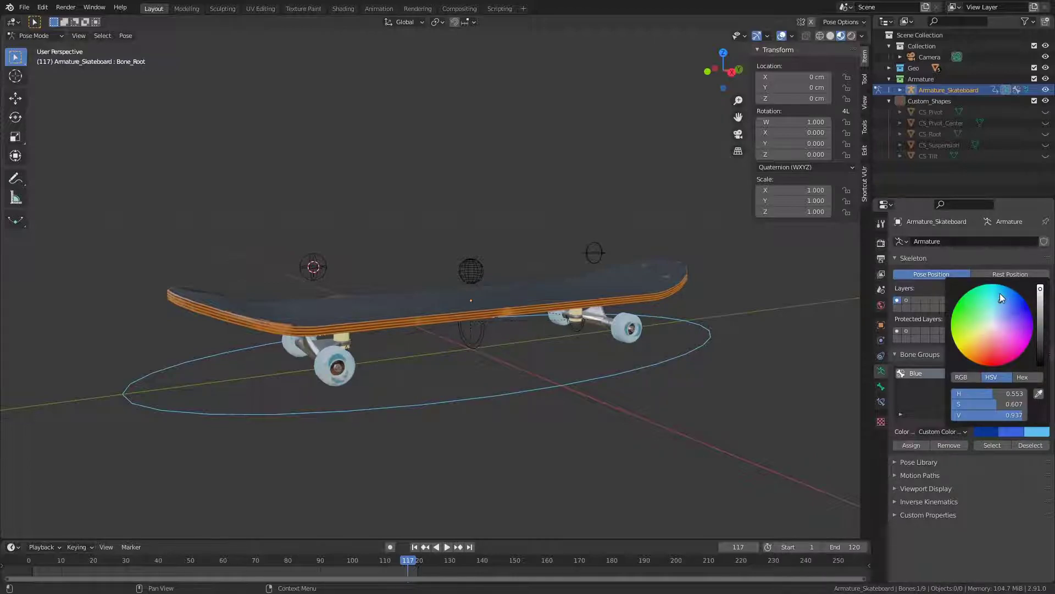
click(1000, 292)
drag(999, 293, 1006, 286)
- Sample the Blue group's active color with the eyedropper for both its select and regular colors
click(1009, 430)
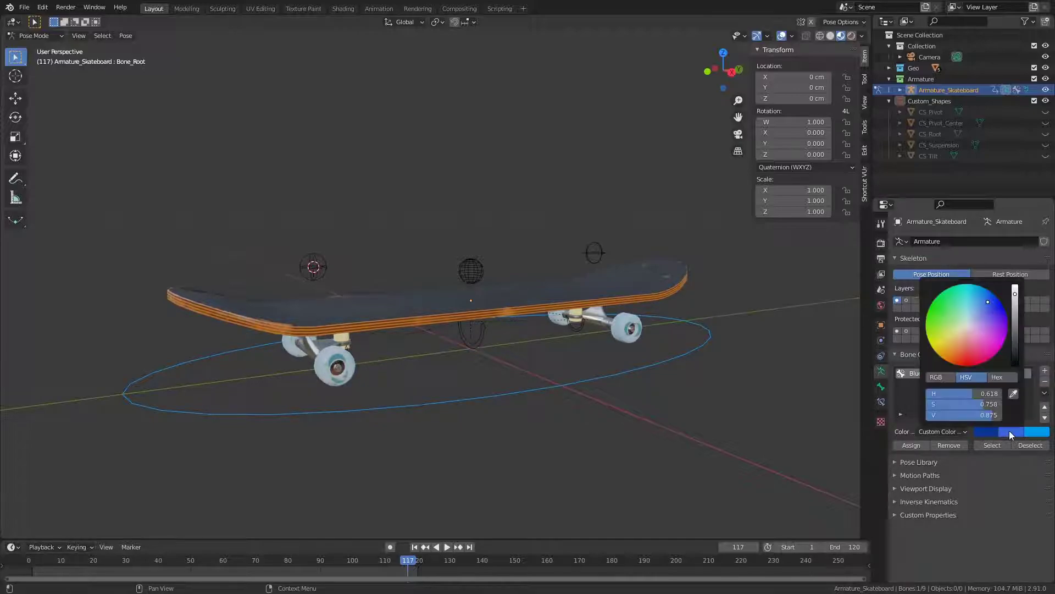
click(1014, 393)
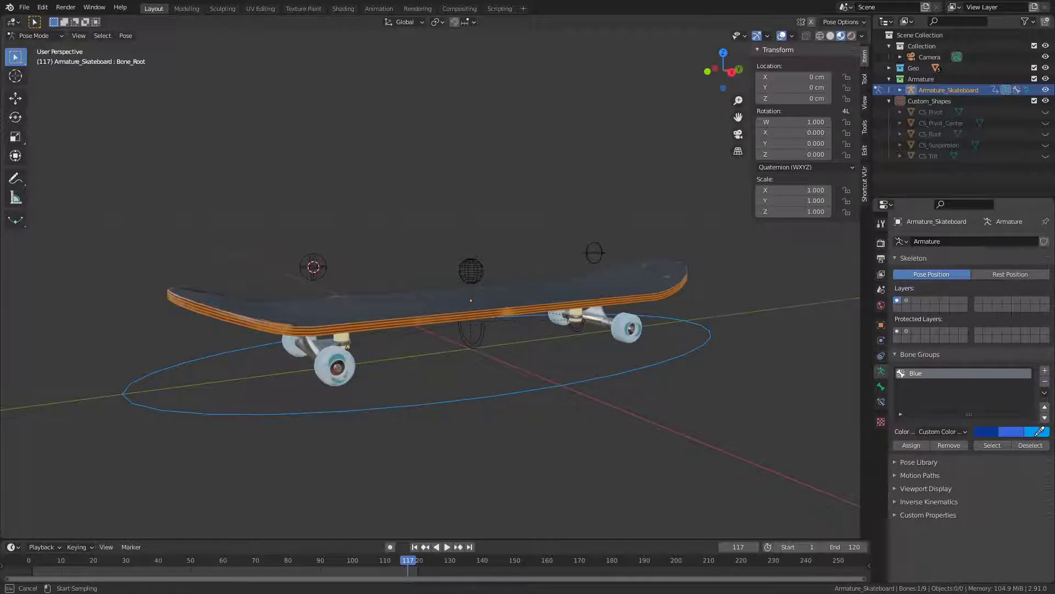
click(1039, 429)
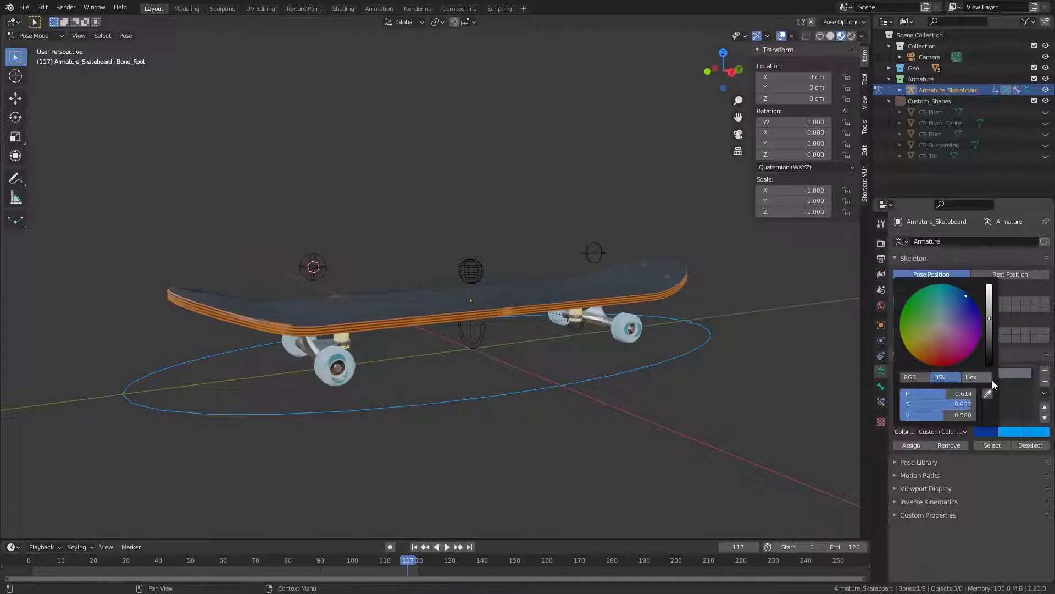
click(987, 394)
click(1020, 434)
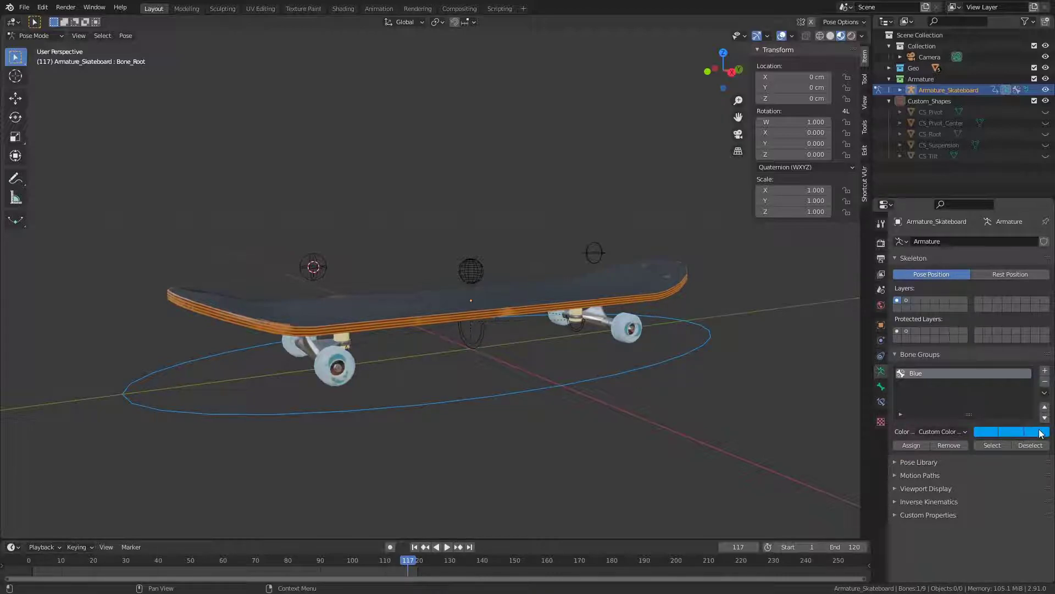
- Set the Blue group's active color to light cyan, with hue 0.512, saturation 0.695 and value 0.937
click(1039, 434)
drag(1006, 289, 994, 296)
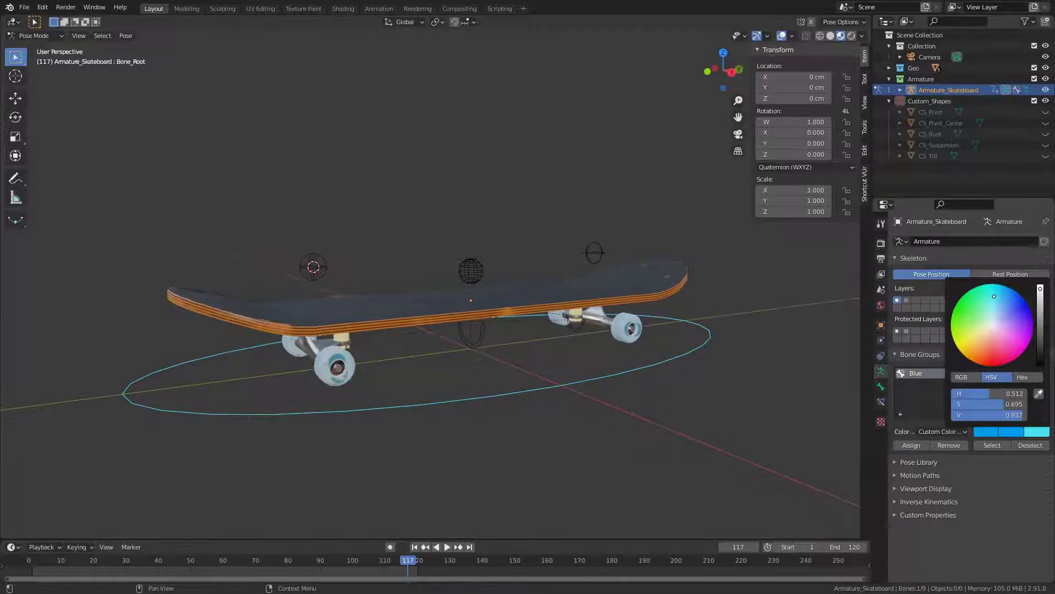
click(473, 343)
click(536, 393)
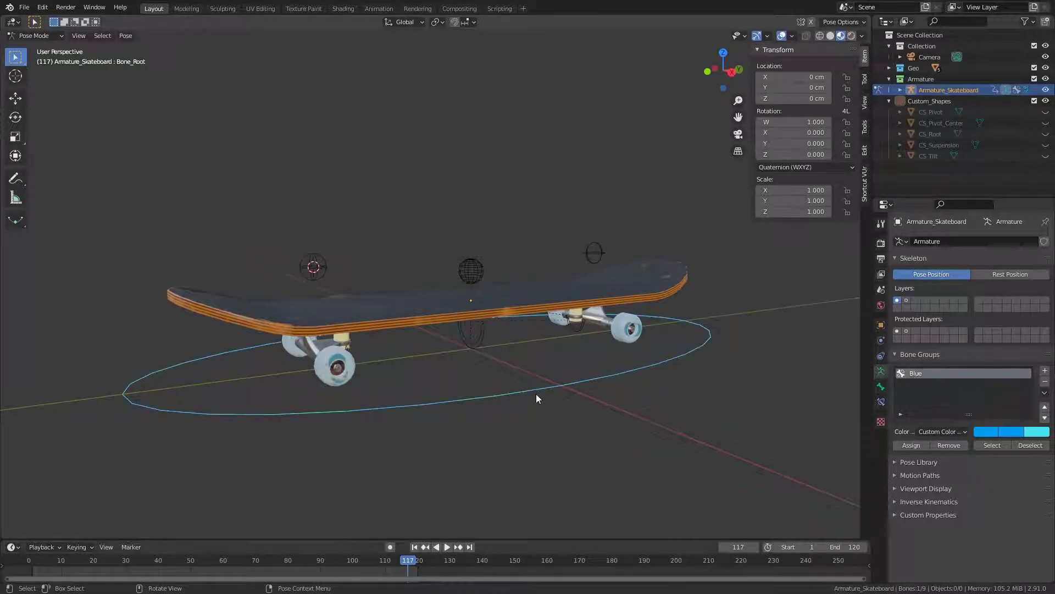
- Select Bone_Tilt and the front and back suspension bones, and assign them to a new bone group
click(477, 336)
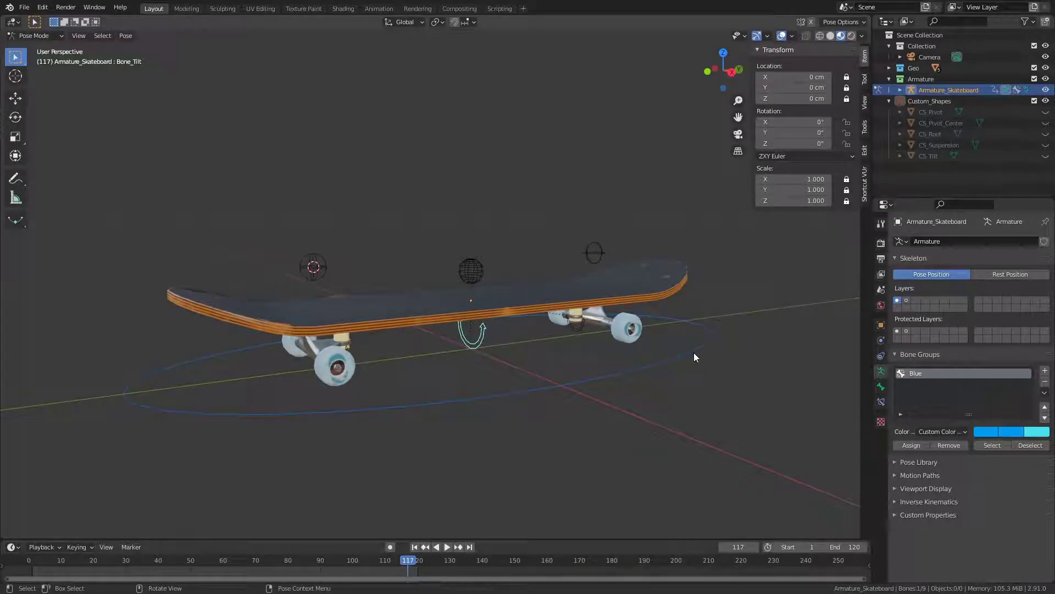
click(488, 397)
middle_drag(508, 364, 469, 356)
click(305, 342)
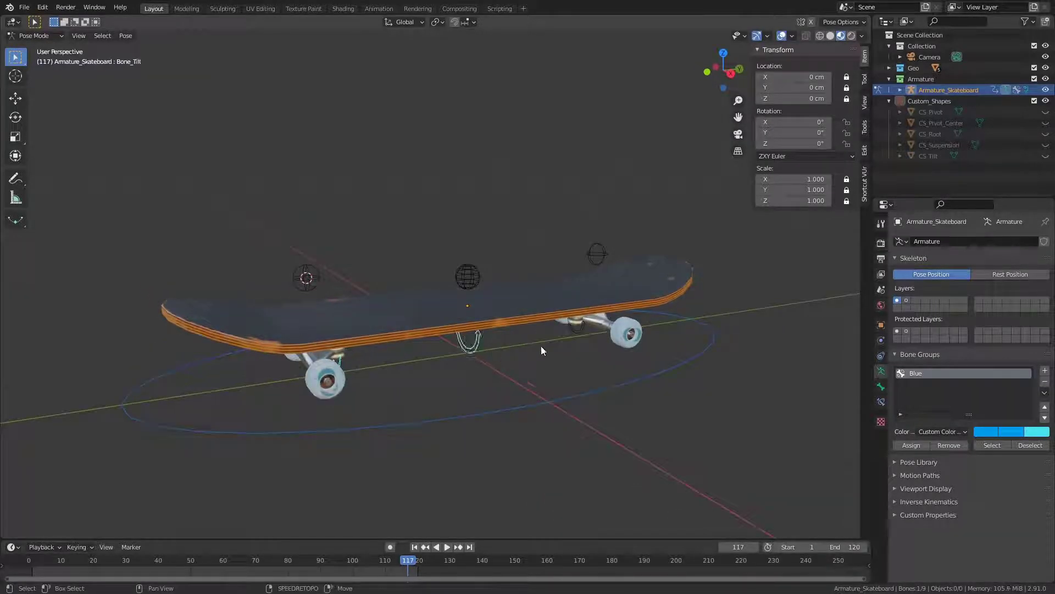
click(576, 334)
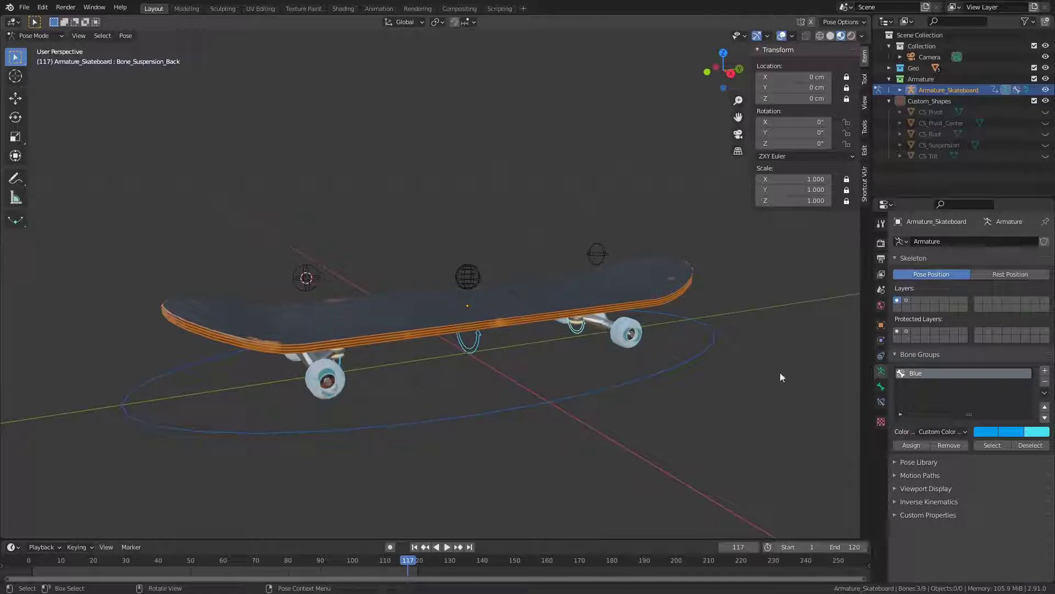
click(1045, 371)
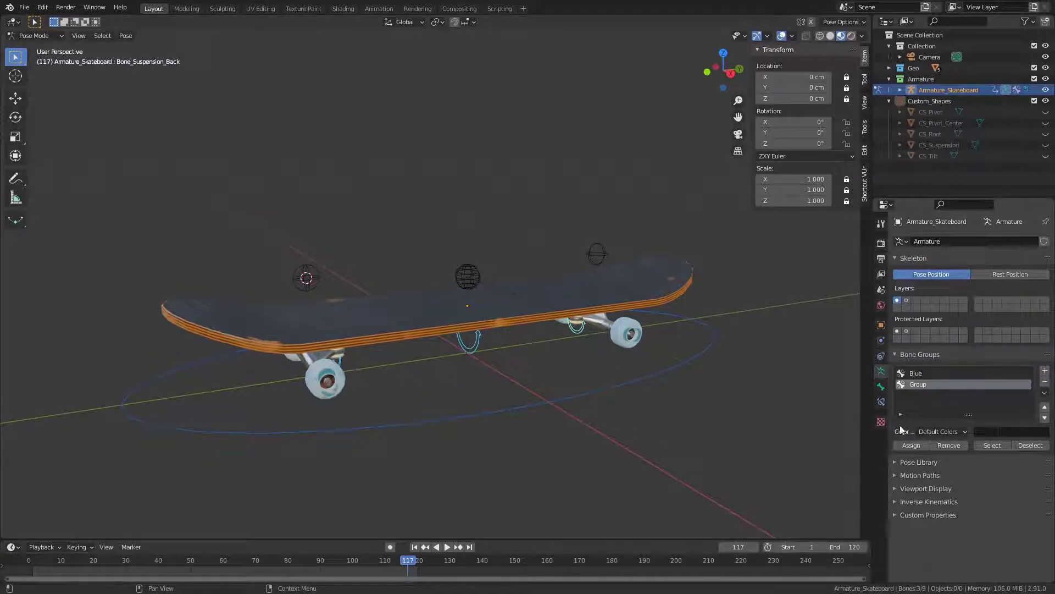
click(911, 446)
- Give the tilt and suspension bone group the 09 - Theme Color Set and rename it Yellow
click(942, 431)
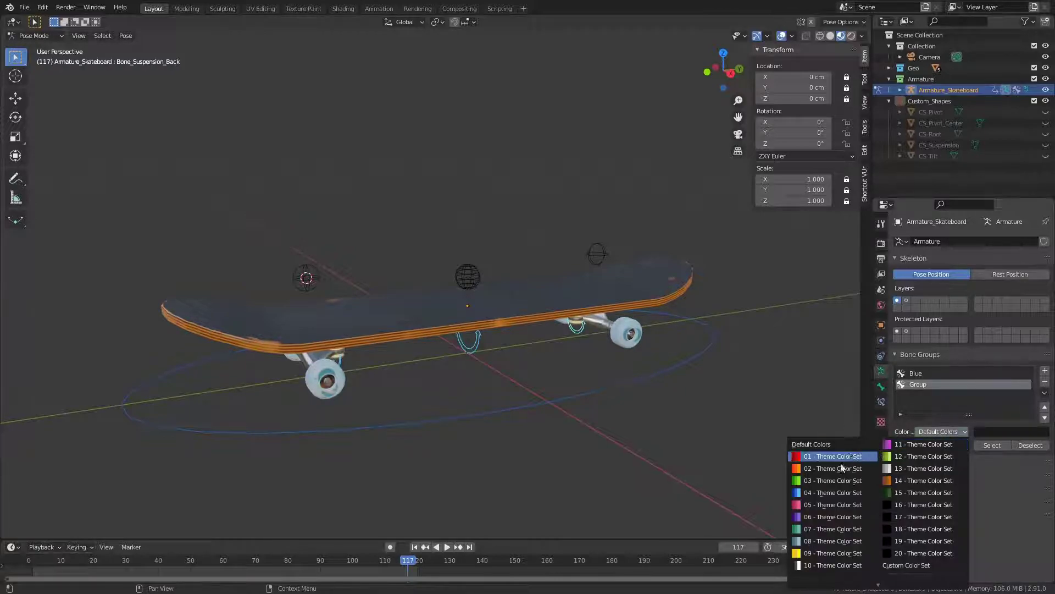
click(833, 553)
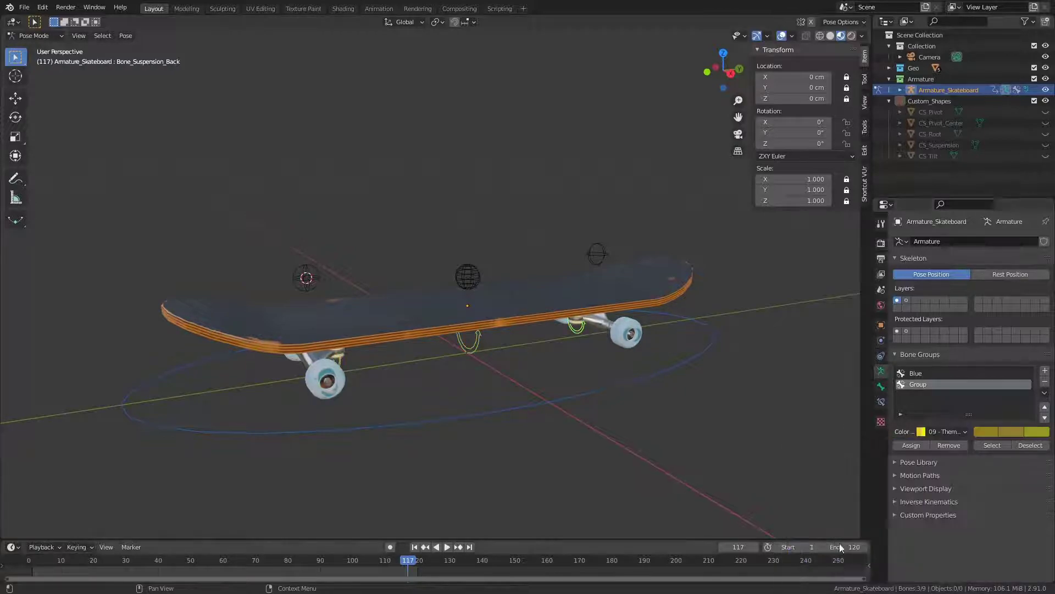
double_click(915, 384)
text(Ye)
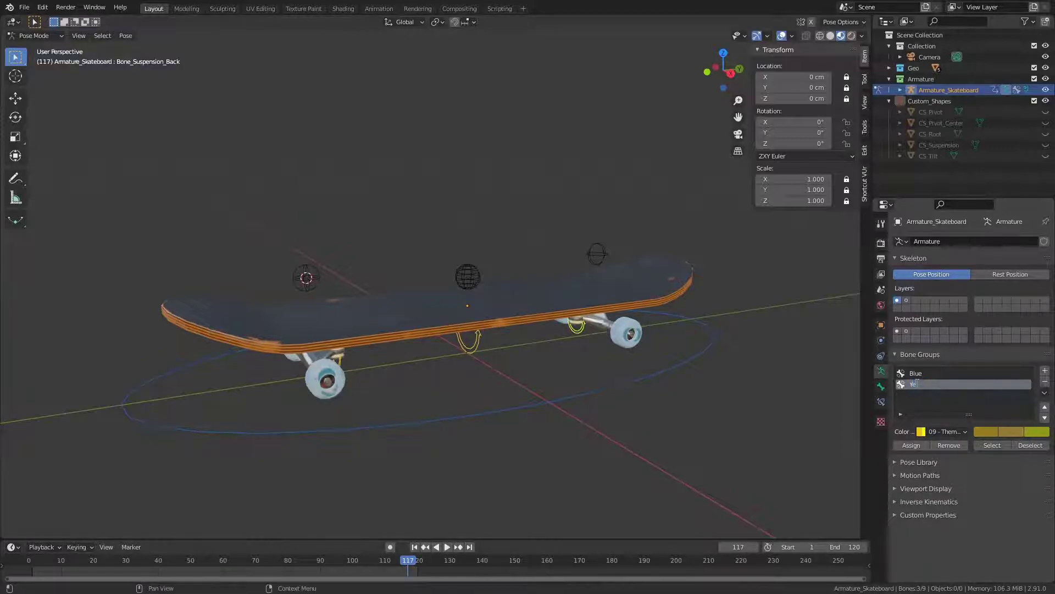
text(llow)
key(Return)
- Switch the Yellow group to Custom Color Set, sampling its bright yellow for the regular and select colors and making the active color orange
click(948, 431)
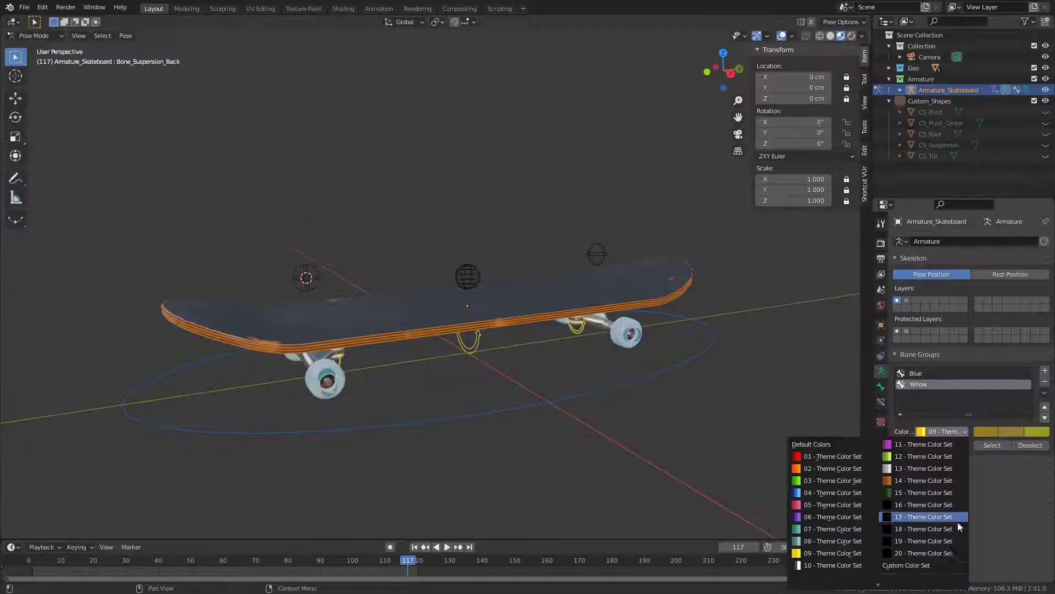
click(935, 566)
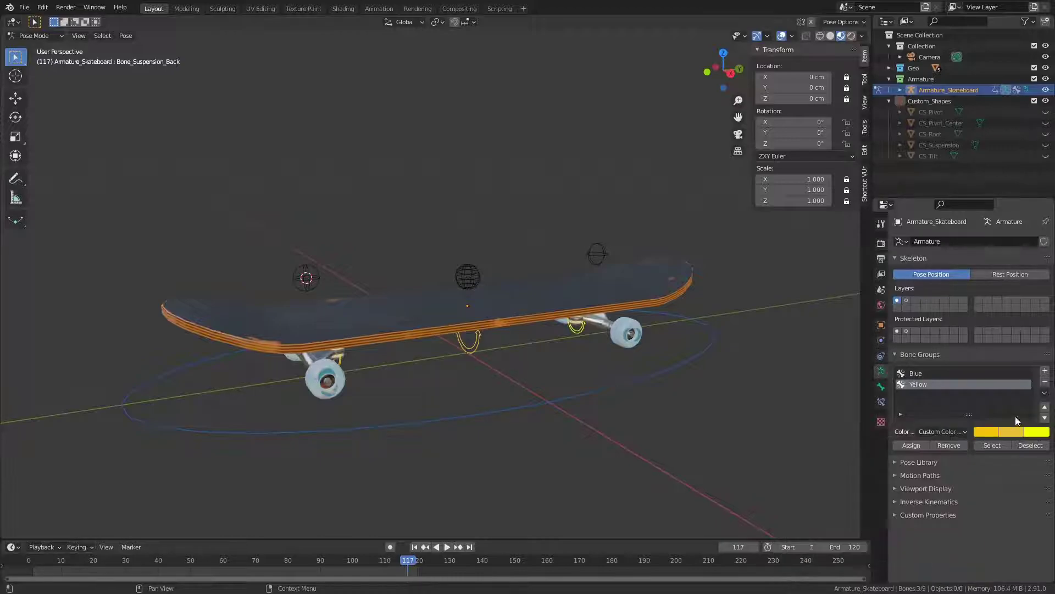
click(1013, 432)
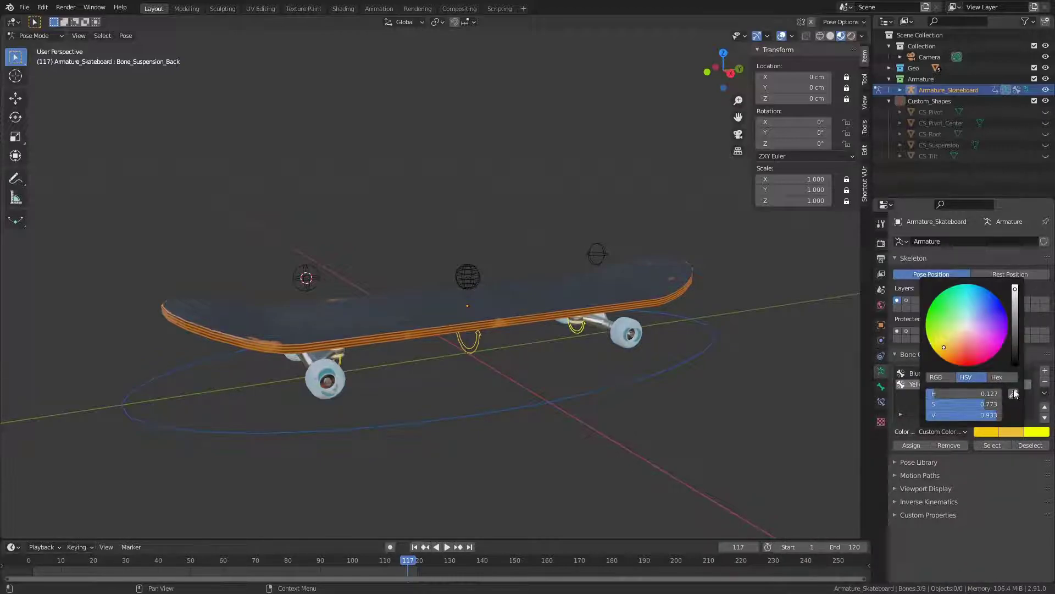
click(1013, 393)
click(1032, 431)
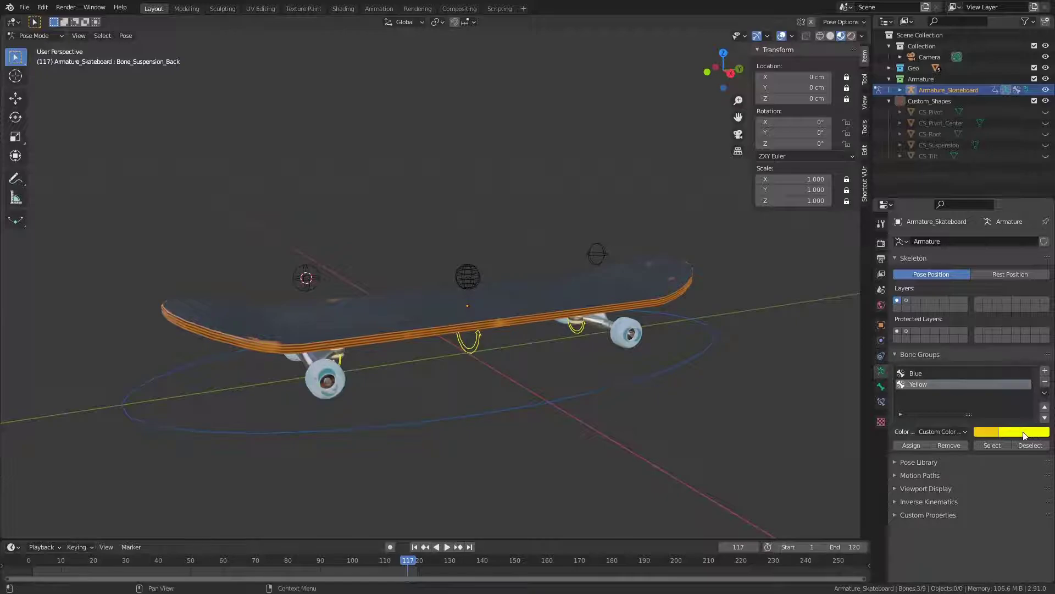
click(991, 430)
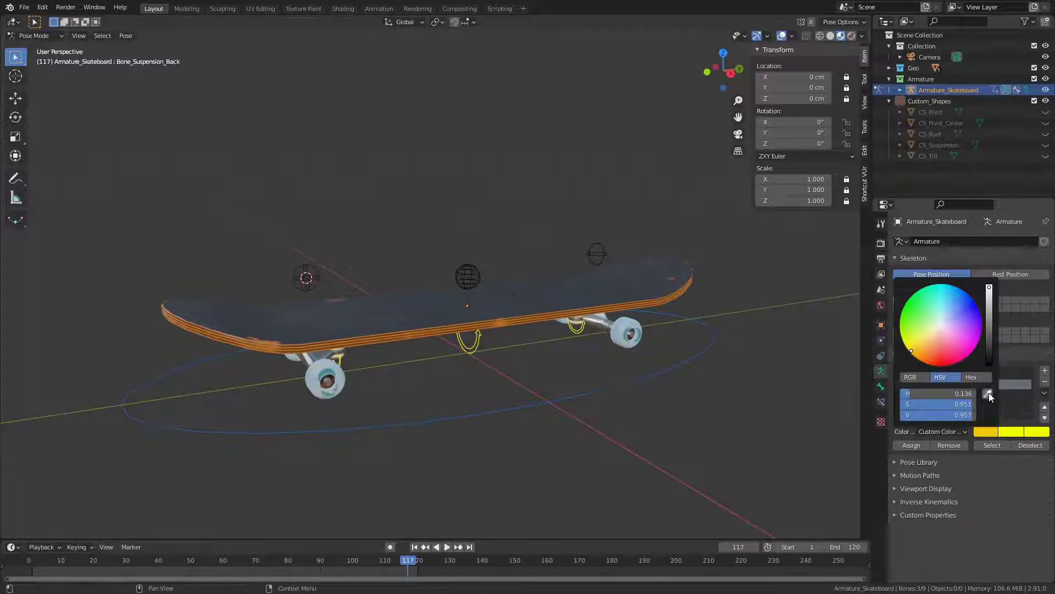
click(988, 393)
click(1016, 431)
click(1033, 434)
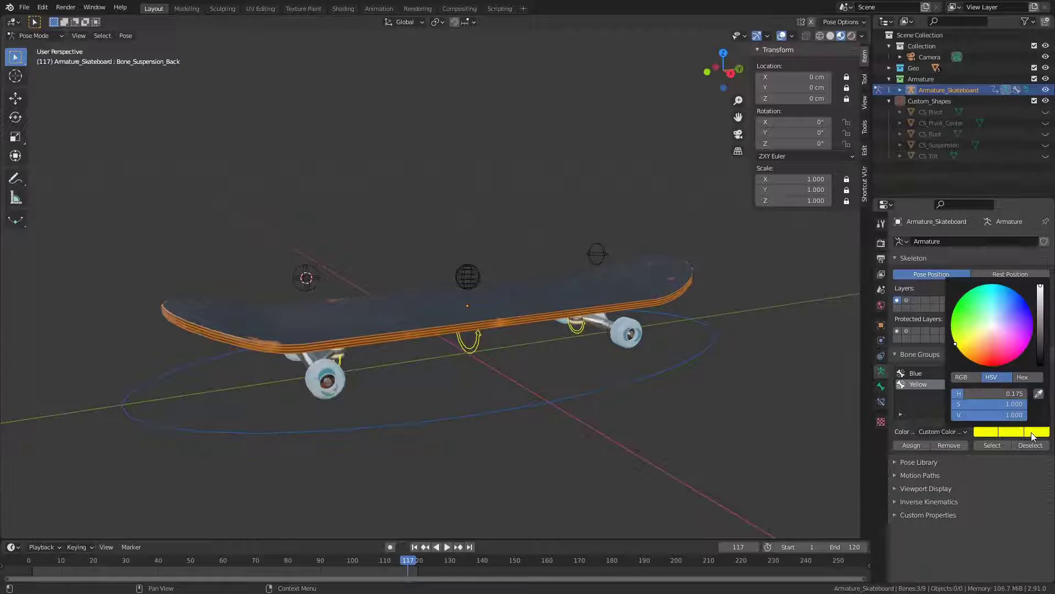
drag(957, 351, 962, 352)
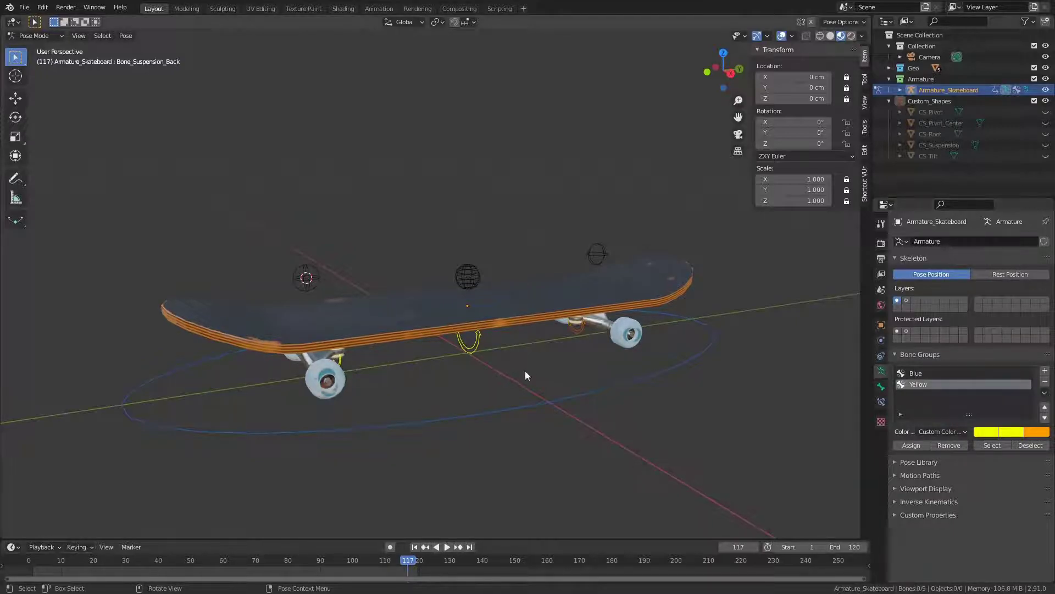
- Check the group colors by selecting the suspension bones, Bone_Tilt and Bone_Root one after another
middle_drag(525, 370, 460, 346)
click(459, 346)
scroll(646, 368, up, 3)
click(646, 372)
click(242, 394)
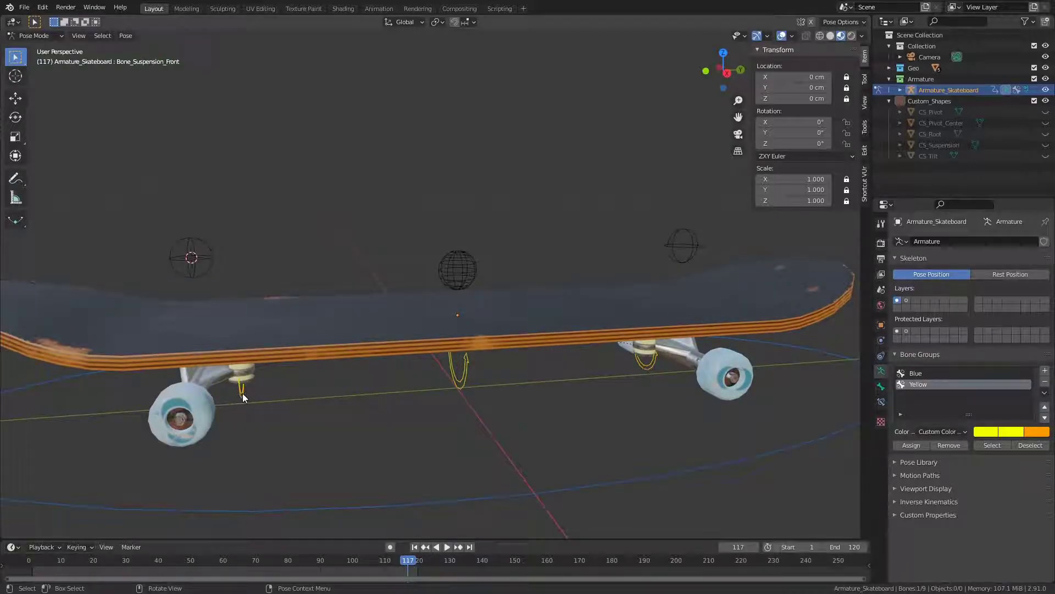
click(466, 376)
scroll(467, 375, down, 3)
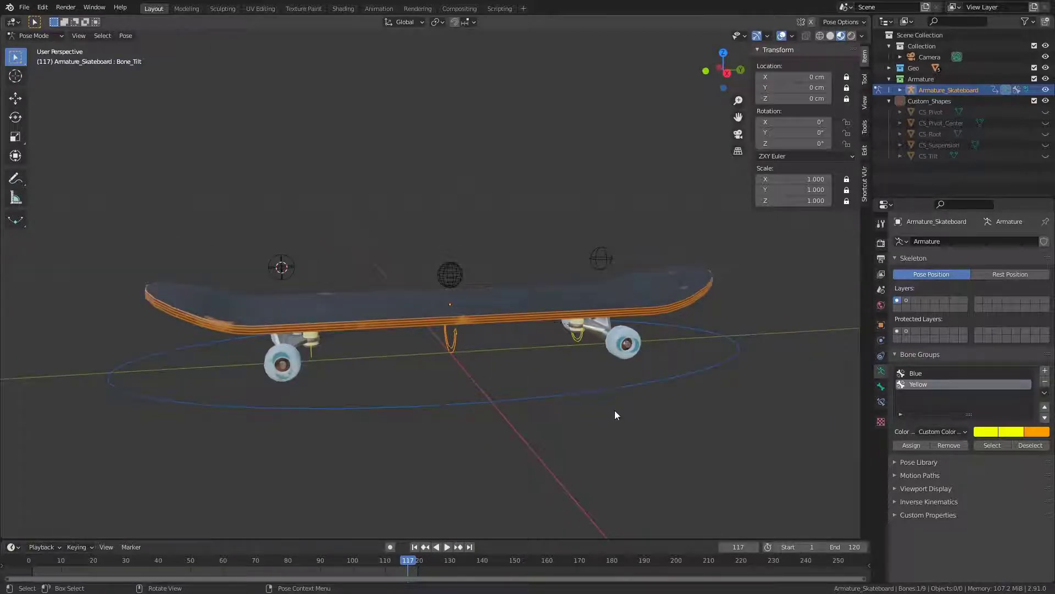
click(607, 393)
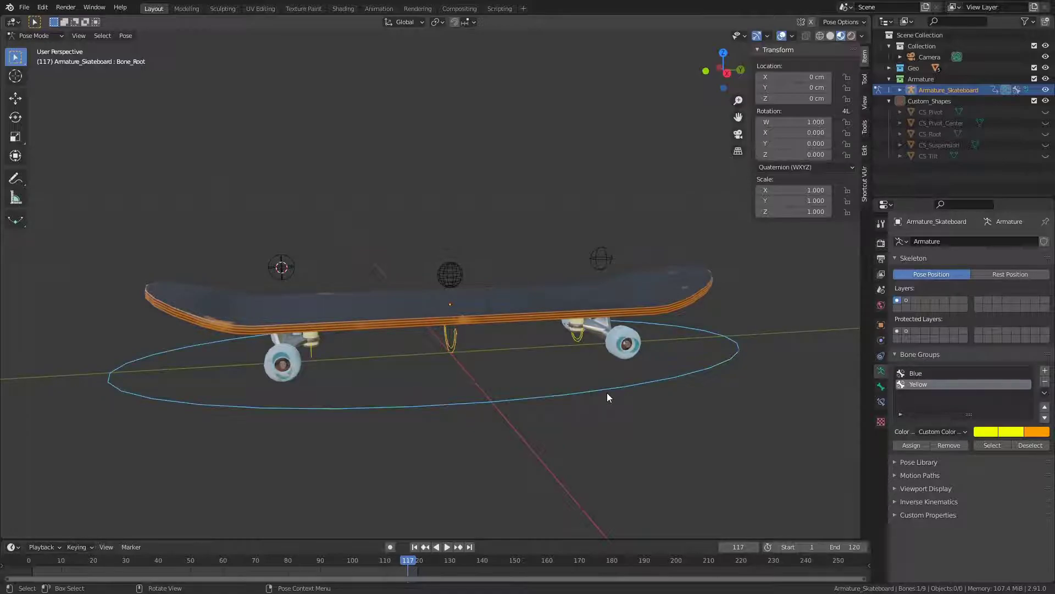
- Select the back, center and front pivot bones and create a new bone group named Red
click(602, 260)
shift+click(458, 277)
shift+click(280, 266)
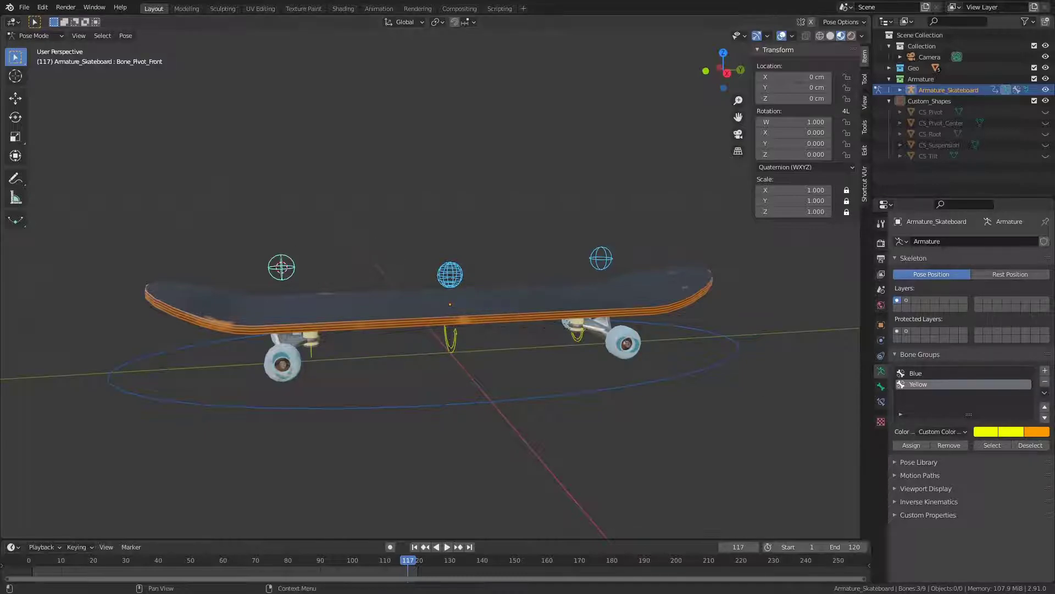
click(1045, 370)
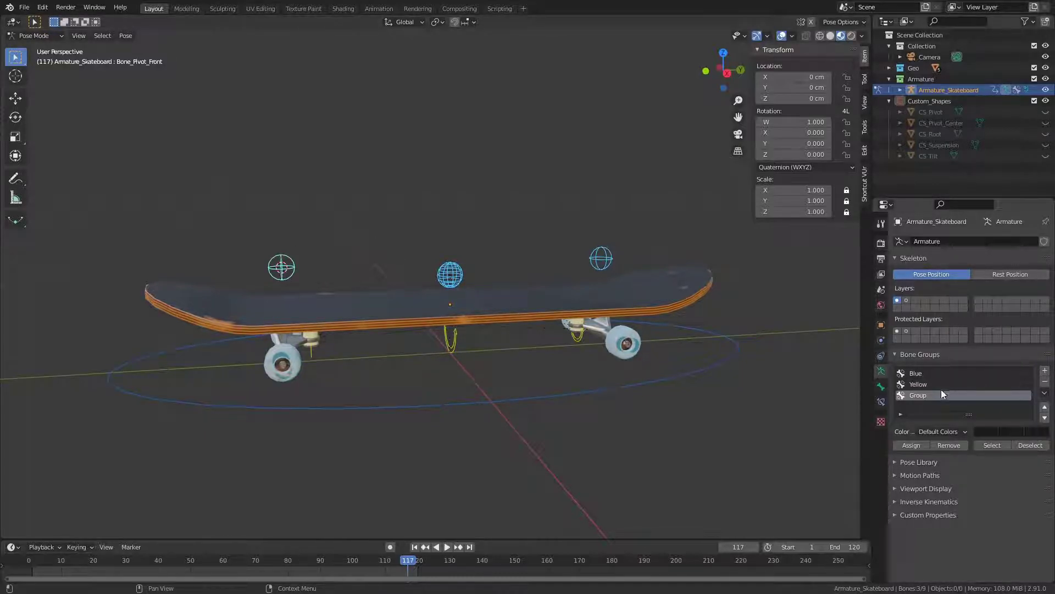
double_click(913, 395)
text(Red)
key(Return)
- Give the Red group the 01 - Theme Color Set and assign the selected pivot bones to it
click(922, 435)
click(845, 459)
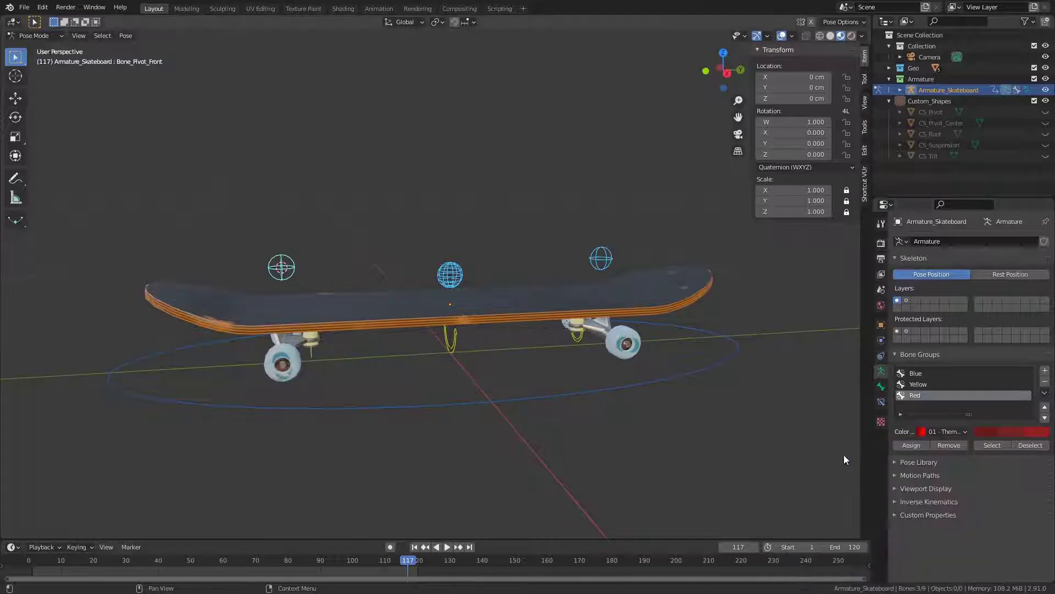
click(911, 445)
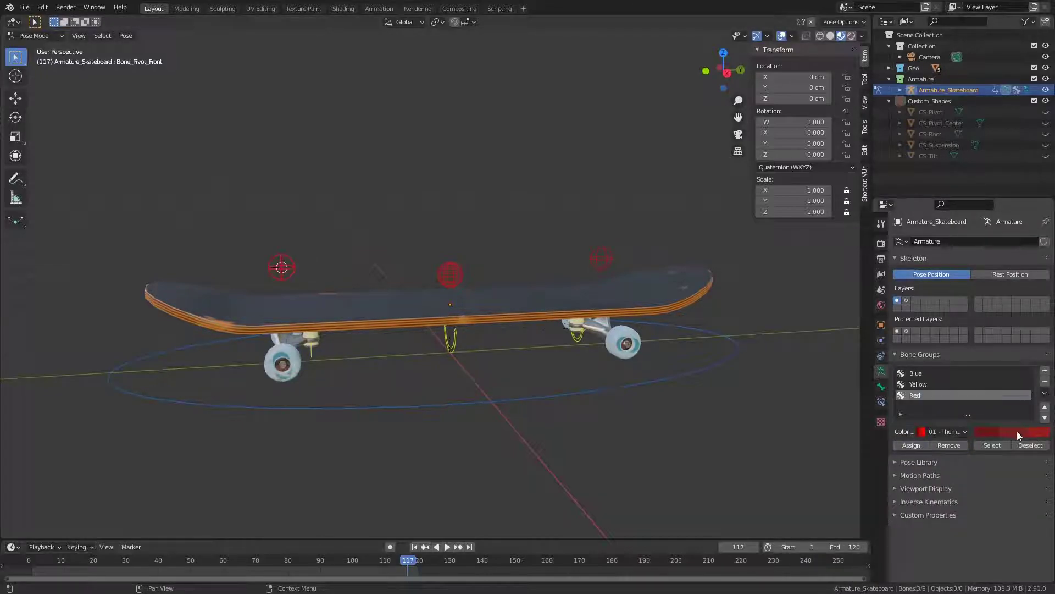
- Switch the Red group to Custom Color Set, sampling its bright red for the regular and select colors and making the active color pink
click(947, 432)
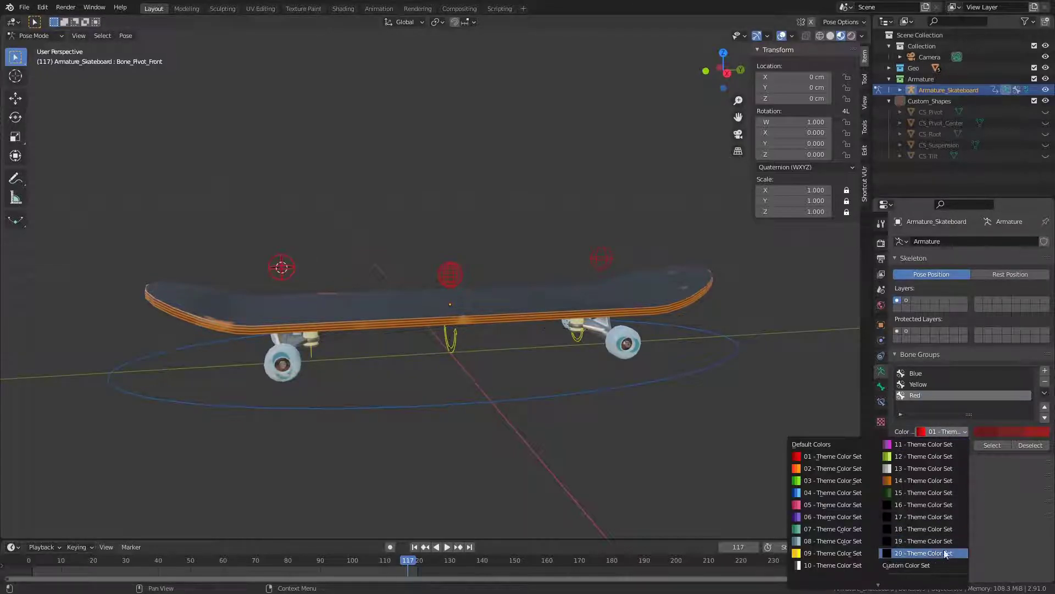
click(934, 565)
click(1014, 430)
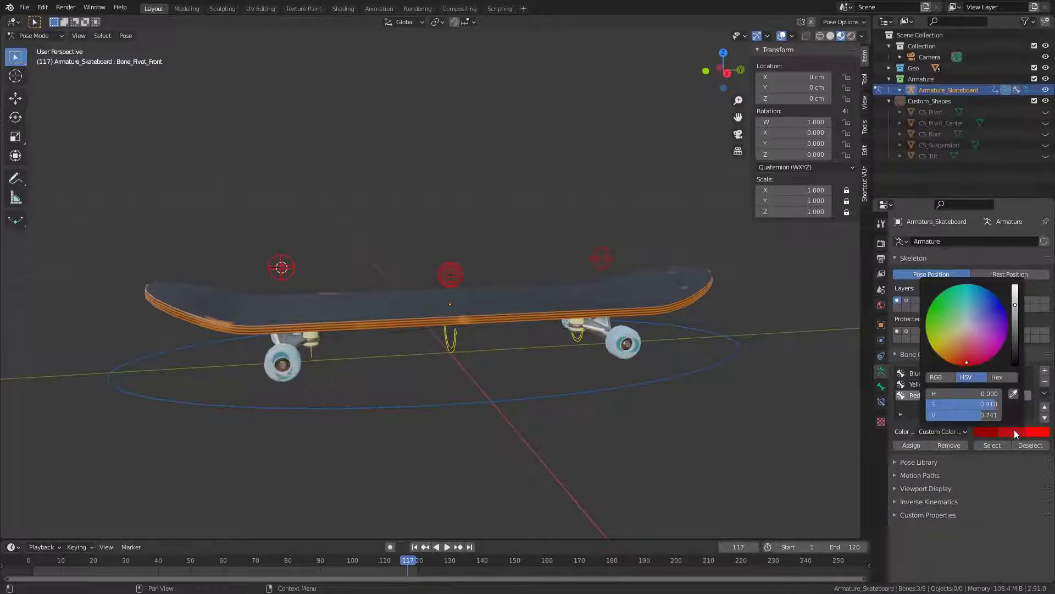
click(1013, 393)
click(1041, 430)
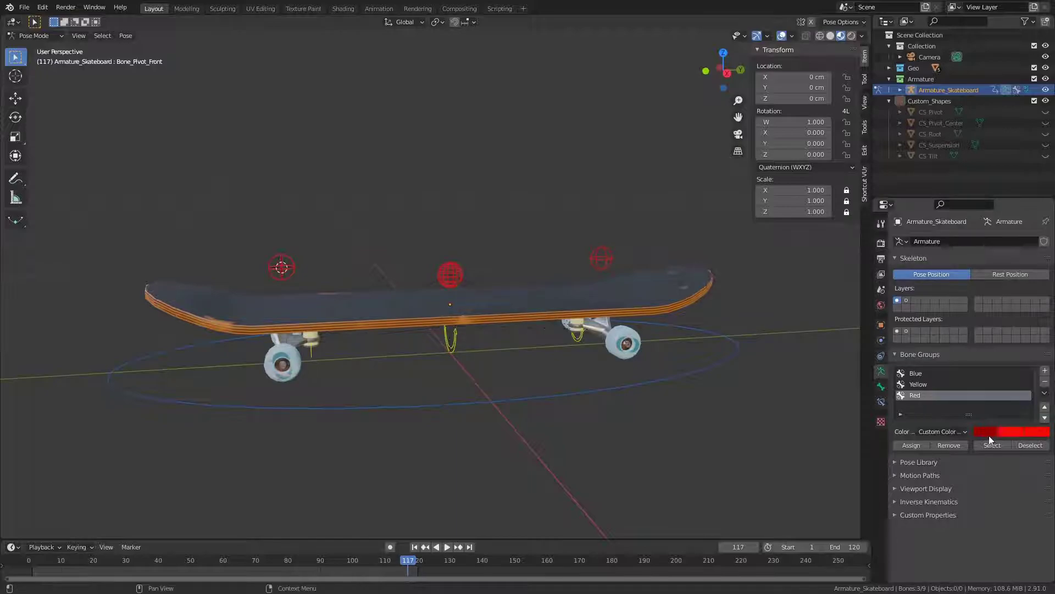
click(988, 432)
click(987, 395)
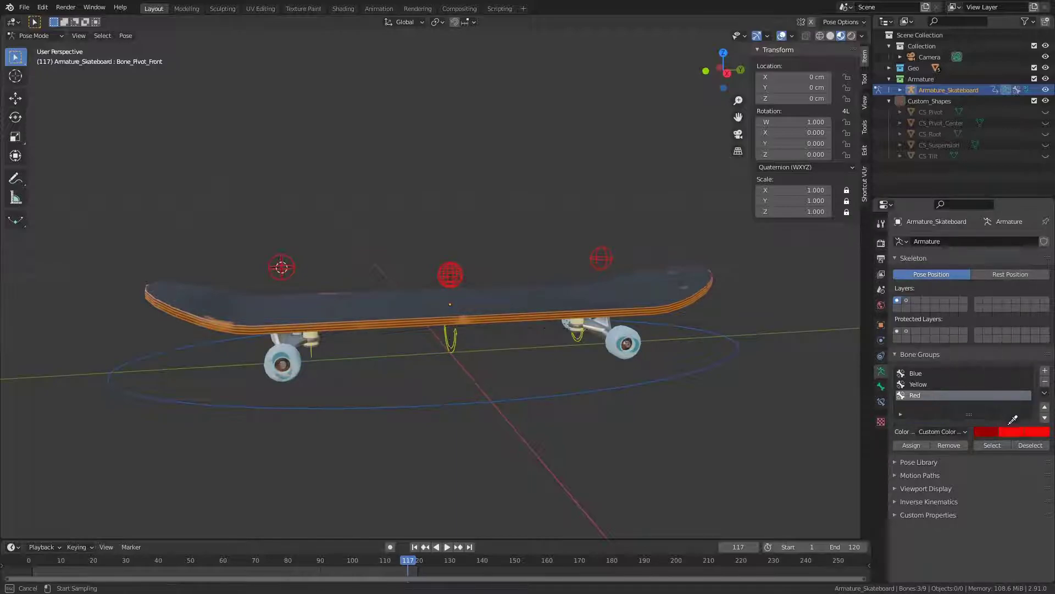
click(1018, 430)
click(1037, 429)
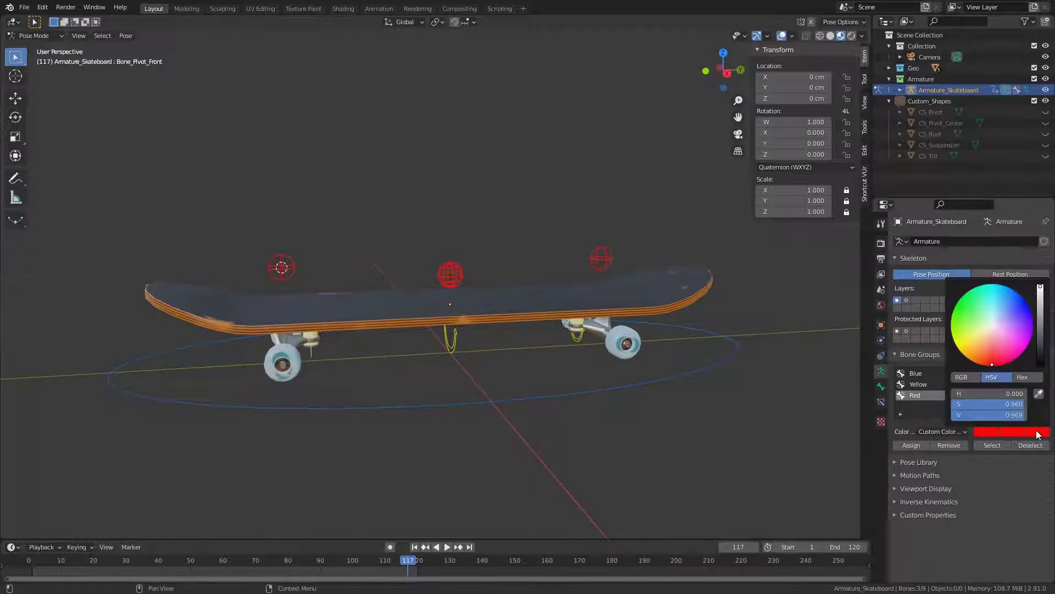
drag(997, 362, 1018, 358)
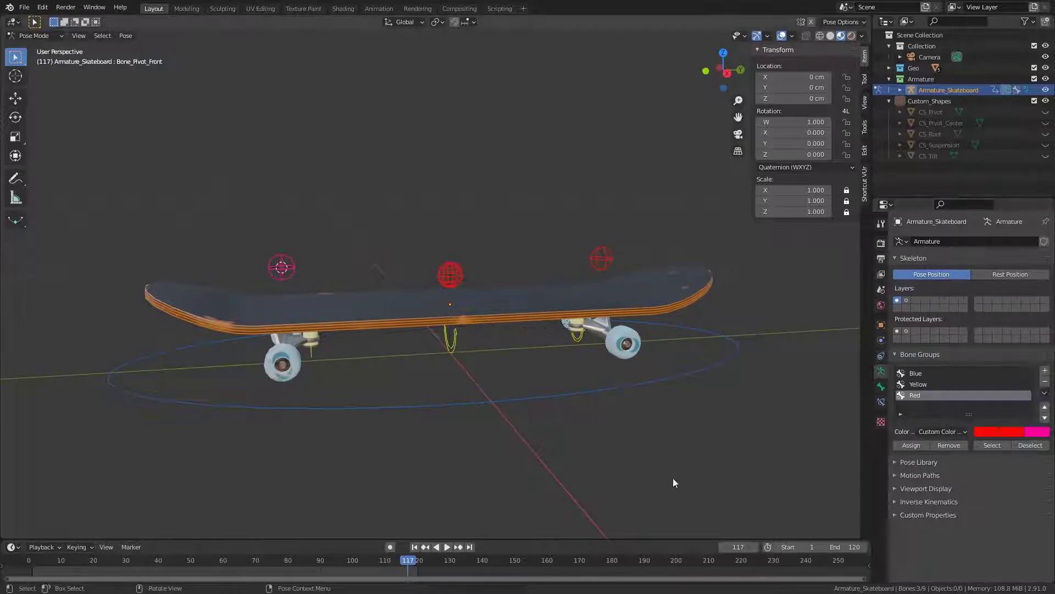
- Check the Red group's colors by selecting the back and front pivot bones in turn from different angles
click(607, 257)
middle_drag(523, 229, 576, 200)
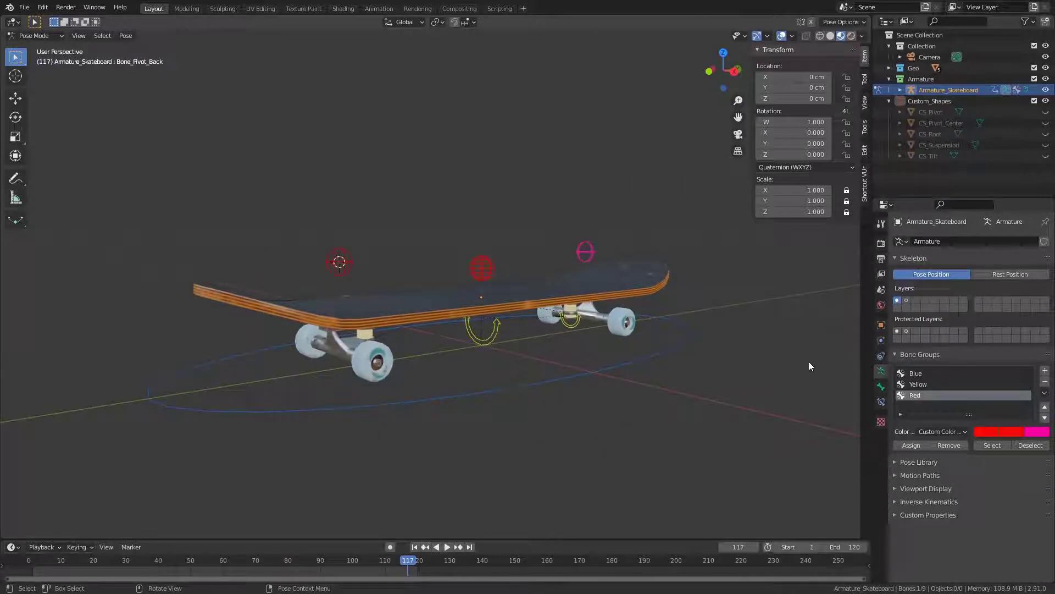
click(341, 260)
click(586, 248)
mouse_move(517, 208)
middle_down()
mouse_move(489, 207)
mouse_move(514, 204)
middle_up()
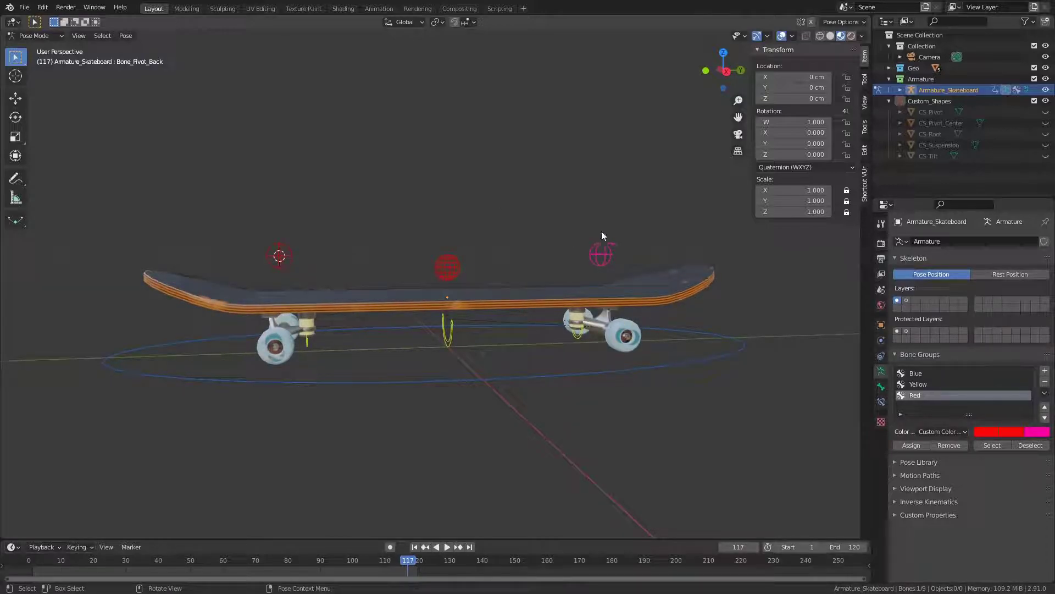
- Try moving the back pivot bone and the front pivot bone, cancelling each move
key(g)
right_click(560, 228)
click(279, 259)
key(g)
right_click(409, 226)
- Copy the driver from the influence of the Child Of_Front constraint on Bone_Pivot_Center
click(881, 402)
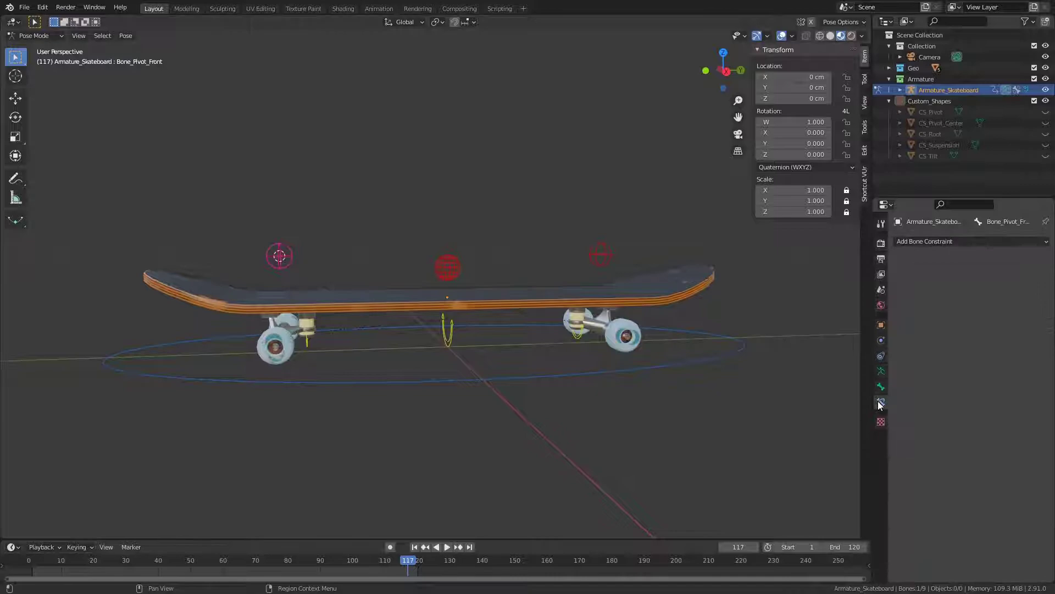
click(435, 259)
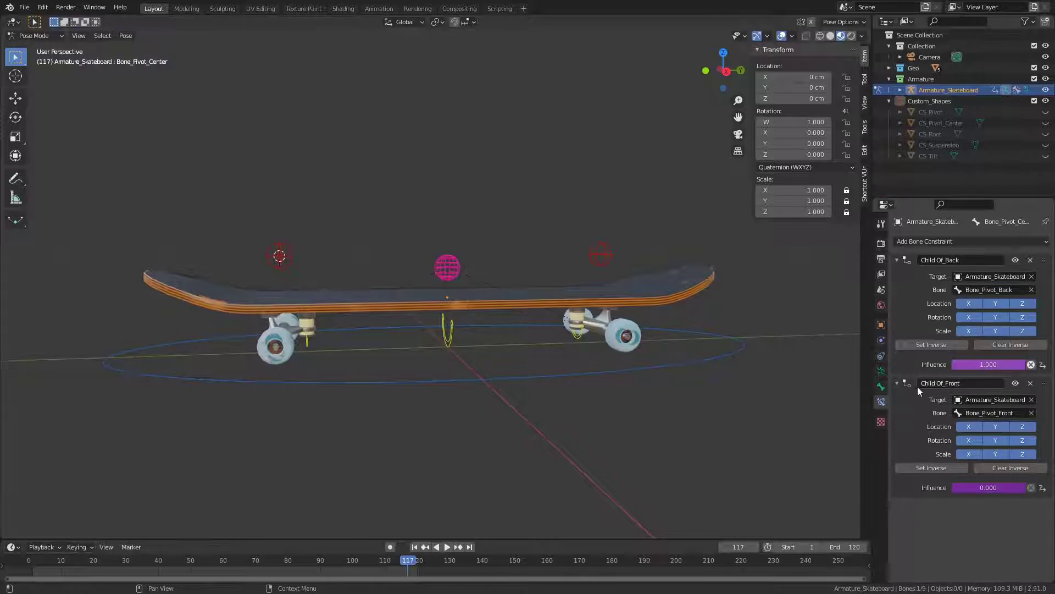
right_click(980, 488)
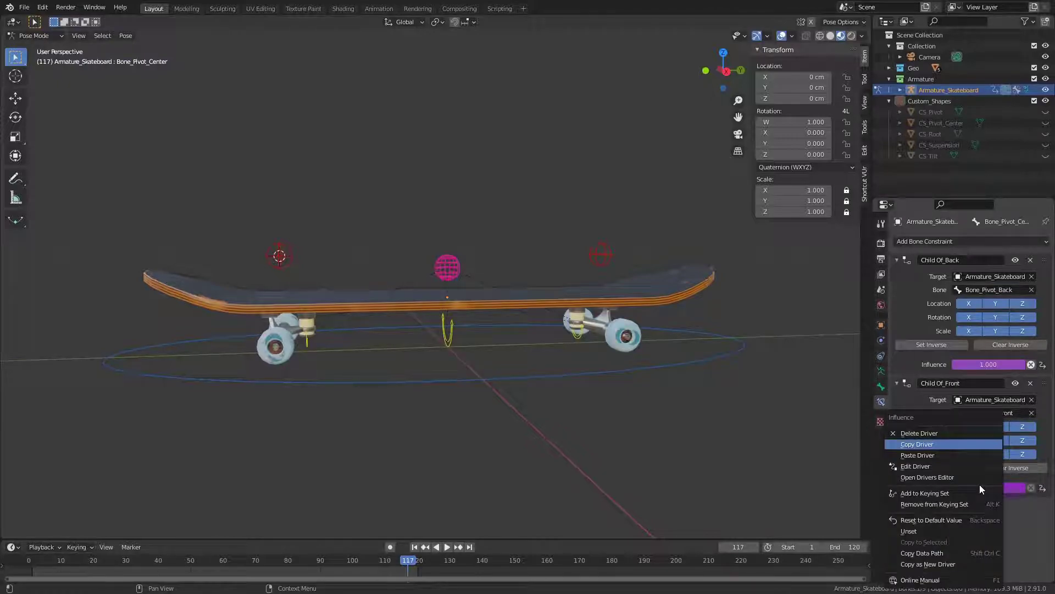
click(963, 447)
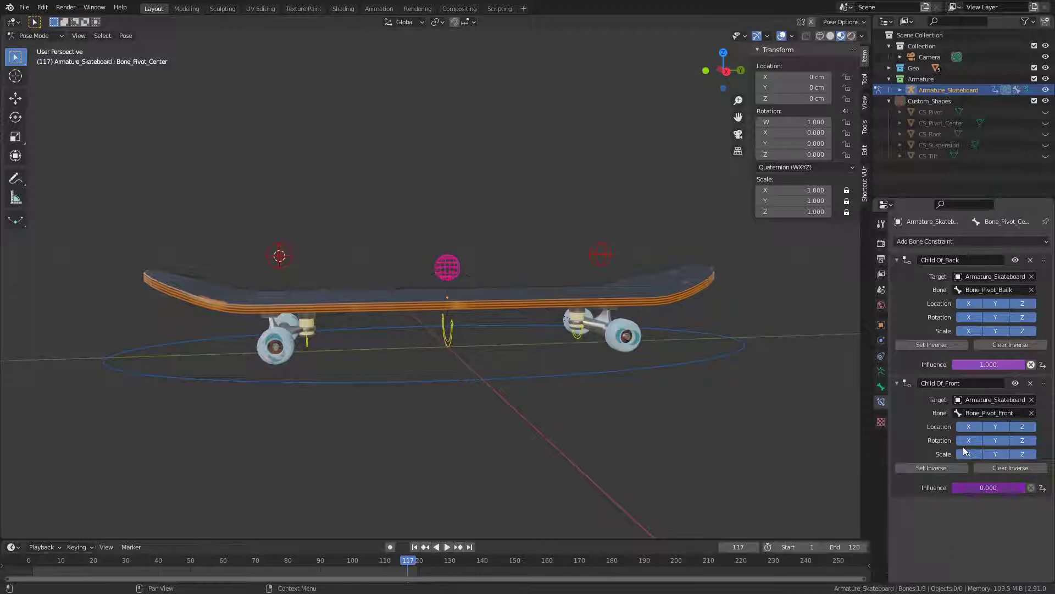
- Paste the copied driver onto the viewport Hide property of Bone_Pivot_Back
click(596, 266)
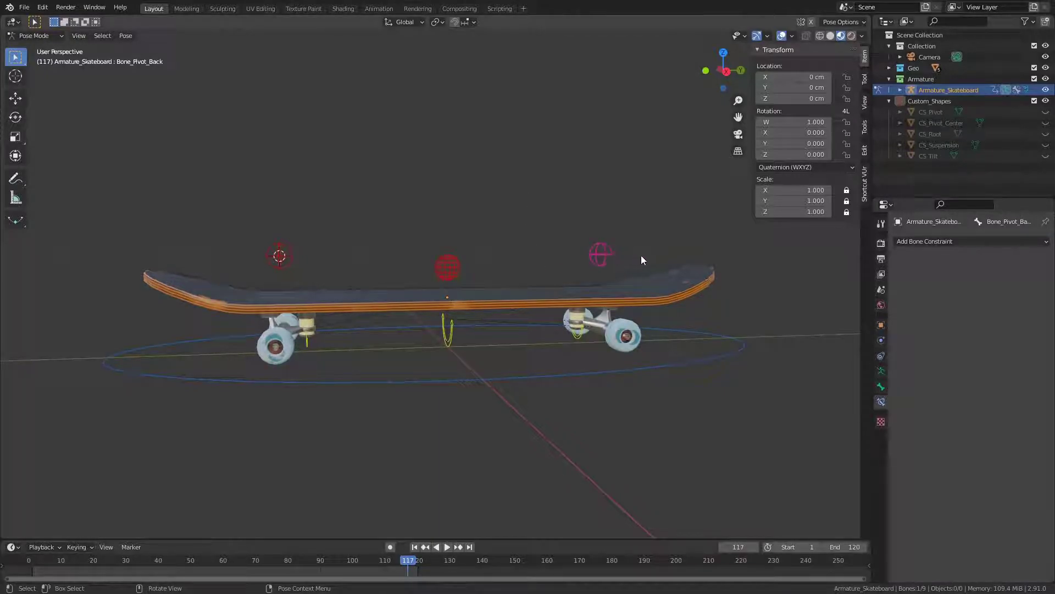
click(881, 387)
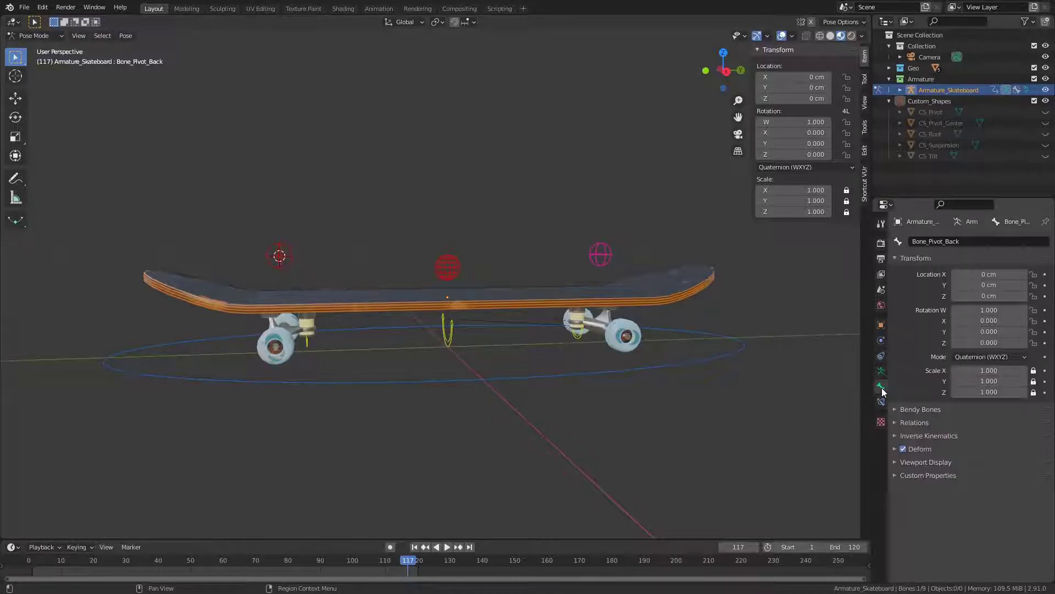
click(935, 462)
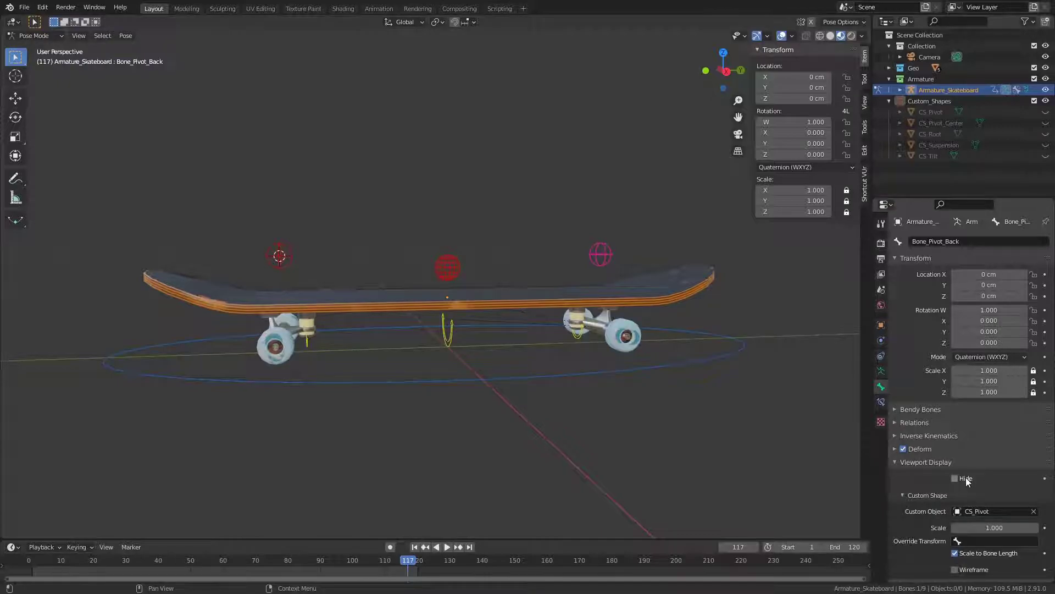
right_click(965, 477)
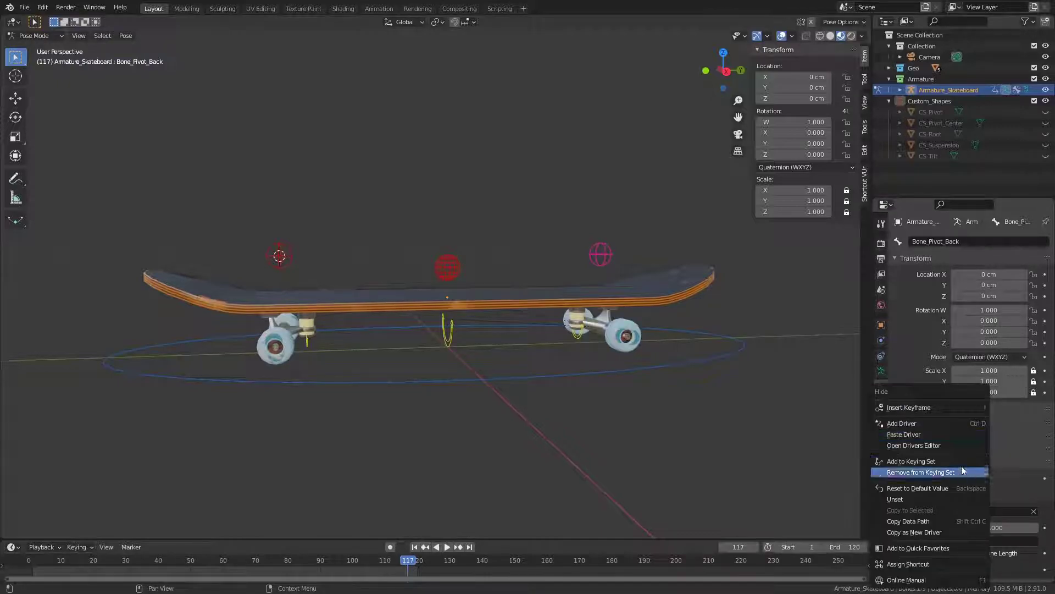
click(918, 434)
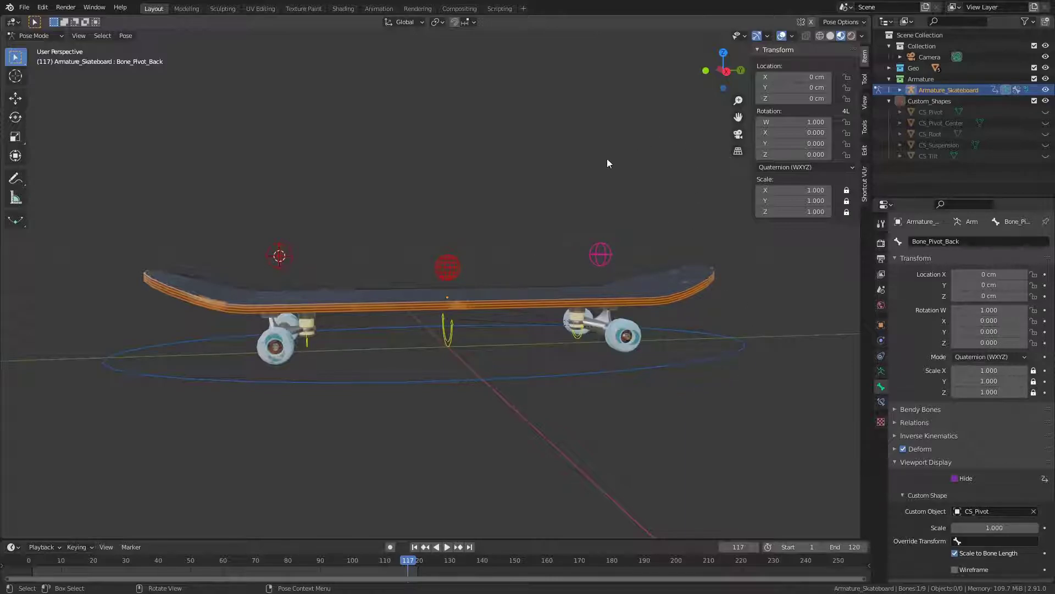
- Copy the driver from the influence of the Child Of_Back constraint on Bone_Pivot_Center
click(447, 259)
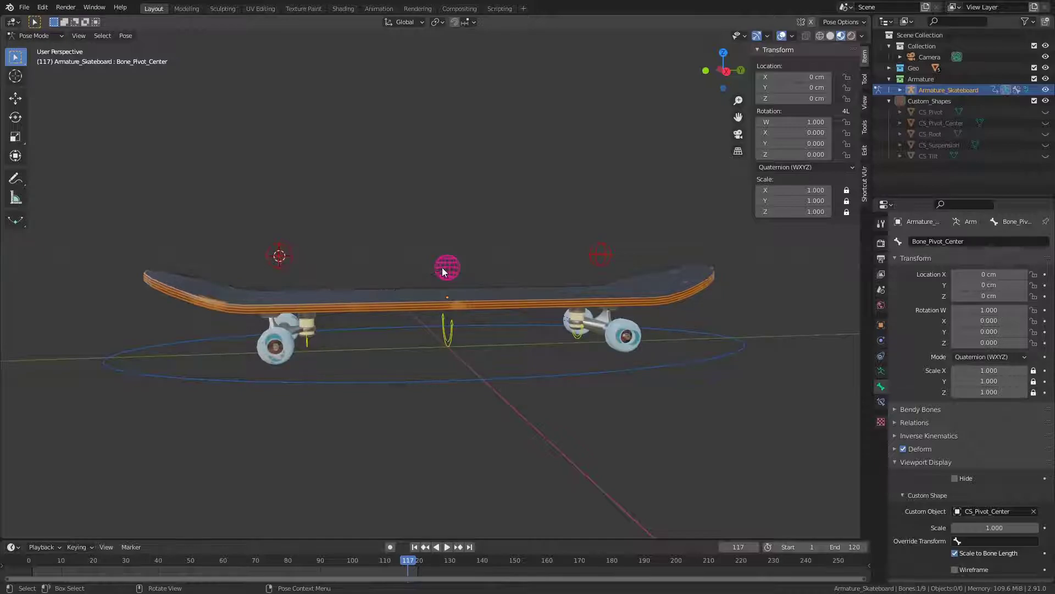
click(881, 403)
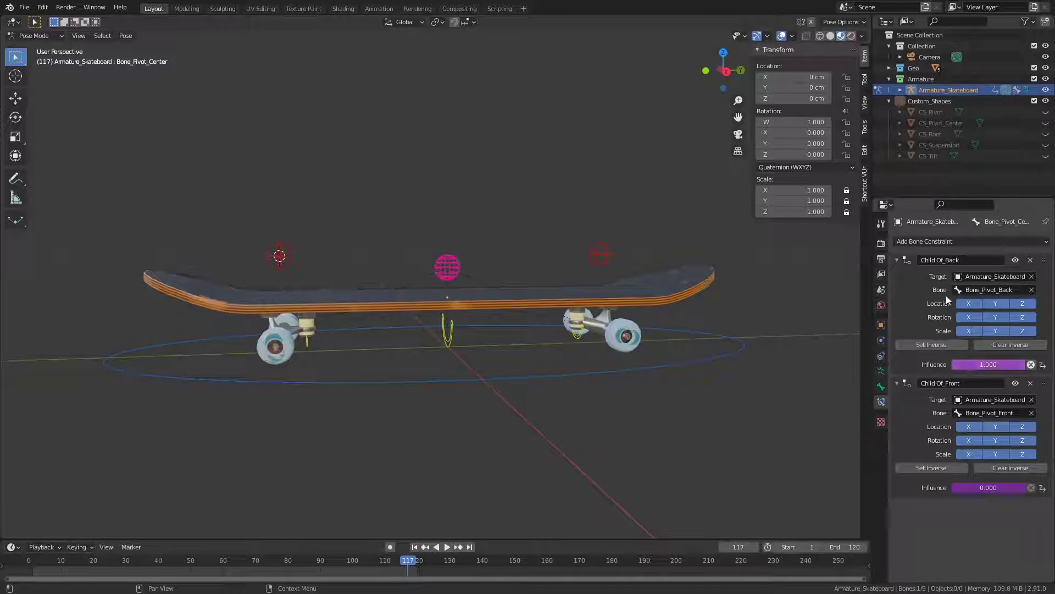
right_click(995, 363)
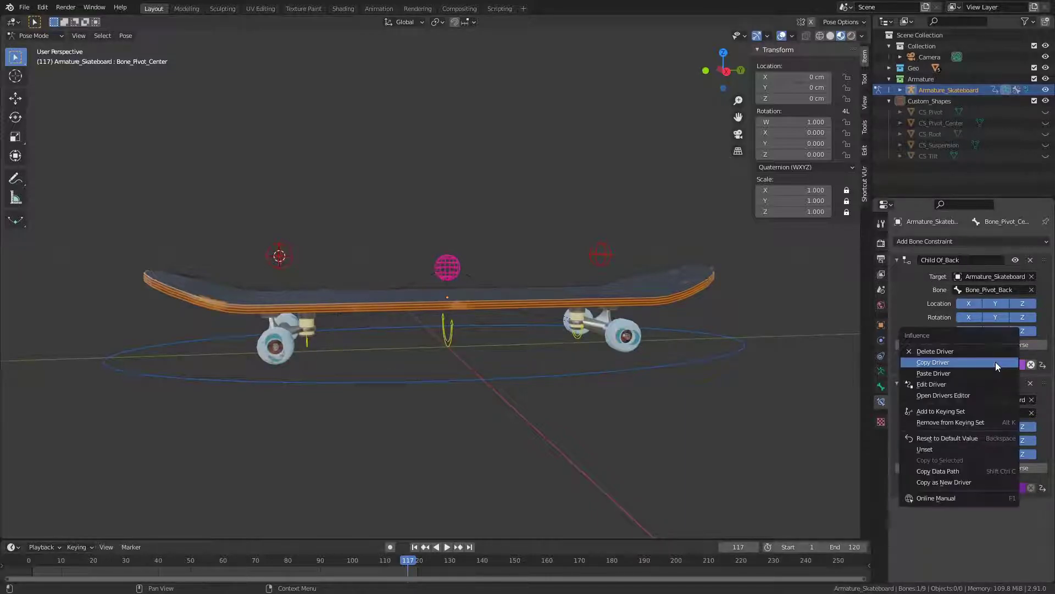
click(995, 362)
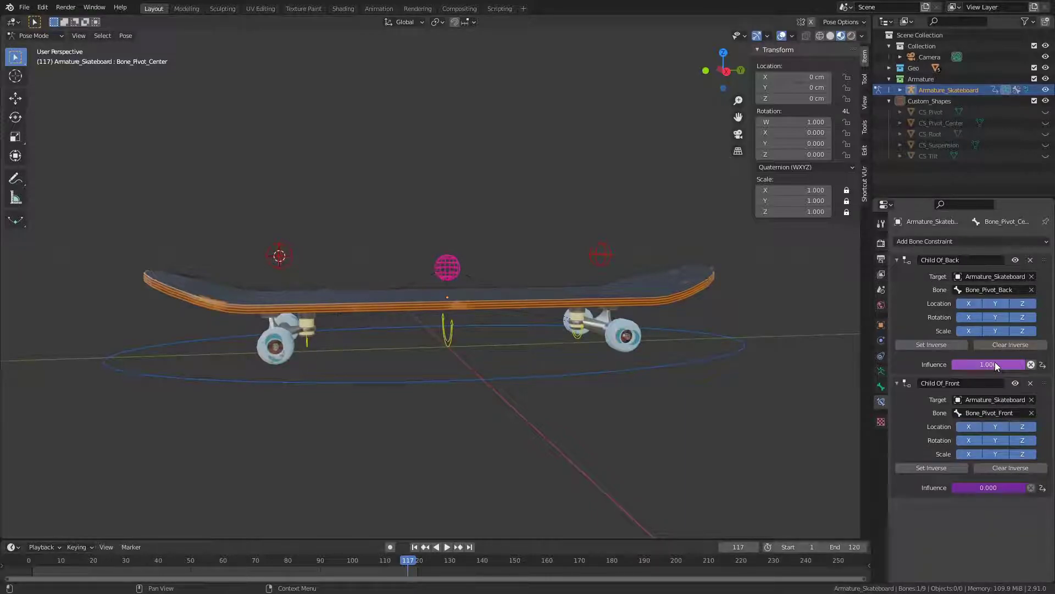
- Paste the copied driver onto the viewport Hide property of Bone_Pivot_Front
click(292, 256)
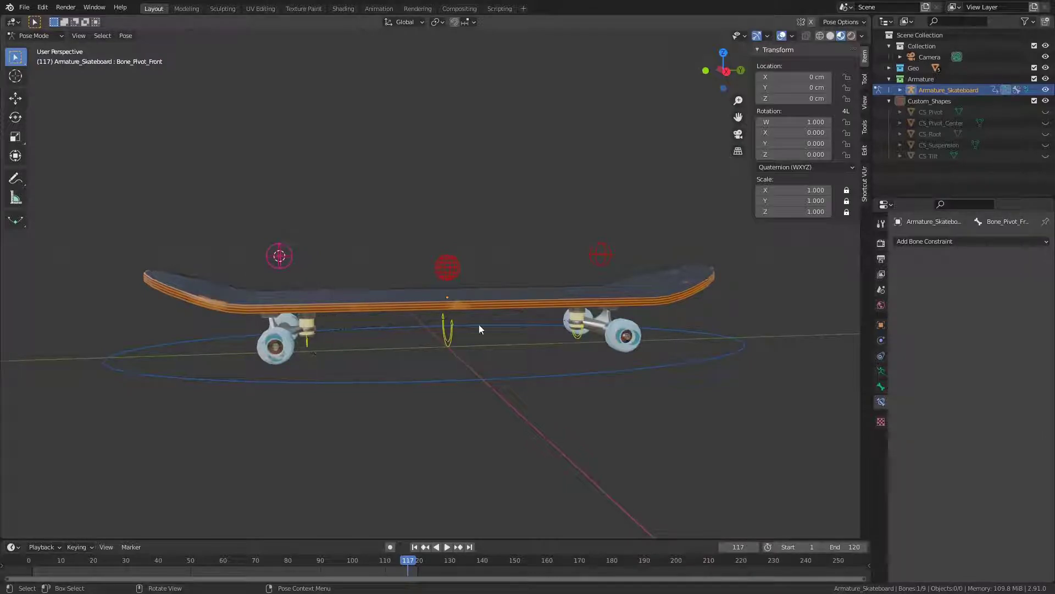
click(881, 387)
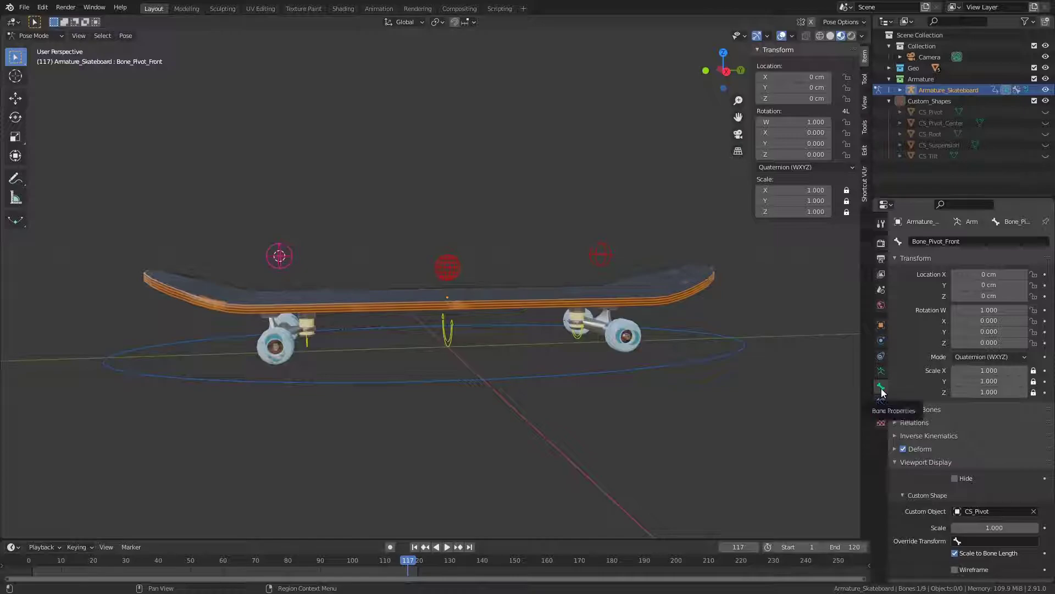
right_click(971, 479)
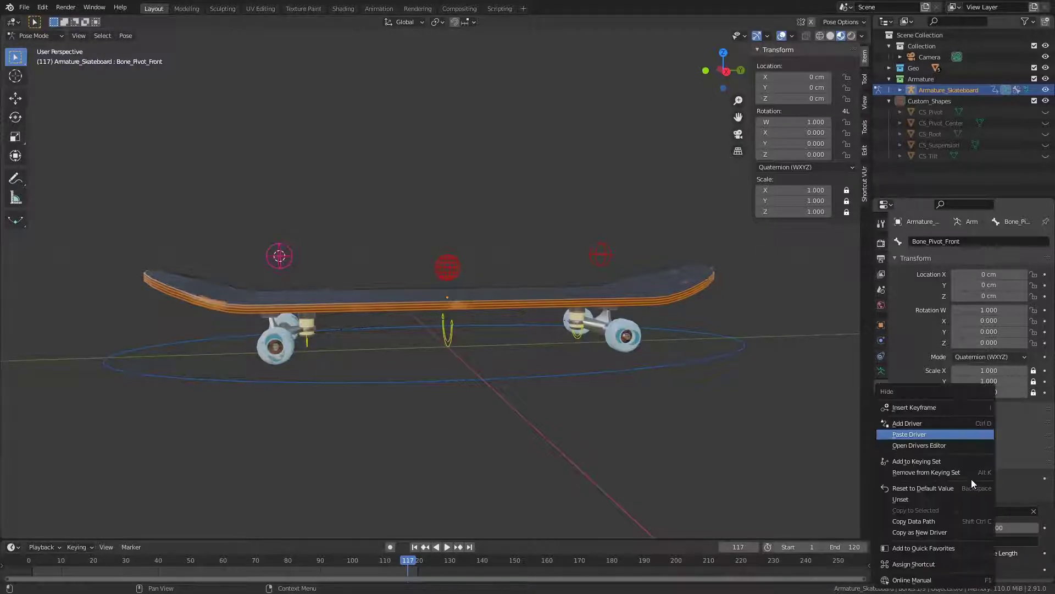
click(936, 434)
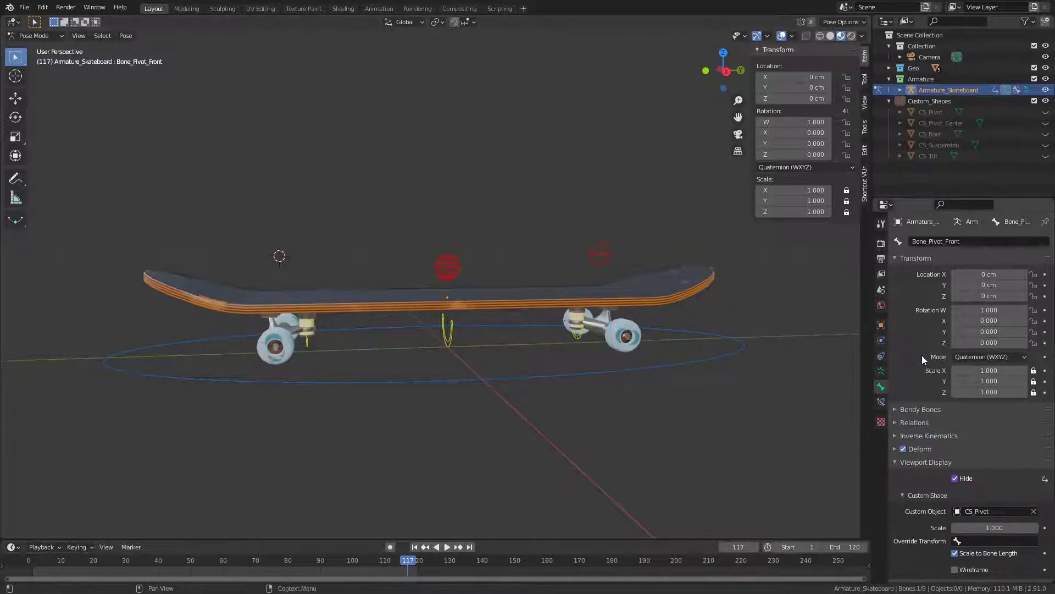
- Test the driven pivot visibility by setting the armature's Pivot_Switch to 1, trial-moving Bone_Pivot_Front, and setting the switch back to 0
click(881, 325)
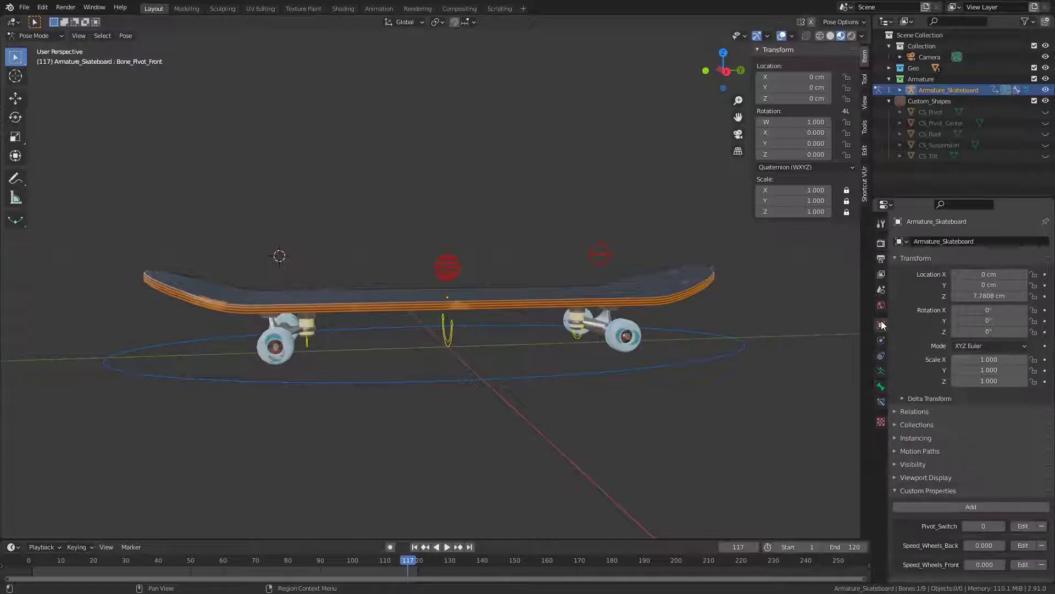
click(1001, 525)
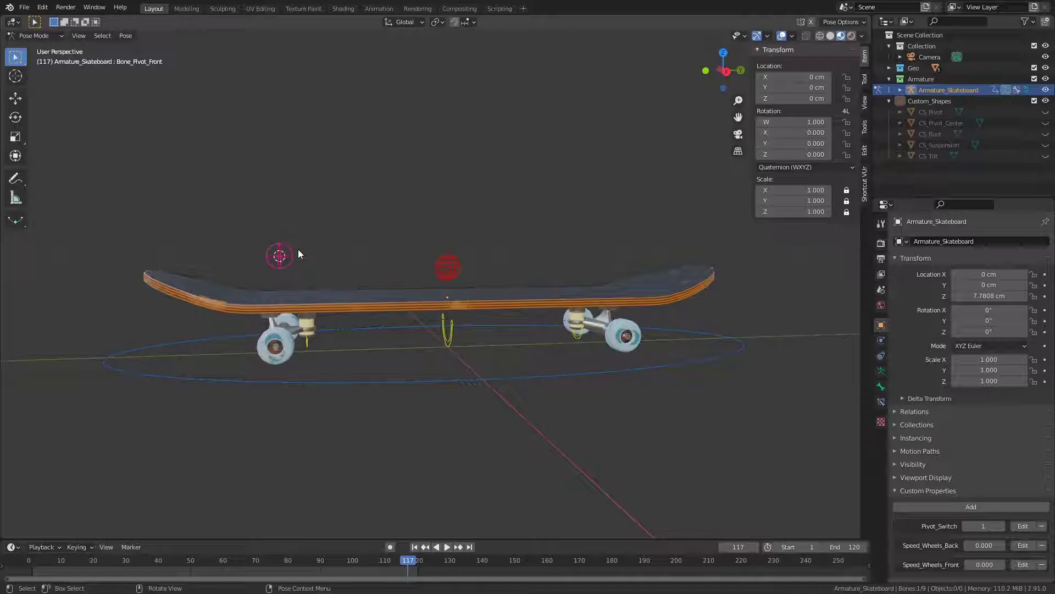
drag(279, 256, 306, 171)
right_click(306, 171)
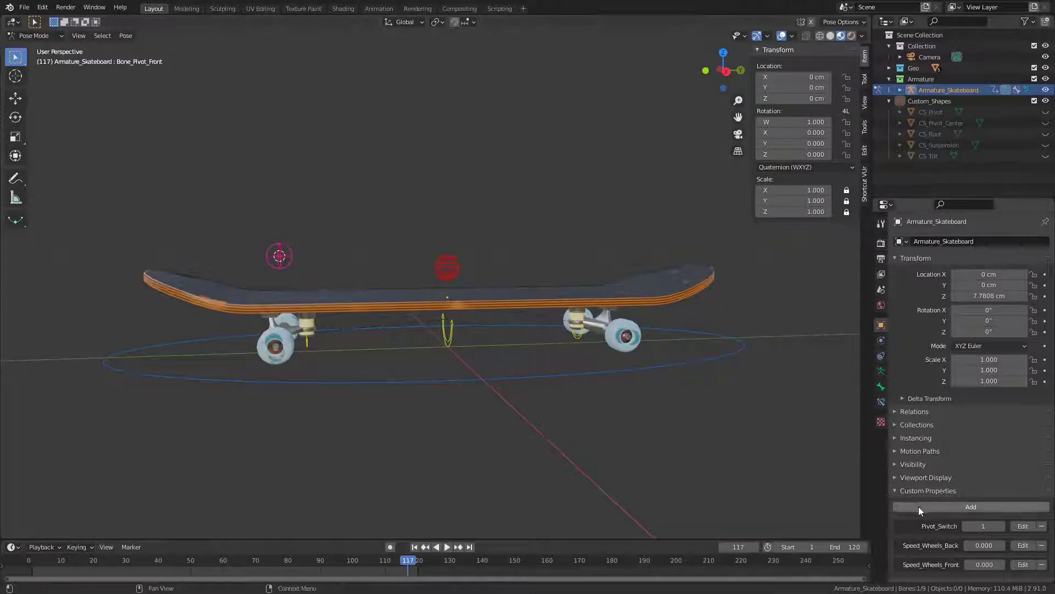
click(967, 527)
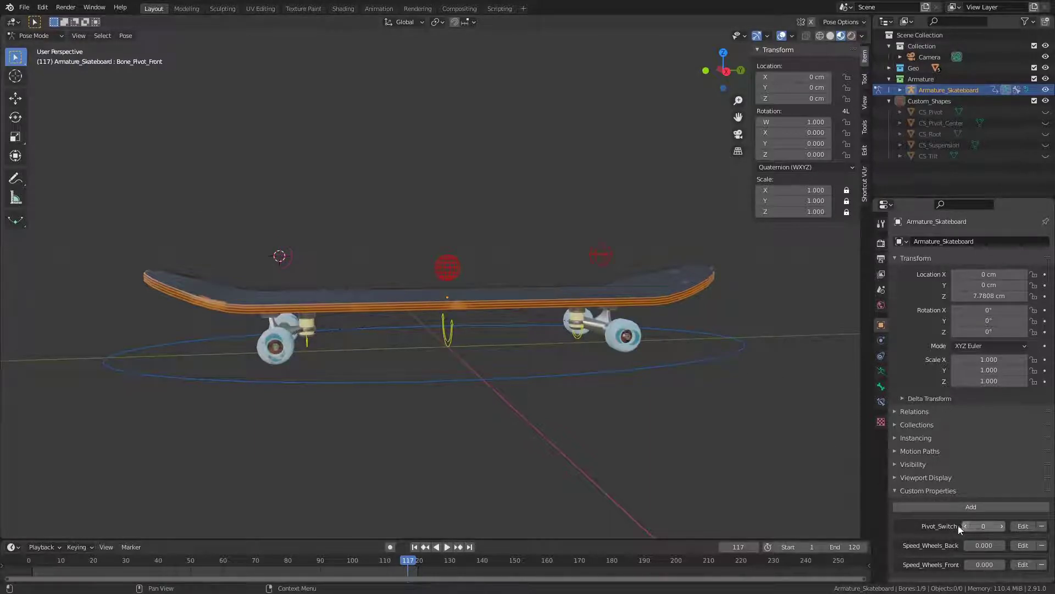
middle_drag(302, 238, 306, 268)
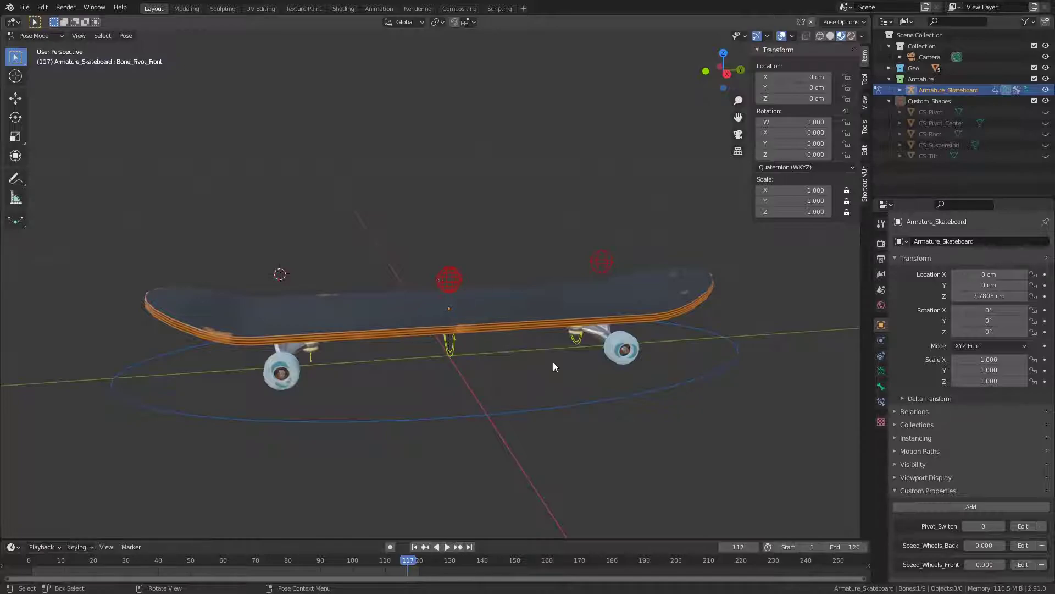
middle_drag(566, 189, 565, 212)
scroll(563, 209, down, 1)
scroll(504, 248, down, 2)
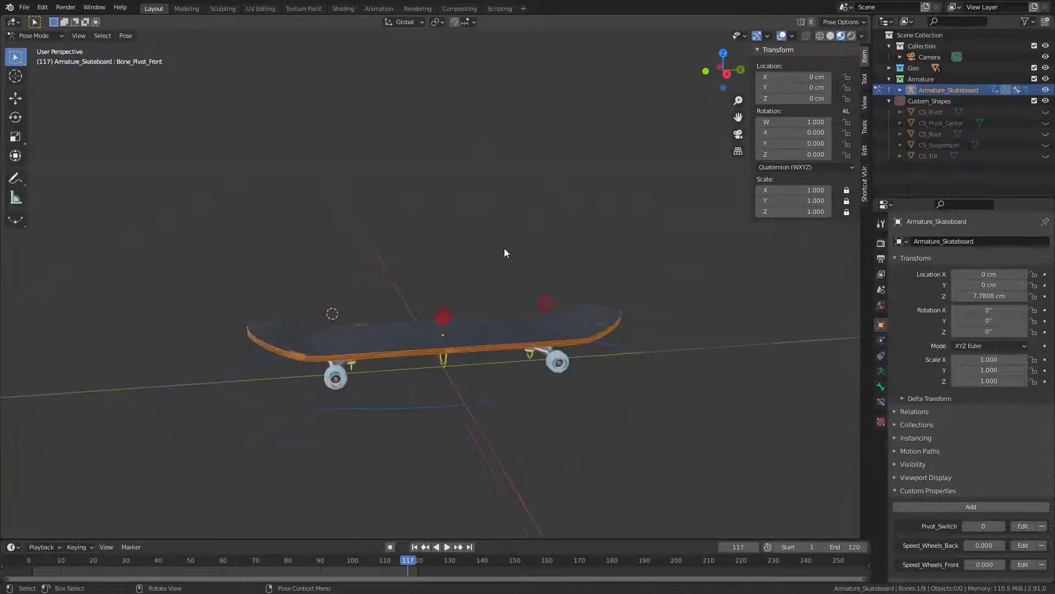
- Show the selectability toggles in the Outliner and disable viewport selection for the Geo collection
scroll(533, 224, up, 1)
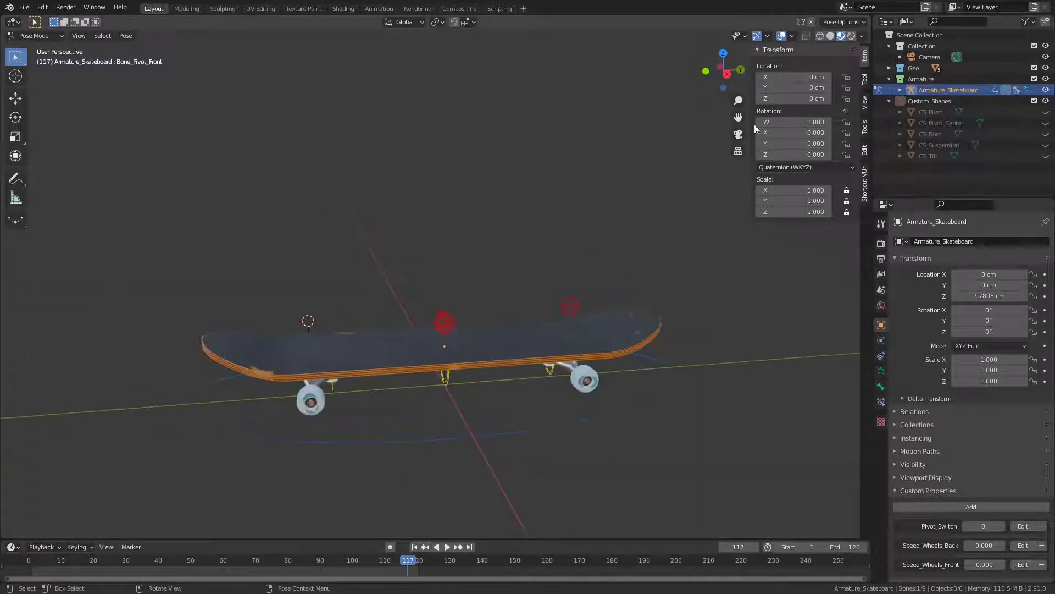
click(889, 101)
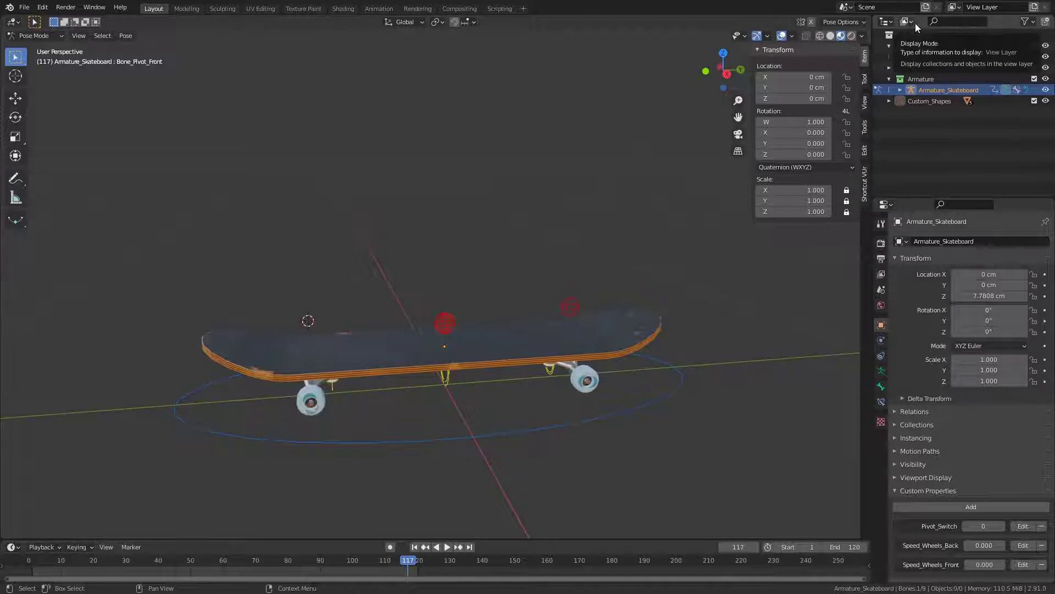
click(1025, 22)
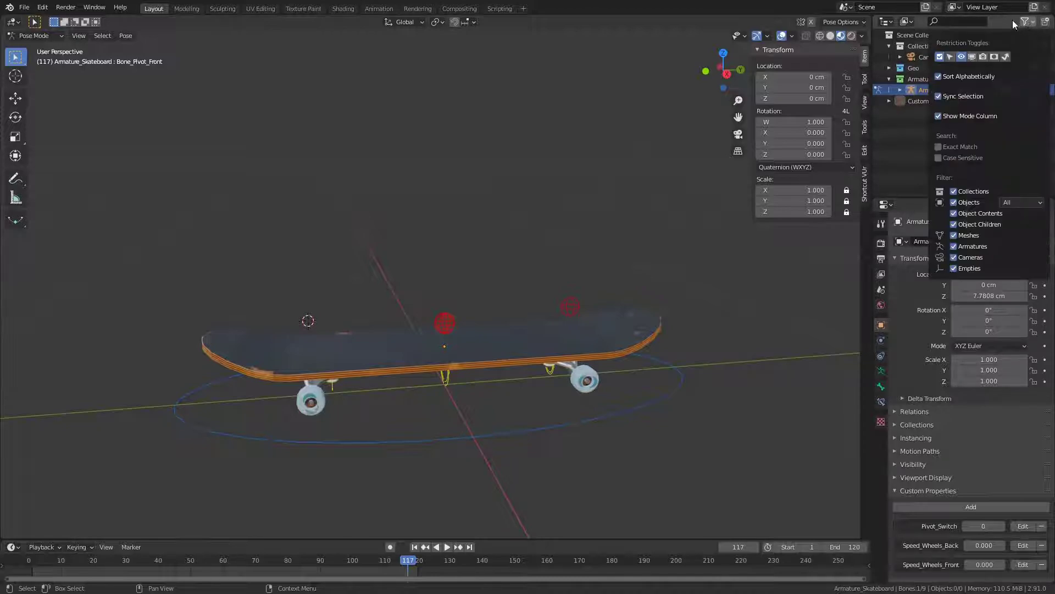
click(950, 58)
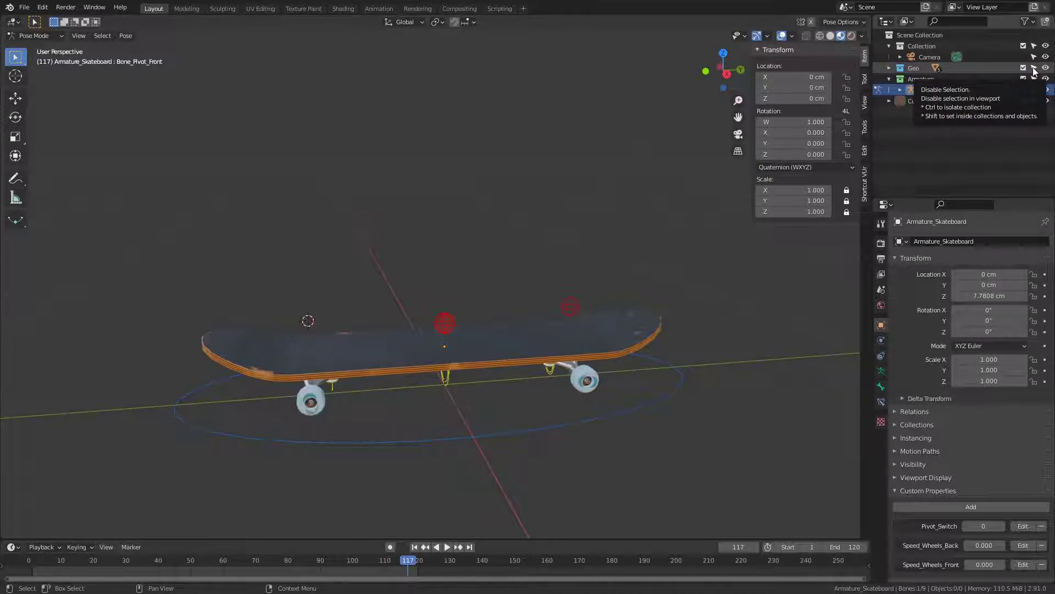
click(1034, 69)
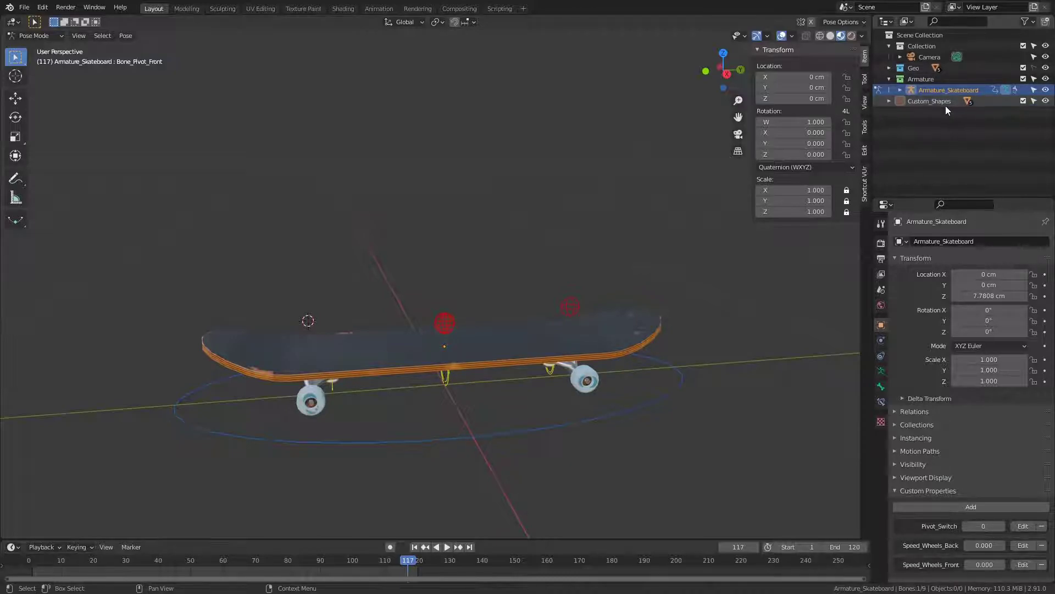
- Exclude the Custom_Shapes collection from the view layer and hide the Outliner's selectability toggles again
click(1023, 101)
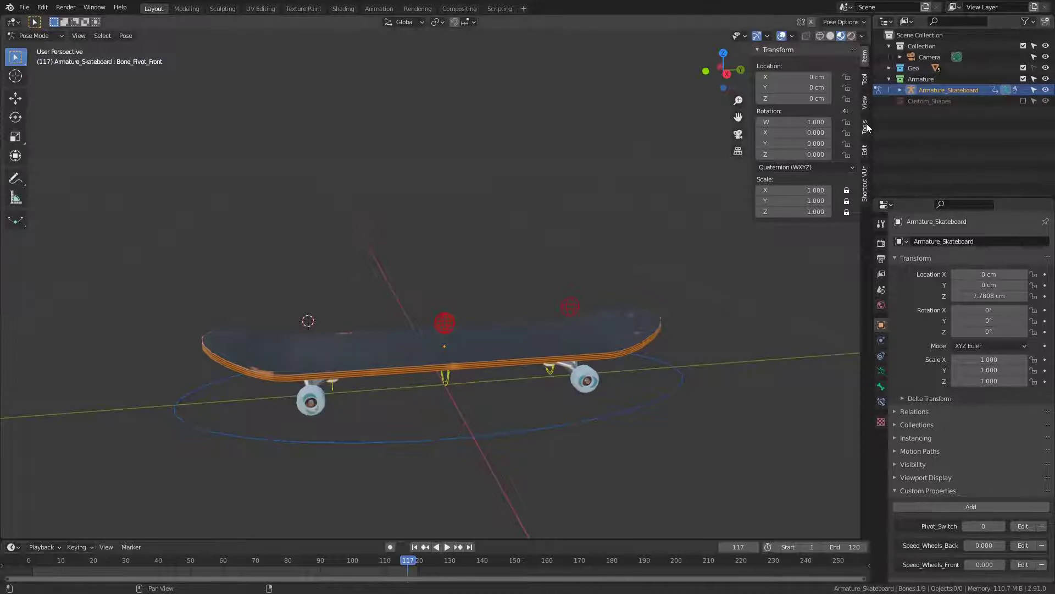
click(1025, 21)
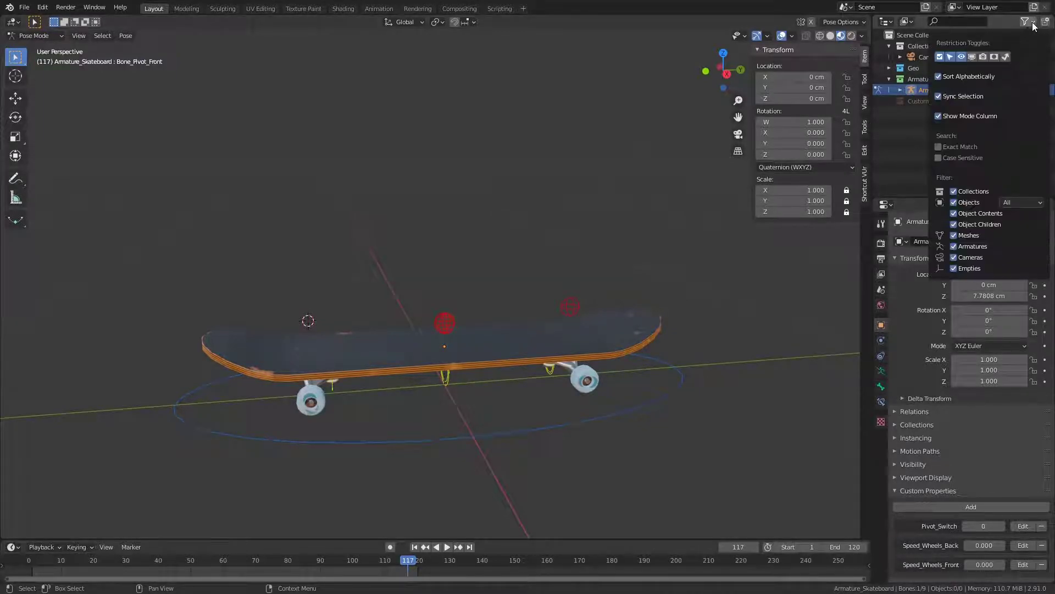
click(951, 58)
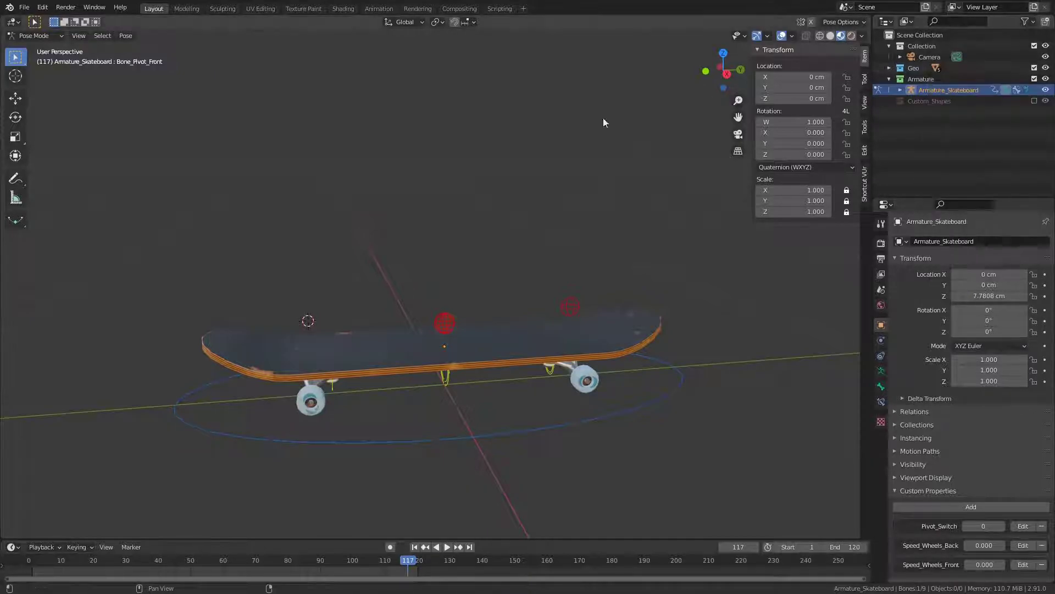
- With Bone_Suspension_Back selected, snap the 3D cursor to the world origin and return the timeline to frame 1
click(556, 367)
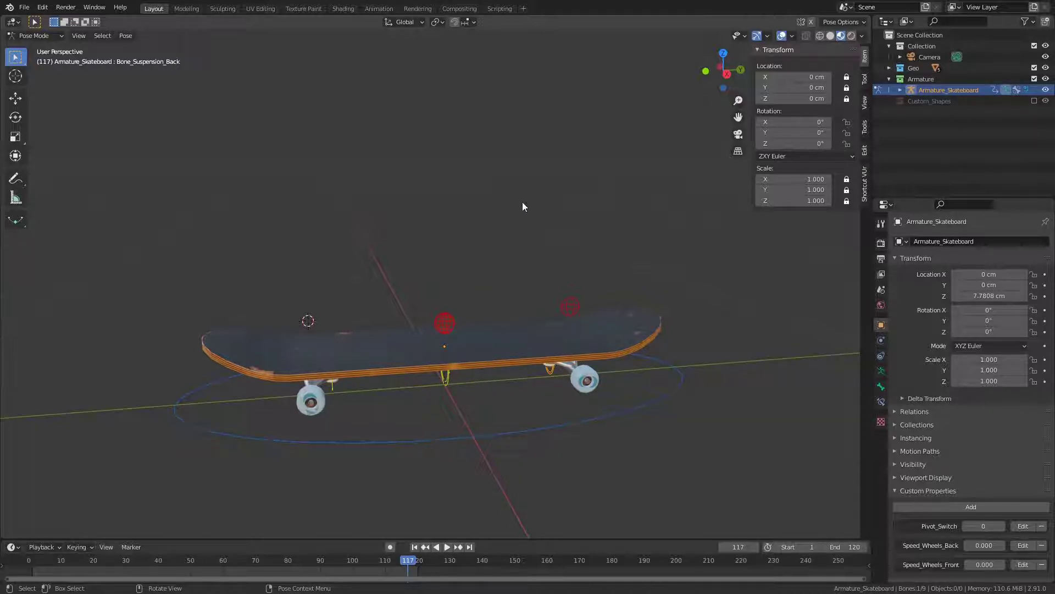
shift+middle_drag(518, 203, 541, 160)
key(shift+s)
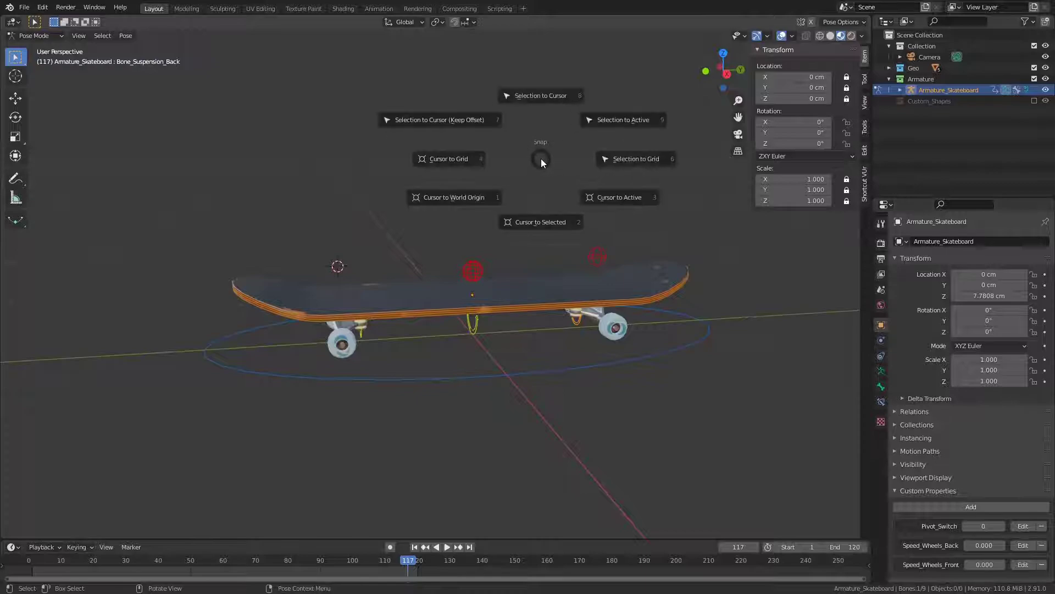
click(465, 197)
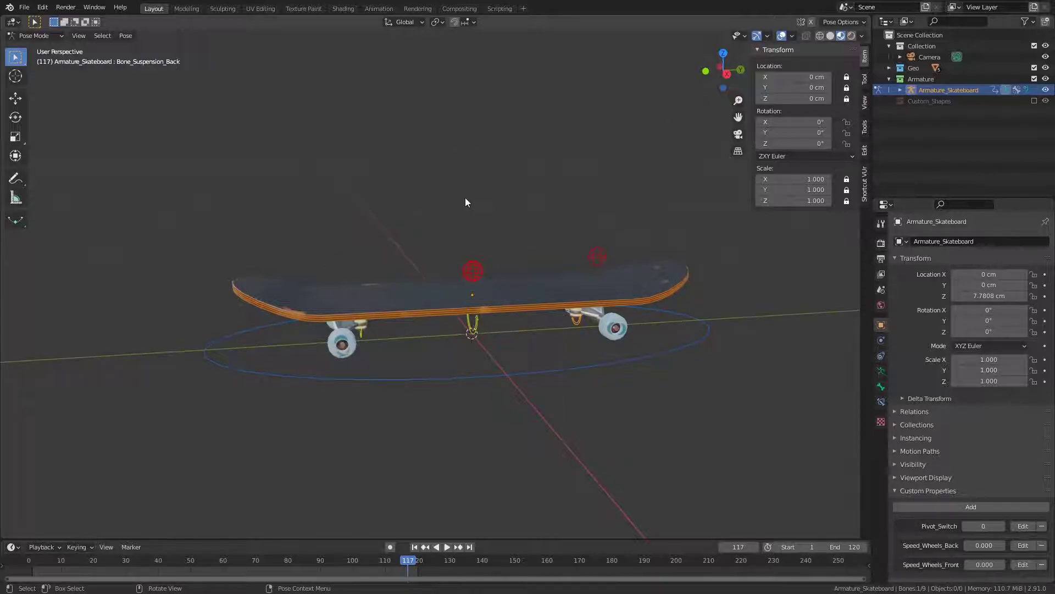
scroll(465, 197, down, 1)
shift+middle_drag(504, 210, 497, 231)
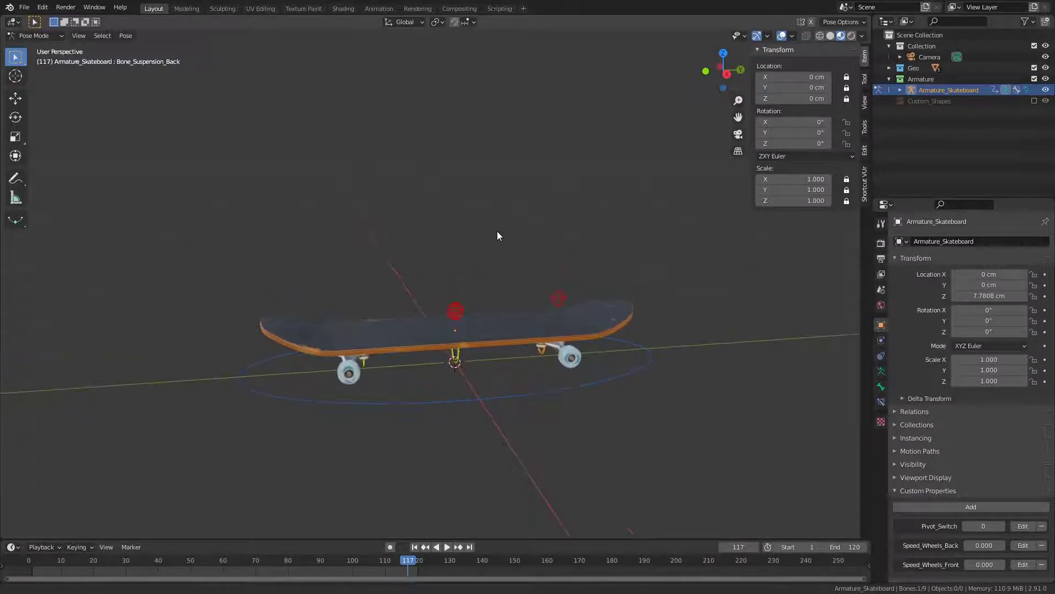
click(414, 546)
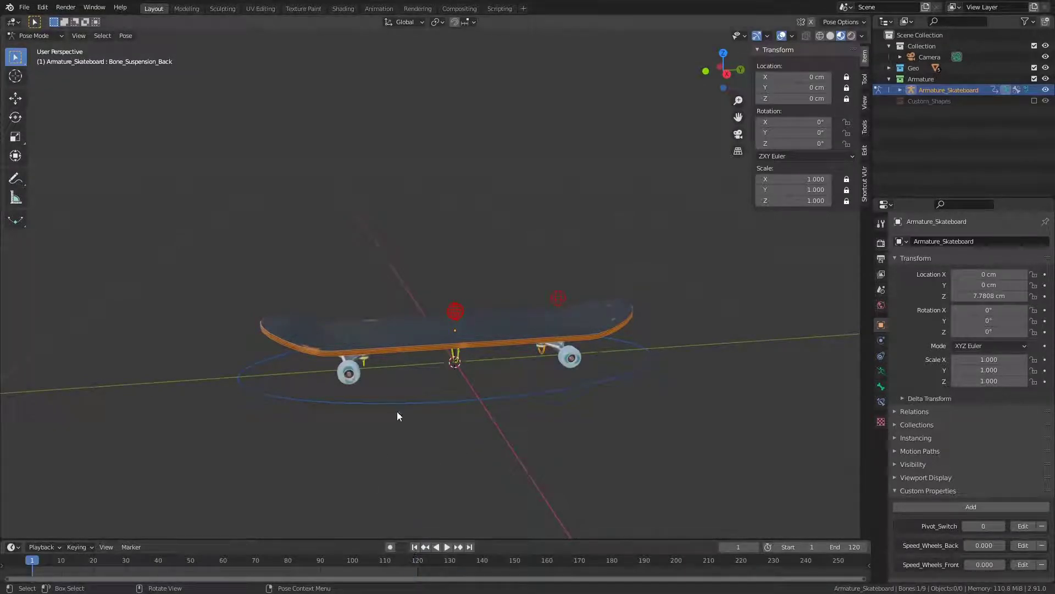
scroll(309, 306, down, 1)
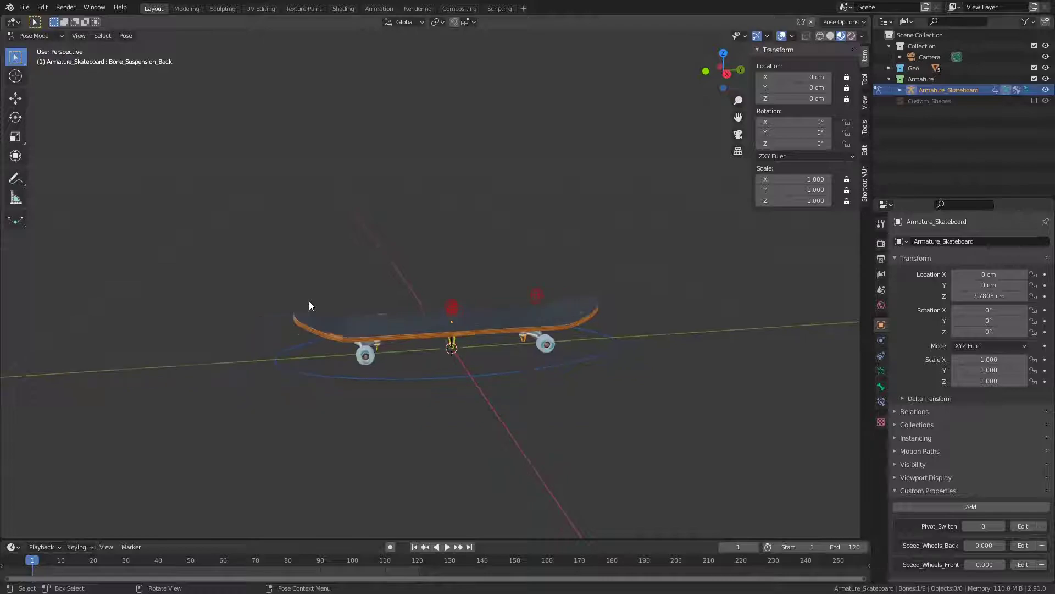